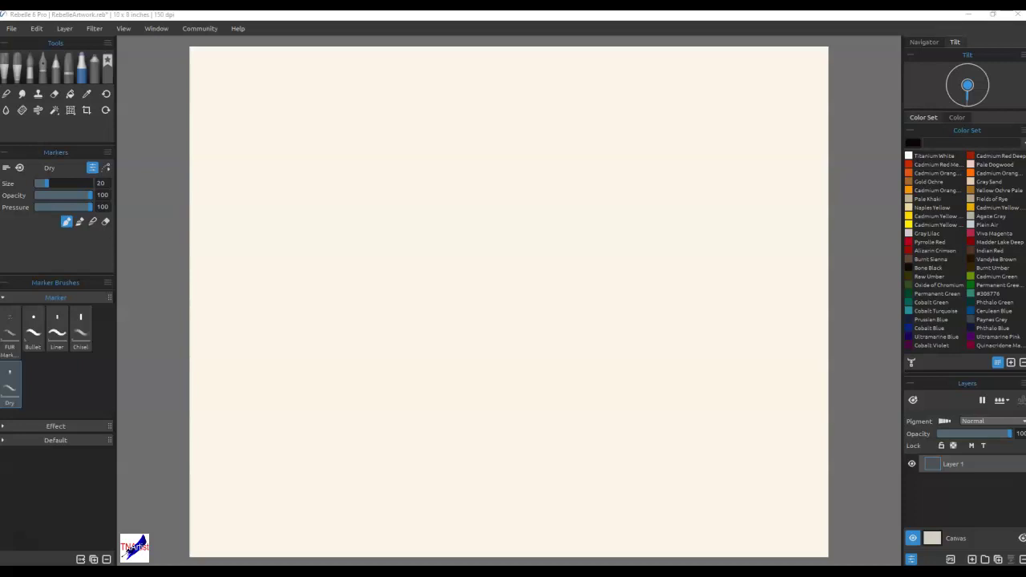
- Bring the sunset clouds reference image over the canvas and enlarge its window to cover most of it
left_click(729, 16)
left_click_drag(729, 16, 506, 83)
left_click_drag(627, 354, 779, 468)
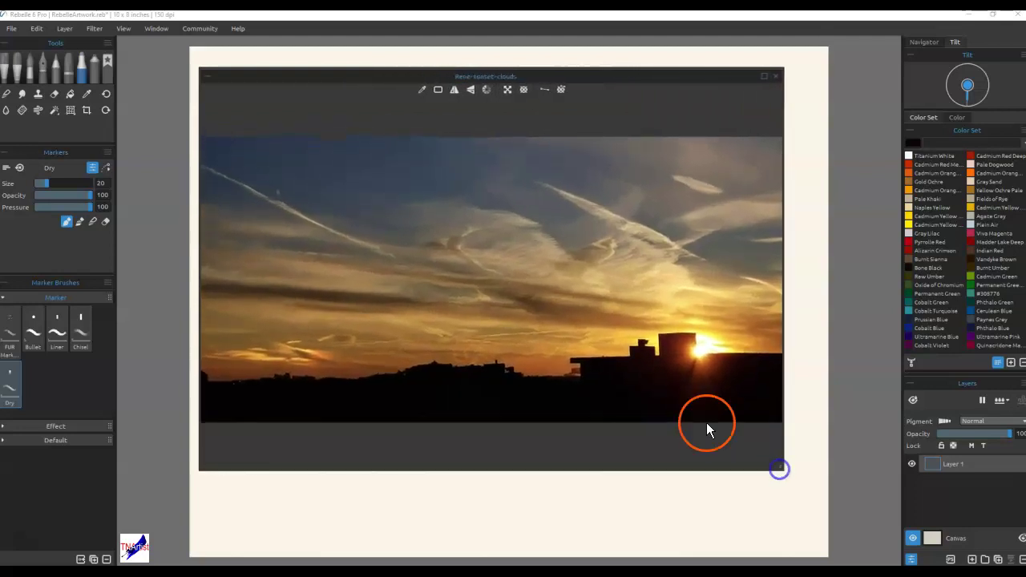
left_click(154, 28)
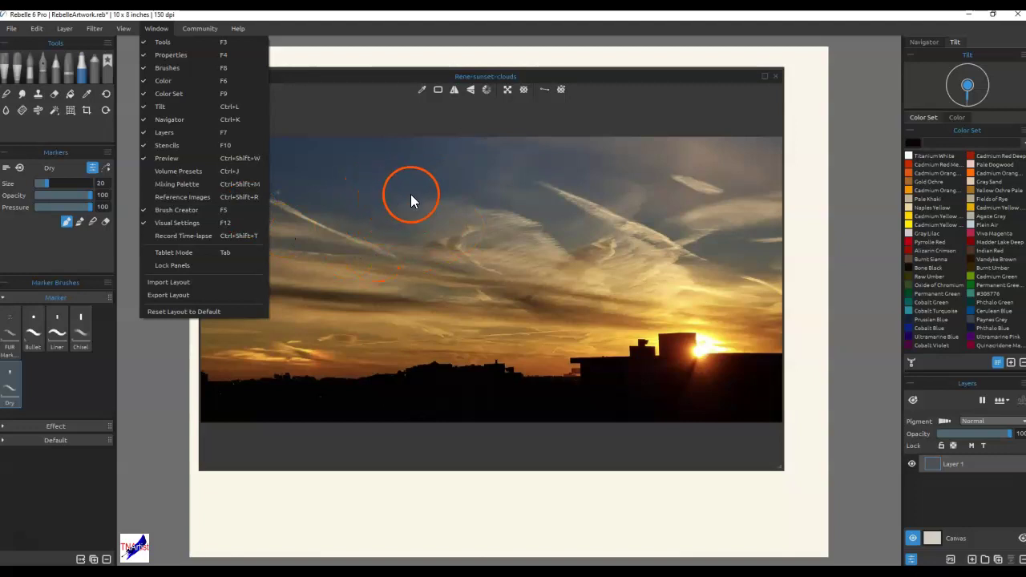
left_click(302, 32)
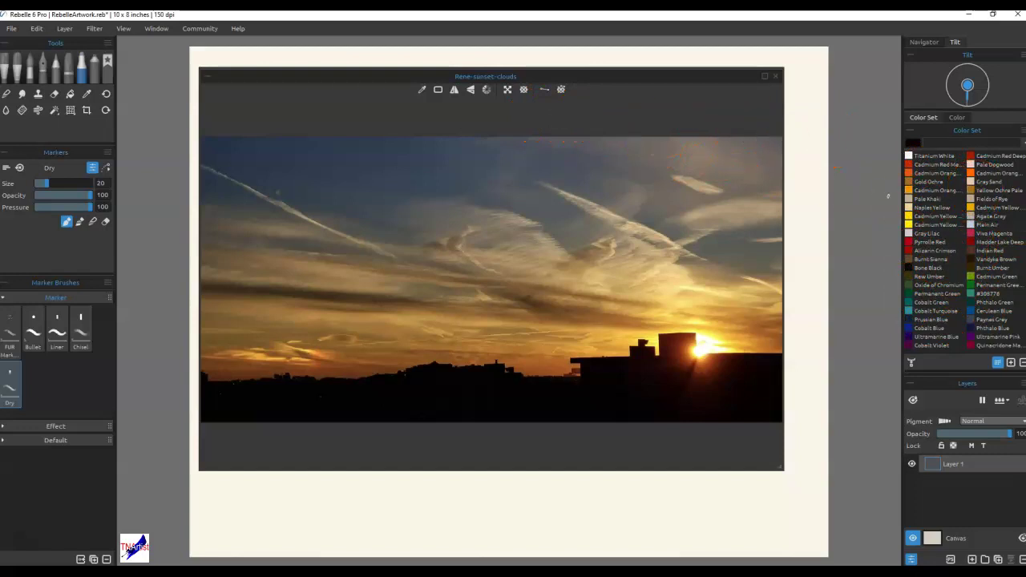
left_click(1023, 131)
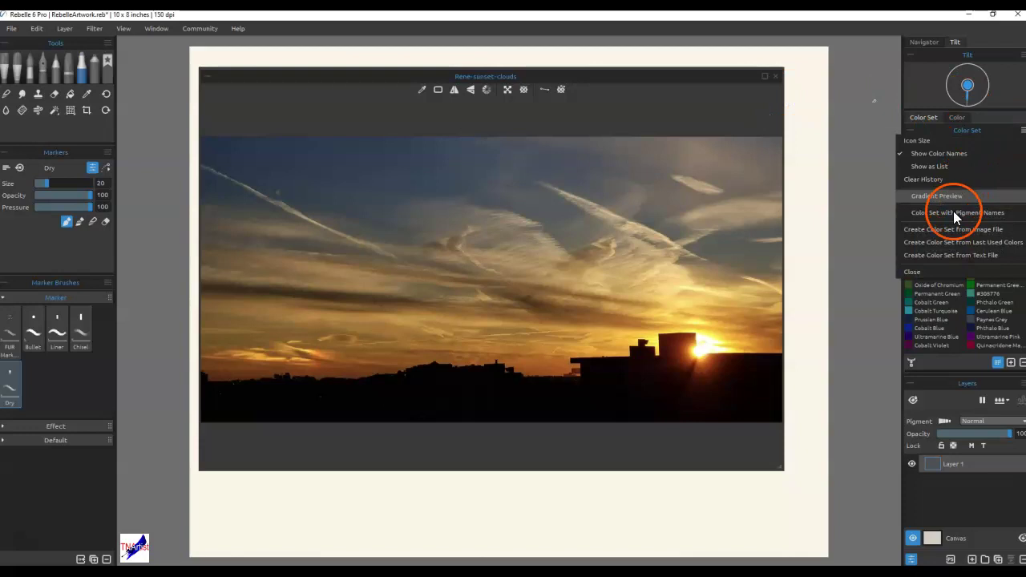
mouse_move(945, 232)
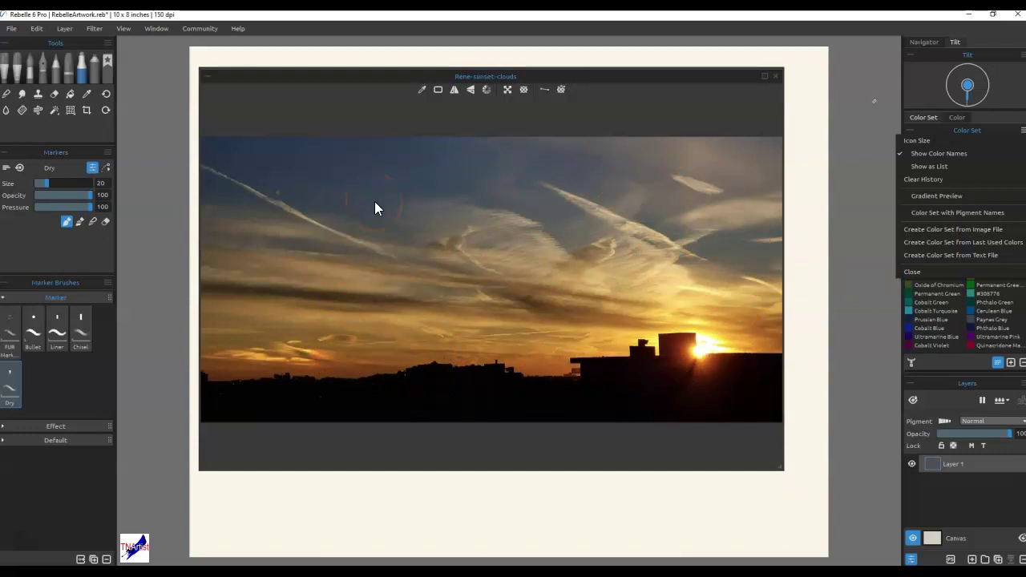
left_click(1022, 130)
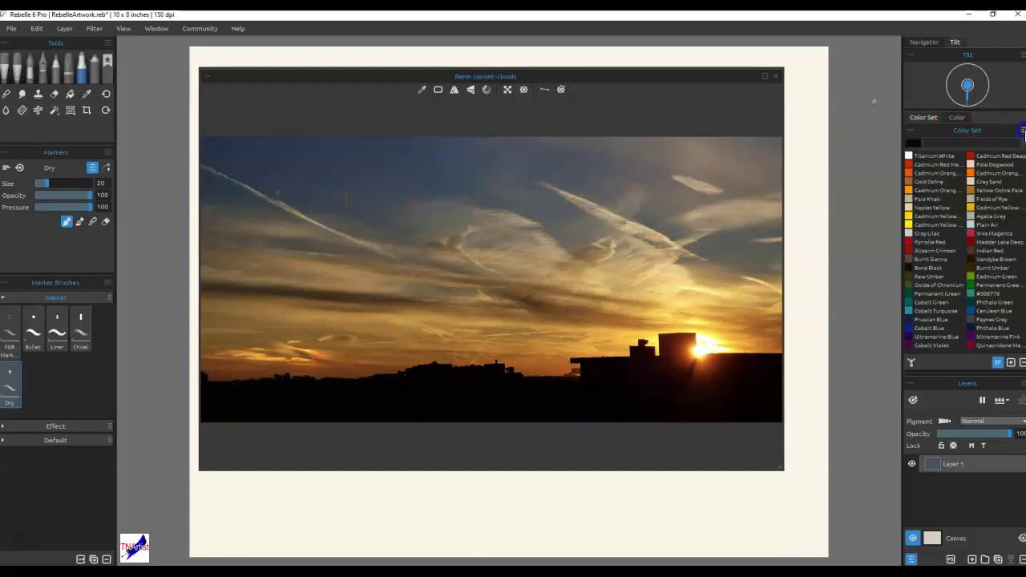
left_click(774, 126)
- Enable color picking on the sunset reference image and sample an orange from the sky just above the skyline
left_click(559, 78)
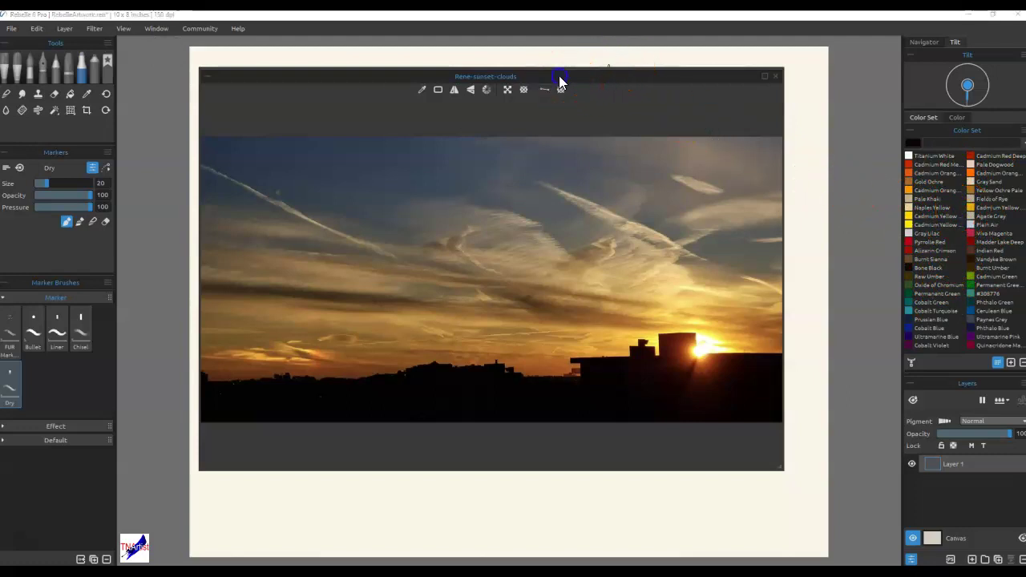
left_click_drag(559, 77, 803, 76)
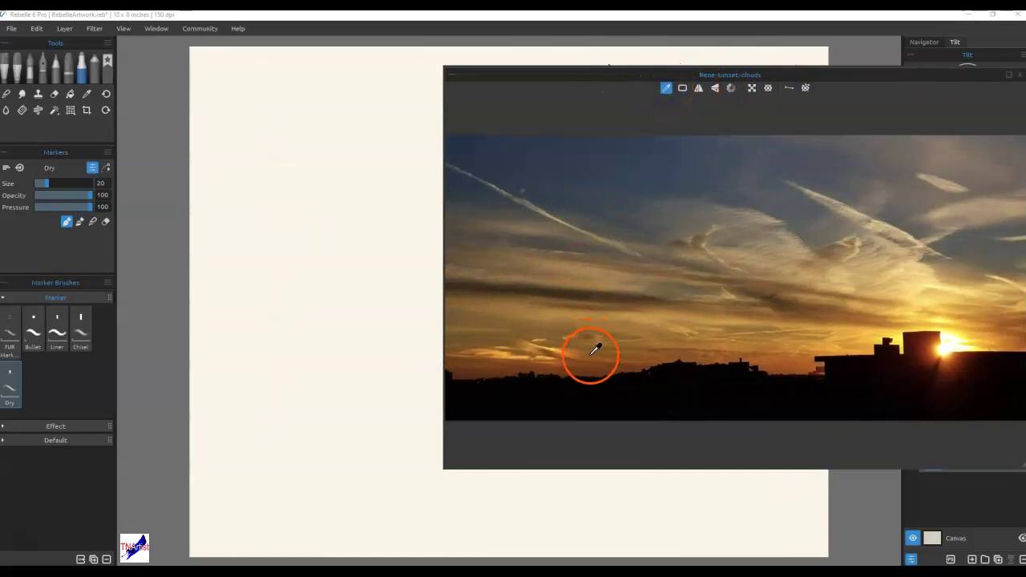
left_click(787, 367)
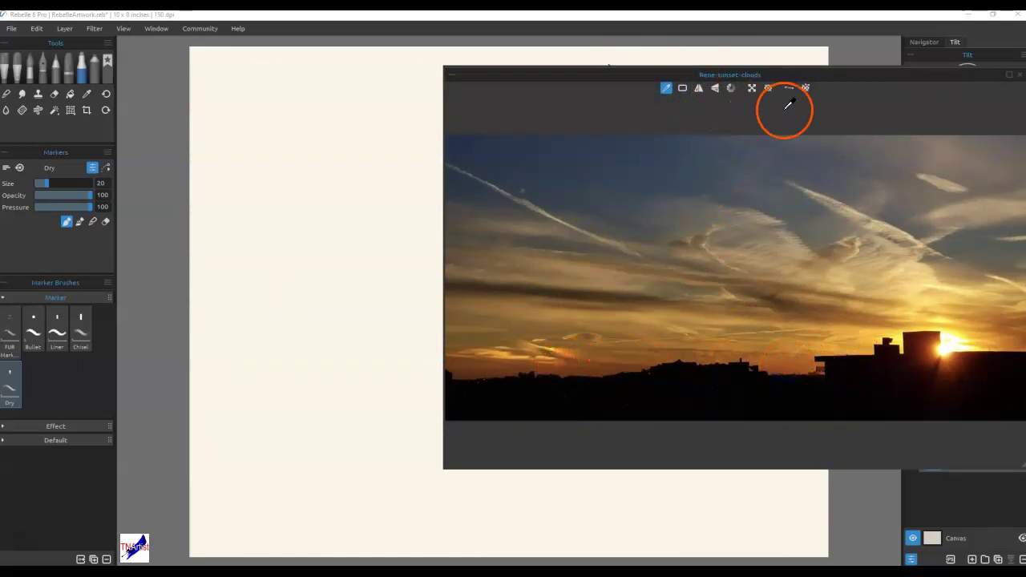
left_click_drag(836, 75, 618, 74)
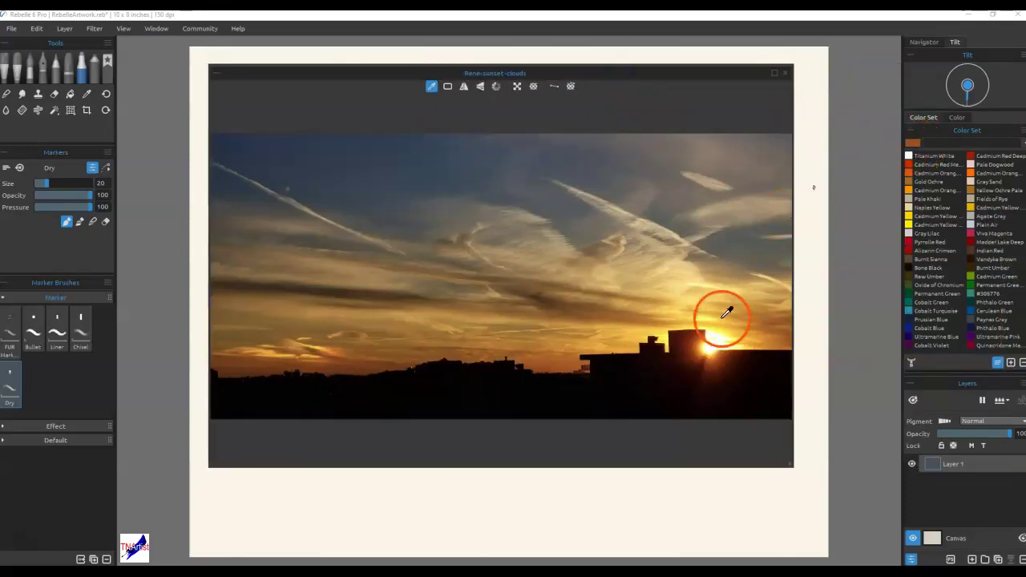
- Sample colors from the reference image's dark skyline, bright sun and the yellow glow around it
left_click(334, 373)
left_click_drag(545, 322, 715, 343)
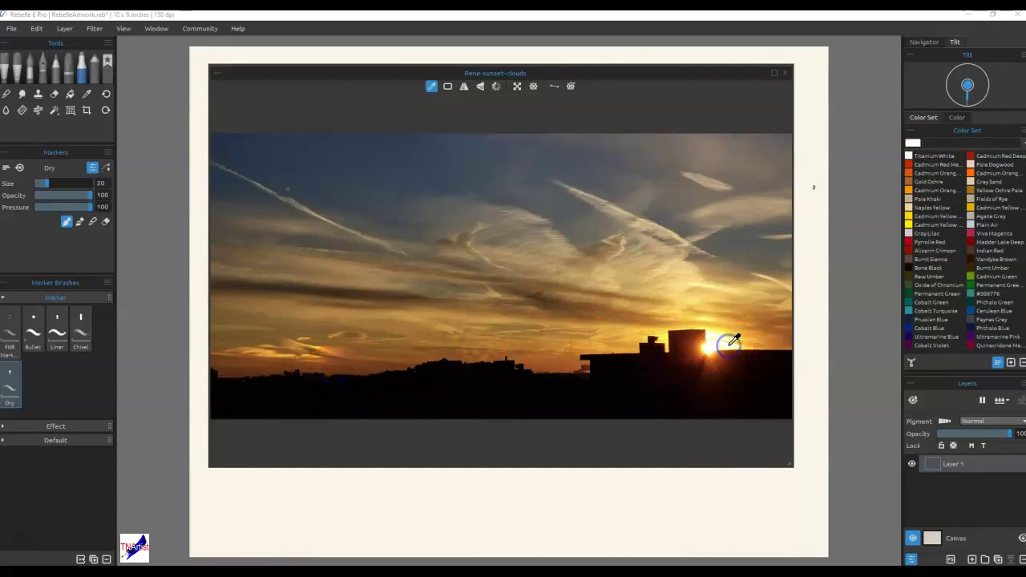
left_click(724, 330)
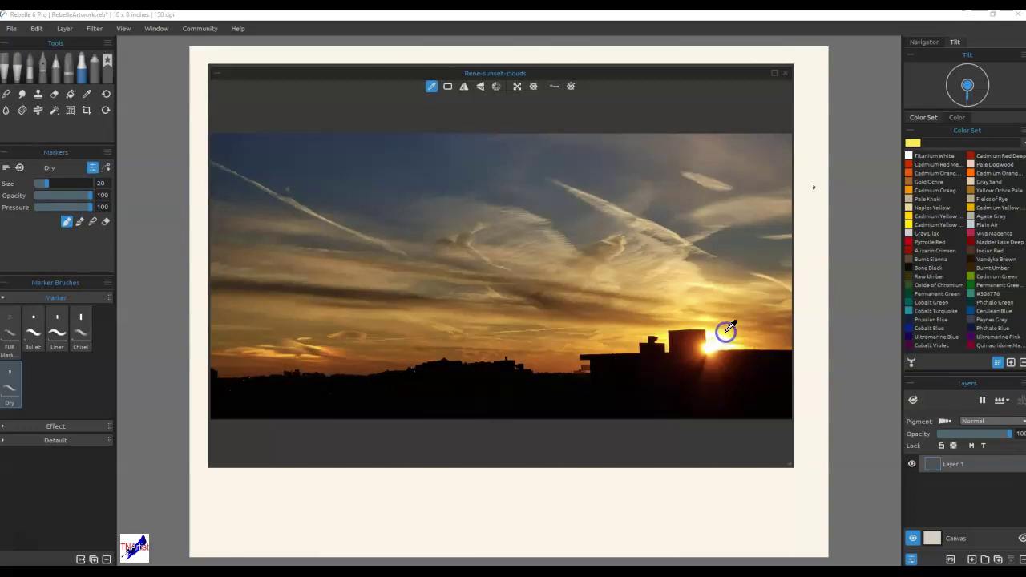
left_click(603, 321)
left_click(713, 226)
left_click(757, 239)
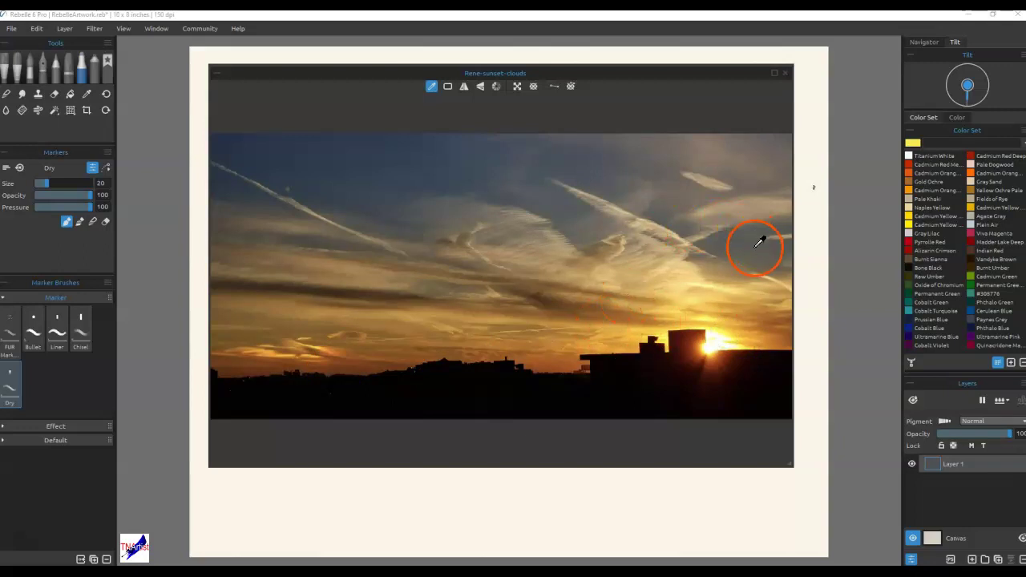
- Sample a dark blue from the reference image's upper sky and switch to the Express Oils Knife Smooth 2 brush
left_click(467, 169)
left_click(402, 156)
left_click(323, 145)
left_click(270, 201)
left_click_drag(435, 230, 429, 246)
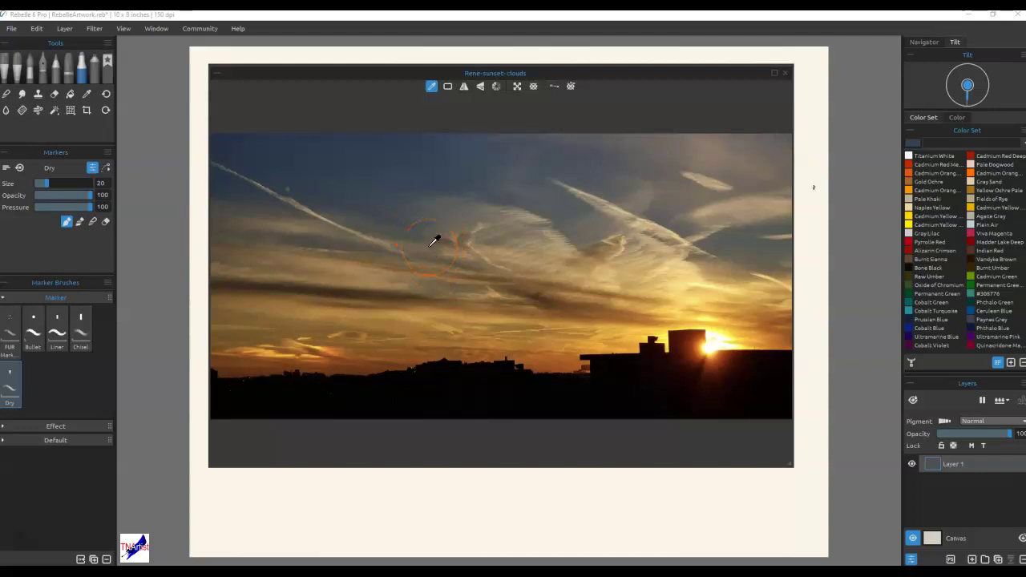
left_click(80, 126)
left_click(17, 63)
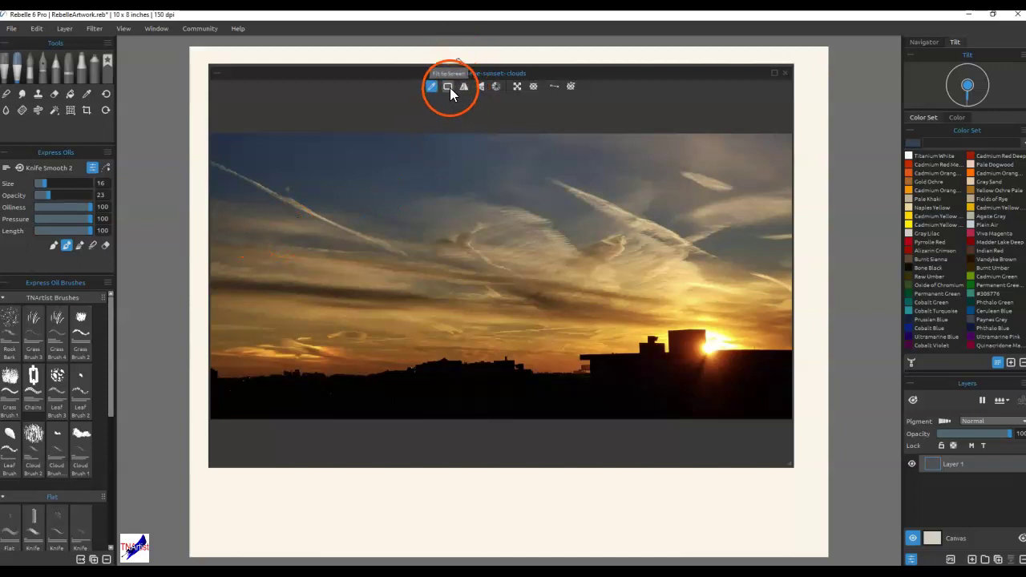
- Toggle the reference image to grayscale
left_click(496, 87)
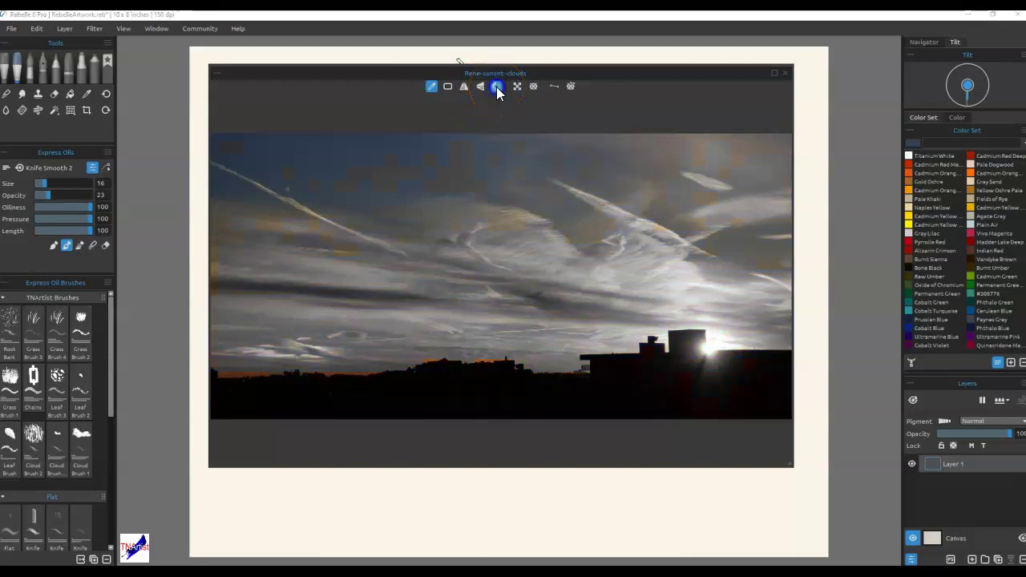
left_click(496, 87)
left_click(492, 88)
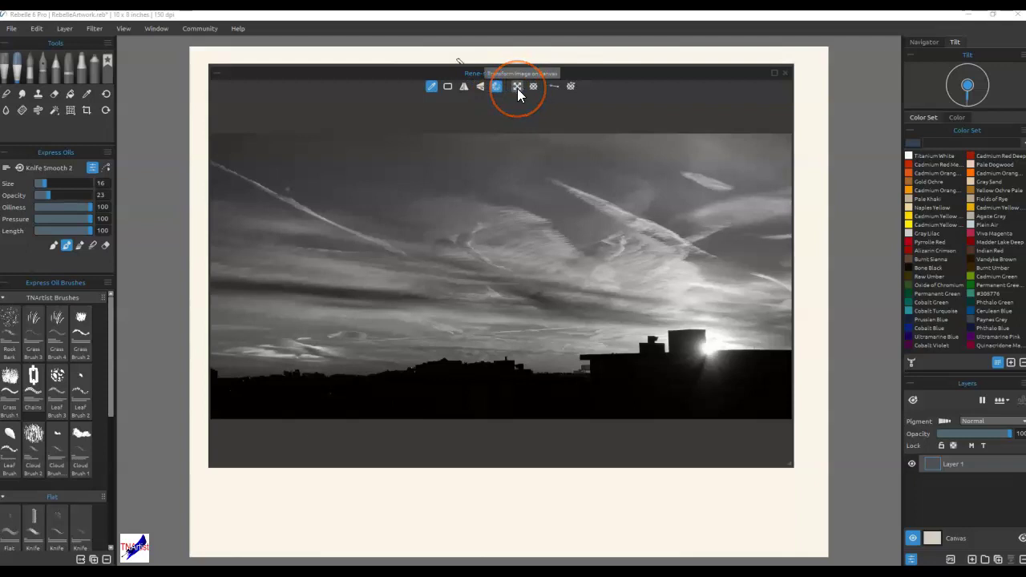
- Show the reference image as an overlay on the canvas, restore its color view and move its window aside
left_click(529, 86)
left_click(484, 83)
left_click_drag(545, 72, 883, 78)
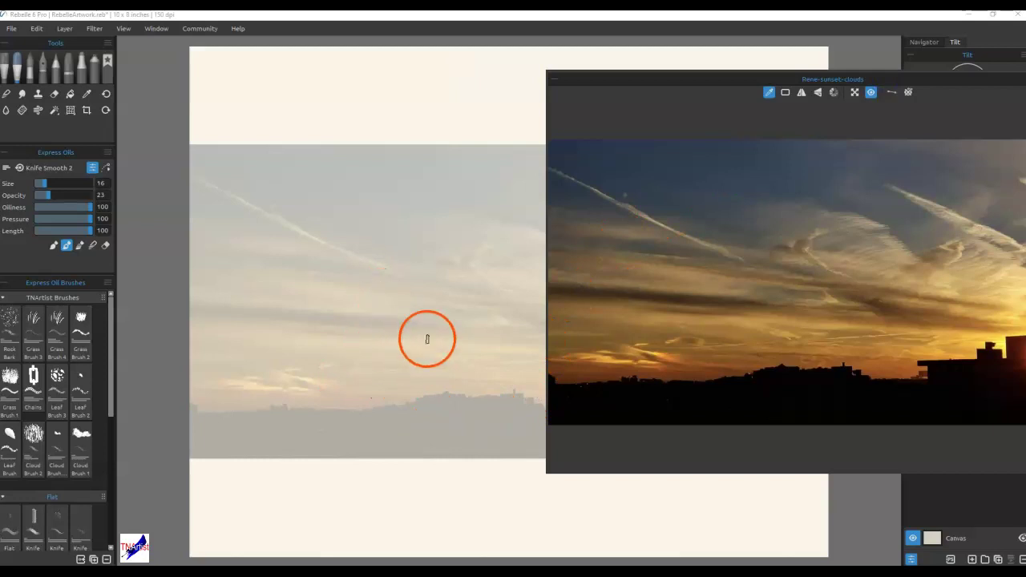
left_click_drag(939, 82, 842, 73)
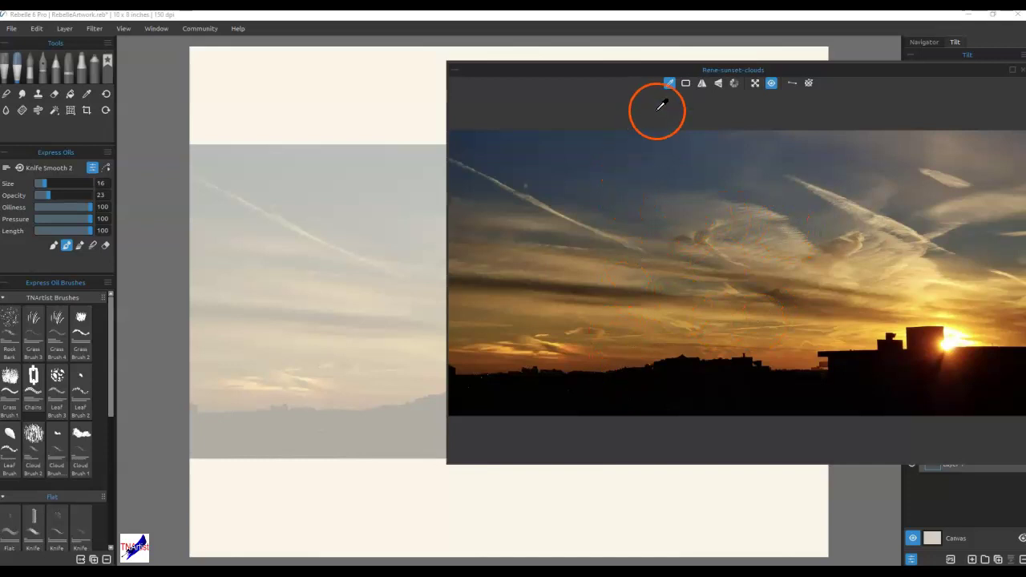
- Turn off the reference image's color picking and canvas overlay, and move its window completely off the canvas
left_click(670, 82)
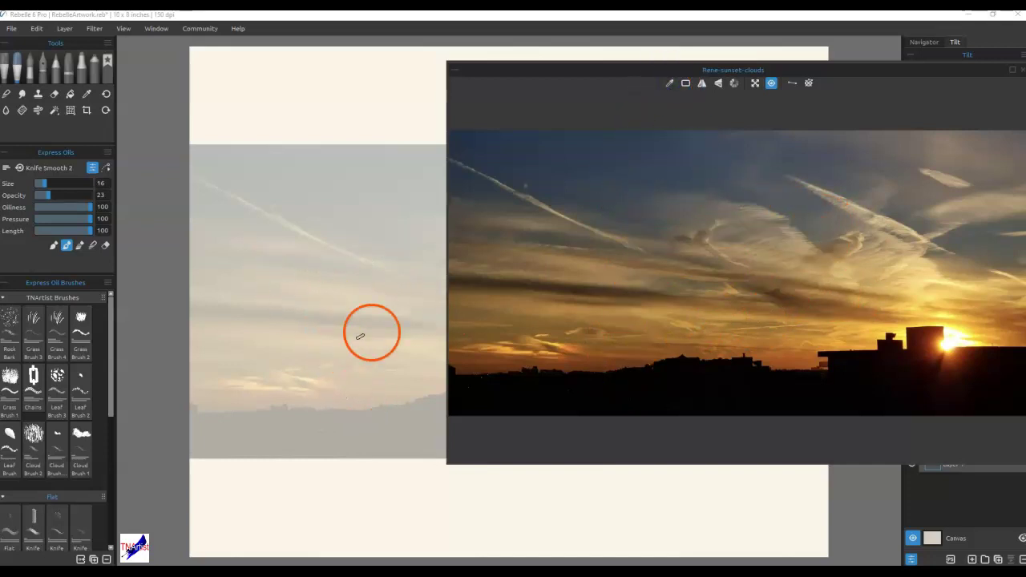
left_click_drag(798, 70, 595, 74)
left_click(569, 87)
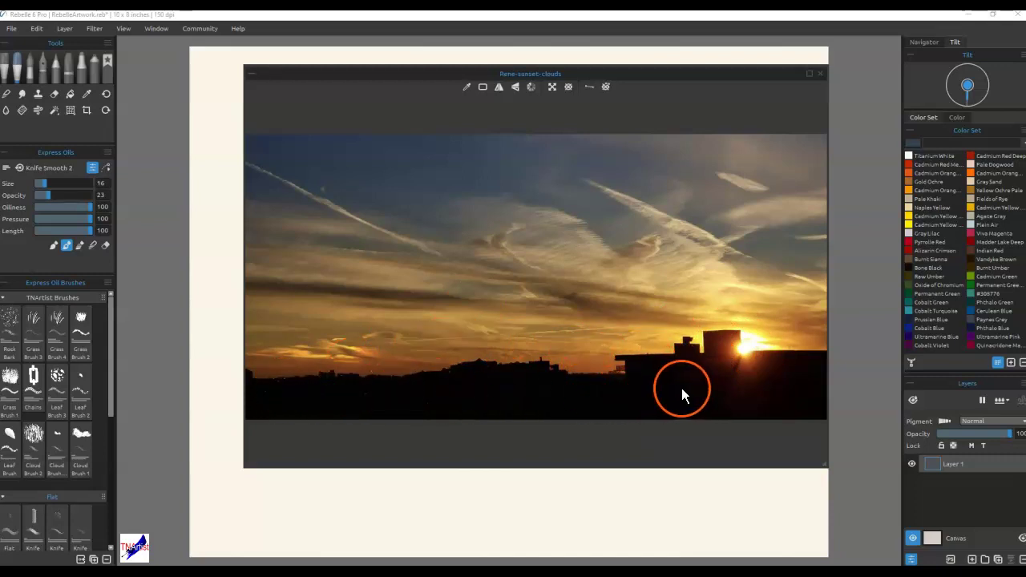
left_click_drag(624, 74, 641, 0)
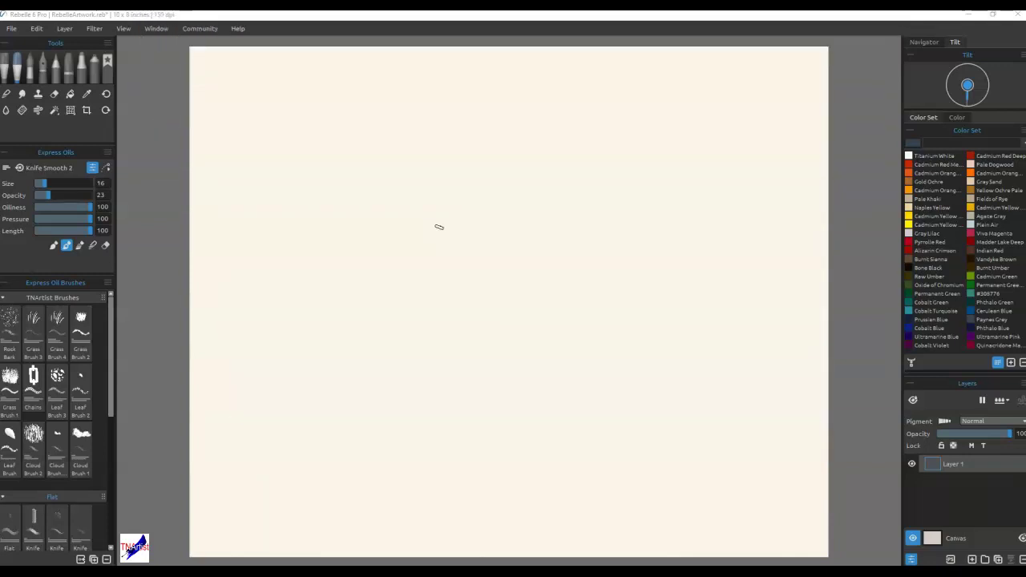
- Paint a short dark blue test stroke at the canvas's lower left edge and undo it
mouse_move(737, 267)
left_mouse_down()
mouse_move(701, 275)
mouse_move(765, 235)
mouse_move(606, 414)
mouse_move(401, 351)
mouse_move(521, 318)
mouse_move(636, 128)
mouse_move(534, 281)
mouse_move(459, 288)
mouse_move(298, 428)
mouse_move(199, 350)
mouse_move(181, 396)
mouse_move(188, 409)
mouse_move(261, 421)
mouse_move(187, 414)
mouse_move(705, 410)
mouse_move(781, 399)
mouse_move(831, 408)
mouse_move(634, 465)
mouse_move(353, 489)
mouse_move(216, 346)
mouse_move(502, 206)
mouse_move(476, 147)
mouse_move(296, 76)
left_mouse_up()
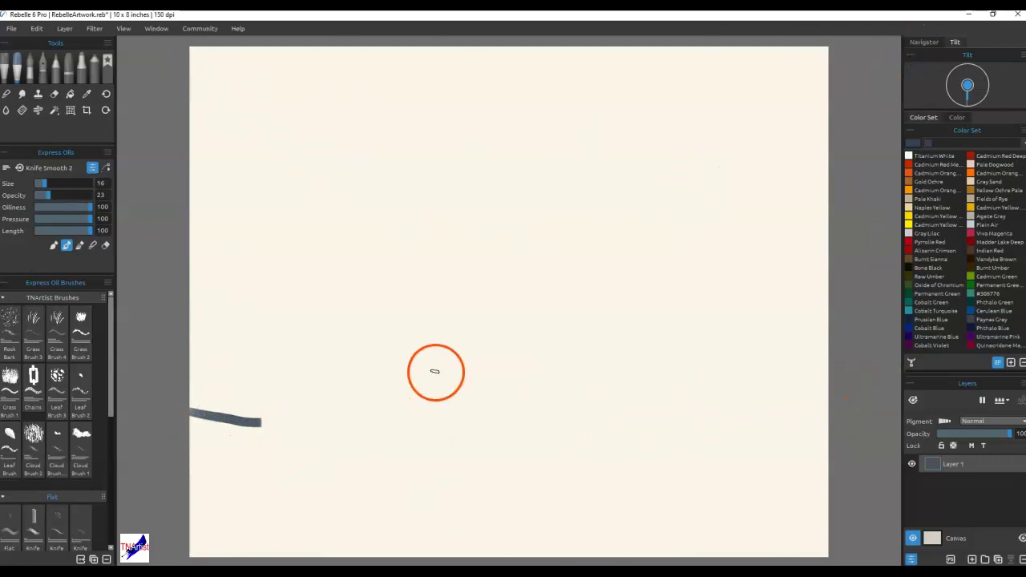
key("ctrl+z")
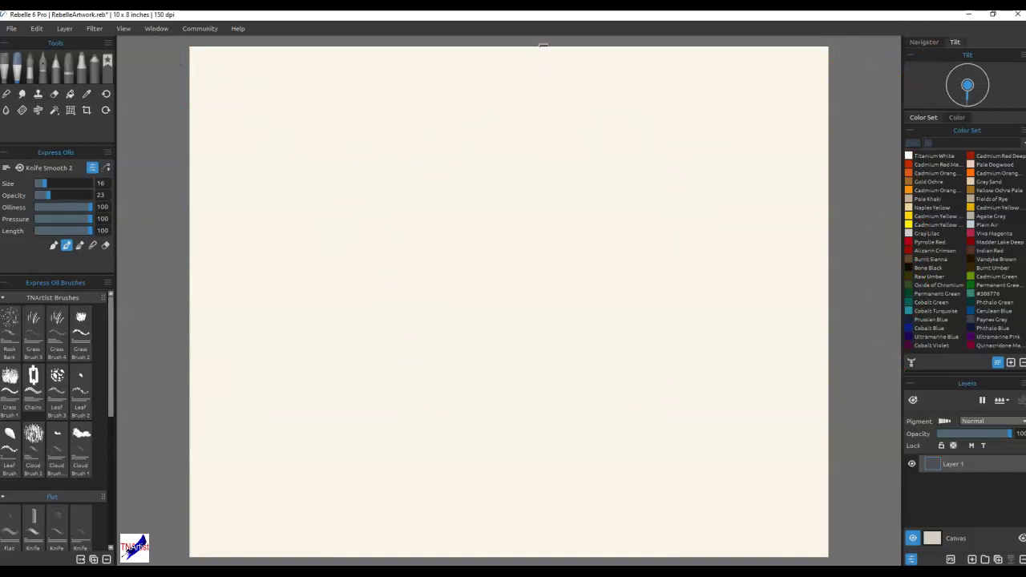
- Pick an orange-brown from the reference image, return to the knife brush and adjust the color slightly brighter
key("i")
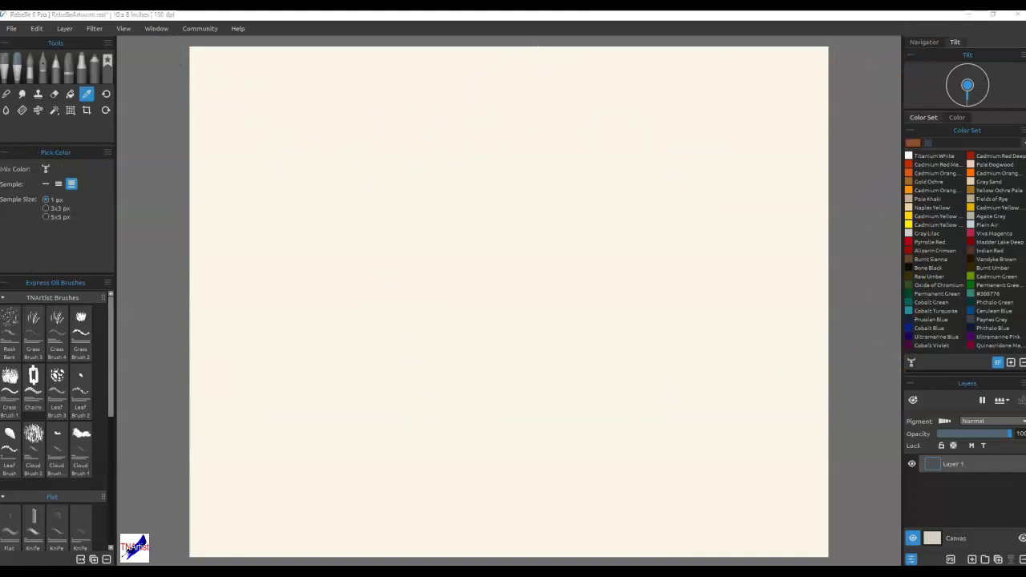
key("b")
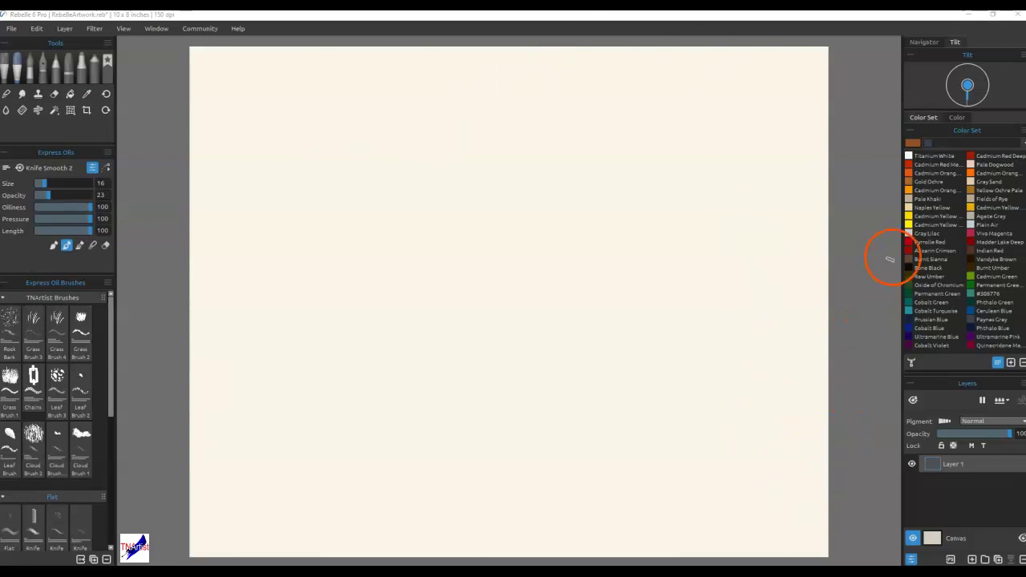
left_click(911, 144)
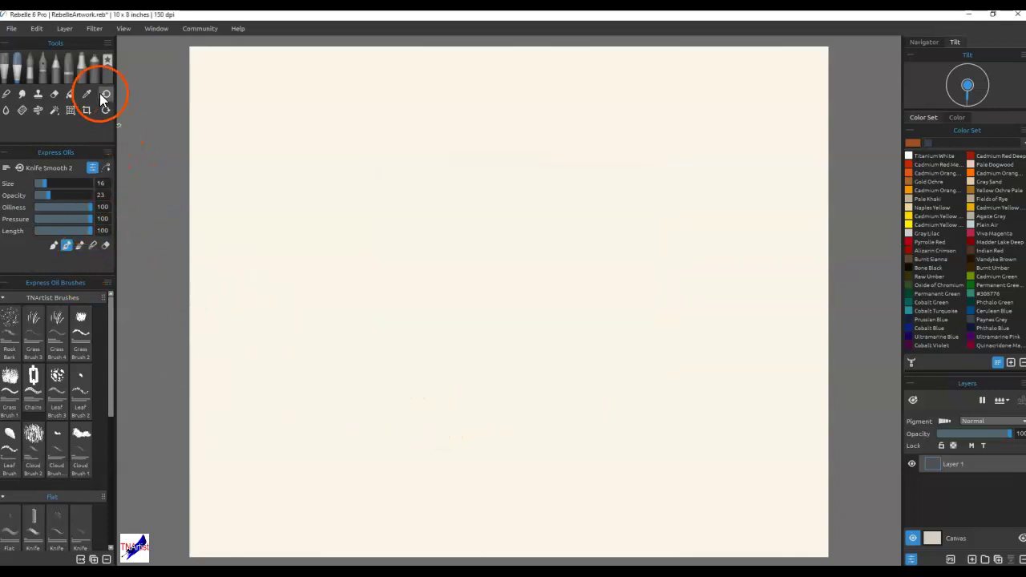
- Select a full-width rectangle over about the lower two fifths of the canvas and fill it with the orange-brown
left_click(56, 110)
left_click(6, 169)
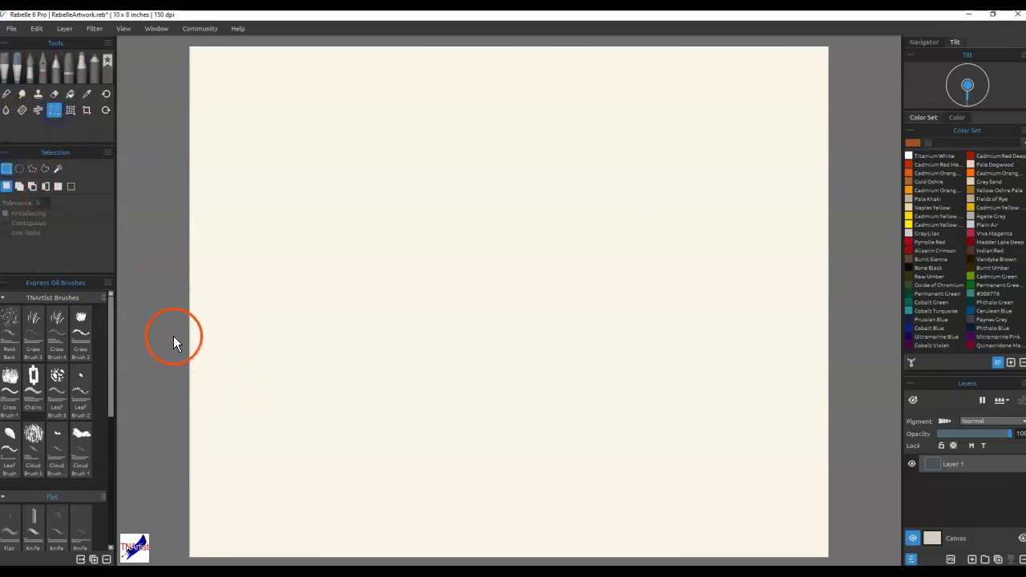
left_click_drag(176, 339, 862, 427)
left_click_drag(172, 431, 170, 559)
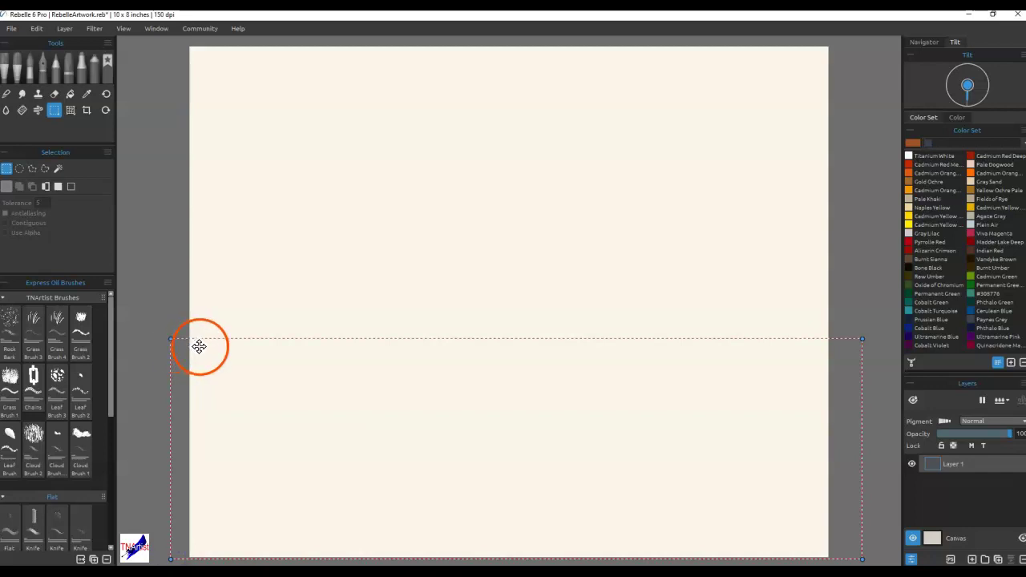
left_click_drag(174, 339, 171, 349)
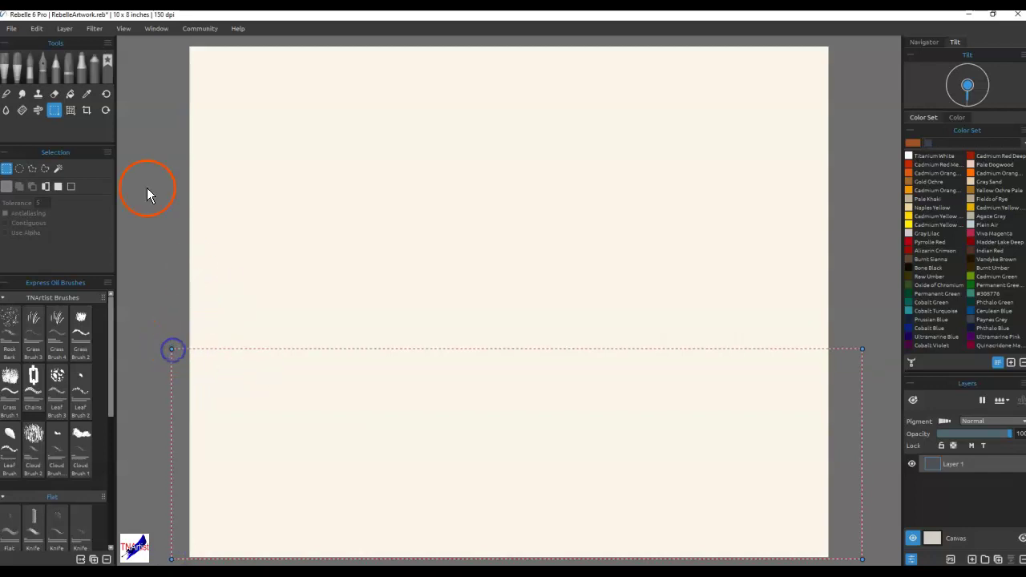
left_click(71, 94)
left_click(507, 417)
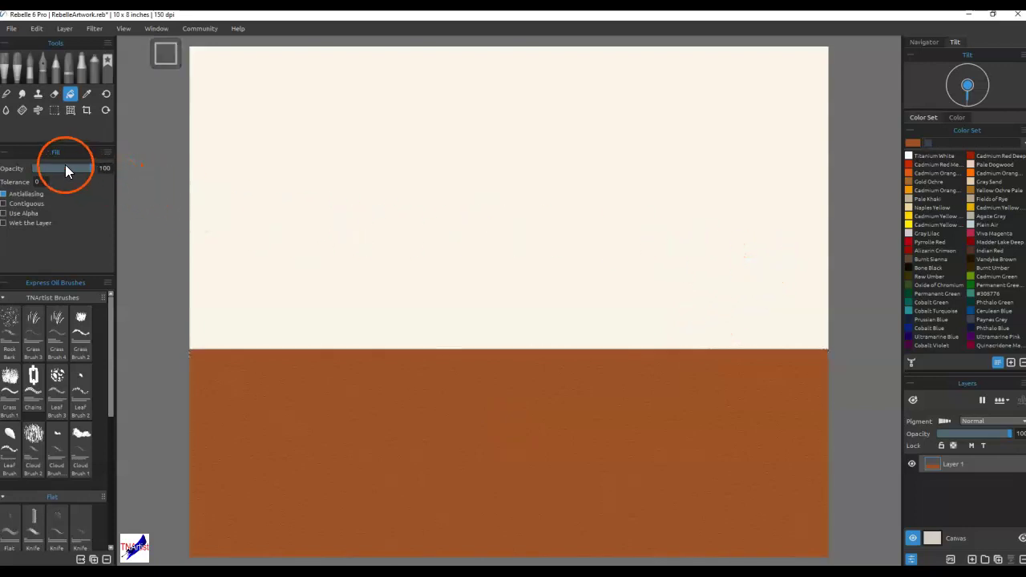
- Select a narrow full-width band directly above the orange-brown area, slightly overlapping its upper edge
left_click(56, 110)
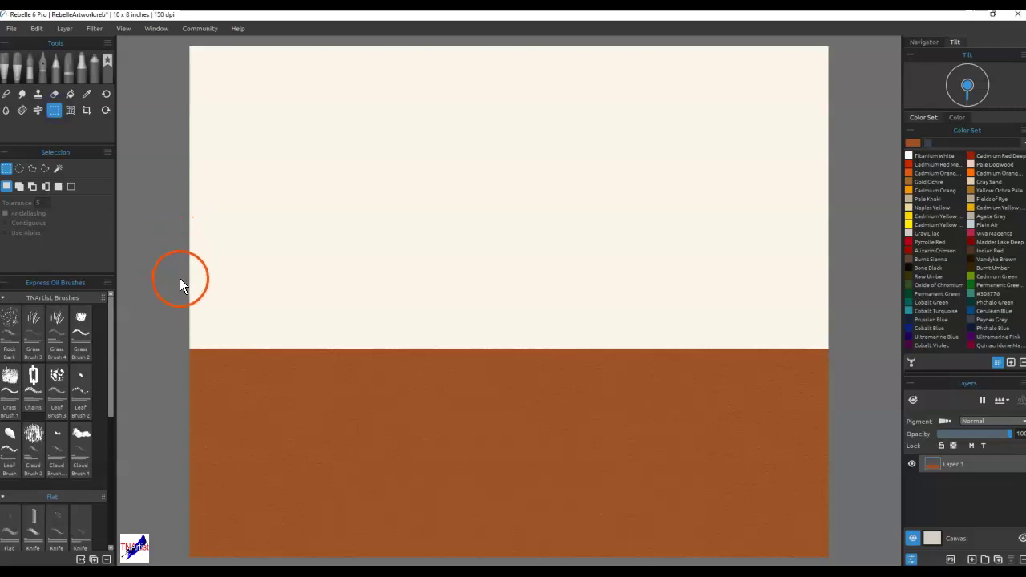
left_click_drag(174, 275, 842, 360)
mouse_move(841, 277)
left_mouse_down()
mouse_move(842, 294)
mouse_move(834, 291)
left_mouse_up()
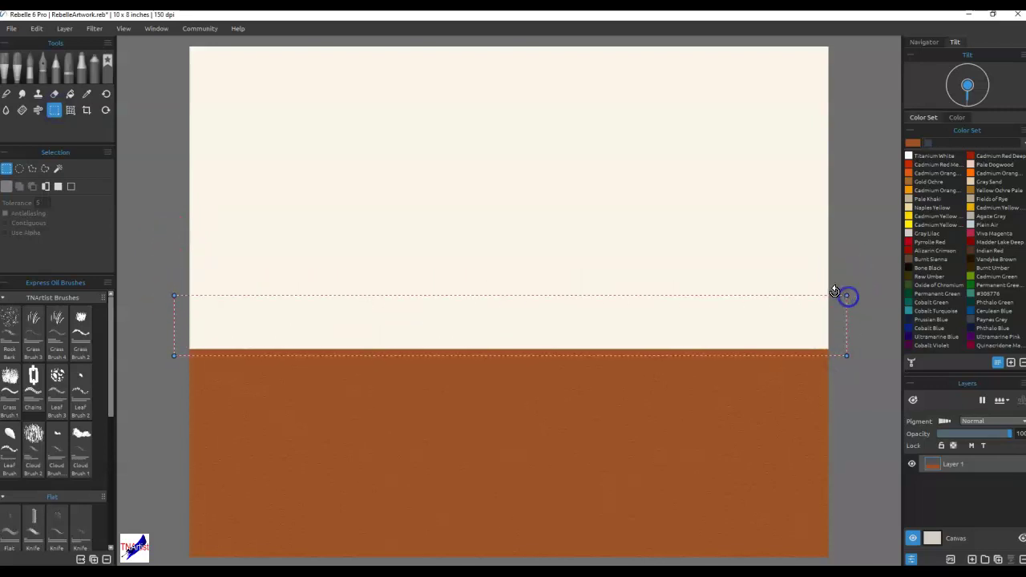
- Switch to the Fill tool and shift the current fill color from brown toward a yellowish olive in the color dialog
left_click(70, 94)
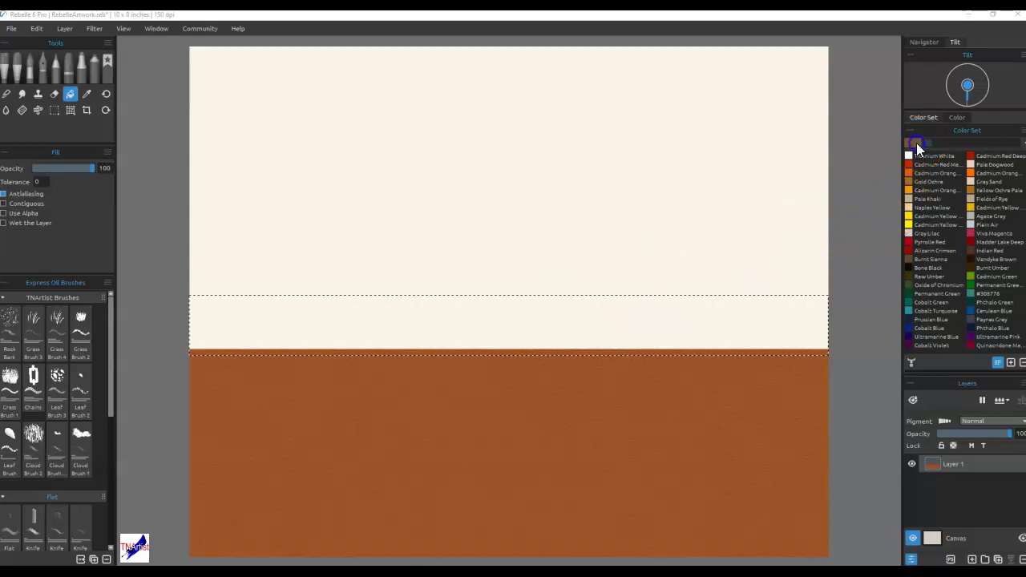
left_click(913, 142)
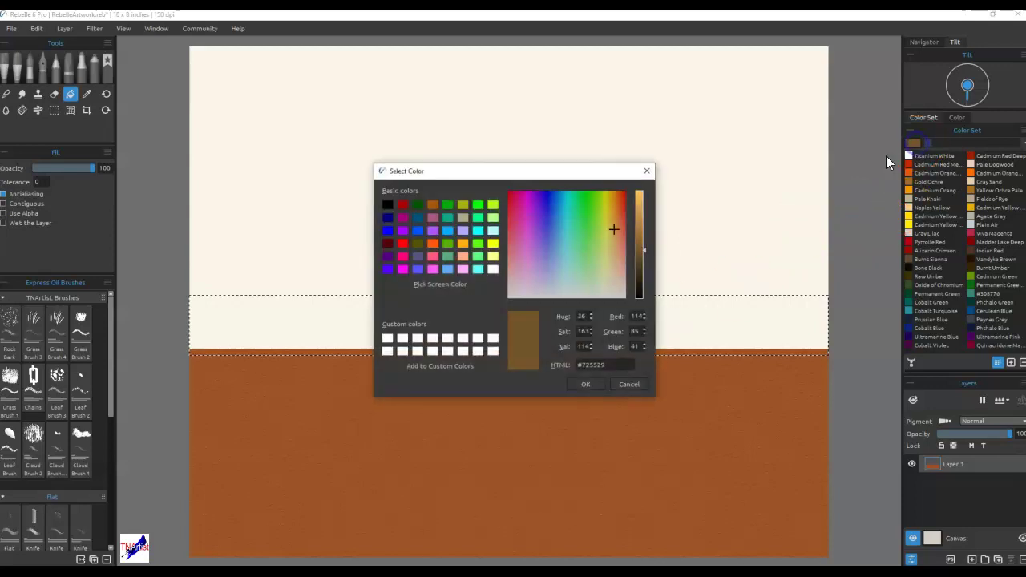
left_click(609, 230)
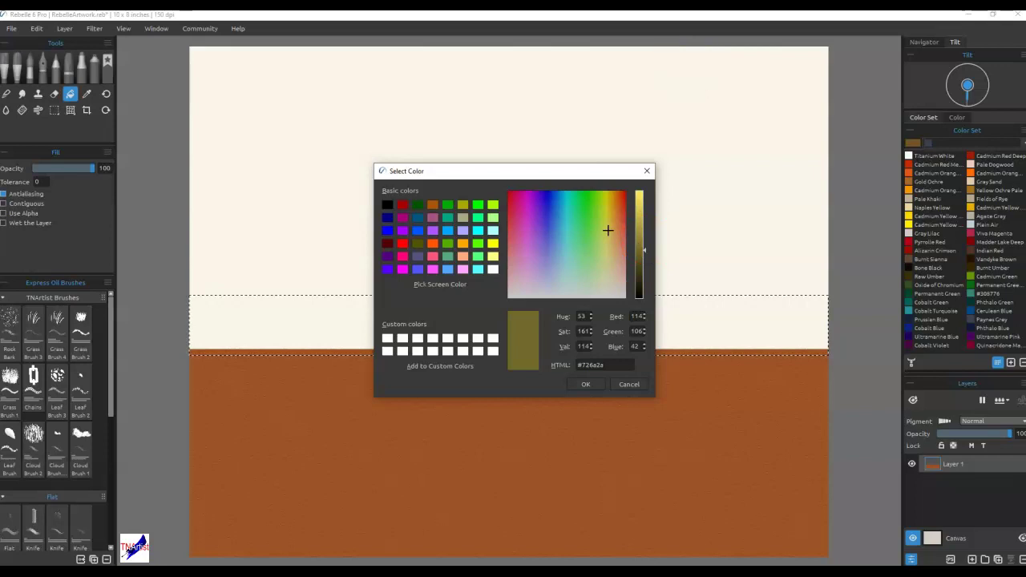
left_click(621, 420)
left_click(581, 384)
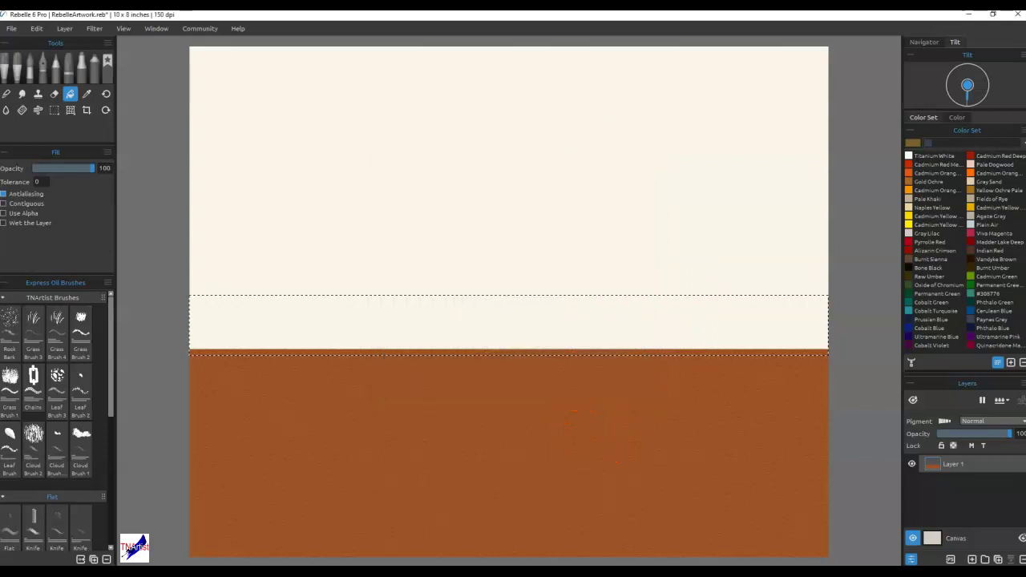
- Sample a golden brown from the sunset reference photo, try a yellower hue for it, cancel, and move the reference out of the way
left_click_drag(603, 11, 588, 113)
mouse_move(376, 369)
left_mouse_down()
mouse_move(395, 390)
mouse_move(345, 392)
mouse_move(365, 346)
mouse_move(467, 312)
left_mouse_up()
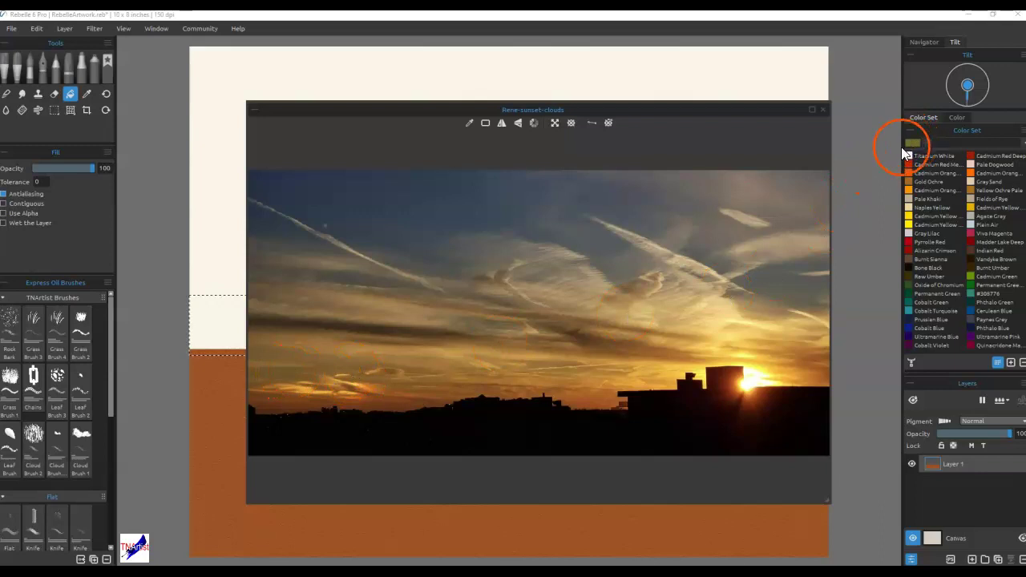
left_click(270, 366)
left_click(912, 142)
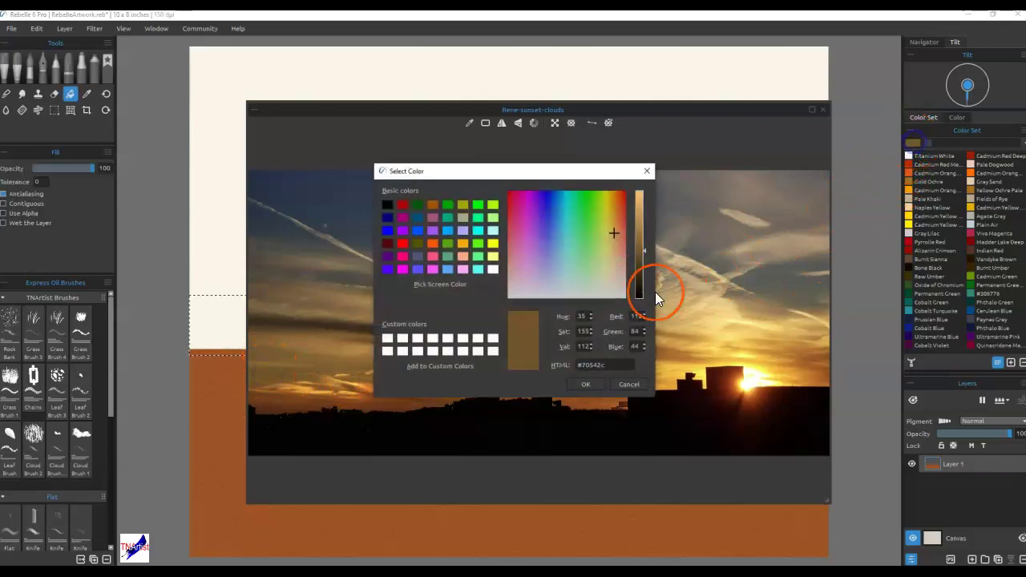
left_click(609, 232)
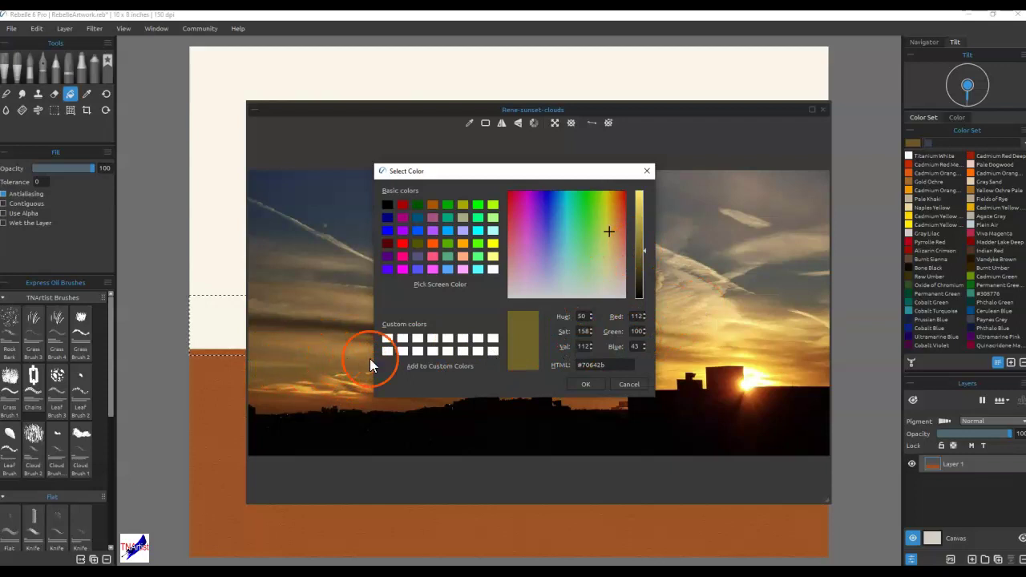
left_click(629, 384)
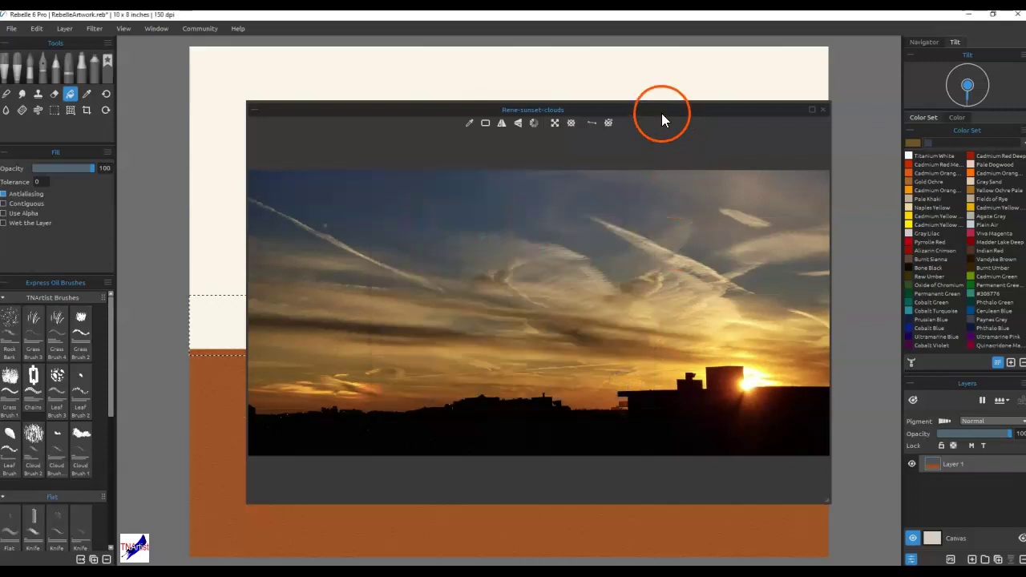
left_click_drag(664, 109, 646, 2)
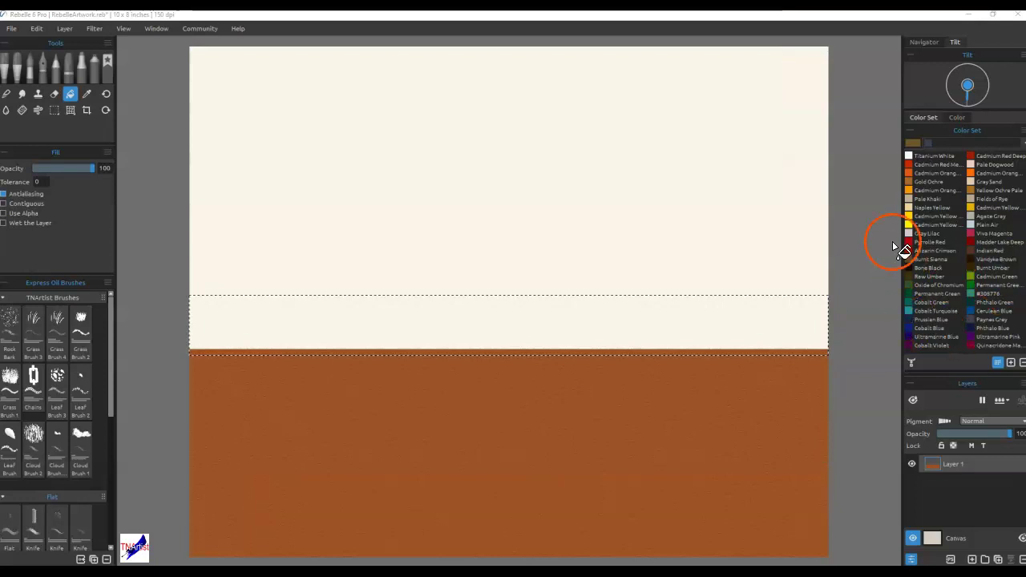
- Fill the selected band above the orange-brown area with a deep Cadmium Yellow, undoing the first attempt and refilling the whole band, and deselect
left_click(976, 207)
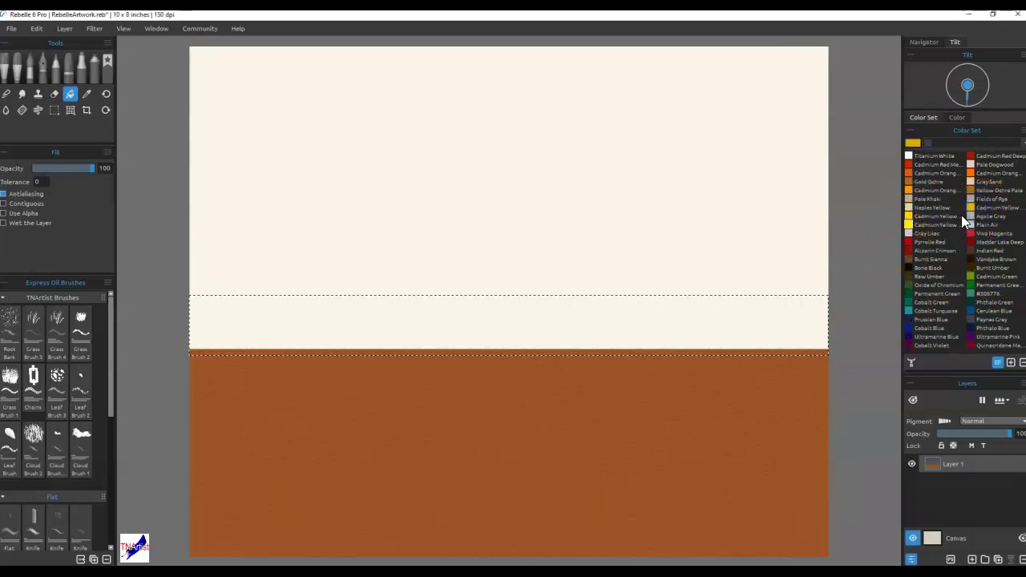
left_click(473, 324)
left_click(473, 354)
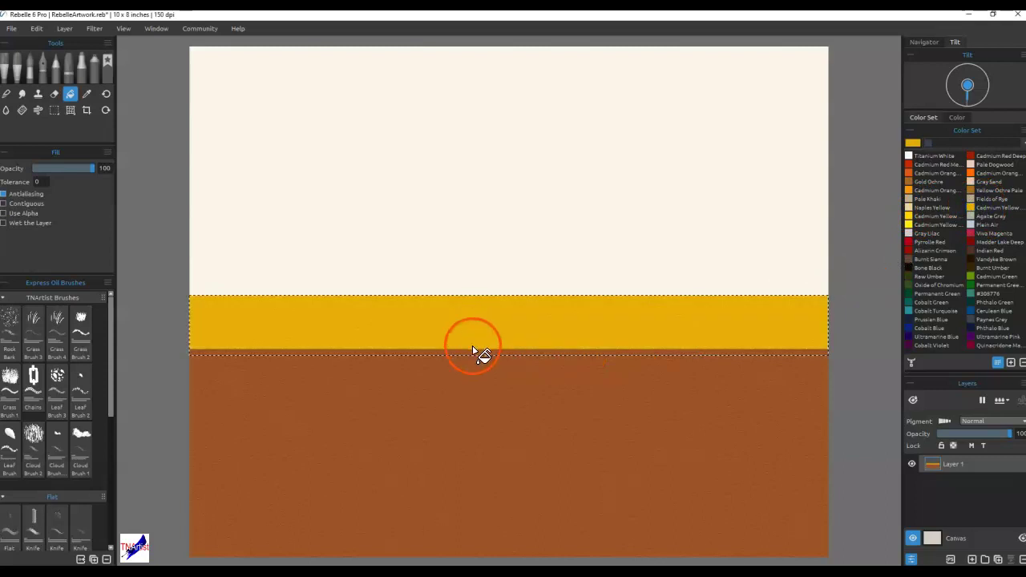
key("ctrl+z")
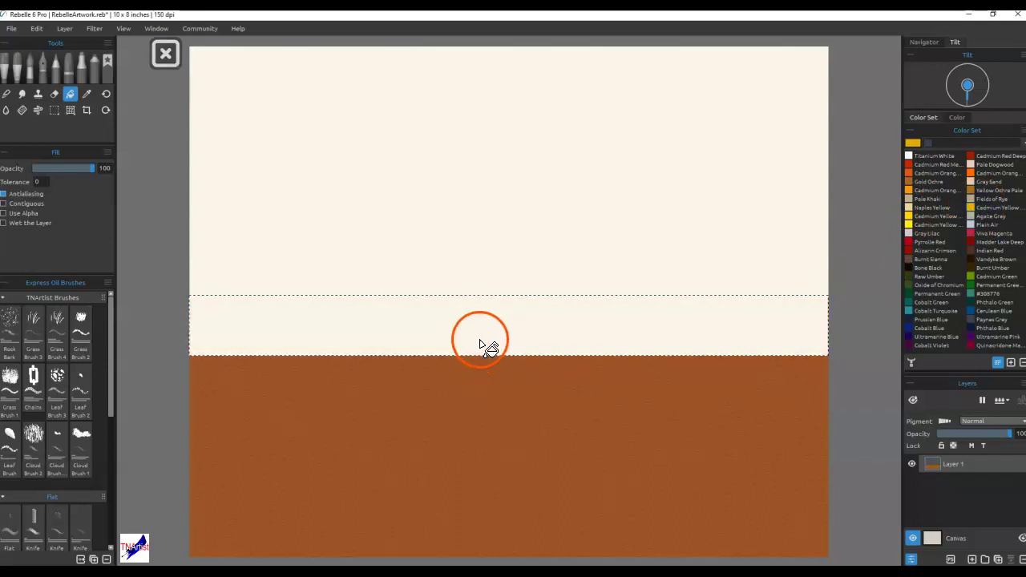
left_click(480, 343)
left_click(492, 261)
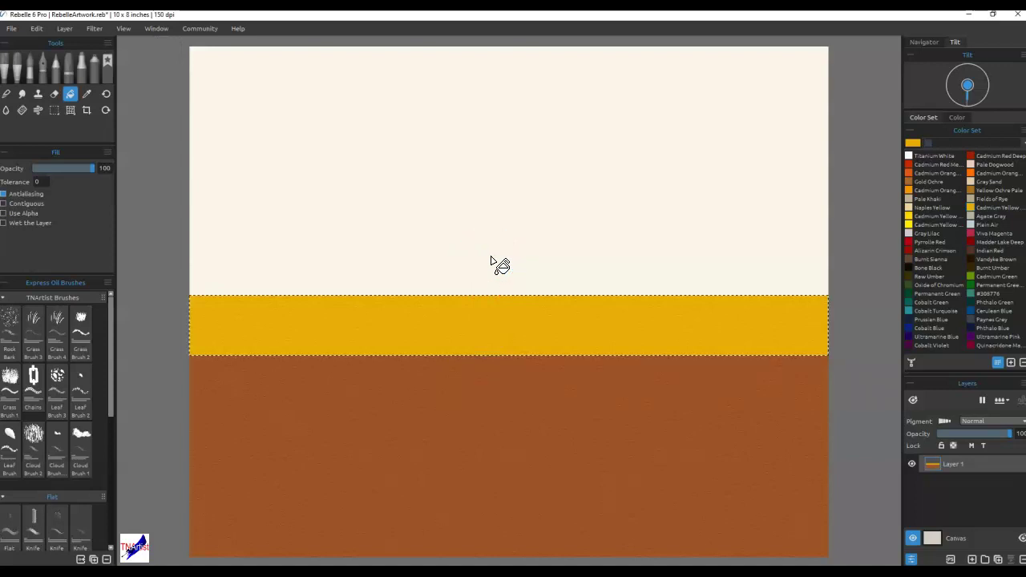
key("ctrl+d")
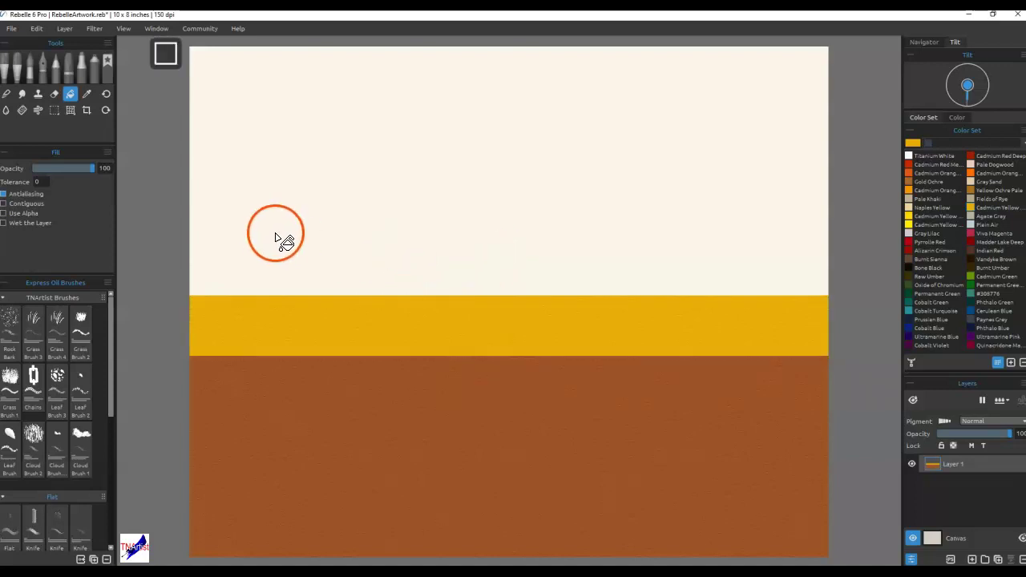
- Fill a thin full-width strip along the upper edge of the yellow band with Cadmium Green and deselect
key("m")
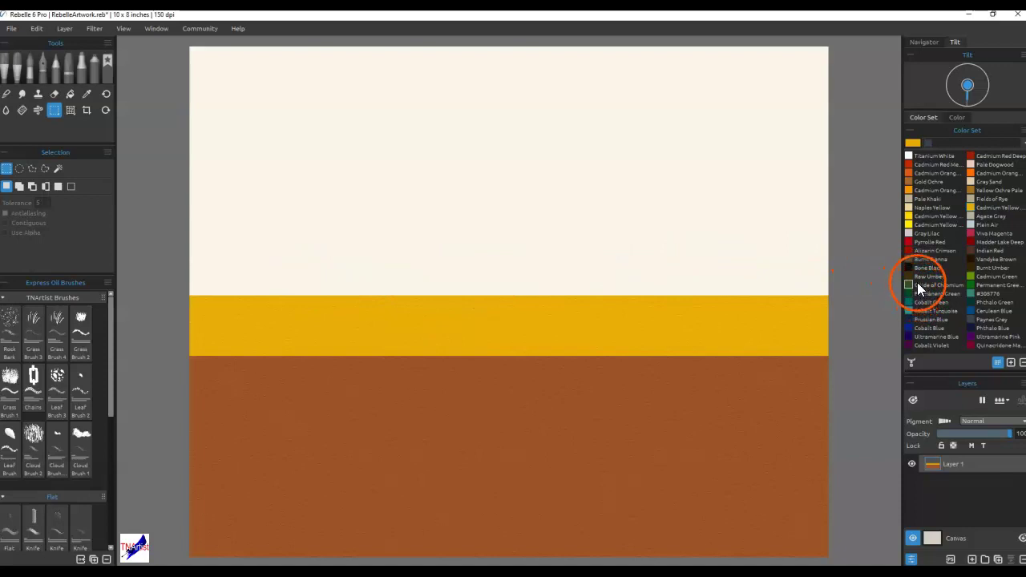
left_click(969, 277)
key("b")
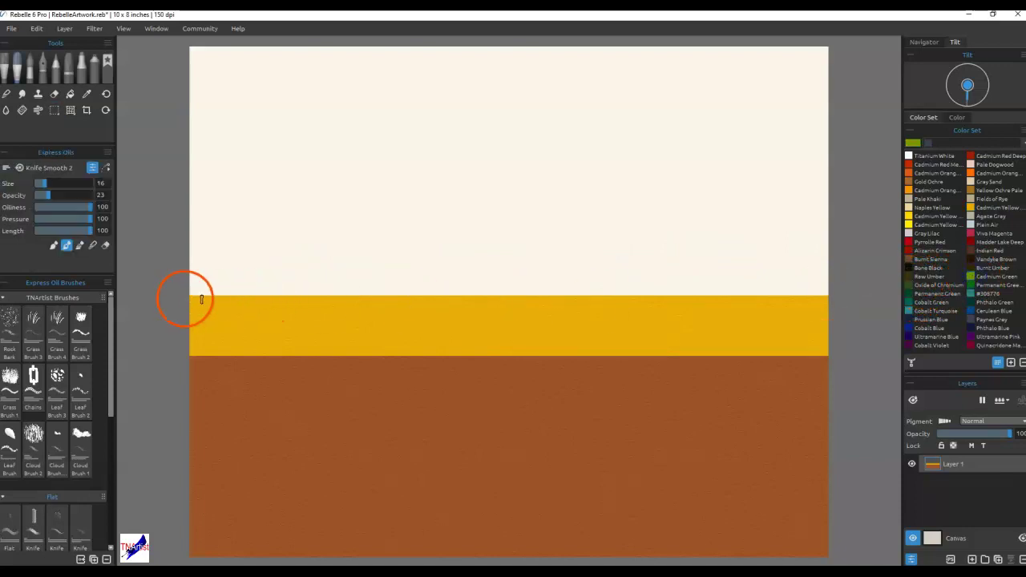
left_click(56, 114)
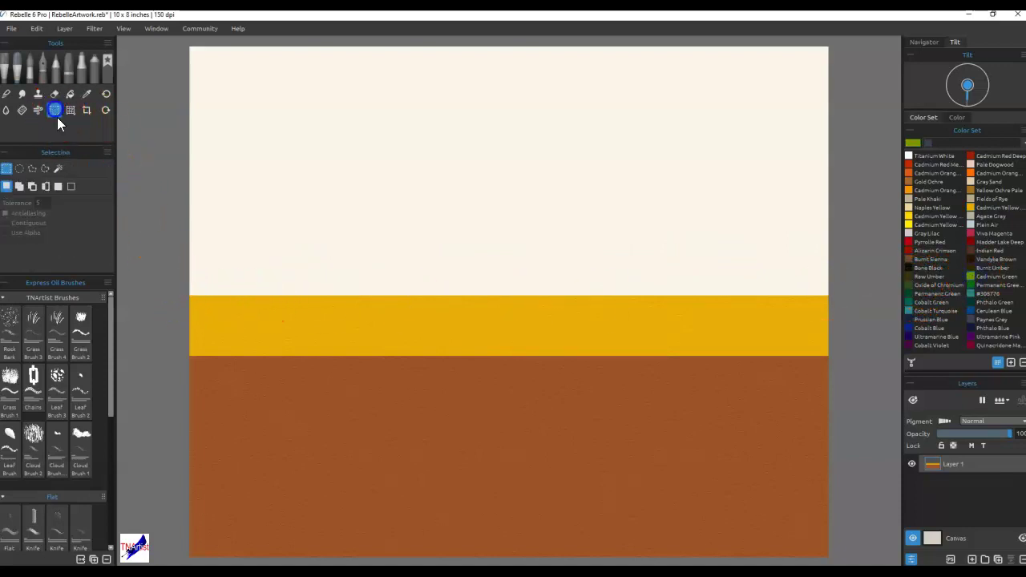
left_click_drag(185, 289, 863, 290)
left_click(693, 268)
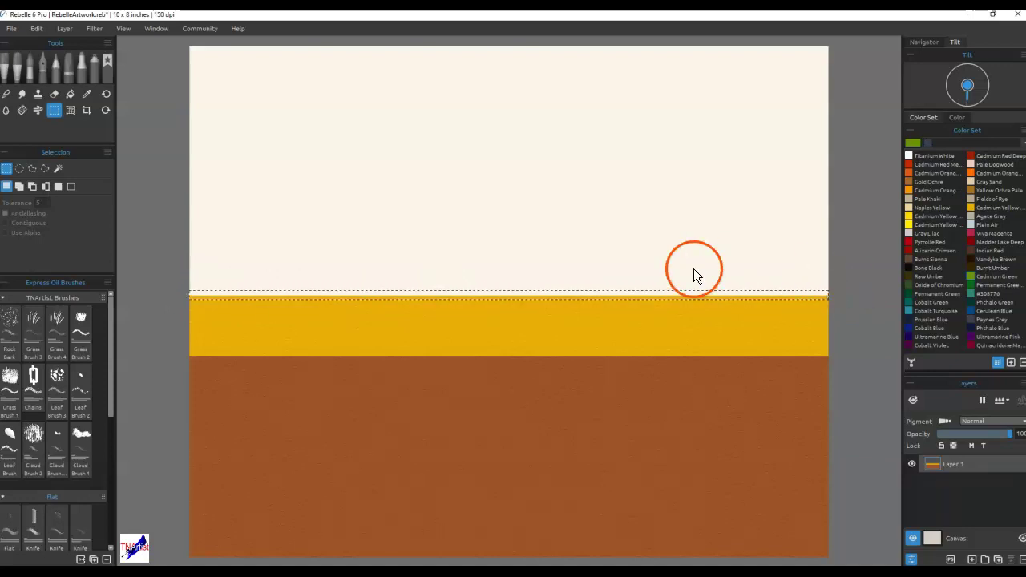
left_click(459, 295)
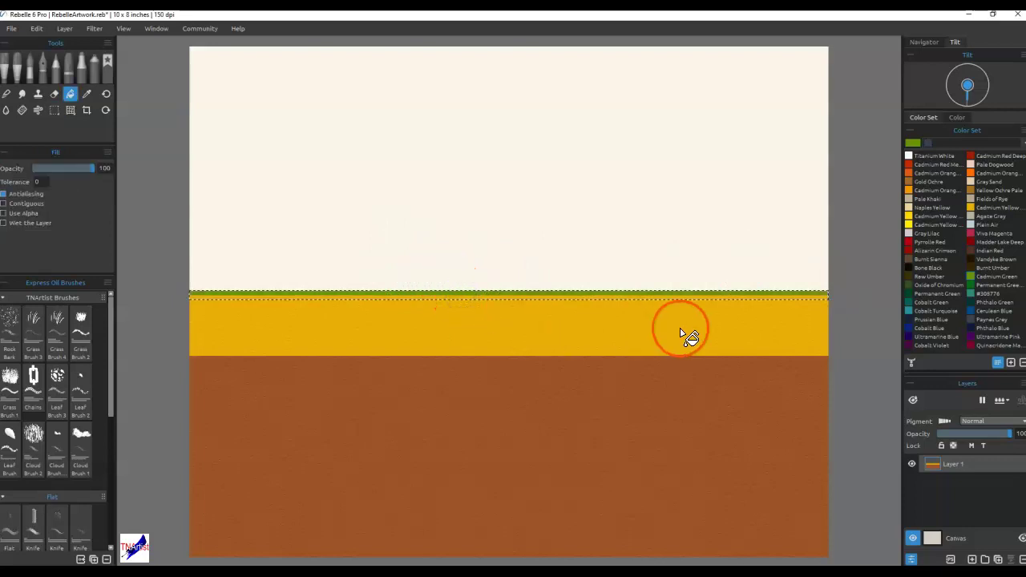
key("ctrl+d")
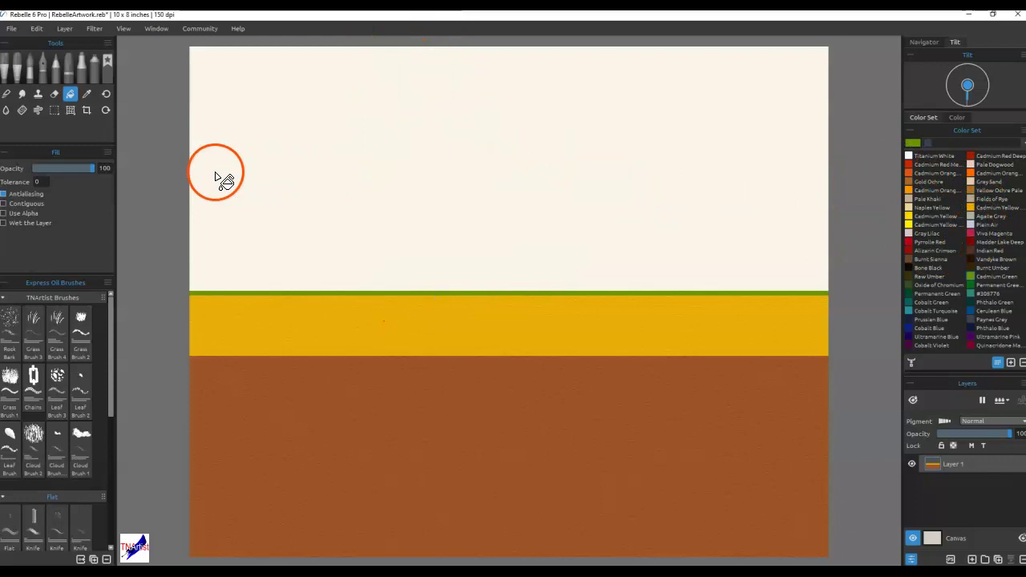
- Choose Cerulean Blue and desaturate it to a muted gray-blue of about RGB 90, 117, 138
left_click(55, 111)
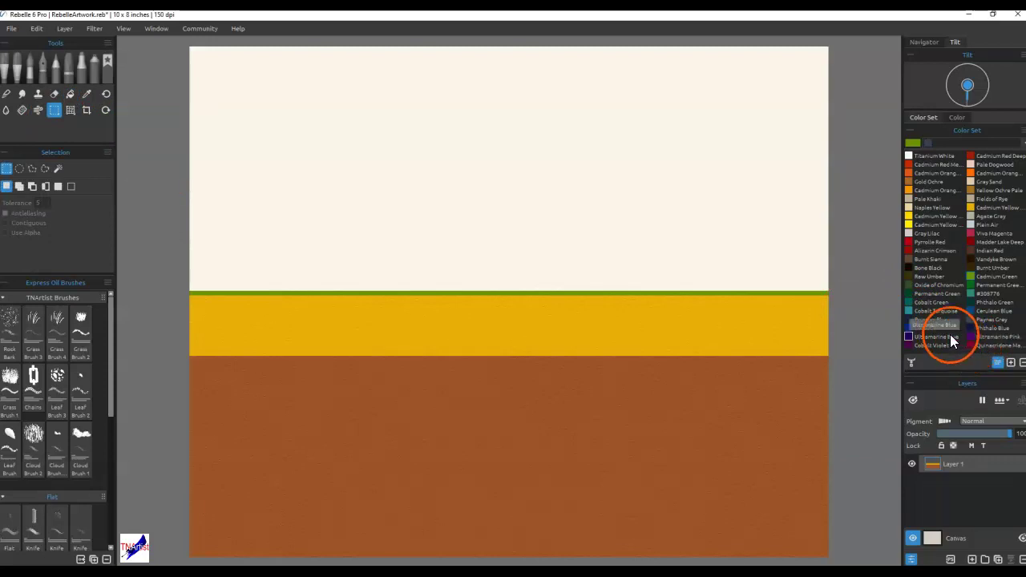
left_click(989, 312)
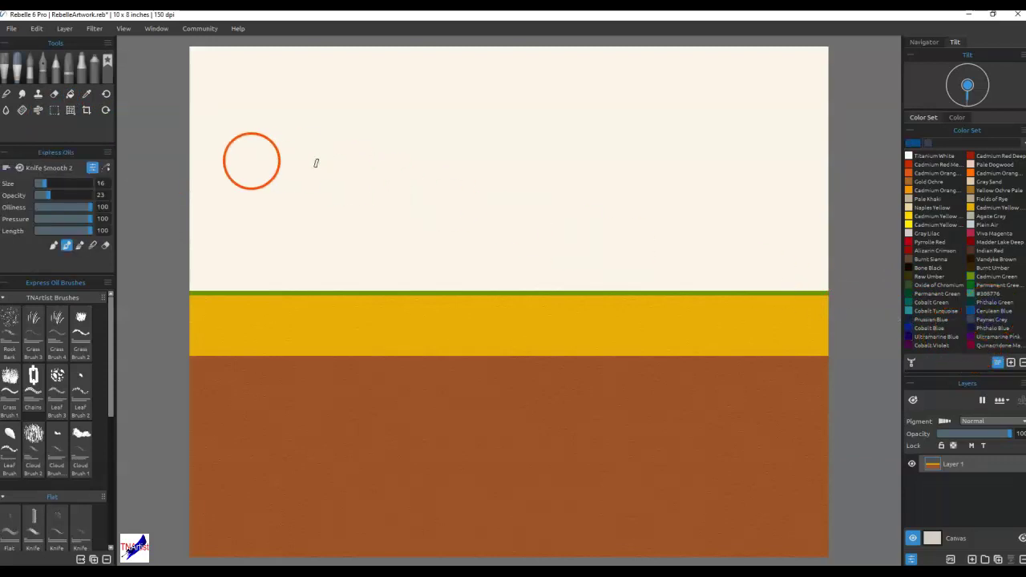
left_click(56, 112)
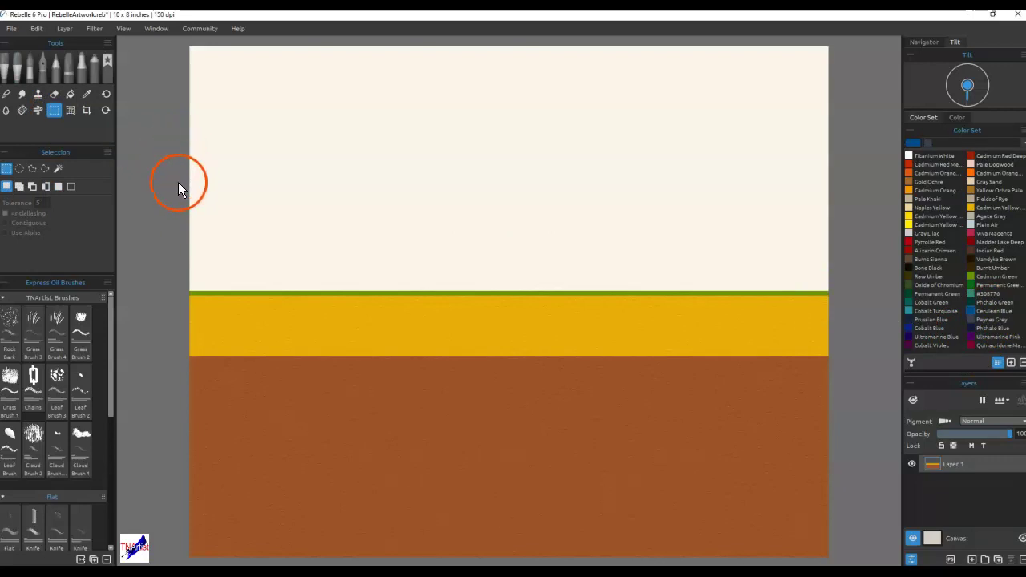
left_click(917, 144)
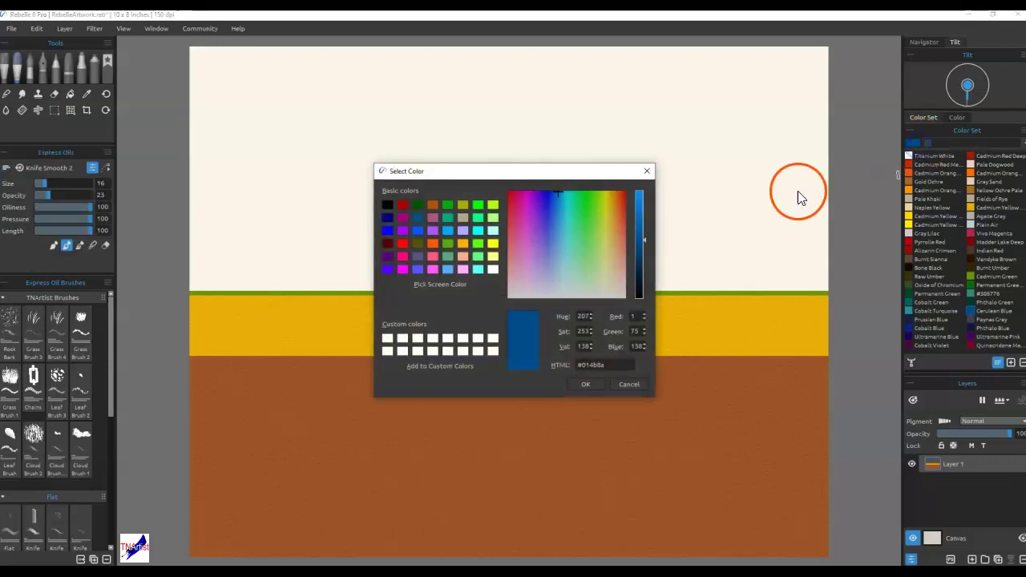
left_click(560, 242)
left_click(559, 251)
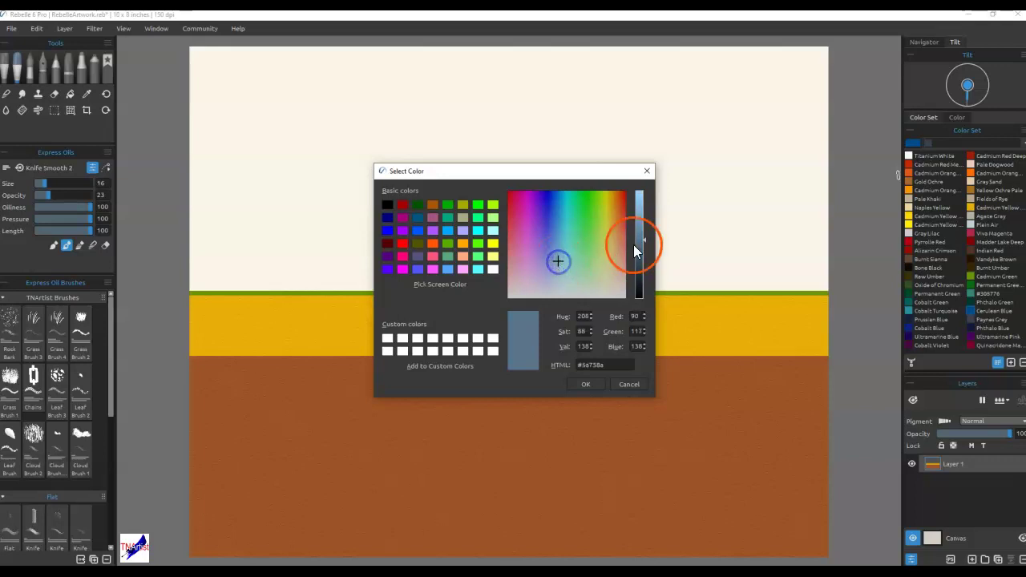
left_click(577, 383)
- Select a wide full-width band above the green strip, fill its blank area with the gray-blue and deselect
key("s")
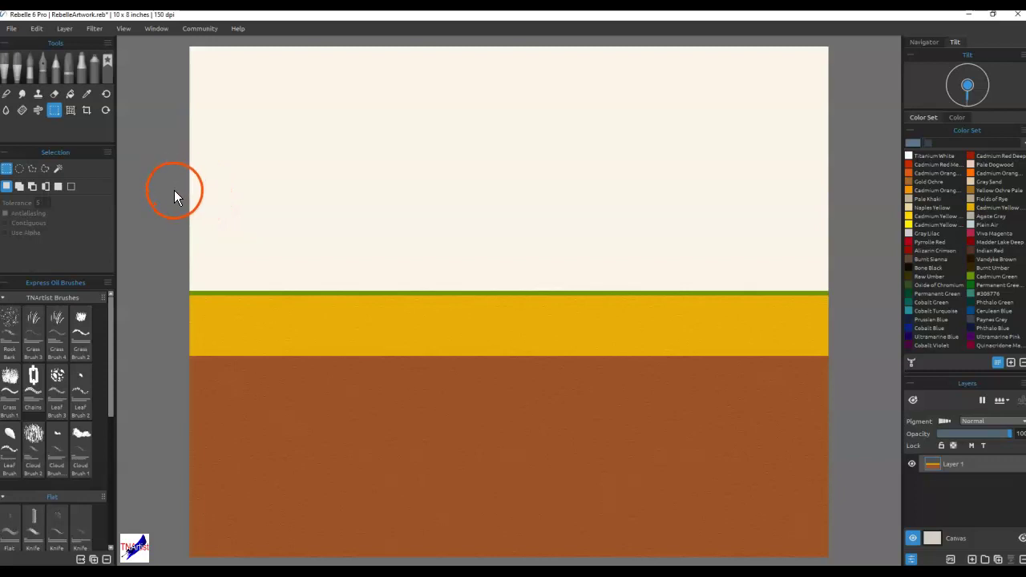
left_click_drag(172, 185, 865, 313)
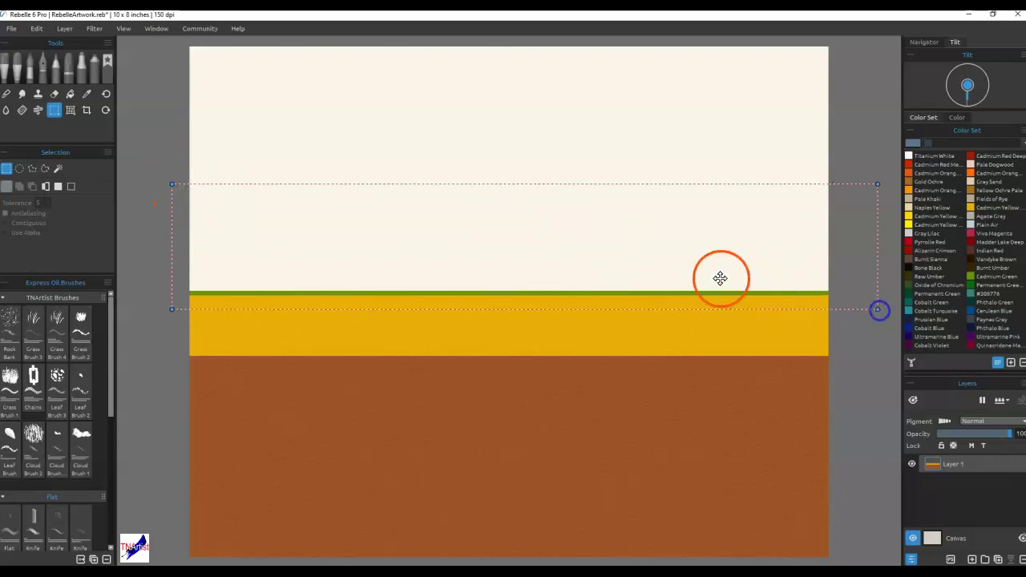
key("g")
left_click(593, 255)
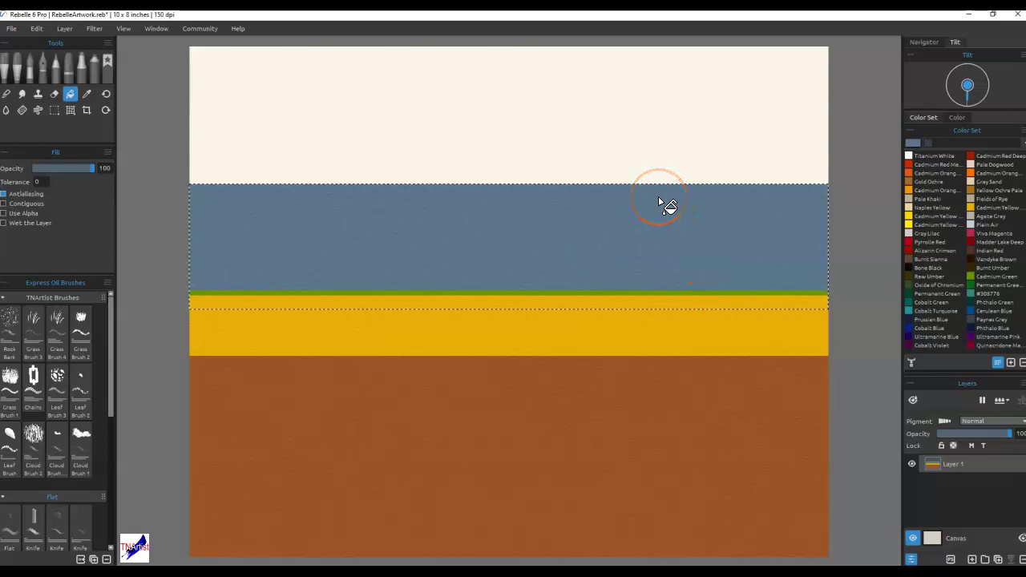
key("ctrl+d")
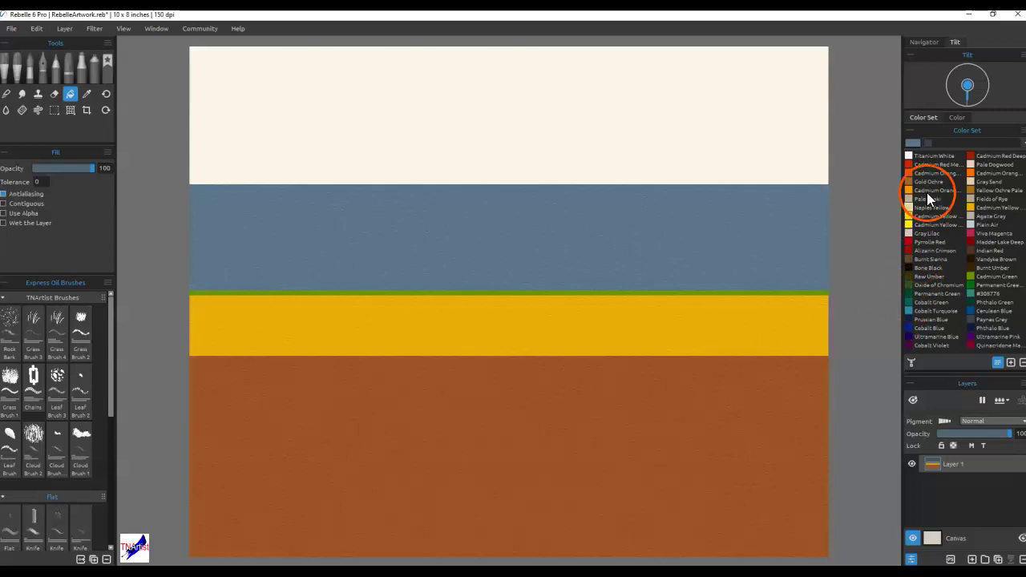
- Fill a full-width band directly above the gray-blue area with Cerulean Blue, overlapping the selection slightly, and deselect
left_click(929, 329)
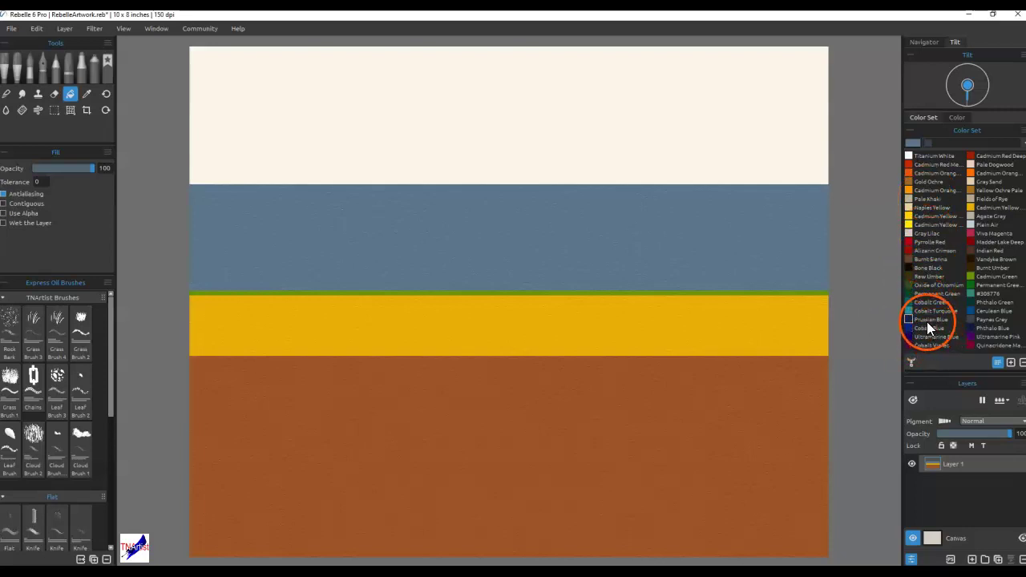
left_click(980, 316)
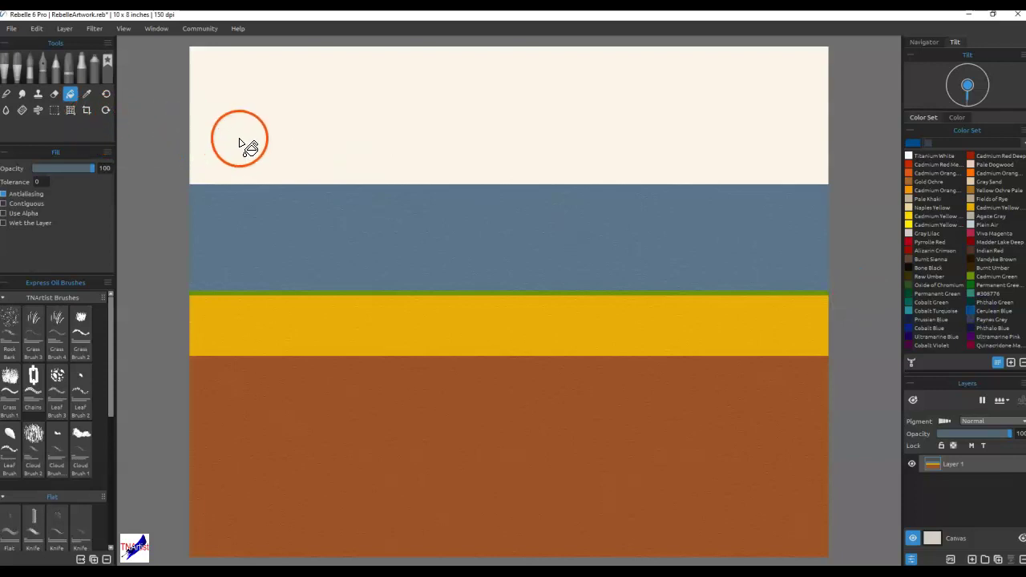
key("m")
left_click_drag(155, 139, 840, 208)
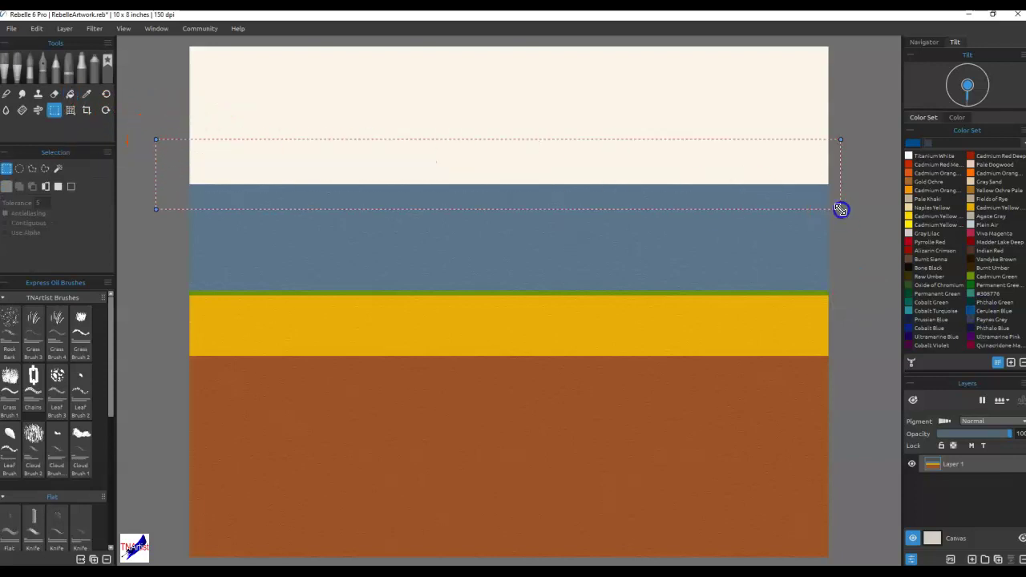
key("g")
left_click(725, 184)
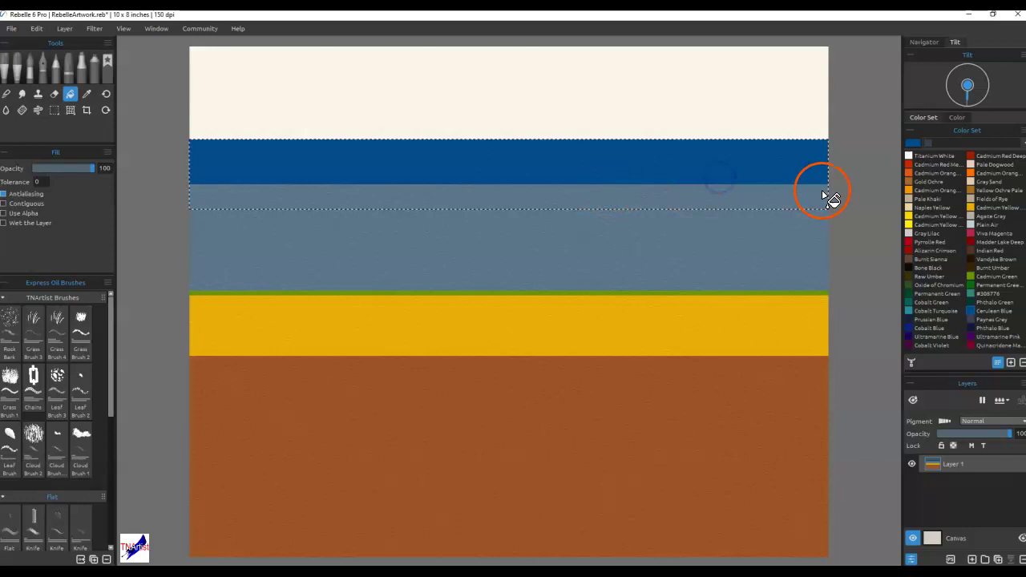
key("ctrl+d")
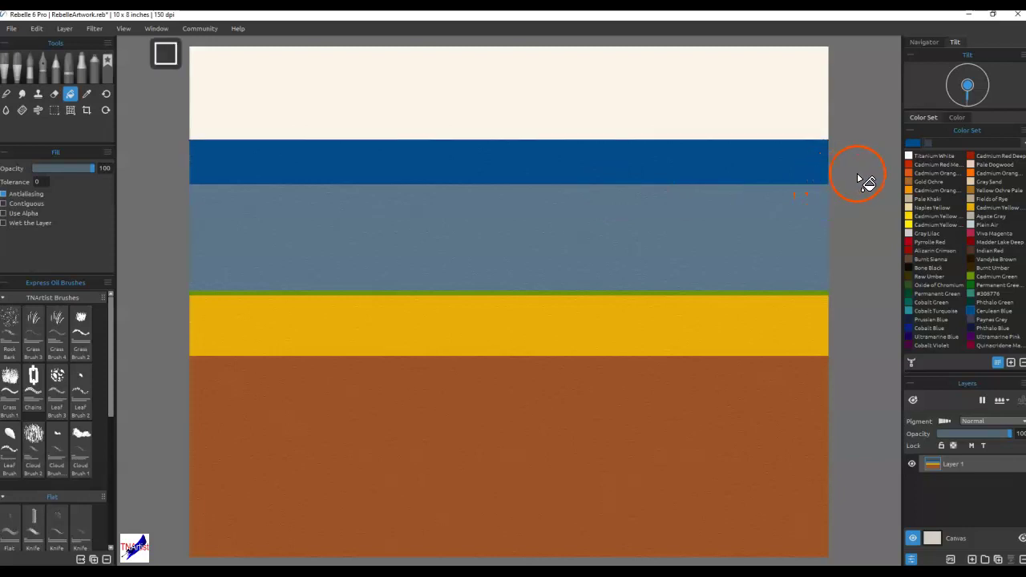
- Fill the remaining blank area at the top of the painting with Prussian Blue
left_click(920, 323)
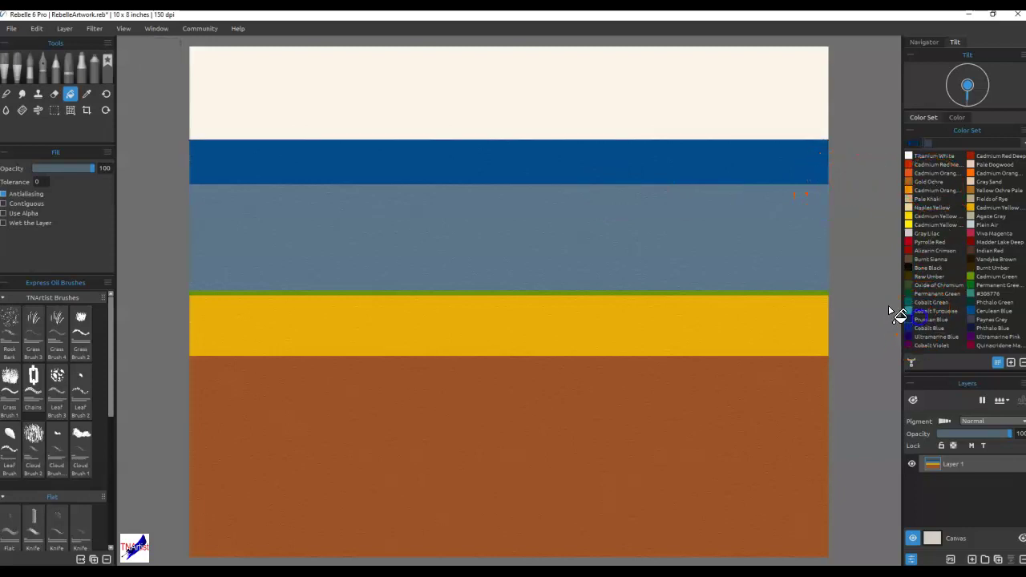
left_click(682, 115)
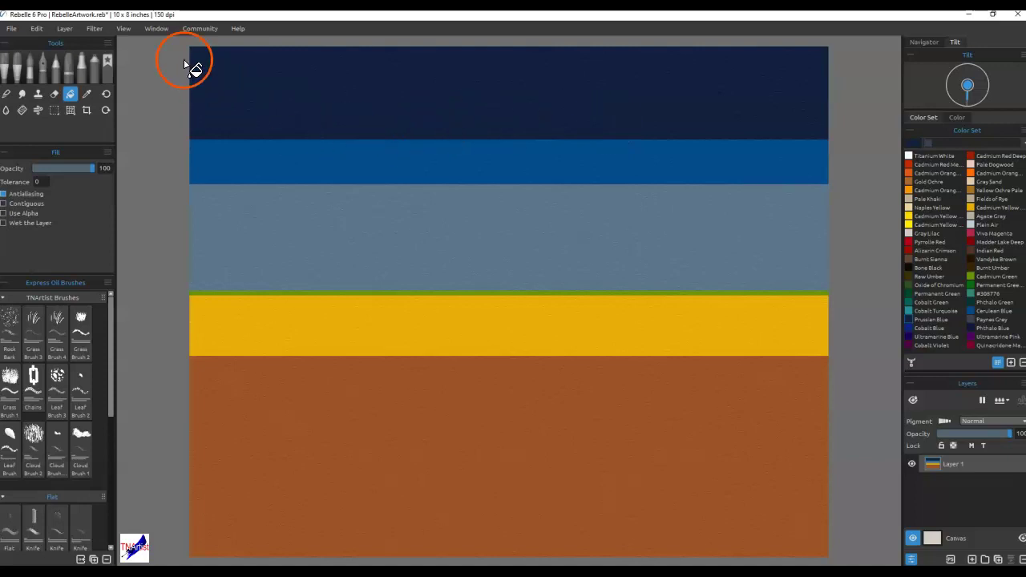
- Blend the hard-edged color bands into a smooth gradient with a Gaussian Blur of radius 90
left_click(101, 30)
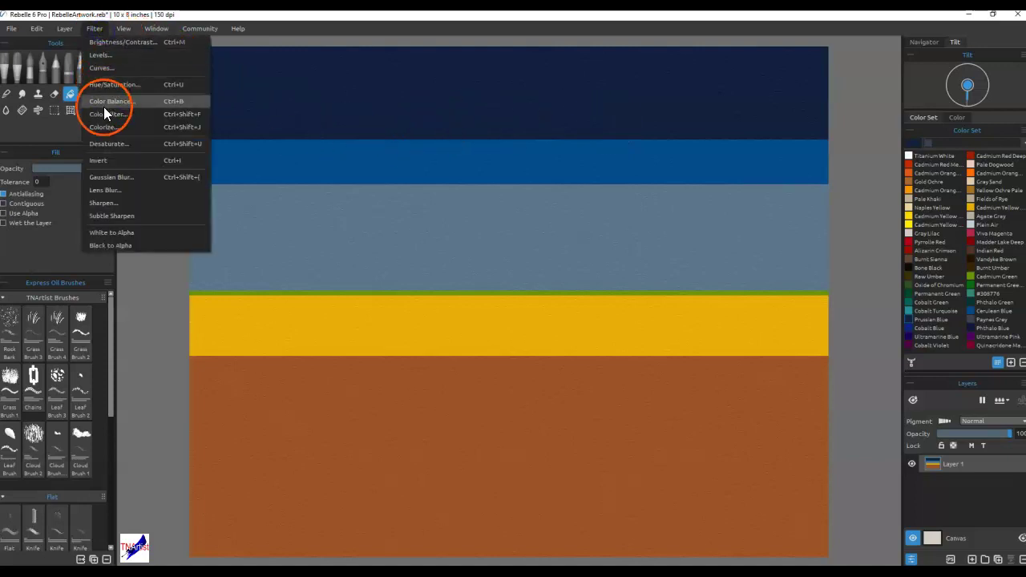
left_click(112, 178)
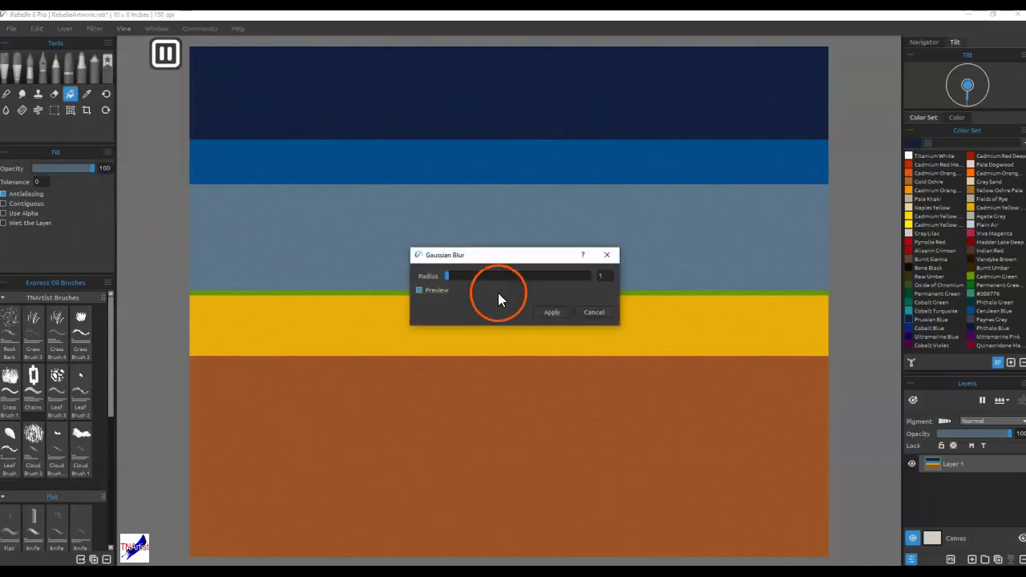
left_click_drag(448, 277, 543, 276)
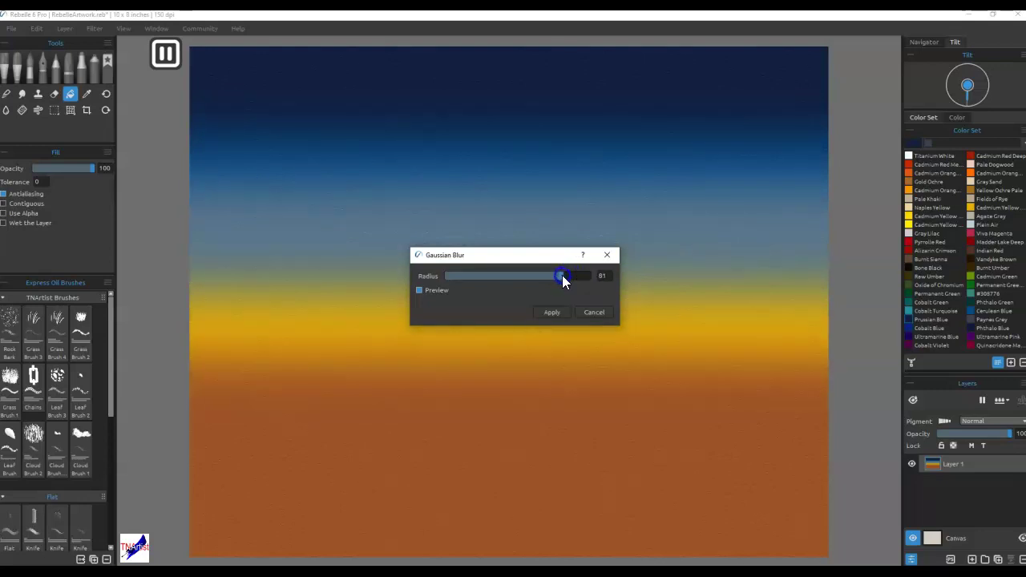
left_click_drag(562, 275, 547, 284)
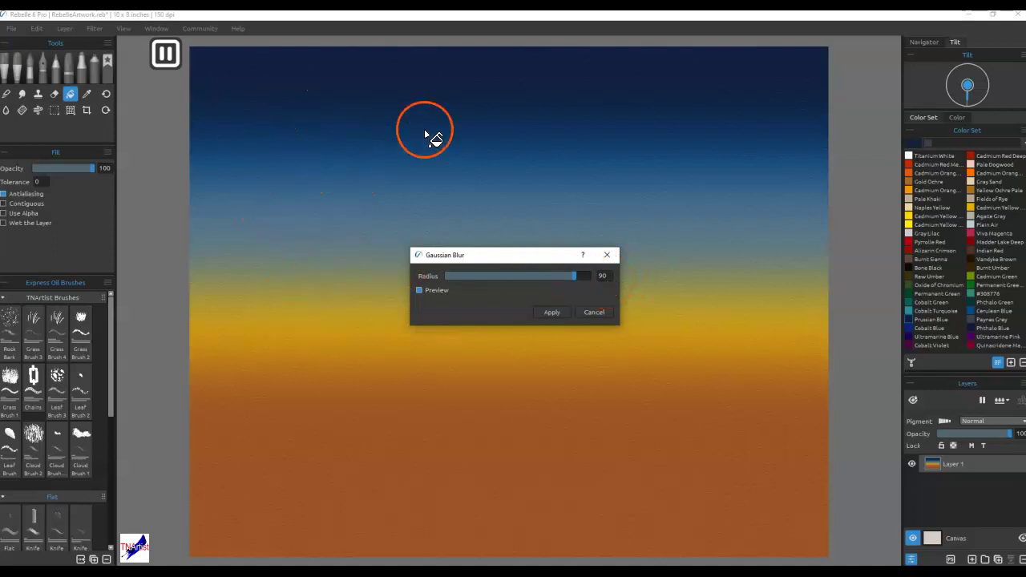
left_click(552, 313)
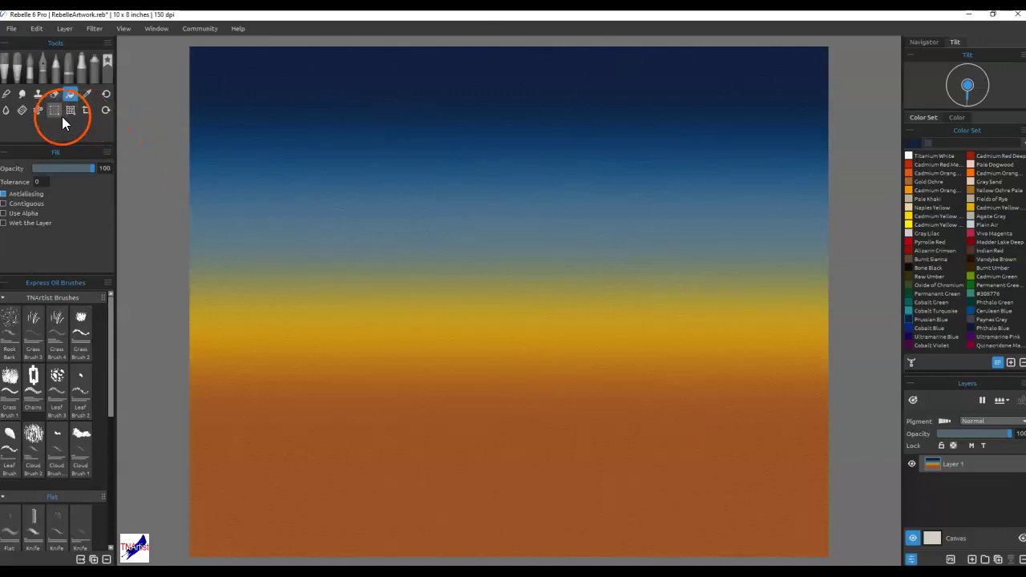
- Rotate the gradient layer clockwise about 5.3° and enlarge it to about 11.6 × 9.2 in so it covers the whole canvas
key("ctrl+t")
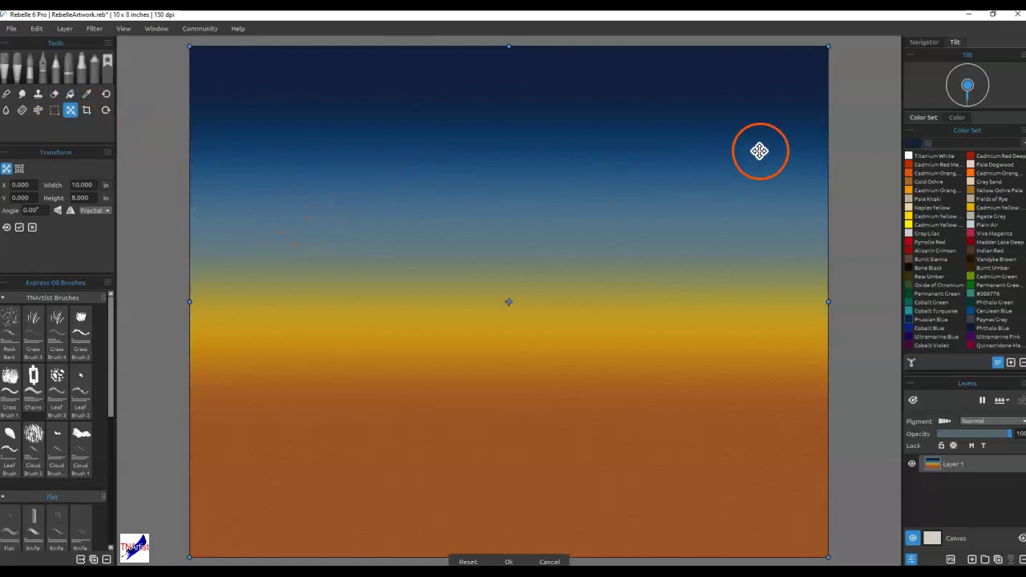
scroll(865, 202, "down", 3)
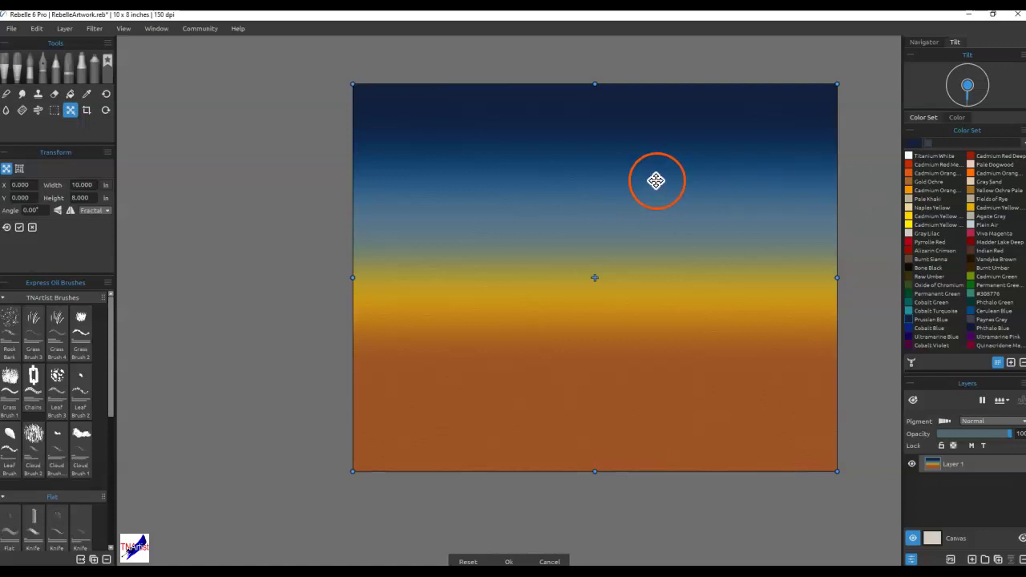
left_click_drag(648, 186, 549, 186)
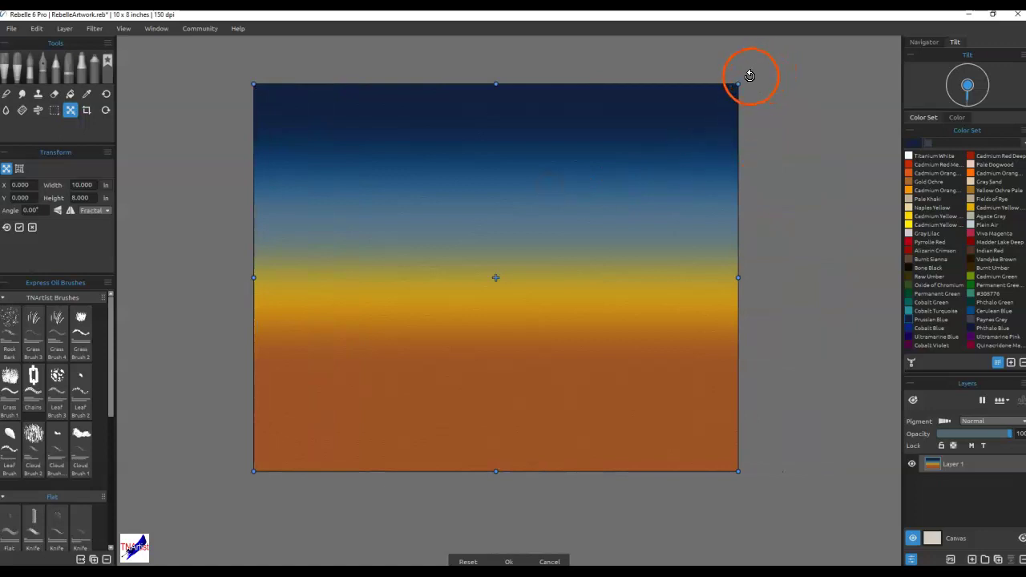
left_click_drag(751, 76, 776, 96)
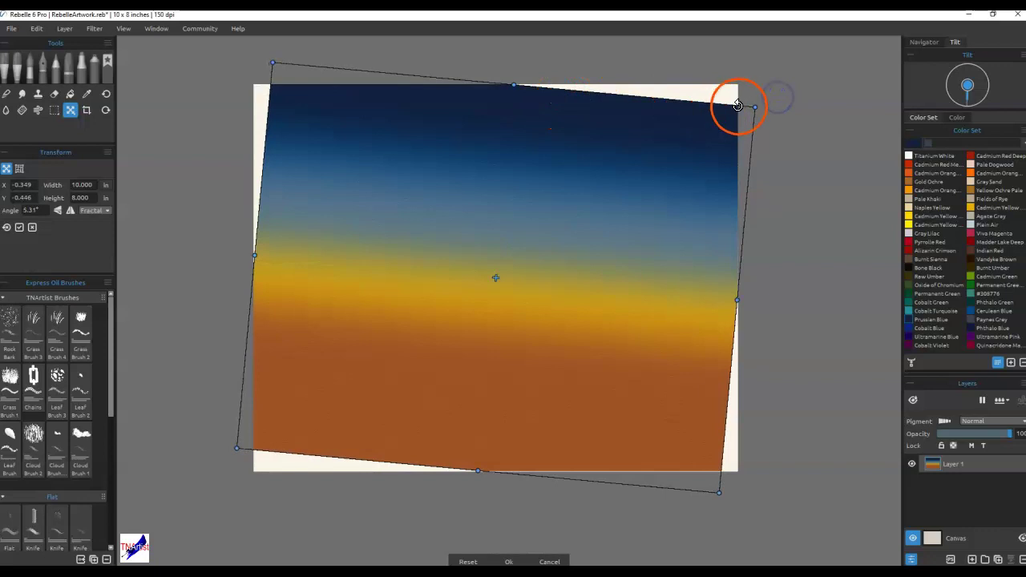
left_click_drag(758, 104, 814, 90)
left_click_drag(237, 446, 213, 479)
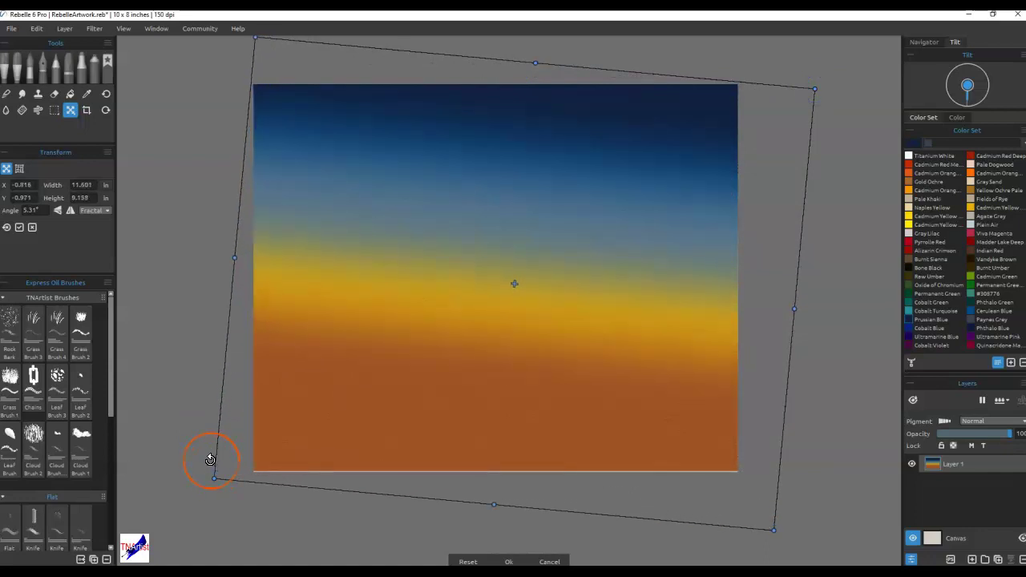
key("g")
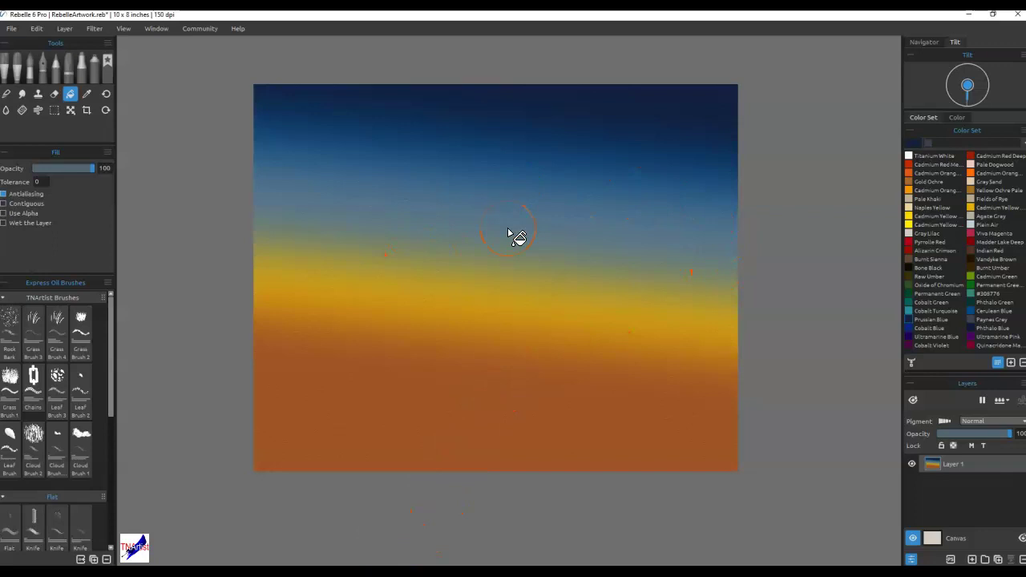
scroll(507, 233, "up", 1)
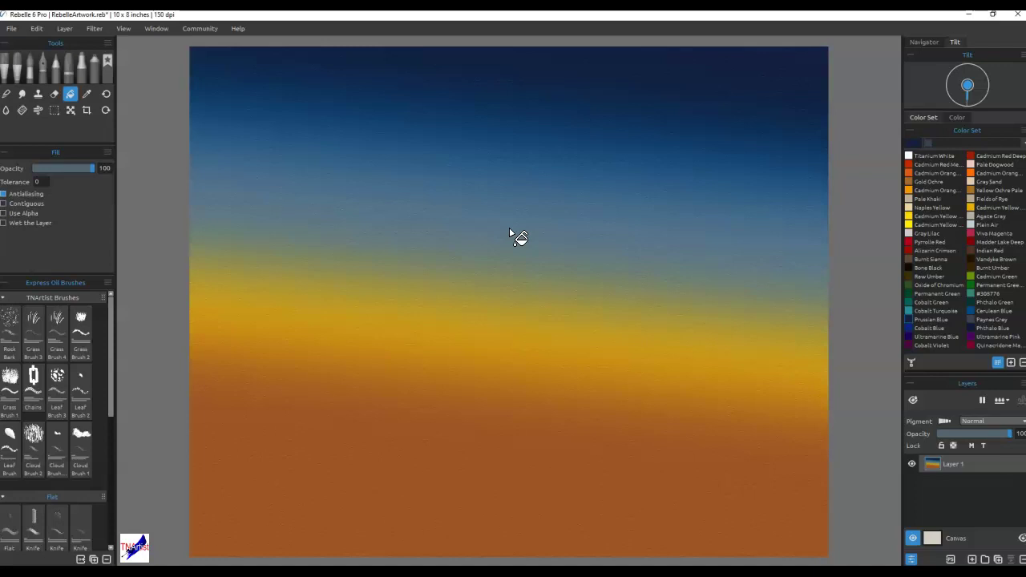
left_click(591, 248)
left_click(664, 286)
left_click(636, 295)
left_click(521, 300)
- Enable Pigment color mixing for Layer 1 and turn off canvas tilt
left_click(945, 423)
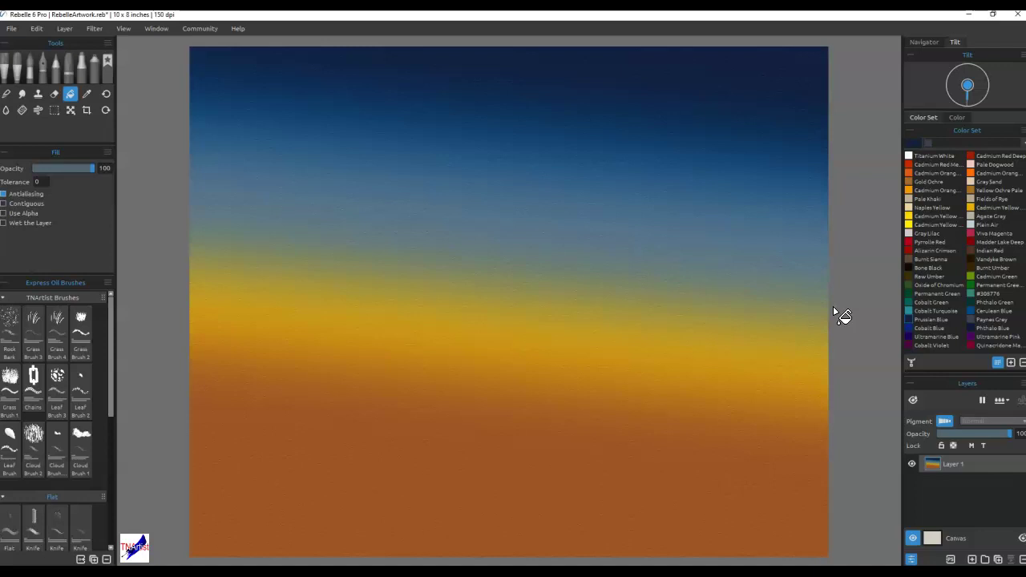
left_click(967, 86)
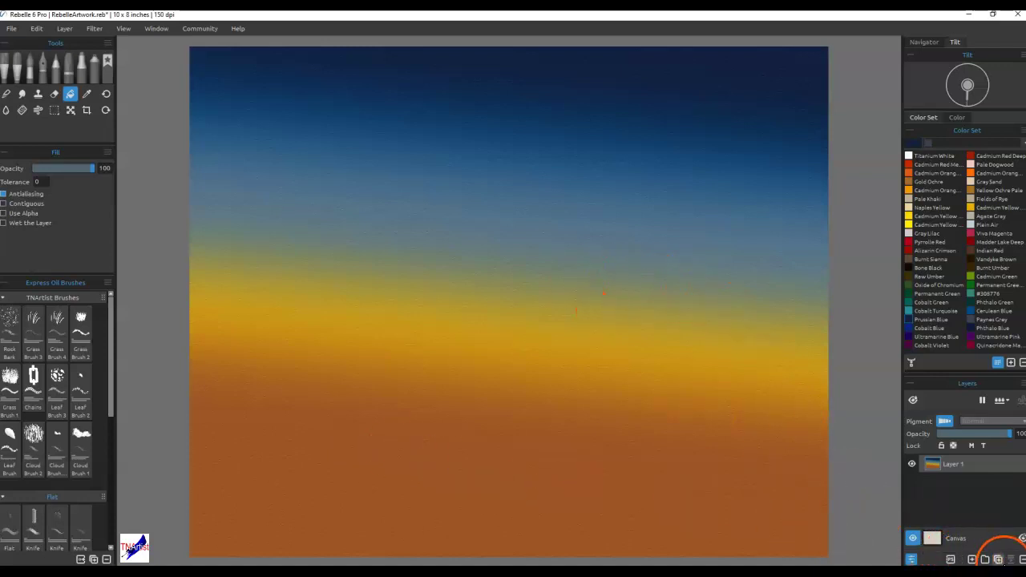
- Add a new layer above the gradient and study the clouds in the reference photo, clearing it off the canvas when done
left_click(974, 560)
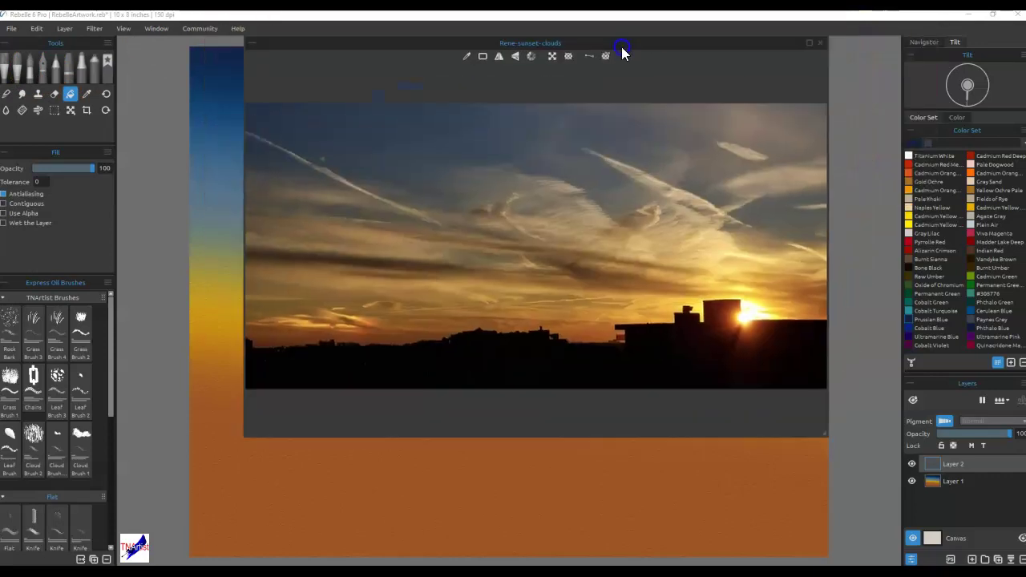
left_click_drag(623, 51, 585, 97)
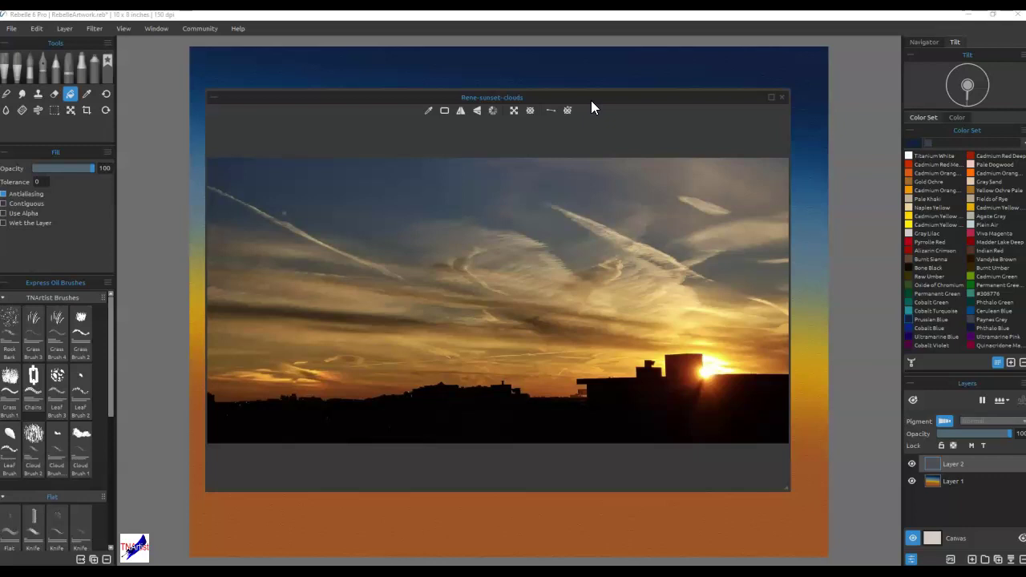
left_click_drag(591, 101, 633, 0)
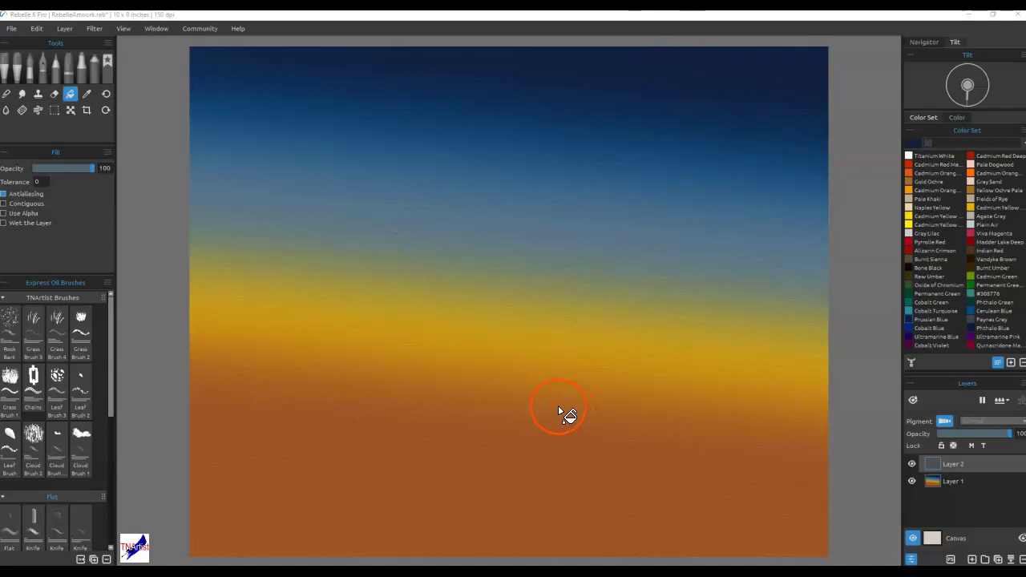
- Switch to Express Oils and choose Cloud Brush 1 from the TNArtist brushes
left_click(17, 73)
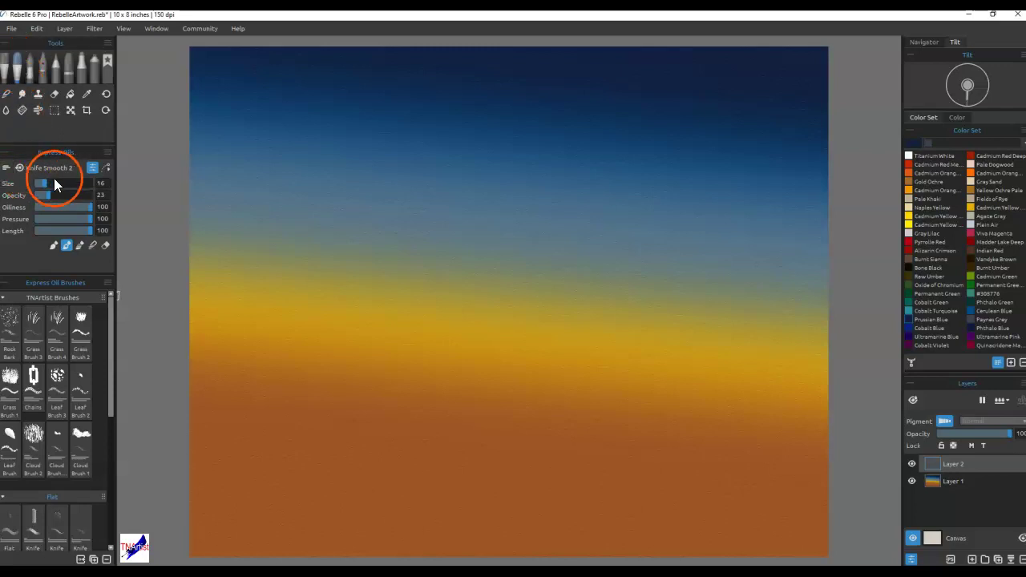
left_click_drag(112, 404, 112, 467)
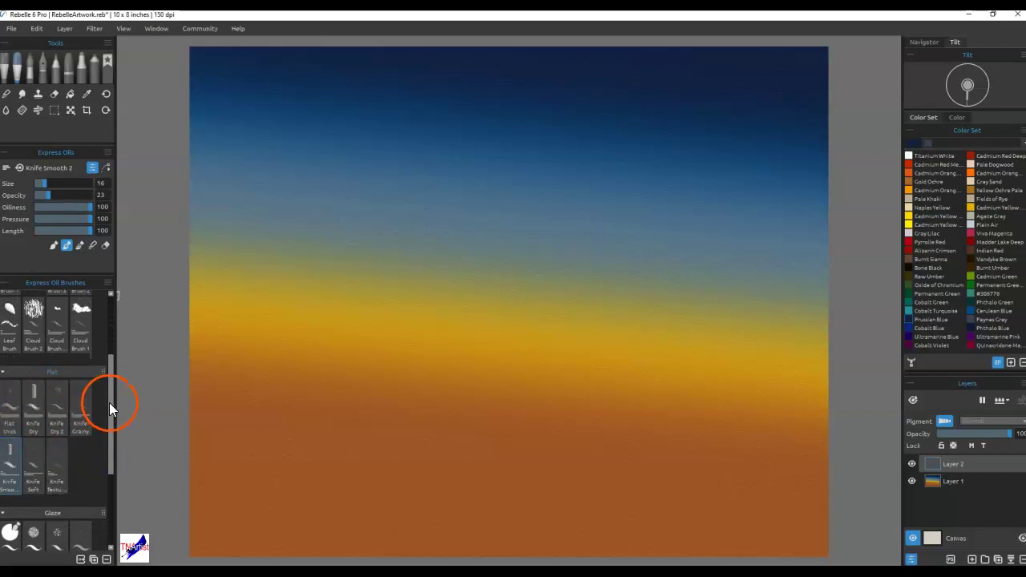
left_click_drag(109, 402, 107, 336)
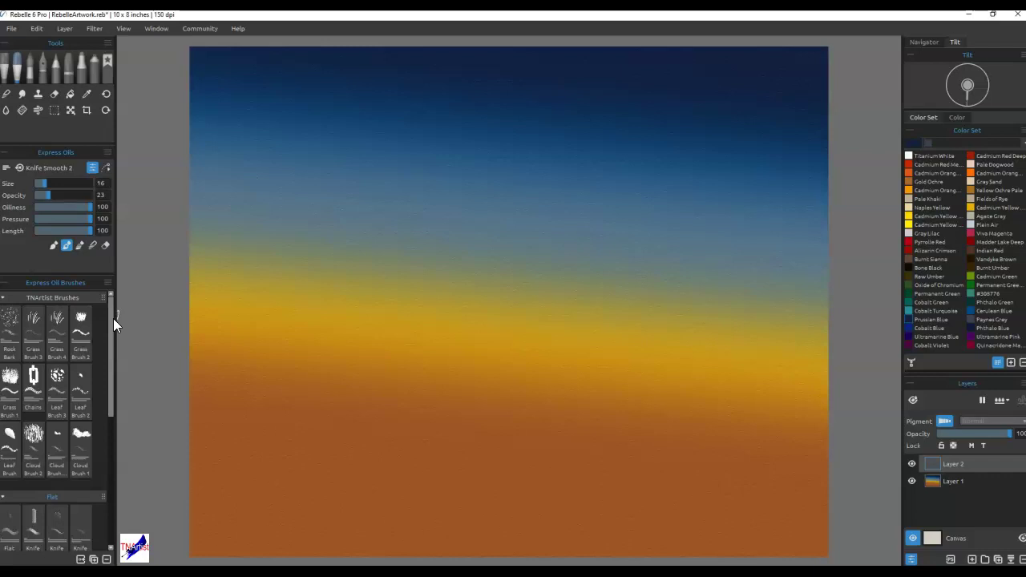
left_click(77, 452)
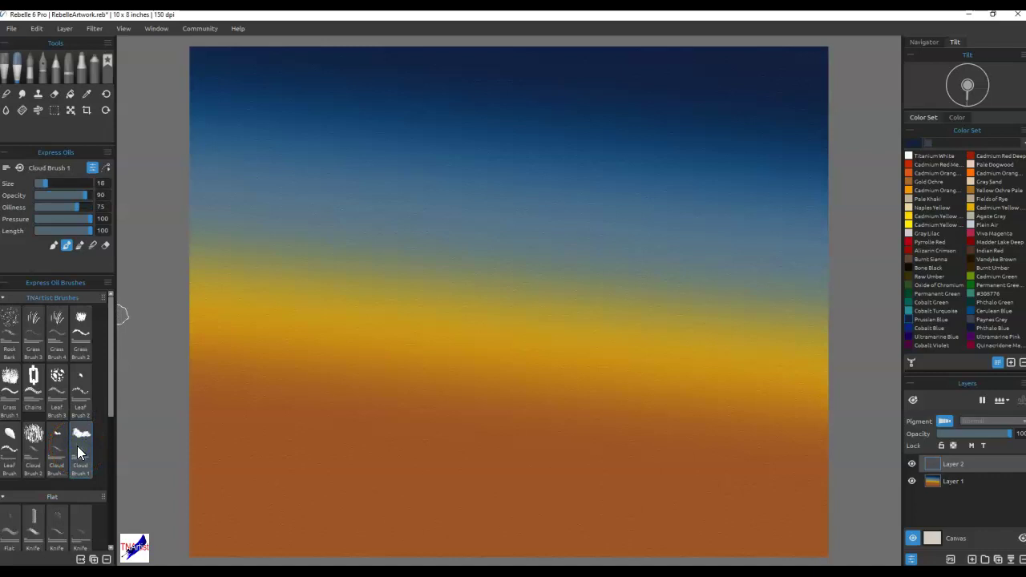
left_click(57, 449)
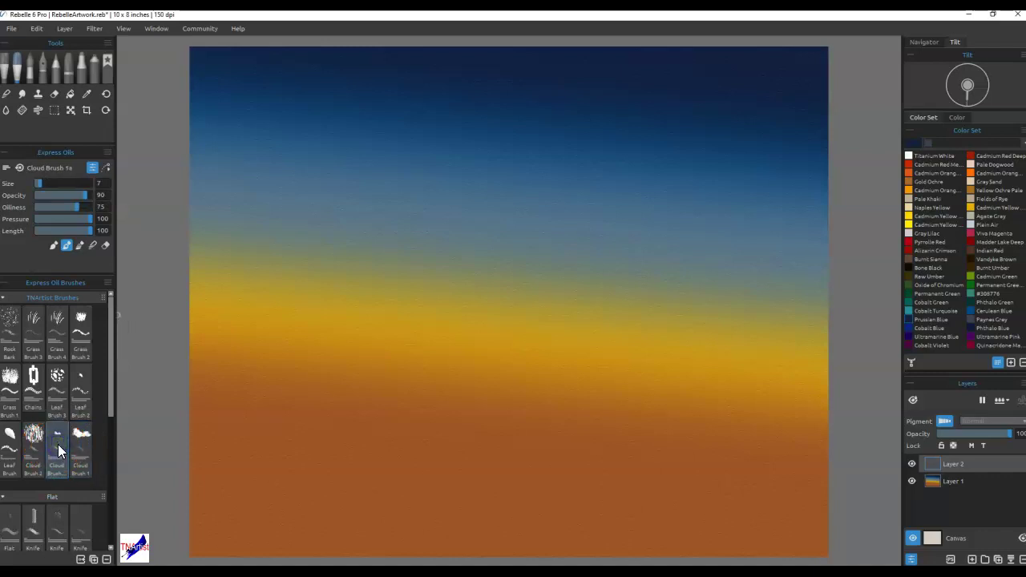
left_click(80, 448)
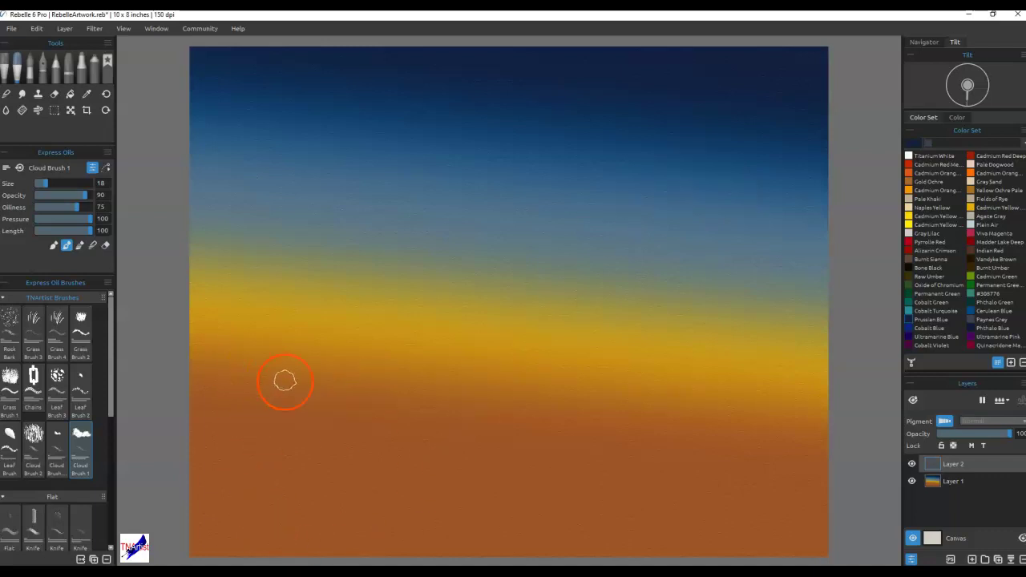
- Sample the orange-brown of the lower sky and desaturate it to a muted pinkish brown
key("i")
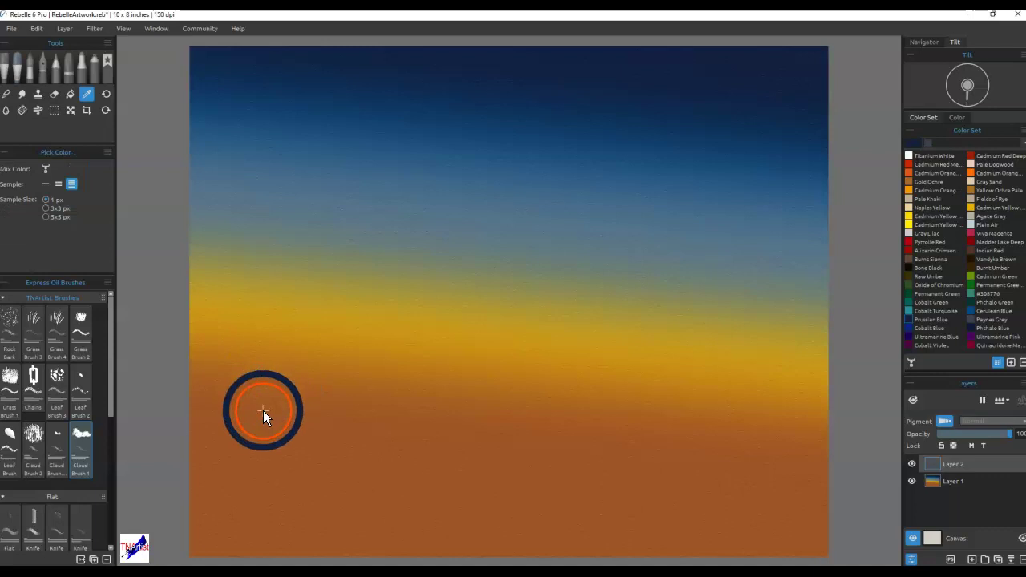
left_click(263, 410)
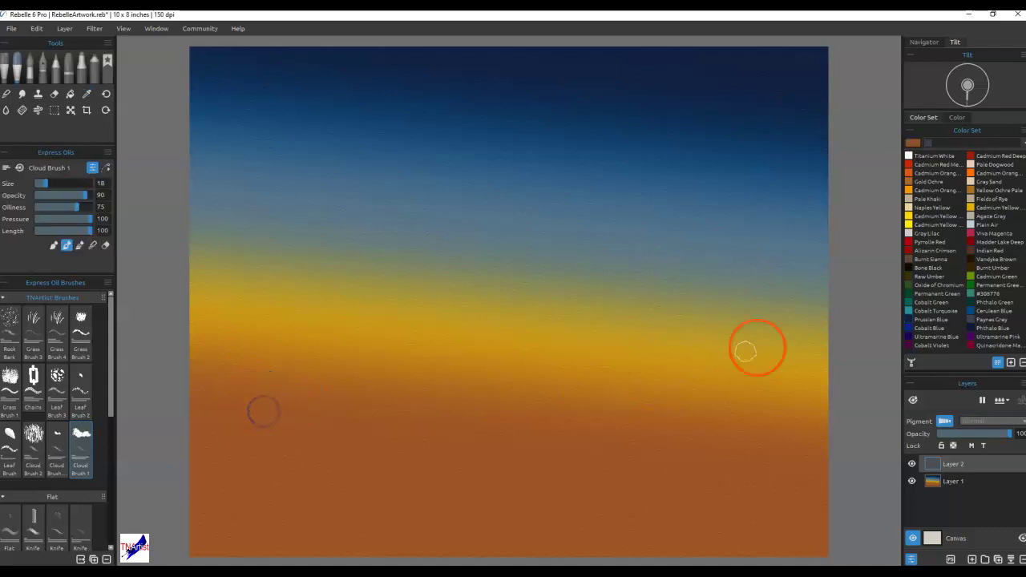
left_click(918, 146)
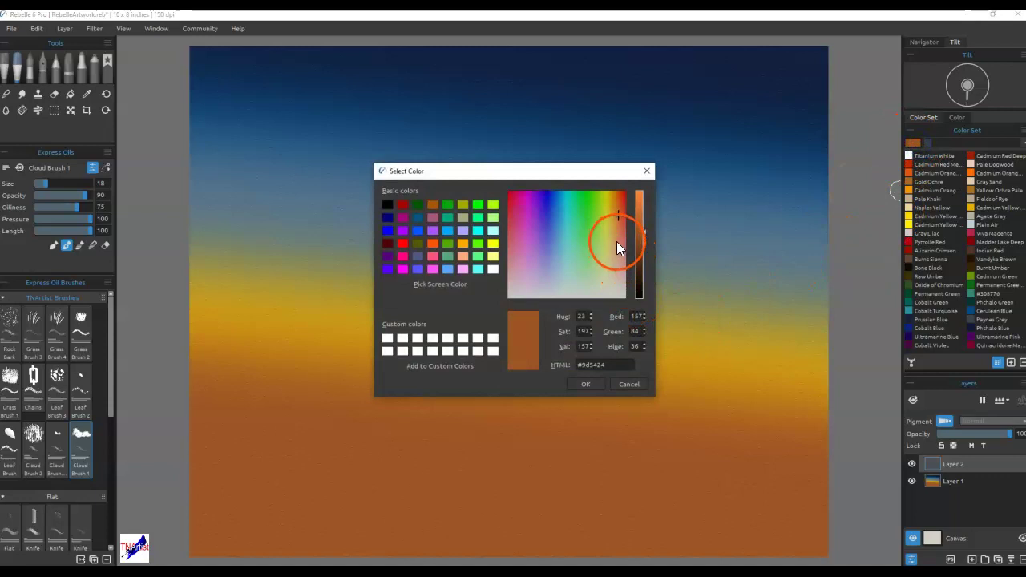
left_click(617, 241)
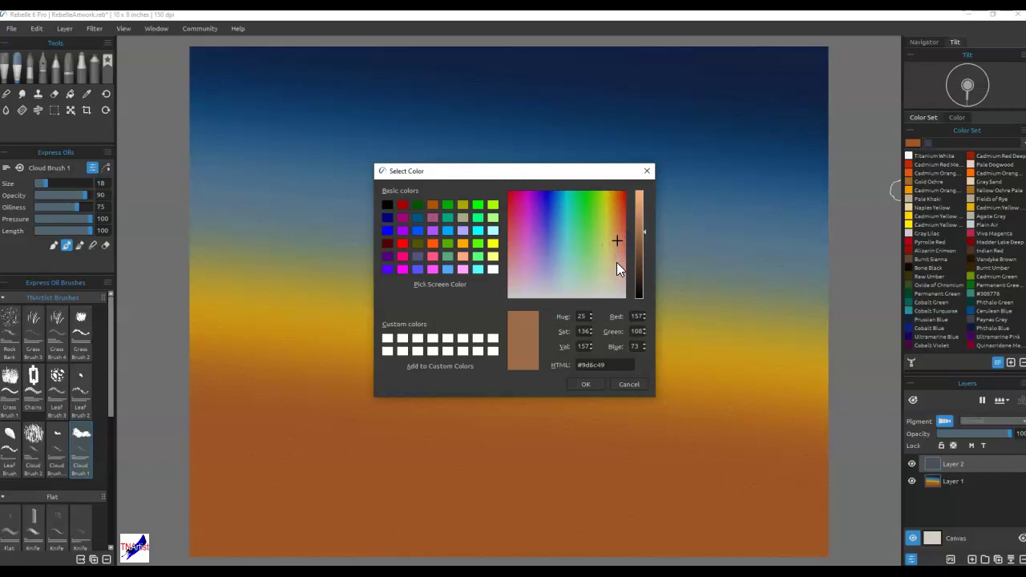
left_click(617, 251)
left_click(589, 384)
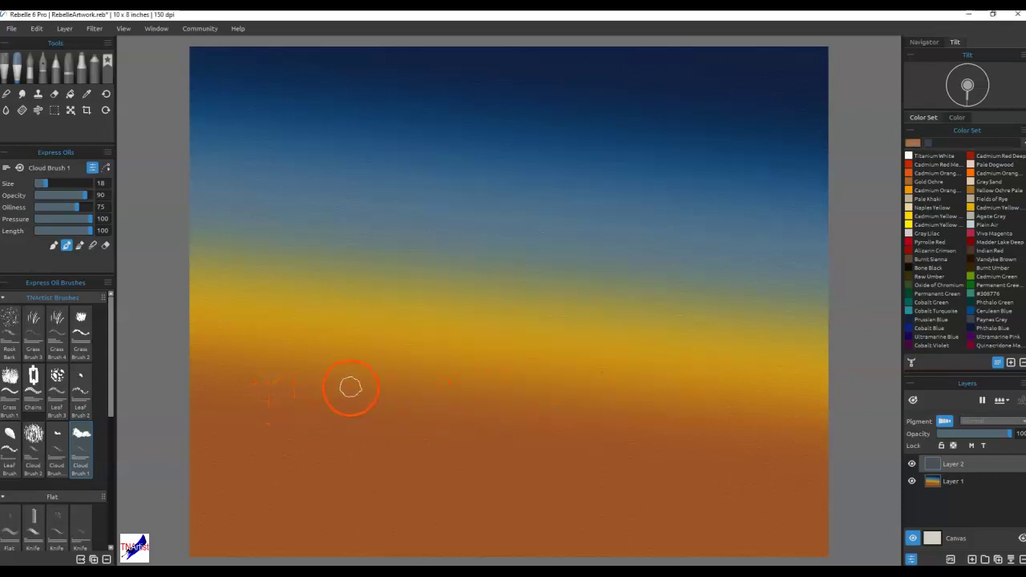
- Reduce the brush size to 9 and paint thin, streaky clouds across the full width where the yellow meets the brown
key("bracketleft")
key("bracketleft")
key("bracketleft")
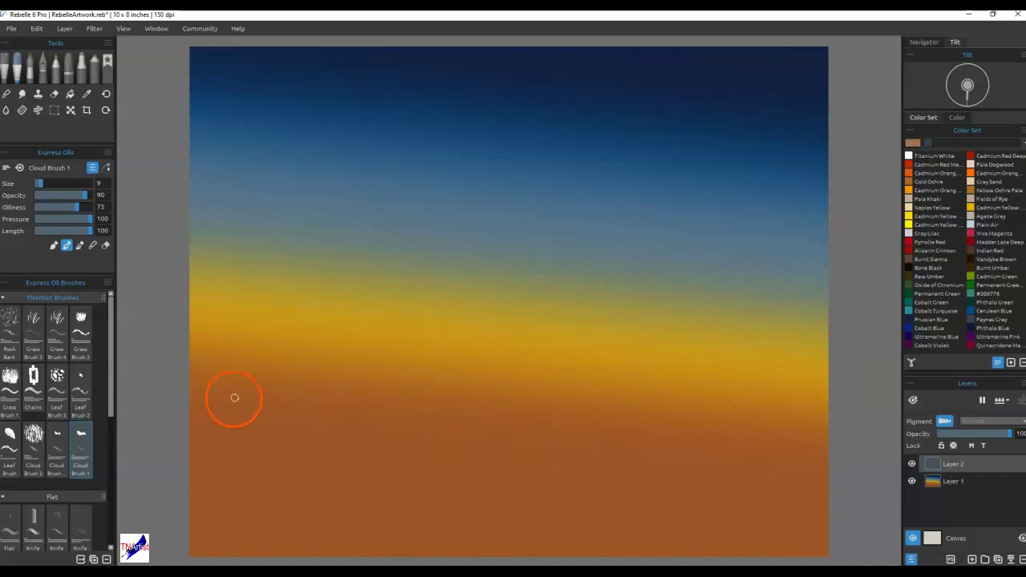
mouse_move(245, 414)
left_mouse_down()
mouse_move(195, 398)
mouse_move(326, 414)
mouse_move(197, 399)
mouse_move(301, 416)
mouse_move(414, 417)
mouse_move(243, 392)
mouse_move(318, 393)
mouse_move(535, 428)
left_mouse_up()
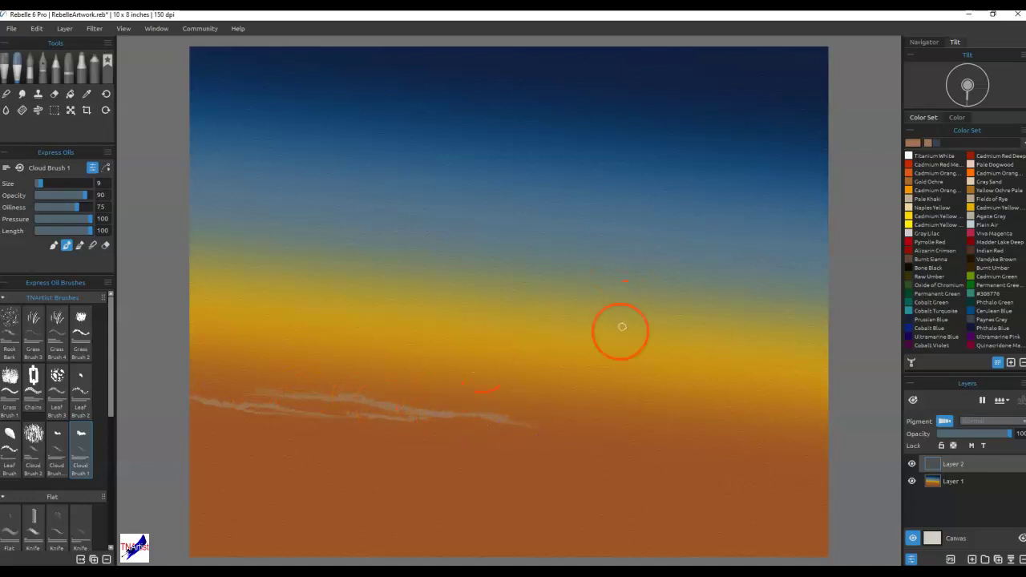
mouse_move(361, 396)
left_mouse_down()
mouse_move(422, 416)
mouse_move(315, 396)
mouse_move(457, 423)
mouse_move(440, 415)
mouse_move(497, 406)
mouse_move(455, 395)
mouse_move(537, 427)
left_mouse_up()
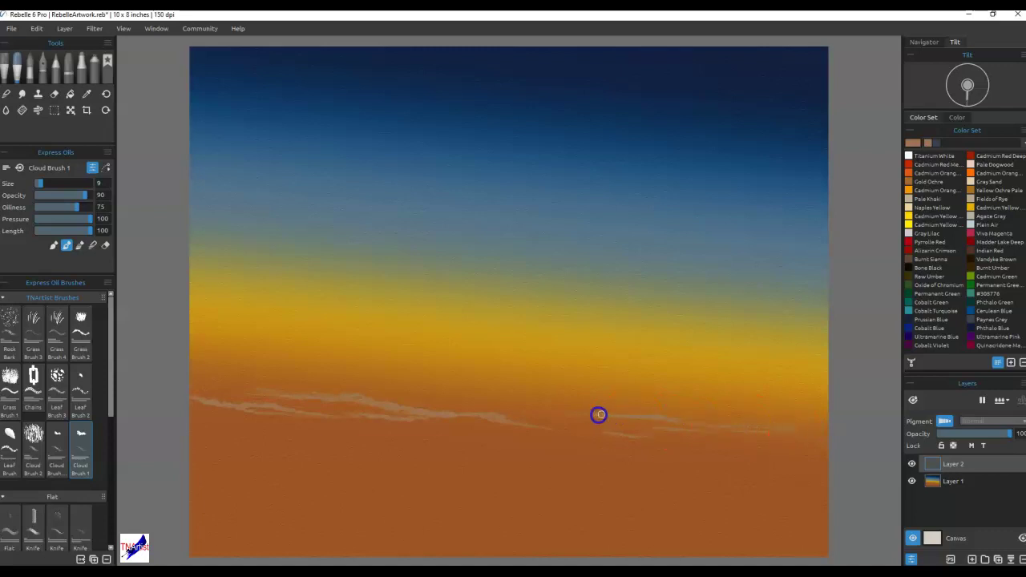
left_click(718, 427)
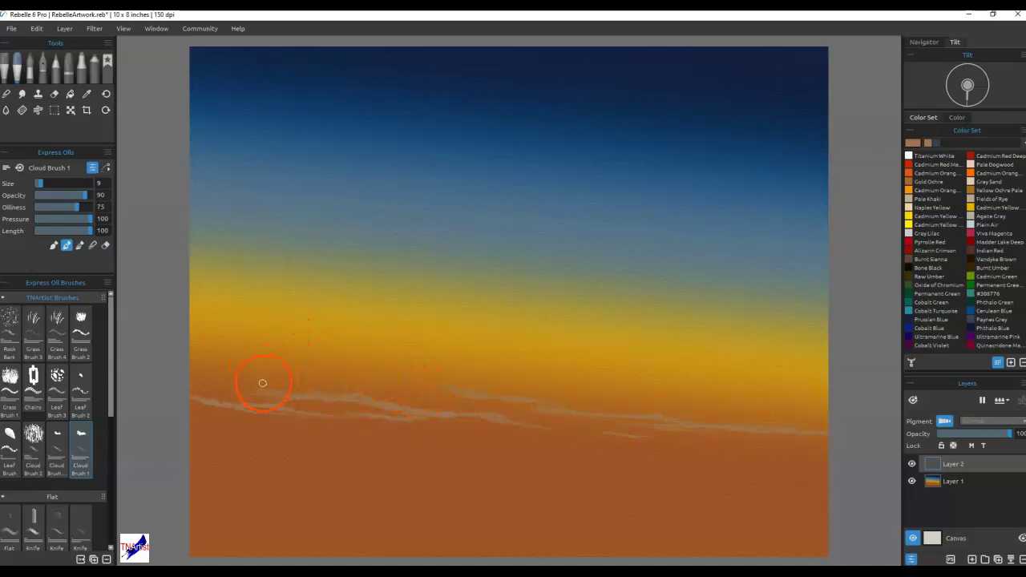
- Sample the golden yellow of the sky, desaturate it to tan #c6a259, and paint thin cloud streaks across the yellow band's left part
left_click(215, 329, "alt")
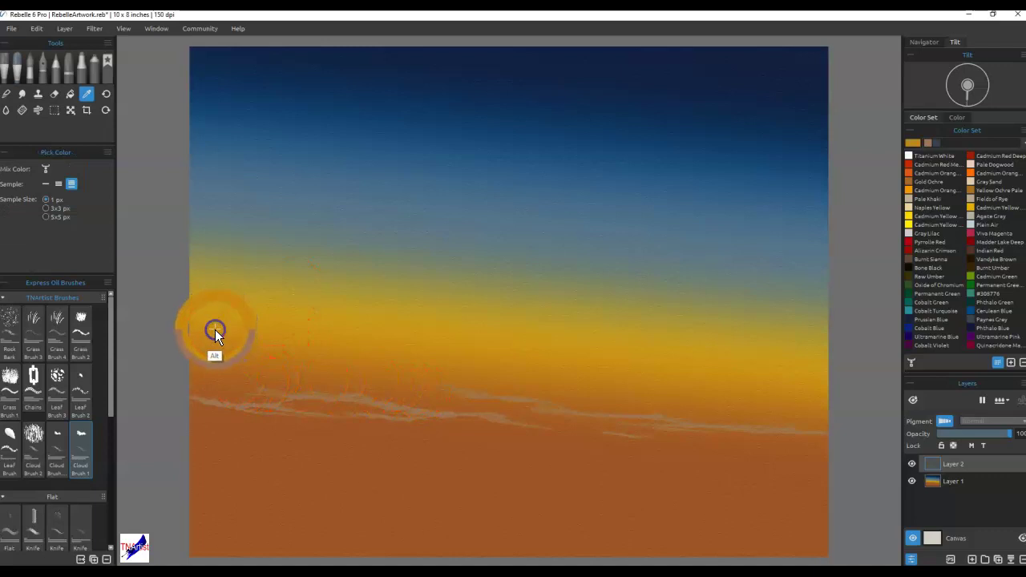
left_click(914, 142)
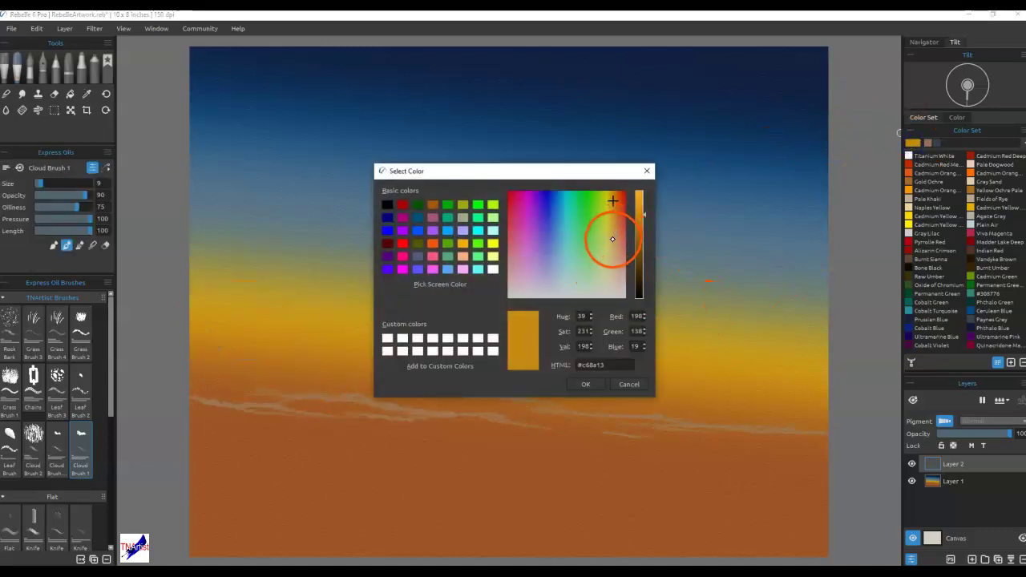
left_click(612, 239)
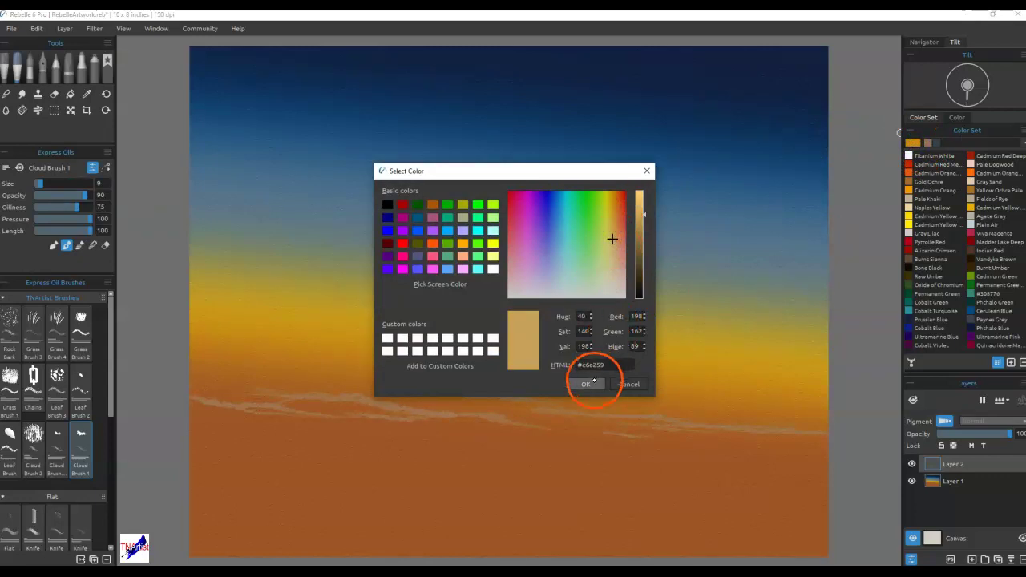
left_click(586, 384)
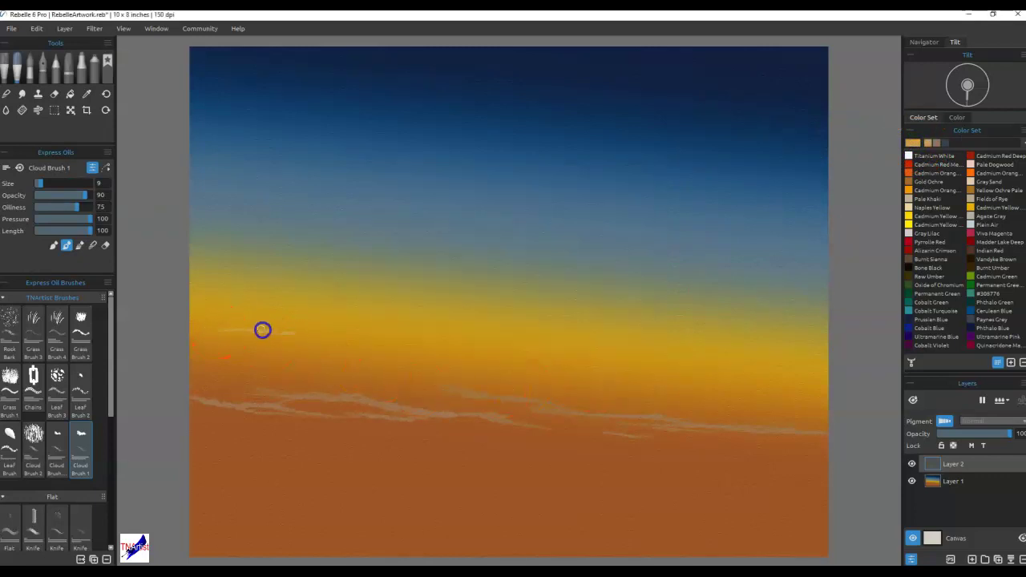
mouse_move(206, 321)
left_mouse_down()
mouse_move(335, 342)
mouse_move(183, 328)
left_mouse_up()
left_click_drag(362, 353, 417, 352)
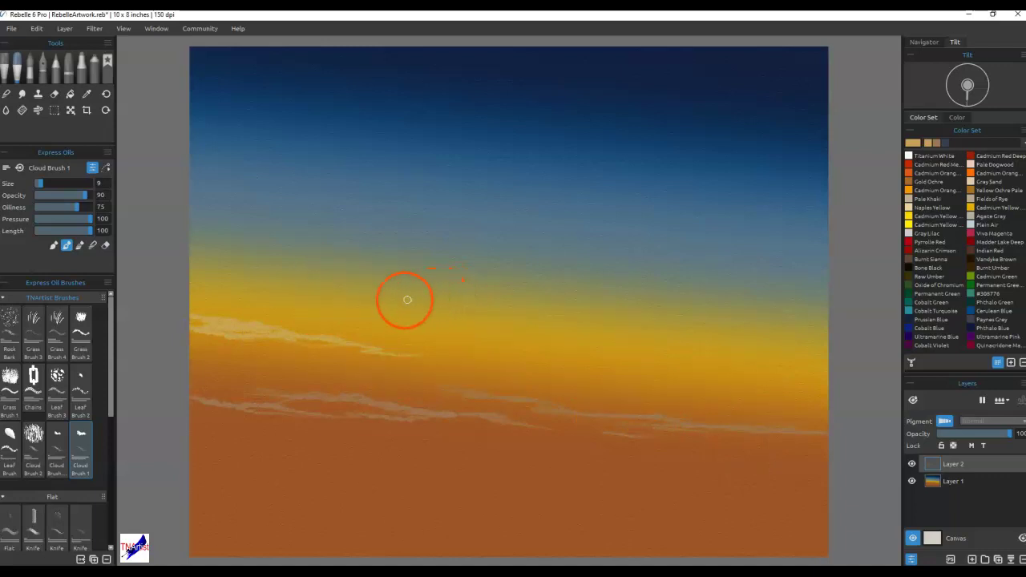
- Sample the olive yellow where yellow meets blue, desaturate it, and paint pale cloud streaks slanting along that transition from the left to the centre
key("alt")
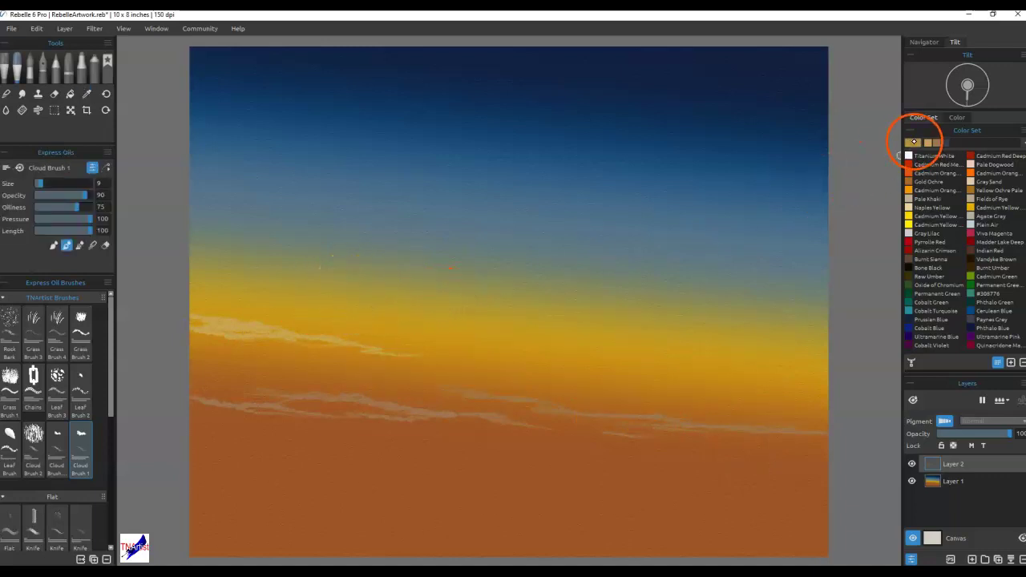
left_click(912, 142)
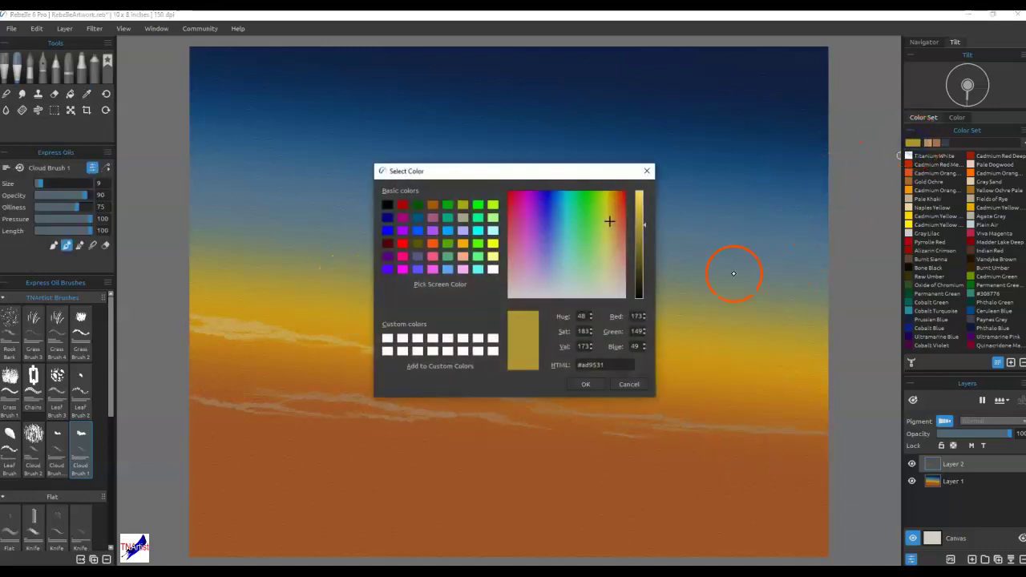
left_click(609, 261)
left_click(585, 385)
left_click_drag(309, 276, 441, 294)
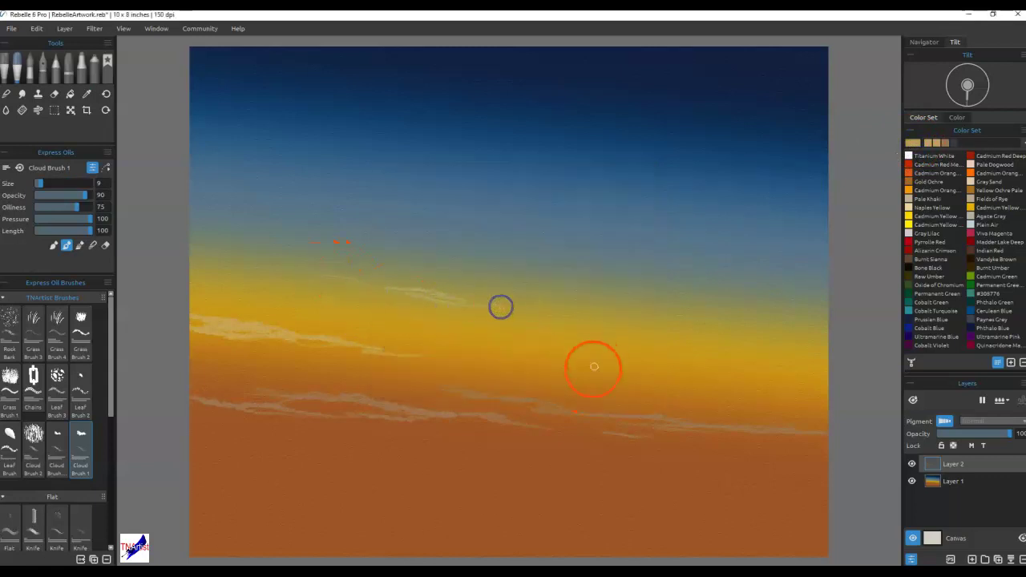
mouse_move(470, 304)
left_mouse_down()
mouse_move(506, 305)
mouse_move(346, 286)
left_mouse_up()
left_click_drag(258, 269, 328, 278)
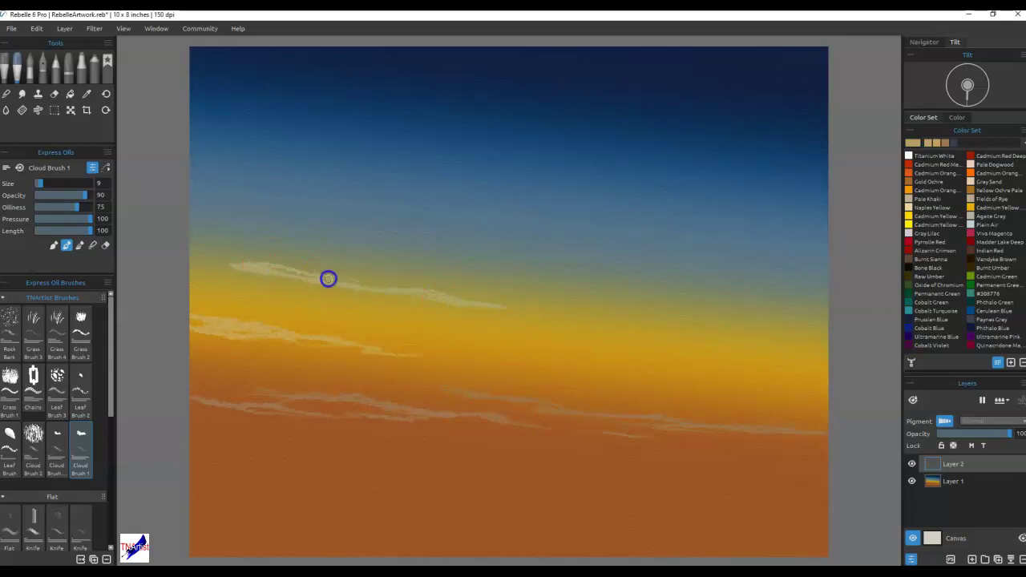
mouse_move(396, 277)
left_mouse_down()
mouse_move(338, 255)
mouse_move(244, 240)
left_mouse_up()
left_click_drag(429, 280, 577, 332)
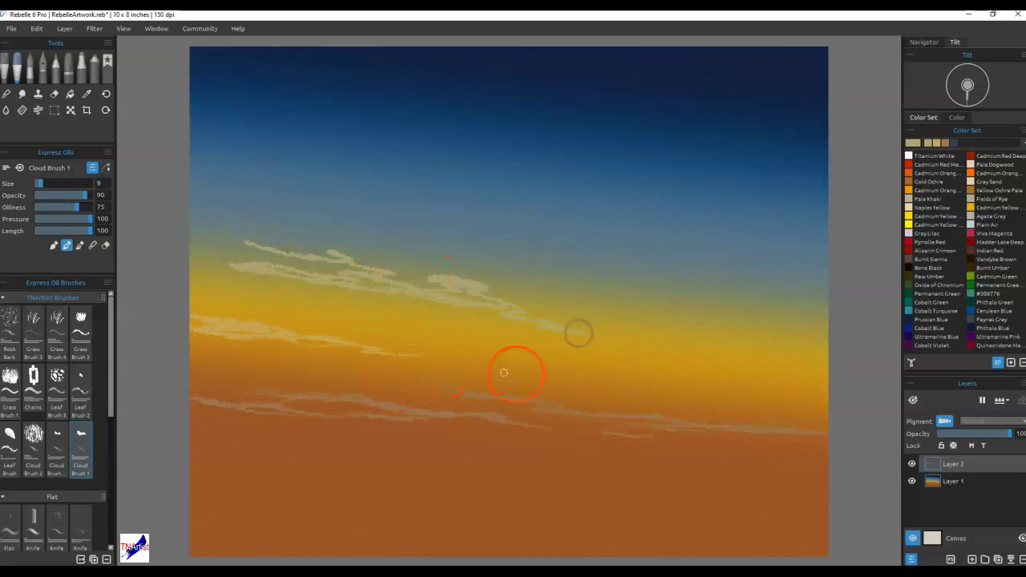
- Increase the brush size to 14, thicken the pale clouds, and add another pale streak near the canvas's right edge
key("]")
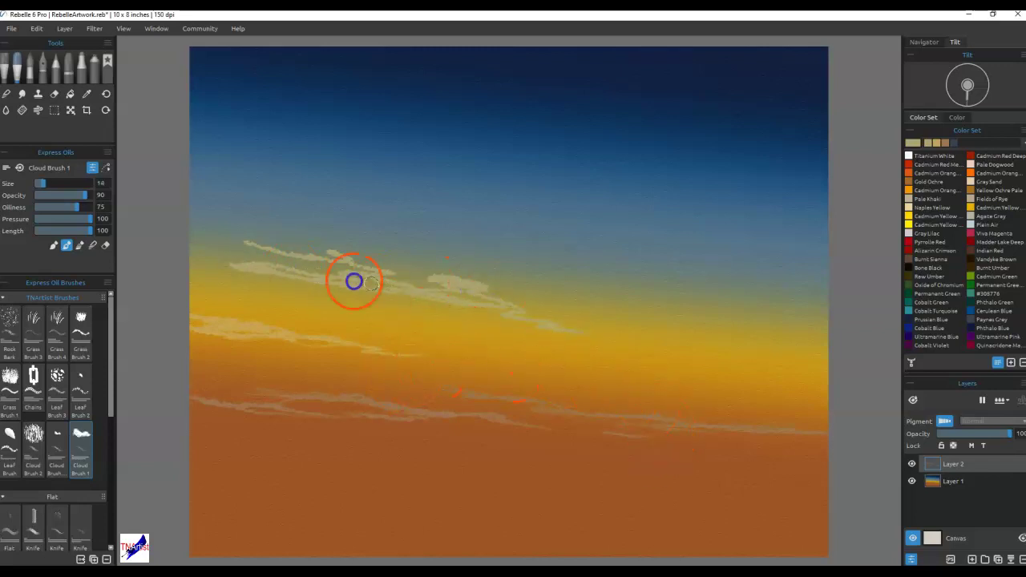
left_click_drag(393, 287, 213, 258)
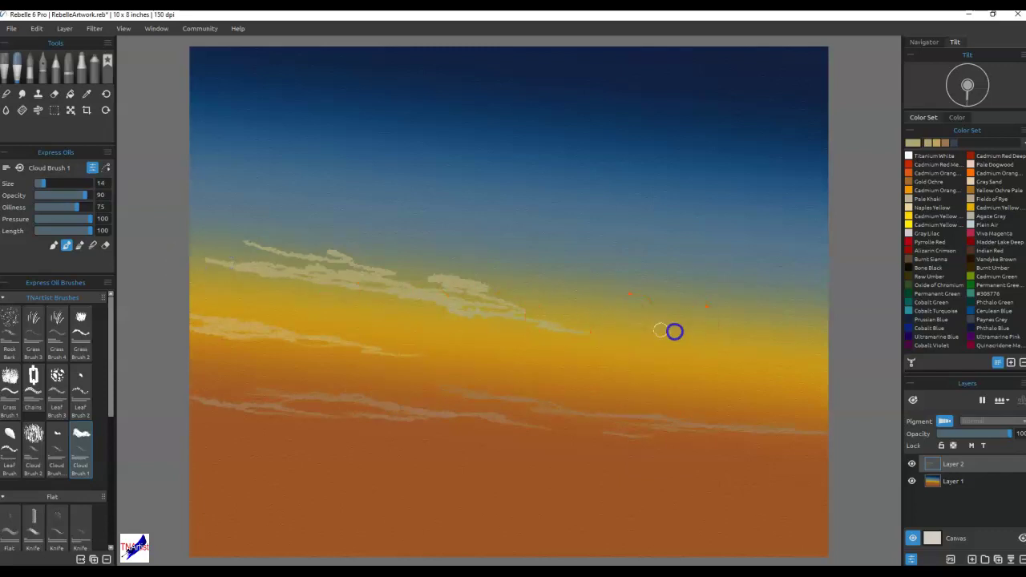
mouse_move(669, 323)
left_mouse_down()
mouse_move(840, 360)
mouse_move(763, 326)
mouse_move(819, 341)
left_mouse_up()
left_click(755, 353)
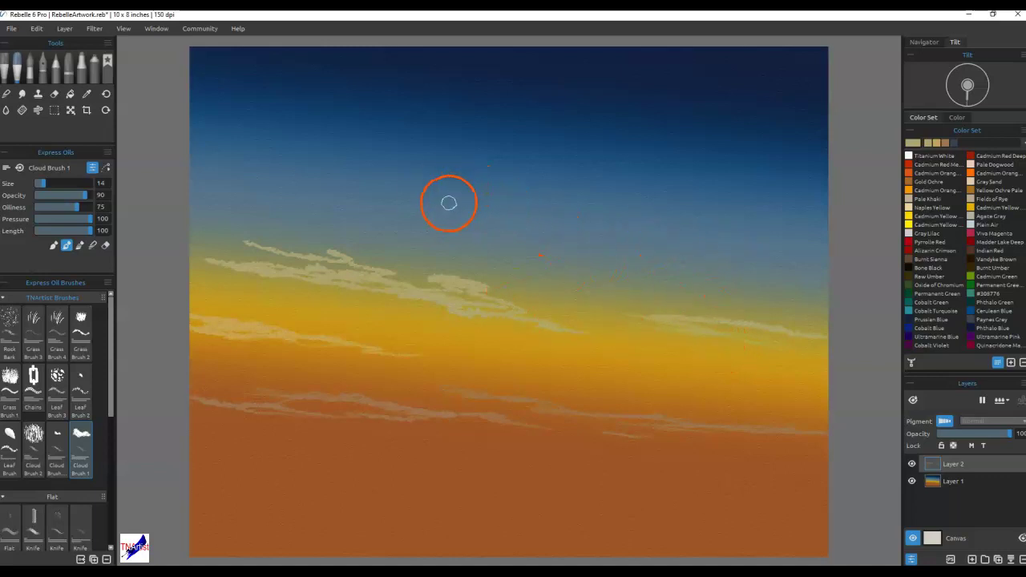
- Sample the mid-sky blue and shift it to a less saturated, muted violet-grey
left_click(445, 214, "alt")
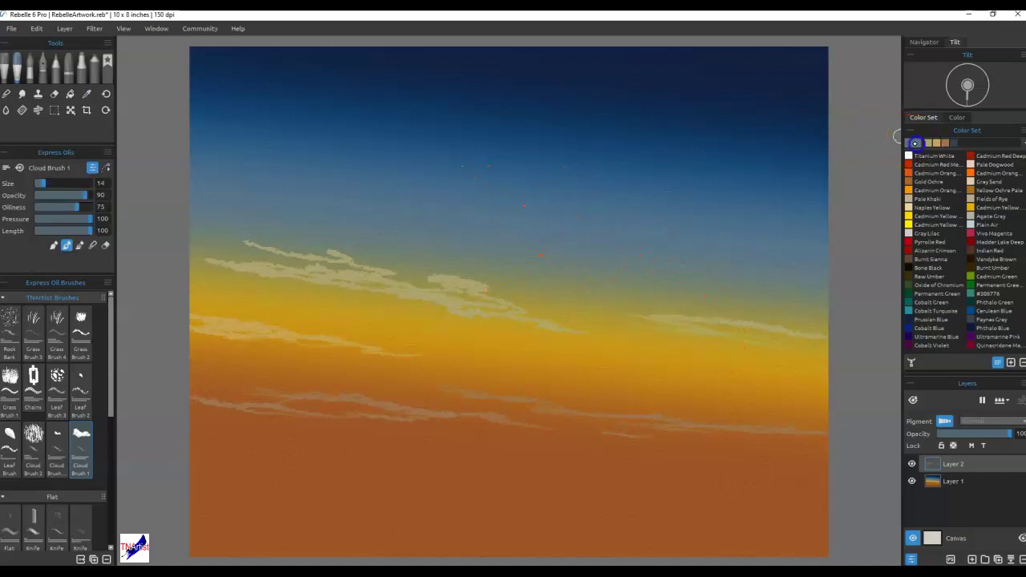
left_click(910, 142)
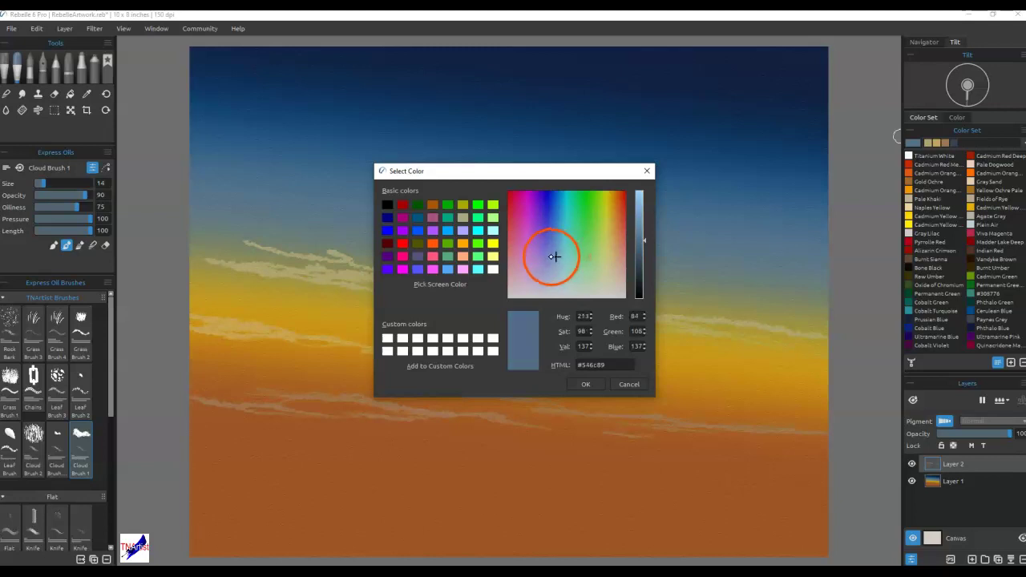
left_click(550, 257)
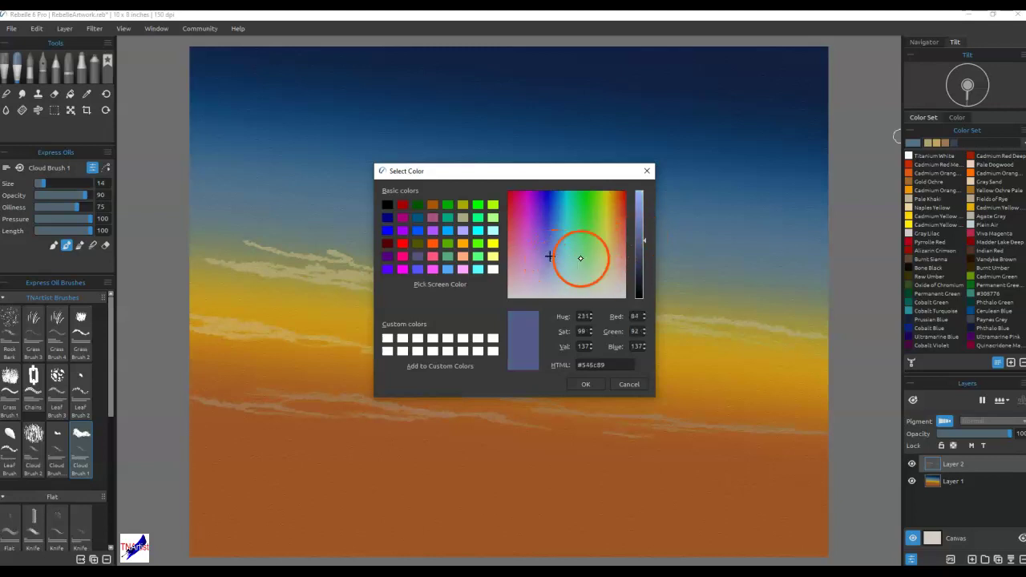
left_click(550, 275)
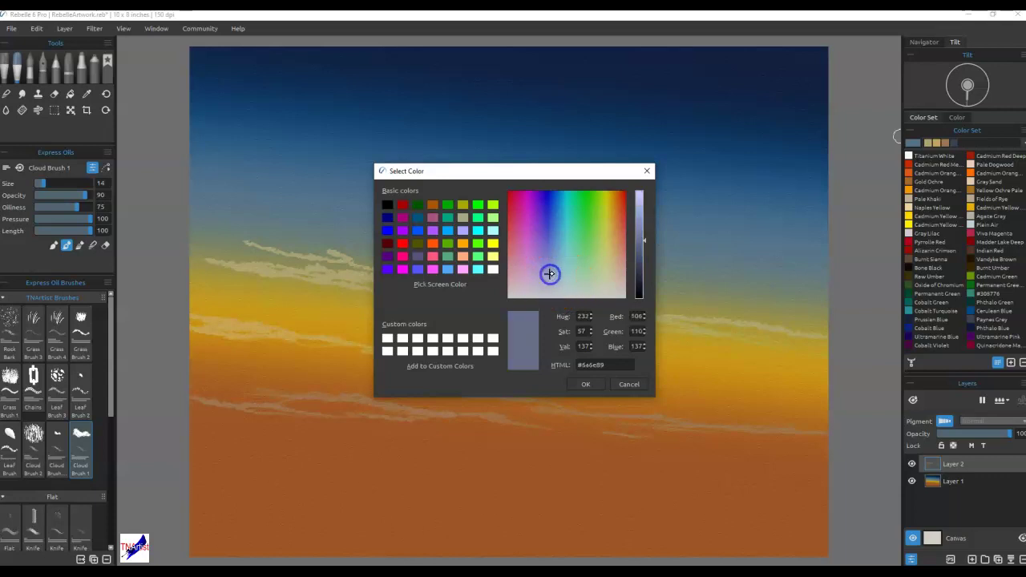
left_click(549, 281)
left_click(589, 384)
- Paint violet-grey cloud streaks across the blue band, with larger clouds at both sides and small wisps above them
mouse_move(313, 174)
left_mouse_down()
mouse_move(418, 201)
mouse_move(312, 183)
mouse_move(507, 223)
mouse_move(418, 191)
mouse_move(298, 183)
mouse_move(515, 202)
mouse_move(262, 171)
mouse_move(220, 141)
left_mouse_up()
left_click_drag(428, 121, 471, 130)
mouse_move(592, 149)
left_mouse_down()
mouse_move(705, 160)
mouse_move(702, 173)
left_mouse_up()
mouse_move(820, 231)
left_mouse_down()
mouse_move(729, 213)
mouse_move(811, 212)
mouse_move(748, 210)
mouse_move(803, 218)
mouse_move(734, 211)
mouse_move(742, 218)
mouse_move(734, 220)
mouse_move(609, 180)
mouse_move(633, 164)
left_mouse_up()
left_click_drag(543, 177, 425, 155)
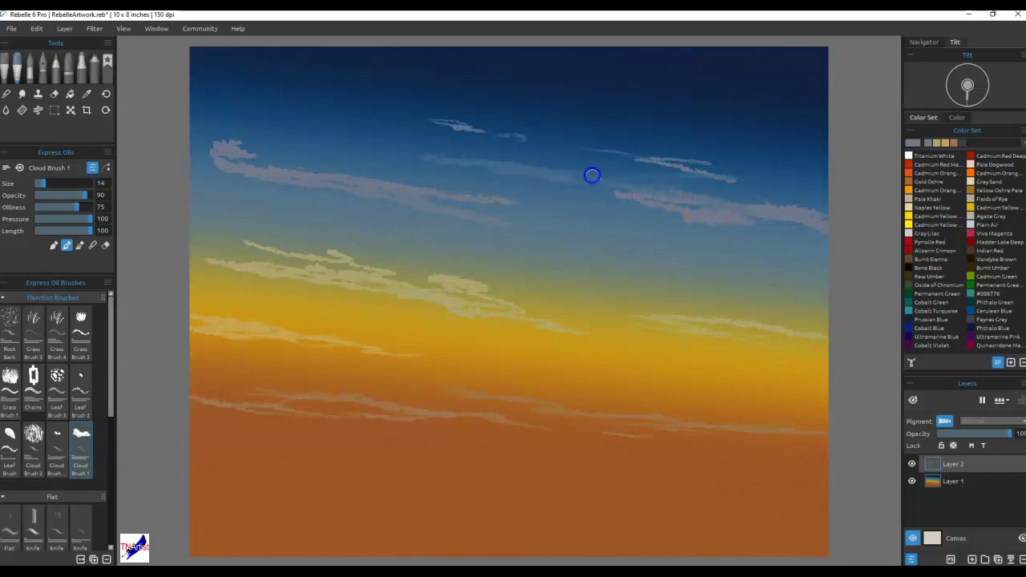
left_click_drag(613, 213, 693, 232)
left_click_drag(561, 198, 670, 201)
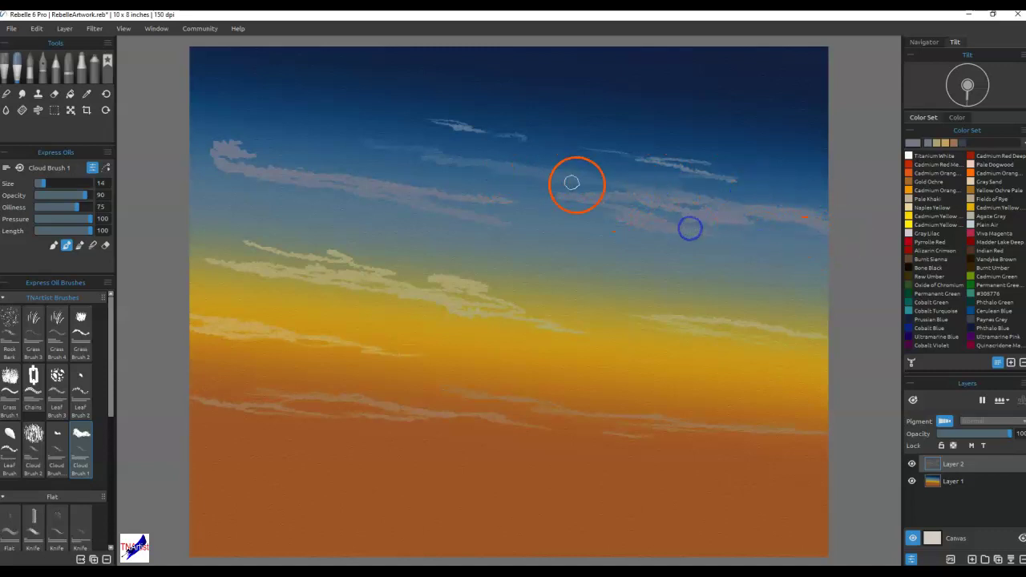
- Paint long, slanting violet-grey cloud streaks over the dark blue in the canvas's upper right corner
mouse_move(648, 78)
left_mouse_down()
mouse_move(739, 87)
mouse_move(771, 107)
mouse_move(823, 115)
mouse_move(772, 107)
mouse_move(834, 118)
mouse_move(793, 101)
mouse_move(822, 108)
left_mouse_up()
left_click_drag(724, 89, 791, 100)
mouse_move(712, 86)
left_mouse_down()
mouse_move(779, 96)
mouse_move(607, 67)
left_mouse_up()
mouse_move(495, 50)
left_mouse_down()
mouse_move(705, 62)
mouse_move(790, 92)
mouse_move(752, 87)
left_mouse_up()
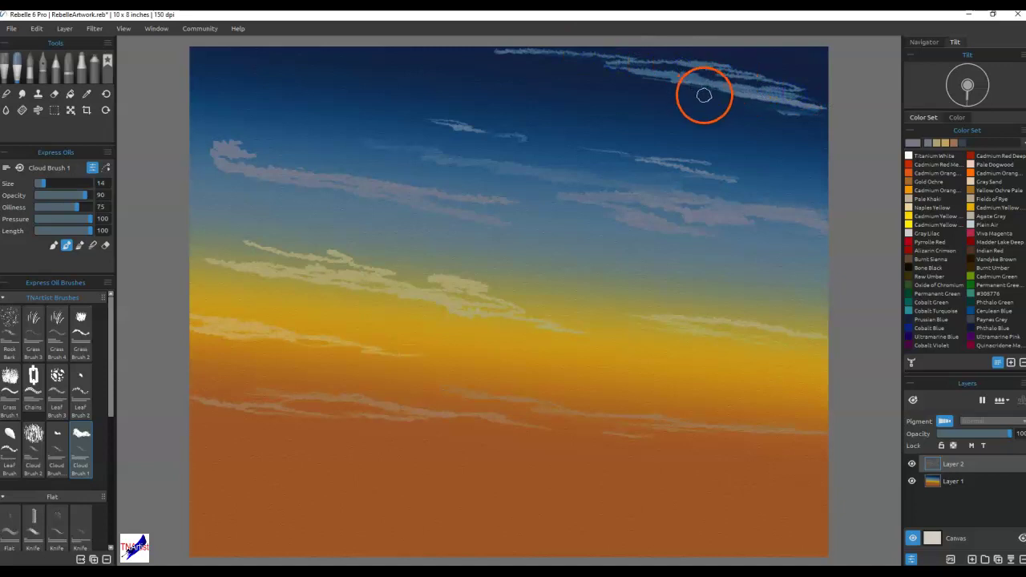
- Sample the medium blue from the upper clouds and paint broader blue clouds around the streaks in the upper right of the sky
key("i")
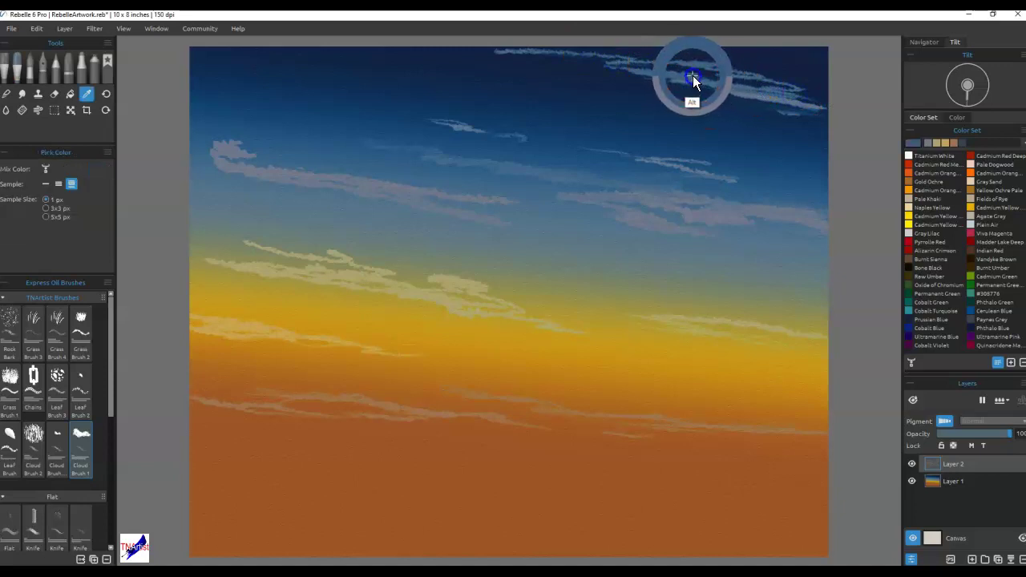
left_click(689, 80)
mouse_move(858, 99)
left_mouse_down()
mouse_move(637, 97)
mouse_move(485, 48)
mouse_move(411, 42)
mouse_move(817, 88)
mouse_move(825, 75)
mouse_move(549, 31)
left_mouse_up()
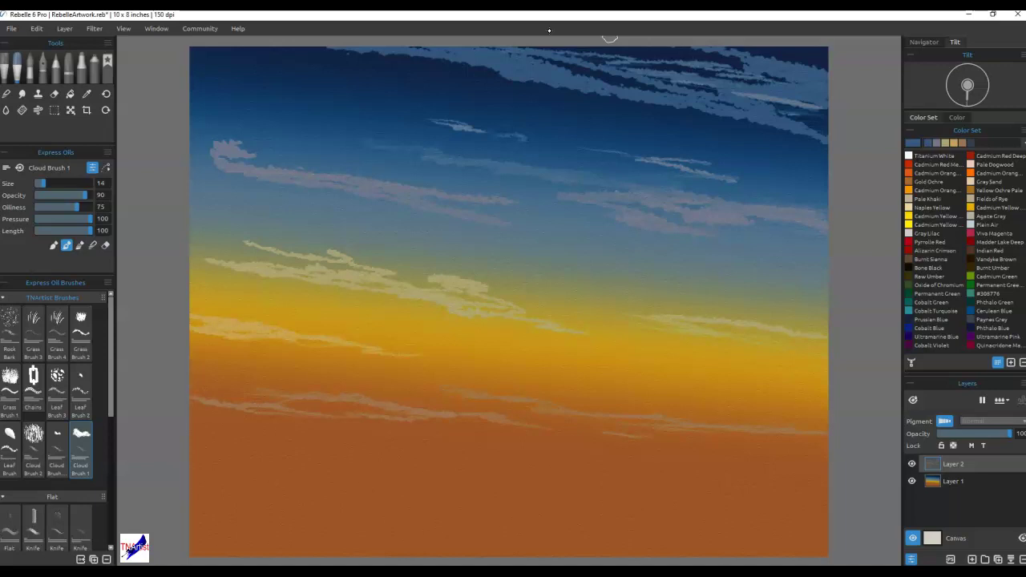
- Set the brush to blend mode and soften the pale clouds along the left and centre of the yellow-to-blue transition
left_click(305, 258)
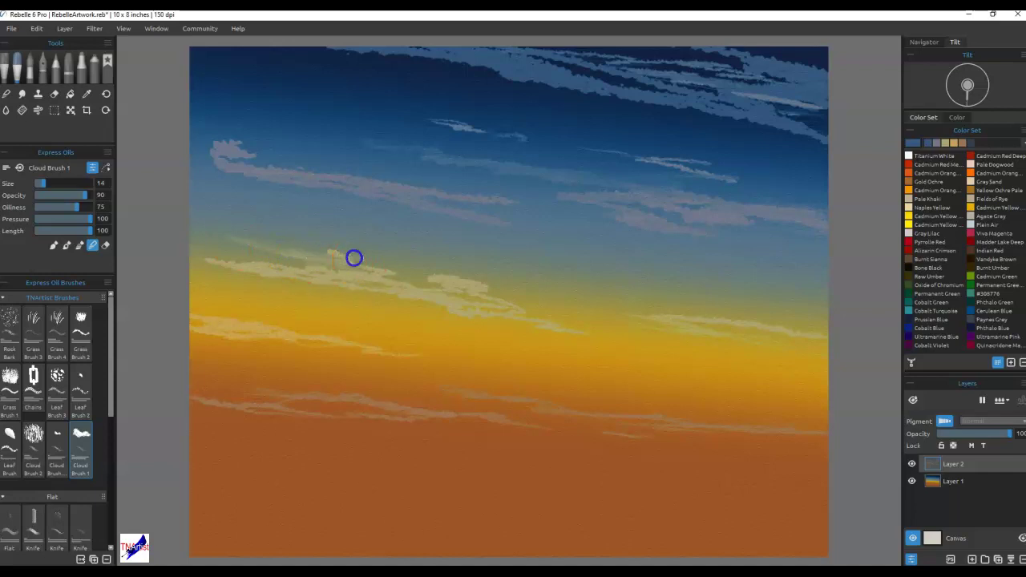
mouse_move(375, 263)
left_mouse_down()
mouse_move(326, 255)
mouse_move(391, 274)
mouse_move(269, 256)
mouse_move(220, 265)
mouse_move(284, 278)
mouse_move(228, 268)
mouse_move(234, 277)
mouse_move(247, 265)
mouse_move(326, 276)
mouse_move(289, 276)
left_mouse_up()
mouse_move(398, 275)
left_mouse_down()
mouse_move(508, 286)
mouse_move(498, 283)
left_mouse_up()
mouse_move(384, 263)
left_mouse_down()
mouse_move(533, 302)
mouse_move(564, 333)
mouse_move(588, 321)
left_mouse_up()
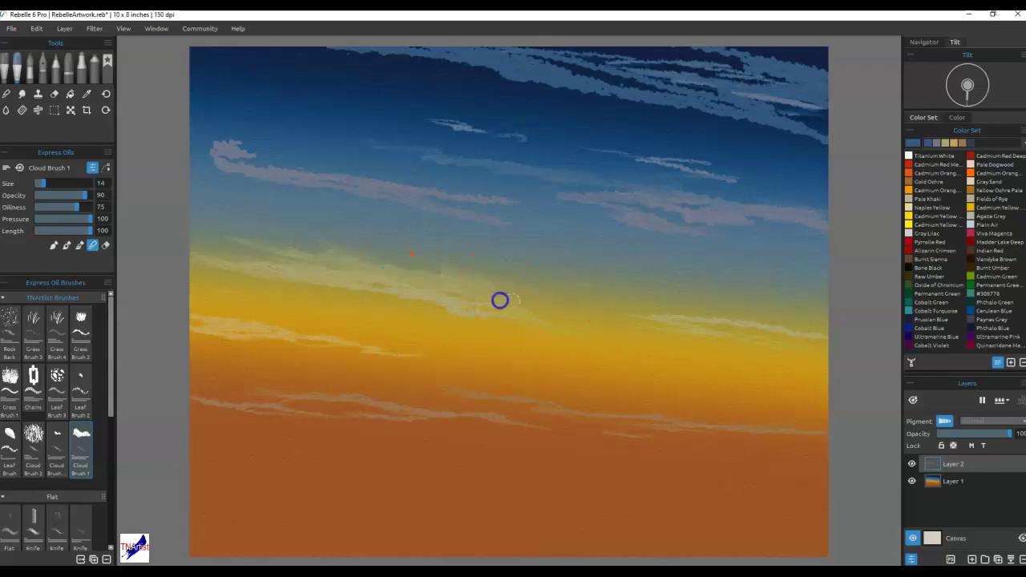
left_click_drag(487, 302, 447, 303)
mouse_move(377, 287)
left_mouse_down()
mouse_move(484, 304)
mouse_move(428, 310)
mouse_move(532, 330)
left_mouse_up()
left_click_drag(379, 287, 384, 288)
mouse_move(377, 298)
left_mouse_down()
mouse_move(414, 307)
mouse_move(345, 290)
left_mouse_up()
mouse_move(230, 284)
left_mouse_down()
mouse_move(201, 270)
mouse_move(198, 254)
left_mouse_up()
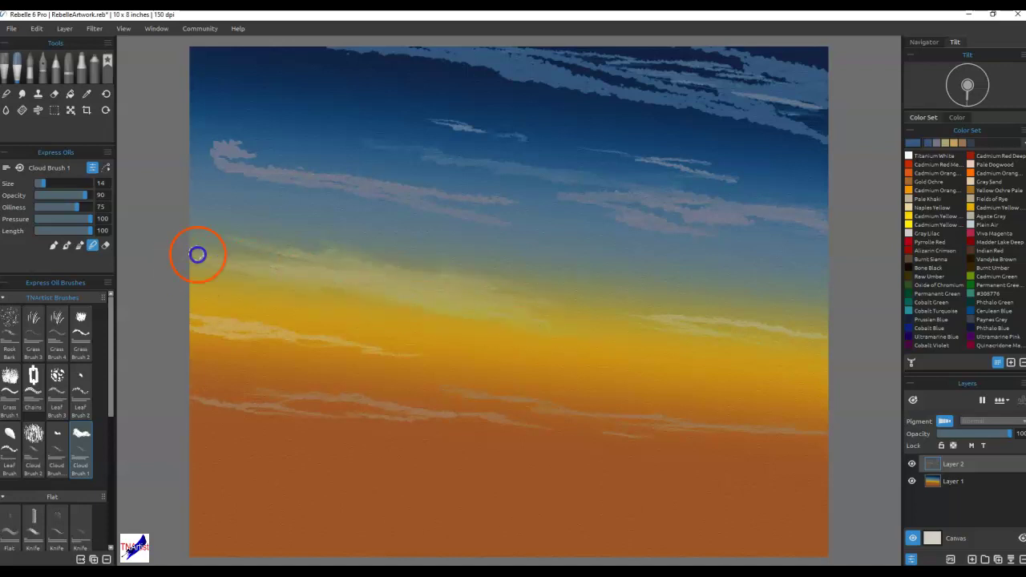
- Blend the pale streak near the canvas's right edge and smooth the remaining cloud edges along the yellow-to-blue transition
left_click_drag(255, 243, 378, 270)
mouse_move(457, 326)
left_mouse_down()
mouse_move(403, 310)
mouse_move(437, 308)
left_mouse_up()
mouse_move(647, 314)
left_mouse_down()
mouse_move(630, 316)
mouse_move(777, 339)
mouse_move(551, 281)
left_mouse_up()
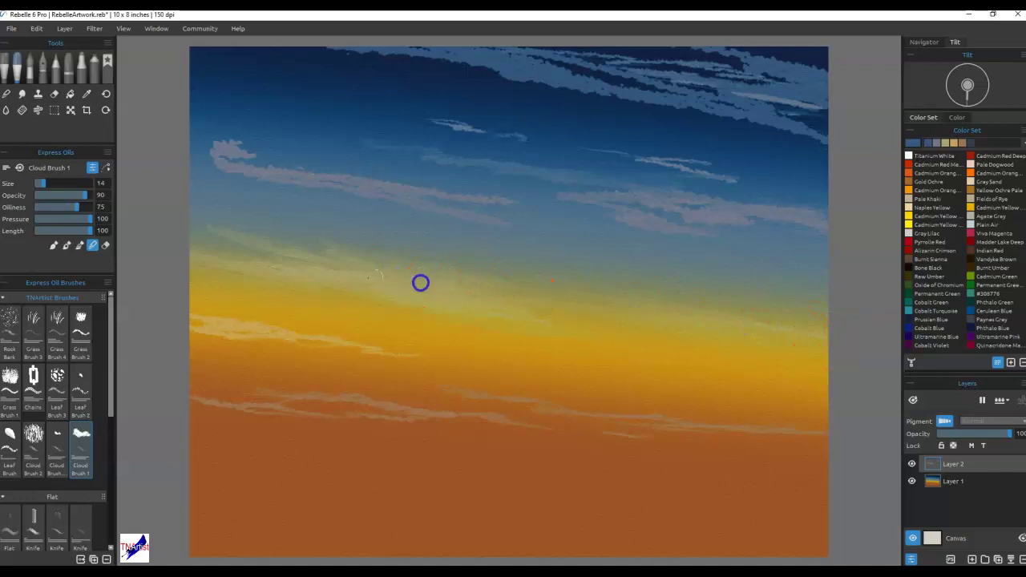
mouse_move(423, 292)
left_mouse_down()
mouse_move(343, 248)
mouse_move(178, 220)
left_mouse_up()
mouse_move(262, 229)
left_mouse_down()
mouse_move(373, 263)
mouse_move(314, 251)
mouse_move(346, 257)
left_mouse_up()
left_click_drag(305, 286, 333, 304)
mouse_move(439, 310)
left_mouse_down()
mouse_move(516, 330)
mouse_move(580, 331)
left_mouse_up()
- Blend the tan streaks in the yellow band and the pinkish-brown streaks along the yellow-to-brown transition into the sky
left_click_drag(453, 365, 475, 367)
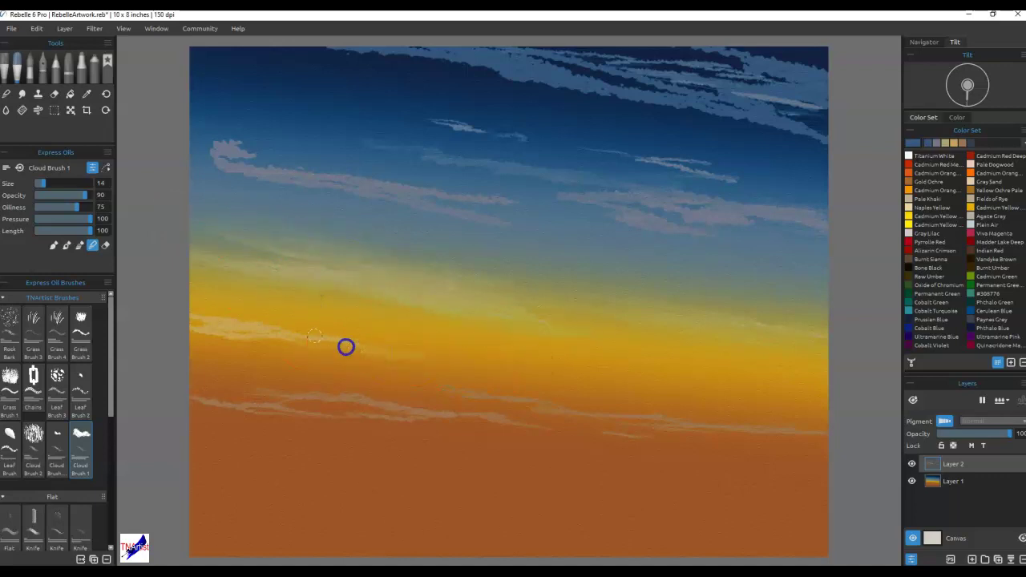
mouse_move(281, 324)
left_mouse_down()
mouse_move(286, 332)
mouse_move(239, 336)
mouse_move(229, 327)
mouse_move(364, 350)
left_mouse_up()
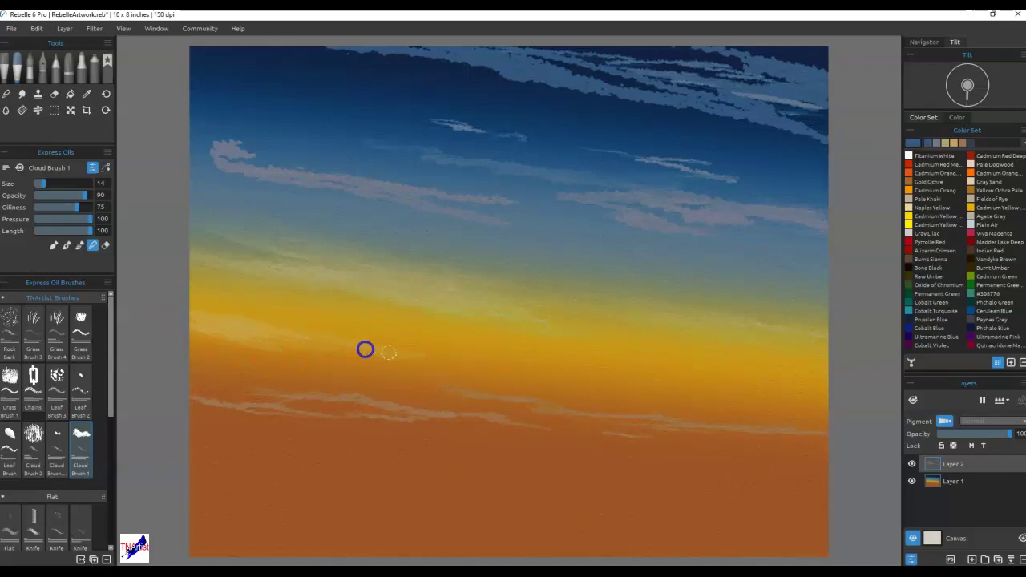
mouse_move(282, 333)
left_mouse_down()
mouse_move(425, 356)
mouse_move(299, 326)
mouse_move(418, 342)
left_mouse_up()
left_click_drag(342, 277, 331, 285)
mouse_move(384, 312)
left_mouse_down()
mouse_move(361, 304)
mouse_move(353, 282)
mouse_move(339, 279)
mouse_move(426, 312)
left_mouse_up()
mouse_move(320, 276)
left_mouse_down()
mouse_move(311, 275)
mouse_move(331, 294)
left_mouse_up()
mouse_move(647, 420)
left_mouse_down()
mouse_move(677, 450)
mouse_move(741, 427)
left_mouse_up()
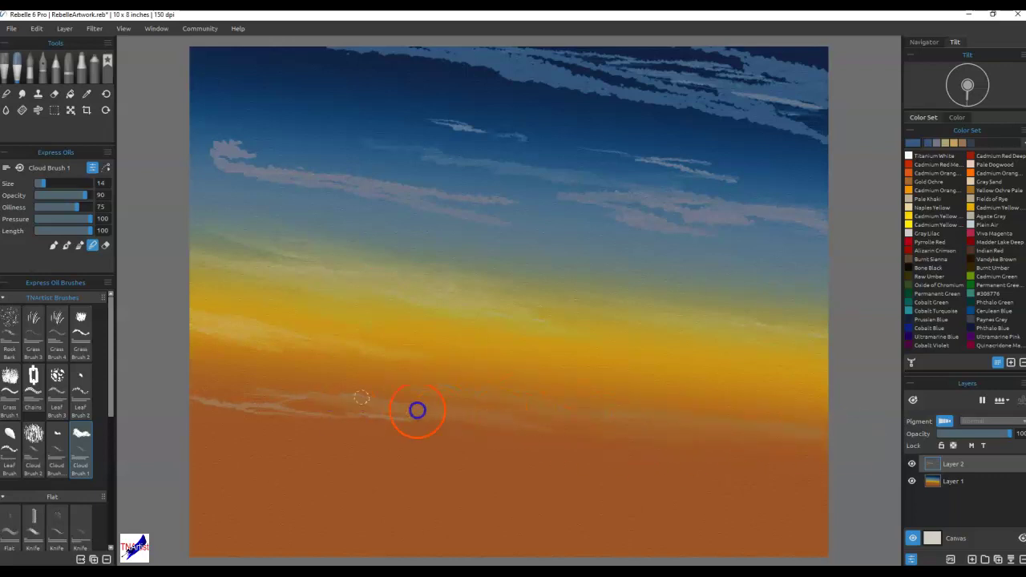
mouse_move(206, 388)
left_mouse_down()
mouse_move(178, 398)
mouse_move(469, 428)
mouse_move(337, 414)
mouse_move(431, 420)
left_mouse_up()
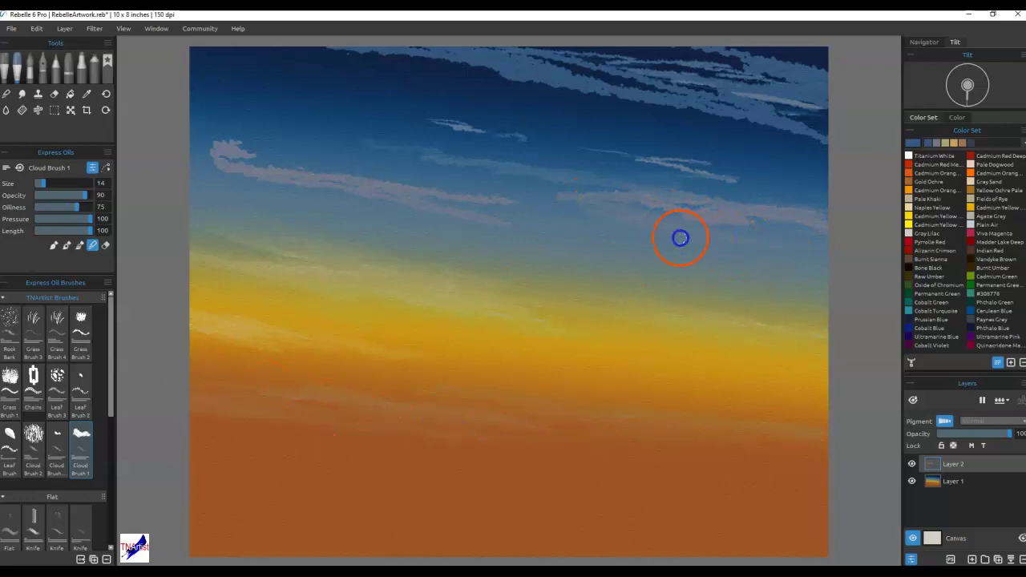
- Blend the violet-grey clouds on the right of the blue band and the small wisps above them along the sky's slant
mouse_move(722, 208)
left_mouse_down()
mouse_move(812, 200)
mouse_move(758, 210)
mouse_move(616, 174)
mouse_move(633, 178)
mouse_move(642, 201)
left_mouse_up()
mouse_move(455, 156)
left_mouse_down()
mouse_move(439, 113)
mouse_move(480, 158)
mouse_move(554, 166)
mouse_move(479, 168)
left_mouse_up()
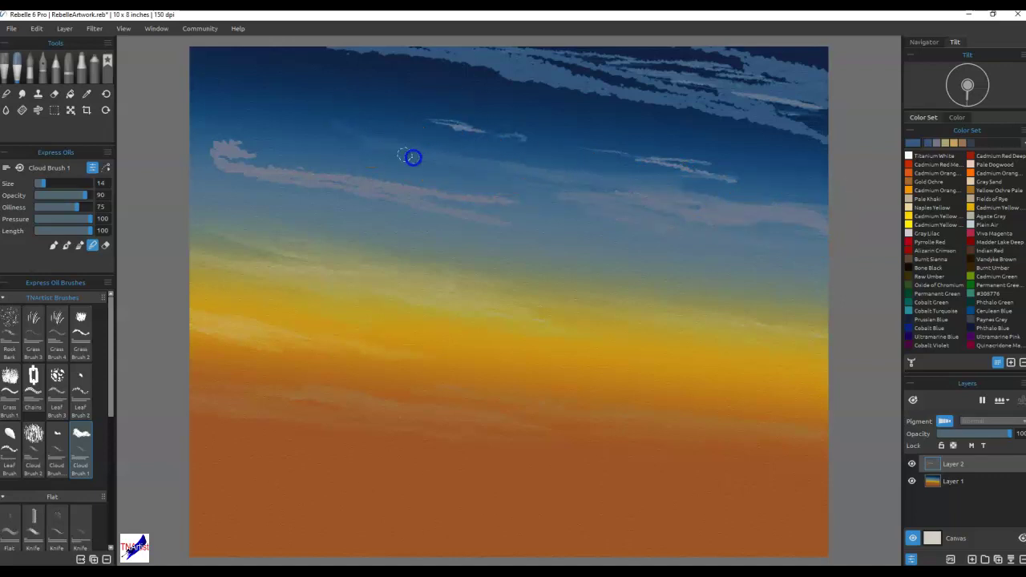
mouse_move(561, 178)
left_mouse_down()
mouse_move(590, 183)
mouse_move(563, 192)
mouse_move(777, 235)
left_mouse_up()
left_click_drag(711, 200, 778, 214)
mouse_move(694, 231)
left_mouse_down()
mouse_move(607, 172)
mouse_move(627, 154)
mouse_move(553, 149)
left_mouse_up()
left_click_drag(627, 162, 657, 166)
mouse_move(522, 132)
left_mouse_down()
mouse_move(665, 159)
mouse_move(765, 191)
left_mouse_up()
mouse_move(505, 128)
left_mouse_down()
mouse_move(458, 123)
mouse_move(521, 133)
left_mouse_up()
left_click_drag(417, 112, 357, 99)
left_click_drag(534, 147, 540, 144)
- Soften the violet-grey cloud on the left of the blue band and smooth the remaining streaks across to the right edge
mouse_move(486, 210)
left_mouse_down()
mouse_move(507, 198)
mouse_move(447, 205)
mouse_move(505, 230)
mouse_move(416, 184)
mouse_move(294, 174)
mouse_move(272, 158)
mouse_move(299, 177)
mouse_move(200, 156)
mouse_move(239, 169)
mouse_move(194, 144)
mouse_move(237, 133)
mouse_move(251, 156)
mouse_move(218, 161)
left_mouse_up()
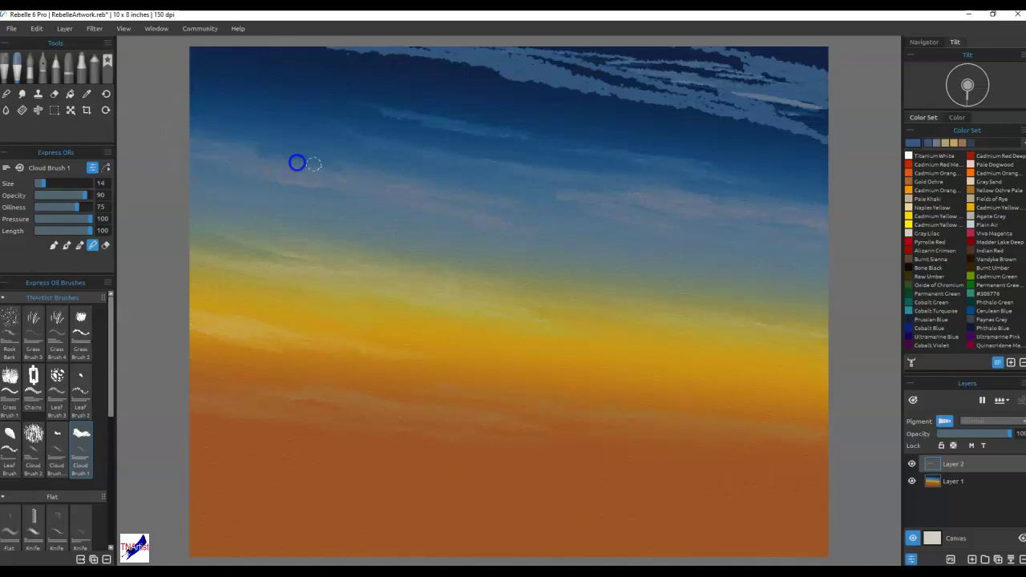
left_click_drag(321, 191, 307, 192)
mouse_move(518, 194)
left_mouse_down()
mouse_move(564, 180)
mouse_move(439, 154)
left_mouse_up()
mouse_move(553, 144)
left_mouse_down()
mouse_move(505, 126)
mouse_move(408, 123)
mouse_move(545, 156)
left_mouse_up()
mouse_move(697, 164)
left_mouse_down()
mouse_move(726, 170)
mouse_move(692, 171)
mouse_move(732, 174)
mouse_move(738, 193)
left_mouse_up()
left_click_drag(693, 227, 732, 227)
mouse_move(718, 494)
left_mouse_down()
mouse_move(688, 488)
mouse_move(707, 441)
left_mouse_up()
mouse_move(740, 235)
left_mouse_down()
mouse_move(710, 201)
mouse_move(714, 211)
mouse_move(775, 210)
mouse_move(630, 222)
mouse_move(511, 188)
mouse_move(518, 223)
mouse_move(564, 232)
left_mouse_up()
mouse_move(440, 213)
left_mouse_down()
mouse_move(309, 194)
mouse_move(322, 195)
mouse_move(172, 146)
mouse_move(276, 125)
mouse_move(642, 145)
mouse_move(818, 139)
mouse_move(768, 125)
mouse_move(793, 128)
left_mouse_up()
left_click_drag(650, 153, 650, 153)
- Blend the lower edges of the blue clouds in the upper right into the dark sky
left_click(786, 50)
left_click(799, 59)
mouse_move(799, 58)
left_mouse_down()
mouse_move(725, 43)
mouse_move(851, 138)
mouse_move(796, 134)
mouse_move(824, 147)
mouse_move(671, 104)
mouse_move(798, 134)
mouse_move(406, 59)
mouse_move(443, 59)
mouse_move(481, 66)
mouse_move(306, 42)
mouse_move(318, 54)
mouse_move(317, 40)
mouse_move(445, 72)
mouse_move(418, 74)
mouse_move(580, 92)
mouse_move(770, 135)
left_mouse_up()
mouse_move(825, 150)
left_mouse_down()
mouse_move(472, 69)
mouse_move(414, 43)
mouse_move(433, 73)
mouse_move(405, 64)
left_mouse_up()
mouse_move(536, 105)
left_mouse_down()
mouse_move(384, 62)
mouse_move(472, 71)
mouse_move(437, 51)
mouse_move(657, 107)
left_mouse_up()
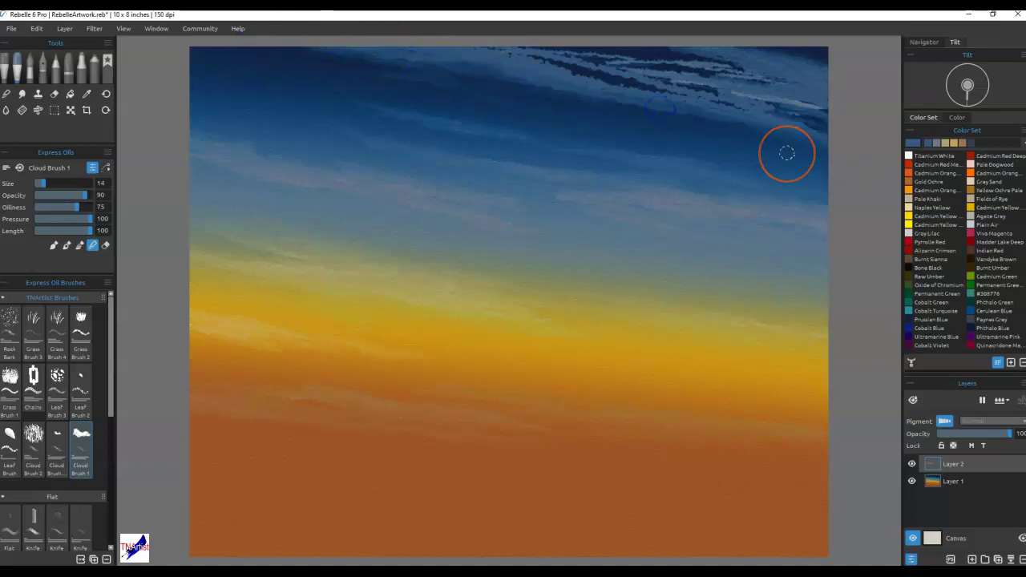
left_click_drag(747, 76, 713, 71)
- Enlarge the blending brush to size 25 and smooth the ragged blue clouds in the sky's upper right corner
key("bracketright")
left_click_drag(784, 71, 760, 56)
left_click(817, 50)
left_click(813, 71)
left_click(802, 49)
left_click(790, 83)
left_click(841, 110)
left_click(692, 55)
left_click(712, 61)
mouse_move(711, 61)
left_mouse_down()
mouse_move(569, 56)
mouse_move(552, 41)
mouse_move(676, 55)
mouse_move(514, 51)
mouse_move(677, 71)
mouse_move(524, 59)
mouse_move(667, 78)
mouse_move(657, 79)
mouse_move(773, 101)
mouse_move(684, 92)
mouse_move(806, 120)
left_mouse_up()
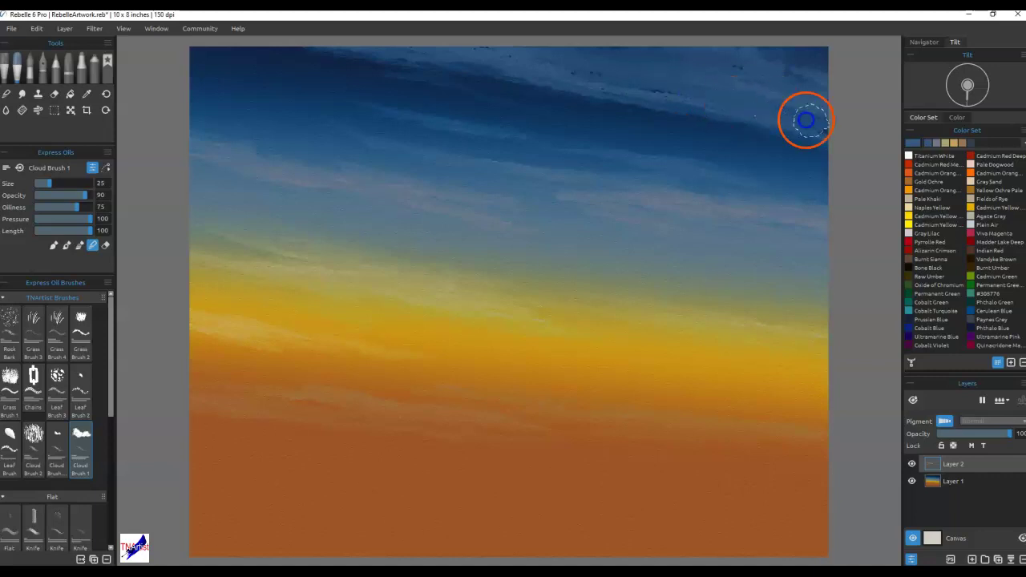
- Blend the blue clouds along the canvas's upper edge and their lower boundary out to the right side
mouse_move(694, 102)
left_mouse_down()
mouse_move(647, 107)
mouse_move(424, 64)
left_mouse_up()
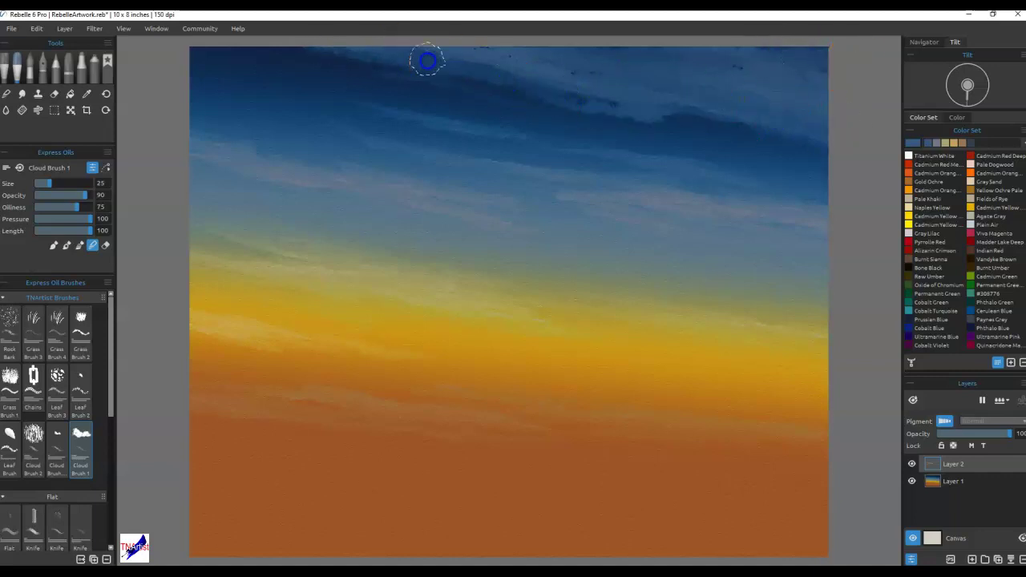
mouse_move(694, 115)
left_mouse_down()
mouse_move(658, 118)
mouse_move(774, 139)
left_mouse_up()
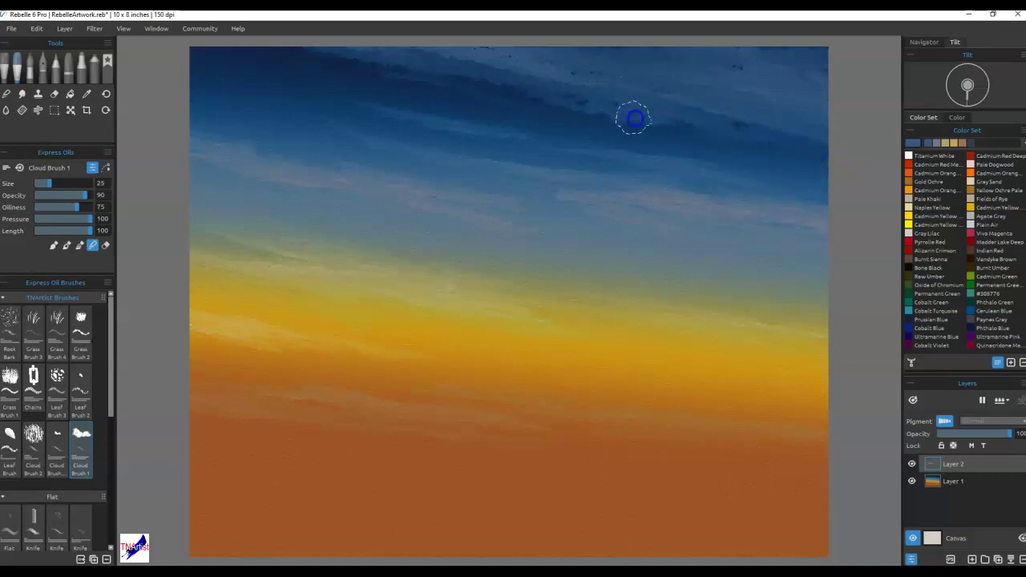
left_click_drag(550, 69, 775, 139)
mouse_move(838, 130)
left_mouse_down()
mouse_move(769, 103)
mouse_move(762, 64)
mouse_move(847, 49)
left_mouse_up()
- Reduce the brush to size 14 and blend away the dark specks left in the upper blue clouds
key("bracketleft")
left_click_drag(591, 113, 606, 113)
left_click(487, 78)
left_click(390, 53)
left_click(486, 55)
left_click(561, 82)
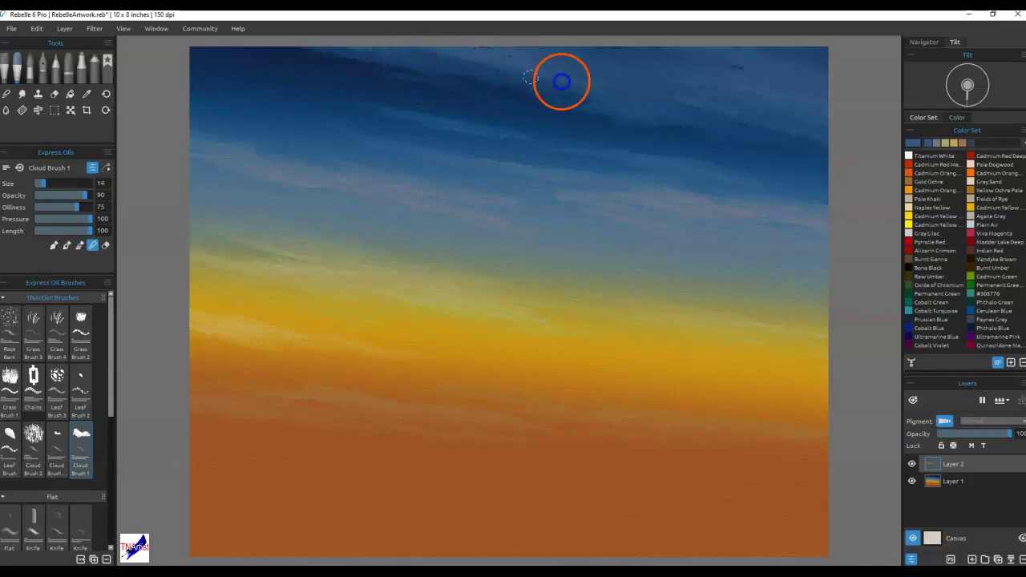
left_click(483, 51)
left_click(646, 56)
left_click(723, 66)
- Soften the faint cloud streaks in the dark blue of the sky's upper left
left_click(390, 74)
left_click(317, 55)
left_click(387, 72)
left_click(311, 71)
left_click(356, 66)
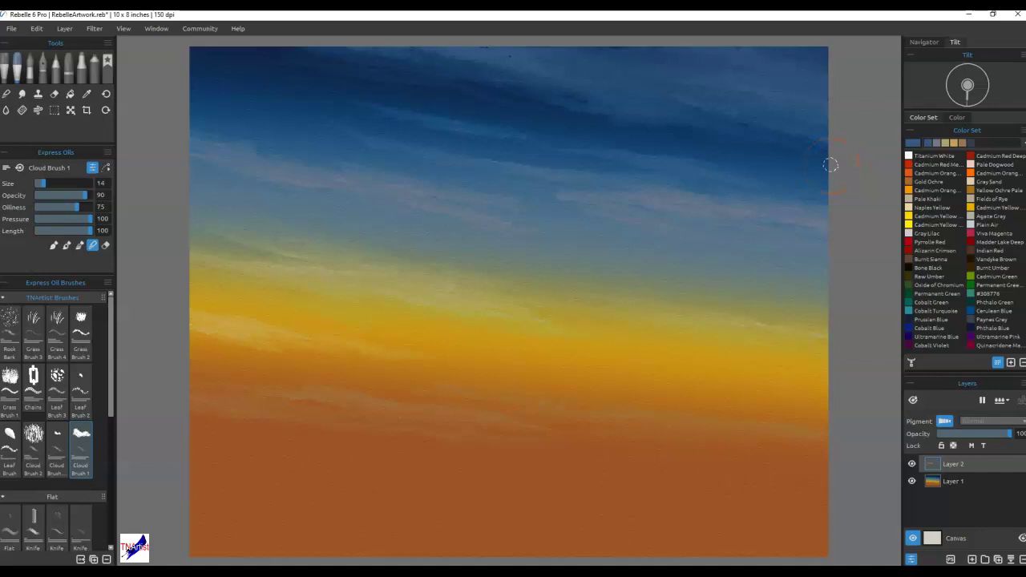
- Touch up the blending of the pale cloud streaks on both sides of the blue band
left_click(252, 166)
left_click(218, 139)
left_click(737, 163)
left_click(746, 144)
left_click(598, 203)
left_click(564, 226)
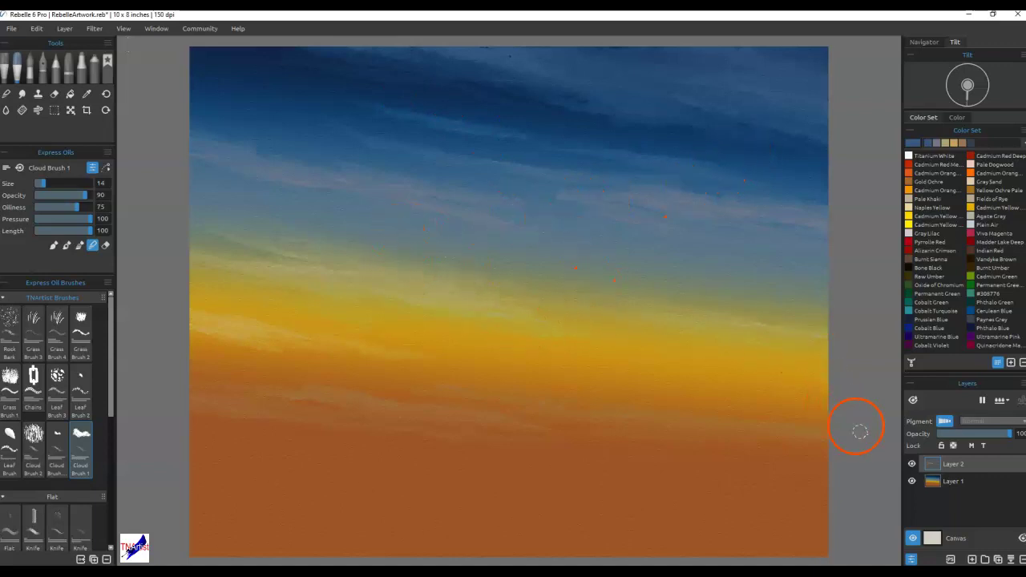
- Add a new layer above the existing clouds and study the cloud shapes in the sunset reference photo
left_click(972, 558)
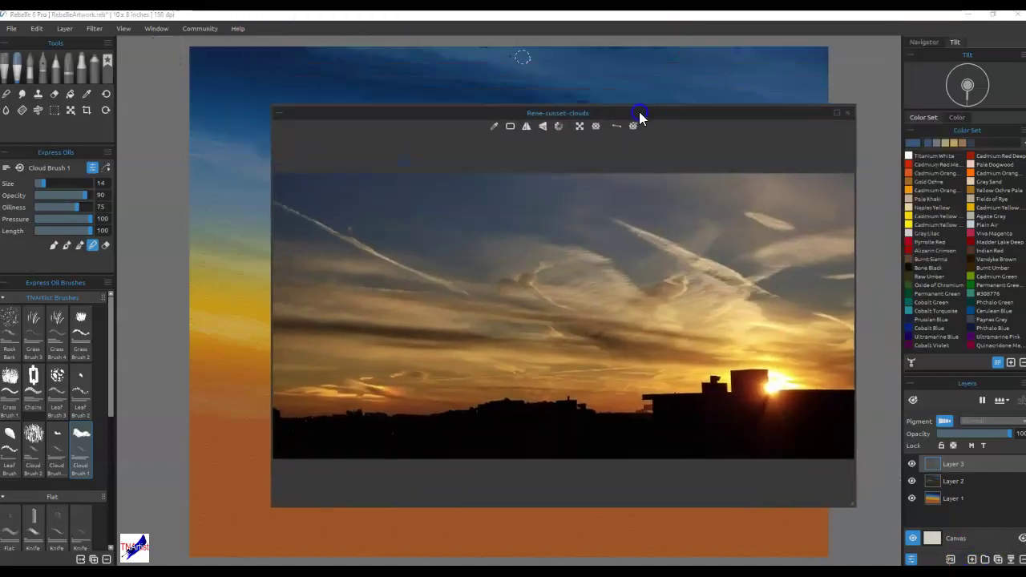
left_click(638, 112)
left_click(300, 386)
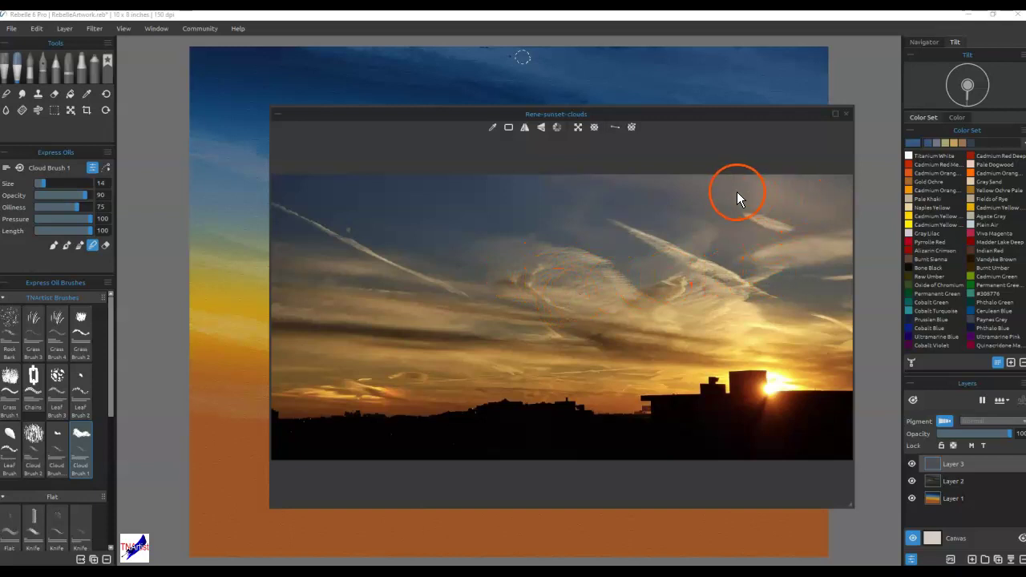
left_click_drag(712, 114, 616, 180)
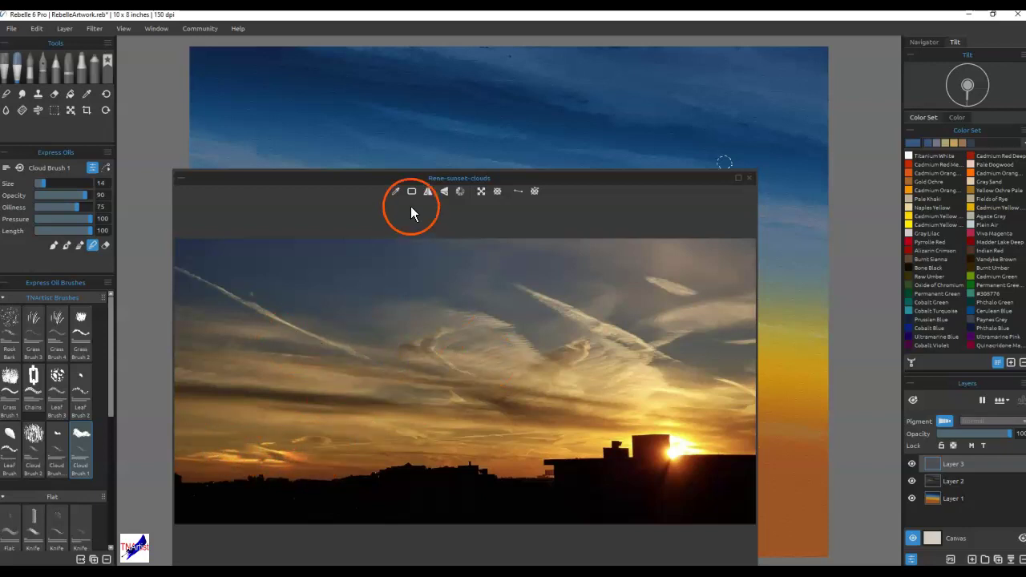
left_click_drag(536, 184, 538, 87)
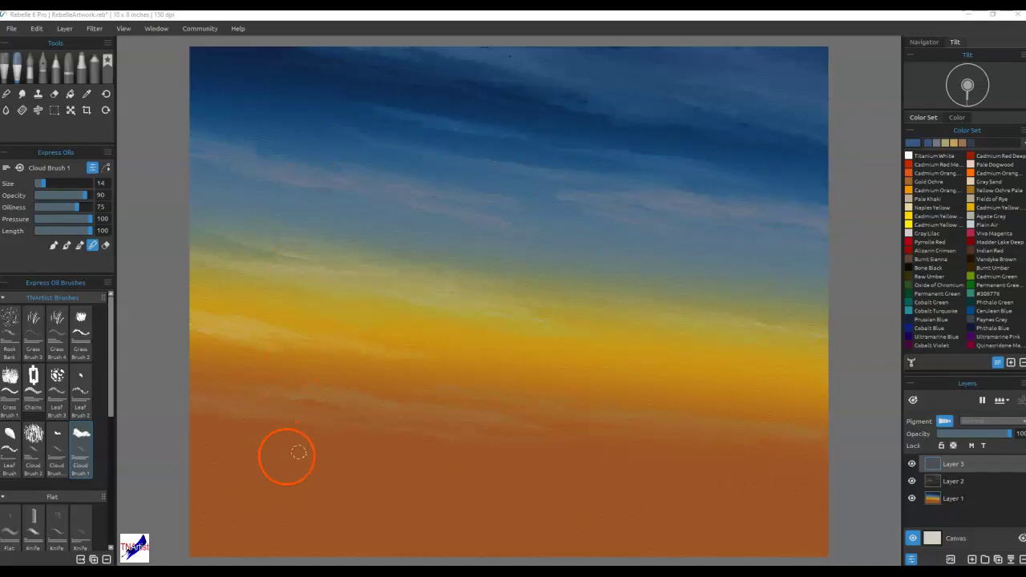
- Sample the orange-brown of the lower sky and darken and desaturate it to the muted brown #78563d
left_click(277, 424, "alt")
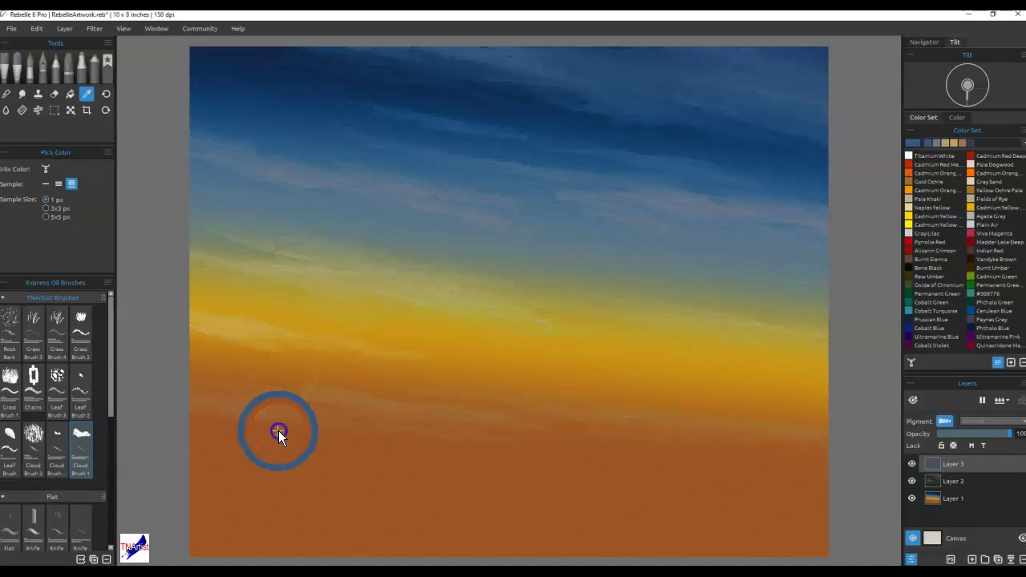
left_click(911, 143)
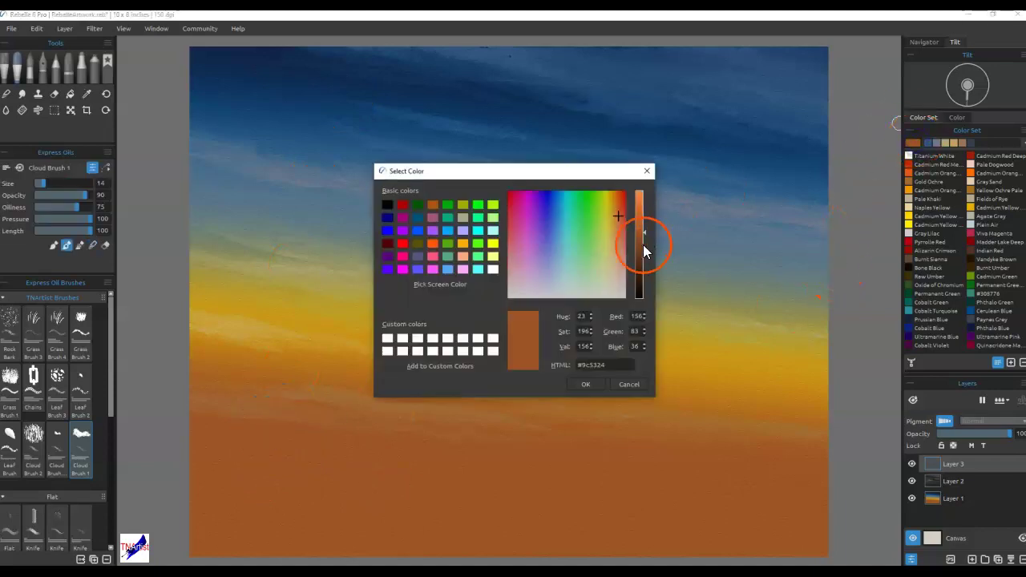
left_click(642, 247)
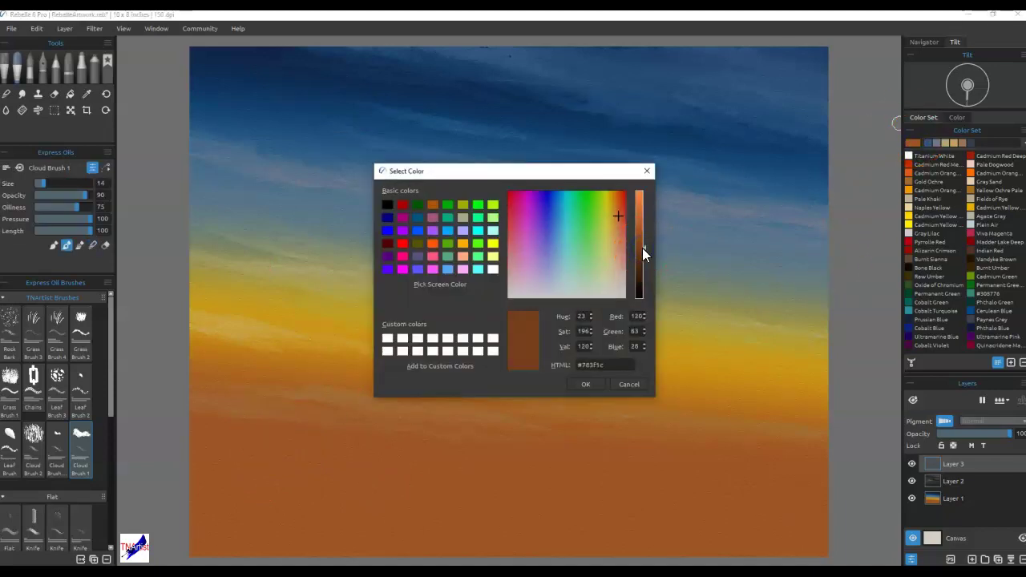
left_click(617, 236)
left_click(617, 245)
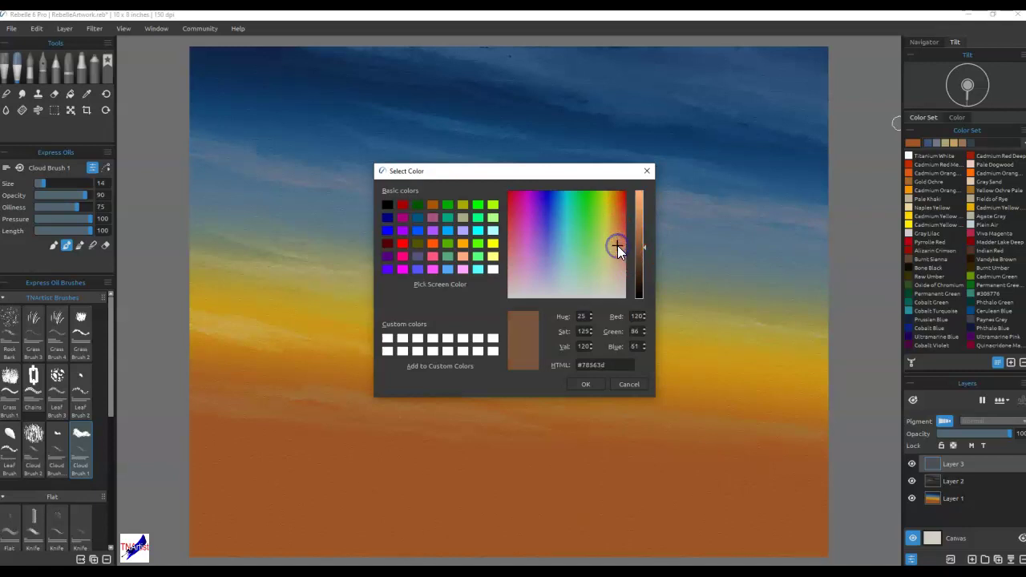
left_click(592, 383)
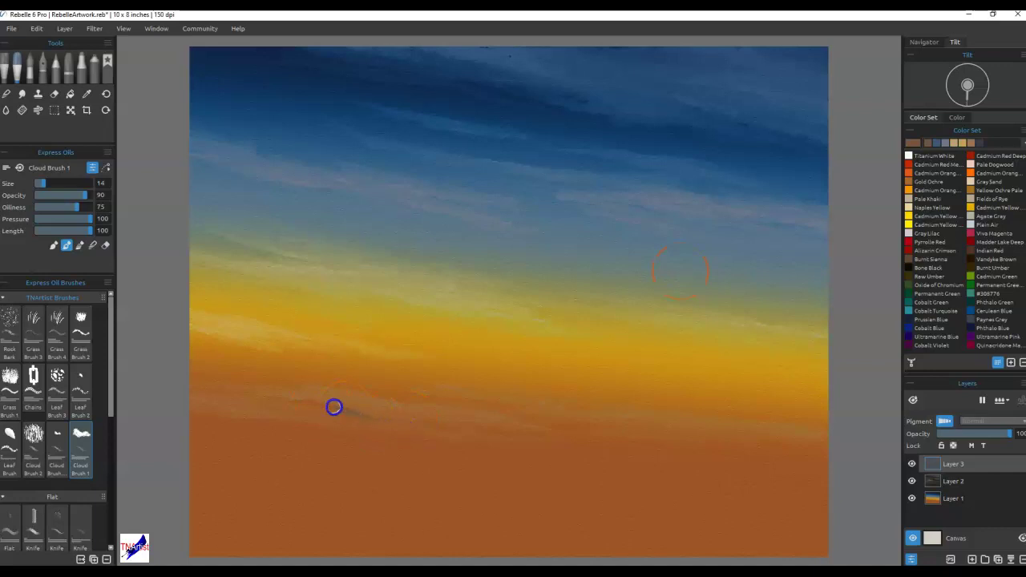
- Paint thin muted-brown cloud streaks on the left and centre right of the orange-brown transition
left_click_drag(337, 411, 424, 425)
mouse_move(355, 416)
left_mouse_down()
mouse_move(385, 419)
mouse_move(291, 422)
mouse_move(371, 425)
left_mouse_up()
mouse_move(291, 429)
left_mouse_down()
mouse_move(417, 430)
mouse_move(277, 428)
left_mouse_up()
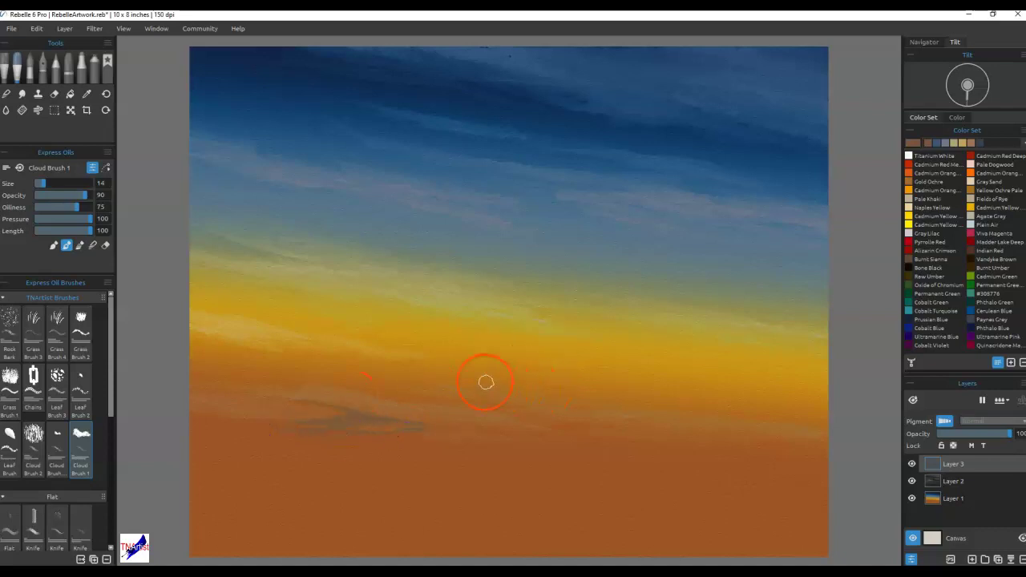
left_click_drag(519, 405, 602, 408)
left_click_drag(707, 414, 636, 417)
mouse_move(559, 425)
left_mouse_down()
mouse_move(689, 423)
mouse_move(484, 418)
left_mouse_up()
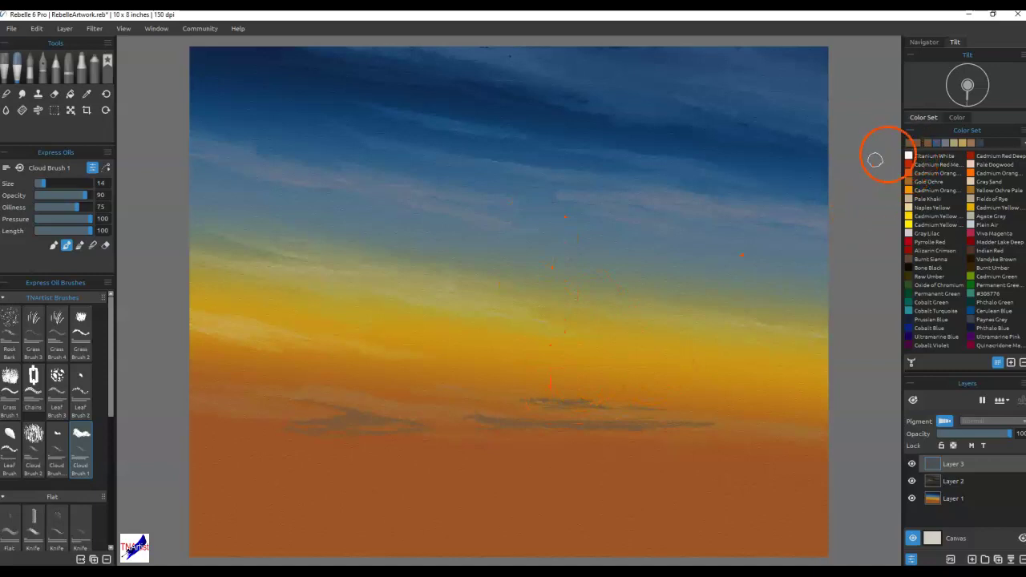
- Sample the golden yellow of the sky and turn it into a darker, less saturated olive brown
key("alt")
mouse_move(481, 352)
left_mouse_down()
mouse_move(469, 362)
mouse_move(489, 349)
left_mouse_up()
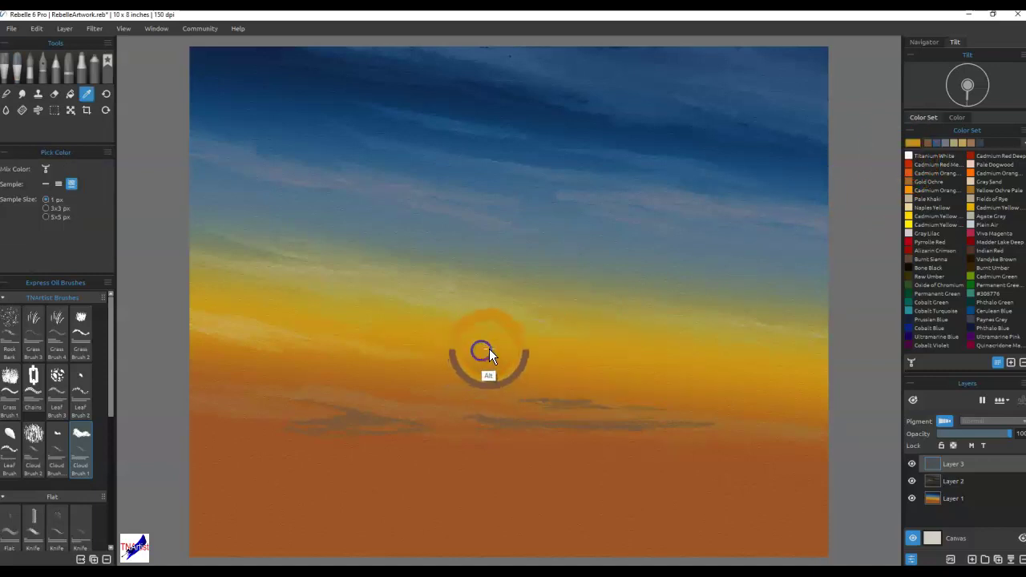
left_click(891, 143)
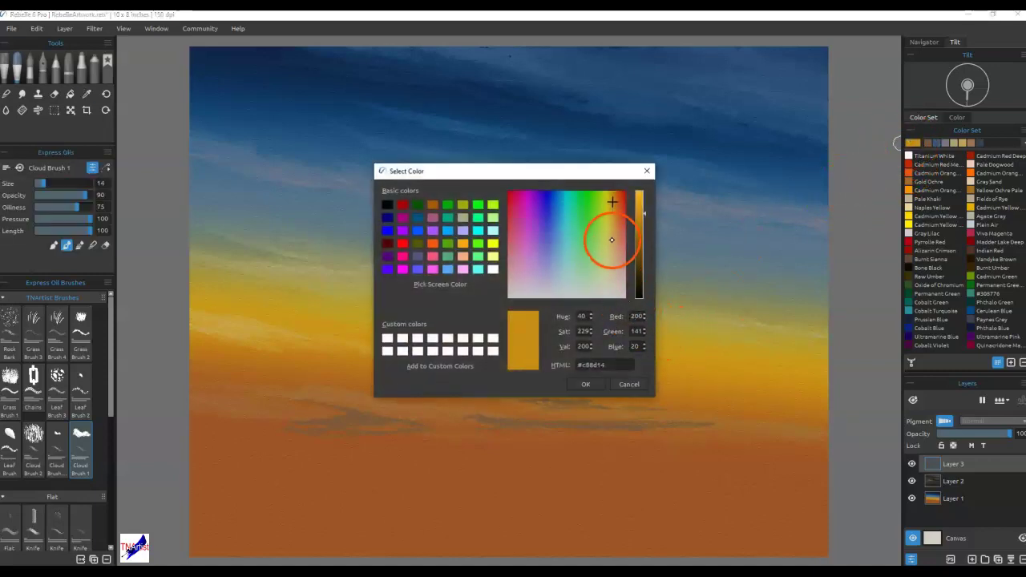
left_click(611, 246)
left_click(639, 255)
left_click(585, 384)
- Paint a long, uneven olive-brown cloud streak across the left and middle of the yellow band
left_click(510, 334)
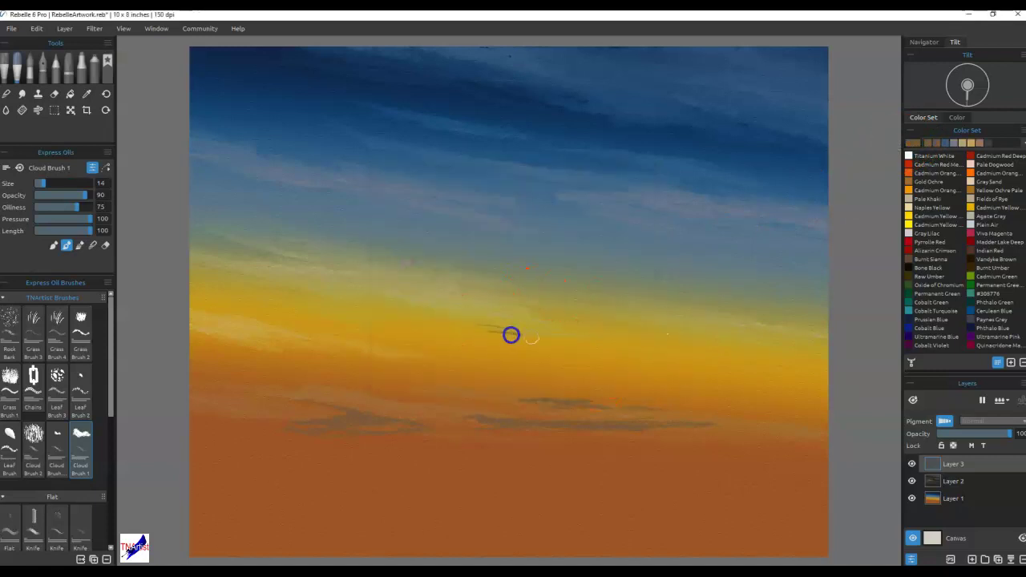
left_click_drag(678, 349, 694, 349)
left_click_drag(604, 339, 692, 345)
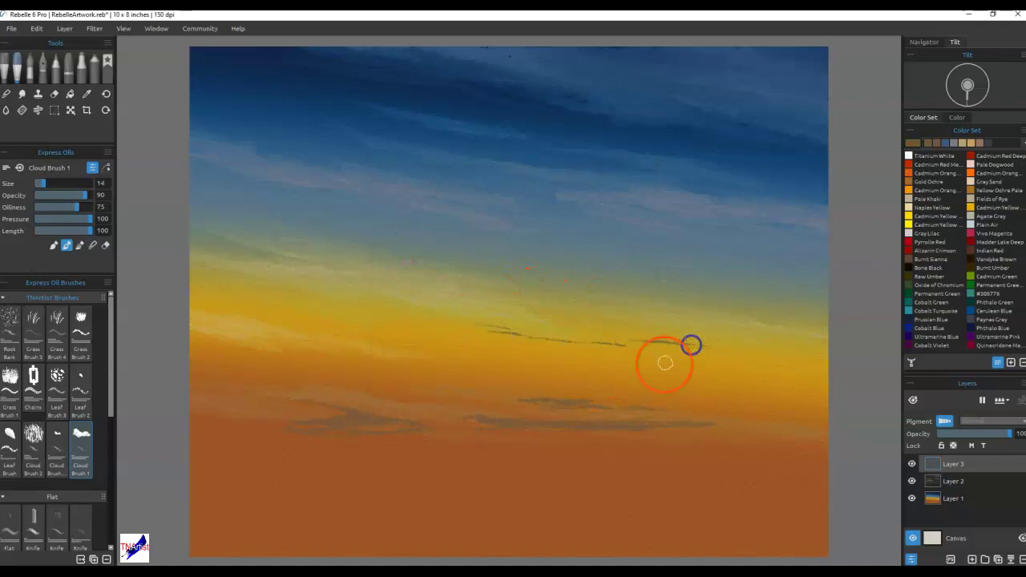
left_click_drag(534, 332, 449, 326)
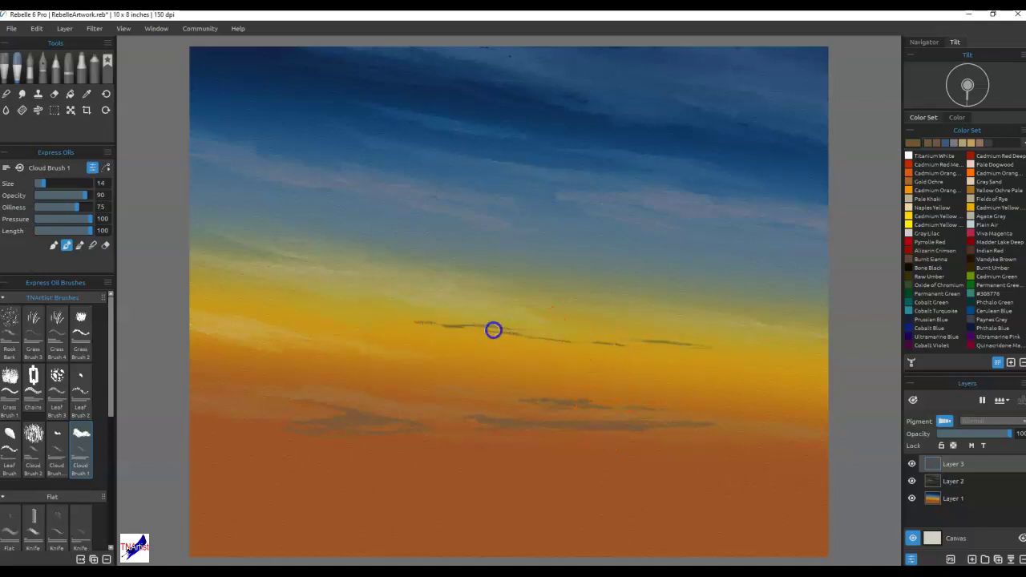
mouse_move(577, 334)
left_mouse_down()
mouse_move(403, 309)
mouse_move(323, 315)
left_mouse_up()
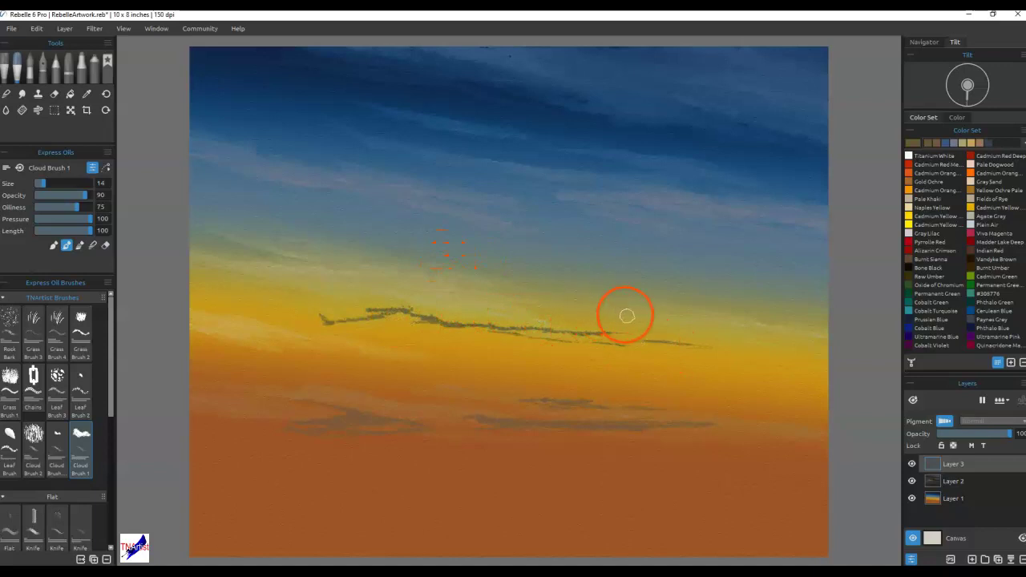
- Paint olive-brown streaks near the right edge and a wavy one across the lower blue band
left_click_drag(705, 297, 769, 303)
left_click_drag(824, 321, 770, 316)
left_click_drag(812, 280, 812, 279)
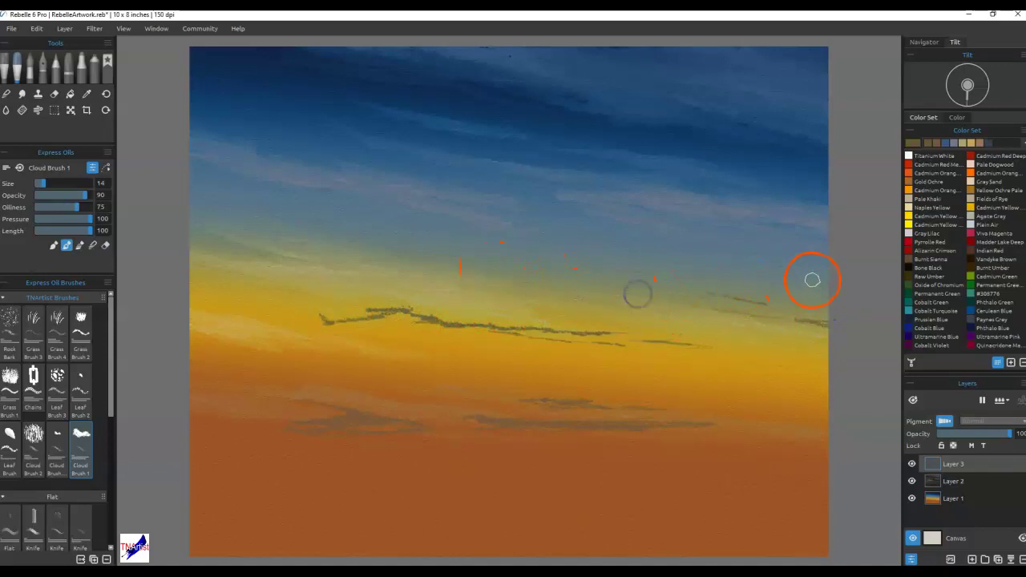
left_click_drag(718, 264, 503, 240)
mouse_move(775, 382)
left_mouse_down()
mouse_move(826, 393)
mouse_move(786, 383)
left_mouse_up()
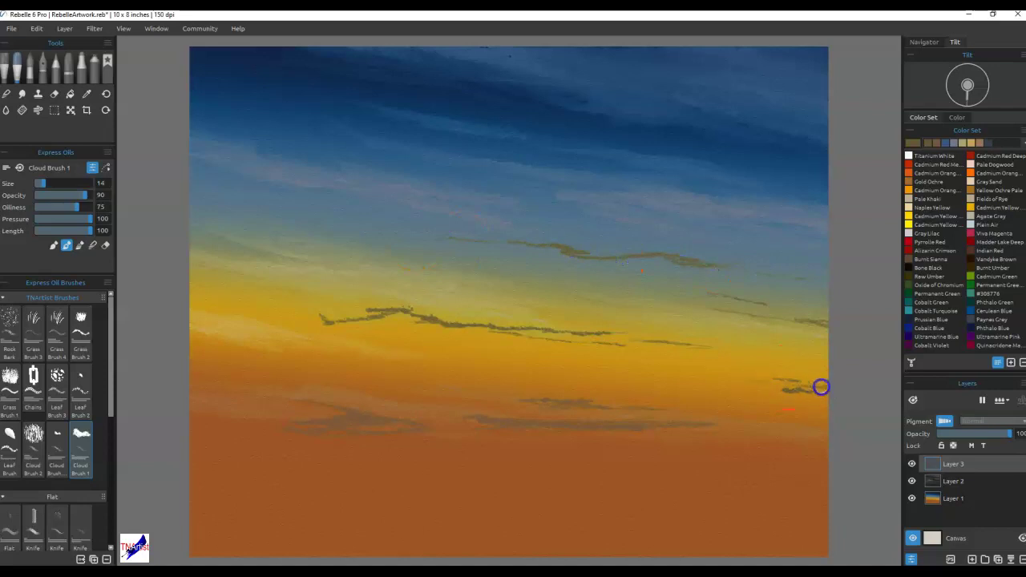
- Paint soft orange streaks on the right of the yellow-to-orange transition using colours sampled from the sky
left_click(817, 415, "alt")
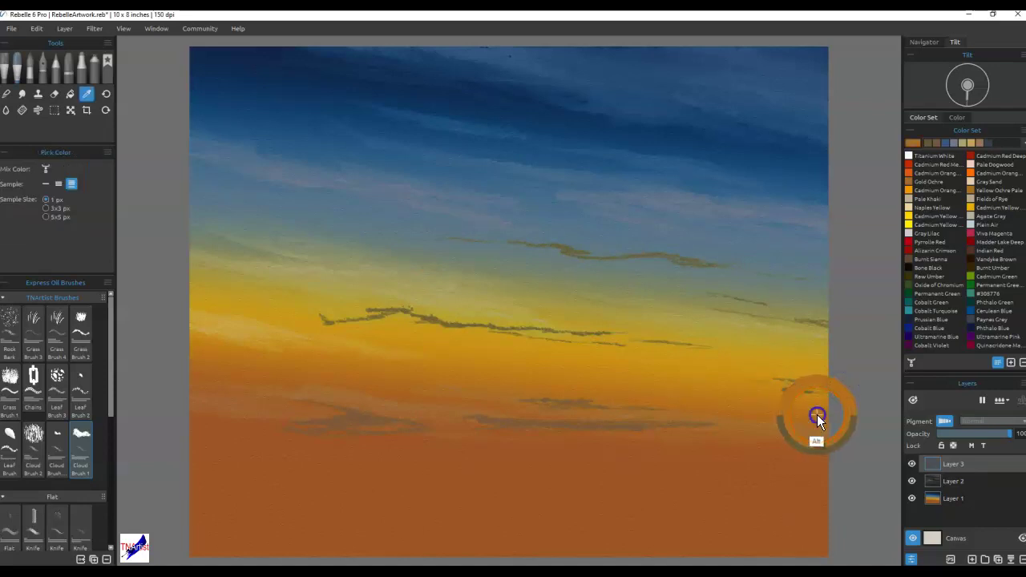
left_click(756, 393, "alt")
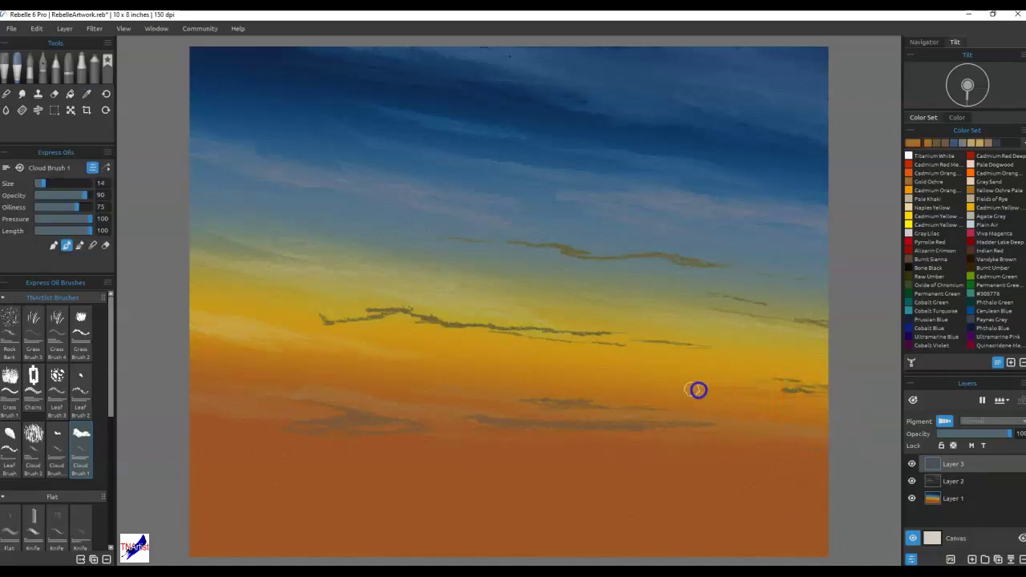
left_click_drag(826, 371, 744, 369)
left_click(801, 371, "alt")
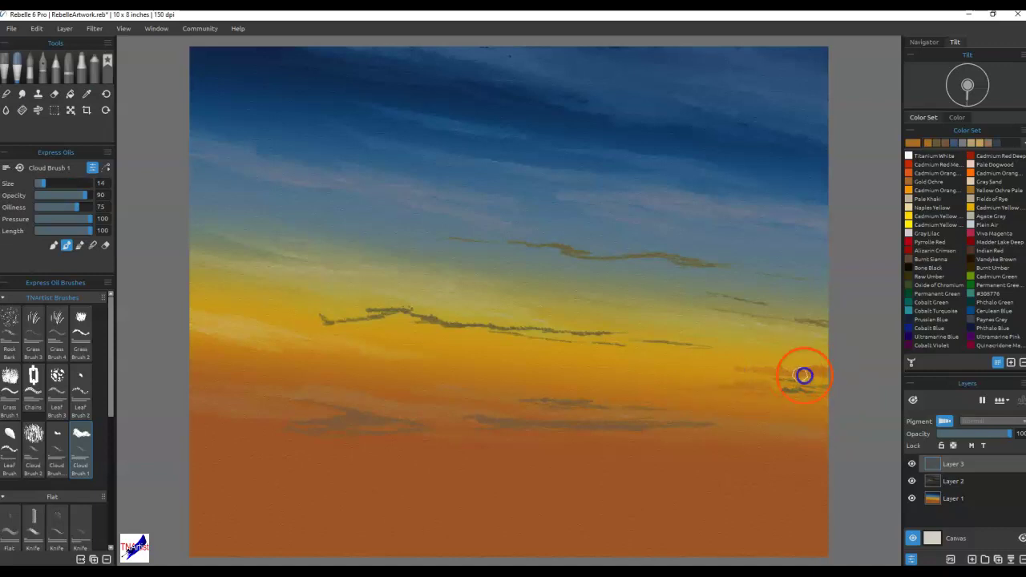
left_click_drag(735, 371, 591, 367)
left_click(284, 348, "alt")
mouse_move(806, 383)
left_mouse_down()
mouse_move(698, 403)
mouse_move(436, 389)
left_mouse_up()
- Paint orange cloud streaks on the left along the lower edge of the yellow band
left_click(224, 329, "alt")
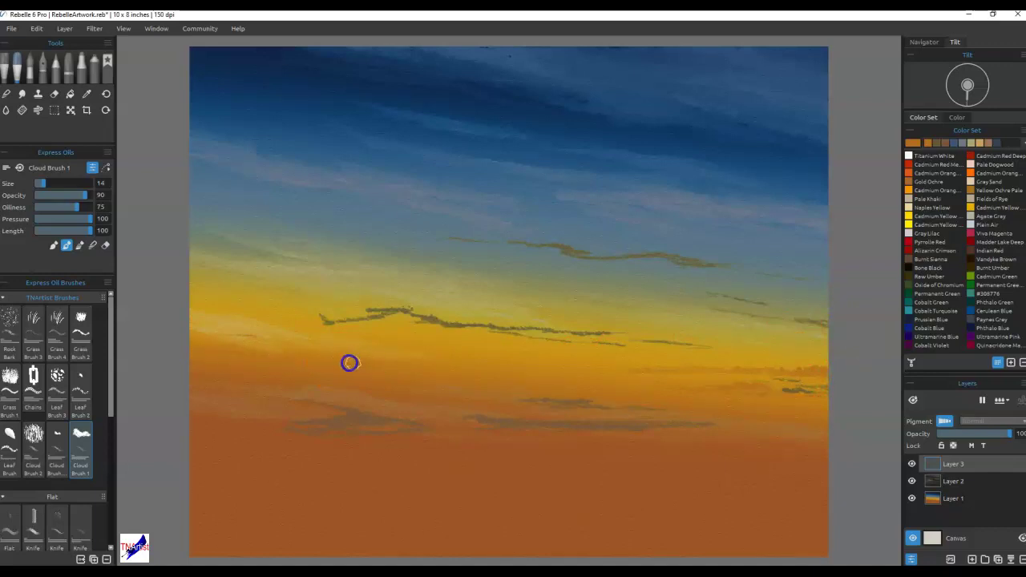
left_click_drag(425, 371, 363, 369)
left_click_drag(399, 365, 370, 359)
left_click_drag(298, 356, 230, 353)
left_click_drag(345, 352, 199, 351)
left_click(703, 334)
left_click(786, 319)
left_click_drag(616, 323, 596, 320)
left_click(304, 300)
left_click(454, 334)
- Sample the yellow at the right of the sky and mix it into a darker, muted tan brown
left_click(730, 355, "alt")
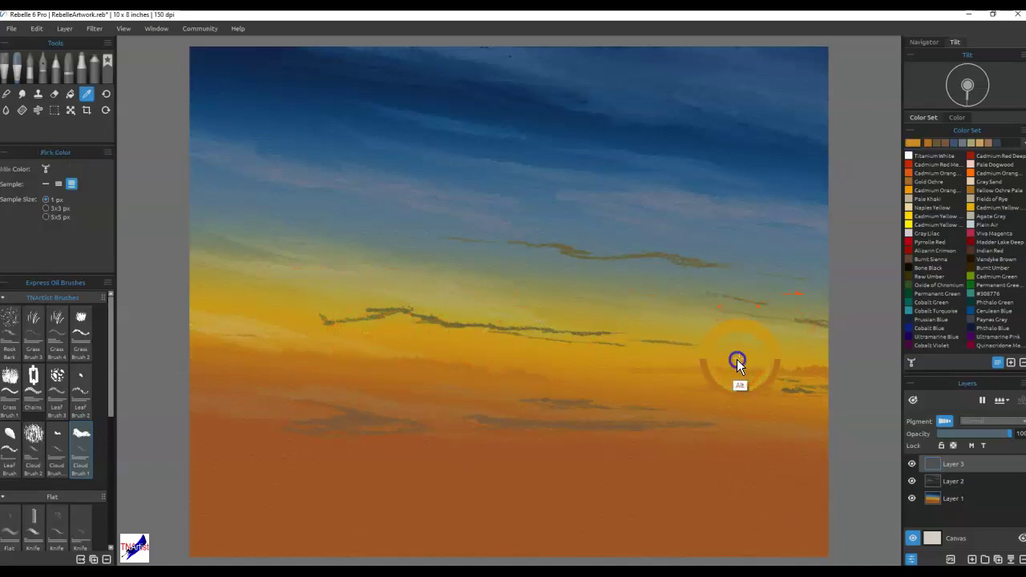
left_click(801, 330)
double_click(927, 144)
left_click_drag(607, 243, 611, 239)
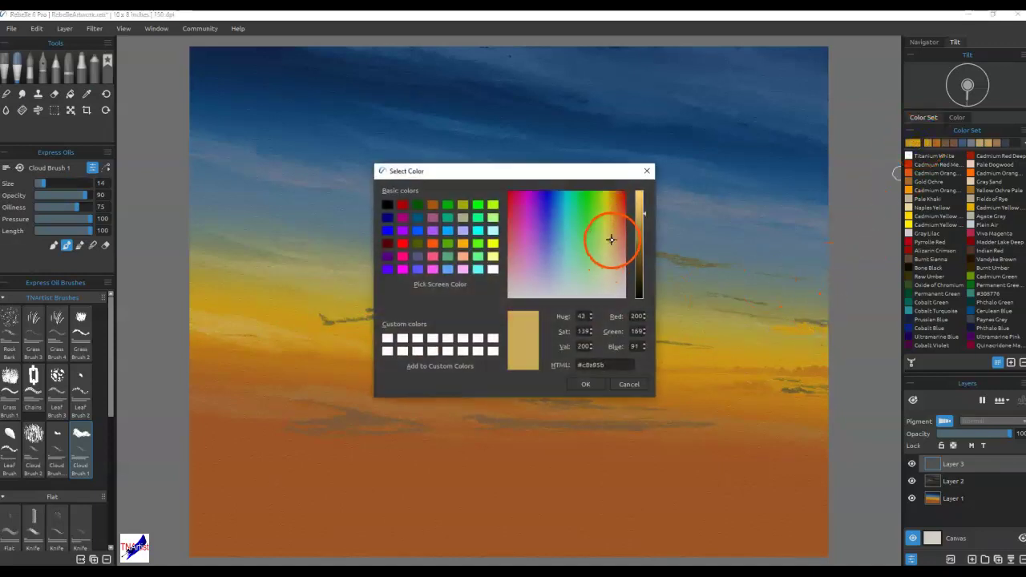
left_click(639, 245)
left_click(585, 384)
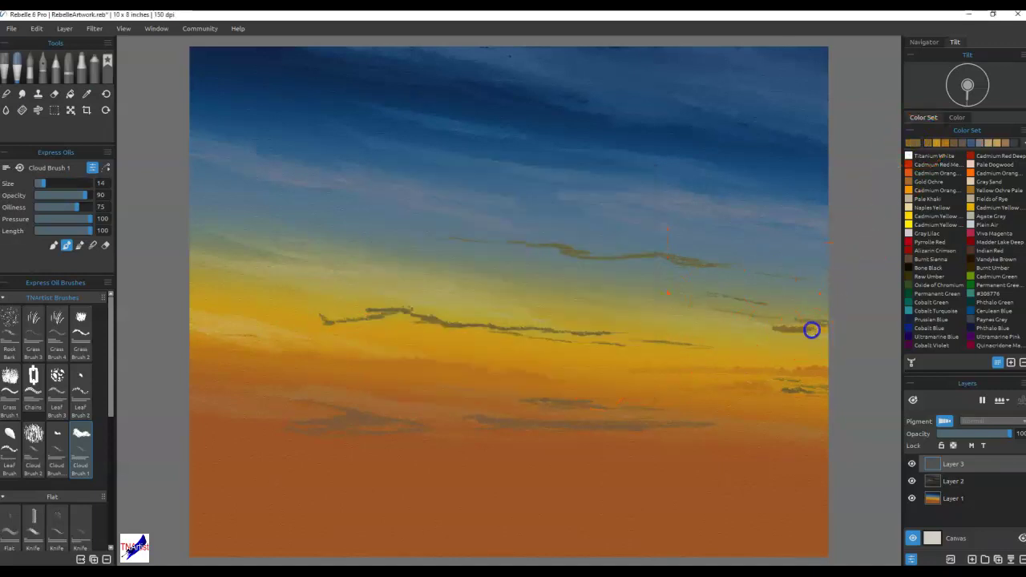
- Paint tan-brown clouds on the right of the yellow band and along its upper left edge
mouse_move(729, 324)
left_mouse_down()
mouse_move(785, 327)
mouse_move(655, 318)
mouse_move(750, 321)
mouse_move(658, 304)
left_mouse_up()
mouse_move(344, 272)
left_mouse_down()
mouse_move(450, 280)
mouse_move(278, 267)
mouse_move(550, 289)
left_mouse_up()
left_click_drag(395, 319, 395, 319)
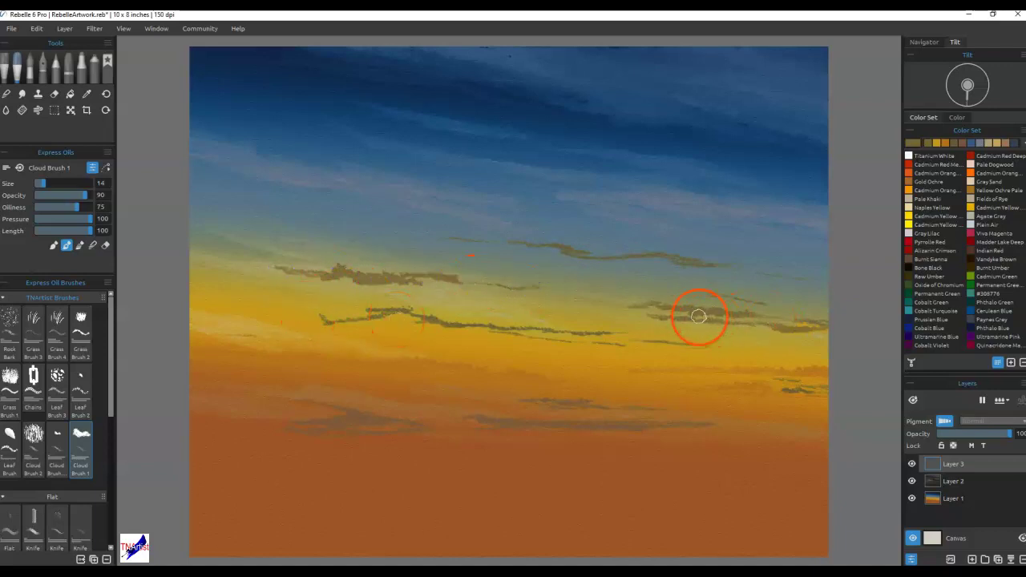
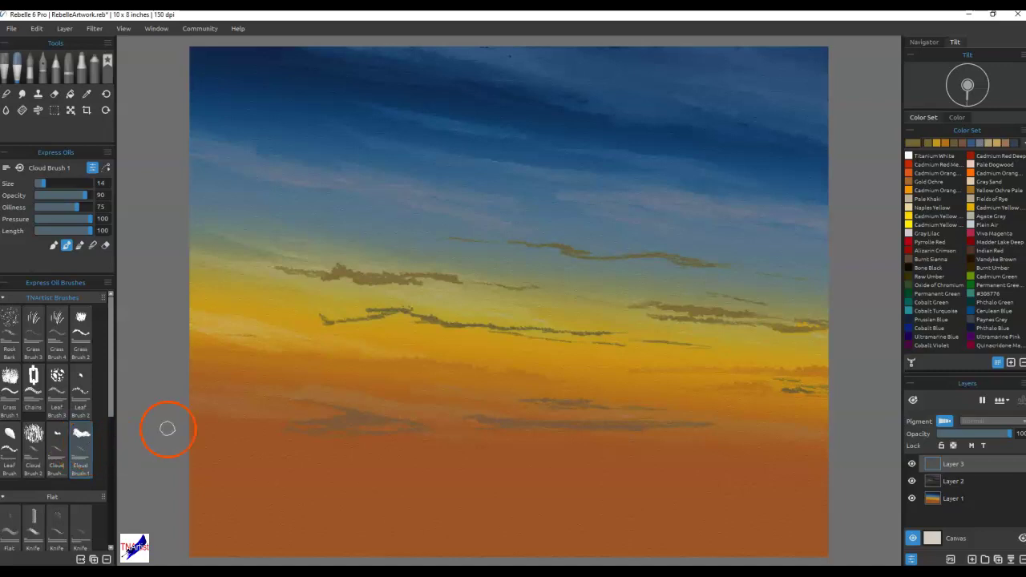
- Blend the grey-brown clouds in the orange band and at the right edge using Cloud Brush 2 at size 14 in blend mode
left_click(34, 437)
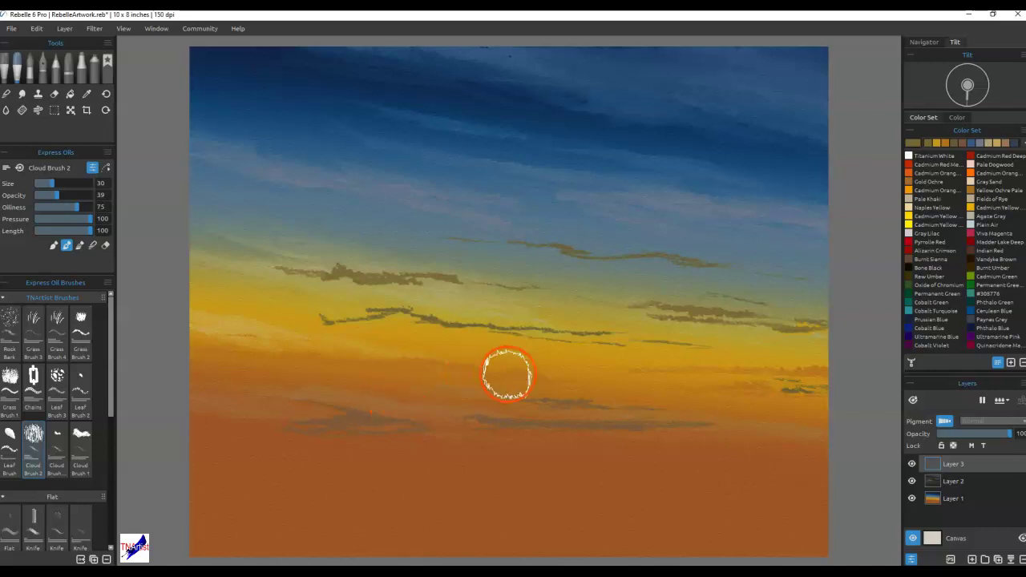
key("bracketleft")
key("bracketleft")
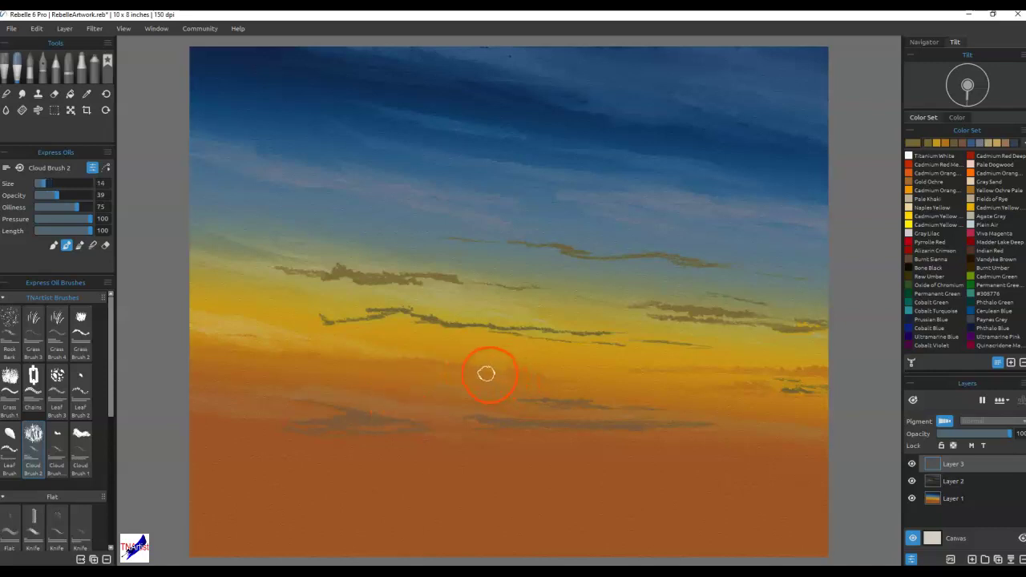
left_click(92, 246)
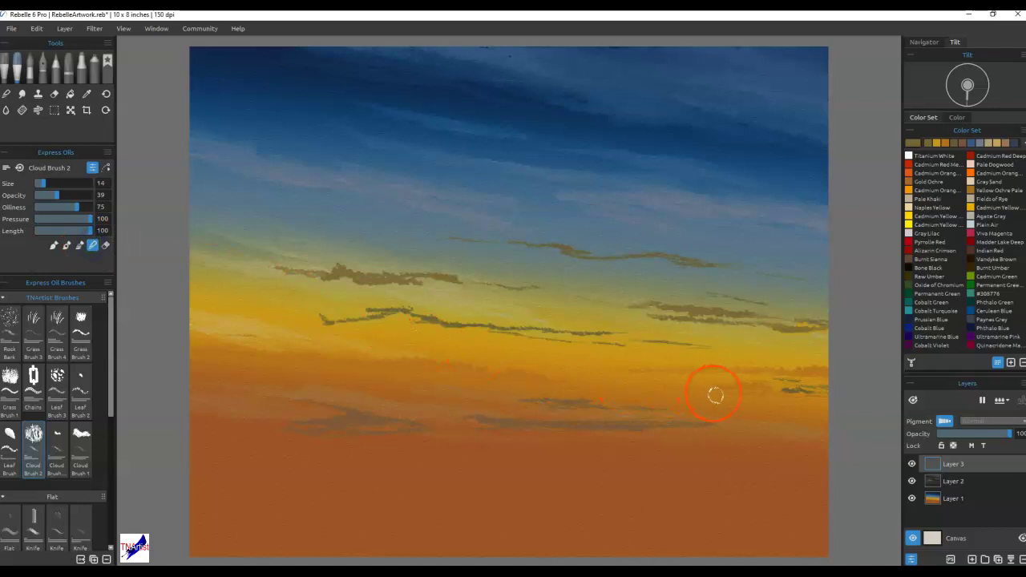
mouse_move(626, 419)
left_mouse_down()
mouse_move(617, 423)
mouse_move(713, 422)
left_mouse_up()
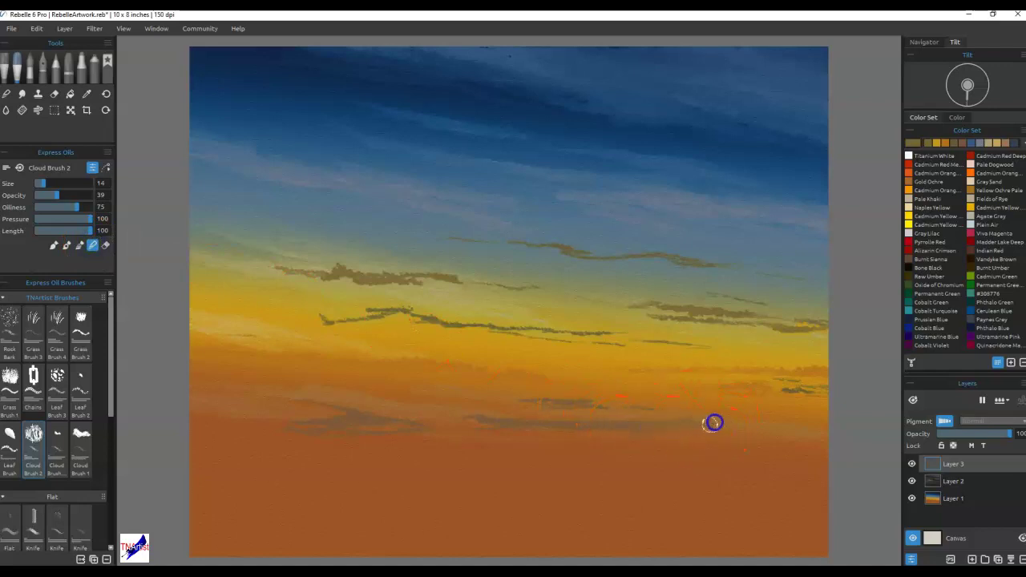
mouse_move(588, 426)
left_mouse_down()
mouse_move(608, 432)
mouse_move(595, 415)
mouse_move(601, 394)
mouse_move(585, 395)
mouse_move(647, 390)
mouse_move(547, 406)
mouse_move(630, 389)
mouse_move(656, 365)
mouse_move(596, 423)
mouse_move(634, 423)
left_mouse_up()
mouse_move(280, 434)
left_mouse_down()
mouse_move(366, 410)
mouse_move(304, 403)
left_mouse_up()
left_click_drag(487, 404, 639, 420)
mouse_move(812, 395)
left_mouse_down()
mouse_move(801, 401)
mouse_move(804, 426)
left_mouse_up()
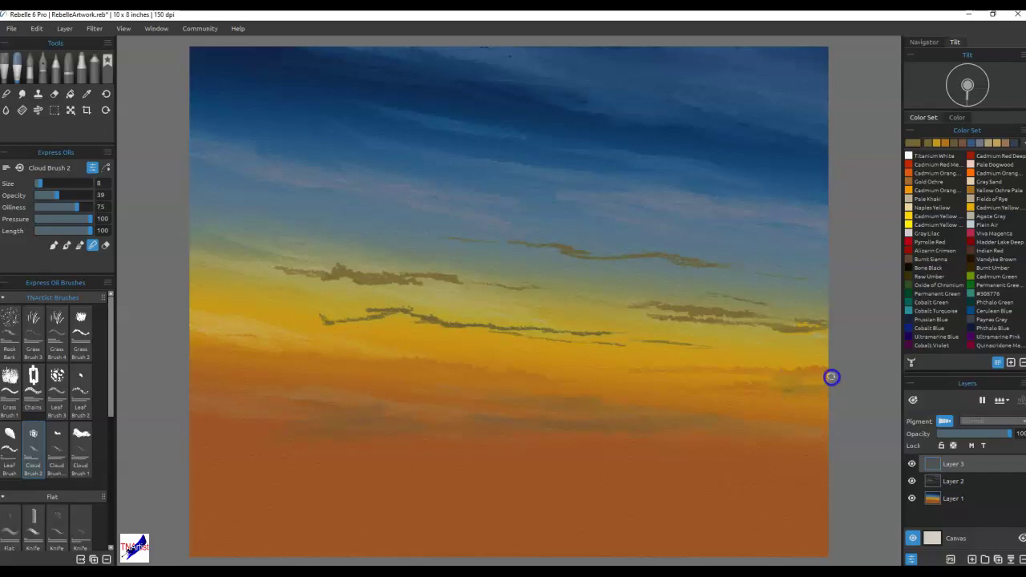
- Blend the orange cloud streaks along the lower edge of the yellow band with the brush at size 8
mouse_move(764, 378)
left_mouse_down()
mouse_move(827, 370)
mouse_move(741, 372)
mouse_move(777, 382)
left_mouse_up()
left_click_drag(576, 377, 738, 382)
left_click_drag(627, 387, 703, 392)
mouse_move(617, 387)
left_mouse_down()
mouse_move(430, 378)
mouse_move(392, 372)
mouse_move(393, 363)
mouse_move(193, 354)
left_mouse_up()
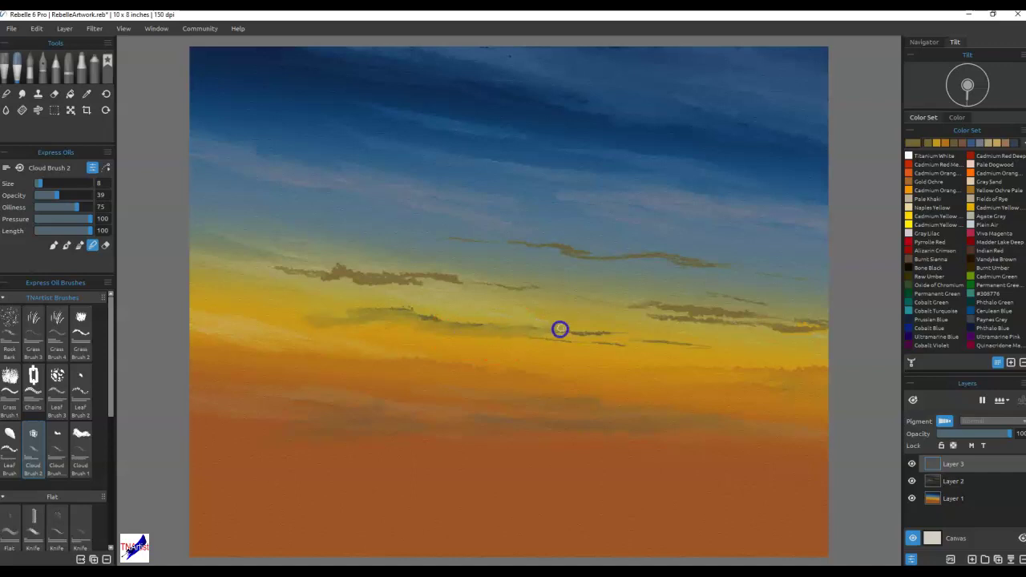
- Blend the long thin olive-brown cloud across the middle of the yellow band into the sky
left_click(604, 332)
mouse_move(552, 339)
left_mouse_down()
mouse_move(609, 338)
mouse_move(633, 320)
mouse_move(606, 343)
mouse_move(553, 345)
left_mouse_up()
left_click_drag(659, 341, 680, 346)
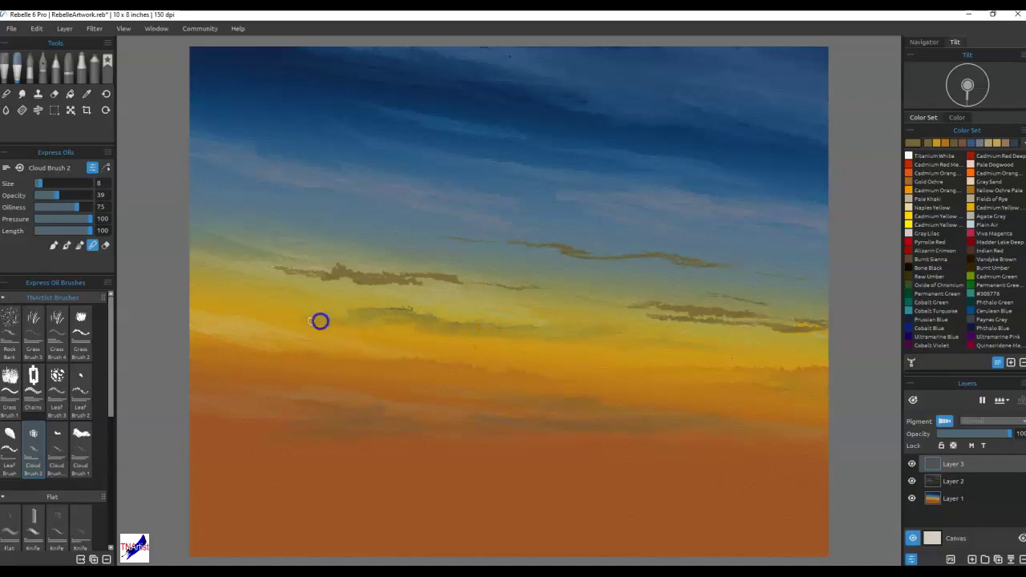
left_click_drag(355, 321, 392, 311)
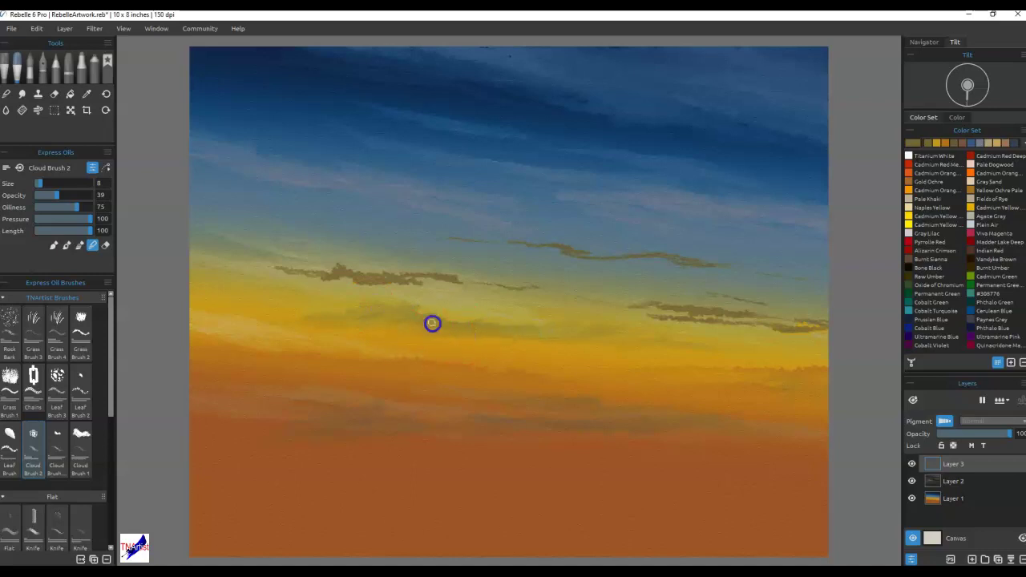
left_click_drag(358, 313, 233, 320)
- Soften the tan-brown cloud along the upper left edge of the yellow band
left_click_drag(437, 280, 519, 287)
mouse_move(409, 283)
left_mouse_down()
mouse_move(350, 286)
mouse_move(378, 289)
left_mouse_up()
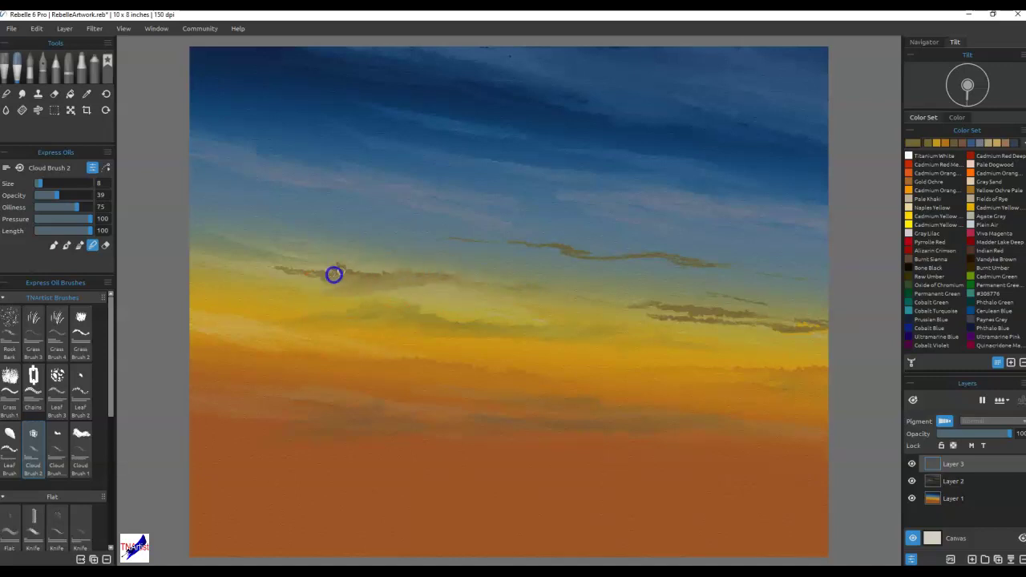
mouse_move(333, 275)
left_mouse_down()
mouse_move(293, 293)
mouse_move(441, 287)
mouse_move(337, 269)
left_mouse_up()
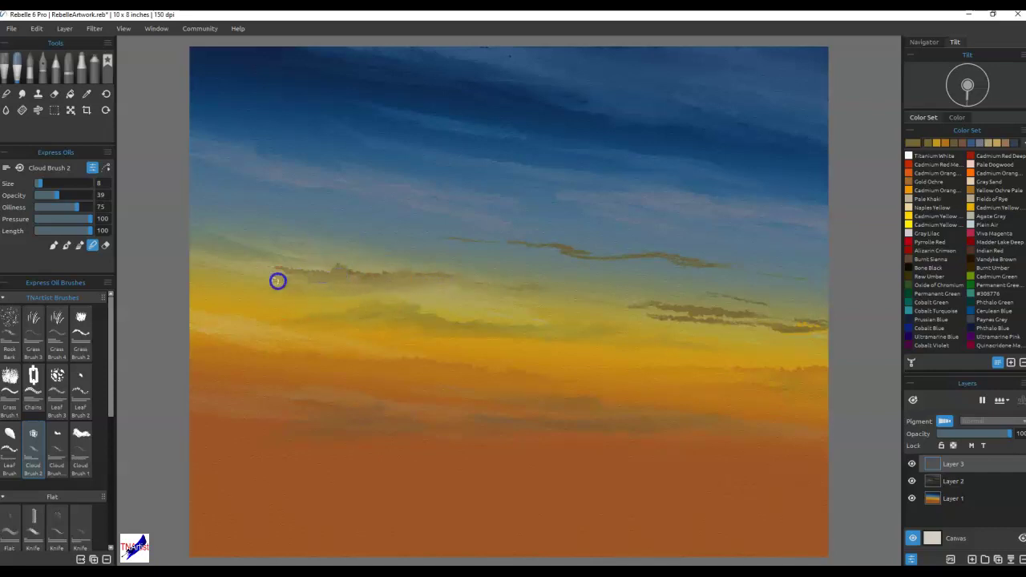
mouse_move(311, 277)
left_mouse_down()
mouse_move(254, 272)
mouse_move(336, 262)
mouse_move(303, 276)
mouse_move(393, 275)
left_mouse_up()
- Blend the thin cloud in the blue-to-yellow transition and the tan-brown clouds on the right of the yellow band
left_click(695, 254)
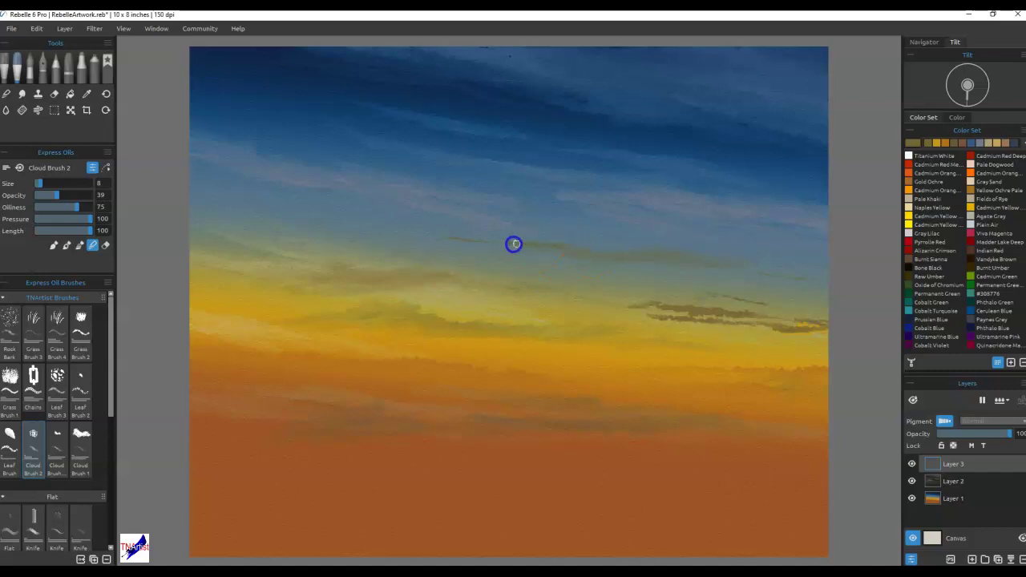
left_click(659, 300)
left_click(670, 304)
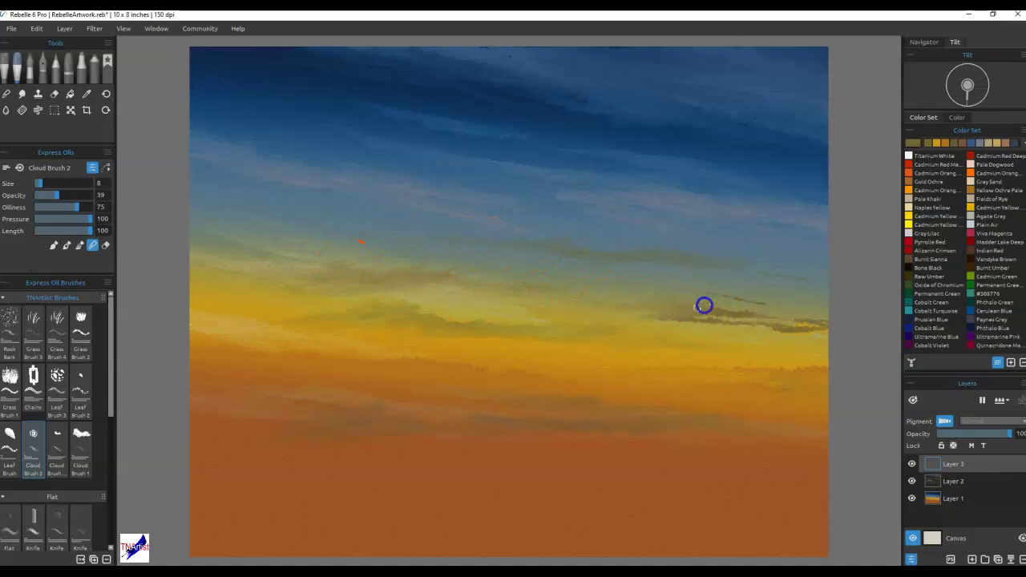
left_click(632, 318)
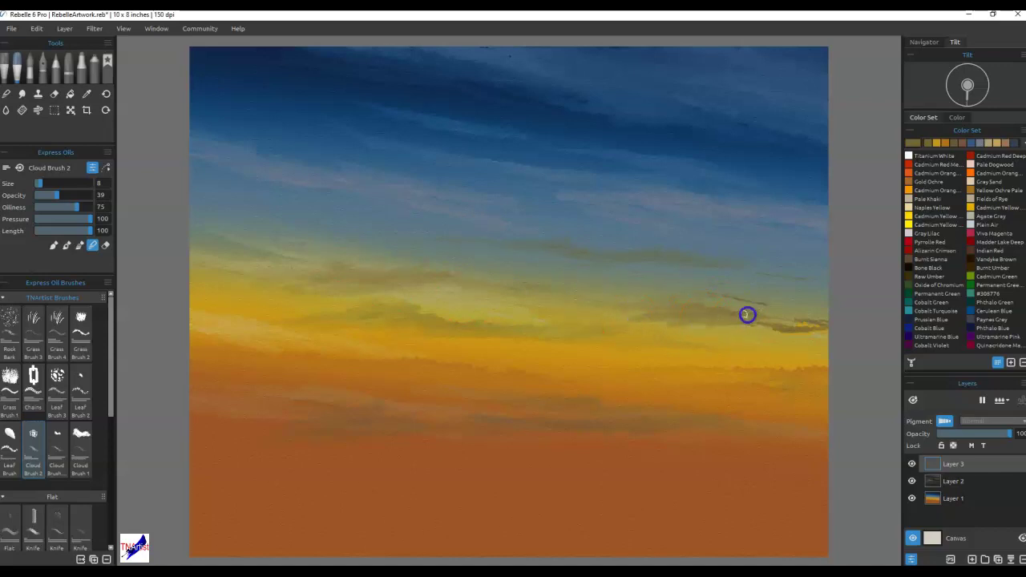
left_click(819, 327)
left_click(815, 327)
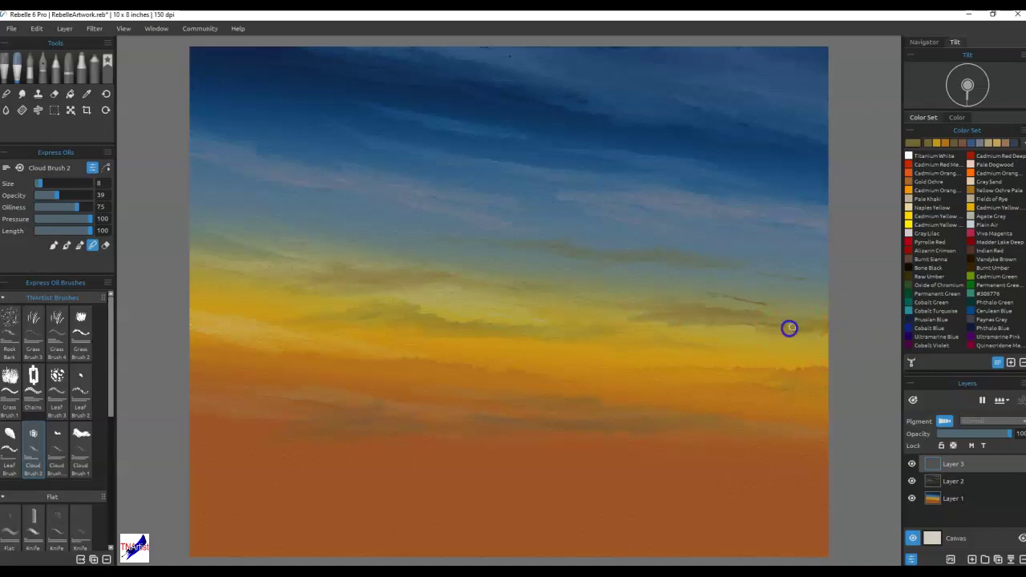
- Smooth the undersides of the blended clouds across the yellow band, enlarging the brush to size 14
left_click_drag(740, 327, 794, 339)
left_click(664, 309)
left_click(515, 331)
left_click(570, 334)
left_click(725, 338)
key("]")
left_click(578, 338)
left_click_drag(473, 347, 545, 332)
left_click_drag(445, 338, 500, 331)
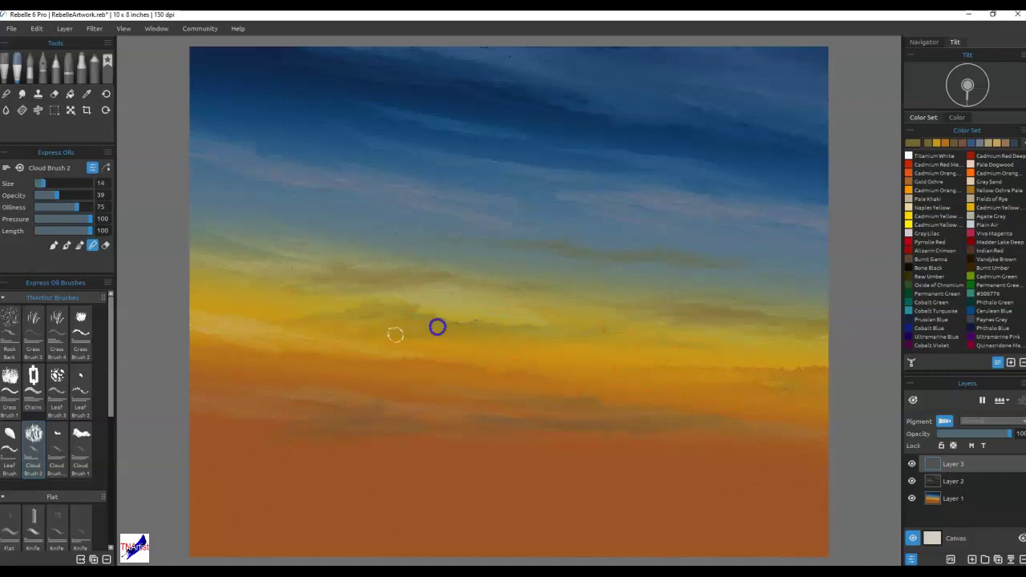
mouse_move(361, 319)
left_mouse_down()
mouse_move(215, 318)
mouse_move(362, 330)
left_mouse_up()
- Soften the cloud edges along the blue-to-yellow transition and down into the yellow band at brush size 14
left_click_drag(671, 260, 552, 265)
left_click(666, 251)
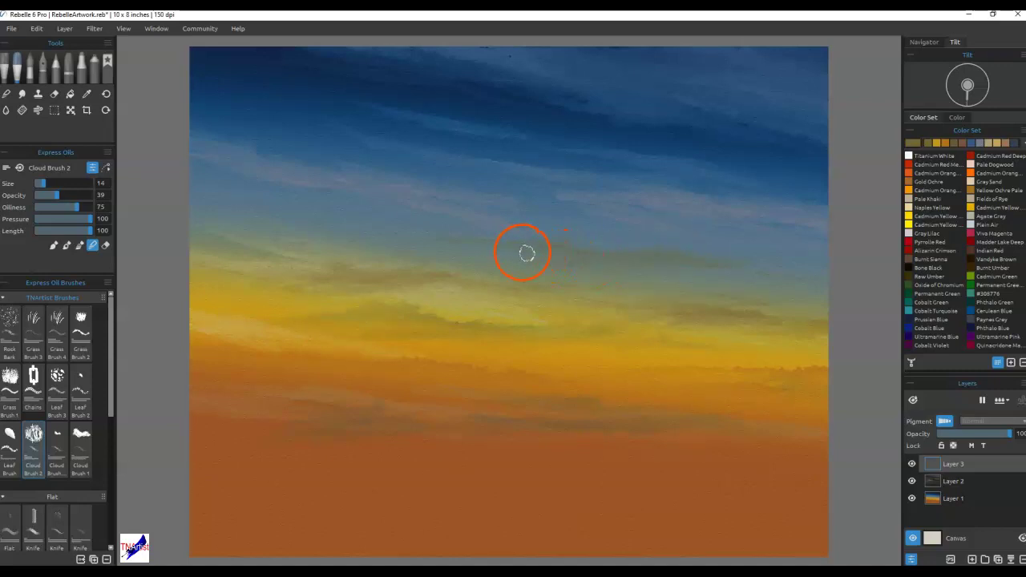
left_click_drag(599, 258, 428, 240)
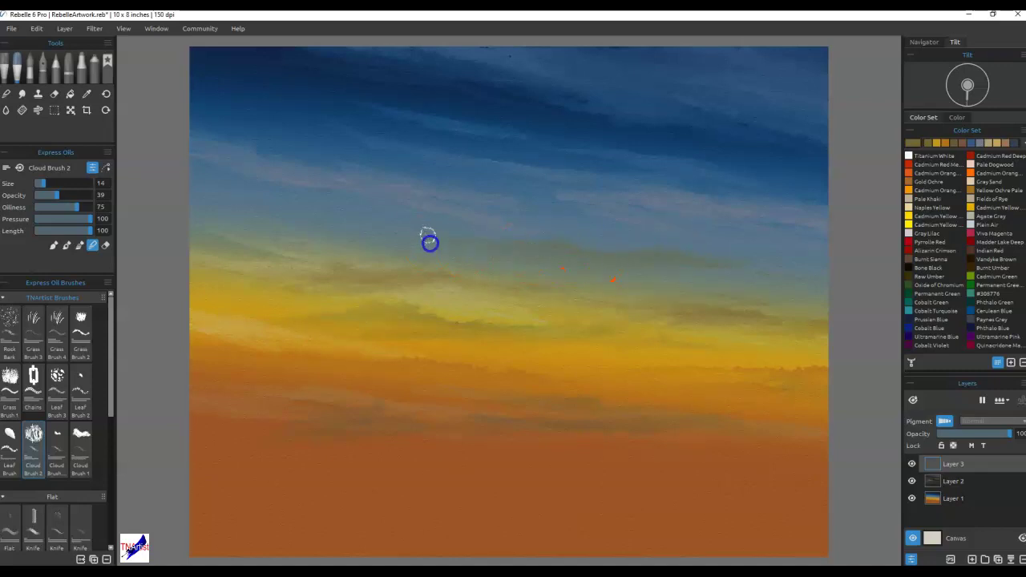
mouse_move(337, 265)
left_mouse_down()
mouse_move(298, 281)
mouse_move(247, 281)
mouse_move(344, 281)
mouse_move(259, 288)
mouse_move(291, 286)
left_mouse_up()
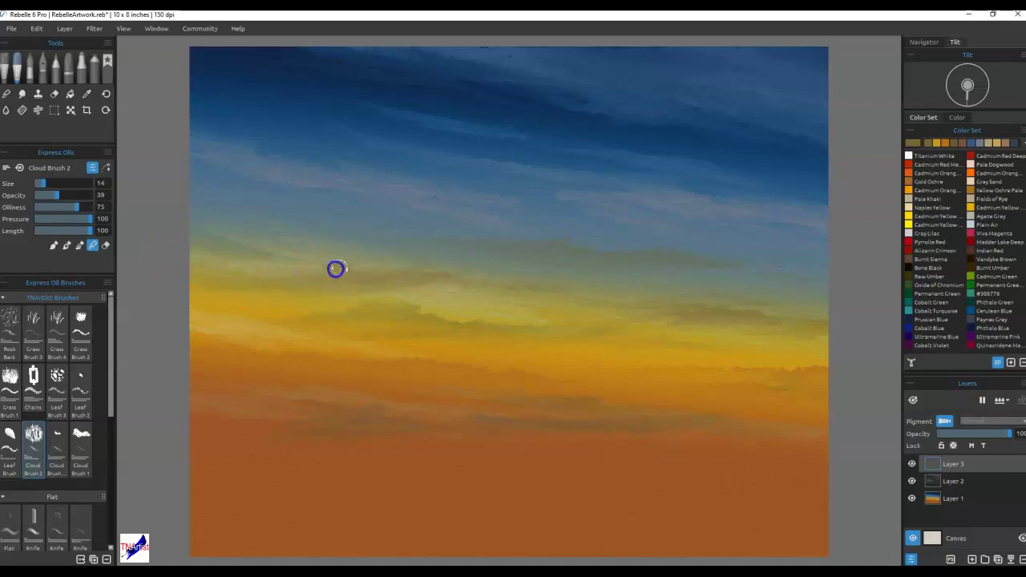
mouse_move(561, 310)
left_mouse_down()
mouse_move(580, 277)
mouse_move(629, 251)
left_mouse_up()
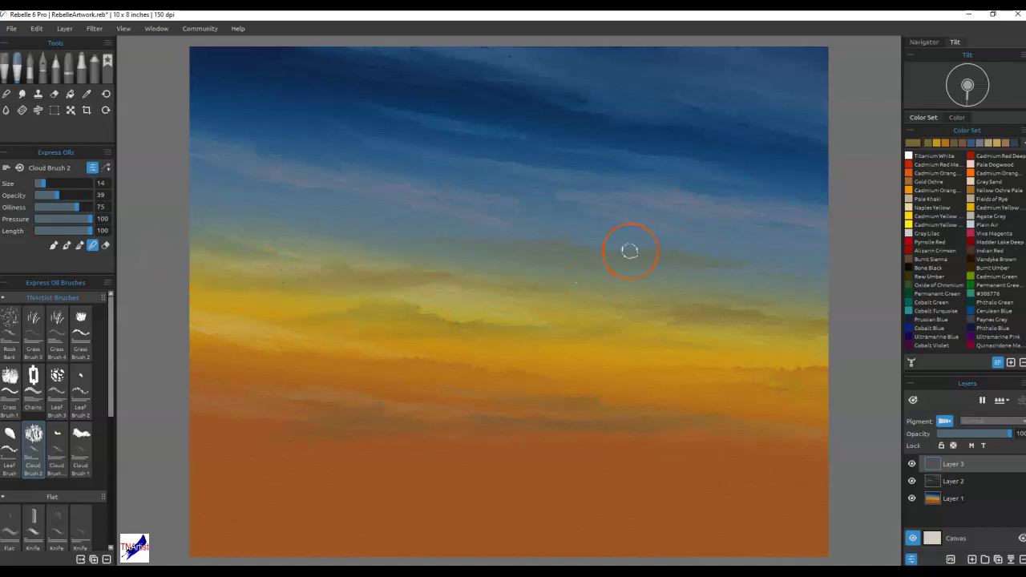
mouse_move(793, 206)
left_mouse_down()
mouse_move(791, 193)
mouse_move(700, 351)
mouse_move(723, 358)
mouse_move(744, 480)
mouse_move(751, 465)
mouse_move(660, 449)
mouse_move(501, 378)
mouse_move(553, 379)
mouse_move(479, 364)
mouse_move(377, 365)
left_mouse_up()
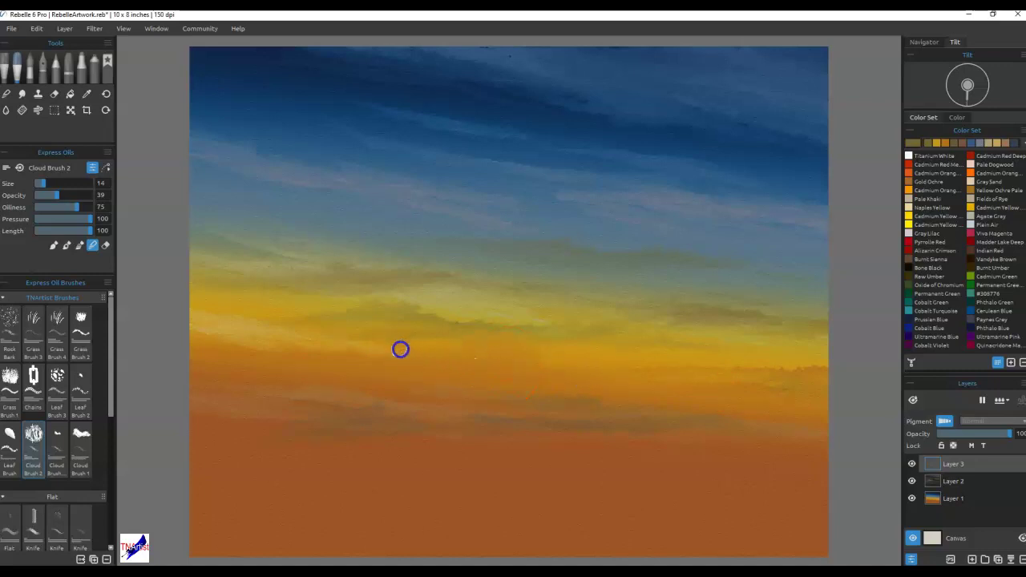
- Blend the remaining cloud marks on the right of the yellow-to-orange transition
left_click(97, 377)
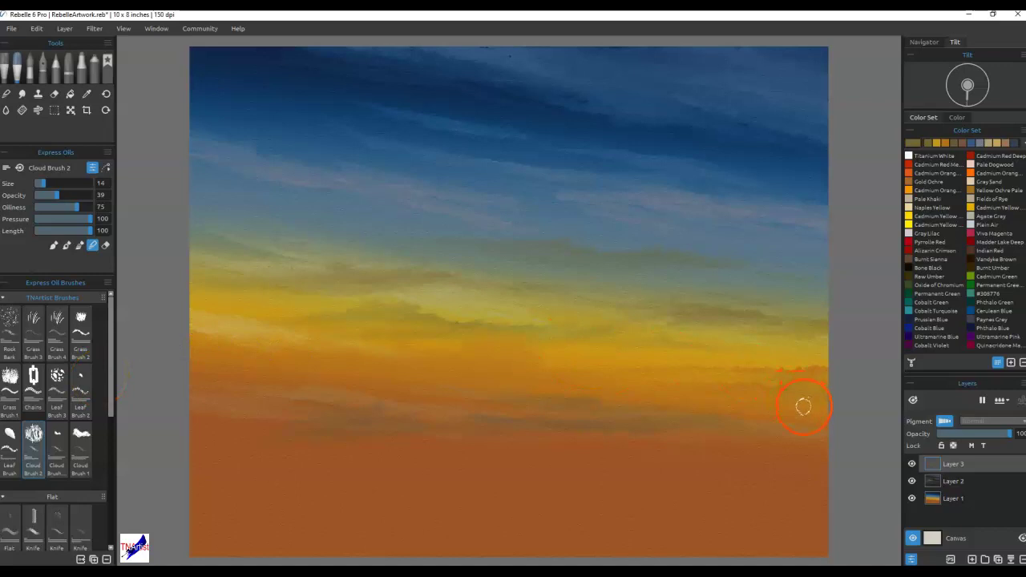
left_click_drag(830, 382, 807, 371)
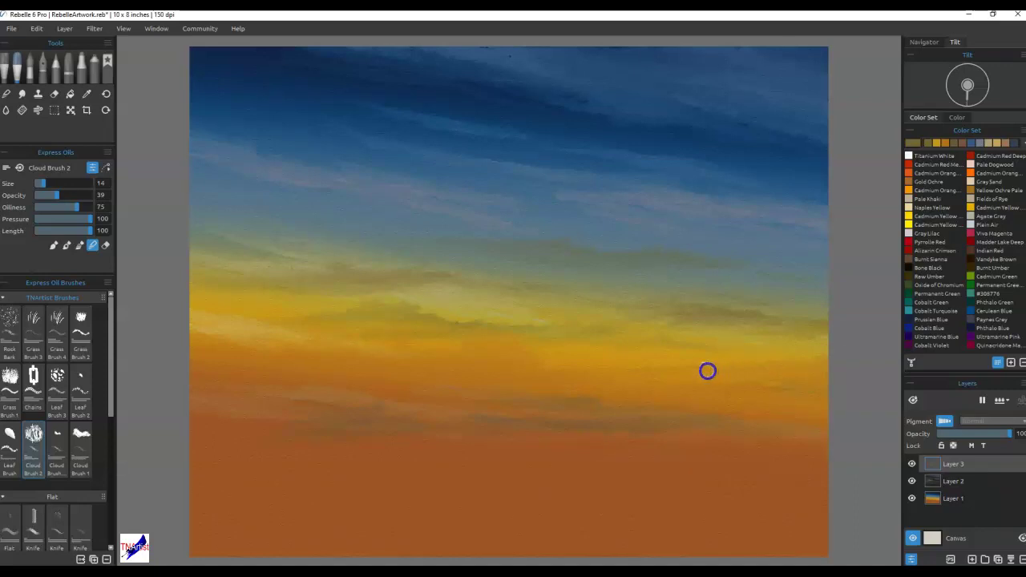
mouse_move(619, 375)
left_mouse_down()
mouse_move(813, 390)
mouse_move(642, 387)
mouse_move(710, 375)
mouse_move(578, 420)
mouse_move(428, 429)
mouse_move(619, 433)
left_mouse_up()
left_click(779, 335)
left_click(908, 159)
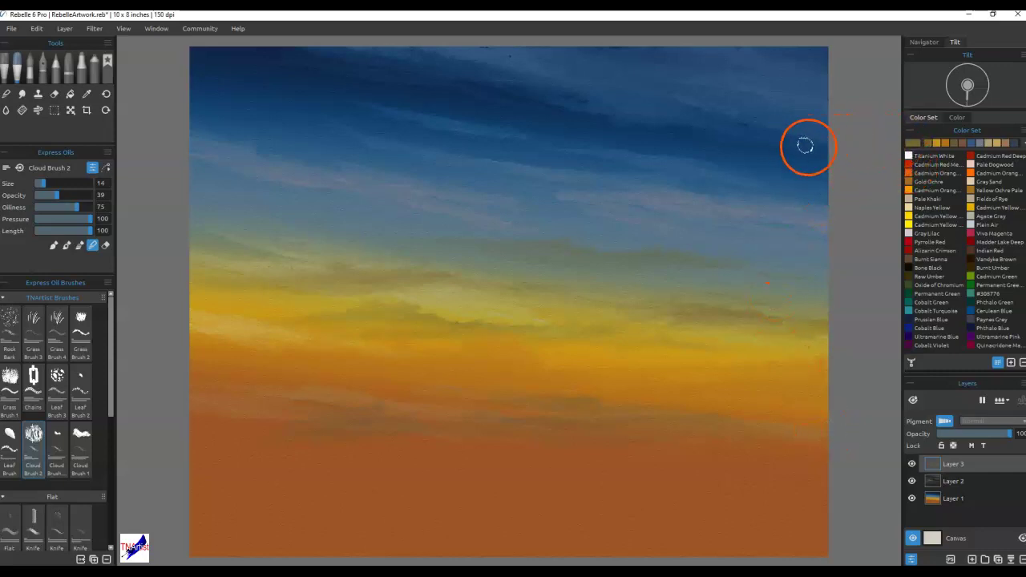
left_click(989, 143)
double_click(938, 144)
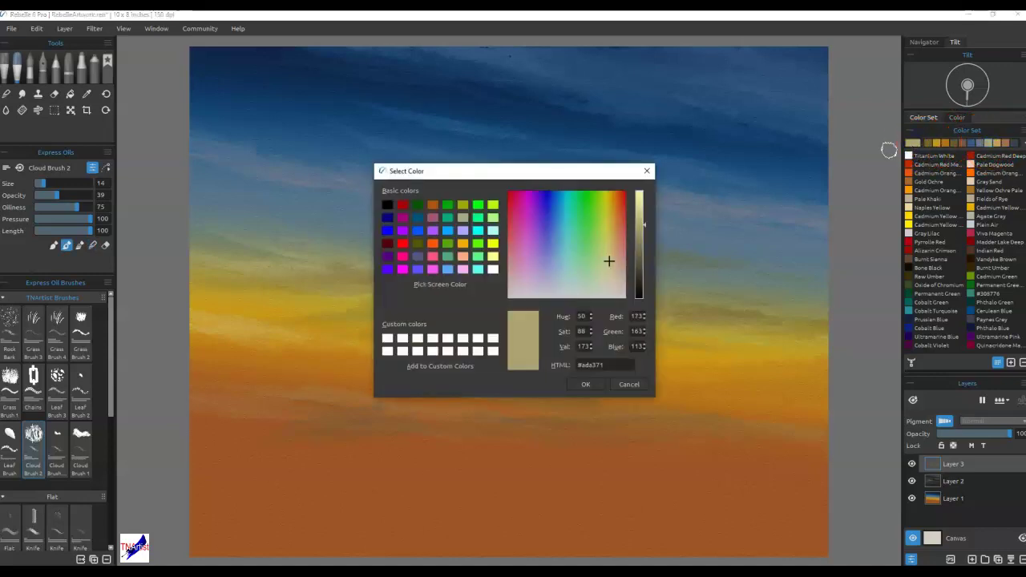
left_click(630, 384)
right_click(1008, 143)
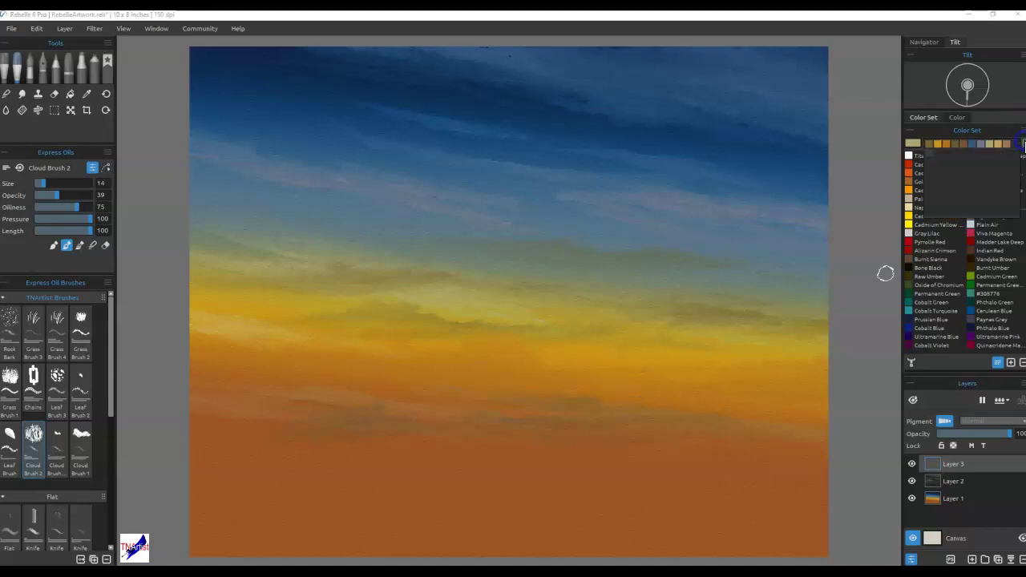
- Pick the recent blue-grey colour and adjust it to a lighter, less saturated grey, #90919d
left_click(981, 144)
left_click(912, 143)
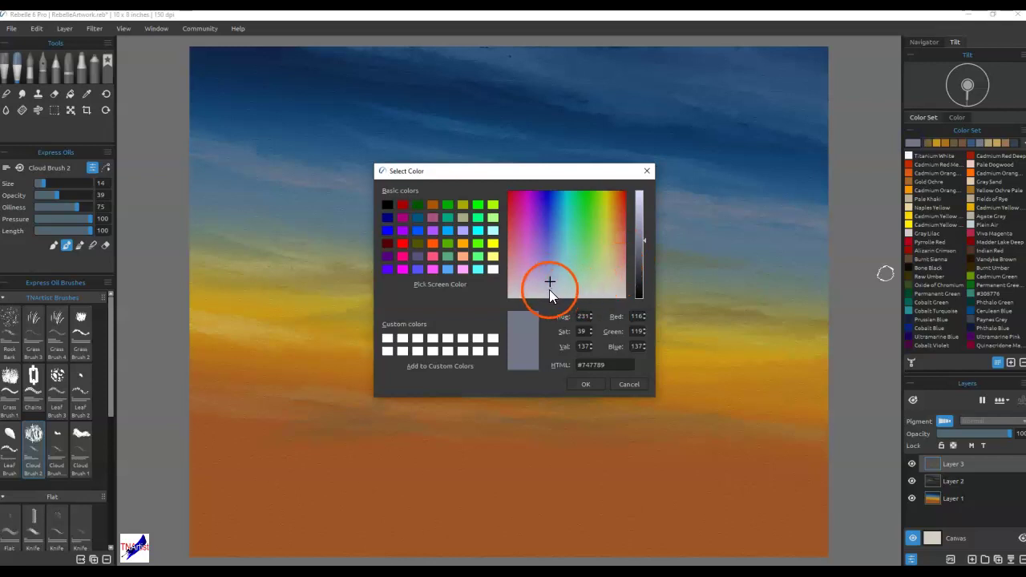
left_click(549, 290)
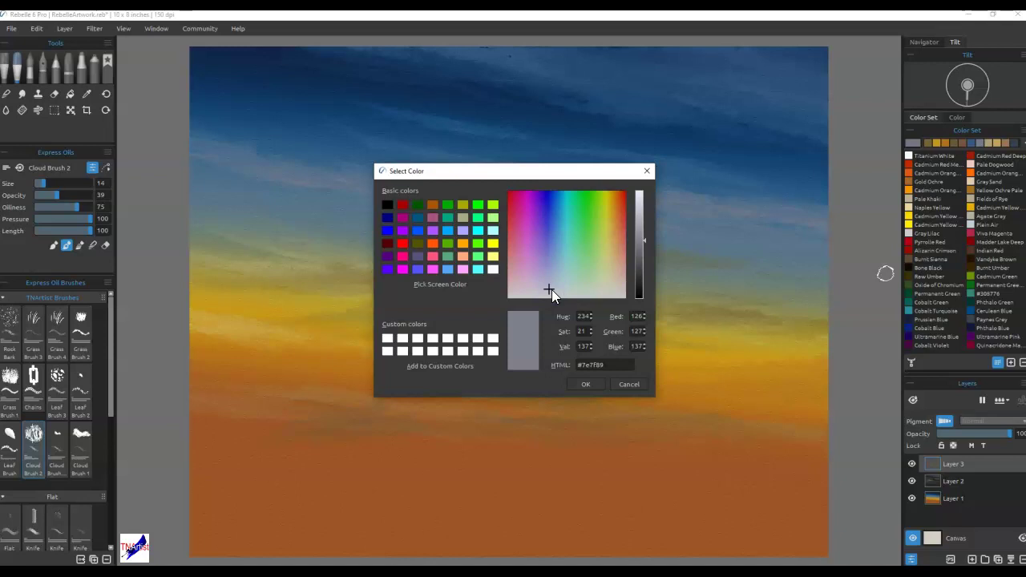
left_click(640, 232)
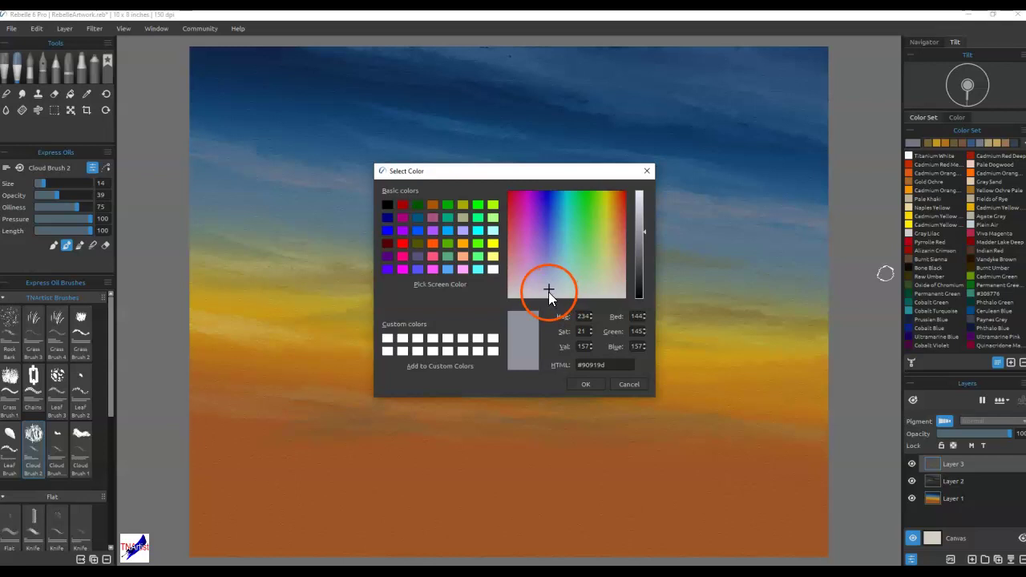
left_click(582, 387)
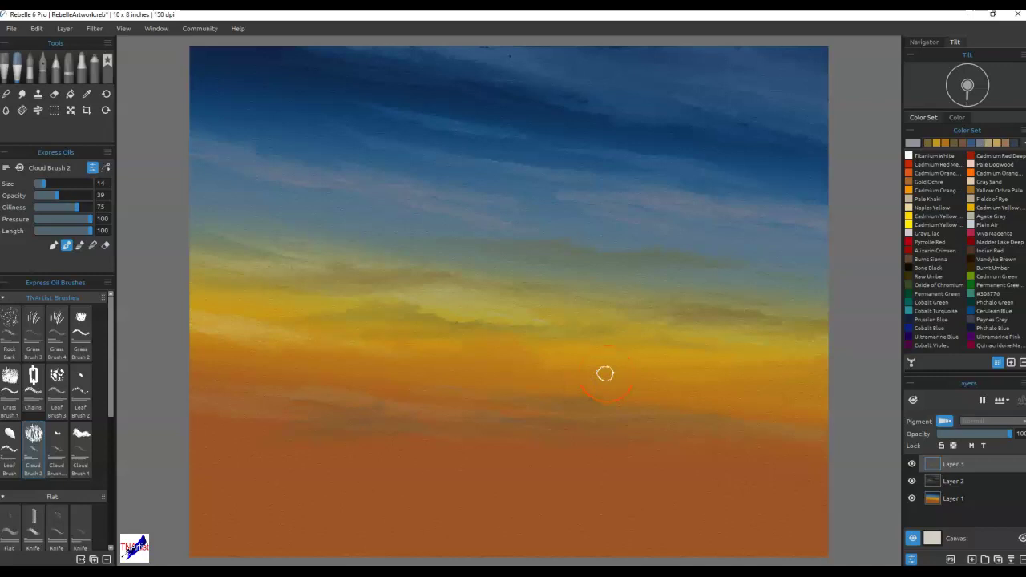
- Add a new layer and paint wispy light grey streaks in the dark blue upper sky with Cloud Brush 2
left_click(971, 559)
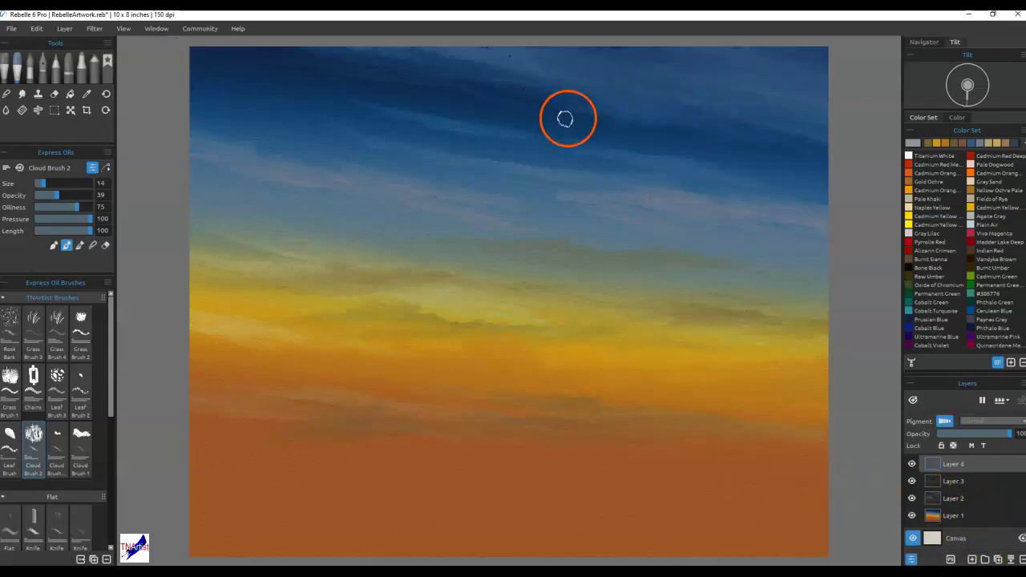
left_click_drag(565, 119, 560, 128)
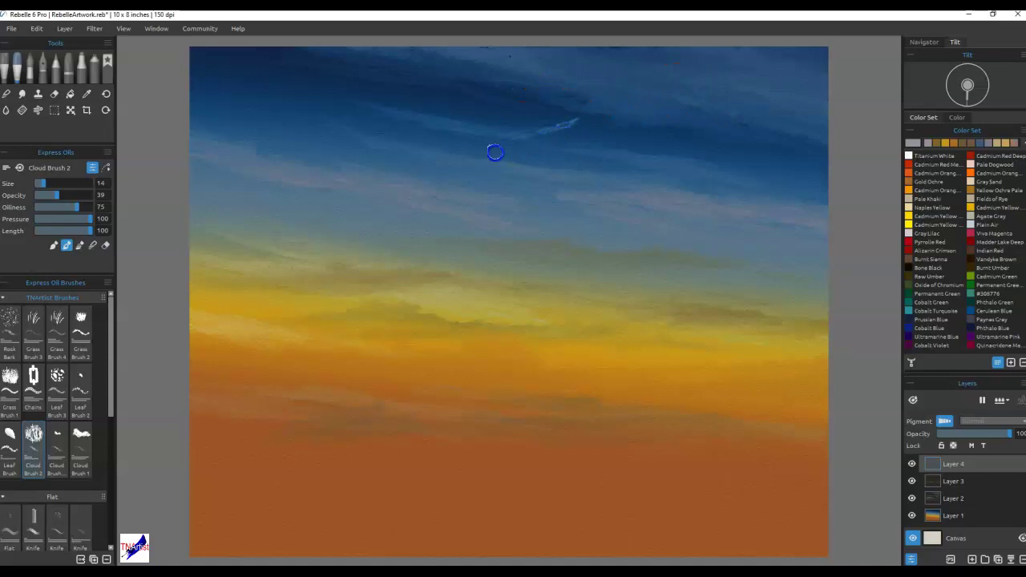
mouse_move(482, 151)
left_mouse_down()
mouse_move(563, 149)
mouse_move(519, 158)
left_mouse_up()
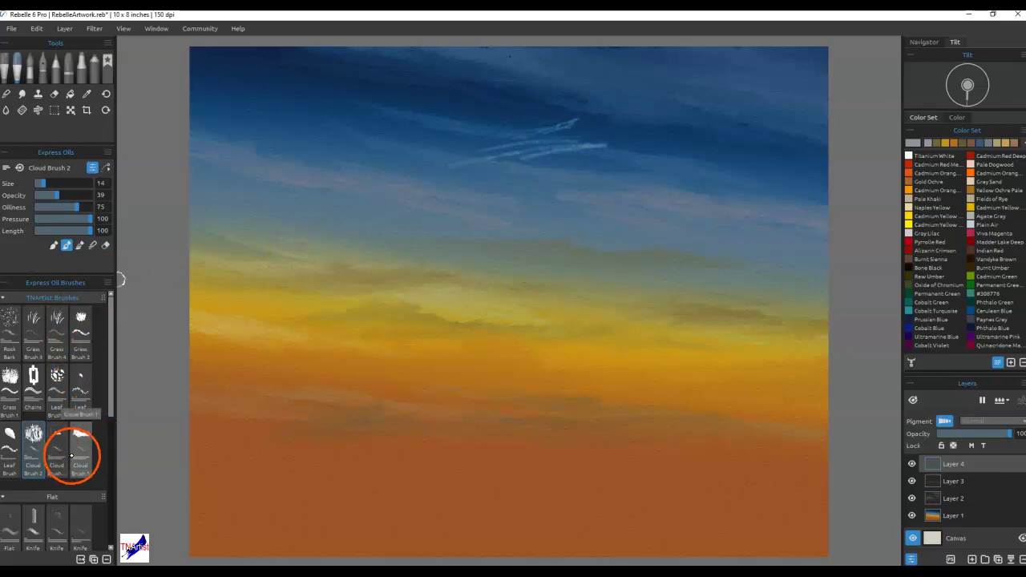
- Switch to the Knife Smooth 2 brush and paint broader light grey cloud strokes over and below the wispy streaks
scroll(107, 425, "down", 2)
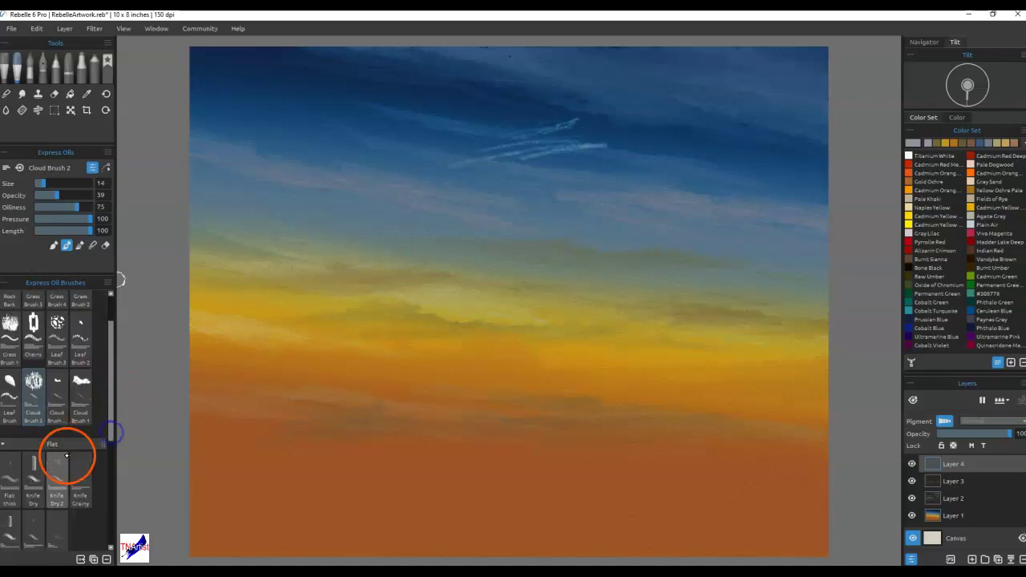
scroll(108, 460, "down", 3)
left_click(10, 473)
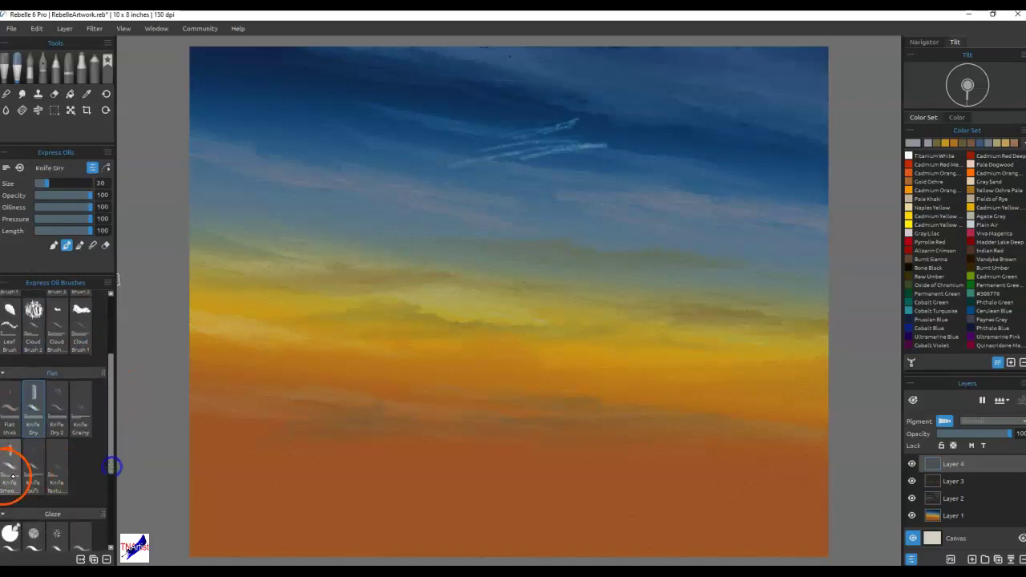
mouse_move(617, 133)
left_mouse_down()
mouse_move(580, 142)
mouse_move(621, 148)
mouse_move(551, 158)
mouse_move(607, 150)
mouse_move(429, 163)
left_mouse_up()
left_click_drag(556, 165, 586, 174)
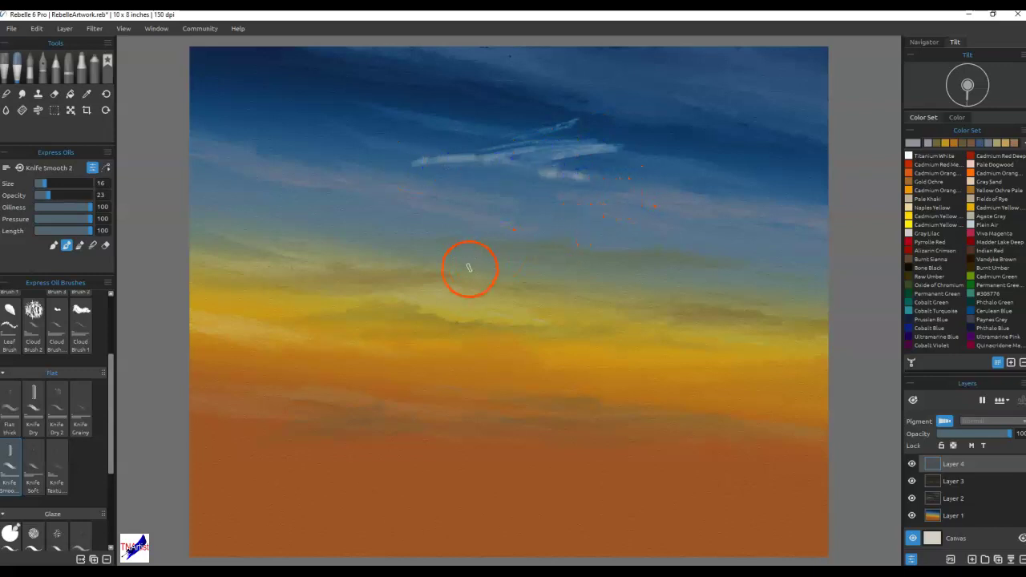
- Blend the light grey cloud strokes into the dark blue upper sky with Knife Smooth 2
key("m")
mouse_move(609, 166)
left_mouse_down()
mouse_move(539, 163)
mouse_move(540, 175)
mouse_move(615, 173)
mouse_move(605, 178)
mouse_move(517, 170)
mouse_move(617, 148)
mouse_move(465, 161)
mouse_move(529, 166)
mouse_move(469, 156)
mouse_move(357, 162)
mouse_move(523, 156)
mouse_move(484, 150)
mouse_move(572, 122)
left_mouse_up()
mouse_move(475, 138)
left_mouse_down()
mouse_move(583, 152)
mouse_move(577, 137)
mouse_move(587, 130)
left_mouse_up()
mouse_move(546, 135)
left_mouse_down()
mouse_move(582, 160)
mouse_move(618, 153)
mouse_move(584, 147)
left_mouse_up()
mouse_move(463, 164)
left_mouse_down()
mouse_move(542, 139)
mouse_move(378, 155)
left_mouse_up()
mouse_move(574, 139)
left_mouse_down()
mouse_move(593, 122)
mouse_move(543, 131)
mouse_move(621, 162)
mouse_move(527, 171)
mouse_move(585, 151)
mouse_move(478, 148)
mouse_move(572, 140)
mouse_move(339, 177)
left_mouse_up()
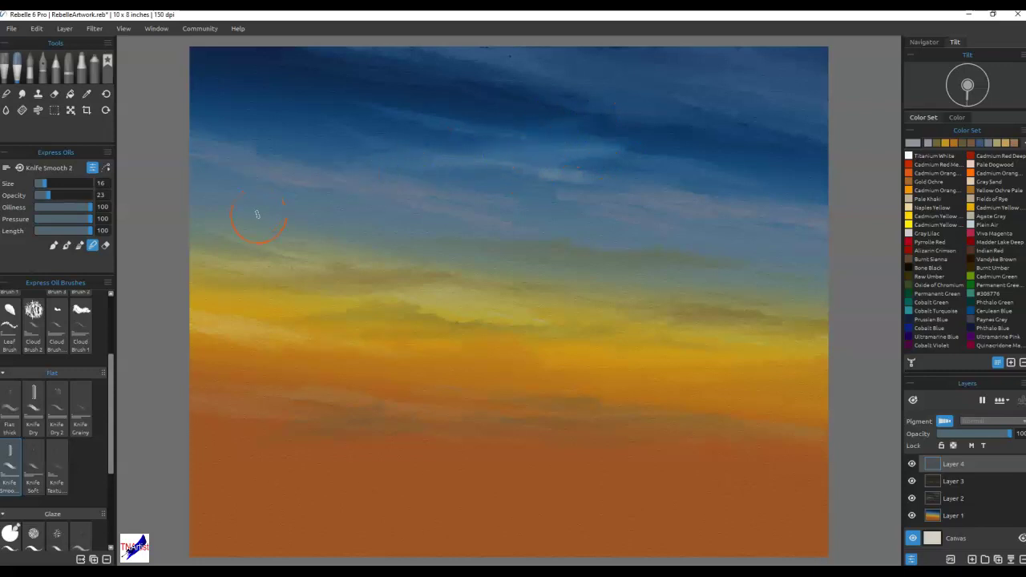
- Switch to Cloud Brush 1a at size 7 and paint feathery light grey cloud streaks right of centre in the blue sky
mouse_move(107, 389)
left_mouse_down()
mouse_move(110, 483)
mouse_move(115, 362)
left_mouse_up()
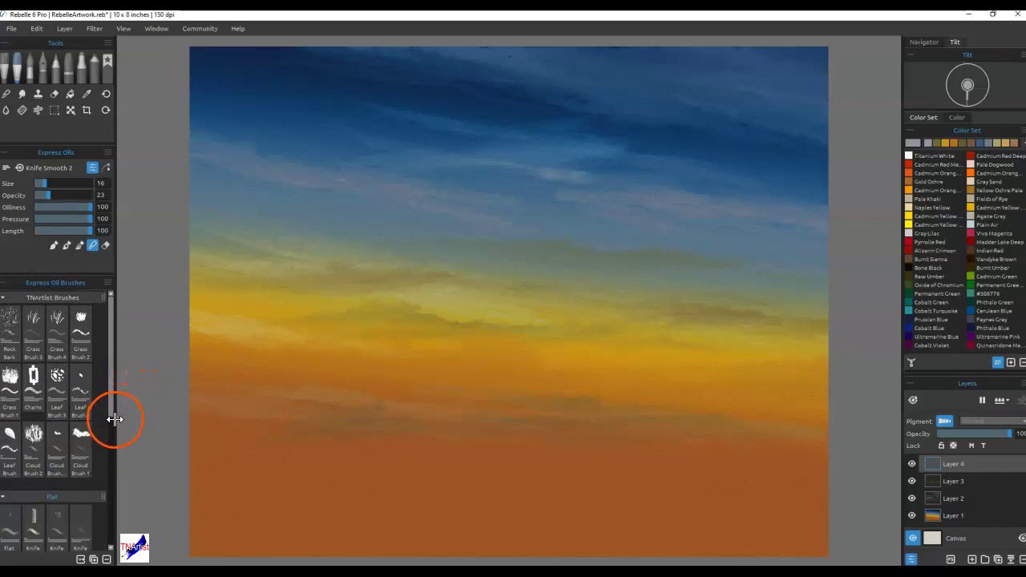
left_click(58, 445)
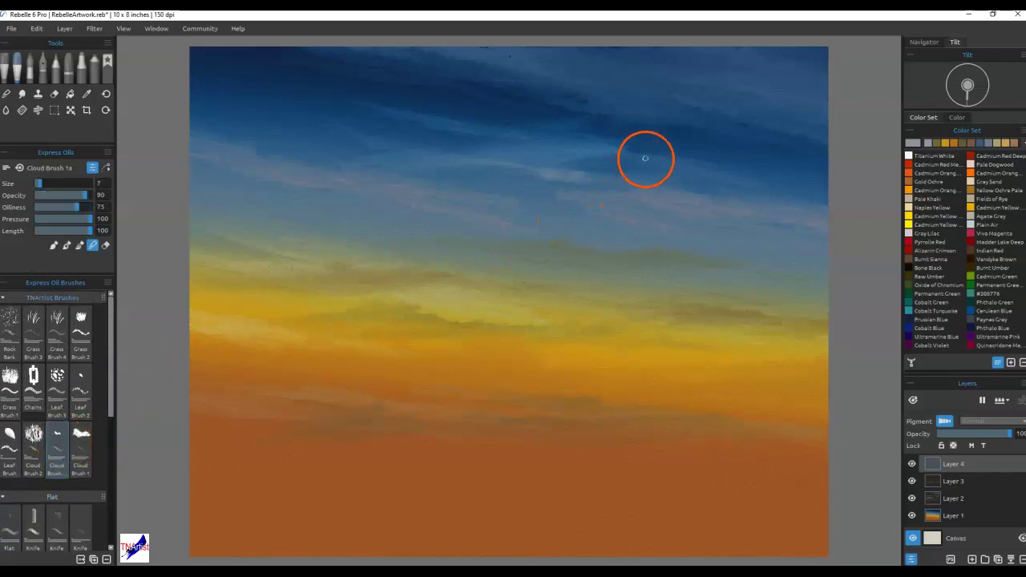
key("b")
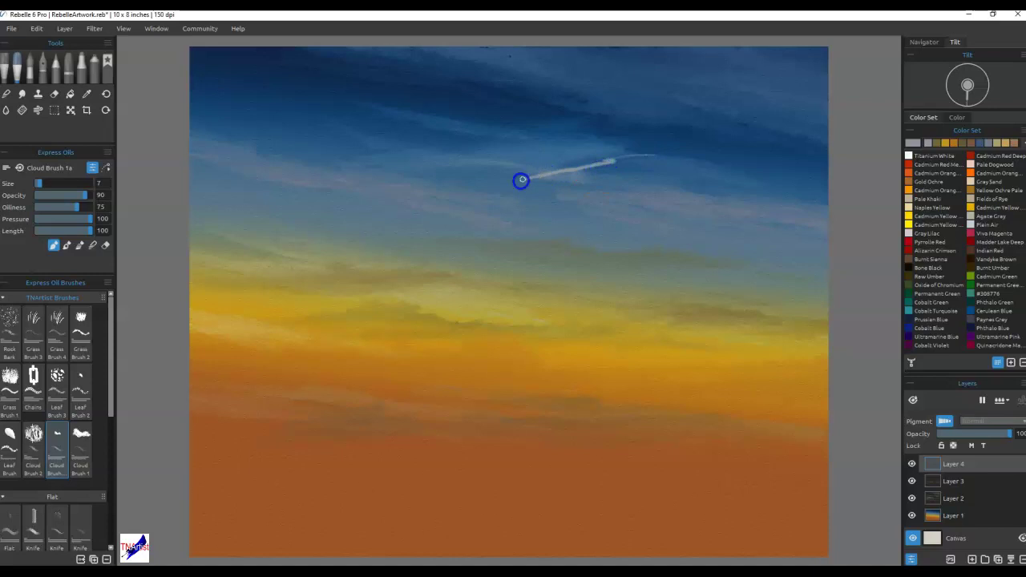
mouse_move(590, 168)
left_mouse_down()
mouse_move(616, 152)
mouse_move(596, 143)
mouse_move(606, 146)
mouse_move(559, 150)
mouse_move(569, 137)
mouse_move(518, 142)
mouse_move(530, 136)
mouse_move(499, 139)
mouse_move(533, 152)
mouse_move(492, 158)
left_mouse_up()
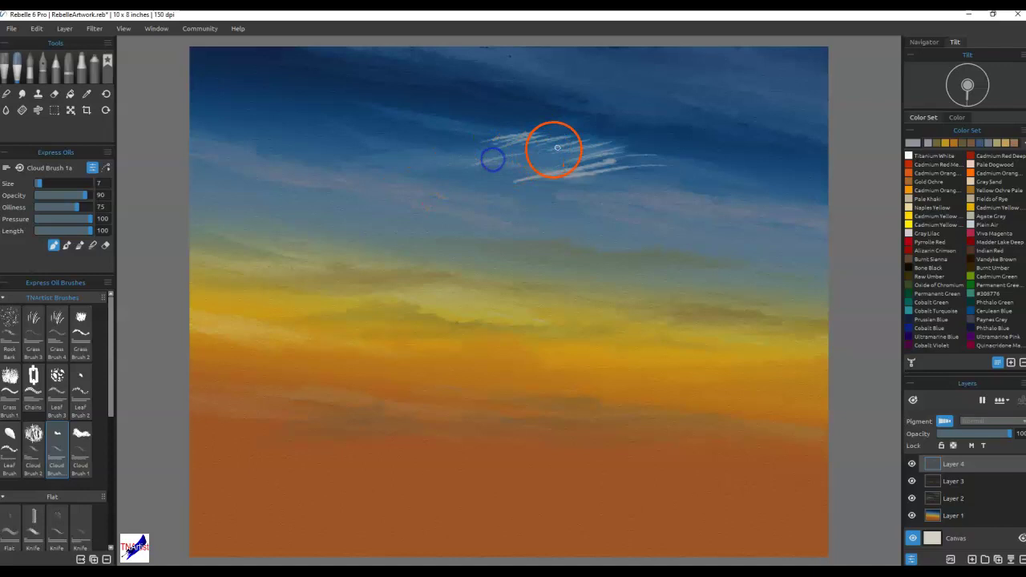
mouse_move(580, 146)
left_mouse_down()
mouse_move(585, 154)
mouse_move(433, 206)
mouse_move(500, 181)
mouse_move(465, 206)
mouse_move(497, 193)
mouse_move(614, 180)
mouse_move(649, 189)
mouse_move(714, 174)
mouse_move(608, 202)
mouse_move(723, 188)
mouse_move(687, 199)
mouse_move(698, 208)
mouse_move(647, 205)
mouse_move(747, 208)
mouse_move(726, 216)
mouse_move(562, 196)
left_mouse_up()
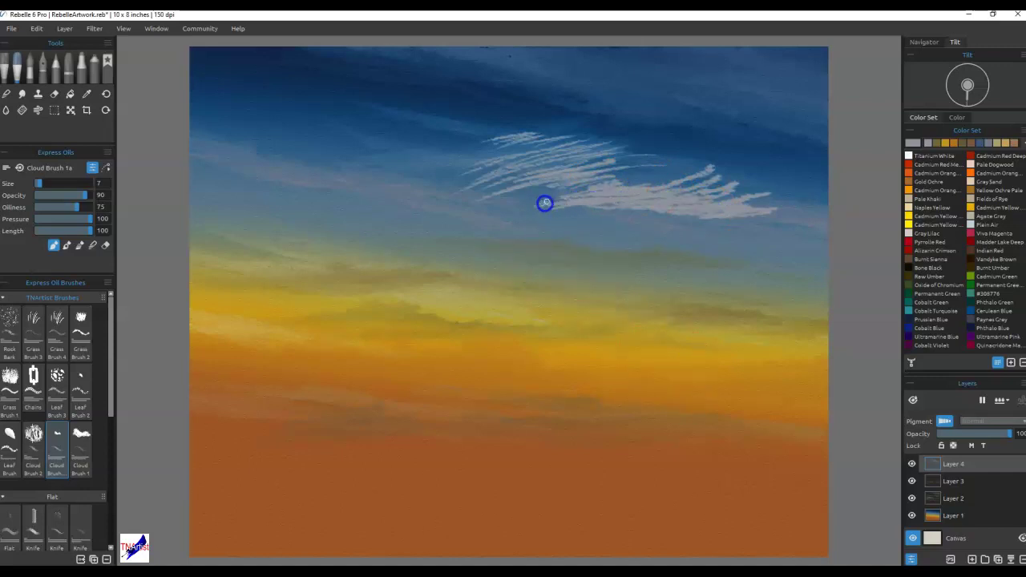
mouse_move(567, 200)
left_mouse_down()
mouse_move(462, 210)
mouse_move(591, 202)
mouse_move(485, 215)
mouse_move(557, 206)
left_mouse_up()
- Blend the feathery cloud's strokes and wispy tips with Cloud Brush 1a, working from its left part to the right end
key("m")
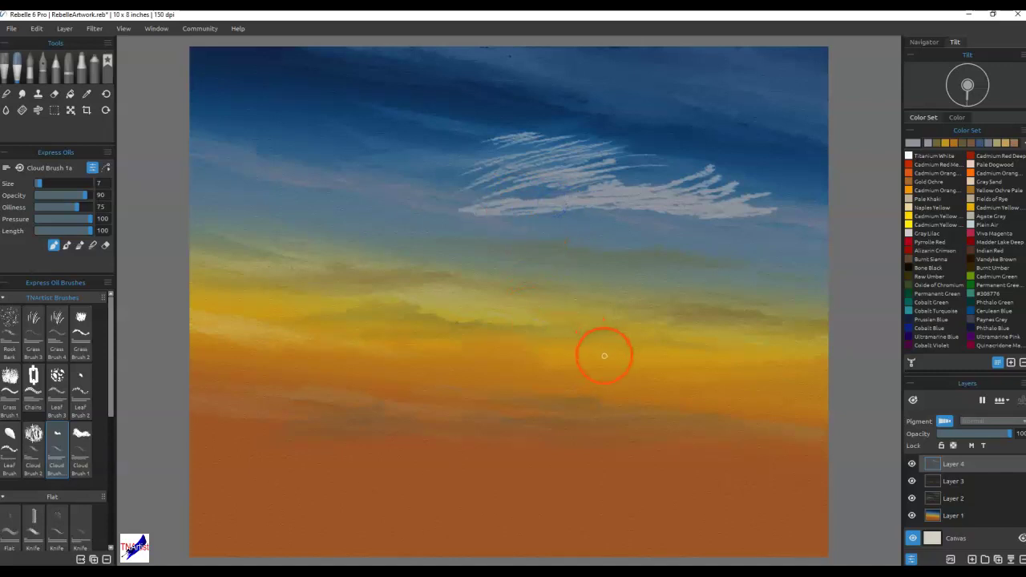
mouse_move(574, 173)
left_mouse_down()
mouse_move(538, 185)
mouse_move(582, 188)
left_mouse_up()
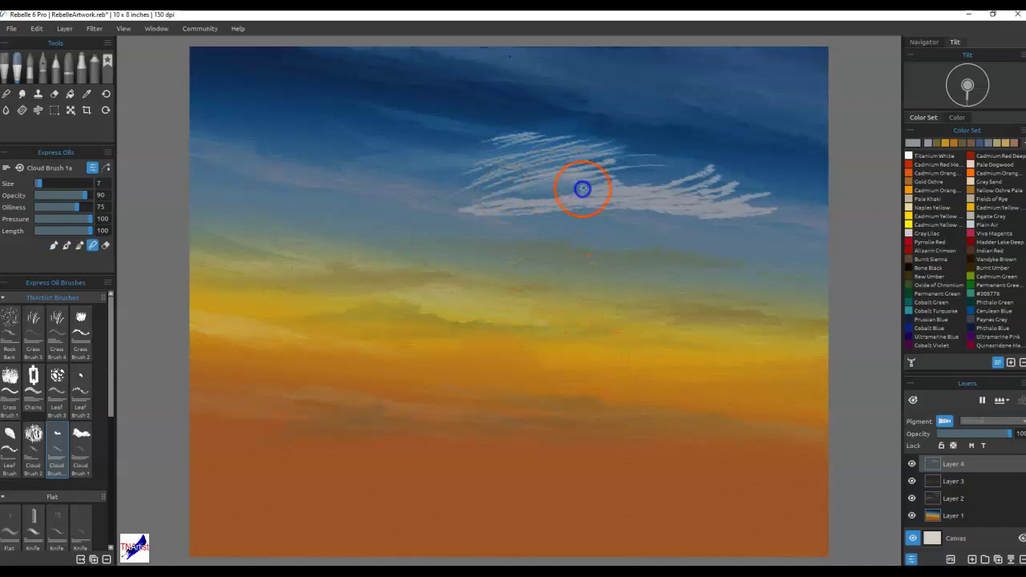
left_click_drag(515, 189, 498, 185)
mouse_move(592, 179)
left_mouse_down()
mouse_move(527, 189)
mouse_move(538, 173)
mouse_move(510, 175)
mouse_move(536, 170)
mouse_move(468, 183)
mouse_move(528, 176)
mouse_move(512, 173)
mouse_move(547, 159)
mouse_move(485, 153)
mouse_move(535, 138)
mouse_move(465, 147)
mouse_move(538, 134)
mouse_move(517, 145)
mouse_move(582, 150)
mouse_move(546, 166)
mouse_move(619, 153)
mouse_move(563, 165)
left_mouse_up()
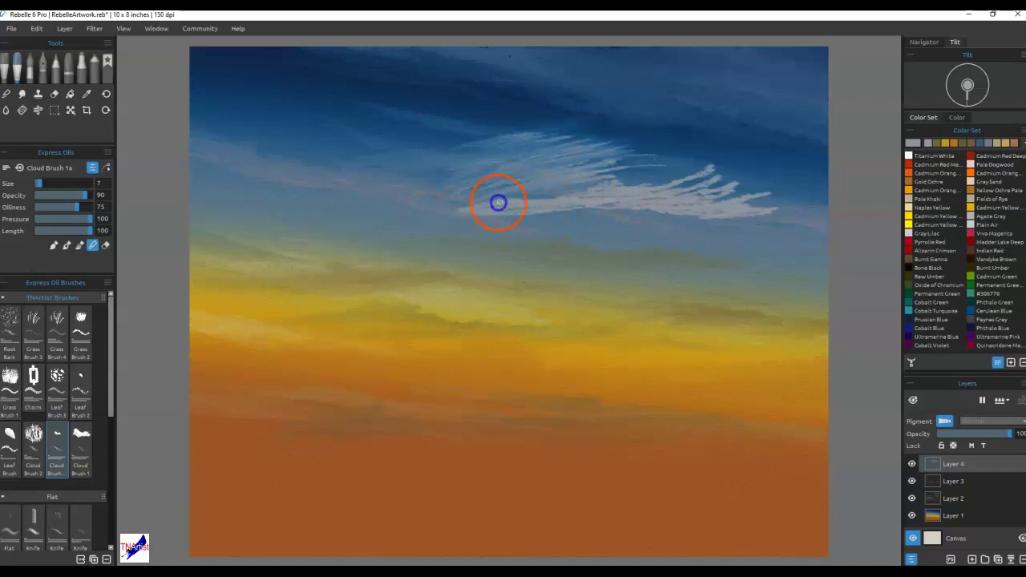
mouse_move(560, 204)
left_mouse_down()
mouse_move(609, 209)
mouse_move(564, 215)
mouse_move(630, 202)
mouse_move(613, 201)
left_mouse_up()
mouse_move(653, 166)
left_mouse_down()
mouse_move(581, 193)
mouse_move(688, 169)
mouse_move(600, 173)
left_mouse_up()
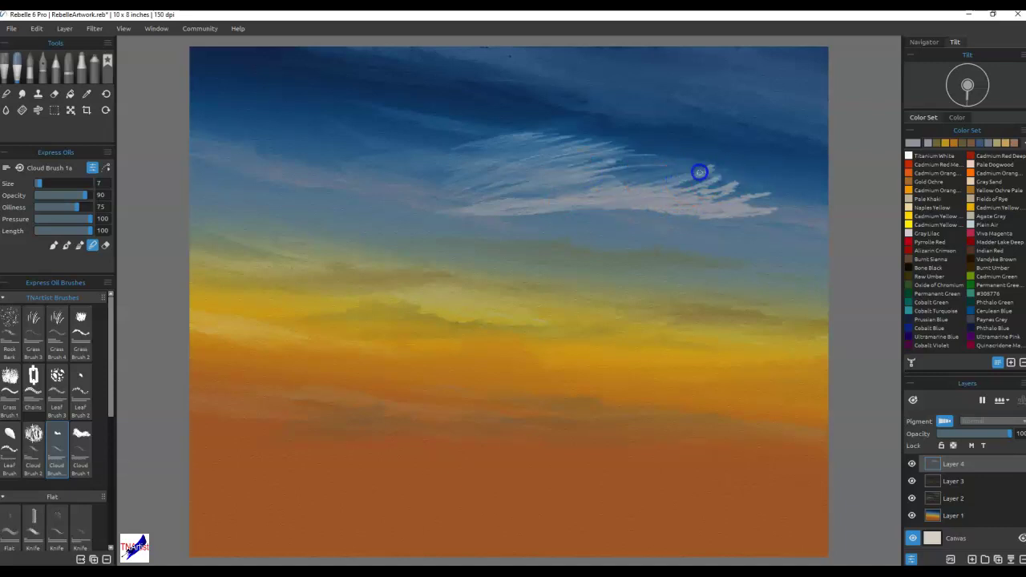
left_click_drag(713, 192, 737, 182)
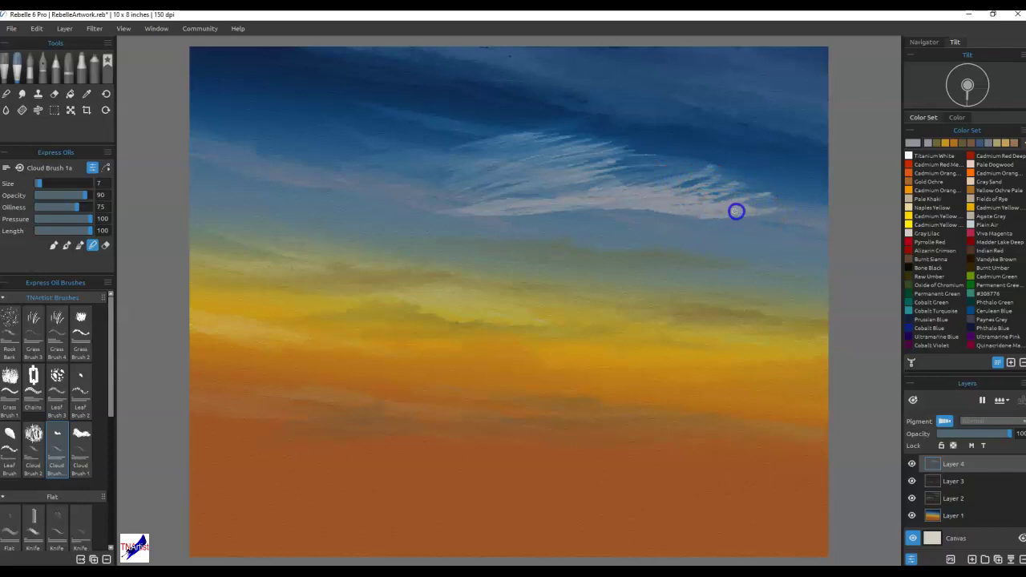
- Soften the feathery cloud's lower edge and fade its left side into the blue sky, enlarging the blending brush
left_click_drag(653, 207, 541, 202)
mouse_move(446, 211)
left_mouse_down()
mouse_move(718, 184)
mouse_move(726, 192)
mouse_move(692, 202)
mouse_move(723, 196)
mouse_move(668, 202)
mouse_move(776, 214)
mouse_move(711, 217)
mouse_move(736, 204)
left_mouse_up()
left_click(675, 206)
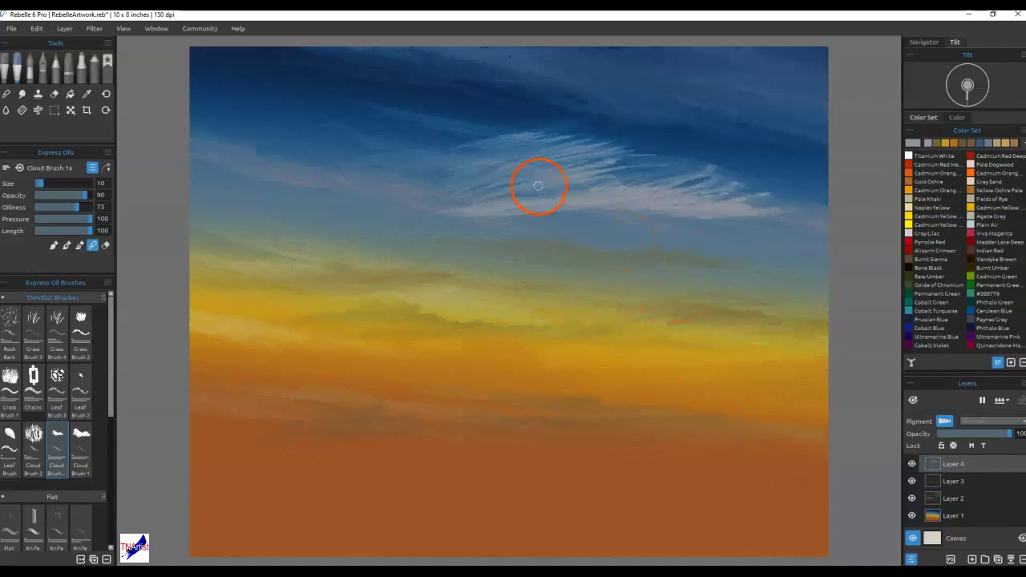
mouse_move(544, 178)
left_mouse_down()
mouse_move(433, 196)
mouse_move(563, 164)
mouse_move(398, 201)
left_mouse_up()
mouse_move(537, 160)
left_mouse_down()
mouse_move(394, 190)
mouse_move(405, 168)
left_mouse_up()
mouse_move(499, 153)
left_mouse_down()
mouse_move(426, 161)
mouse_move(500, 146)
mouse_move(387, 146)
left_mouse_up()
mouse_move(470, 137)
left_mouse_down()
mouse_move(440, 158)
mouse_move(455, 169)
mouse_move(404, 197)
left_mouse_up()
mouse_move(482, 203)
left_mouse_down()
mouse_move(452, 209)
mouse_move(360, 165)
mouse_move(412, 157)
mouse_move(549, 197)
mouse_move(664, 207)
left_mouse_up()
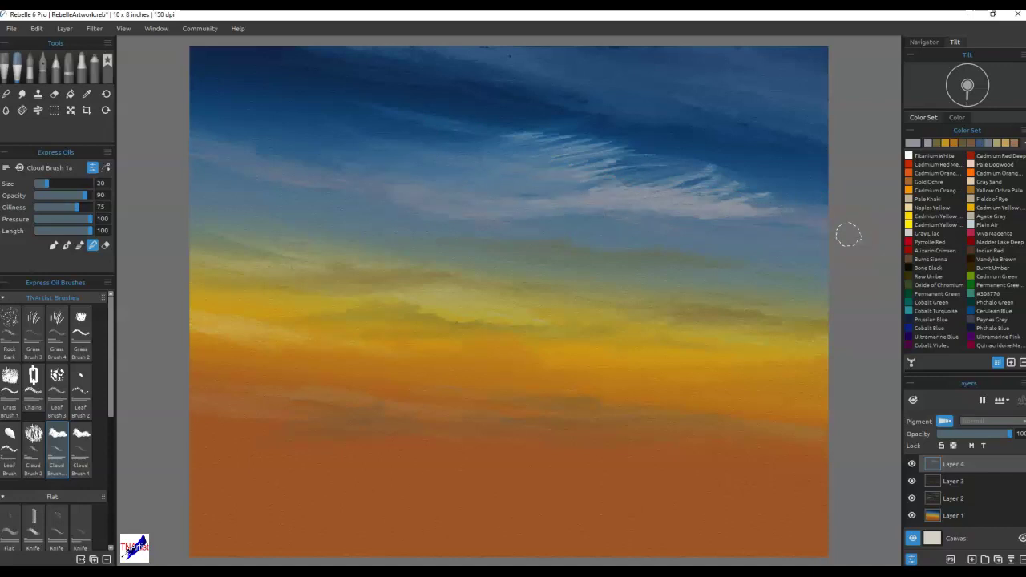
- Blend the remaining hard strokes in the middle of the feathery cloud into the surrounding sky
mouse_move(641, 158)
left_mouse_down()
mouse_move(527, 193)
mouse_move(642, 161)
mouse_move(534, 168)
left_mouse_up()
left_click(602, 147)
left_click_drag(601, 146, 508, 142)
left_click_drag(412, 160, 462, 190)
mouse_move(622, 199)
left_mouse_down()
mouse_move(396, 196)
mouse_move(555, 192)
left_mouse_up()
mouse_move(814, 433)
left_mouse_down()
mouse_move(790, 472)
mouse_move(801, 469)
mouse_move(803, 451)
mouse_move(797, 457)
left_mouse_up()
- Paint a long diagonal grey streak in the upper-right sky and a thinner broken one in the left sky at size 10
key("b")
mouse_move(634, 179)
left_mouse_down()
mouse_move(568, 107)
mouse_move(554, 85)
mouse_move(570, 76)
mouse_move(523, 71)
mouse_move(547, 78)
left_mouse_up()
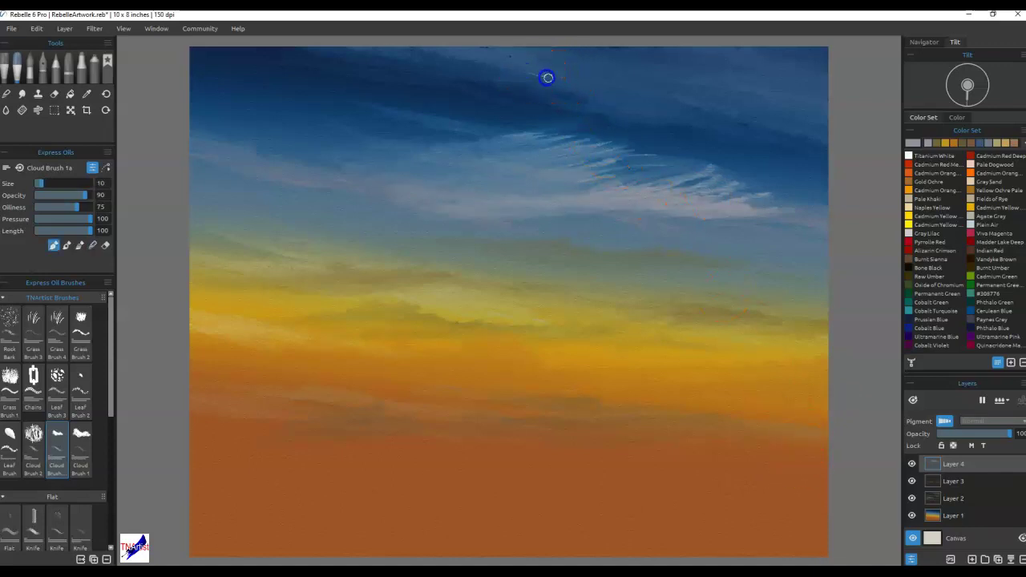
left_click_drag(594, 104, 640, 111)
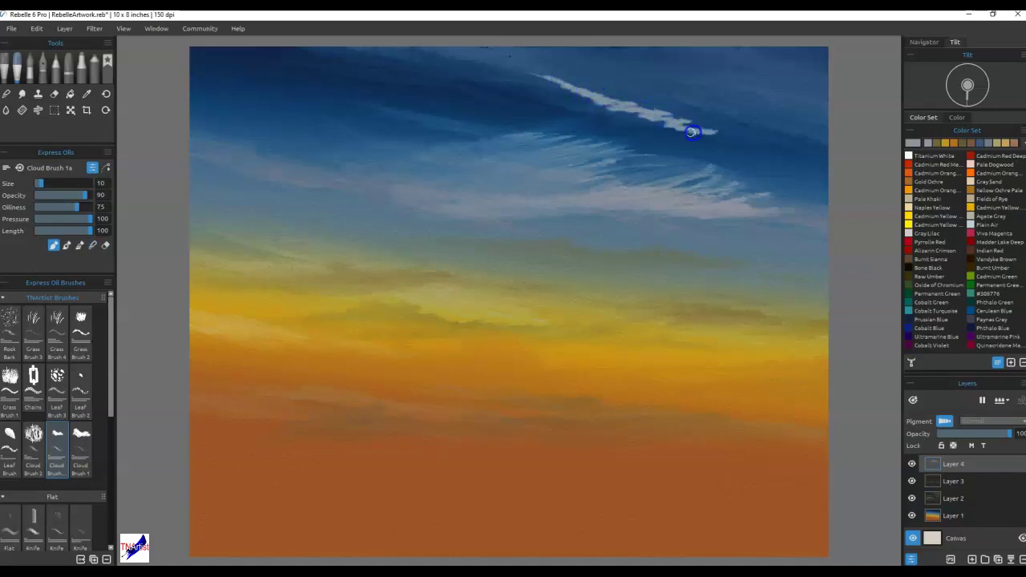
mouse_move(725, 141)
left_mouse_down()
mouse_move(784, 166)
mouse_move(623, 98)
mouse_move(510, 72)
left_mouse_up()
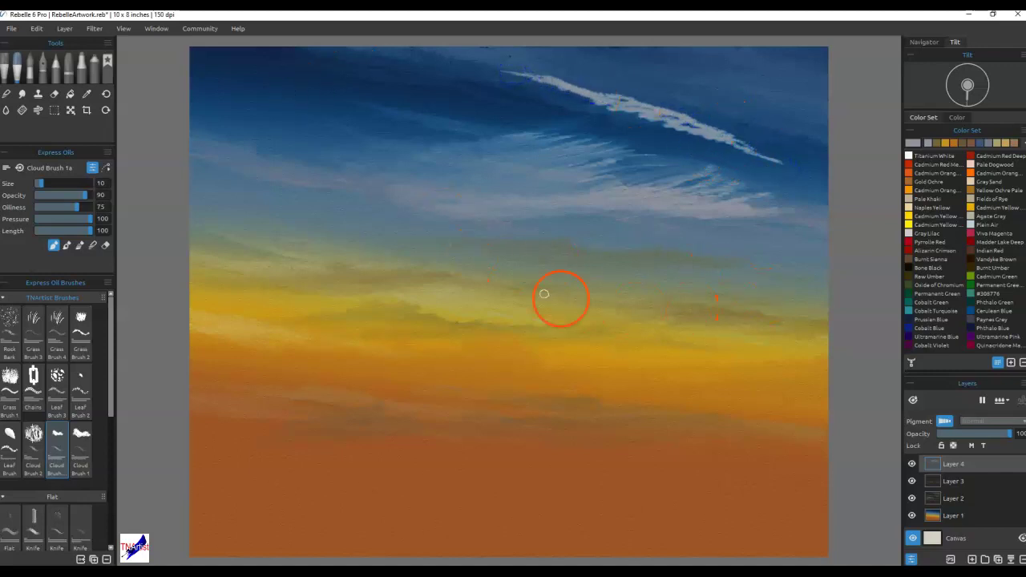
left_click_drag(192, 109, 523, 236)
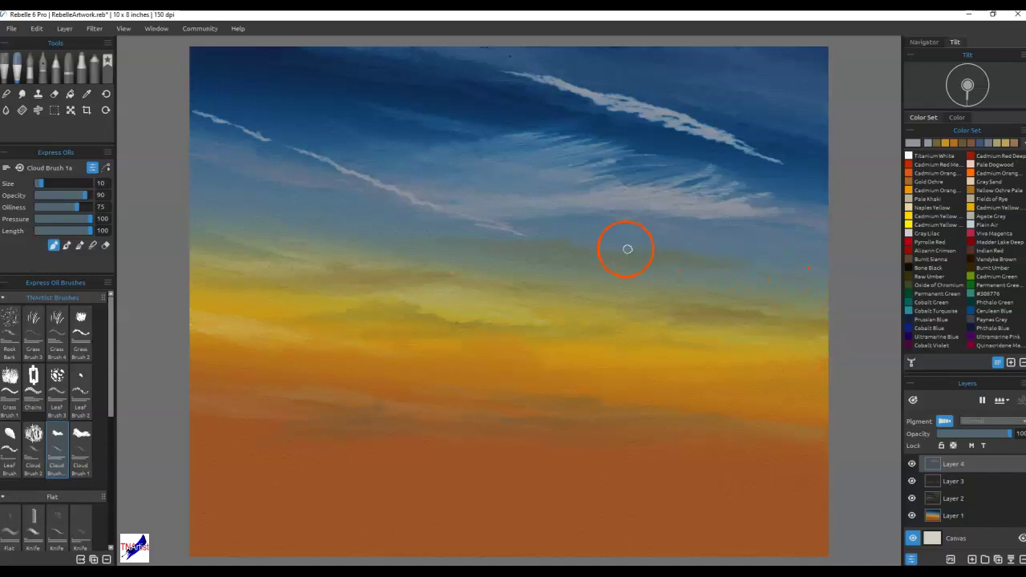
- Paint more grey cloud strokes below the feathery cloud, along the lower blue on the left, and at the sky's top edge
left_click_drag(693, 234, 612, 234)
mouse_move(707, 233)
left_mouse_down()
mouse_move(831, 262)
mouse_move(693, 250)
mouse_move(727, 240)
mouse_move(528, 222)
left_mouse_up()
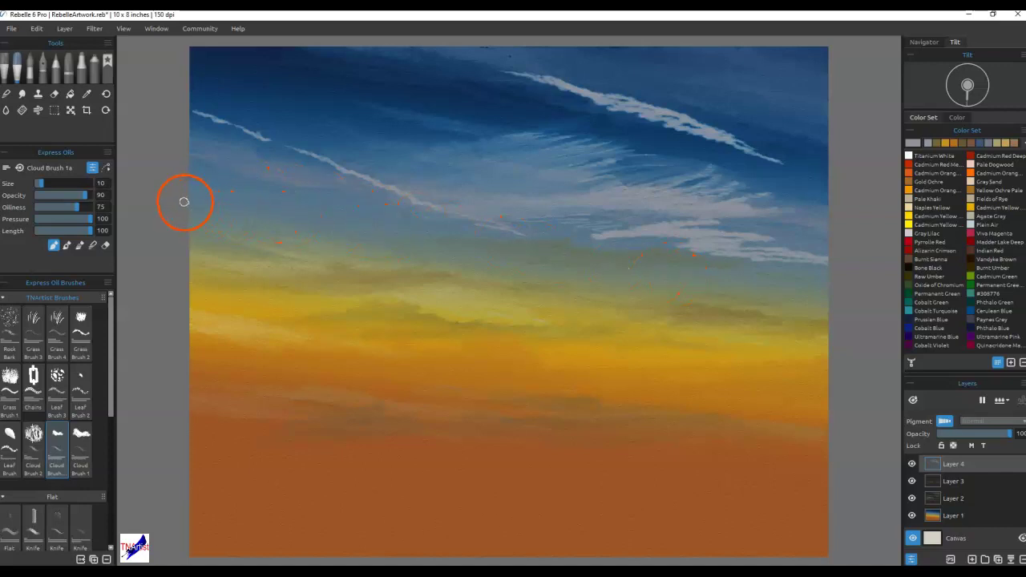
mouse_move(205, 212)
left_mouse_down()
mouse_move(462, 256)
mouse_move(386, 258)
mouse_move(446, 255)
mouse_move(362, 247)
mouse_move(384, 237)
mouse_move(278, 210)
mouse_move(183, 206)
mouse_move(224, 195)
mouse_move(150, 199)
mouse_move(291, 206)
mouse_move(346, 231)
left_mouse_up()
mouse_move(441, 255)
left_mouse_down()
mouse_move(584, 290)
mouse_move(461, 258)
left_mouse_up()
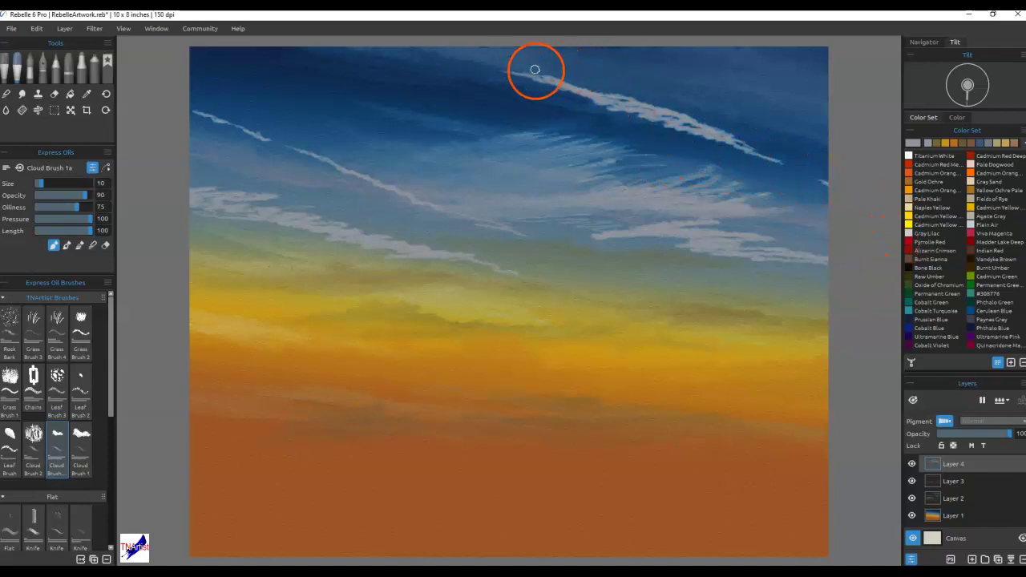
mouse_move(404, 60)
left_mouse_down()
mouse_move(298, 48)
mouse_move(426, 49)
mouse_move(263, 51)
mouse_move(435, 46)
left_mouse_up()
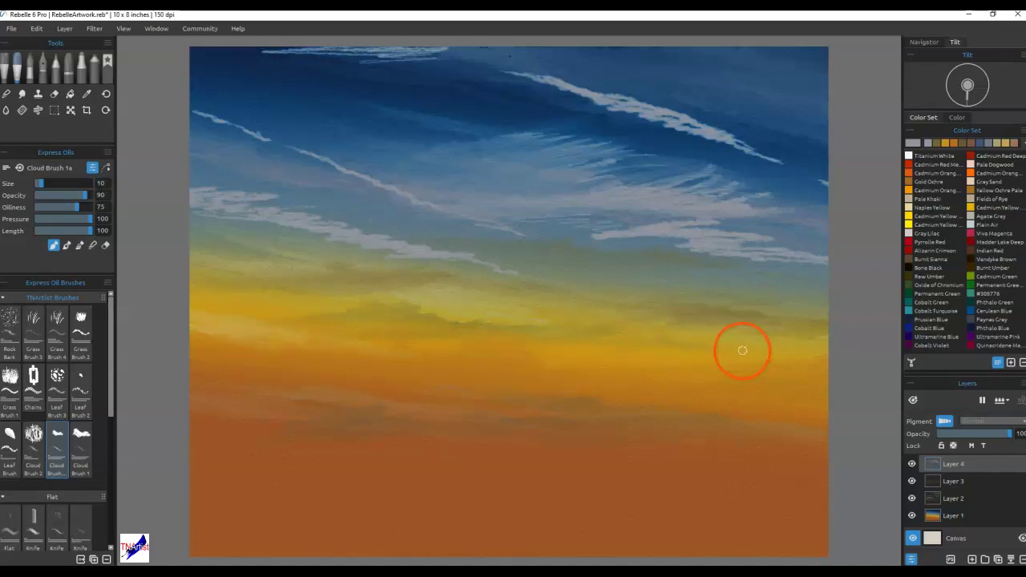
- Lighten the current grey and paint highlights over the upper-right diagonal streak and the feathery cloud
double_click(914, 142)
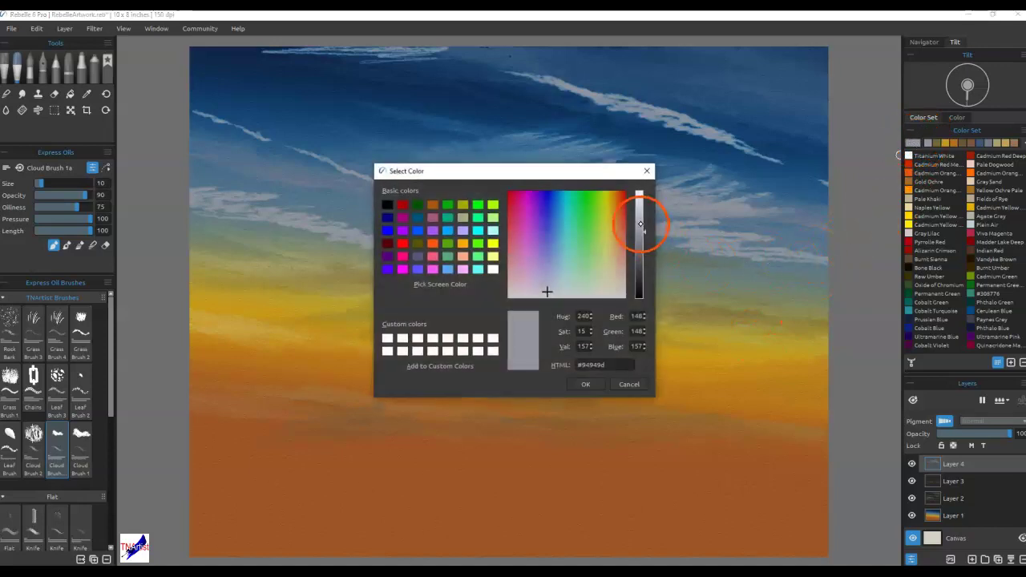
left_click(585, 383)
left_click(728, 137)
mouse_move(728, 137)
left_mouse_down()
mouse_move(628, 109)
mouse_move(727, 134)
left_mouse_up()
left_click_drag(671, 114, 568, 88)
mouse_move(629, 165)
left_mouse_down()
mouse_move(583, 174)
mouse_move(595, 163)
mouse_move(577, 154)
mouse_move(488, 172)
mouse_move(570, 185)
mouse_move(660, 176)
mouse_move(648, 186)
left_mouse_up()
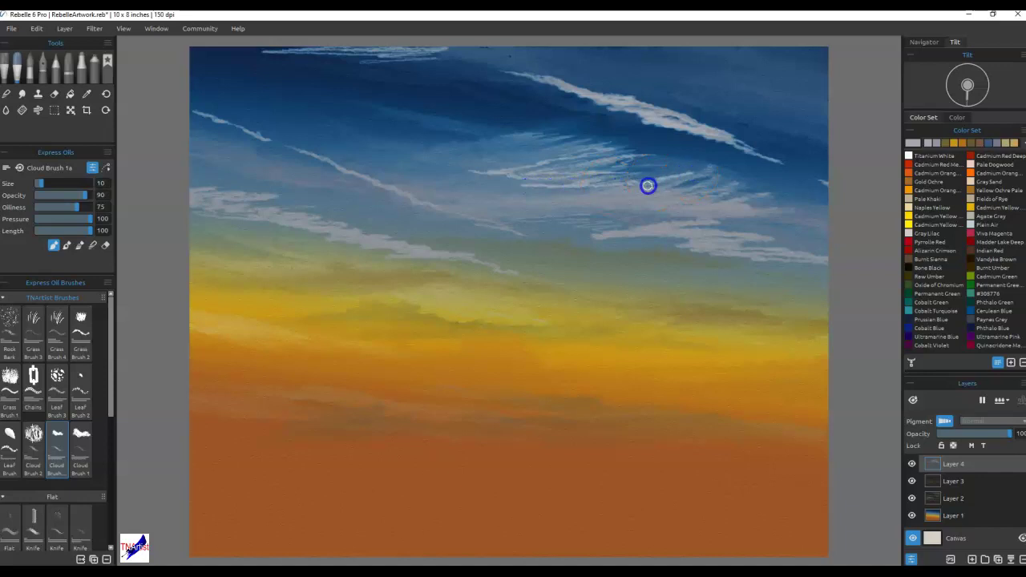
mouse_move(723, 211)
left_mouse_down()
mouse_move(790, 222)
mouse_move(738, 224)
mouse_move(744, 201)
mouse_move(535, 197)
left_mouse_up()
left_click(529, 328)
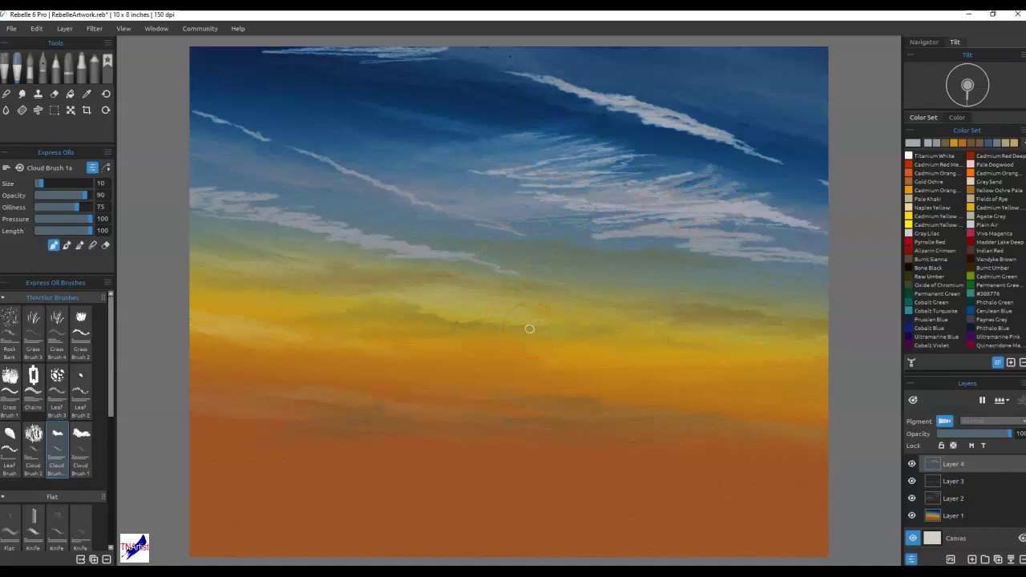
- Paint a short light streak in the upper-left blue sky and thin light strokes across the yellow band
mouse_move(414, 152)
left_mouse_down()
mouse_move(426, 149)
mouse_move(289, 117)
mouse_move(339, 115)
mouse_move(430, 147)
left_mouse_up()
mouse_move(782, 343)
left_mouse_down()
mouse_move(685, 309)
mouse_move(575, 334)
mouse_move(597, 333)
left_mouse_up()
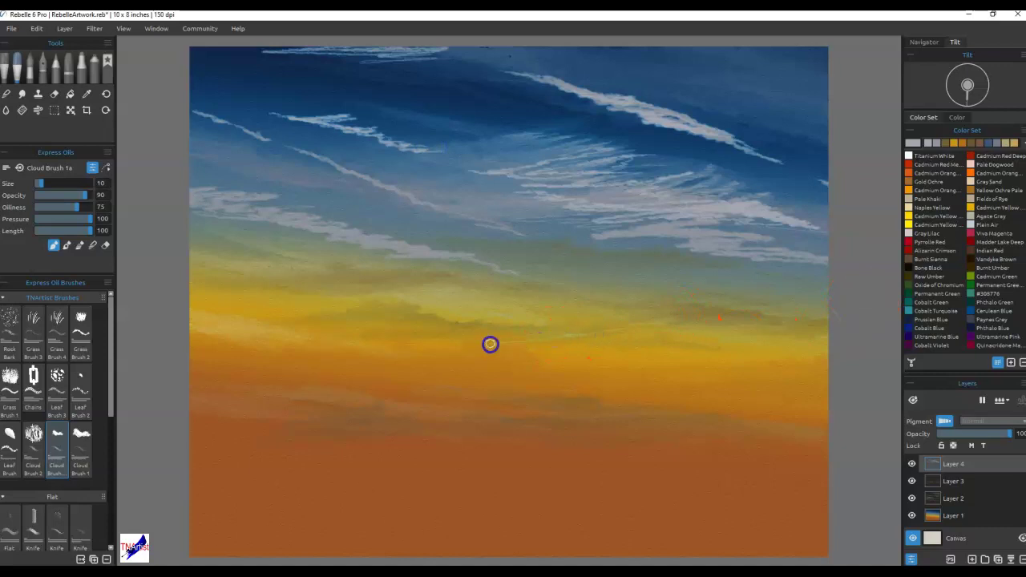
left_click_drag(521, 337, 644, 333)
mouse_move(714, 338)
left_mouse_down()
mouse_move(435, 321)
mouse_move(754, 358)
left_mouse_up()
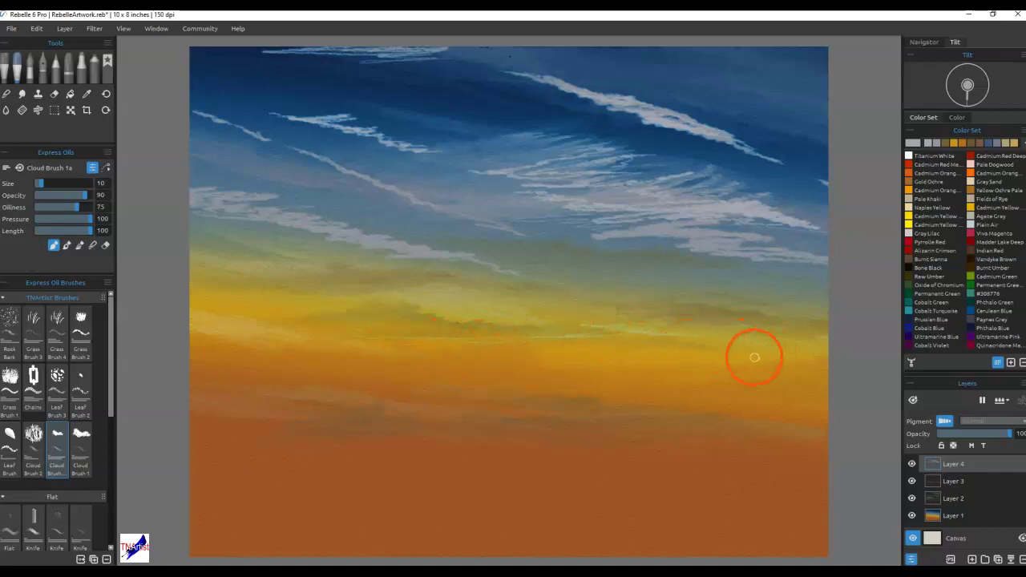
- Blend the thin strokes in the yellow band and the highlights of the large feathery cloud
key("n")
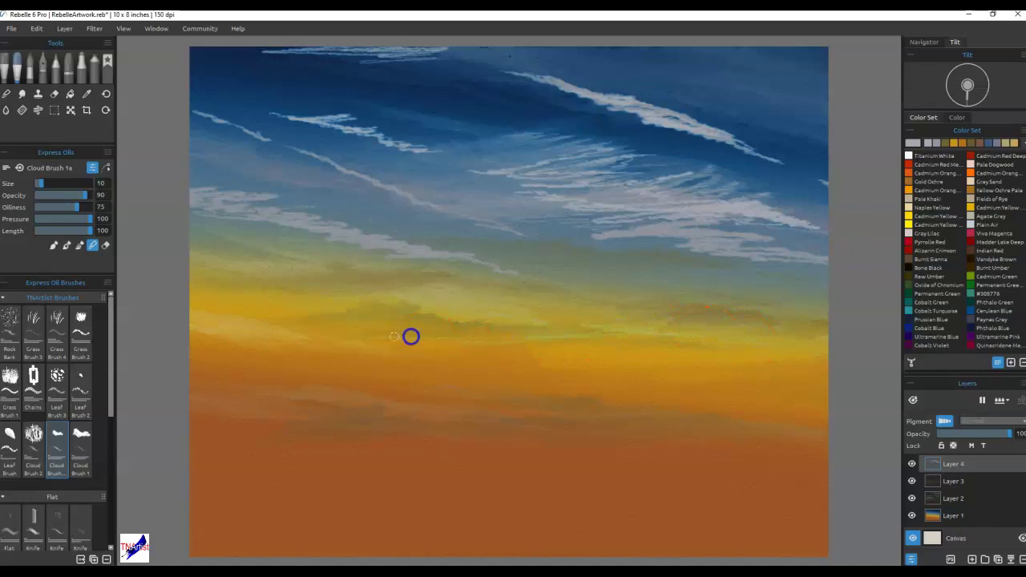
mouse_move(774, 265)
left_mouse_down()
mouse_move(819, 255)
mouse_move(698, 255)
left_mouse_up()
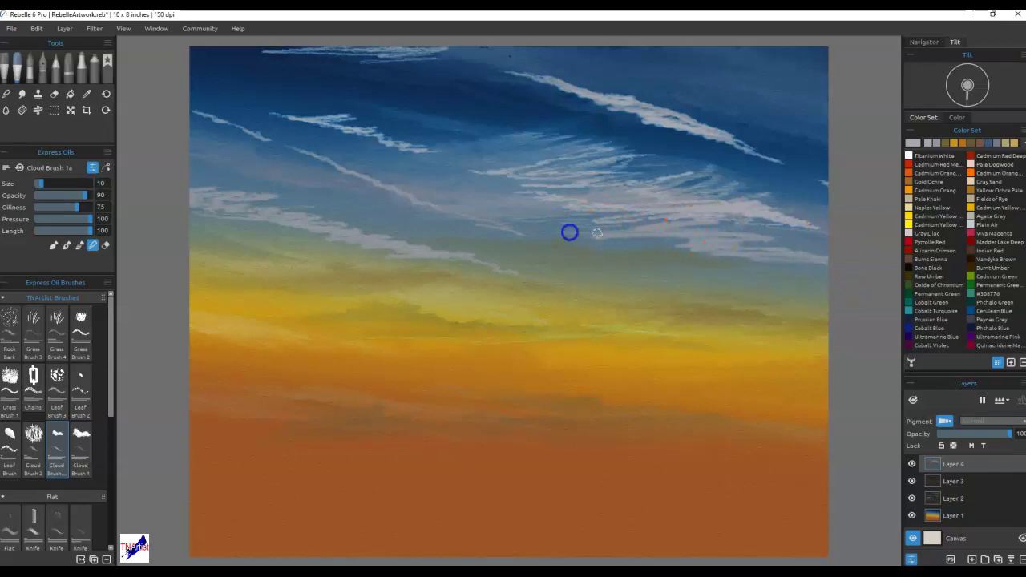
mouse_move(585, 232)
left_mouse_down()
mouse_move(630, 236)
mouse_move(641, 219)
mouse_move(581, 207)
mouse_move(660, 192)
left_mouse_up()
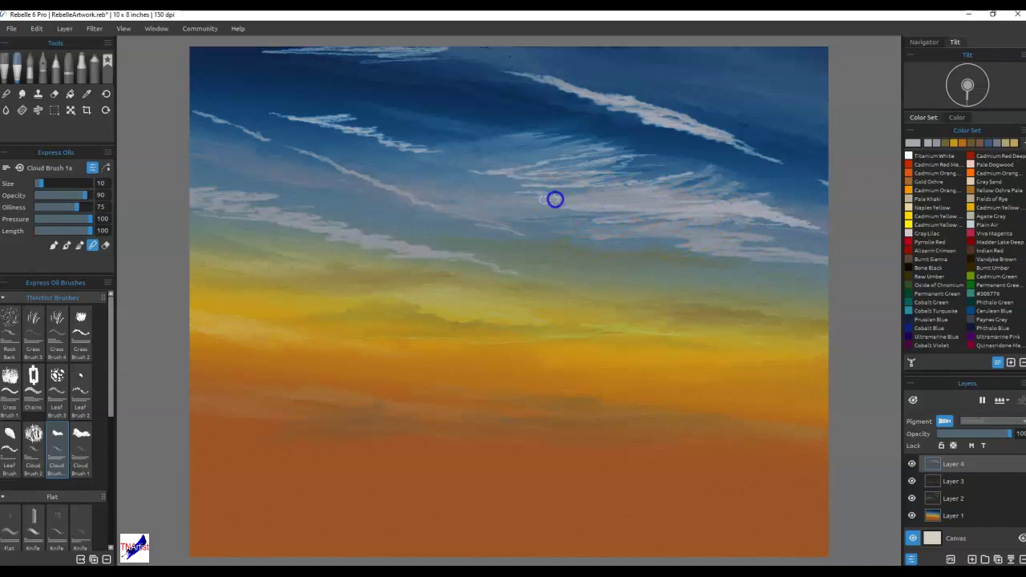
mouse_move(480, 189)
left_mouse_down()
mouse_move(508, 184)
mouse_move(545, 197)
mouse_move(600, 185)
left_mouse_up()
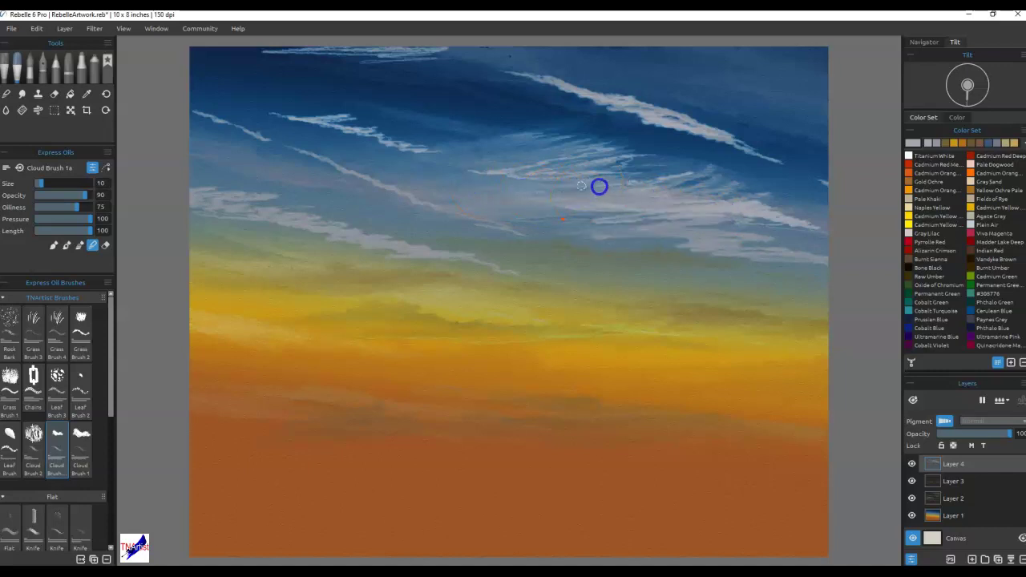
left_click_drag(468, 174, 492, 171)
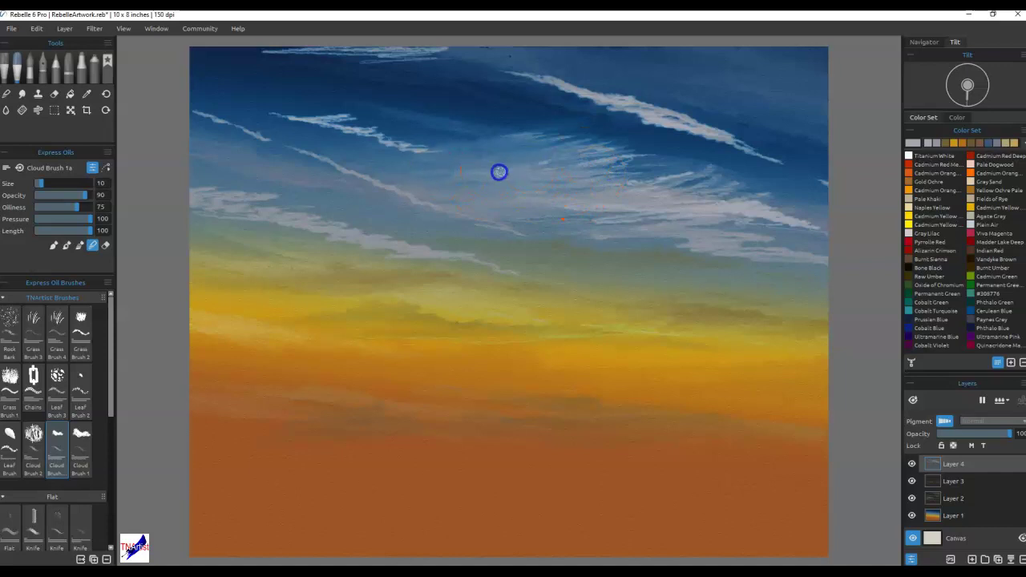
mouse_move(661, 175)
left_mouse_down()
mouse_move(718, 203)
mouse_move(831, 235)
mouse_move(733, 210)
left_mouse_up()
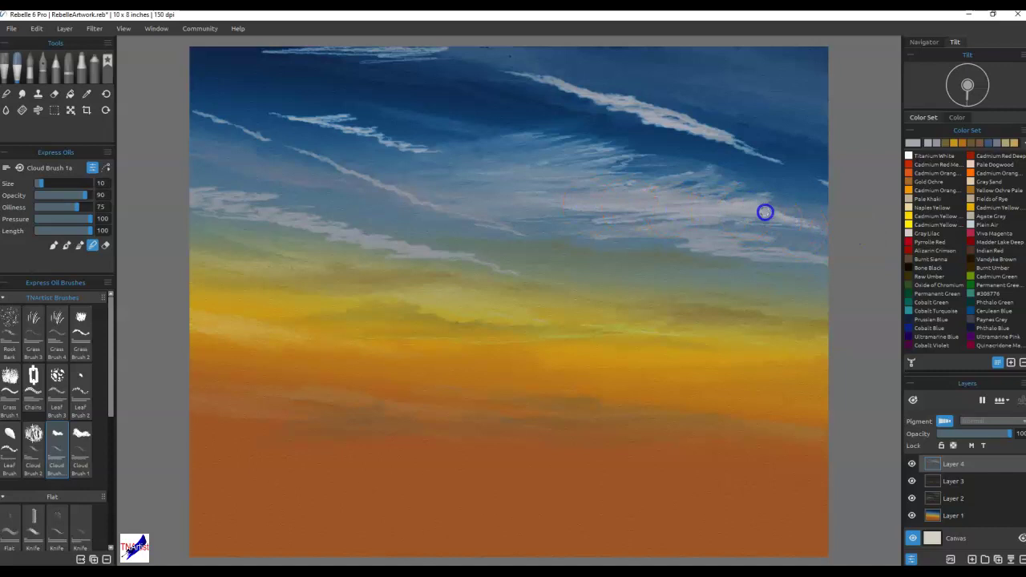
- Blend the short upper-left streak and the cloud strokes along the lower blue sky on the left
mouse_move(569, 429)
left_mouse_down()
mouse_move(670, 451)
mouse_move(711, 352)
mouse_move(718, 259)
mouse_move(495, 178)
mouse_move(465, 142)
mouse_move(426, 146)
mouse_move(499, 136)
mouse_move(322, 128)
mouse_move(437, 110)
mouse_move(296, 122)
mouse_move(312, 107)
mouse_move(298, 111)
mouse_move(382, 135)
mouse_move(339, 135)
mouse_move(358, 122)
mouse_move(343, 115)
mouse_move(304, 126)
mouse_move(267, 120)
mouse_move(346, 105)
mouse_move(411, 134)
left_mouse_up()
mouse_move(479, 141)
left_mouse_down()
mouse_move(462, 178)
mouse_move(575, 387)
mouse_move(676, 403)
mouse_move(670, 412)
mouse_move(673, 391)
mouse_move(578, 342)
mouse_move(363, 259)
mouse_move(501, 283)
mouse_move(412, 265)
mouse_move(436, 260)
mouse_move(355, 260)
mouse_move(371, 250)
mouse_move(342, 246)
mouse_move(388, 248)
mouse_move(317, 237)
left_mouse_up()
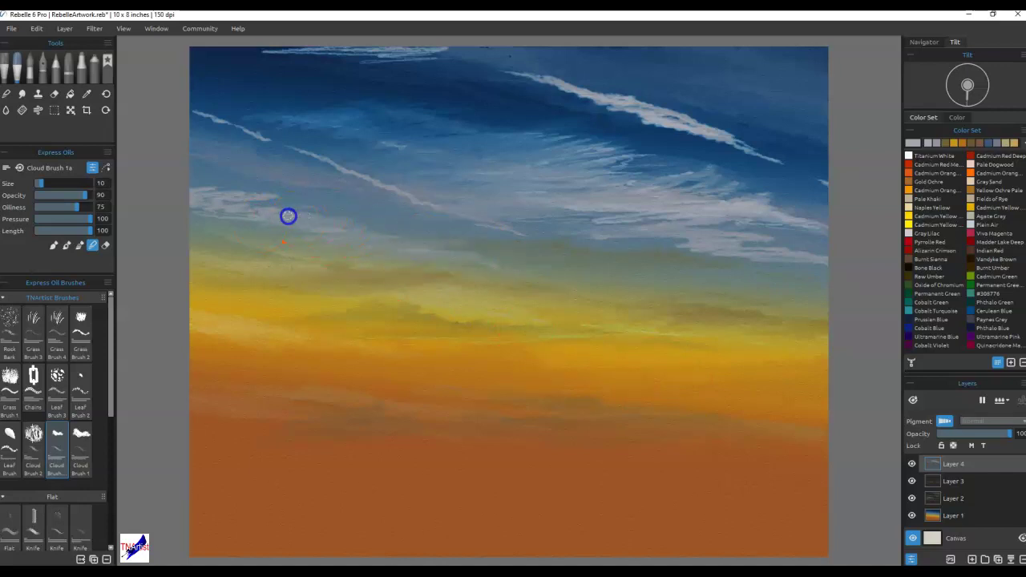
mouse_move(191, 196)
left_mouse_down()
mouse_move(332, 198)
mouse_move(209, 207)
mouse_move(291, 213)
left_mouse_up()
left_click_drag(382, 247, 695, 297)
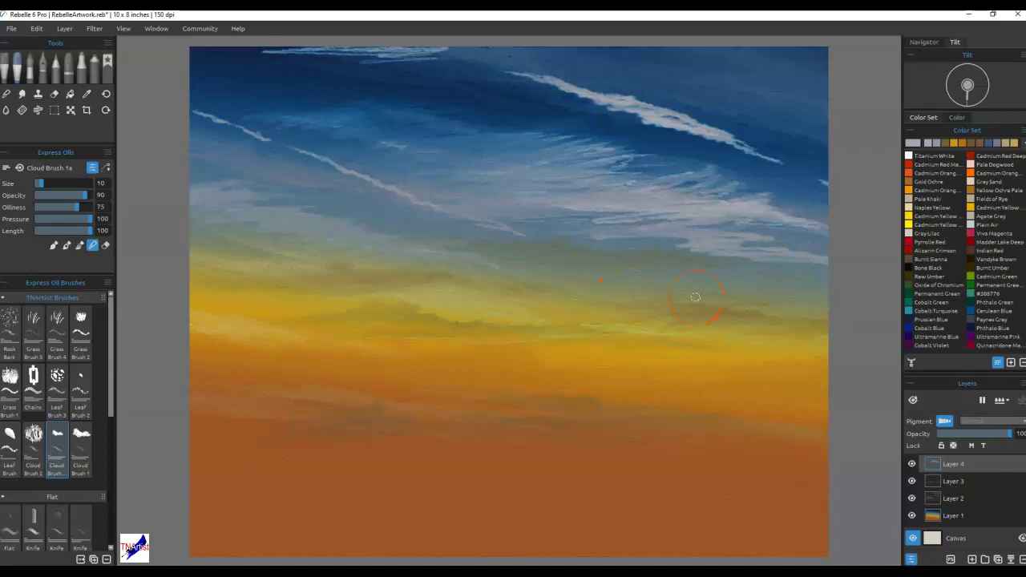
- Blend the upper-right diagonal streak, the top-edge cloud and the lower right cloud strokes, enlarging Cloud Brush 1a to size 18
mouse_move(708, 174)
left_mouse_down()
mouse_move(666, 149)
mouse_move(700, 132)
mouse_move(682, 127)
mouse_move(738, 150)
mouse_move(605, 110)
mouse_move(631, 106)
mouse_move(468, 77)
mouse_move(556, 81)
mouse_move(684, 117)
mouse_move(743, 146)
mouse_move(737, 152)
mouse_move(784, 165)
mouse_move(638, 131)
mouse_move(652, 122)
mouse_move(632, 110)
mouse_move(530, 114)
mouse_move(686, 129)
mouse_move(628, 121)
mouse_move(662, 132)
mouse_move(636, 144)
mouse_move(697, 154)
mouse_move(739, 148)
mouse_move(586, 121)
mouse_move(633, 126)
left_mouse_up()
mouse_move(547, 99)
left_mouse_down()
mouse_move(316, 49)
mouse_move(415, 50)
mouse_move(184, 49)
mouse_move(362, 48)
mouse_move(420, 61)
left_mouse_up()
mouse_move(837, 197)
left_mouse_down()
mouse_move(790, 237)
mouse_move(733, 226)
left_mouse_up()
mouse_move(858, 238)
left_mouse_down()
mouse_move(747, 263)
mouse_move(762, 263)
mouse_move(648, 252)
mouse_move(672, 236)
mouse_move(537, 243)
left_mouse_up()
mouse_move(668, 216)
left_mouse_down()
mouse_move(492, 218)
mouse_move(662, 218)
mouse_move(469, 232)
left_mouse_up()
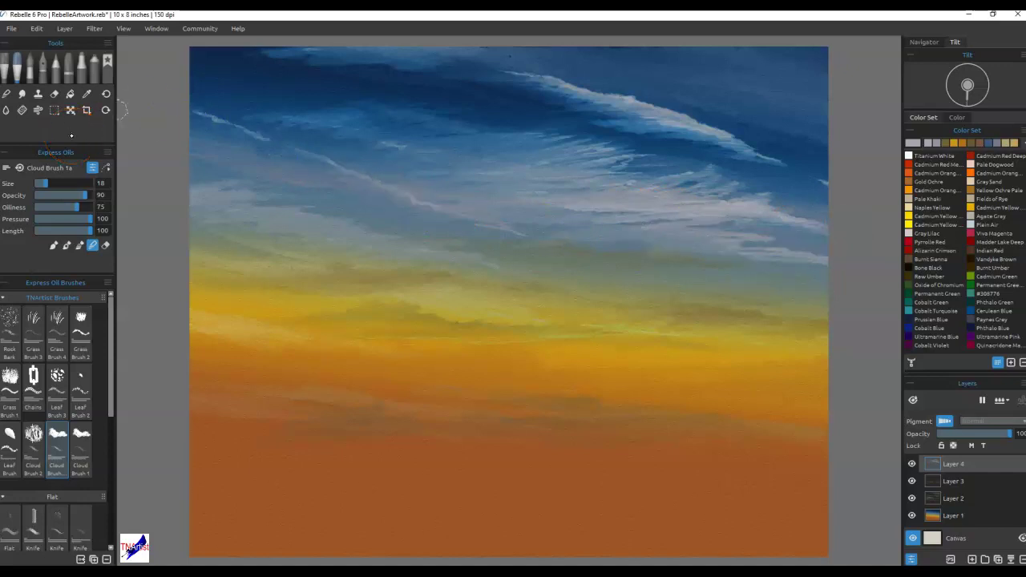
mouse_move(710, 146)
left_mouse_down()
mouse_move(659, 124)
mouse_move(602, 117)
mouse_move(680, 123)
mouse_move(543, 119)
left_mouse_up()
left_click_drag(604, 106, 498, 73)
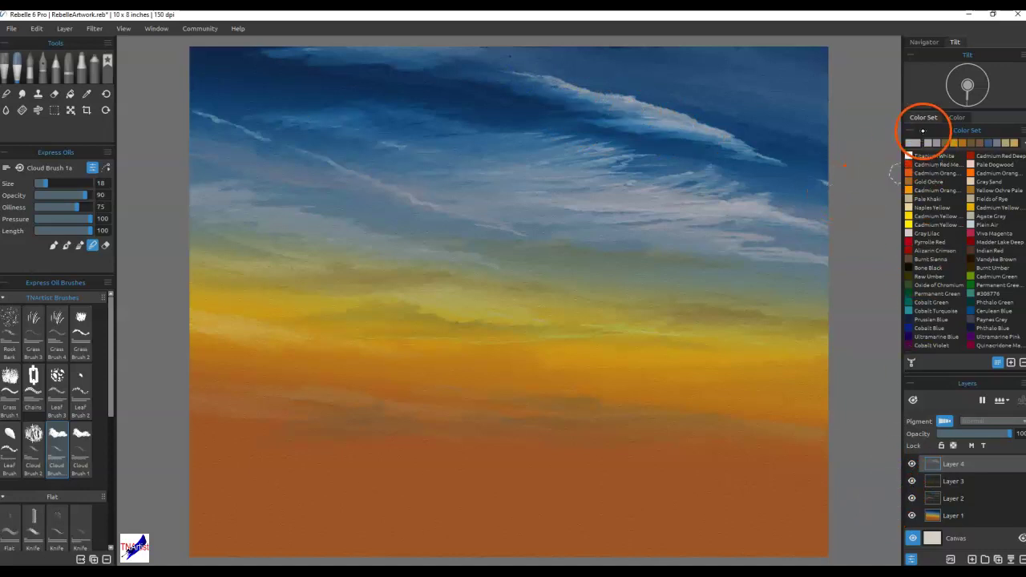
- Paint light cloud strokes: a short upper-right patch, a curved wisp mid-sky, a small left cloud and a patch beneath the feathery cloud
left_click(54, 245)
mouse_move(742, 68)
left_mouse_down()
mouse_move(714, 80)
mouse_move(777, 91)
left_mouse_up()
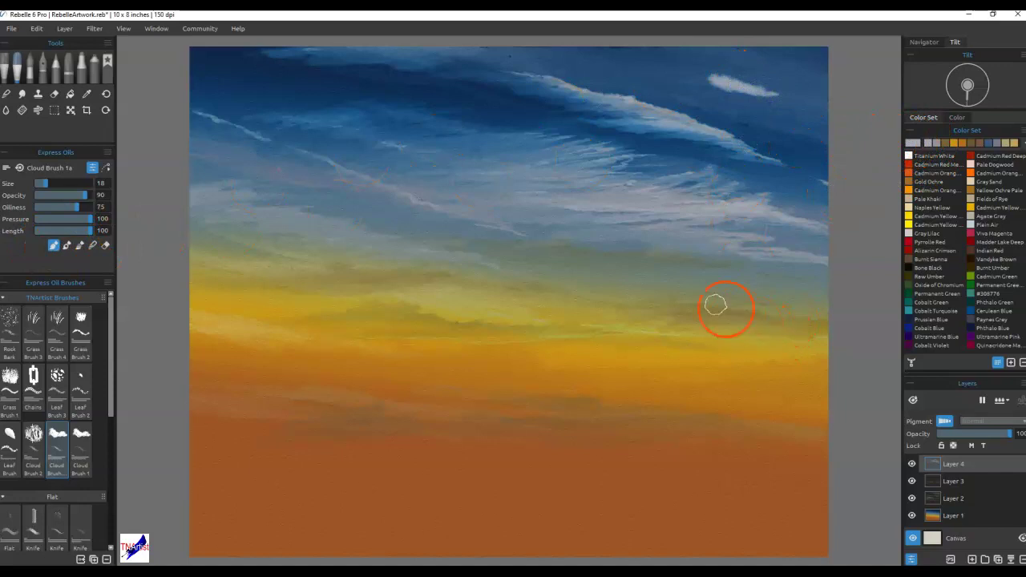
mouse_move(460, 181)
left_mouse_down()
mouse_move(465, 201)
mouse_move(518, 222)
mouse_move(477, 215)
mouse_move(456, 176)
mouse_move(508, 171)
mouse_move(441, 186)
mouse_move(481, 213)
mouse_move(529, 219)
left_mouse_up()
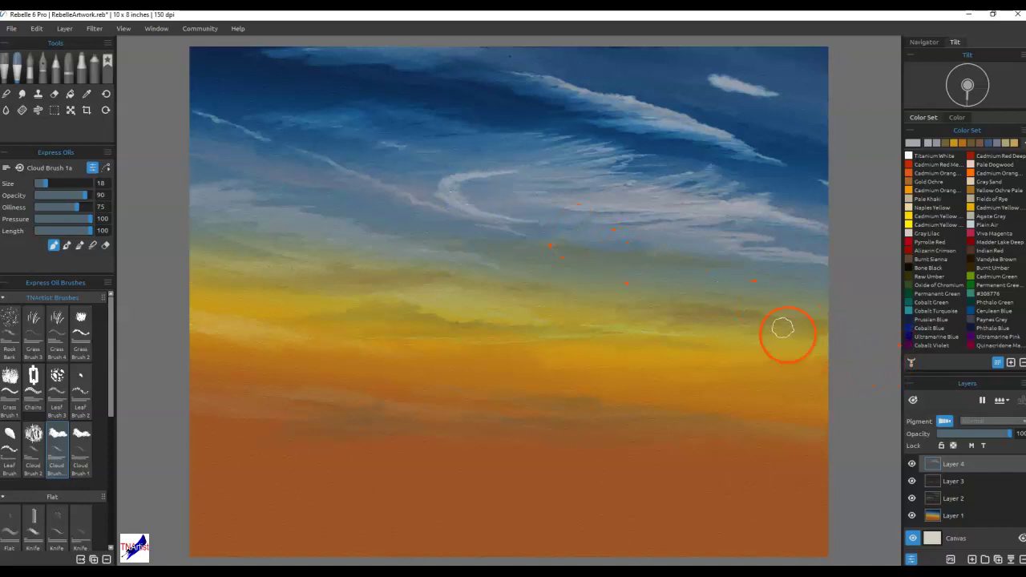
mouse_move(393, 216)
left_mouse_down()
mouse_move(430, 231)
mouse_move(413, 233)
mouse_move(379, 206)
mouse_move(458, 233)
left_mouse_up()
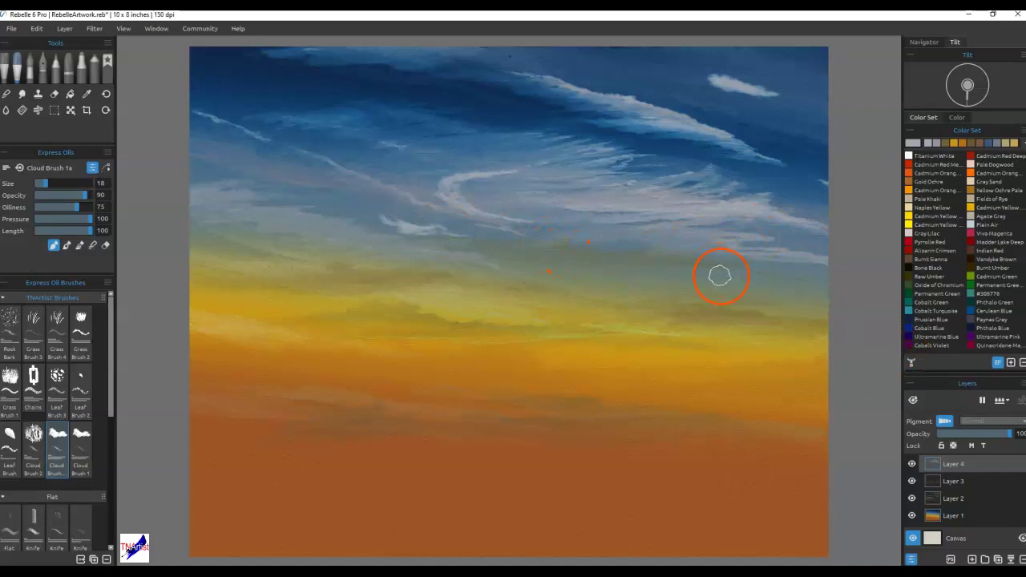
mouse_move(641, 218)
left_mouse_down()
mouse_move(633, 247)
mouse_move(674, 258)
mouse_move(629, 250)
mouse_move(659, 245)
mouse_move(597, 245)
mouse_move(630, 237)
mouse_move(618, 228)
mouse_move(637, 223)
mouse_move(595, 244)
mouse_move(682, 259)
left_mouse_up()
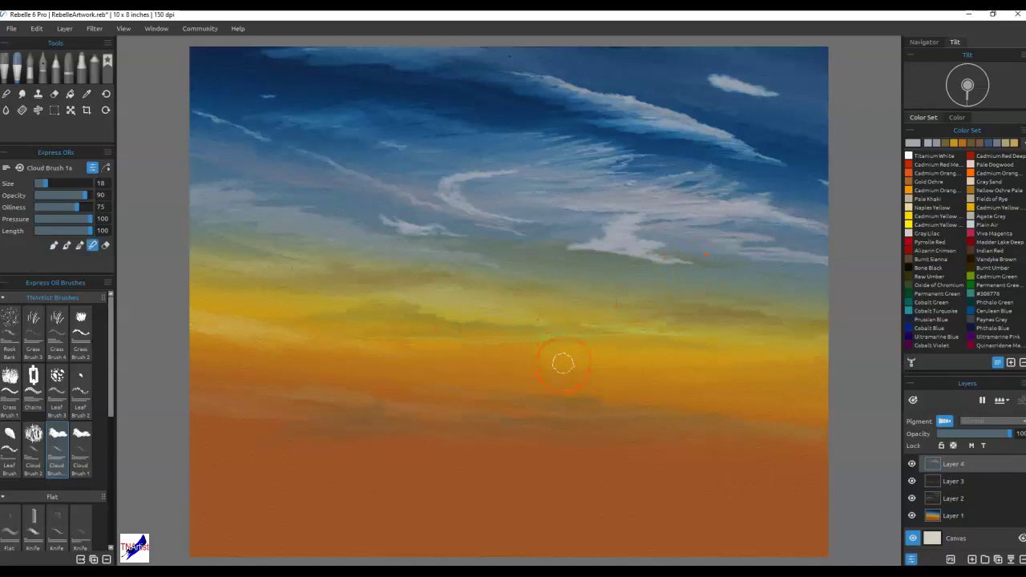
- Blend the patch beneath the feathery cloud, the curved wisp, the small left cloud and the short upper-right patch
mouse_move(626, 250)
left_mouse_down()
mouse_move(591, 254)
mouse_move(674, 265)
mouse_move(596, 248)
mouse_move(608, 244)
mouse_move(557, 242)
mouse_move(603, 237)
mouse_move(608, 226)
mouse_move(549, 249)
mouse_move(632, 259)
left_mouse_up()
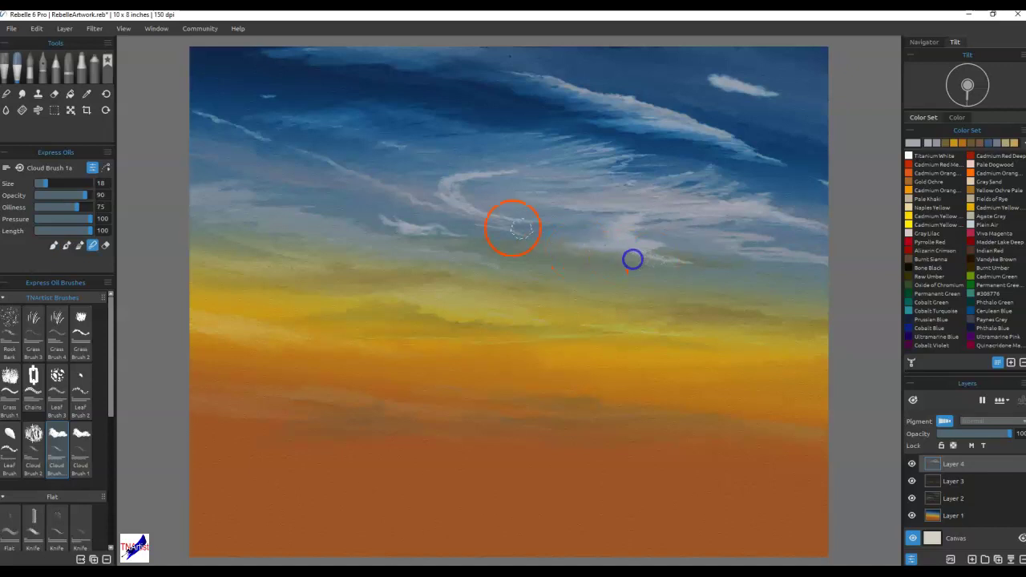
mouse_move(432, 185)
left_mouse_down()
mouse_move(438, 209)
mouse_move(552, 225)
left_mouse_up()
left_click_drag(421, 234, 372, 237)
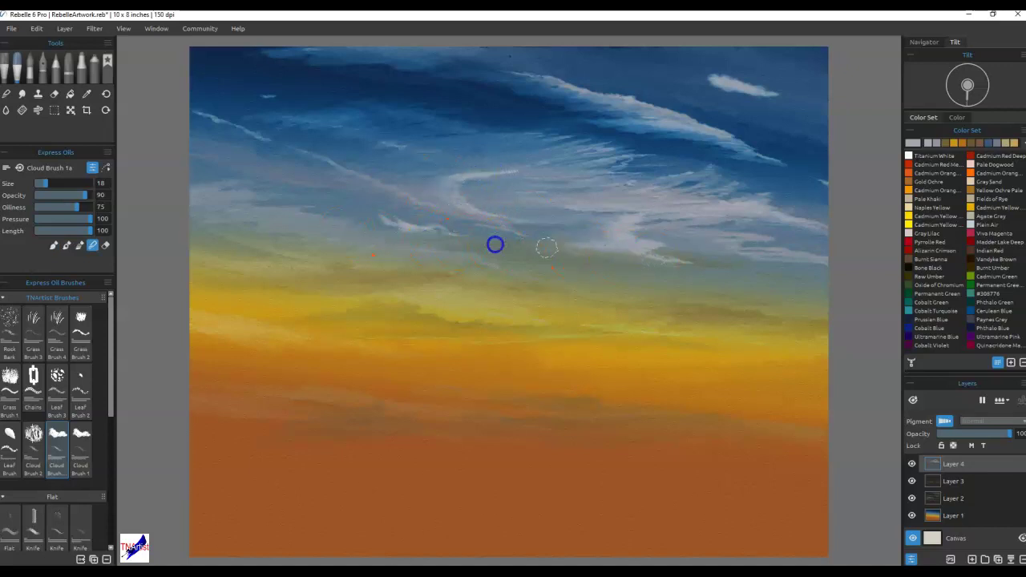
left_click(676, 73)
left_click_drag(675, 73, 734, 80)
left_click(386, 122)
left_click_drag(386, 122, 405, 146)
left_click(817, 404)
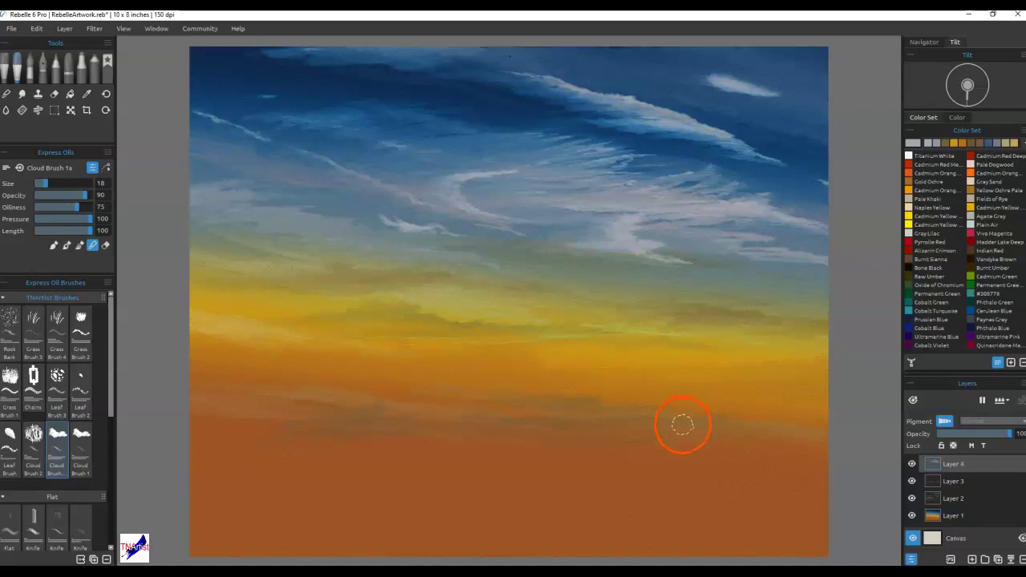
- Bring up the sunset reference photo and sample a dark brown cloud color from it
mouse_move(675, 434)
left_mouse_down()
mouse_move(662, 444)
mouse_move(646, 431)
left_mouse_up()
left_click_drag(571, 0, 564, 209)
left_click_drag(763, 202, 486, 293)
left_click_drag(404, 302, 894, 354)
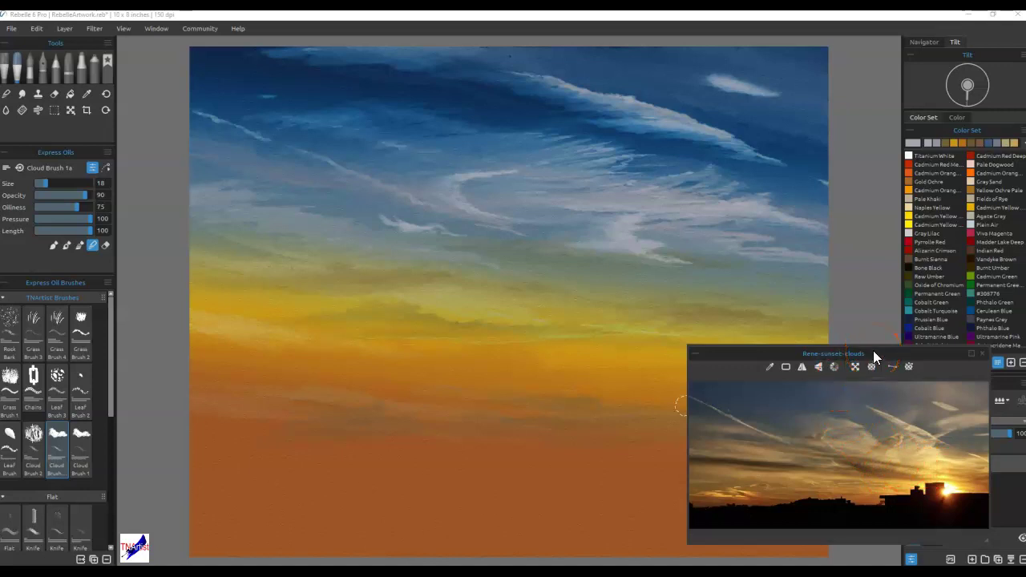
left_click_drag(873, 351, 666, 4)
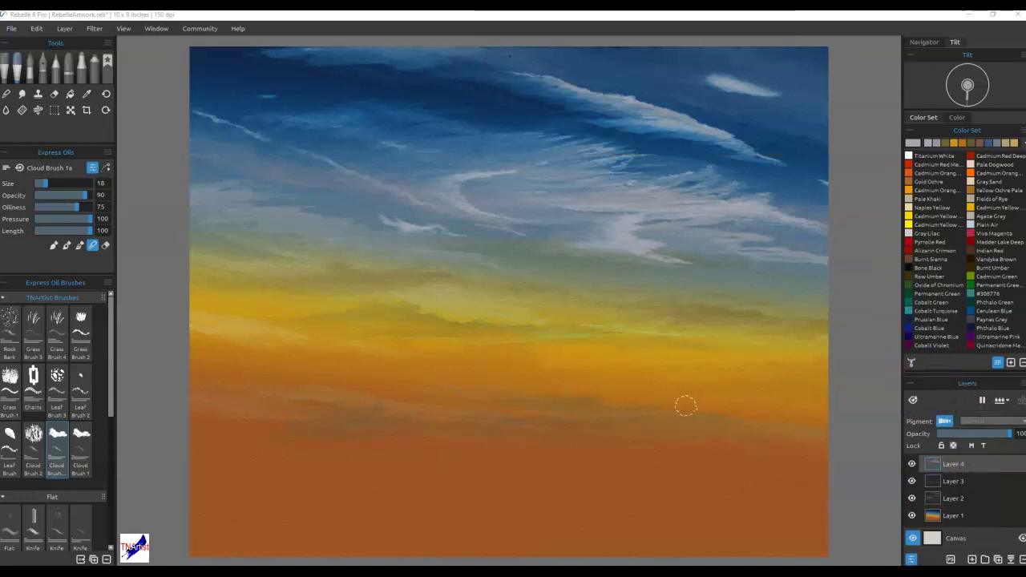
key("i")
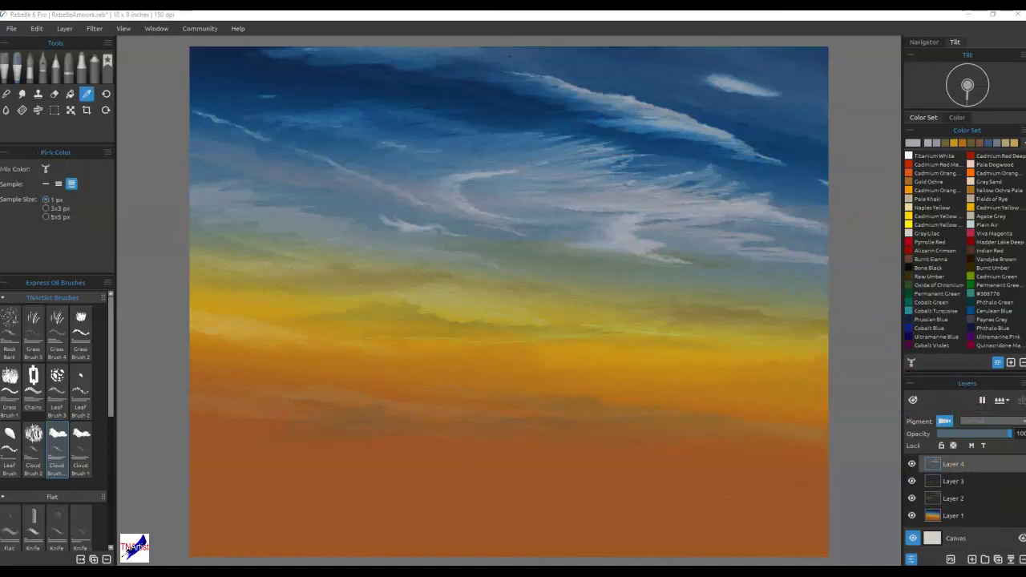
left_click(682, 406)
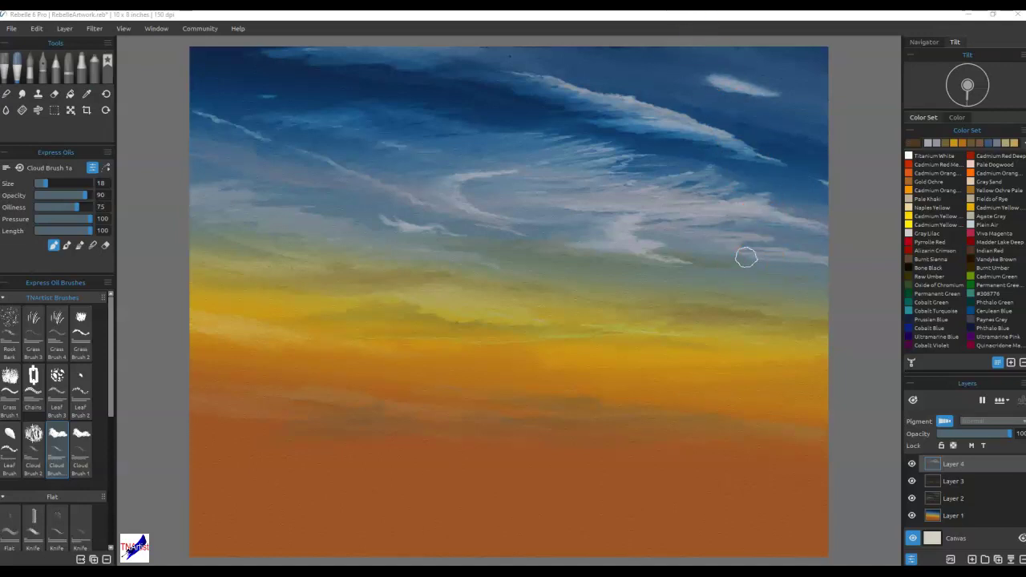
- Add a new layer and paint two long brown diagonal cloud bands across the lower blue and yellow sky with Cloud Brush 1 at size 14
left_click_drag(700, 315, 559, 342)
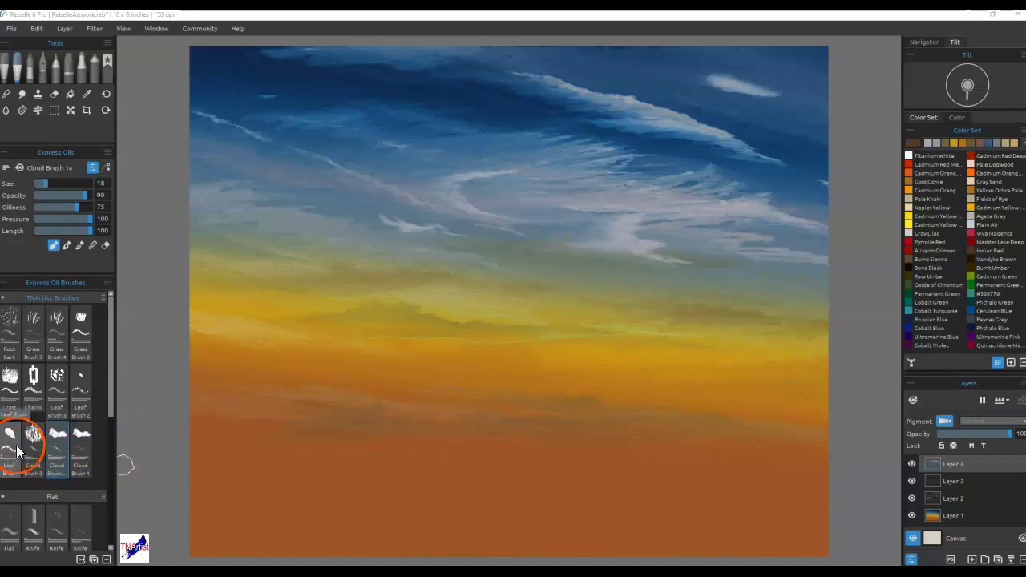
left_click(72, 455)
left_click_drag(550, 297, 563, 290)
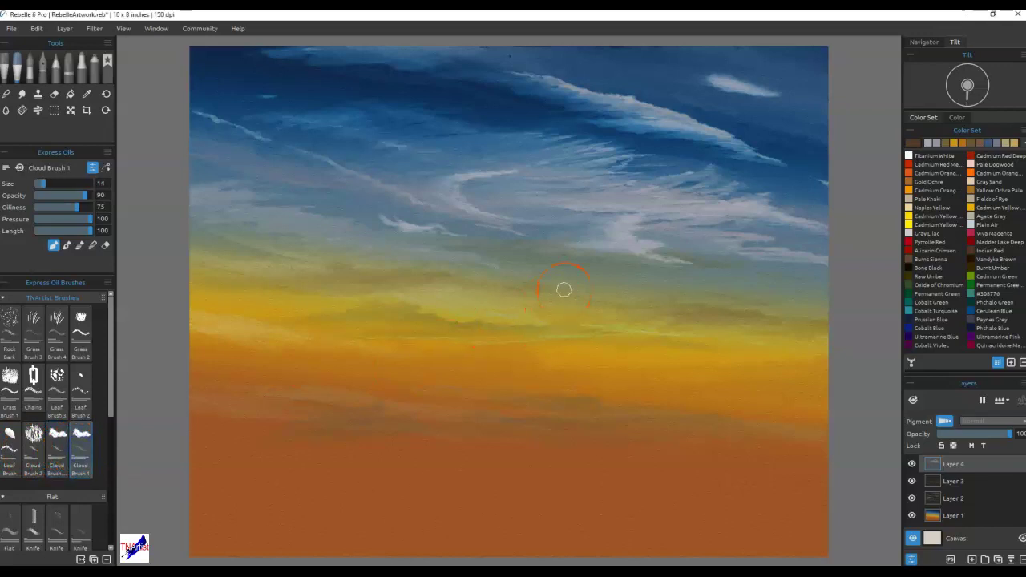
left_click(971, 557)
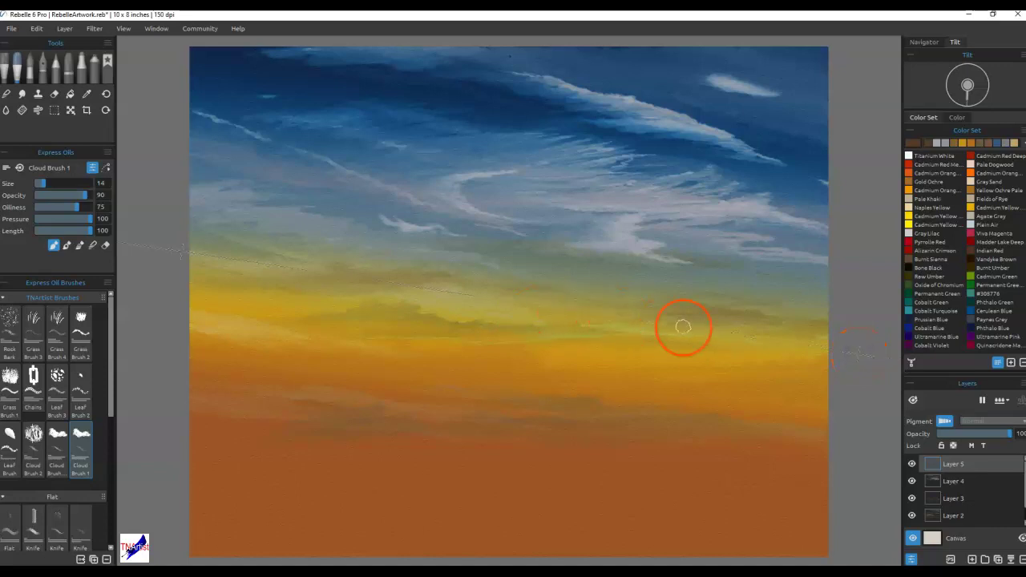
mouse_move(840, 356)
left_mouse_down()
mouse_move(723, 350)
mouse_move(497, 300)
mouse_move(294, 222)
mouse_move(44, 173)
left_mouse_up()
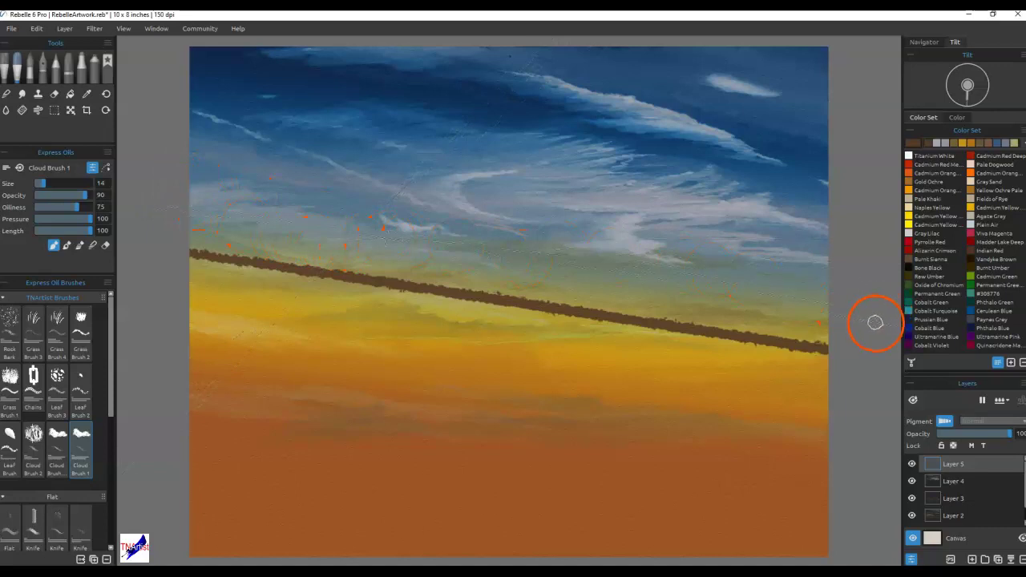
mouse_move(861, 323)
left_mouse_down()
mouse_move(742, 311)
mouse_move(710, 294)
mouse_move(574, 278)
mouse_move(366, 219)
mouse_move(281, 220)
left_mouse_up()
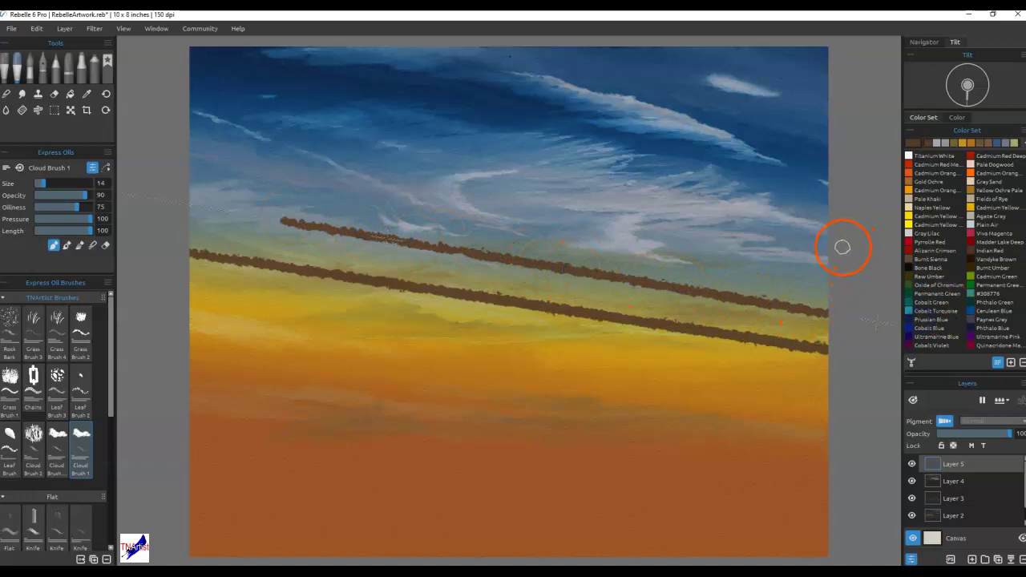
- Thicken and join the brown bands with ragged strokes and add brown streaks near the right edge of the sky
mouse_move(547, 295)
left_mouse_down()
mouse_move(453, 253)
mouse_move(626, 275)
mouse_move(360, 232)
mouse_move(516, 248)
mouse_move(665, 290)
mouse_move(702, 282)
mouse_move(824, 314)
mouse_move(808, 344)
mouse_move(747, 336)
mouse_move(838, 355)
mouse_move(511, 313)
mouse_move(524, 311)
mouse_move(394, 273)
mouse_move(358, 286)
mouse_move(323, 275)
mouse_move(341, 269)
mouse_move(274, 261)
mouse_move(247, 270)
mouse_move(163, 243)
left_mouse_up()
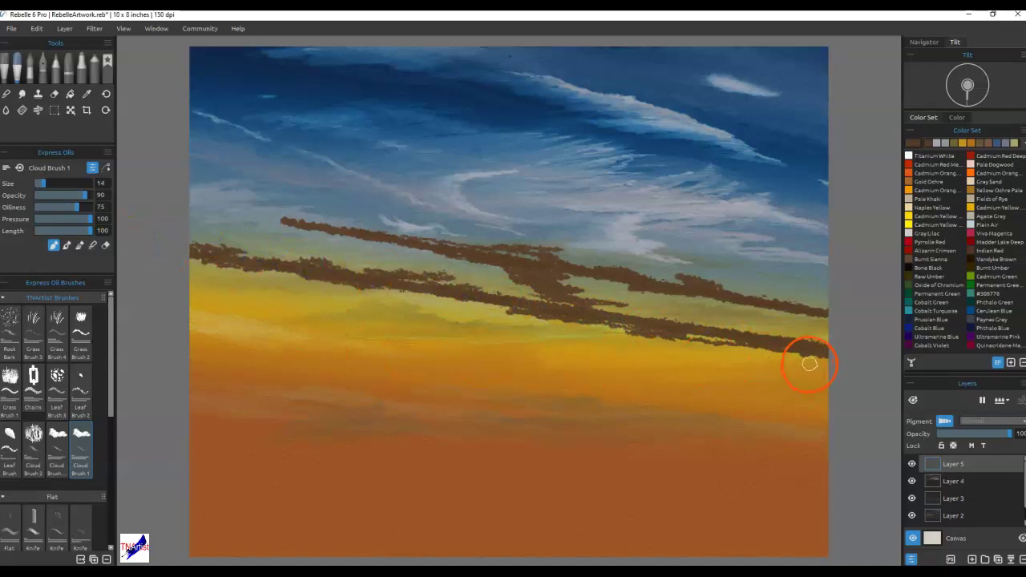
mouse_move(794, 231)
left_mouse_down()
mouse_move(733, 218)
mouse_move(810, 233)
mouse_move(718, 220)
mouse_move(837, 246)
mouse_move(719, 233)
mouse_move(817, 241)
left_mouse_up()
mouse_move(793, 330)
left_mouse_down()
mouse_move(737, 339)
mouse_move(809, 333)
mouse_move(701, 319)
mouse_move(840, 341)
left_mouse_up()
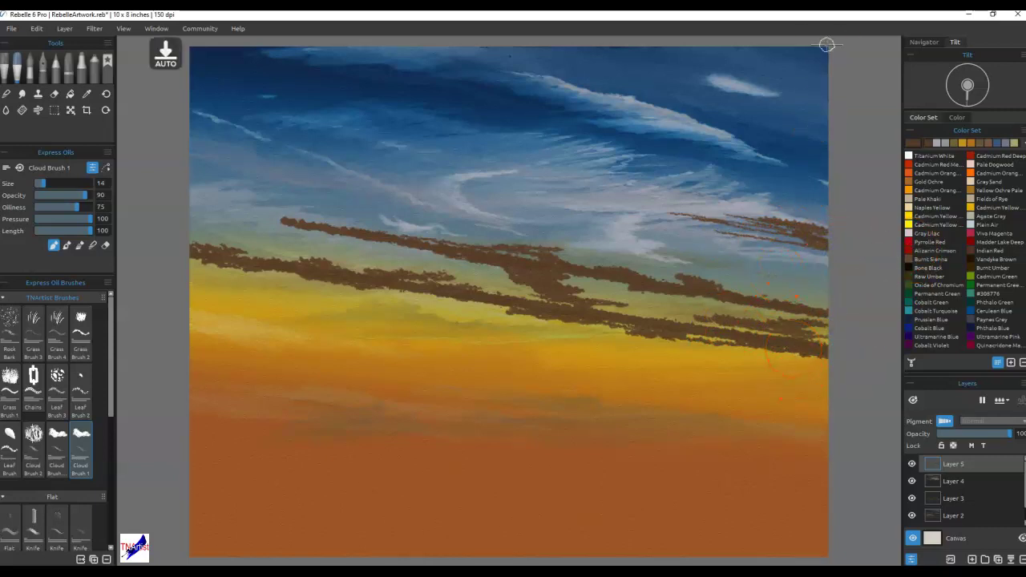
- Sample an orange and paint thin highlights along both brown cloud bands and the streaks at the right edge
key("i")
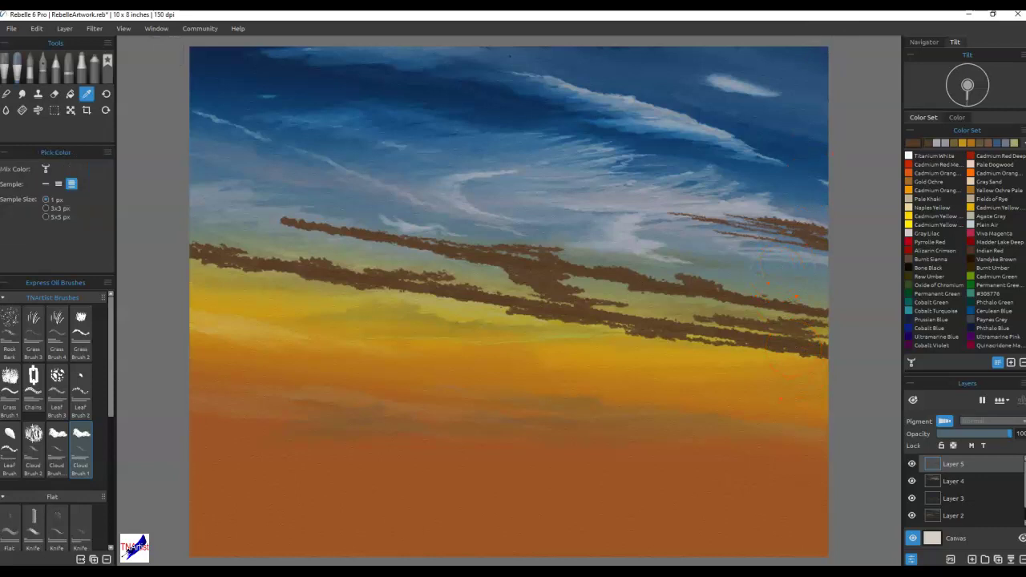
key("b")
mouse_move(667, 331)
left_mouse_down()
mouse_move(790, 346)
mouse_move(809, 340)
mouse_move(724, 319)
mouse_move(822, 318)
mouse_move(726, 292)
left_mouse_up()
left_click_drag(625, 333, 438, 295)
mouse_move(298, 275)
left_mouse_down()
mouse_move(197, 257)
mouse_move(301, 275)
left_mouse_up()
mouse_move(535, 278)
left_mouse_down()
mouse_move(391, 232)
mouse_move(492, 267)
mouse_move(619, 277)
mouse_move(356, 232)
left_mouse_up()
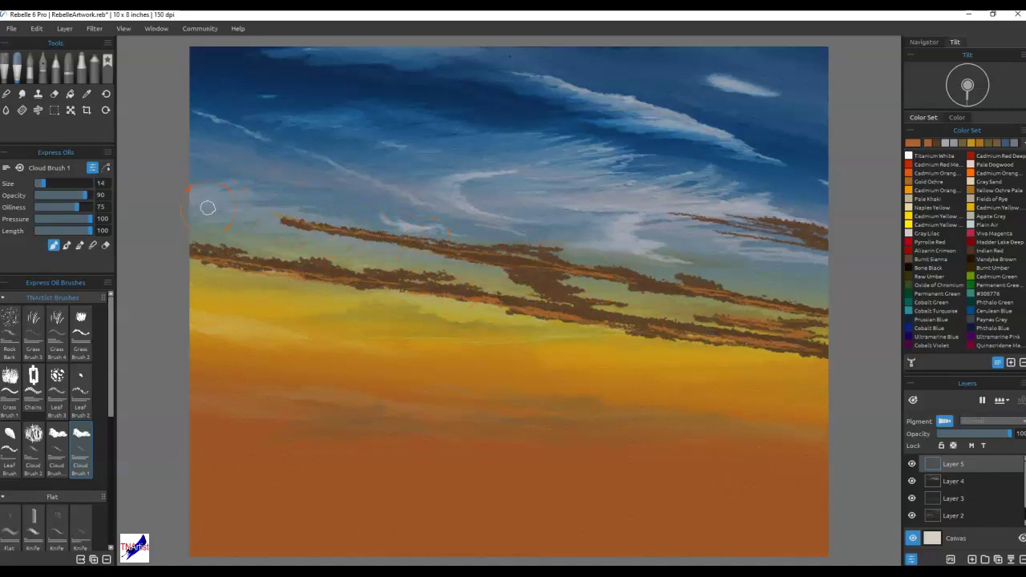
left_click_drag(826, 247, 697, 215)
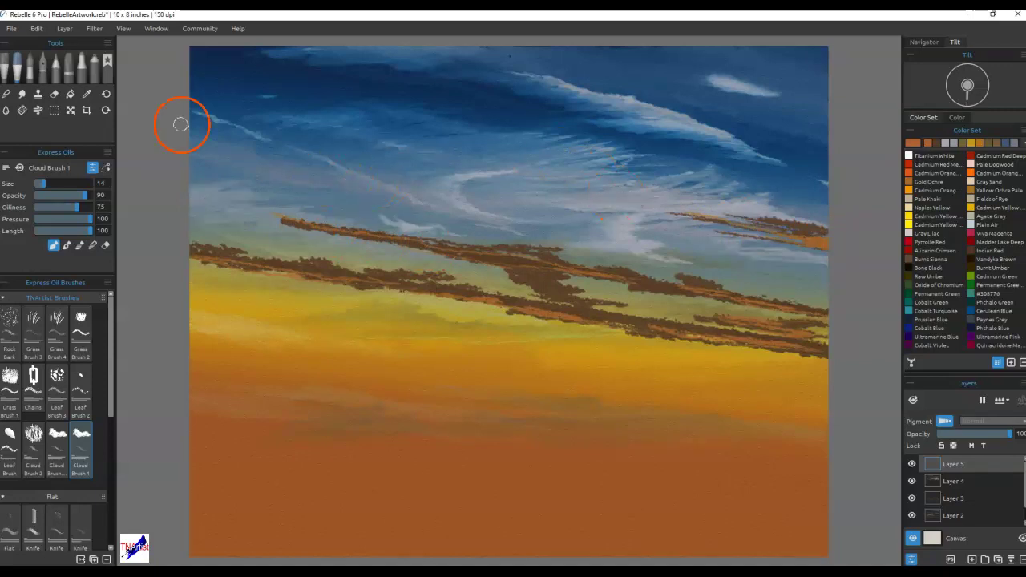
- Apply a Gaussian Blur with radius 25 to the brown cloud layer
left_click(91, 32)
left_click(111, 177)
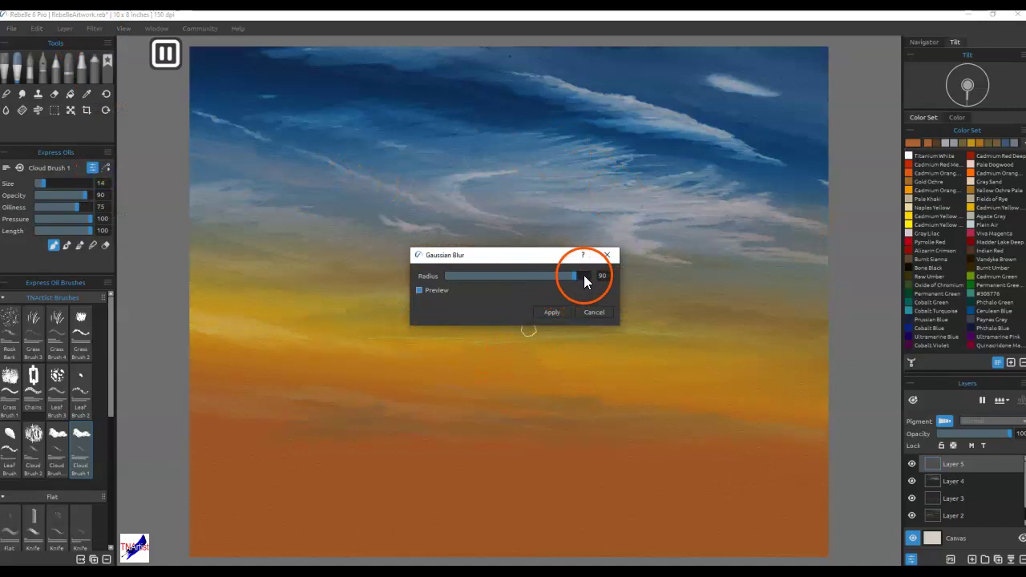
left_click_drag(576, 278, 499, 287)
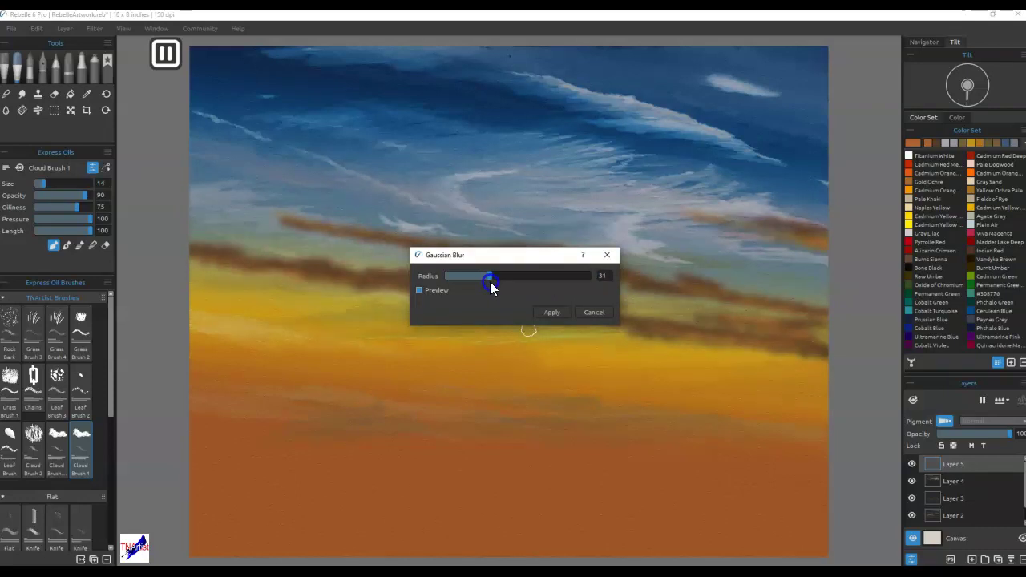
left_click_drag(486, 289, 492, 289)
left_click_drag(486, 288, 485, 401)
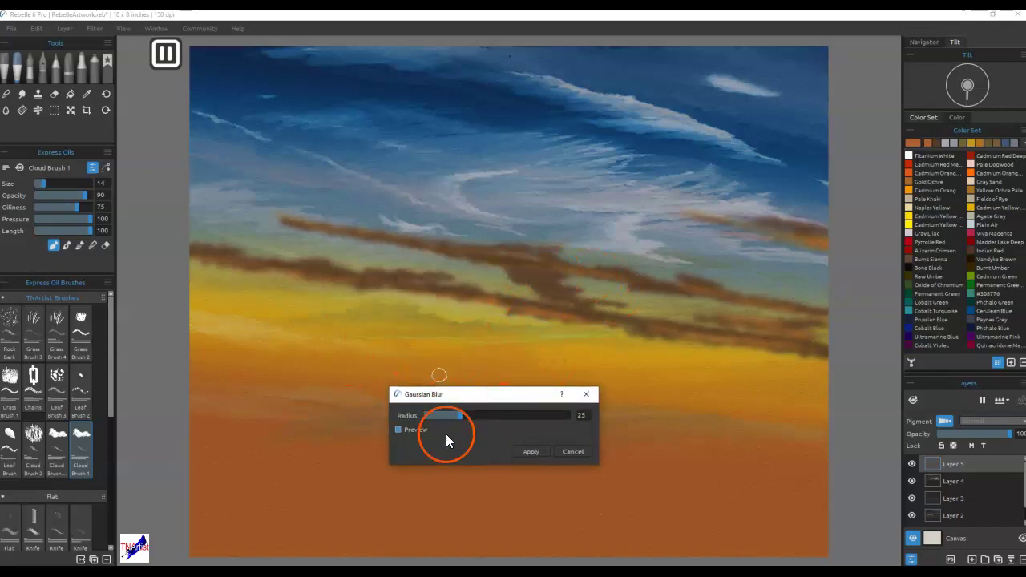
left_click(530, 451)
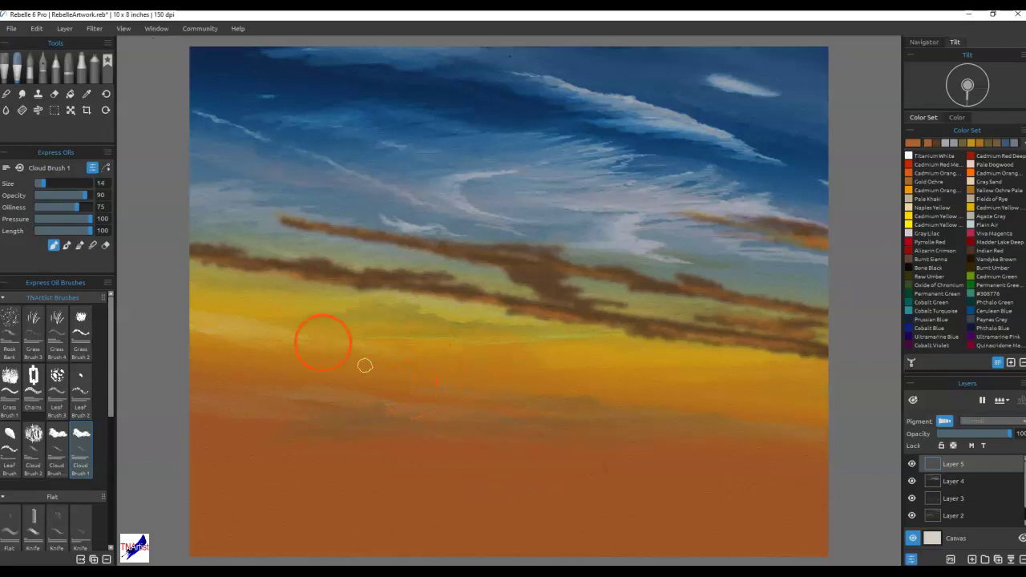
- Blend the right part of the lower brown band and the whole upper band using Cloud Brush 1a at size 18
left_click(61, 437)
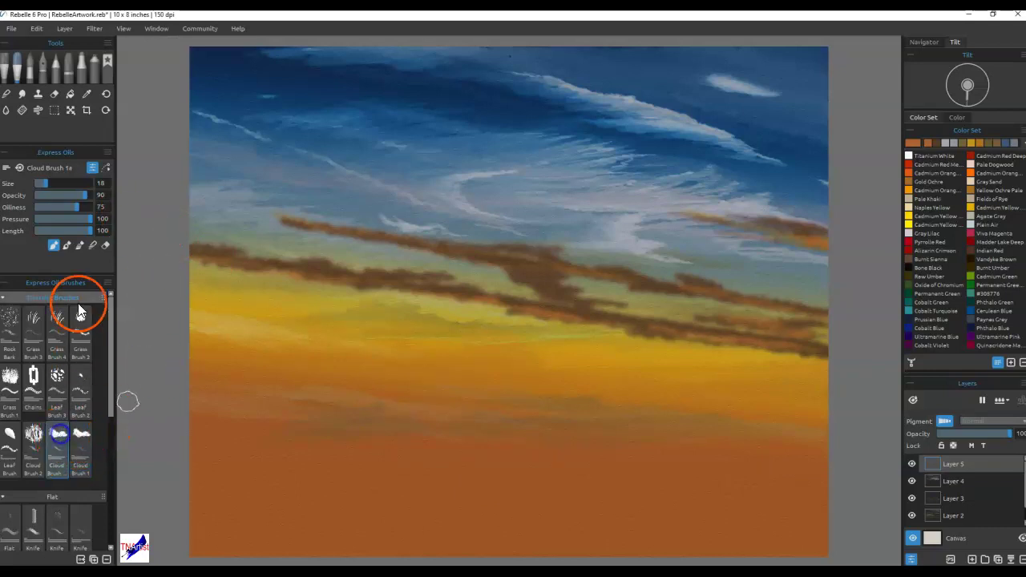
left_click(25, 112)
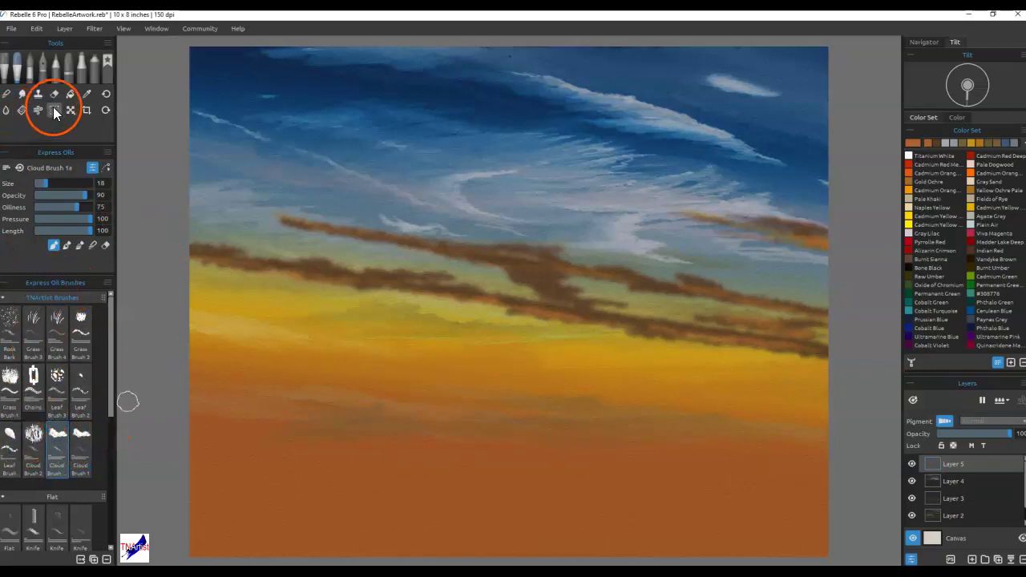
left_click(92, 245)
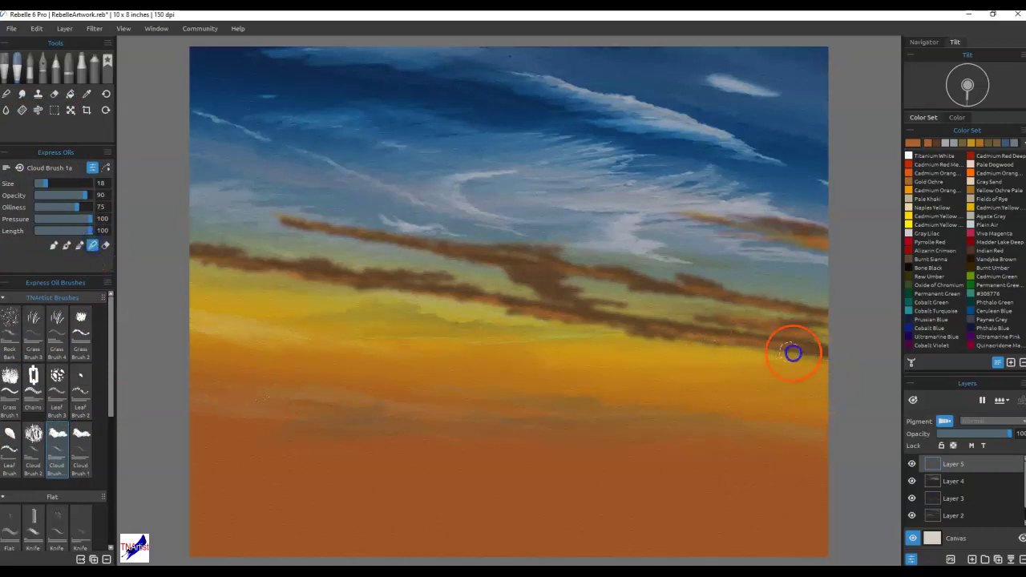
mouse_move(779, 345)
left_mouse_down()
mouse_move(834, 347)
mouse_move(766, 336)
mouse_move(731, 351)
mouse_move(757, 352)
mouse_move(692, 340)
left_mouse_up()
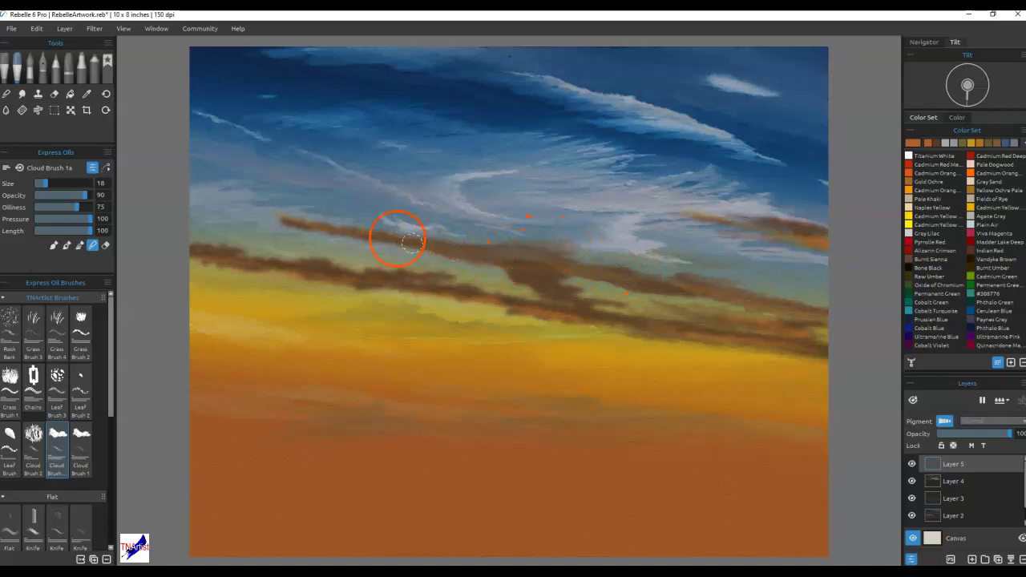
mouse_move(343, 228)
left_mouse_down()
mouse_move(224, 213)
mouse_move(190, 145)
mouse_move(349, 238)
mouse_move(253, 201)
mouse_move(238, 215)
mouse_move(314, 217)
mouse_move(280, 224)
mouse_move(357, 231)
left_mouse_up()
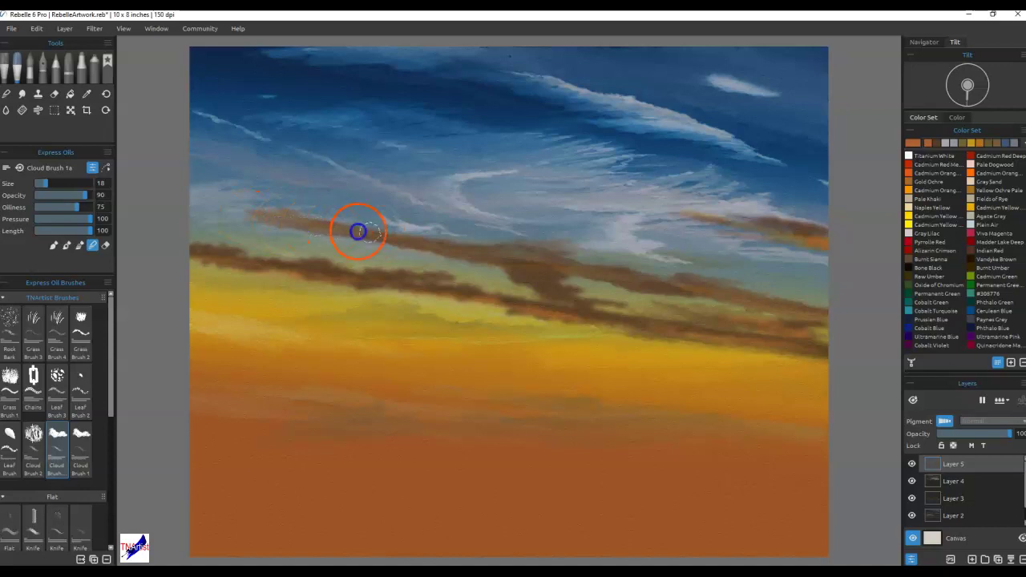
mouse_move(447, 240)
left_mouse_down()
mouse_move(598, 261)
mouse_move(610, 274)
mouse_move(740, 277)
mouse_move(761, 293)
left_mouse_up()
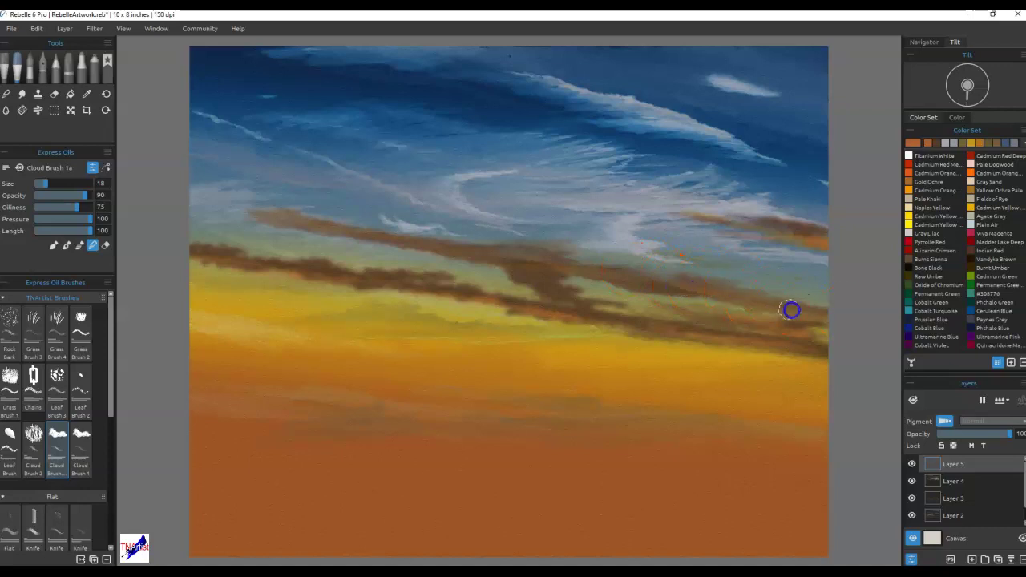
- Blend the central junction of the brown bands and spread the lower band's edges from the left side to the right
mouse_move(875, 333)
left_mouse_down()
mouse_move(820, 346)
mouse_move(823, 358)
mouse_move(739, 342)
mouse_move(826, 336)
mouse_move(658, 339)
mouse_move(717, 333)
mouse_move(513, 306)
mouse_move(634, 297)
mouse_move(522, 279)
left_mouse_up()
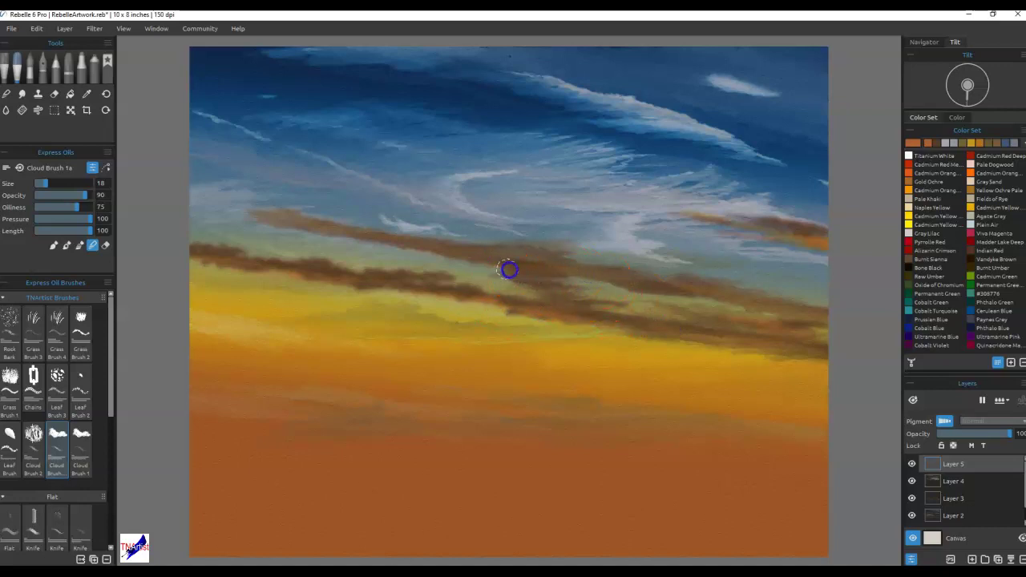
mouse_move(575, 260)
left_mouse_down()
mouse_move(563, 261)
mouse_move(568, 305)
mouse_move(579, 307)
mouse_move(513, 309)
left_mouse_up()
mouse_move(457, 291)
left_mouse_down()
mouse_move(502, 271)
mouse_move(287, 278)
mouse_move(350, 271)
mouse_move(152, 251)
left_mouse_up()
mouse_move(249, 247)
left_mouse_down()
mouse_move(483, 276)
mouse_move(559, 304)
mouse_move(688, 319)
mouse_move(737, 340)
mouse_move(712, 352)
left_mouse_up()
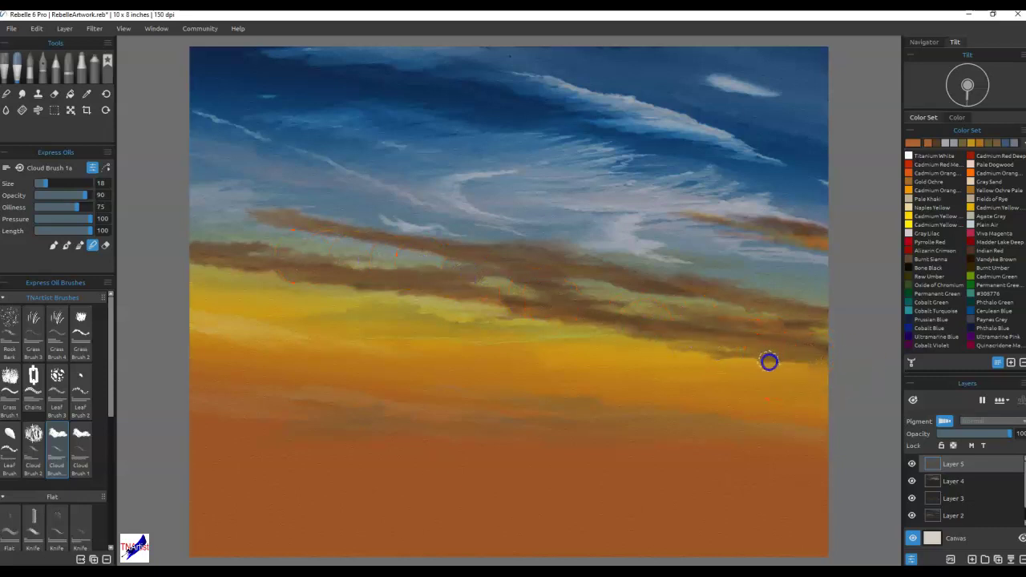
- Blend the right ends of the brown bands and the orange-brown streak above them into the sky
mouse_move(737, 341)
left_mouse_down()
mouse_move(694, 339)
mouse_move(809, 319)
mouse_move(771, 302)
mouse_move(843, 240)
mouse_move(718, 230)
mouse_move(772, 225)
mouse_move(645, 210)
mouse_move(843, 227)
mouse_move(792, 236)
mouse_move(833, 252)
left_mouse_up()
mouse_move(730, 312)
left_mouse_down()
mouse_move(424, 319)
mouse_move(575, 318)
mouse_move(537, 312)
mouse_move(529, 301)
mouse_move(362, 295)
mouse_move(350, 291)
mouse_move(554, 303)
mouse_move(355, 273)
mouse_move(164, 265)
mouse_move(330, 290)
mouse_move(656, 280)
mouse_move(611, 282)
mouse_move(622, 295)
mouse_move(590, 290)
mouse_move(820, 295)
left_mouse_up()
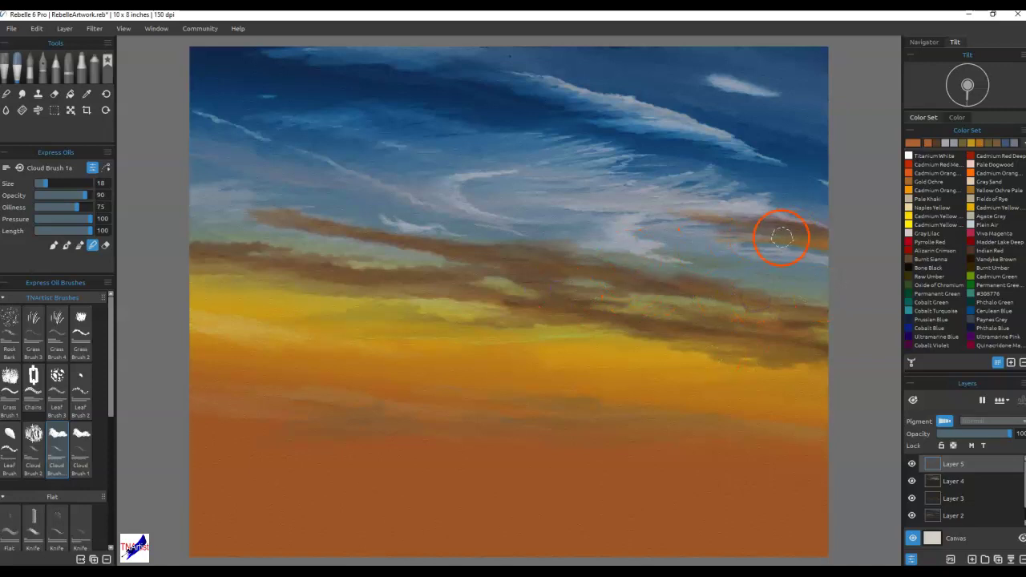
mouse_move(848, 231)
left_mouse_down()
mouse_move(819, 248)
mouse_move(886, 250)
mouse_move(832, 296)
left_mouse_up()
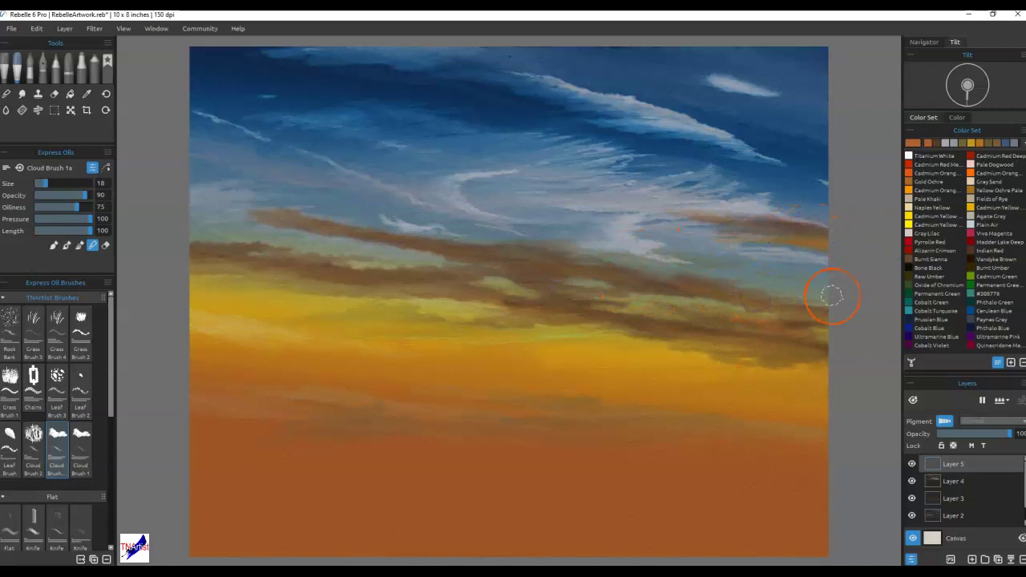
- Soften the lower brown cloud band from its right end toward the left with the Soft blend brush at size 20
left_click(27, 97)
left_click(7, 93)
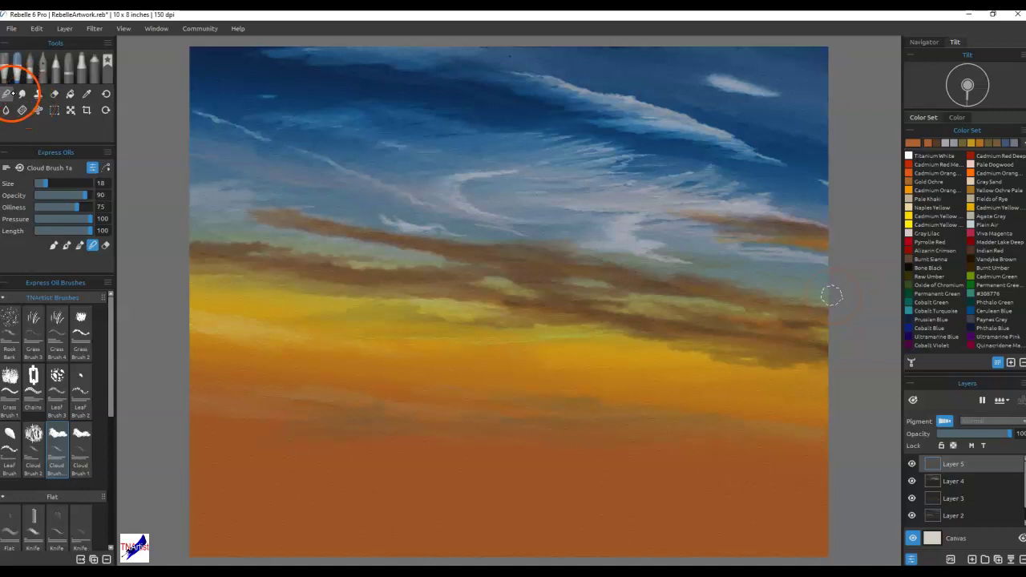
left_click(238, 332)
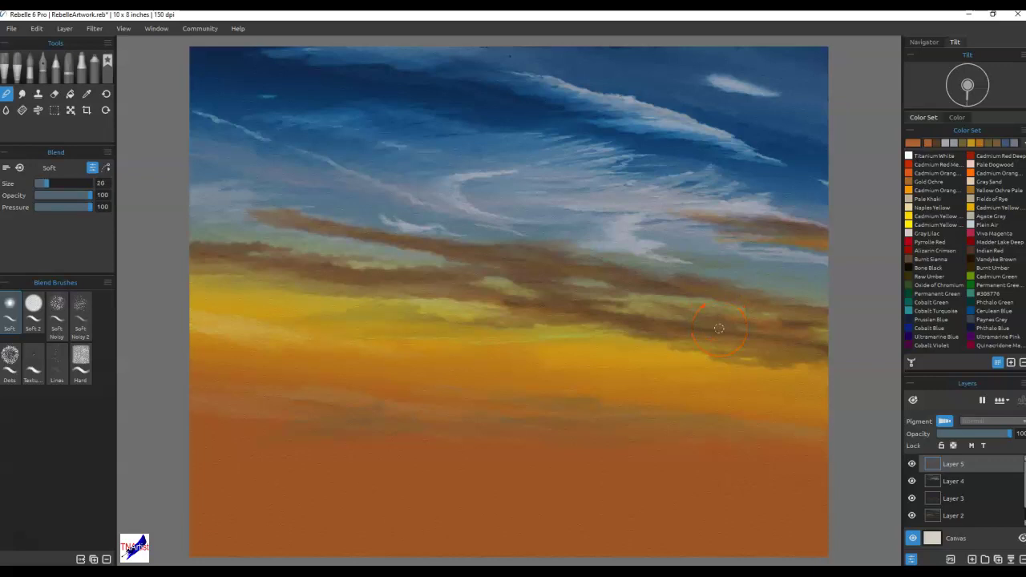
mouse_move(718, 327)
left_mouse_down()
mouse_move(679, 350)
mouse_move(833, 360)
mouse_move(714, 352)
mouse_move(791, 343)
left_mouse_up()
mouse_move(605, 322)
left_mouse_down()
mouse_move(498, 327)
mouse_move(530, 316)
mouse_move(416, 299)
mouse_move(472, 301)
mouse_move(440, 298)
mouse_move(437, 321)
mouse_move(356, 317)
left_mouse_up()
- Smooth the upper brown cloud band across the painting with the Soft blend brush, ending at its left tip
mouse_move(398, 273)
left_mouse_down()
mouse_move(346, 274)
mouse_move(303, 262)
mouse_move(398, 259)
mouse_move(163, 241)
mouse_move(197, 263)
mouse_move(335, 295)
mouse_move(585, 281)
left_mouse_up()
mouse_move(722, 286)
left_mouse_down()
mouse_move(758, 282)
mouse_move(716, 281)
mouse_move(707, 292)
mouse_move(820, 313)
mouse_move(793, 322)
left_mouse_up()
left_click_drag(719, 288, 572, 268)
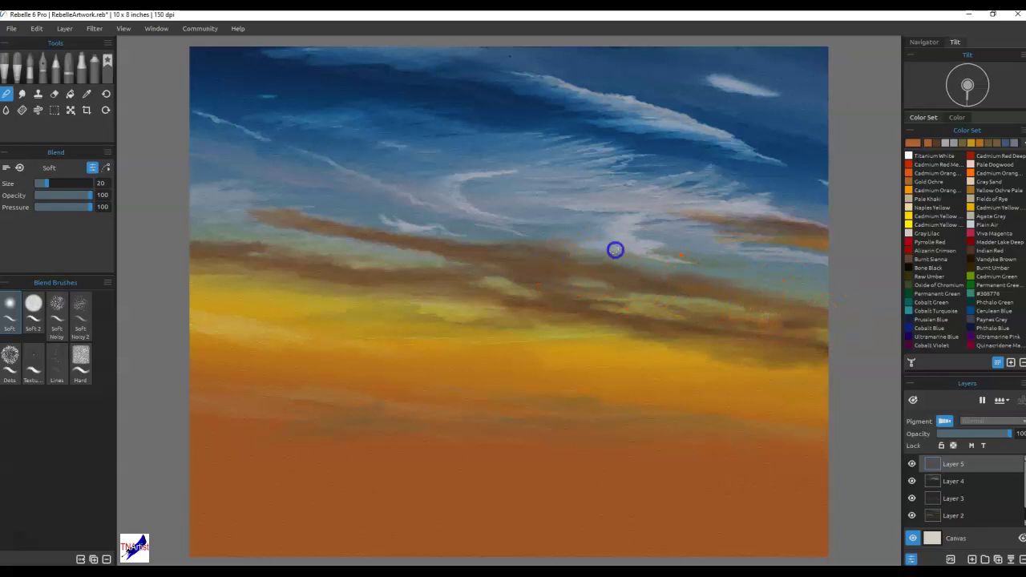
mouse_move(534, 241)
left_mouse_down()
mouse_move(515, 245)
mouse_move(590, 238)
mouse_move(538, 256)
left_mouse_up()
mouse_move(320, 226)
left_mouse_down()
mouse_move(415, 220)
mouse_move(360, 235)
mouse_move(330, 222)
mouse_move(280, 225)
left_mouse_up()
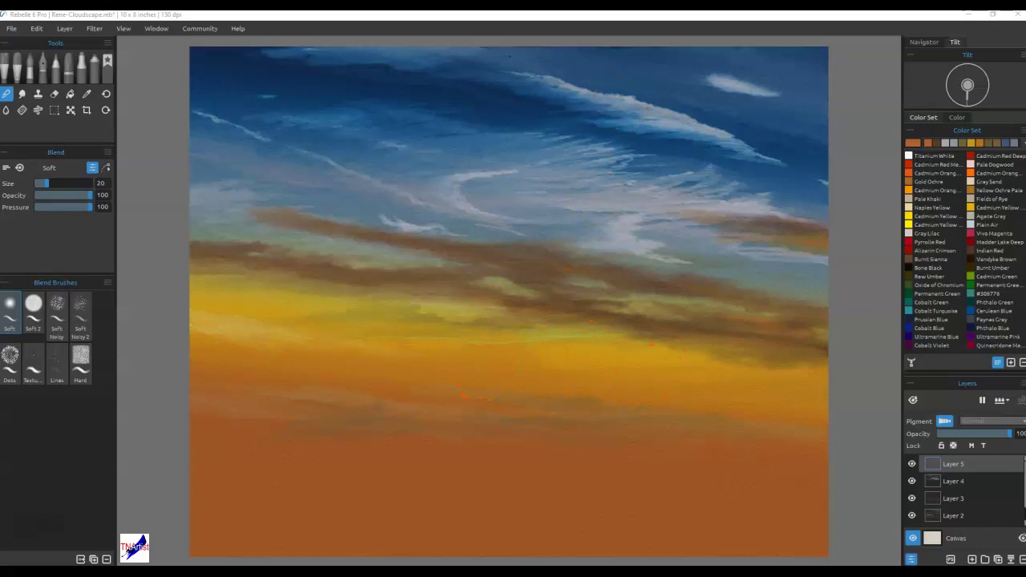
- Check the sunset reference photo and add a new layer directly above Layer 4
left_click_drag(561, 80, 549, 187)
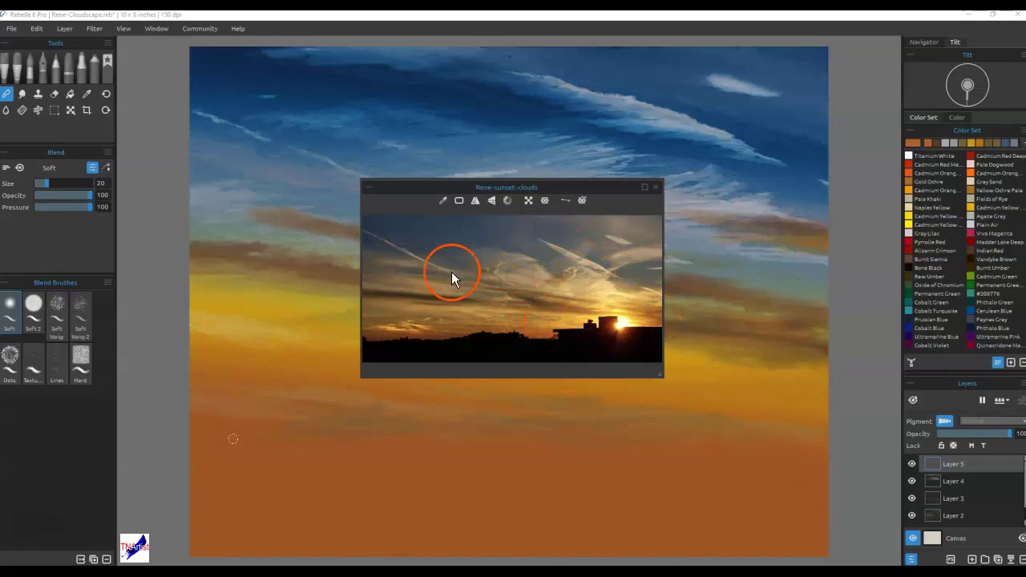
left_click(593, 190)
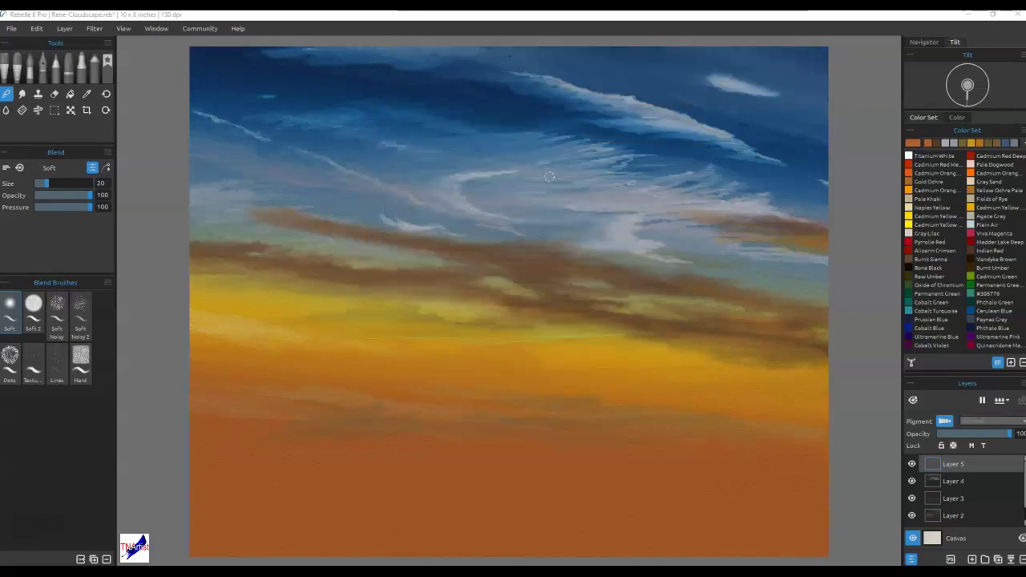
left_click(950, 482)
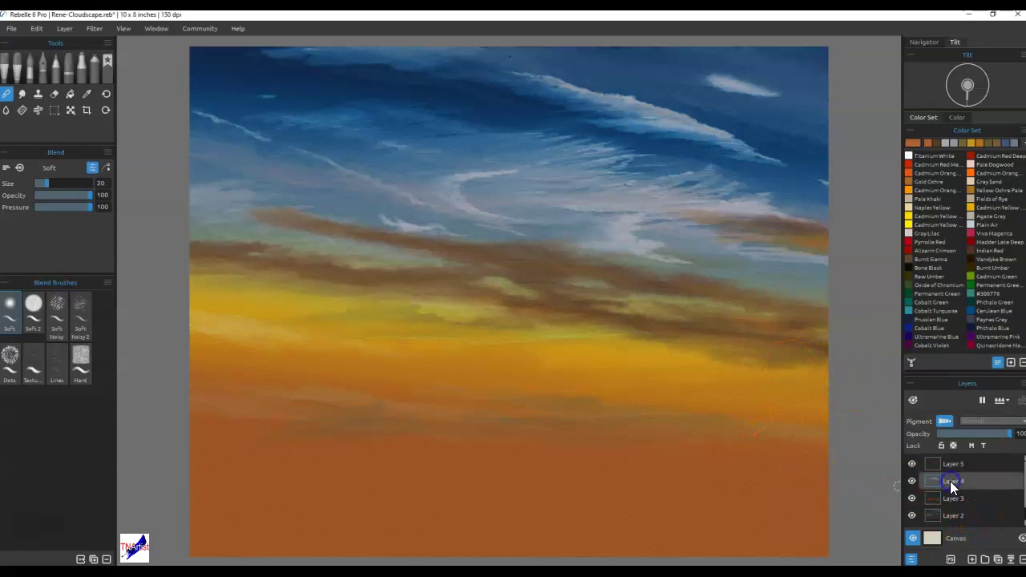
left_click(977, 559)
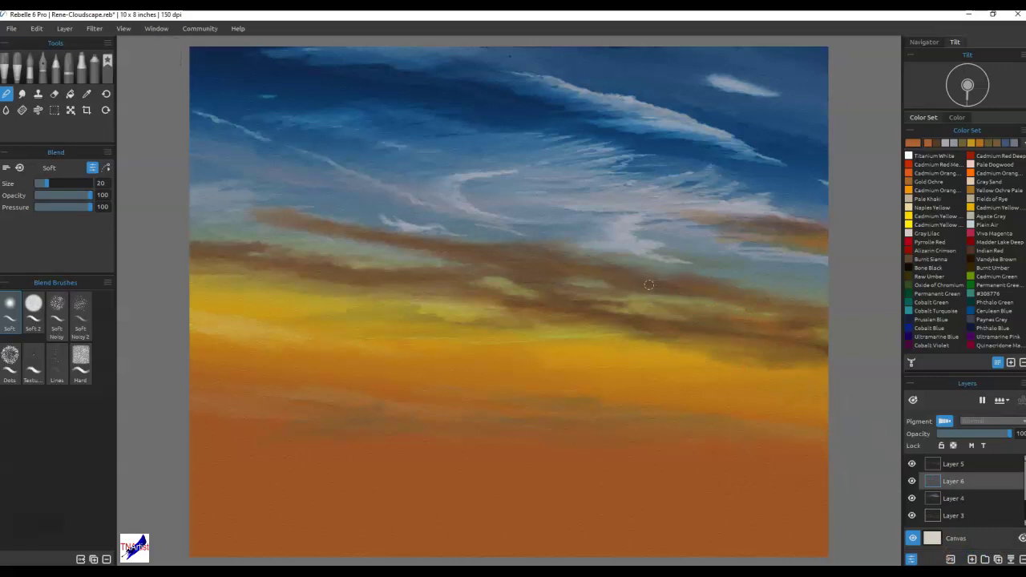
- Paint Cadmium Yellow highlights around the right ends of the brown bands using the Spray airbrush at size 18
left_click(925, 217)
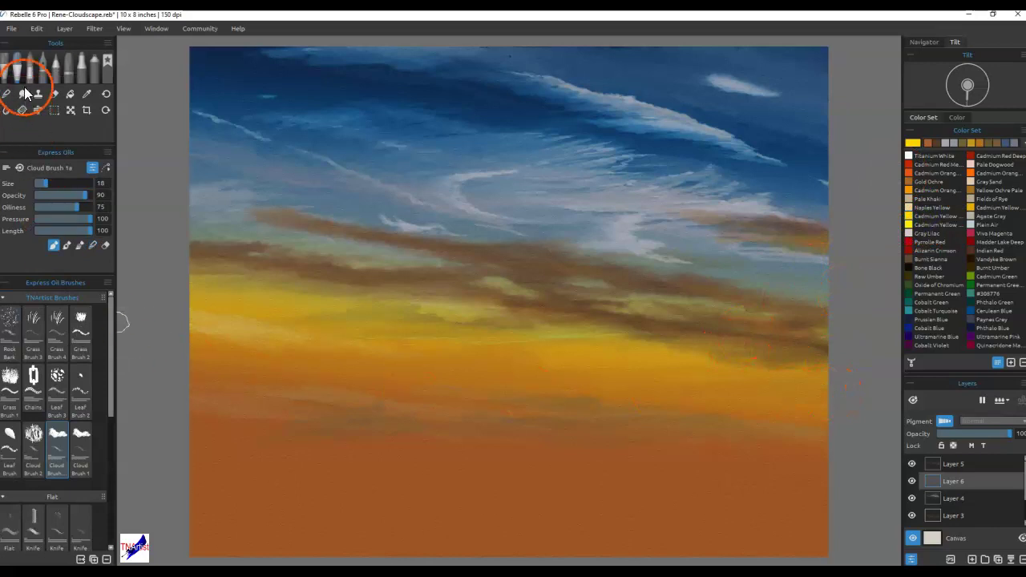
left_click(94, 81)
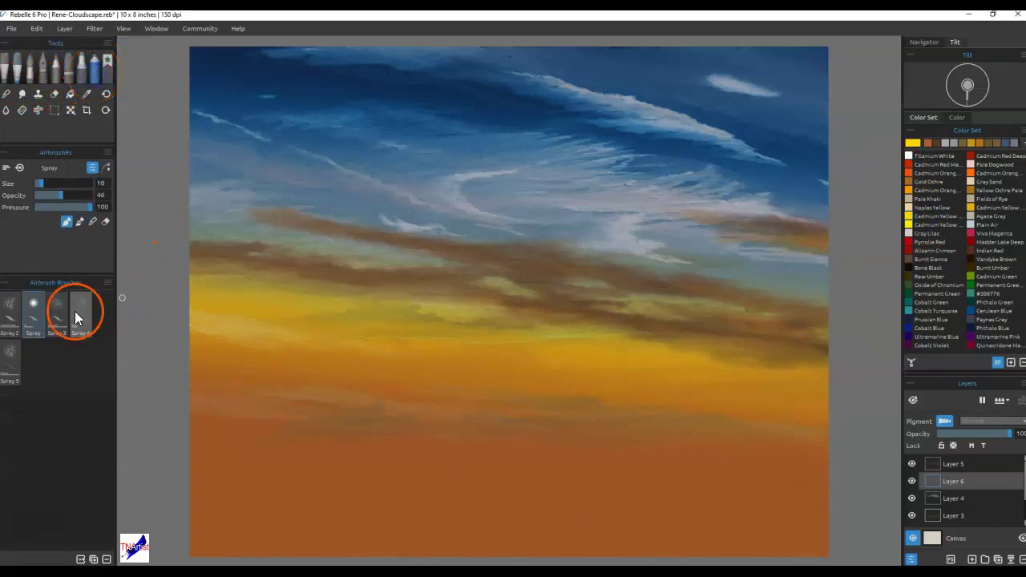
left_click(35, 329)
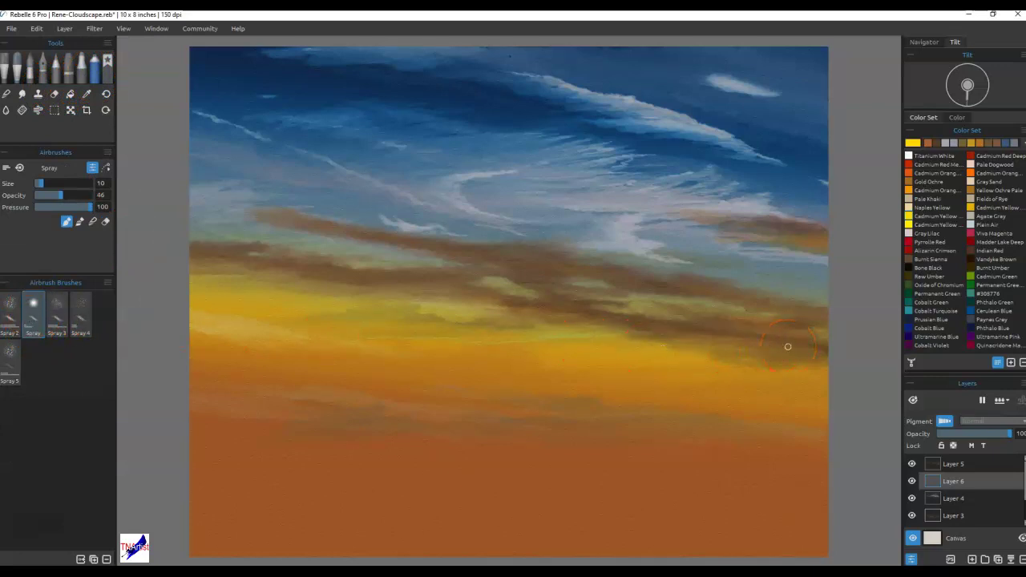
key("]")
mouse_move(749, 366)
left_mouse_down()
mouse_move(756, 355)
mouse_move(729, 355)
mouse_move(793, 358)
mouse_move(696, 350)
mouse_move(727, 355)
mouse_move(705, 345)
mouse_move(734, 341)
left_mouse_up()
mouse_move(816, 337)
left_mouse_down()
mouse_move(730, 320)
mouse_move(791, 314)
mouse_move(653, 301)
left_mouse_up()
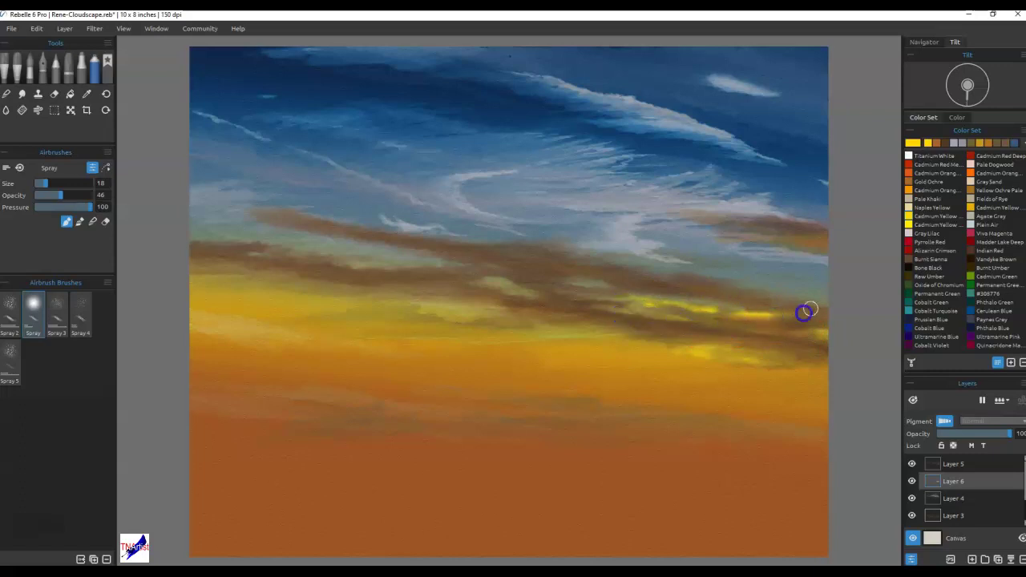
mouse_move(768, 294)
left_mouse_down()
mouse_move(819, 294)
mouse_move(710, 287)
left_mouse_up()
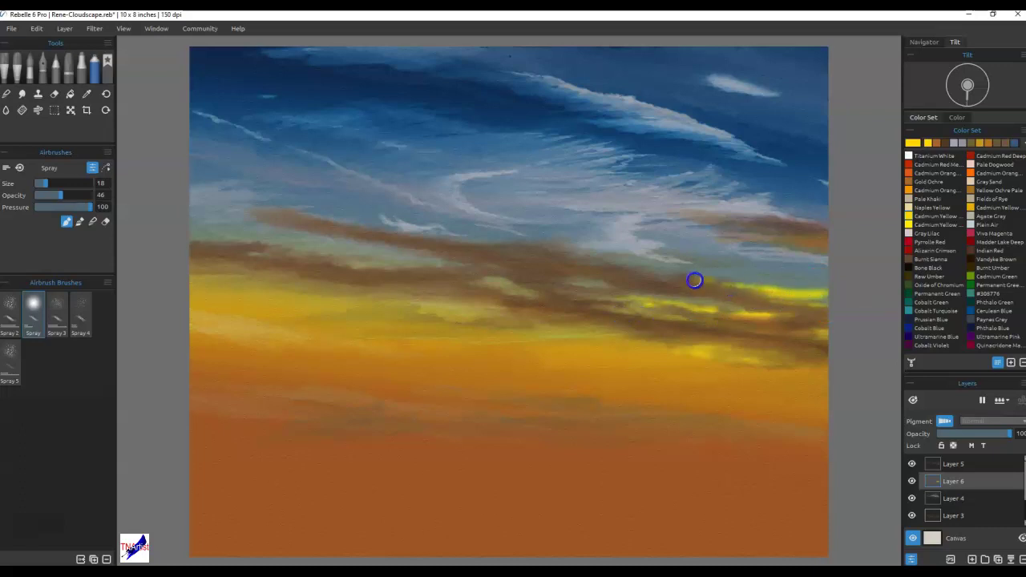
- Airbrush a broad yellow glow below the lower brown band, yellow streaks at far left, and a fine size 8 rim on the upper band
mouse_move(785, 318)
left_mouse_down()
mouse_move(836, 336)
mouse_move(794, 366)
mouse_move(825, 371)
mouse_move(777, 363)
left_mouse_up()
mouse_move(708, 361)
left_mouse_down()
mouse_move(627, 349)
mouse_move(815, 375)
mouse_move(601, 341)
mouse_move(689, 350)
mouse_move(660, 354)
mouse_move(623, 344)
mouse_move(737, 346)
mouse_move(694, 359)
mouse_move(831, 378)
mouse_move(788, 374)
mouse_move(813, 371)
mouse_move(804, 362)
mouse_move(725, 362)
mouse_move(824, 341)
mouse_move(790, 344)
mouse_move(814, 329)
mouse_move(544, 303)
mouse_move(777, 339)
mouse_move(820, 360)
mouse_move(826, 380)
mouse_move(609, 350)
mouse_move(730, 373)
mouse_move(822, 374)
mouse_move(672, 371)
mouse_move(783, 372)
mouse_move(811, 388)
mouse_move(635, 359)
mouse_move(840, 390)
mouse_move(483, 329)
mouse_move(315, 364)
mouse_move(263, 345)
mouse_move(281, 344)
mouse_move(231, 341)
mouse_move(249, 356)
mouse_move(222, 366)
mouse_move(302, 376)
mouse_move(236, 362)
left_mouse_up()
key("bracketleft")
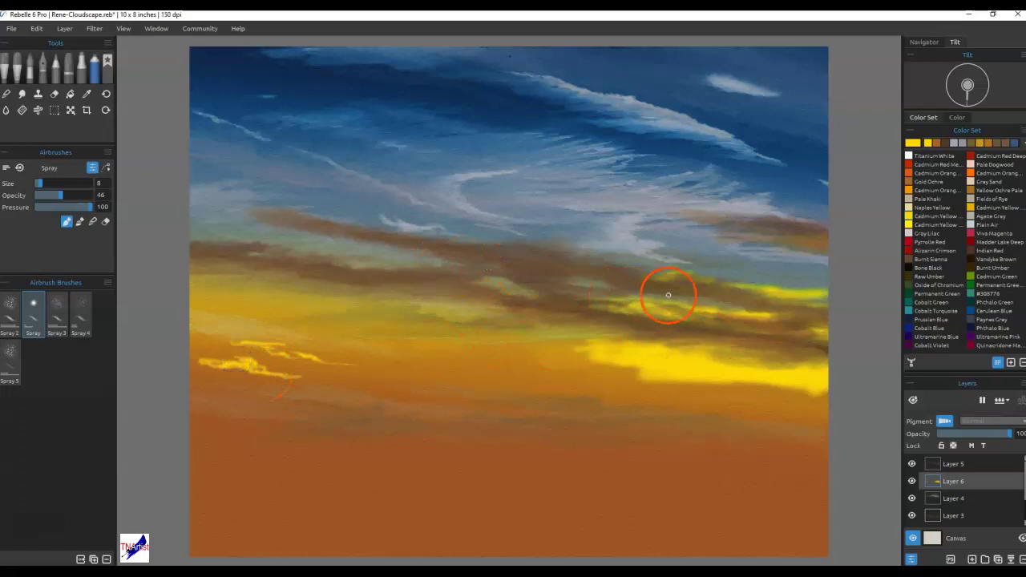
mouse_move(709, 277)
left_mouse_down()
mouse_move(623, 275)
mouse_move(690, 270)
mouse_move(657, 286)
left_mouse_up()
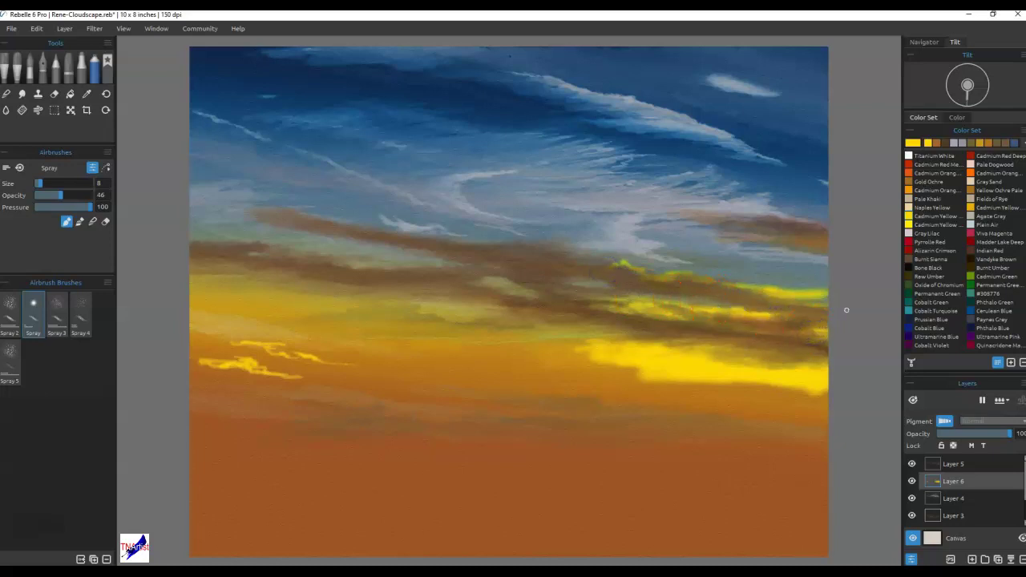
- Blend the broad yellow glow and the yellow at the upper band's right end with the Spray airbrush at size 30
mouse_move(772, 428)
left_mouse_down()
mouse_move(796, 397)
mouse_move(825, 390)
mouse_move(840, 394)
mouse_move(839, 407)
mouse_move(783, 395)
mouse_move(838, 389)
mouse_move(584, 379)
mouse_move(677, 369)
mouse_move(550, 354)
mouse_move(620, 349)
mouse_move(443, 355)
mouse_move(684, 374)
mouse_move(684, 348)
mouse_move(642, 336)
mouse_move(807, 325)
mouse_move(581, 312)
mouse_move(820, 308)
mouse_move(821, 296)
mouse_move(750, 292)
mouse_move(807, 293)
mouse_move(552, 262)
mouse_move(823, 294)
mouse_move(818, 305)
mouse_move(816, 292)
mouse_move(838, 282)
mouse_move(622, 274)
left_mouse_up()
key("]")
key("]")
key("]")
key("]")
key("]")
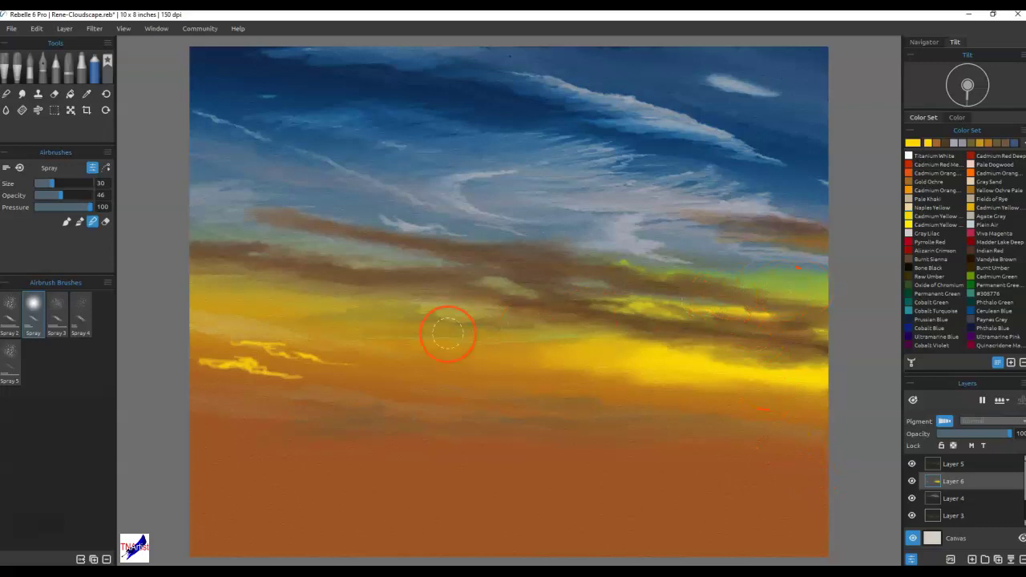
- Reduce the blending airbrush to size 12 and soften the small yellow cloud streaks in the left orange sky
key("bracketleft")
key("bracketleft")
key("bracketleft")
key("bracketleft")
key("bracketleft")
key("bracketleft")
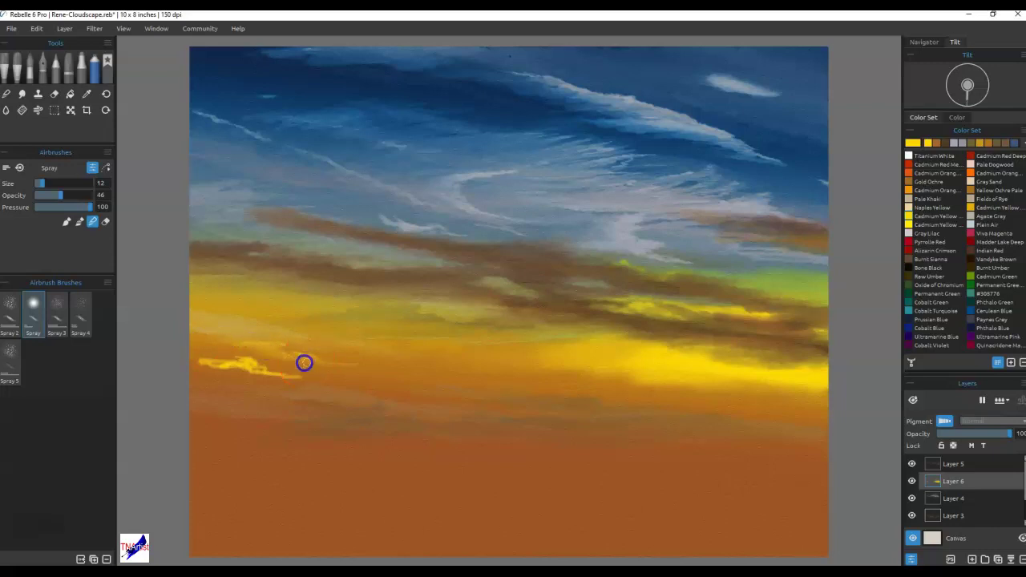
mouse_move(288, 378)
left_mouse_down()
mouse_move(242, 366)
mouse_move(252, 362)
mouse_move(191, 361)
mouse_move(365, 385)
left_mouse_up()
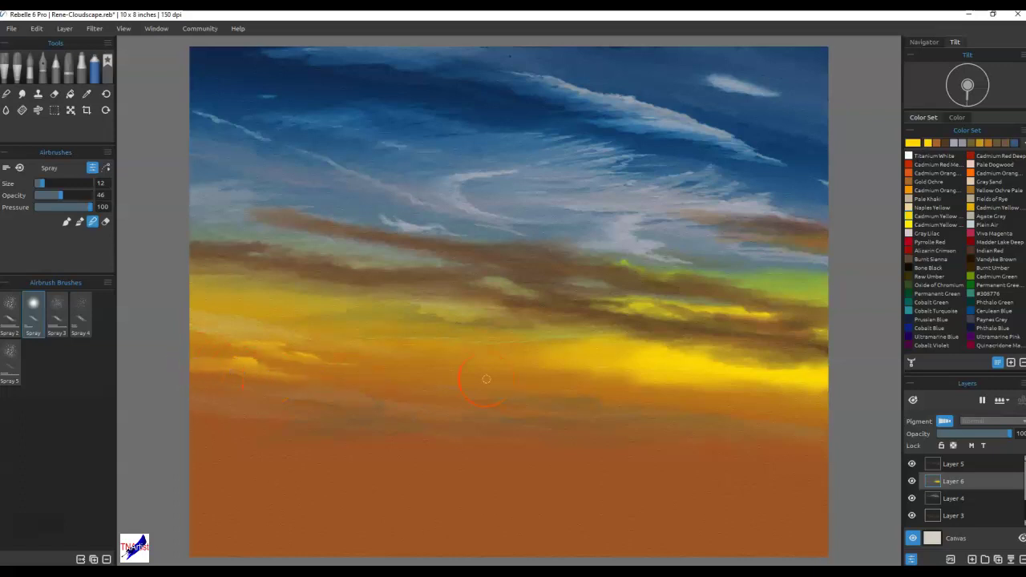
- Feather the yellow glow's lower edge into the orange sky and soften the yellow highlights between the brown bands
mouse_move(717, 395)
left_mouse_down()
mouse_move(686, 380)
mouse_move(611, 382)
mouse_move(712, 389)
mouse_move(527, 380)
mouse_move(600, 368)
left_mouse_up()
mouse_move(667, 381)
left_mouse_down()
mouse_move(596, 376)
mouse_move(599, 361)
mouse_move(636, 348)
mouse_move(675, 353)
left_mouse_up()
mouse_move(735, 373)
left_mouse_down()
mouse_move(789, 374)
mouse_move(738, 395)
left_mouse_up()
mouse_move(806, 388)
left_mouse_down()
mouse_move(692, 395)
mouse_move(809, 398)
mouse_move(625, 381)
left_mouse_up()
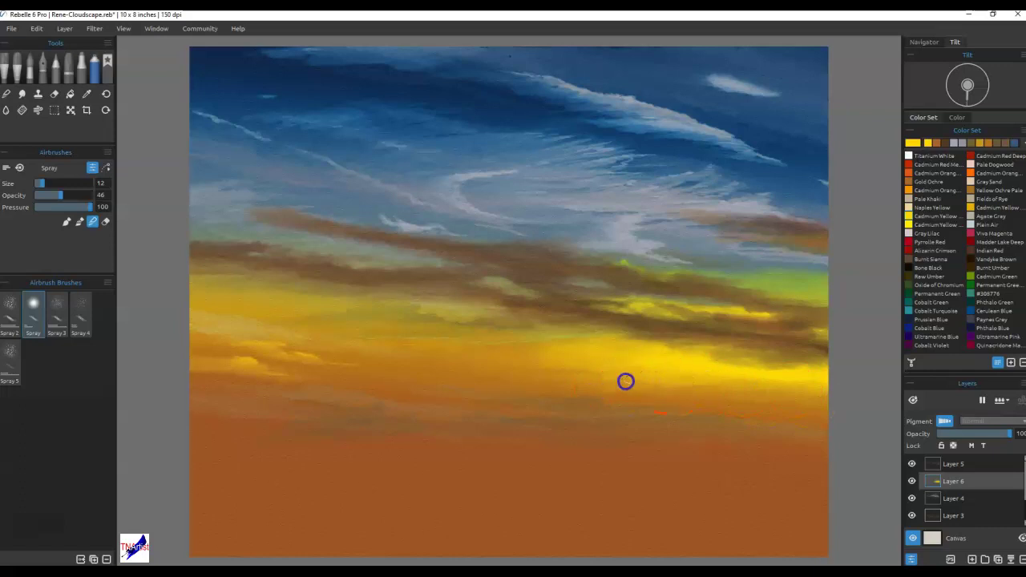
mouse_move(483, 377)
left_mouse_down()
mouse_move(522, 380)
mouse_move(407, 375)
mouse_move(562, 387)
left_mouse_up()
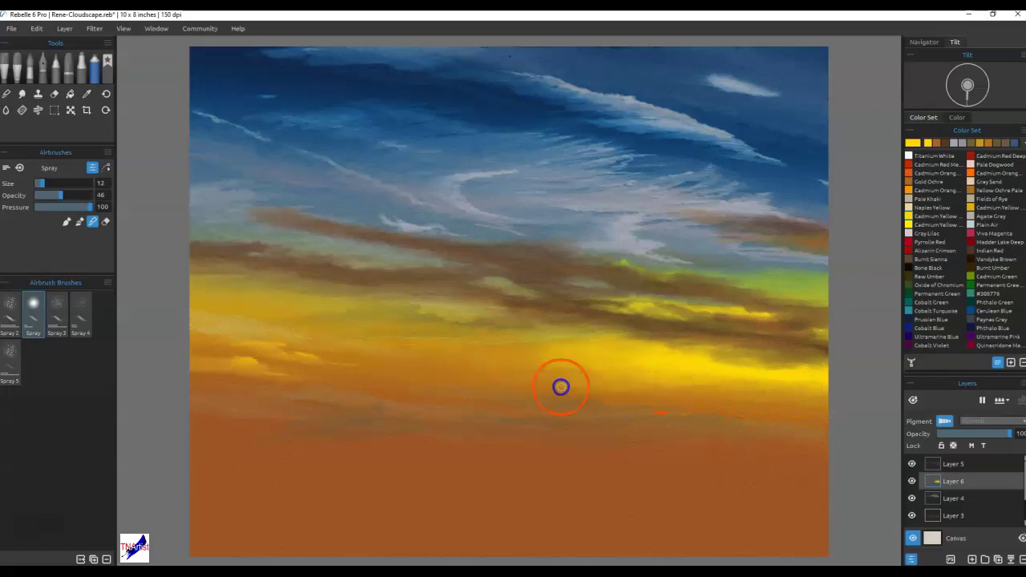
mouse_move(428, 376)
left_mouse_down()
mouse_move(570, 360)
mouse_move(617, 384)
mouse_move(645, 377)
left_mouse_up()
mouse_move(645, 376)
left_mouse_down()
mouse_move(741, 343)
mouse_move(731, 329)
mouse_move(769, 314)
mouse_move(747, 306)
mouse_move(796, 328)
left_mouse_up()
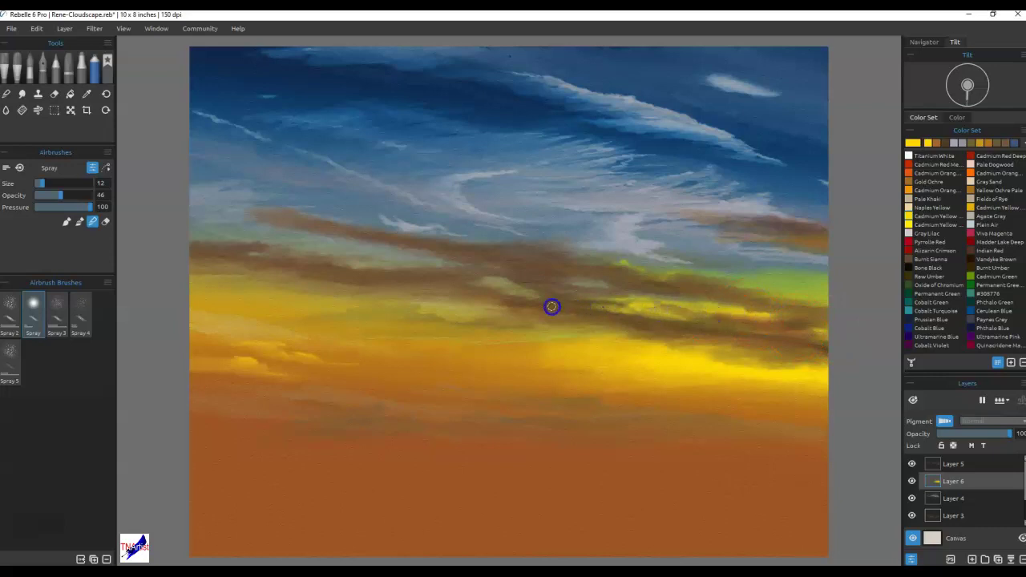
mouse_move(556, 299)
left_mouse_down()
mouse_move(636, 362)
mouse_move(731, 387)
left_mouse_up()
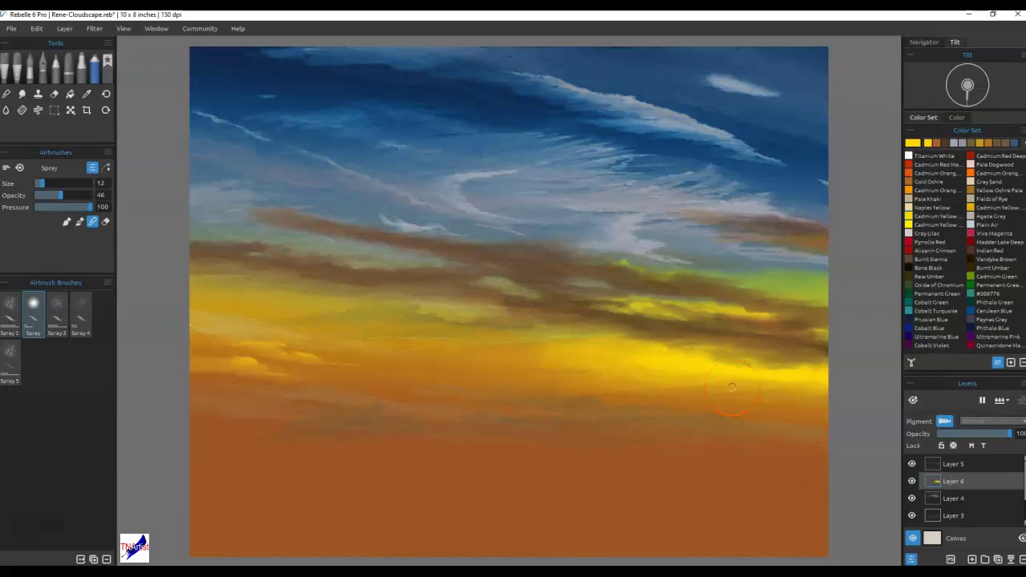
- Sample the lavender-grey of the wispy clouds, lighten it, and airbrush bright streaks along the wisps right of centre at size 12
left_click(932, 164)
mouse_move(758, 183)
left_mouse_down()
mouse_move(666, 193)
mouse_move(692, 171)
left_mouse_up()
left_click(719, 205, "alt")
left_click(913, 144)
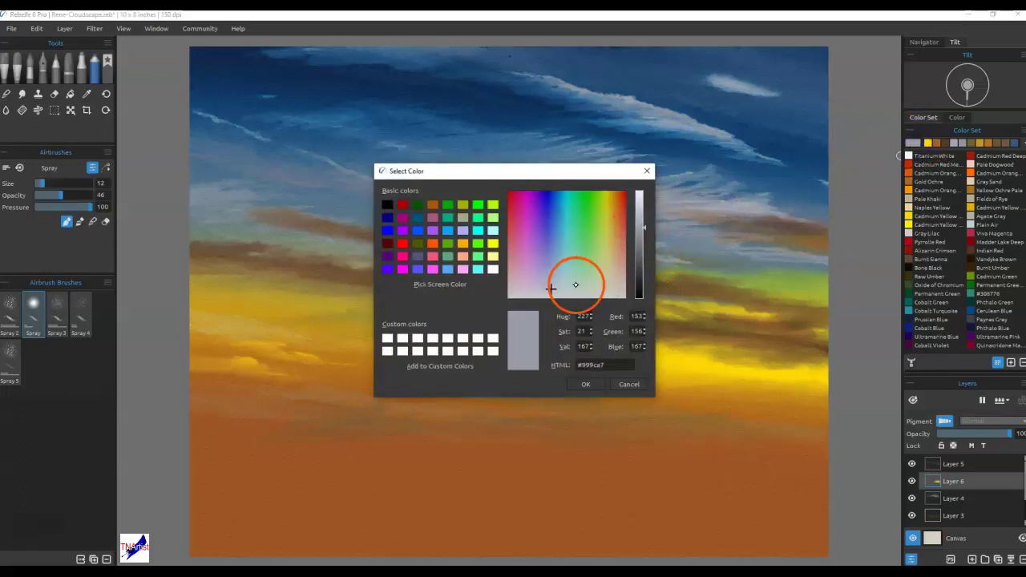
left_click(640, 206)
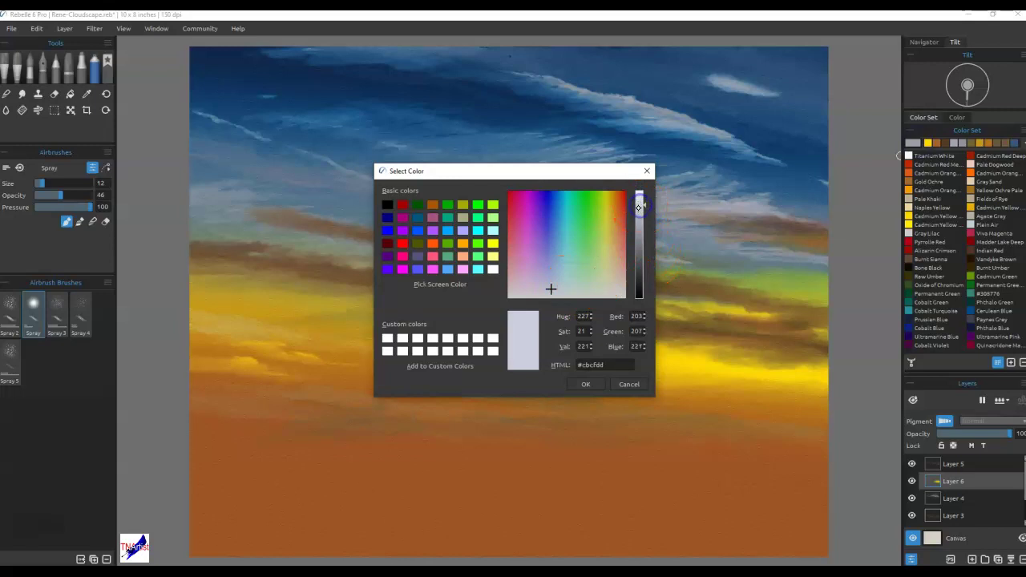
left_click(585, 384)
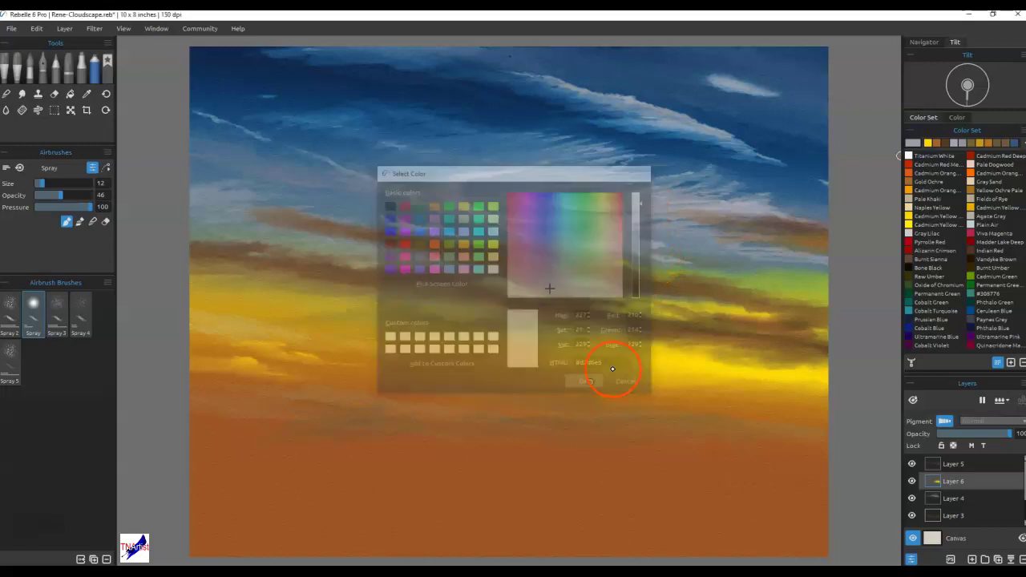
mouse_move(707, 178)
left_mouse_down()
mouse_move(671, 202)
mouse_move(652, 199)
mouse_move(683, 202)
mouse_move(599, 204)
mouse_move(647, 216)
mouse_move(756, 204)
mouse_move(487, 193)
left_mouse_up()
mouse_move(615, 211)
left_mouse_down()
mouse_move(740, 229)
mouse_move(788, 223)
left_mouse_up()
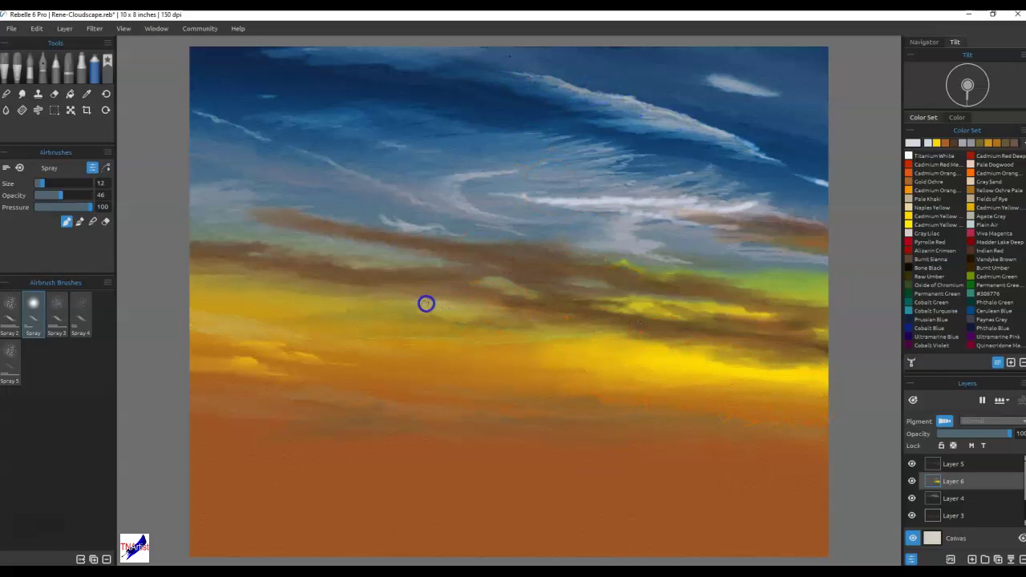
- Airbrush pale highlights along the edges of the left brown bands and in the yellow sky beneath them
left_click_drag(380, 296, 247, 287)
mouse_move(368, 301)
left_mouse_down()
mouse_move(337, 309)
mouse_move(356, 304)
mouse_move(326, 289)
mouse_move(371, 287)
mouse_move(306, 270)
mouse_move(408, 269)
mouse_move(351, 264)
mouse_move(368, 261)
mouse_move(295, 240)
mouse_move(348, 242)
mouse_move(234, 221)
mouse_move(396, 241)
left_mouse_up()
mouse_move(469, 246)
left_mouse_down()
mouse_move(366, 230)
mouse_move(463, 219)
mouse_move(451, 225)
mouse_move(536, 238)
mouse_move(254, 222)
left_mouse_up()
mouse_move(220, 268)
left_mouse_down()
mouse_move(208, 275)
mouse_move(236, 281)
mouse_move(198, 287)
mouse_move(282, 303)
mouse_move(248, 288)
mouse_move(289, 292)
left_mouse_up()
left_click_drag(227, 299, 168, 297)
- Undo a pale stroke in the right yellow glow and paint a thin pale streak through the central yellow sky
mouse_move(753, 354)
left_mouse_down()
mouse_move(792, 372)
mouse_move(786, 390)
mouse_move(798, 361)
mouse_move(713, 347)
mouse_move(773, 369)
mouse_move(740, 371)
left_mouse_up()
key("ctrl+z")
mouse_move(807, 391)
left_mouse_down()
mouse_move(718, 370)
mouse_move(755, 375)
mouse_move(745, 392)
mouse_move(552, 341)
mouse_move(462, 342)
mouse_move(510, 332)
left_mouse_up()
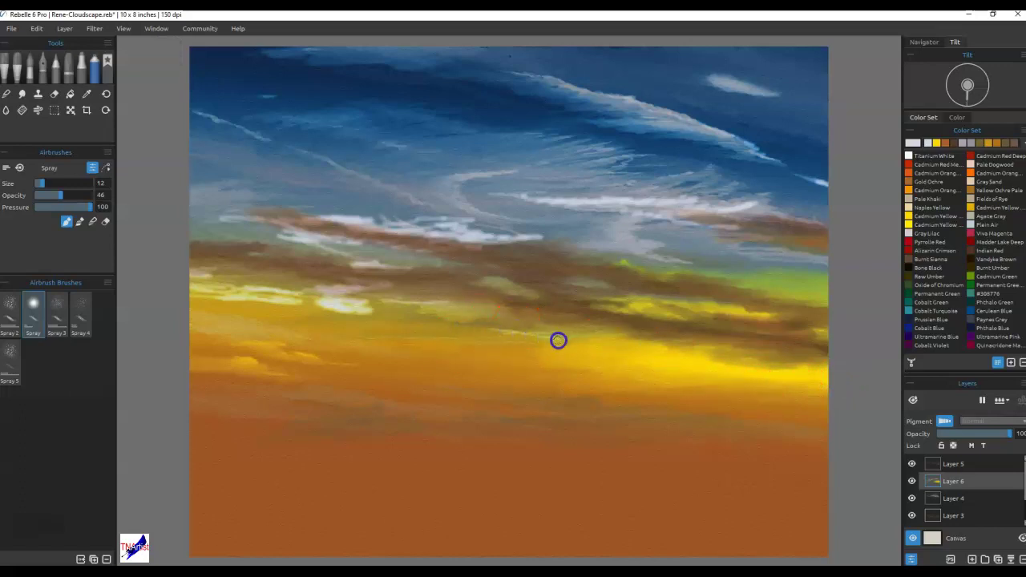
left_click_drag(600, 348, 496, 334)
left_click_drag(437, 323, 392, 313)
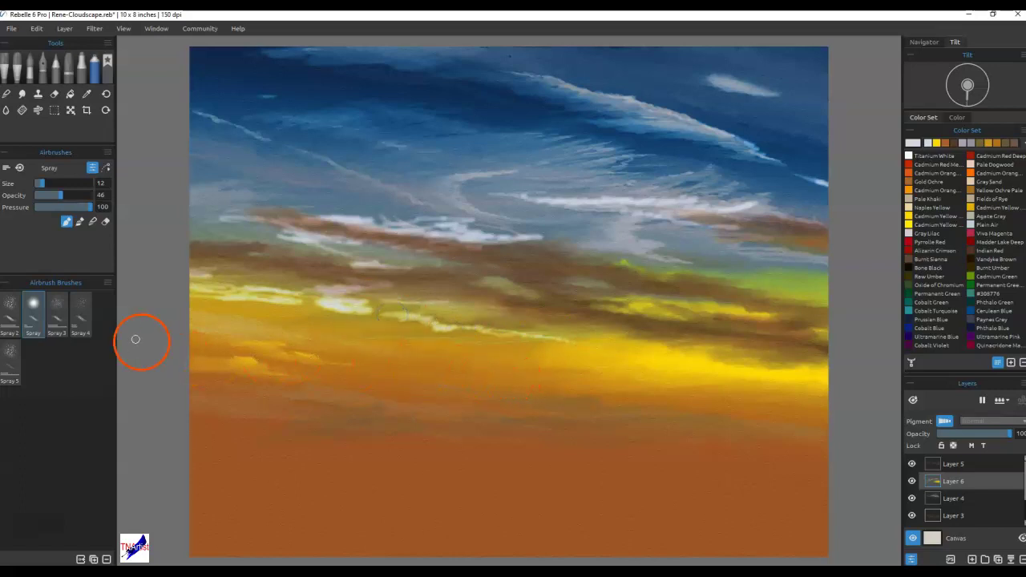
- Switch to the Spray 3 airbrush, undo a test stroke over the lower orange sky, and reduce the brush size to 12
left_click(56, 311)
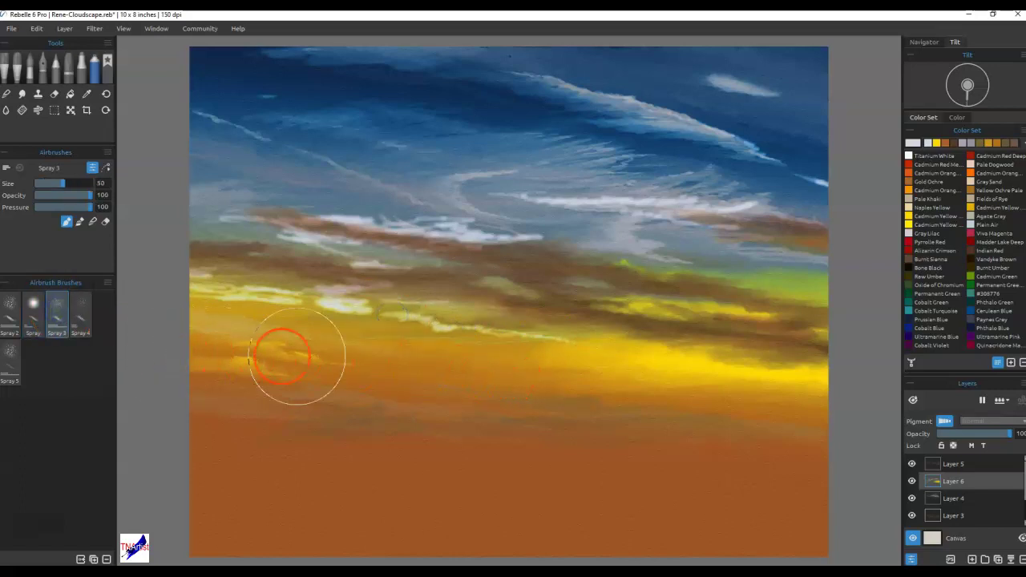
left_click_drag(574, 460, 723, 445)
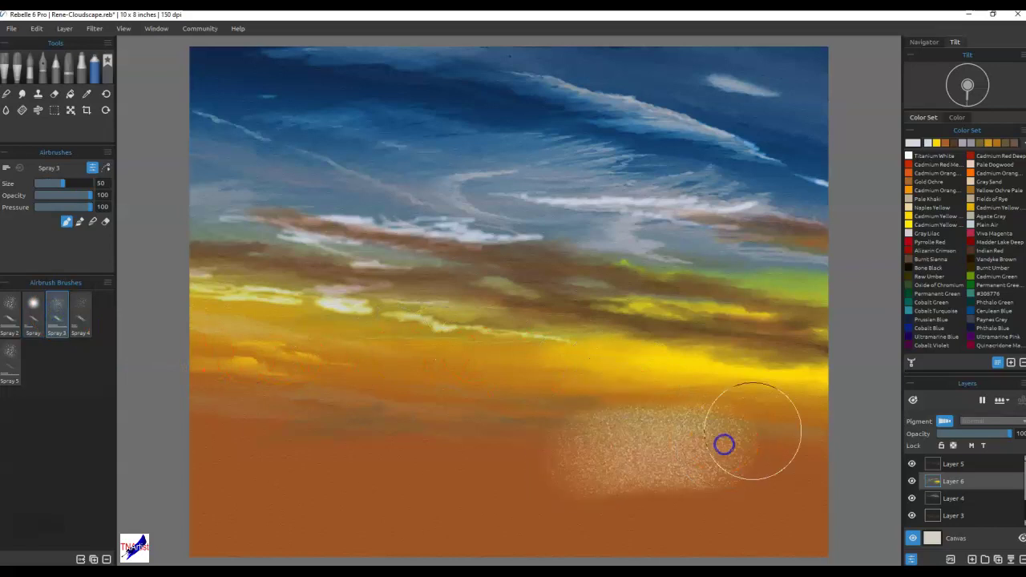
key("ctrl+z")
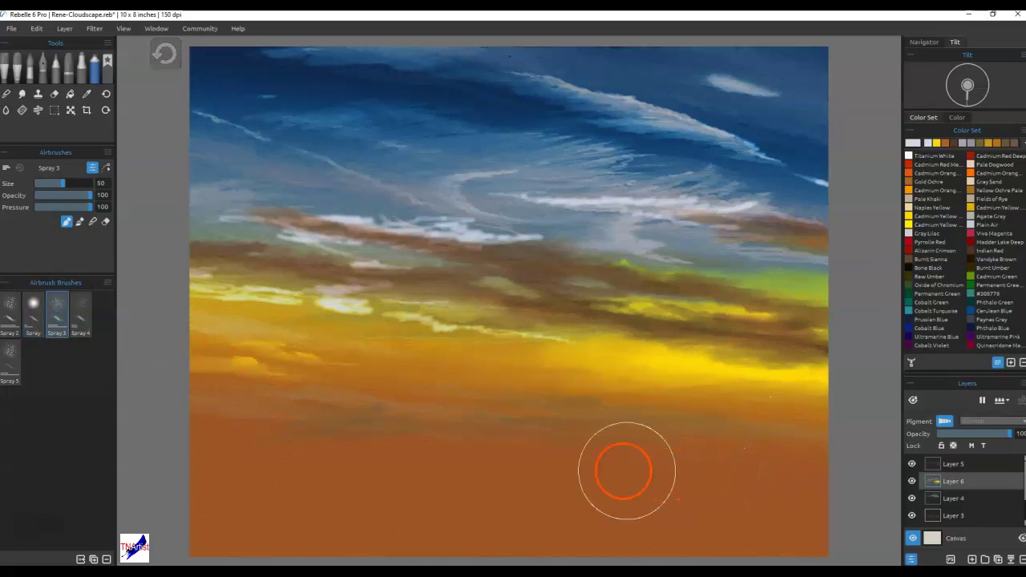
key("bracketleft")
key("bracketleft")
key("bracketleft")
key("bracketleft")
key("bracketleft")
key("bracketleft")
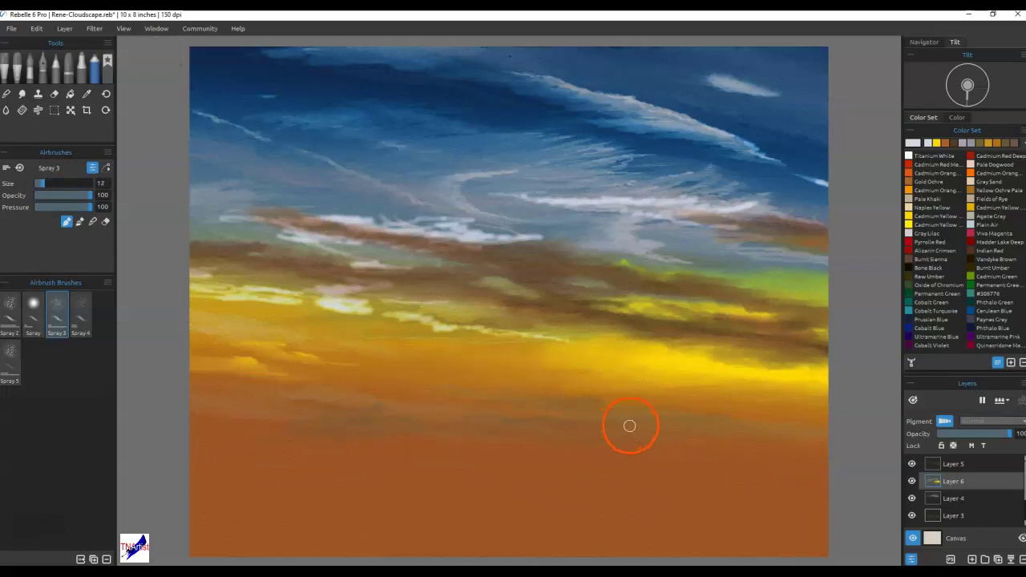
key("bracketleft")
- Blend the pale wisps right of centre and the long white cloud streak in the upper-right blue sky with the size 12 airbrush
key("m")
left_click_drag(748, 219, 723, 207)
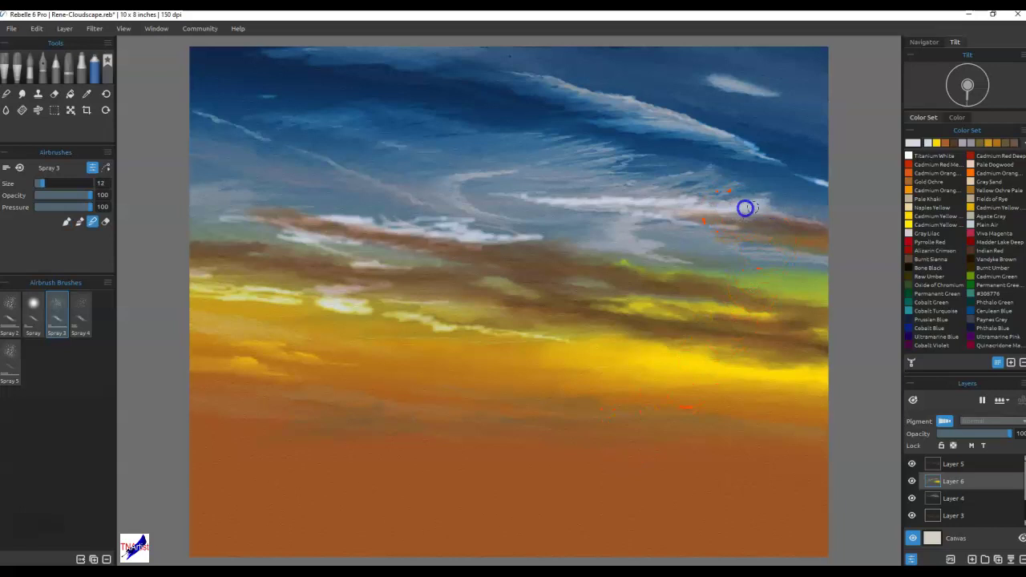
mouse_move(593, 199)
left_mouse_down()
mouse_move(564, 203)
mouse_move(605, 196)
left_mouse_up()
mouse_move(541, 196)
left_mouse_down()
mouse_move(572, 216)
mouse_move(646, 215)
left_mouse_up()
left_click(643, 222)
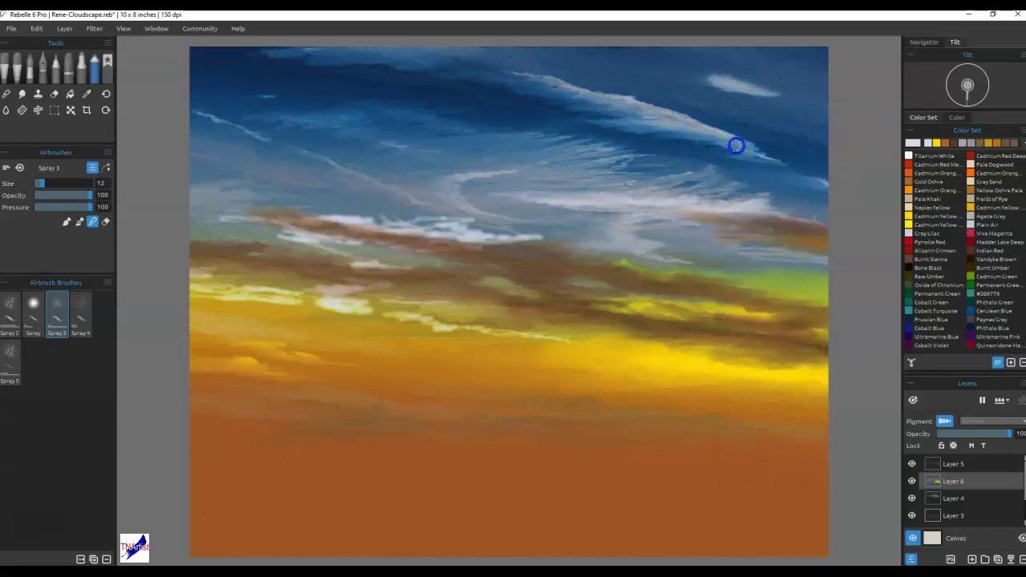
left_click(641, 225)
- Blend the pale highlights along the upper edge of the left brown cloud band out to the canvas's left edge
left_click(423, 238)
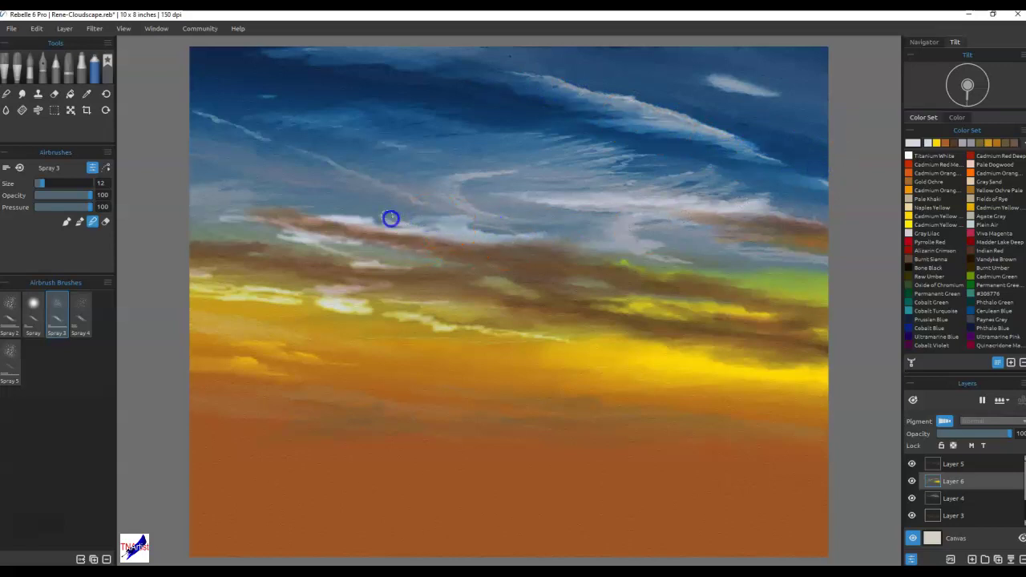
left_click_drag(370, 226, 562, 240)
left_click(469, 251)
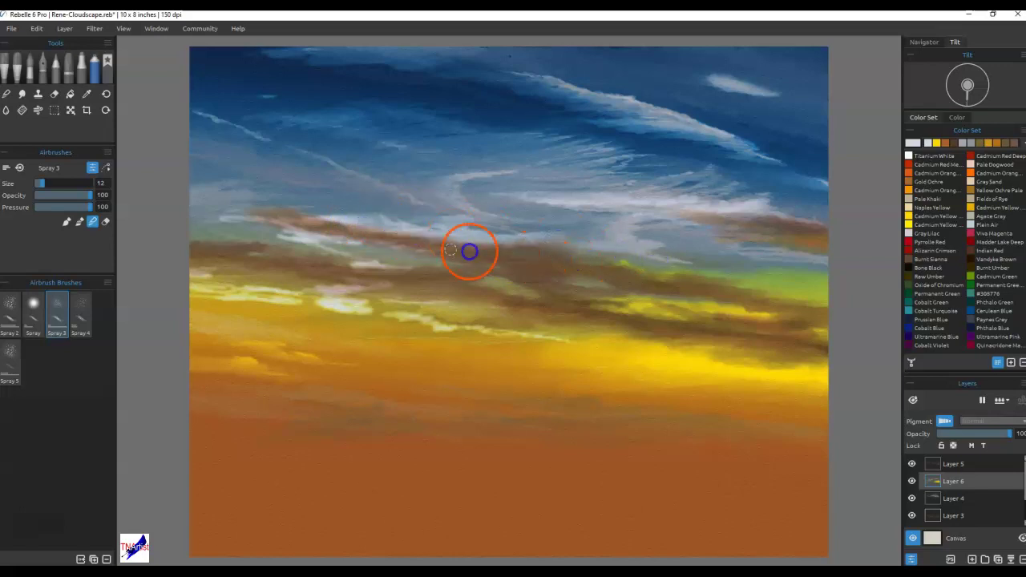
left_click(364, 218)
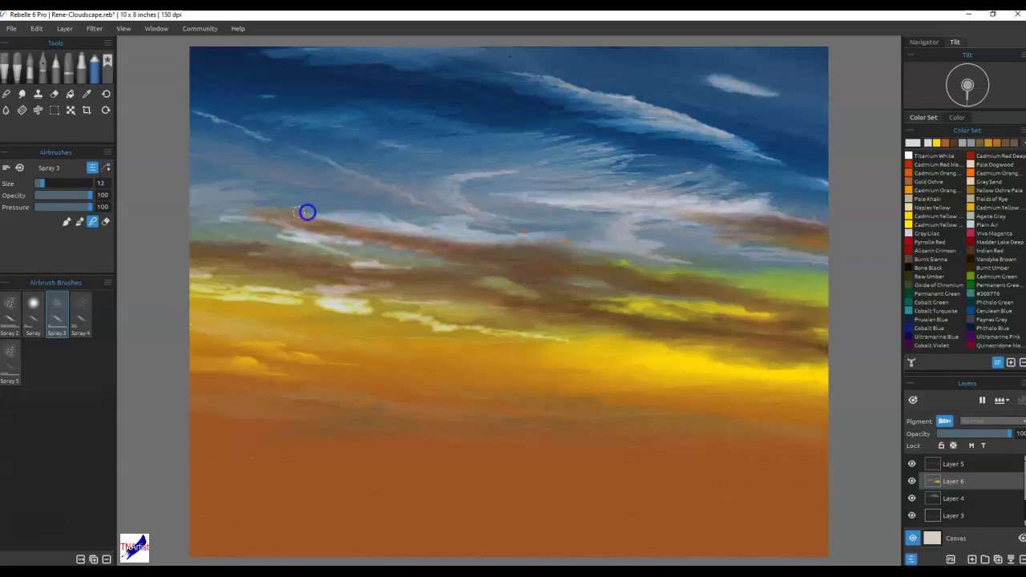
left_click(197, 220)
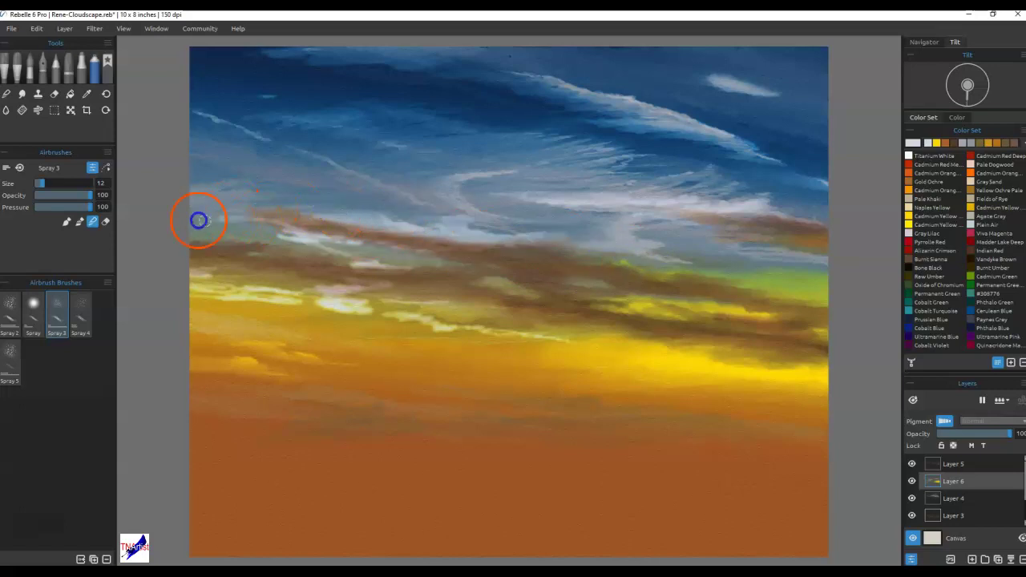
- Soften the pale highlights between the left brown bands and smooth the adjoining grey-blue cloud edges toward the centre
left_click_drag(350, 238, 343, 243)
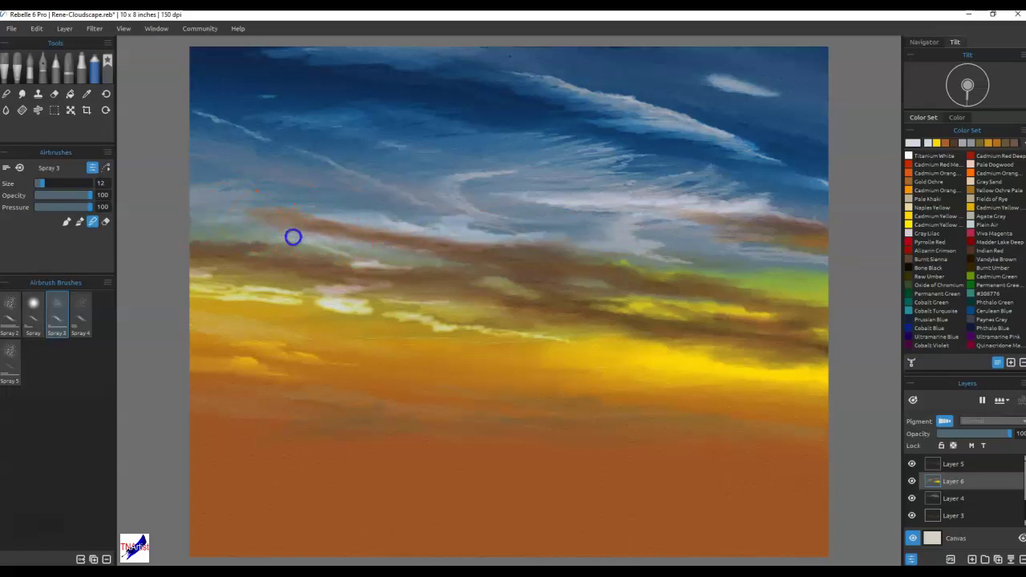
left_click(279, 252)
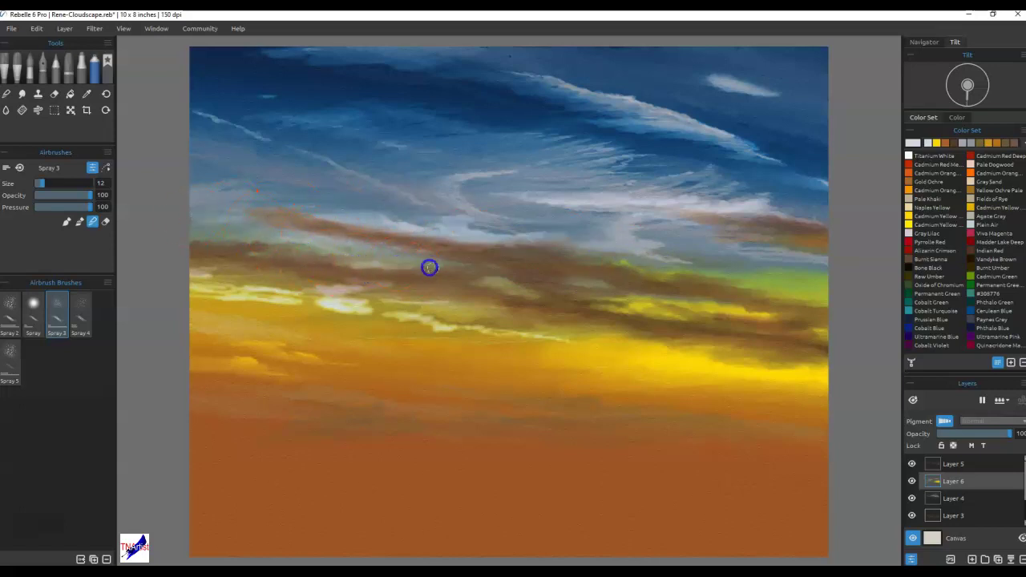
left_click_drag(242, 209, 192, 215)
mouse_move(588, 278)
left_mouse_down()
mouse_move(408, 222)
mouse_move(197, 206)
mouse_move(153, 215)
left_mouse_up()
mouse_move(646, 260)
left_mouse_down()
mouse_move(673, 268)
mouse_move(582, 255)
left_mouse_up()
- Reduce the blending brush to size 8 and soften the pale streaks across the left and central yellow sky
mouse_move(566, 339)
left_mouse_down()
mouse_move(447, 335)
mouse_move(329, 307)
mouse_move(389, 301)
mouse_move(265, 312)
mouse_move(393, 293)
left_mouse_up()
key("[")
key("[")
key("[")
key("[")
mouse_move(313, 286)
left_mouse_down()
mouse_move(392, 290)
mouse_move(257, 293)
left_mouse_up()
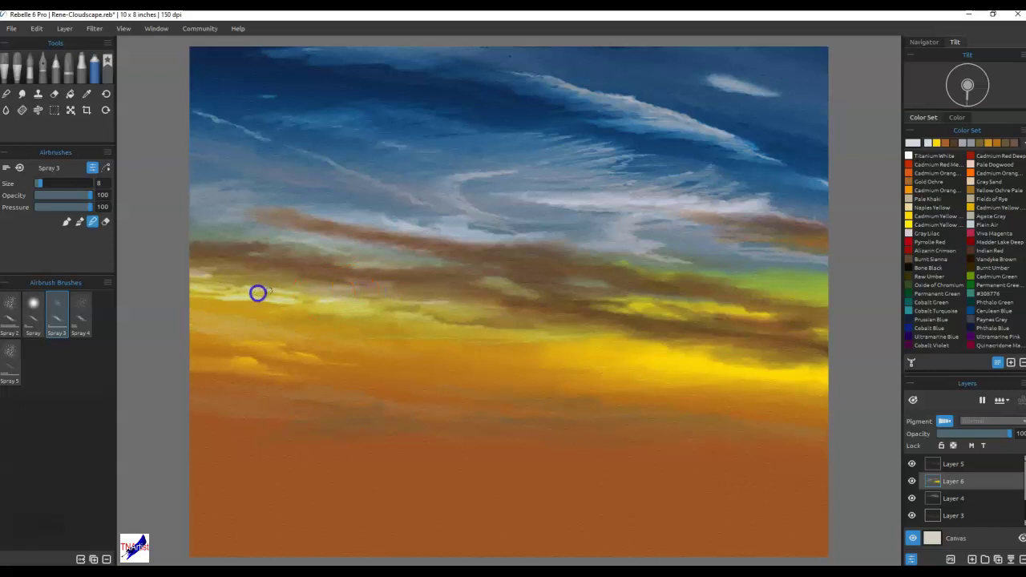
left_click_drag(194, 300, 302, 304)
mouse_move(398, 297)
left_mouse_down()
mouse_move(272, 309)
mouse_move(256, 300)
mouse_move(278, 281)
mouse_move(205, 289)
mouse_move(190, 281)
mouse_move(235, 278)
mouse_move(180, 271)
mouse_move(497, 324)
mouse_move(722, 338)
left_mouse_up()
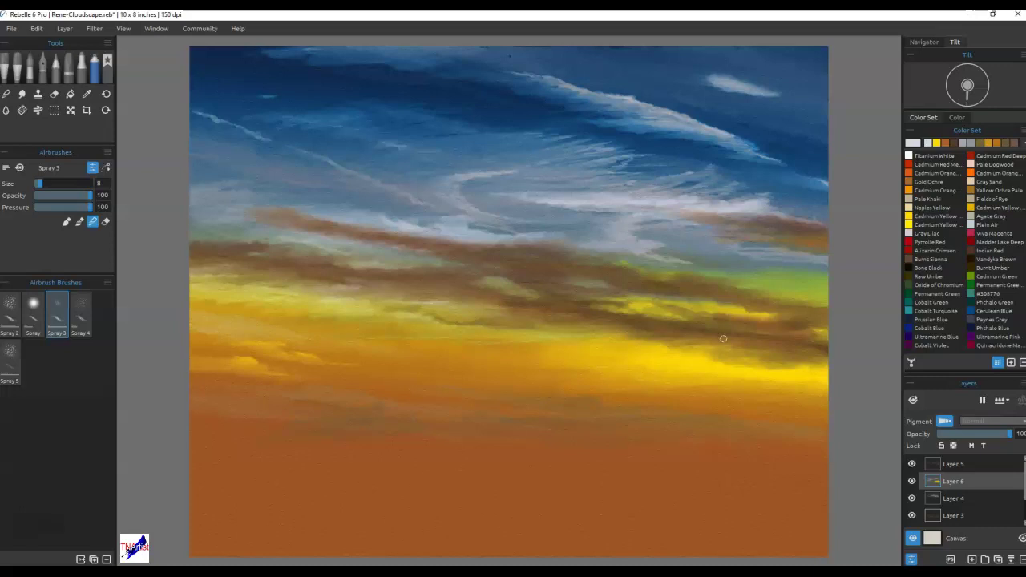
mouse_move(611, 466)
left_mouse_down()
mouse_move(623, 436)
mouse_move(562, 359)
mouse_move(496, 333)
mouse_move(423, 338)
mouse_move(371, 359)
left_mouse_up()
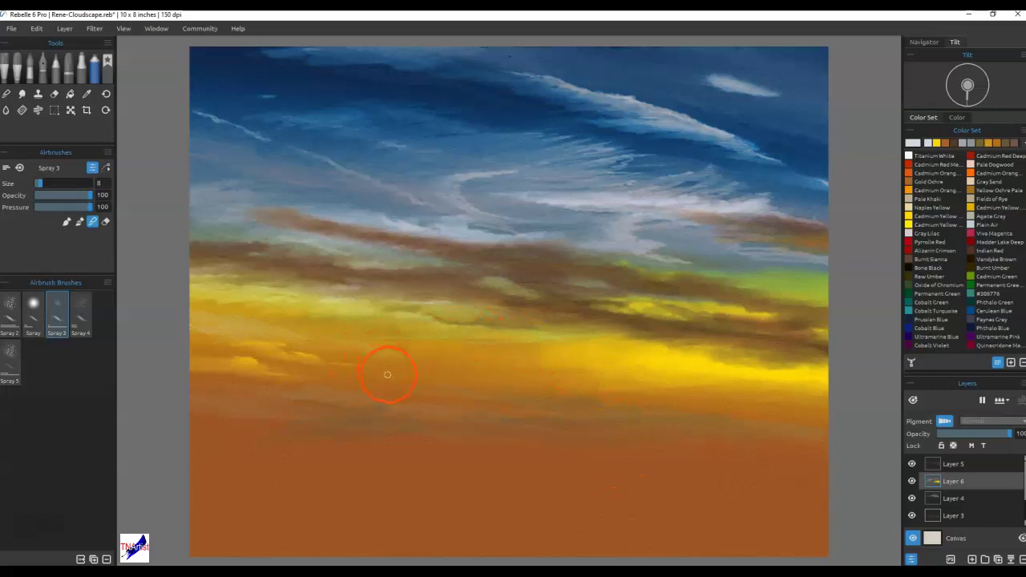
- Switch to the Luminosity marker brush and paint thin bright highlights on the small orange clouds at the lower left of the sky
left_click(80, 64)
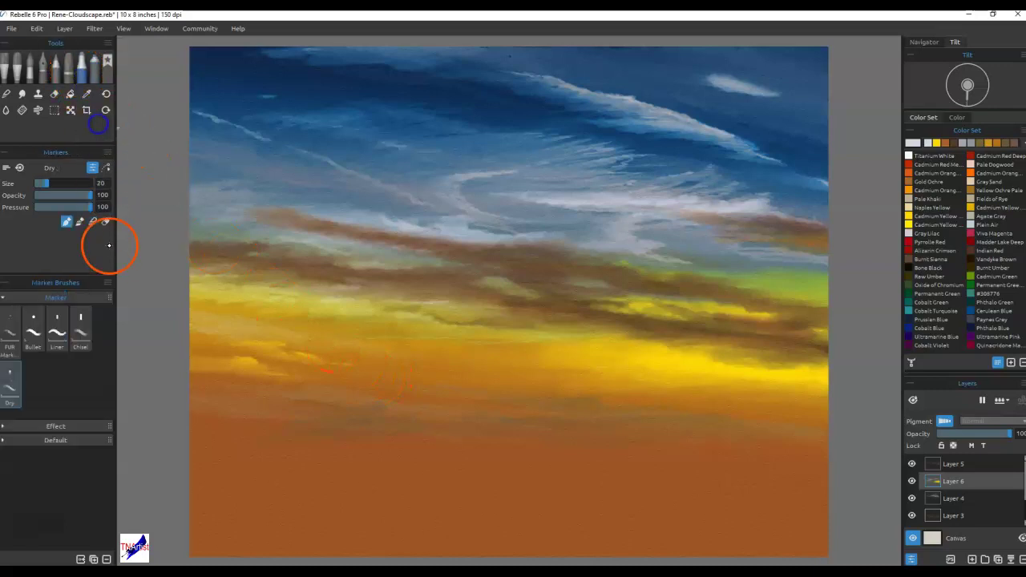
left_click(13, 423)
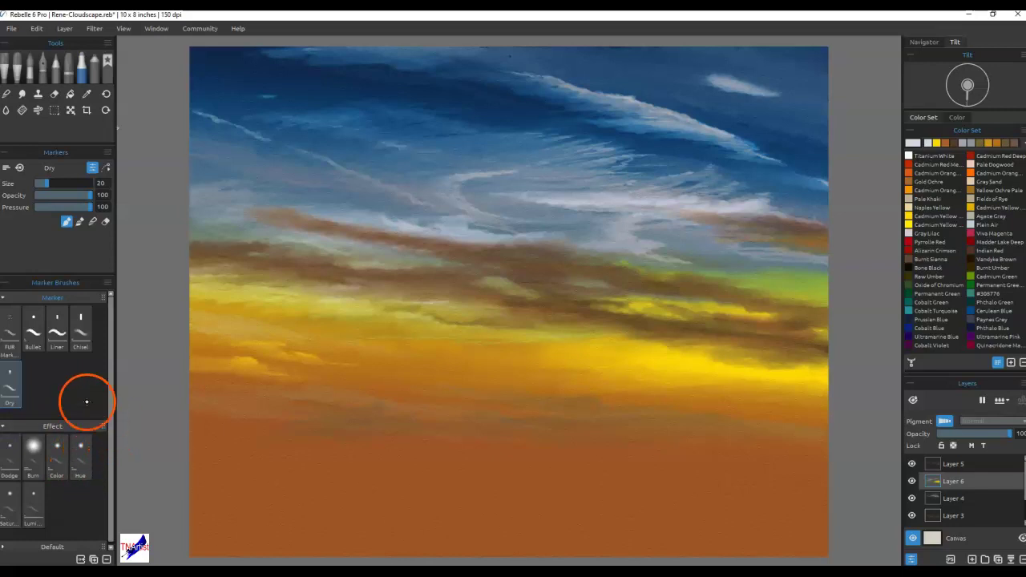
left_click(12, 299)
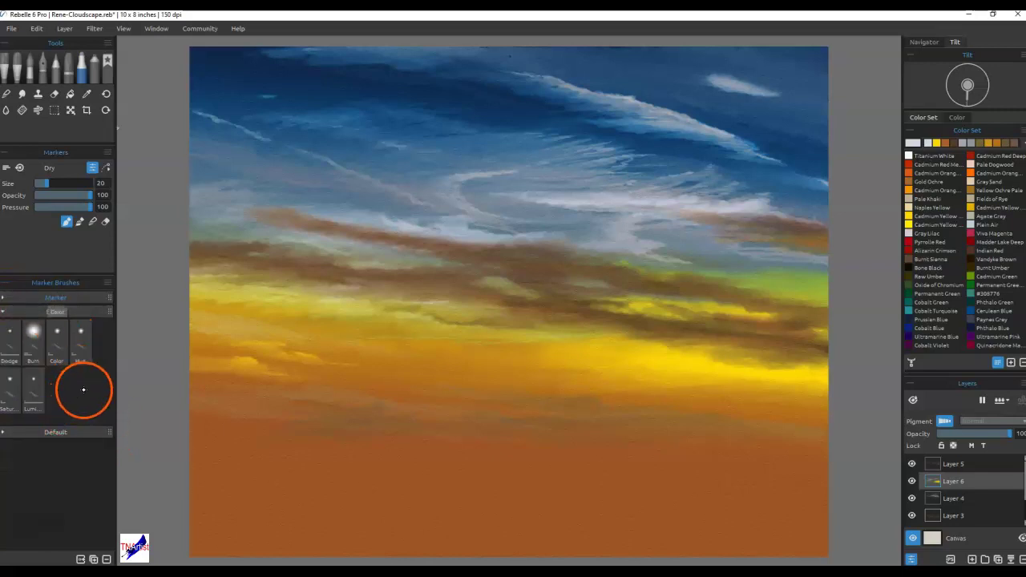
left_click(32, 390)
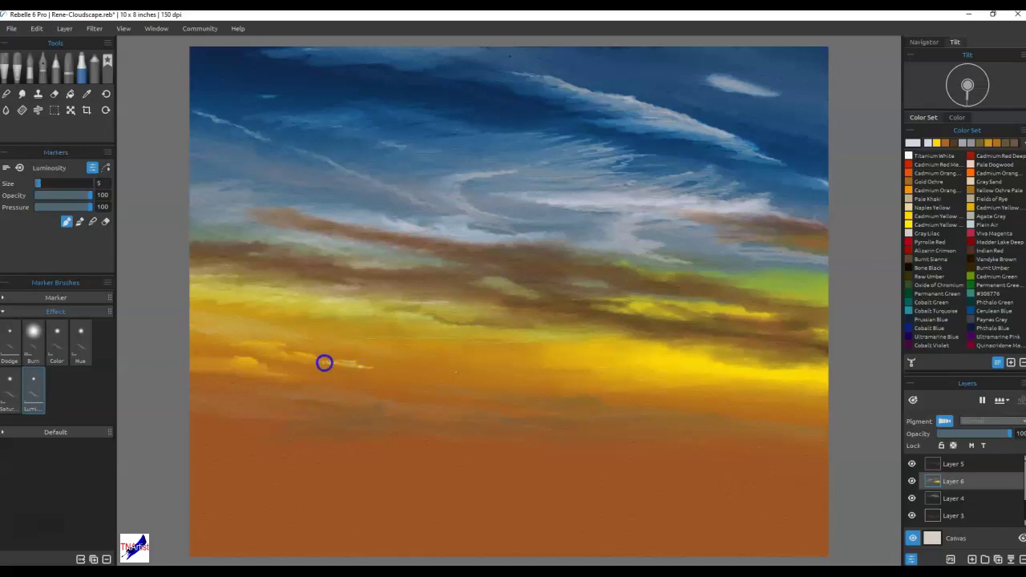
left_click_drag(320, 360, 343, 361)
left_click_drag(299, 356, 264, 355)
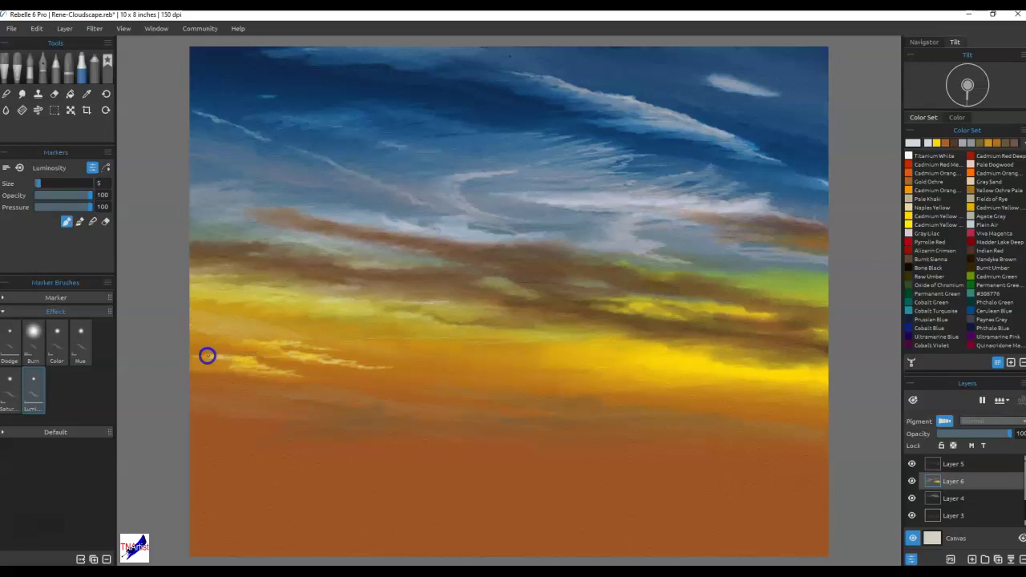
- Blend the bright highlights on the left orange clouds with the Luminosity brush, enlarging it to size 8
key("n")
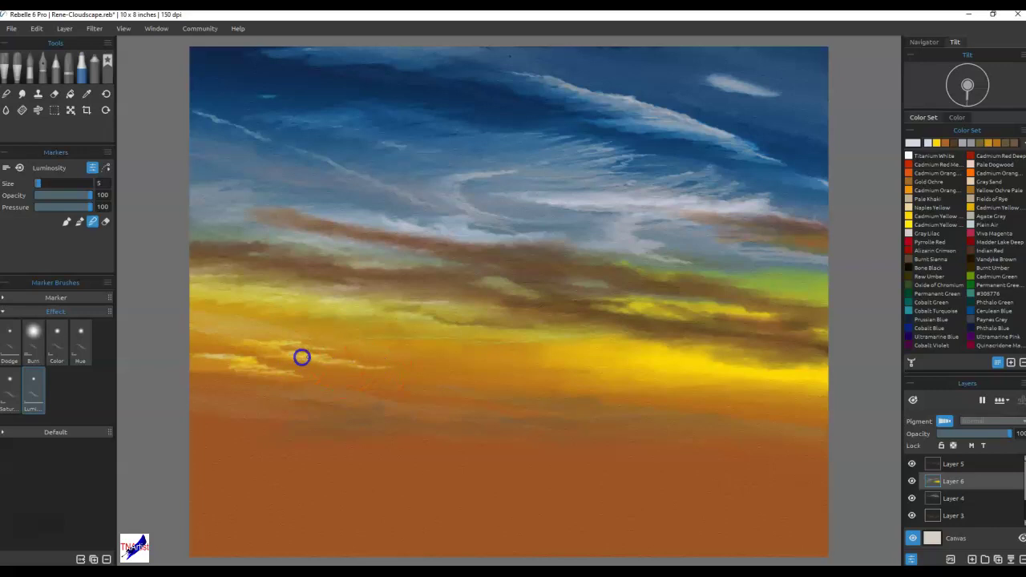
mouse_move(277, 344)
left_mouse_down()
mouse_move(314, 342)
mouse_move(283, 350)
left_mouse_up()
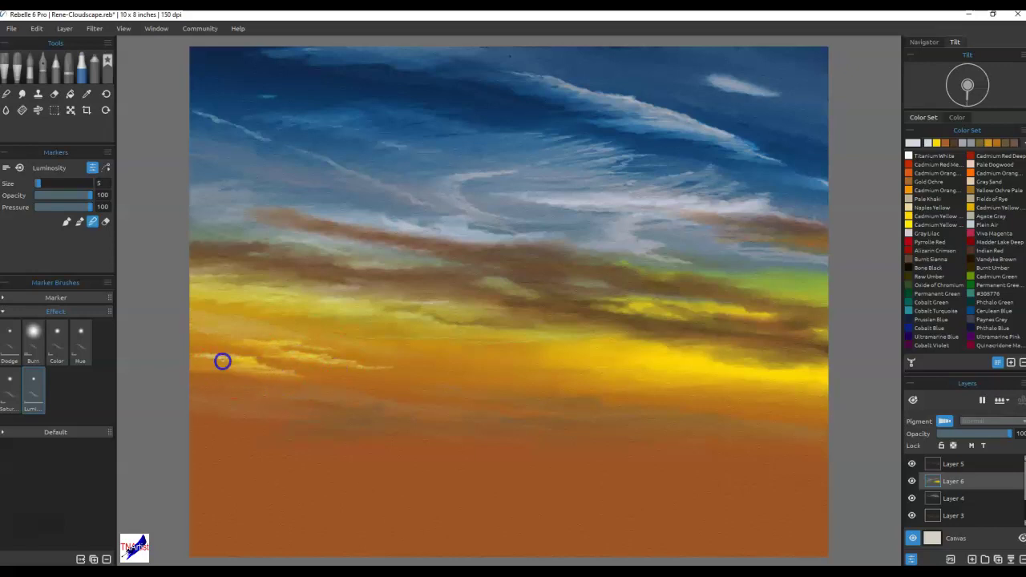
mouse_move(262, 369)
left_mouse_down()
mouse_move(309, 374)
mouse_move(212, 367)
mouse_move(348, 348)
mouse_move(453, 361)
mouse_move(205, 357)
left_mouse_up()
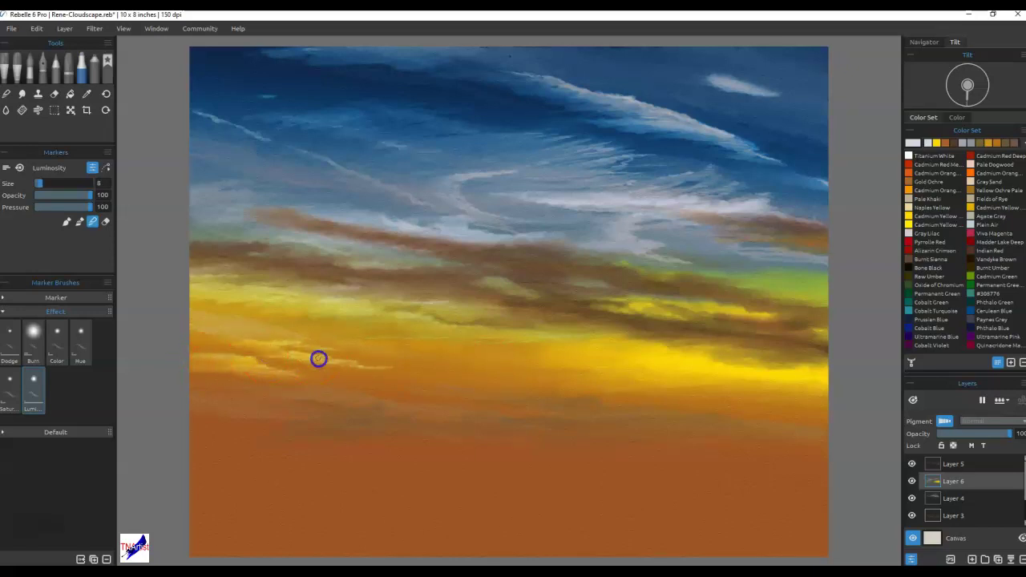
mouse_move(266, 348)
left_mouse_down()
mouse_move(204, 338)
mouse_move(366, 350)
left_mouse_up()
- Paint Luminosity highlights at size 8 along the yellow glow right of centre, beneath the brown cloud band
left_click(757, 391)
mouse_move(757, 392)
left_mouse_down()
mouse_move(746, 355)
mouse_move(631, 370)
mouse_move(559, 364)
mouse_move(678, 345)
mouse_move(499, 353)
left_mouse_up()
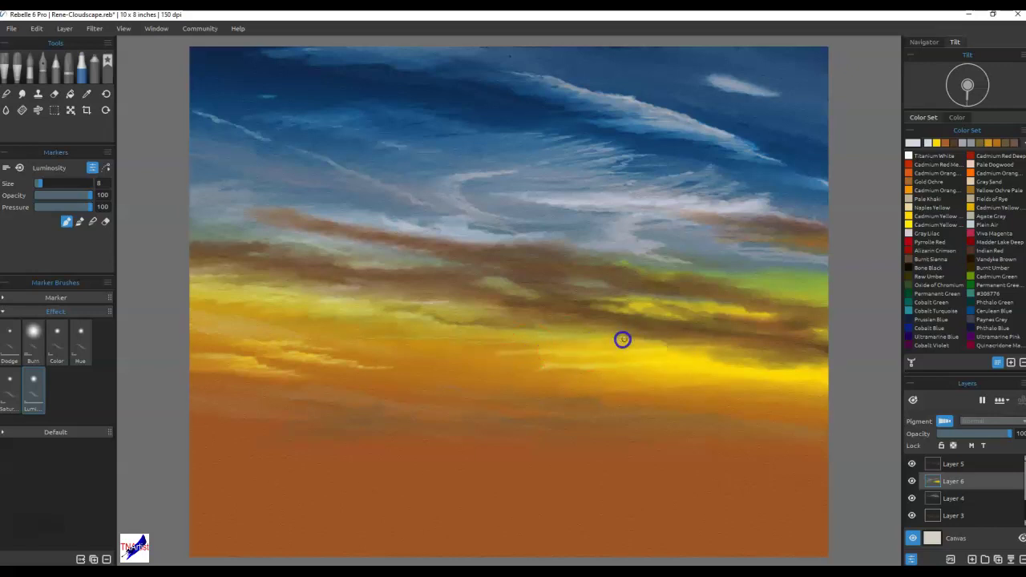
left_click_drag(489, 337, 716, 350)
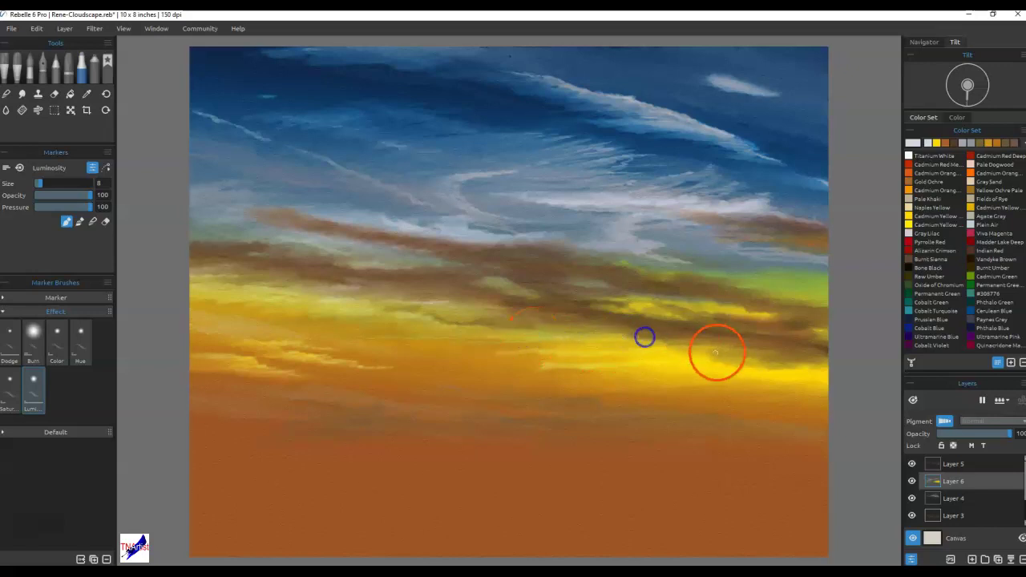
- Brighten the diagonal white streak, the curved white cloud and the pale gap in the brown band with the Luminosity marker at size 8
mouse_move(448, 365)
left_mouse_down()
mouse_move(485, 362)
mouse_move(444, 357)
mouse_move(554, 351)
mouse_move(428, 344)
left_mouse_up()
mouse_move(588, 348)
left_mouse_down()
mouse_move(847, 323)
mouse_move(813, 323)
mouse_move(762, 286)
mouse_move(829, 285)
mouse_move(837, 300)
mouse_move(767, 284)
mouse_move(841, 277)
mouse_move(646, 275)
mouse_move(788, 394)
mouse_move(778, 393)
mouse_move(813, 393)
mouse_move(522, 390)
mouse_move(634, 161)
mouse_move(648, 187)
mouse_move(703, 200)
mouse_move(623, 193)
mouse_move(659, 177)
mouse_move(497, 187)
mouse_move(635, 175)
mouse_move(502, 185)
mouse_move(598, 167)
mouse_move(533, 168)
mouse_move(566, 163)
mouse_move(468, 179)
mouse_move(504, 217)
mouse_move(550, 222)
left_mouse_up()
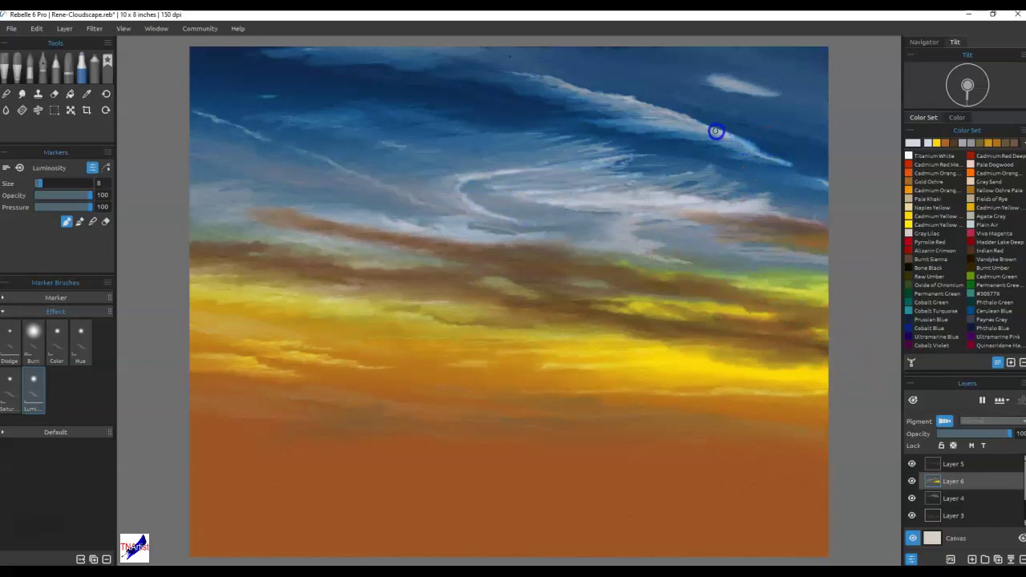
left_click_drag(663, 113, 555, 80)
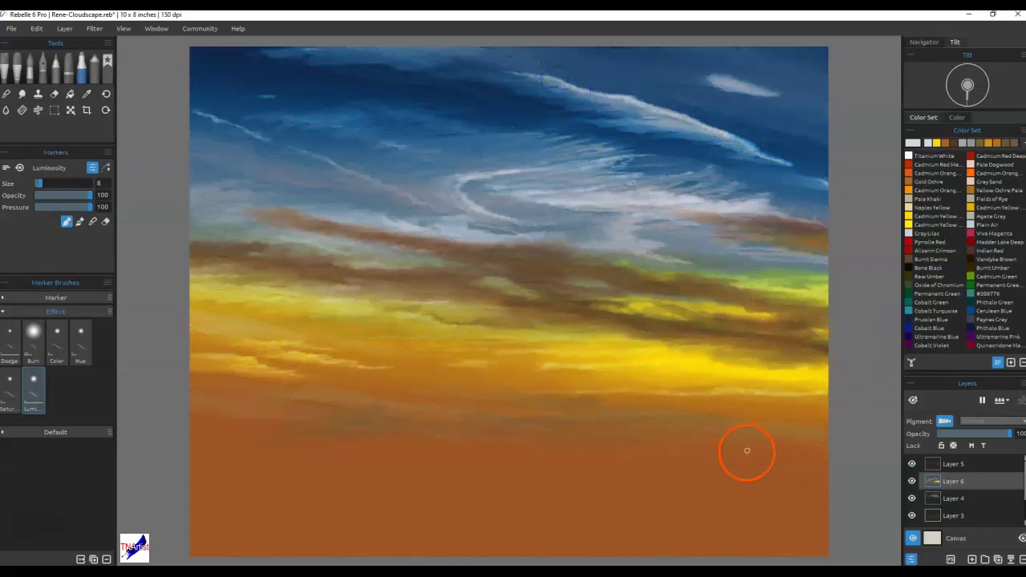
left_click(429, 263)
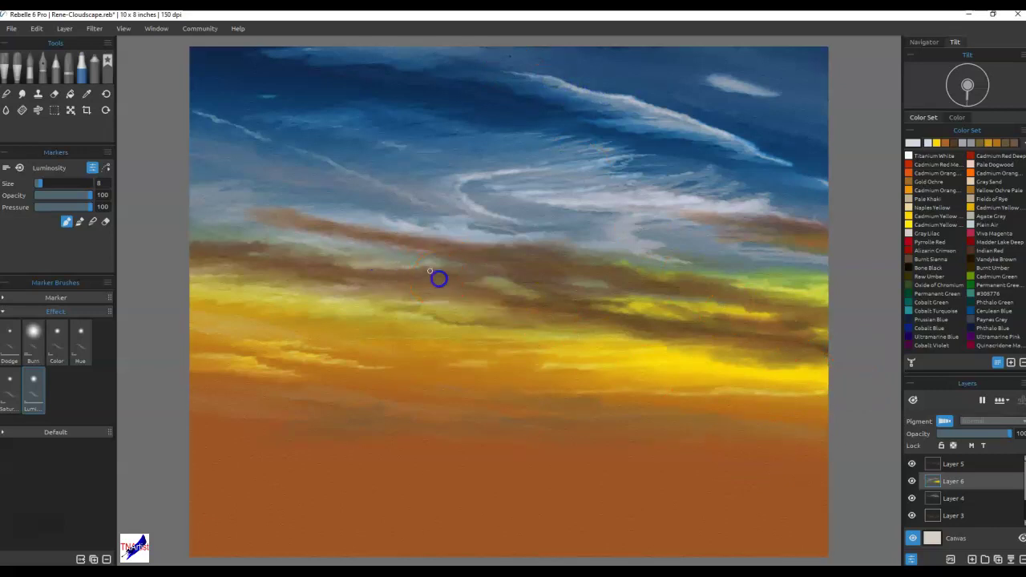
left_click_drag(475, 281, 556, 305)
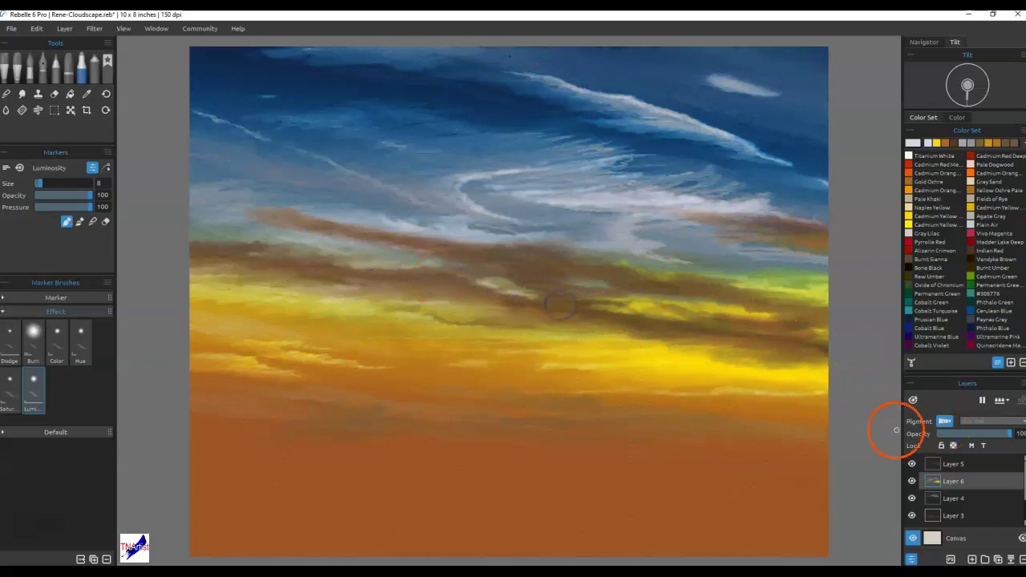
- Switch the Luminosity marker to blending and soften the lower edge of the bright yellow band
key("b")
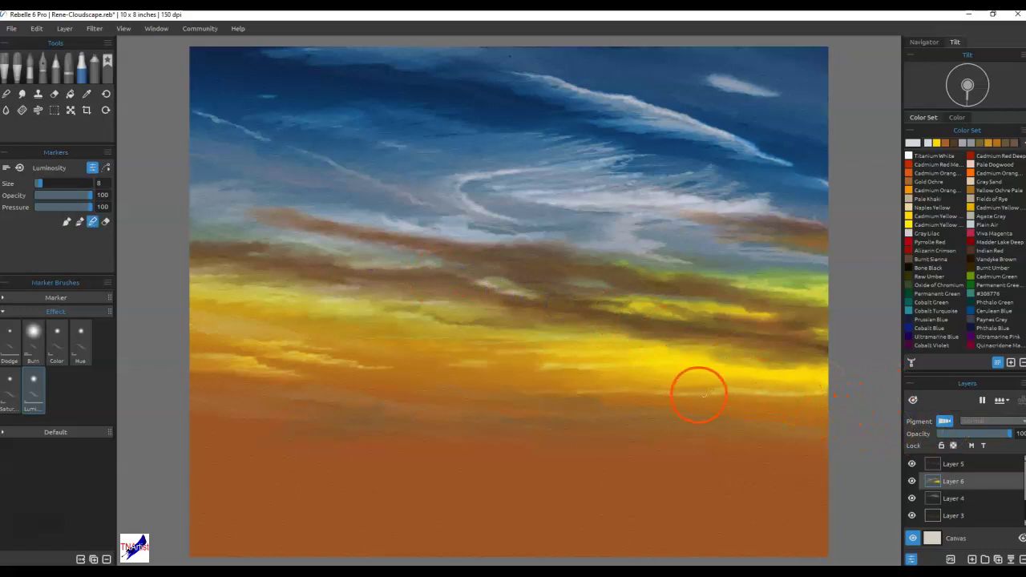
left_click_drag(823, 393, 789, 393)
left_click_drag(816, 396, 802, 392)
left_click_drag(785, 393, 727, 396)
left_click_drag(719, 397, 709, 397)
mouse_move(629, 396)
left_mouse_down()
mouse_move(589, 394)
mouse_move(553, 395)
left_mouse_up()
mouse_move(544, 387)
left_mouse_down()
mouse_move(536, 378)
mouse_move(585, 372)
left_mouse_up()
- Soften the highlights on the brown band, white clouds, diagonal streak and orange wisps with the blending Luminosity marker at size 10
left_click_drag(648, 334, 474, 348)
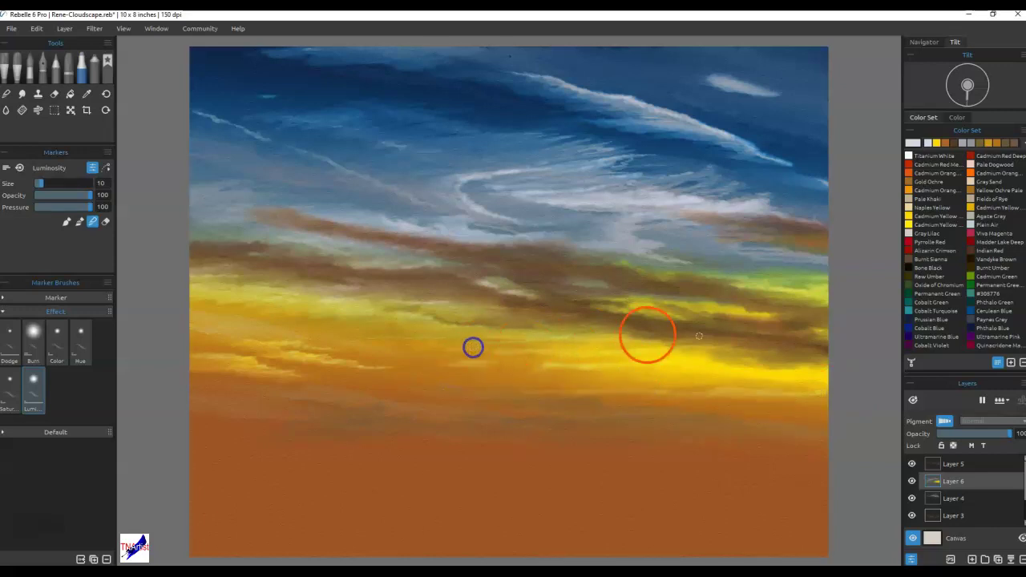
left_click(657, 293)
left_click(660, 187)
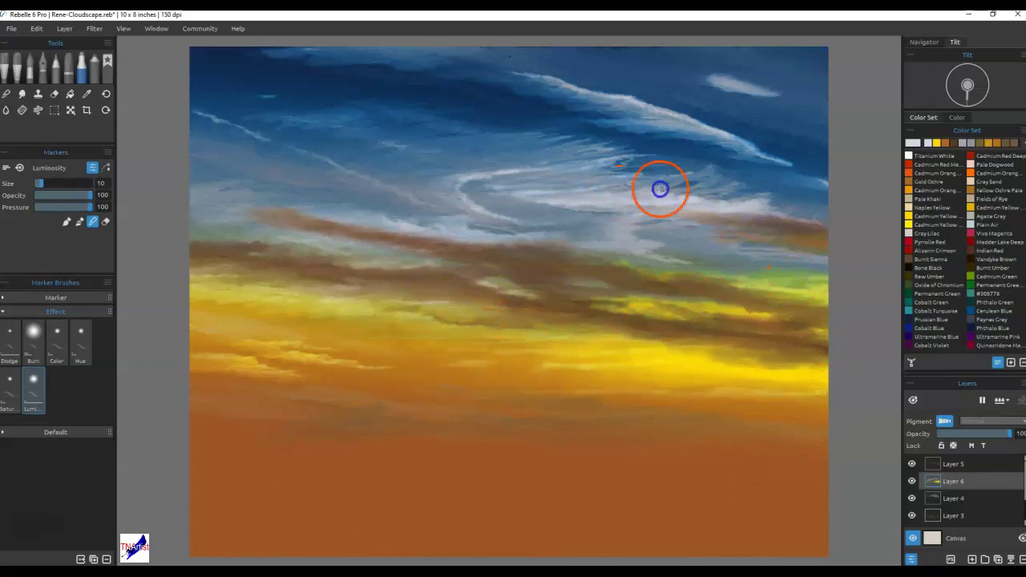
left_click(781, 152)
left_click(755, 142)
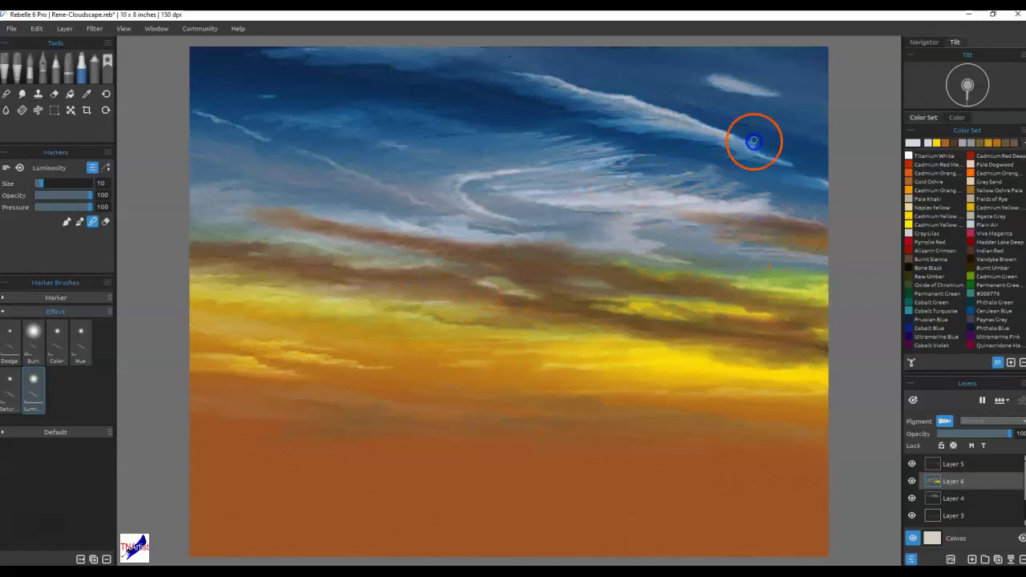
left_click(492, 78)
left_click(489, 169)
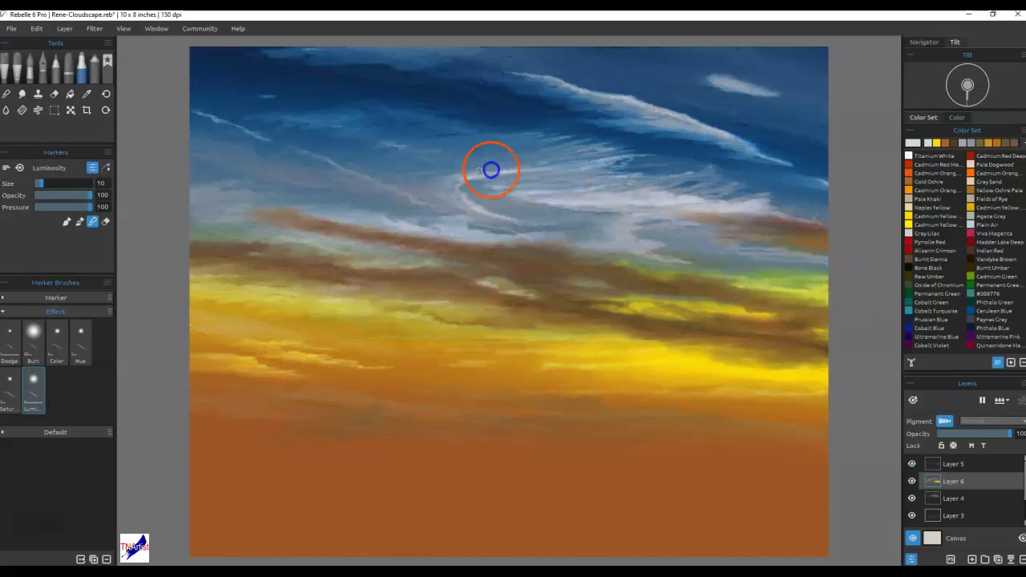
left_click(609, 248)
left_click(774, 336)
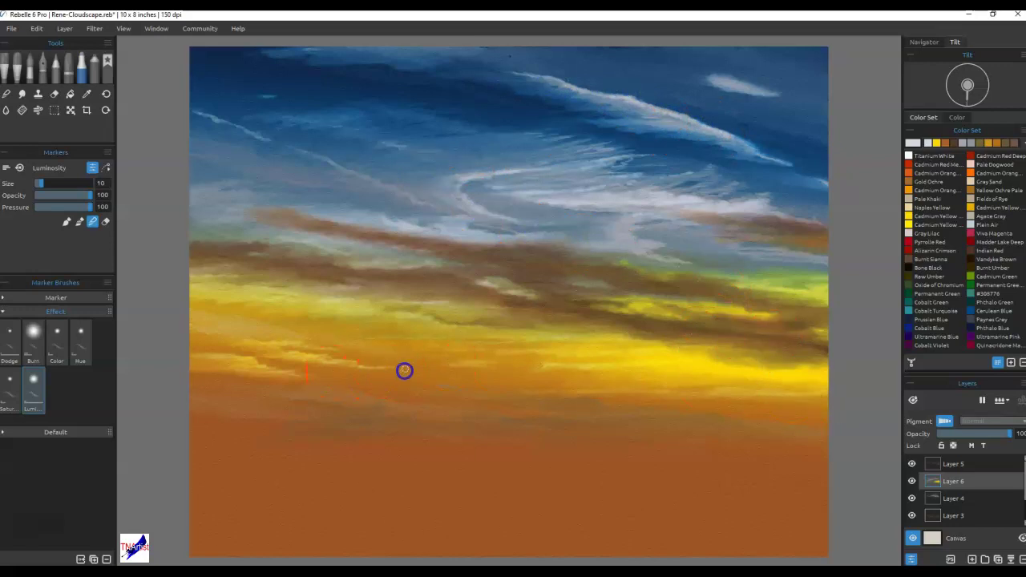
left_click(214, 356)
mouse_move(877, 396)
left_mouse_down()
mouse_move(788, 398)
mouse_move(608, 352)
mouse_move(364, 370)
mouse_move(311, 351)
left_mouse_up()
- Blend along the orange and yellow cloud wisps with the Dodge marker at size 5
left_click(11, 336)
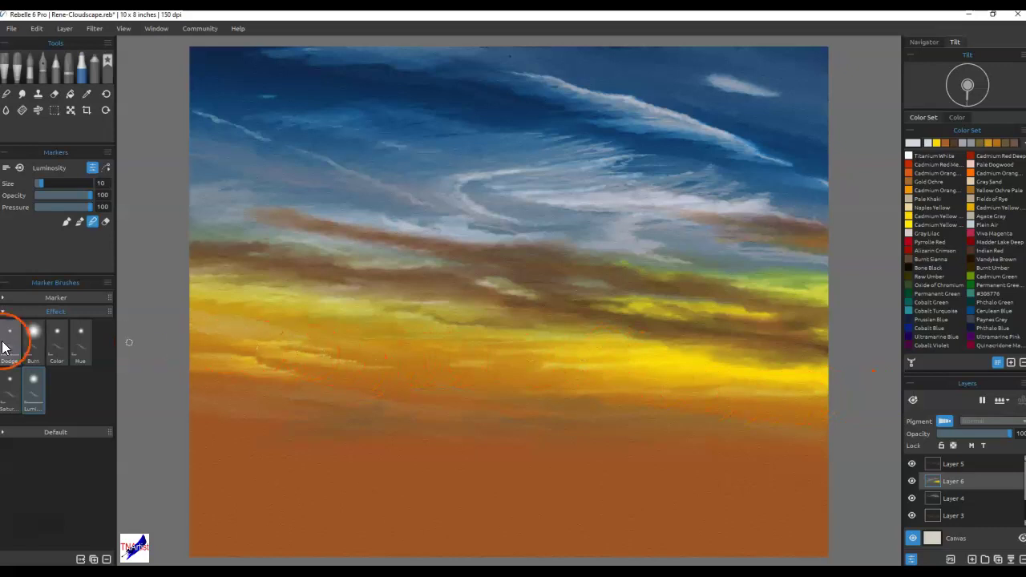
mouse_move(427, 326)
left_mouse_down()
mouse_move(533, 342)
mouse_move(323, 358)
left_mouse_up()
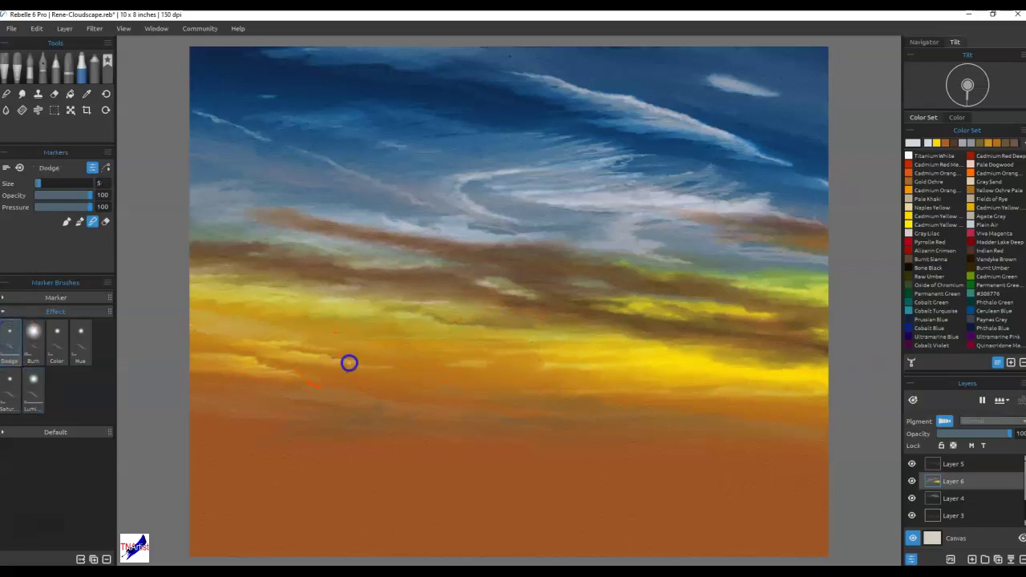
mouse_move(502, 357)
left_mouse_down()
mouse_move(738, 340)
mouse_move(710, 369)
mouse_move(634, 361)
left_mouse_up()
- Choose a dark brown and paint Dodge marker accents around the curved white cloud and at the left tip of the upper brown streak
left_click(451, 179)
left_click(971, 143)
left_click(766, 158)
left_click(462, 195)
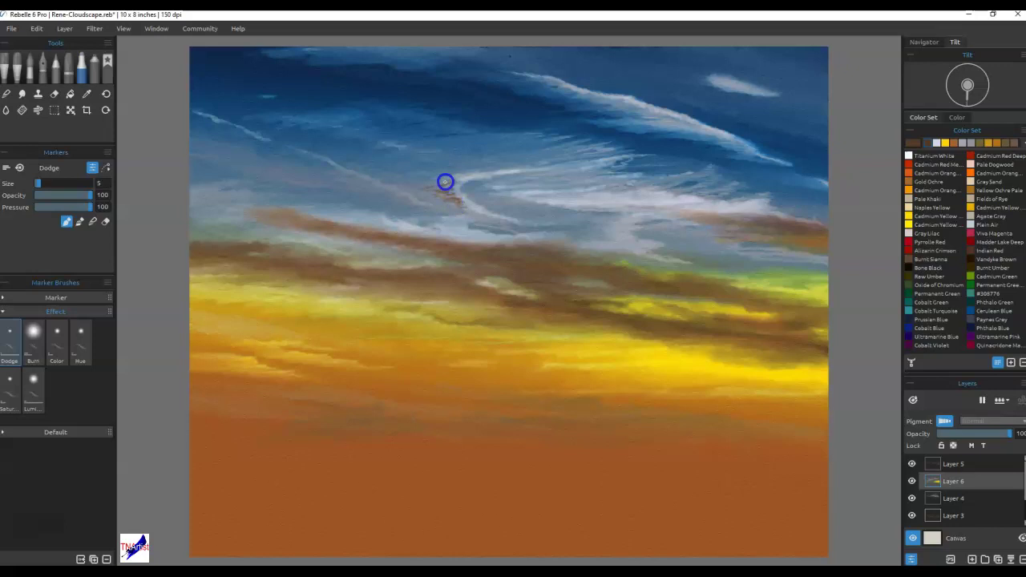
mouse_move(456, 178)
left_mouse_down()
mouse_move(672, 215)
mouse_move(785, 307)
mouse_move(793, 328)
mouse_move(775, 344)
mouse_move(762, 310)
mouse_move(676, 235)
mouse_move(637, 193)
left_mouse_up()
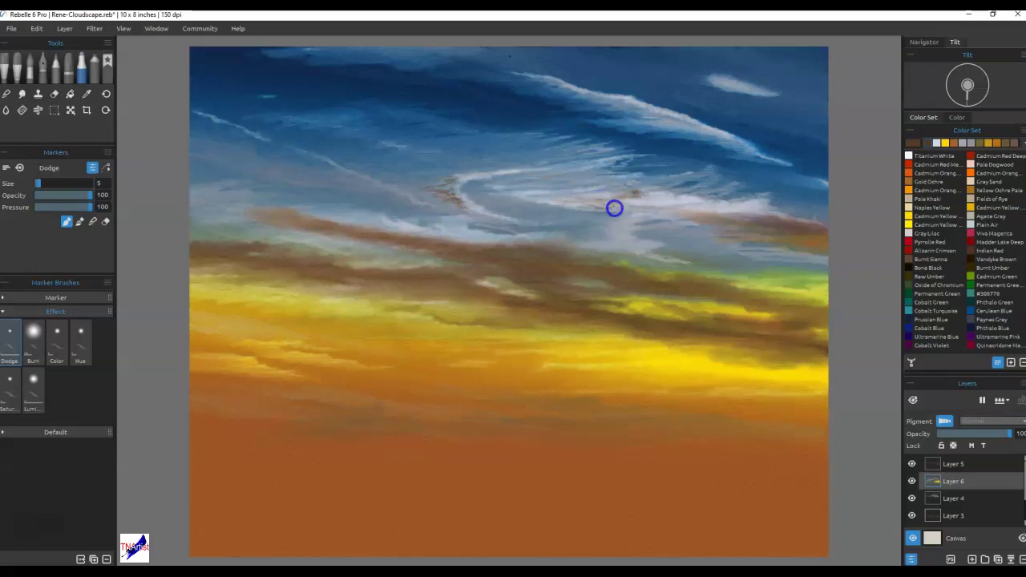
mouse_move(770, 381)
left_mouse_down()
mouse_move(649, 381)
mouse_move(481, 247)
mouse_move(301, 224)
left_mouse_up()
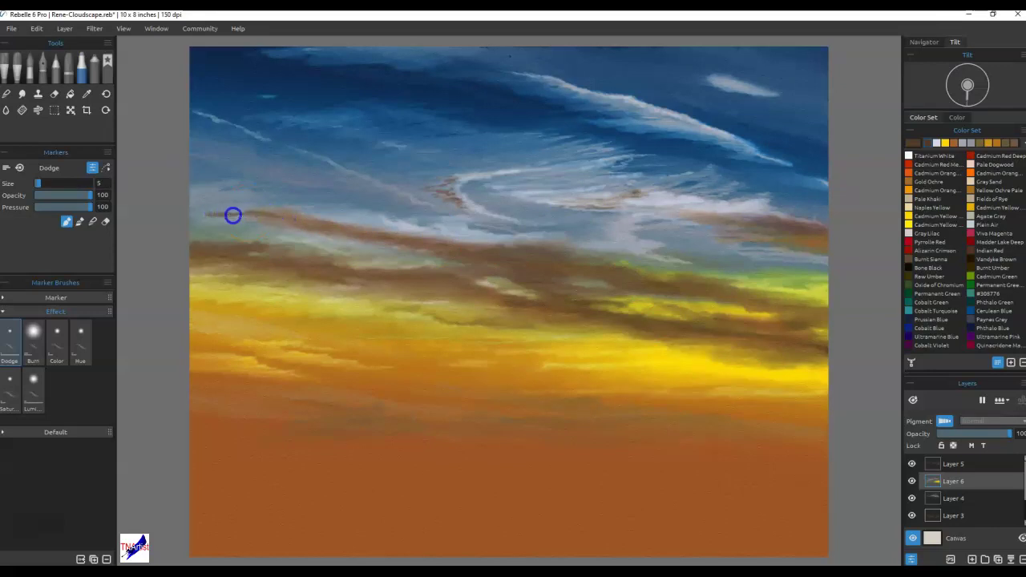
- Enlarge the Dodge marker to size 16 and darken the left part of the brown cloud bands
key("]")
mouse_move(345, 229)
left_mouse_down()
mouse_move(381, 244)
mouse_move(414, 199)
mouse_move(560, 360)
mouse_move(446, 363)
mouse_move(355, 292)
mouse_move(456, 285)
mouse_move(327, 270)
left_mouse_up()
key("]")
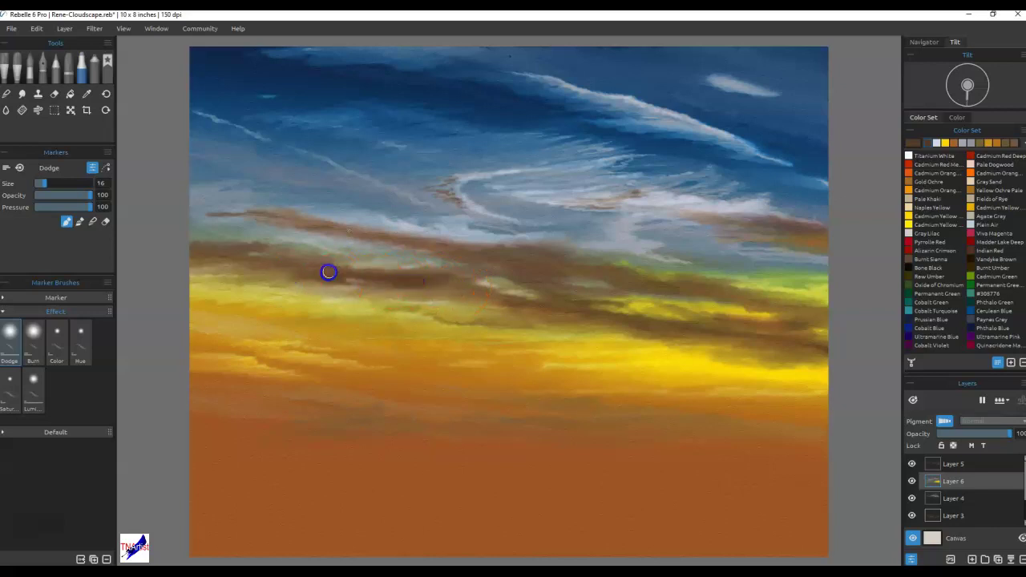
mouse_move(245, 264)
left_mouse_down()
mouse_move(223, 250)
mouse_move(194, 252)
mouse_move(261, 281)
left_mouse_up()
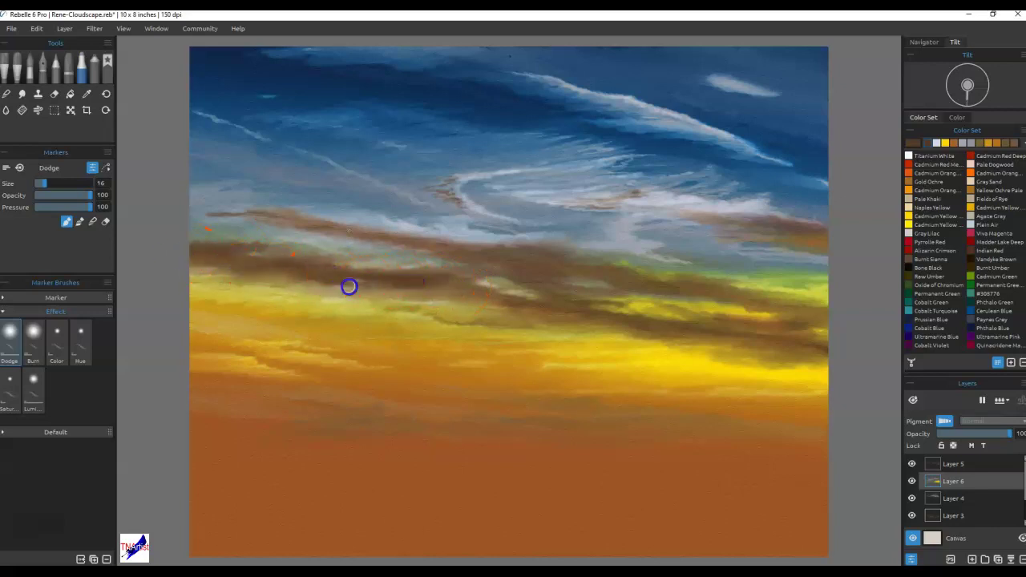
- Paint a thin dark streak below the yellow band with the Dodge marker and soften it in blending mode at size 9
mouse_move(588, 323)
left_mouse_down()
mouse_move(646, 324)
mouse_move(547, 393)
mouse_move(666, 394)
mouse_move(447, 384)
left_mouse_up()
mouse_move(556, 382)
left_mouse_down()
mouse_move(650, 395)
mouse_move(638, 407)
left_mouse_up()
key("b")
mouse_move(543, 383)
left_mouse_down()
mouse_move(590, 388)
mouse_move(489, 384)
left_mouse_up()
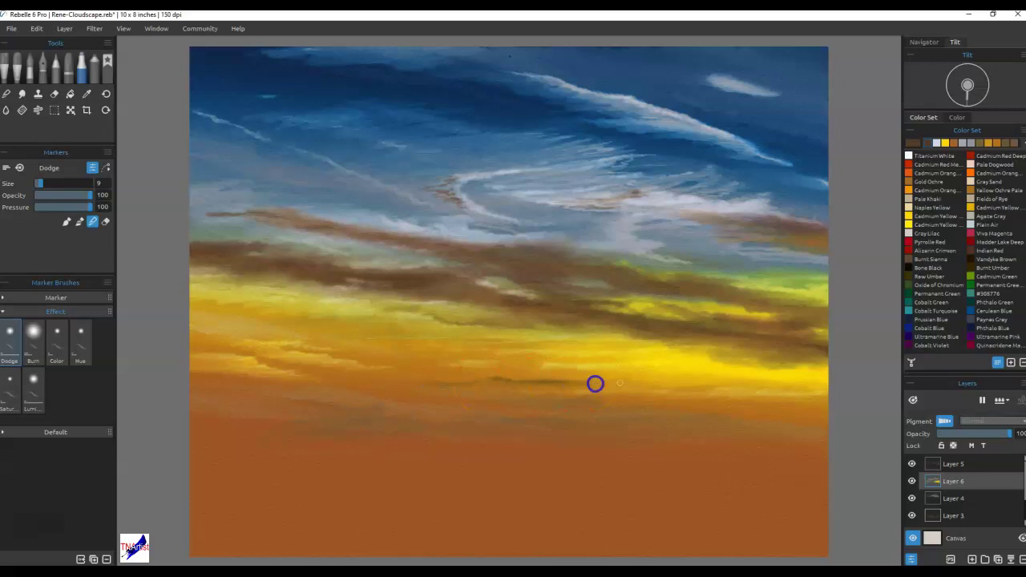
- Smooth the brown accents in the white clouds and the dark streak below the yellow band with the Soft Blend brush at size 20
mouse_move(458, 182)
left_mouse_down()
mouse_move(435, 189)
mouse_move(452, 196)
mouse_move(428, 188)
mouse_move(453, 179)
mouse_move(464, 200)
mouse_move(439, 197)
mouse_move(455, 181)
mouse_move(442, 204)
mouse_move(465, 206)
mouse_move(427, 194)
mouse_move(420, 178)
mouse_move(444, 192)
left_mouse_up()
left_click(7, 93)
mouse_move(634, 201)
left_mouse_down()
mouse_move(554, 201)
mouse_move(667, 210)
mouse_move(631, 200)
left_mouse_up()
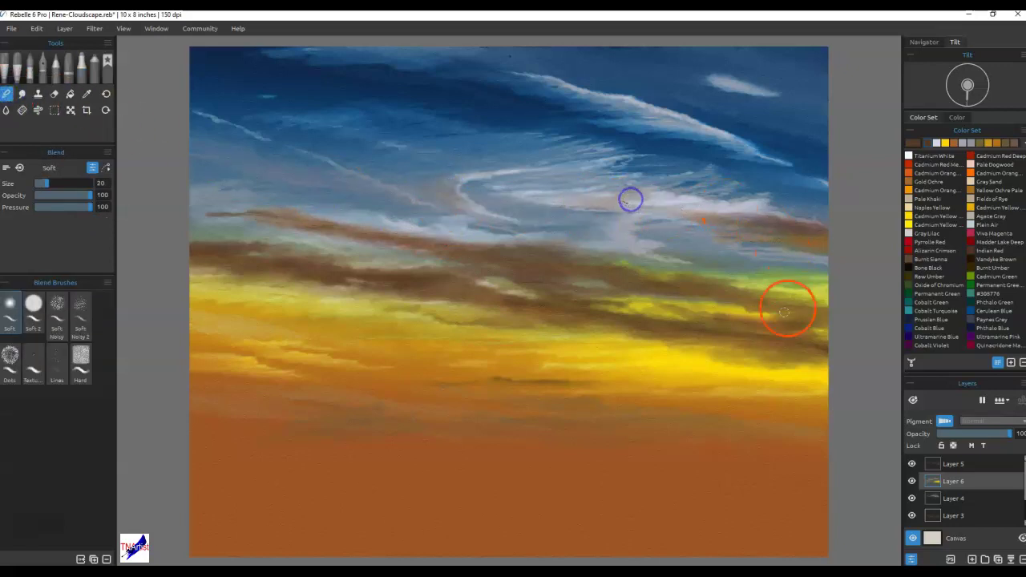
mouse_move(578, 385)
left_mouse_down()
mouse_move(551, 388)
mouse_move(601, 387)
mouse_move(498, 383)
left_mouse_up()
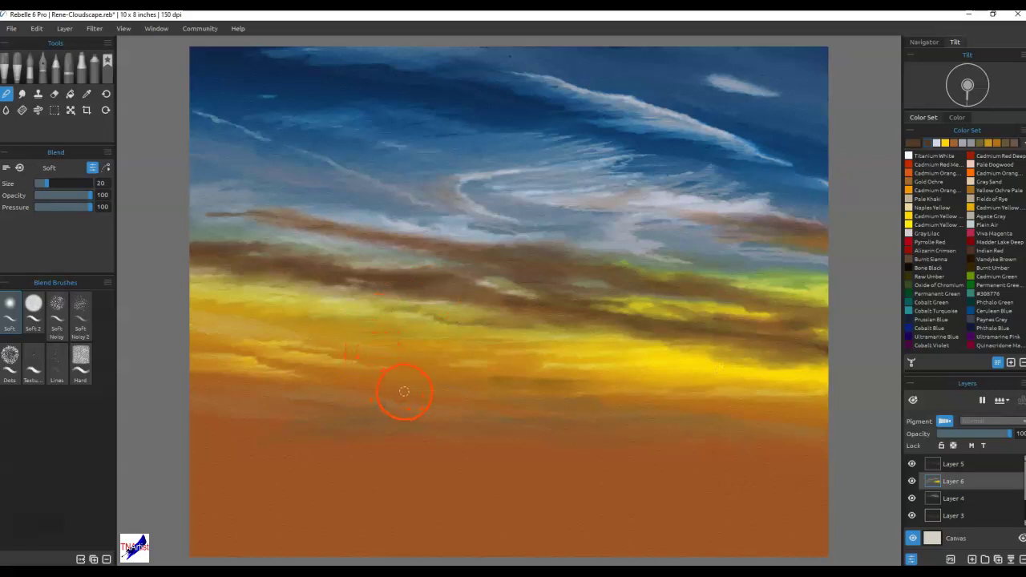
- Sample the orange below the clouds, darken it to brown, and paint faint streaks there with the Dodge marker at size 9
left_click(416, 395, "alt")
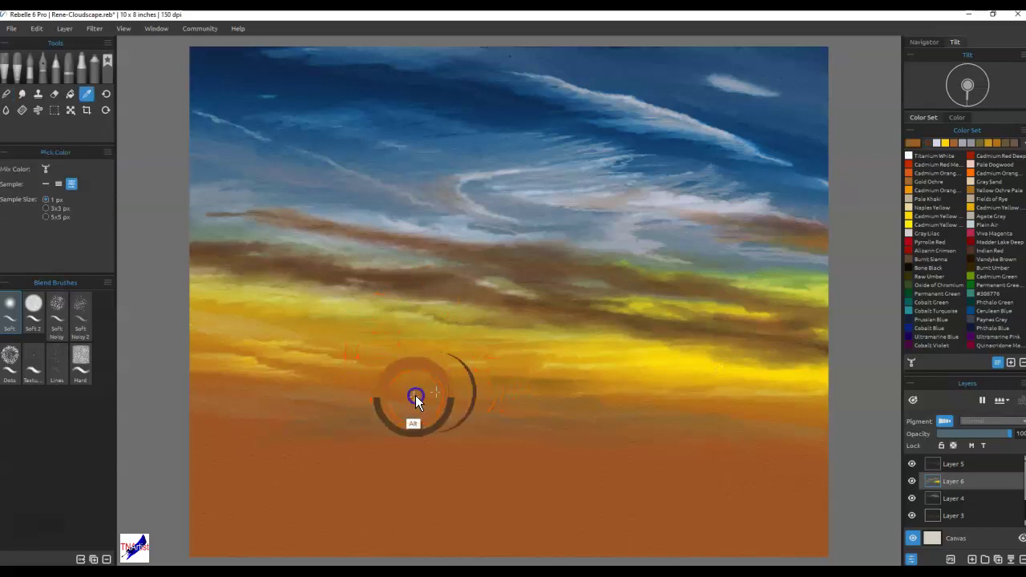
left_click(914, 143)
left_click_drag(639, 248, 639, 262)
left_click(585, 384)
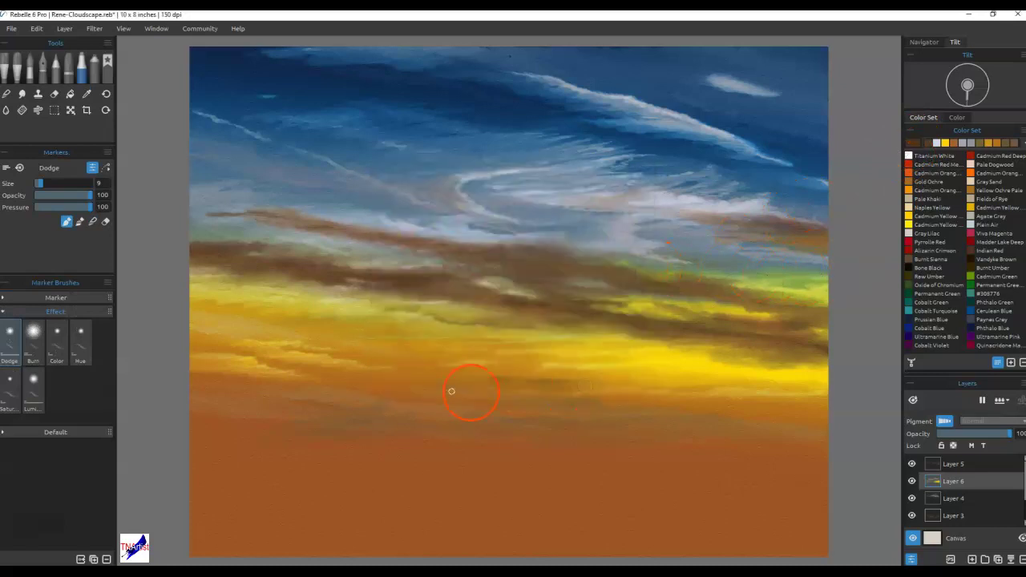
left_click_drag(419, 380, 341, 422)
left_click_drag(472, 394, 488, 401)
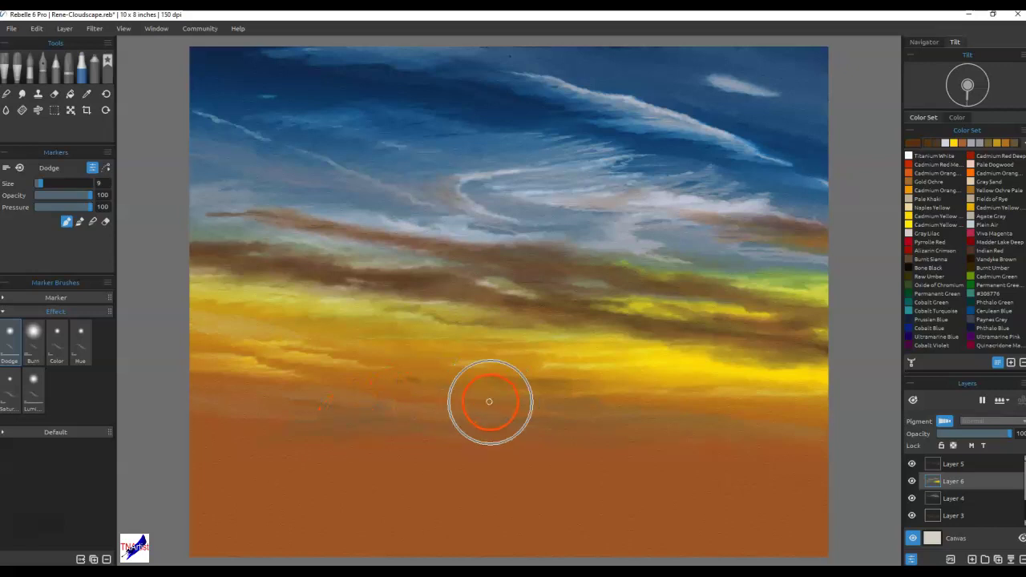
- Paint a thin dark brown streak in the orange area using Cloud Brush 1 from the Express Oils at size 6
left_click(17, 69)
left_click(79, 443)
key("[")
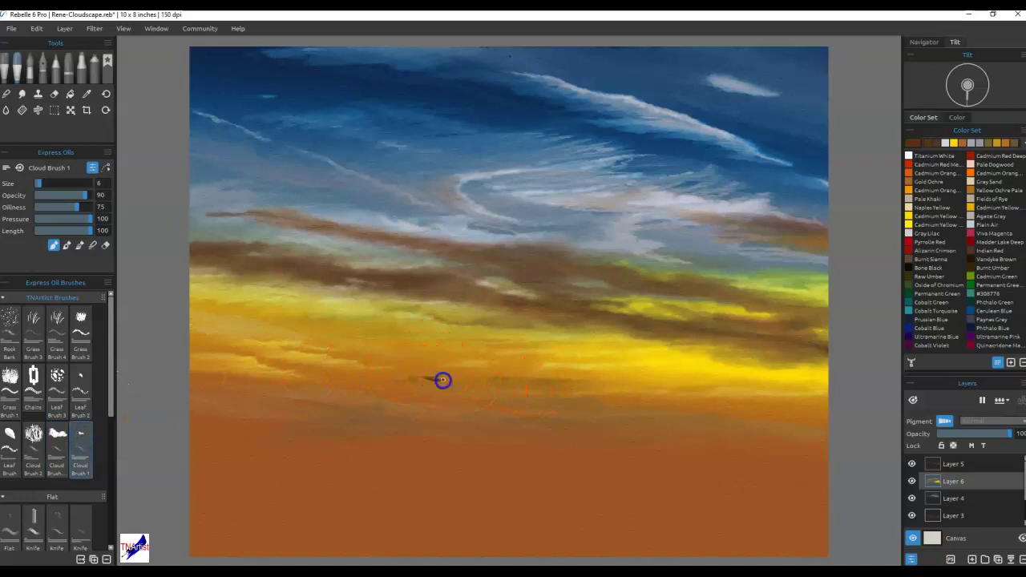
left_click_drag(465, 381, 487, 383)
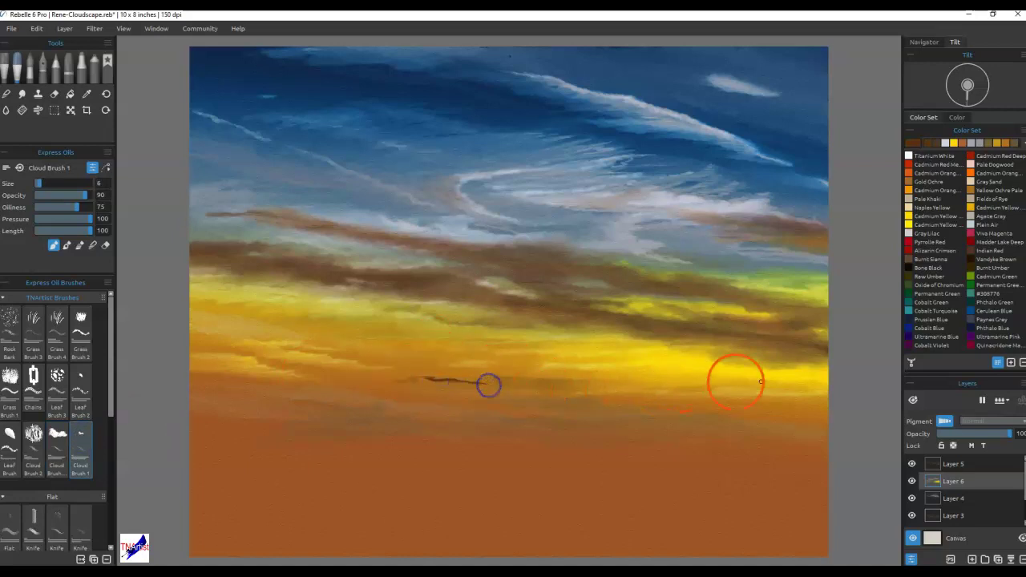
- Adjust the brown paint colour and add more thin cloud streaks across the centre and left of the orange area
left_click(916, 142)
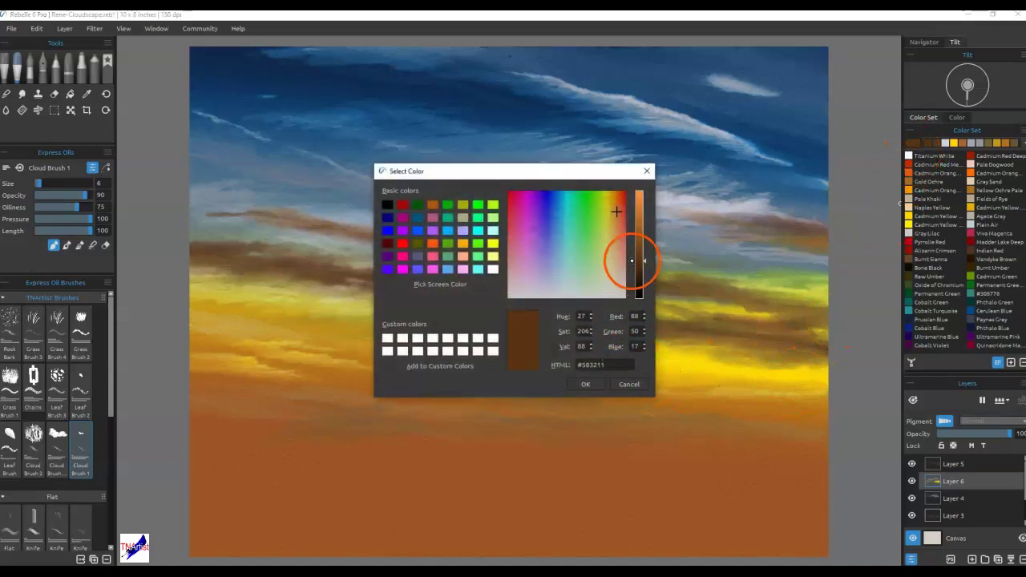
left_click(586, 383)
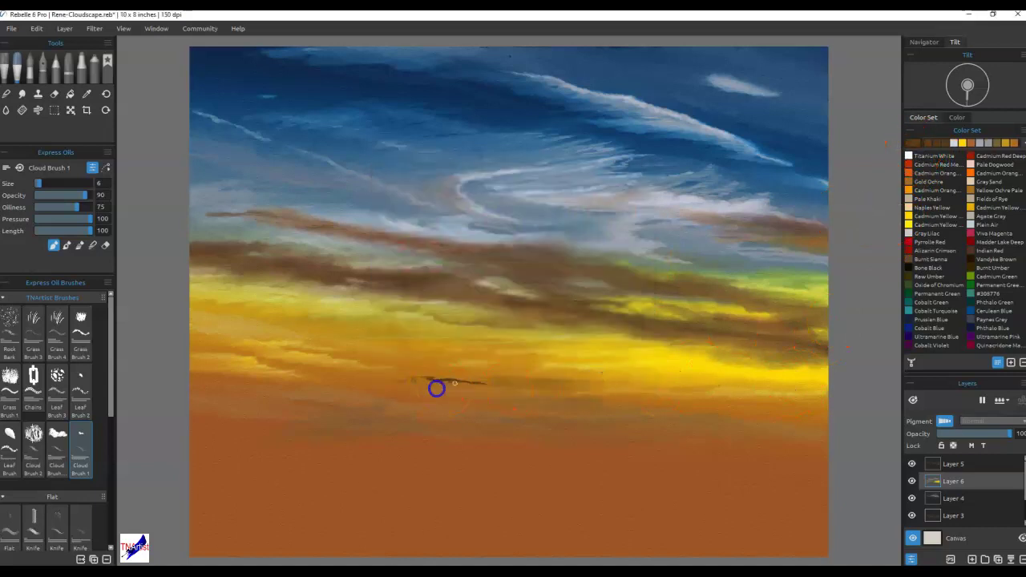
mouse_move(476, 383)
left_mouse_down()
mouse_move(538, 392)
mouse_move(425, 387)
mouse_move(424, 377)
mouse_move(381, 383)
mouse_move(254, 350)
left_mouse_up()
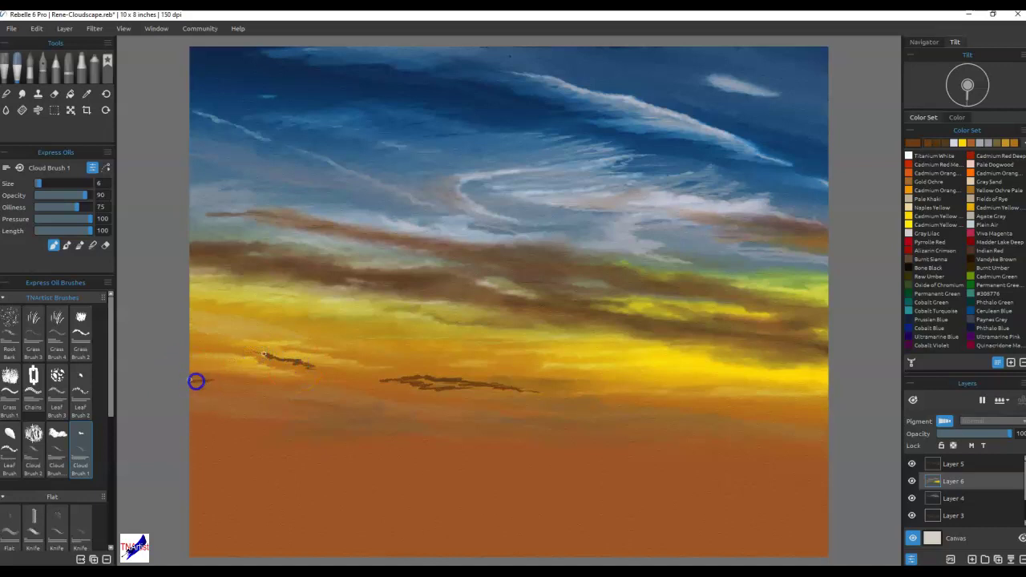
left_click_drag(219, 381, 284, 388)
- Blend the brown streaks into the orange sky with Cloud Brush 1 and the Soft Blend brush at size 20
key("n")
mouse_move(460, 403)
left_mouse_down()
mouse_move(470, 392)
mouse_move(514, 391)
mouse_move(376, 378)
mouse_move(524, 380)
left_mouse_up()
mouse_move(432, 385)
left_mouse_down()
mouse_move(342, 380)
mouse_move(519, 392)
left_mouse_up()
left_click_drag(293, 360, 309, 369)
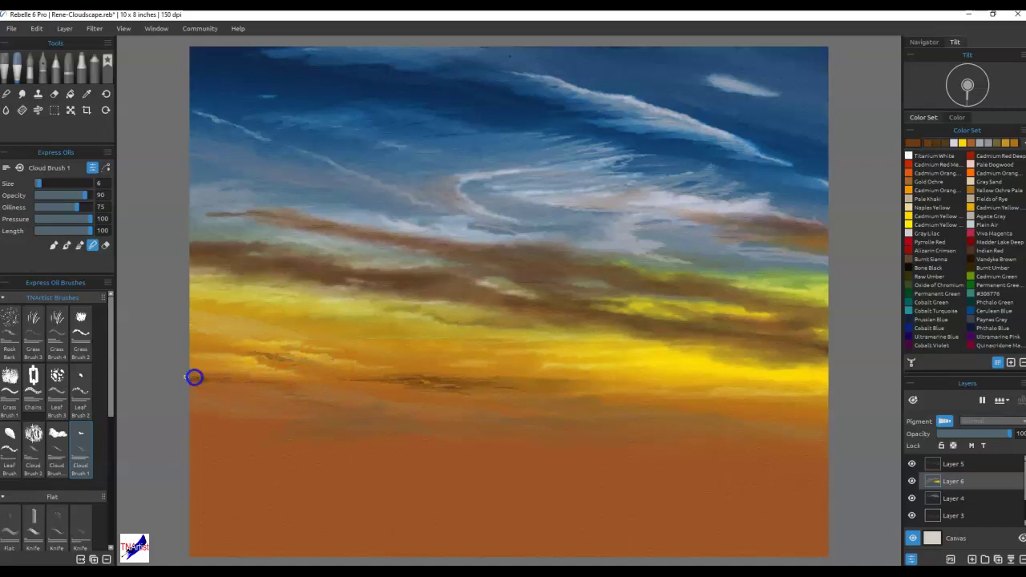
mouse_move(468, 385)
left_mouse_down()
mouse_move(483, 389)
mouse_move(440, 400)
mouse_move(510, 389)
mouse_move(362, 362)
mouse_move(339, 385)
mouse_move(427, 390)
mouse_move(403, 384)
mouse_move(485, 377)
left_mouse_up()
key("b")
mouse_move(295, 365)
left_mouse_down()
mouse_move(234, 350)
mouse_move(237, 364)
left_mouse_up()
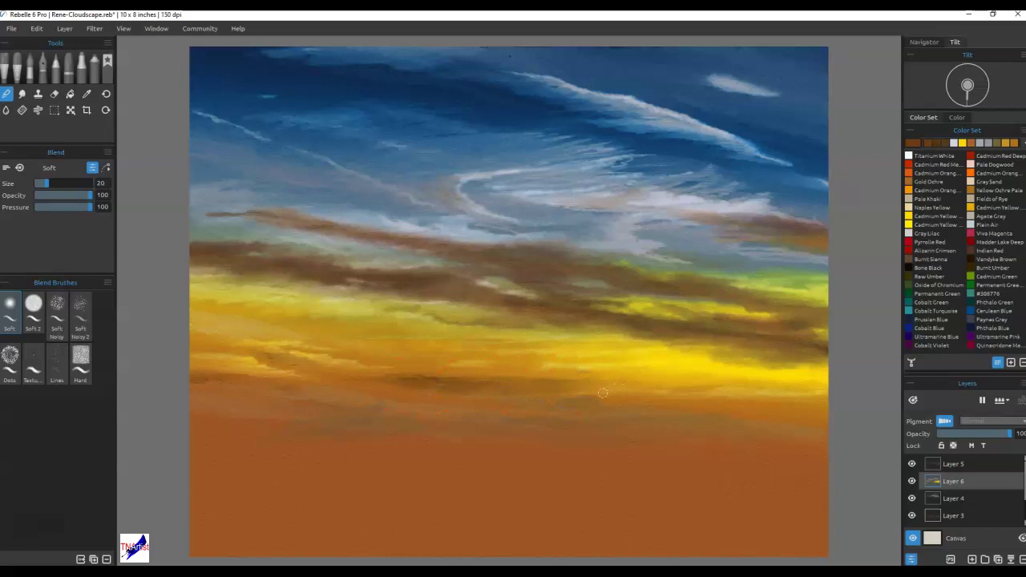
- Extend the brown streak beneath the bright yellow patch with Cloud Brush 1, thin it with the eraser mode at size 9, and blend it
key("b")
key("e")
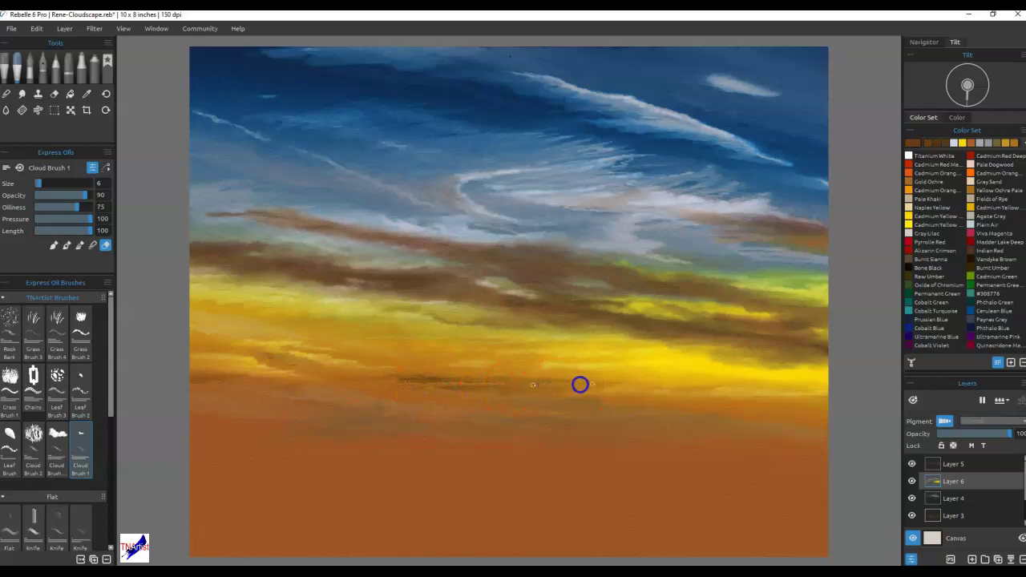
mouse_move(649, 382)
left_mouse_down()
mouse_move(736, 385)
mouse_move(649, 384)
mouse_move(682, 378)
left_mouse_up()
key("bracketright")
key("bracketright")
key("bracketright")
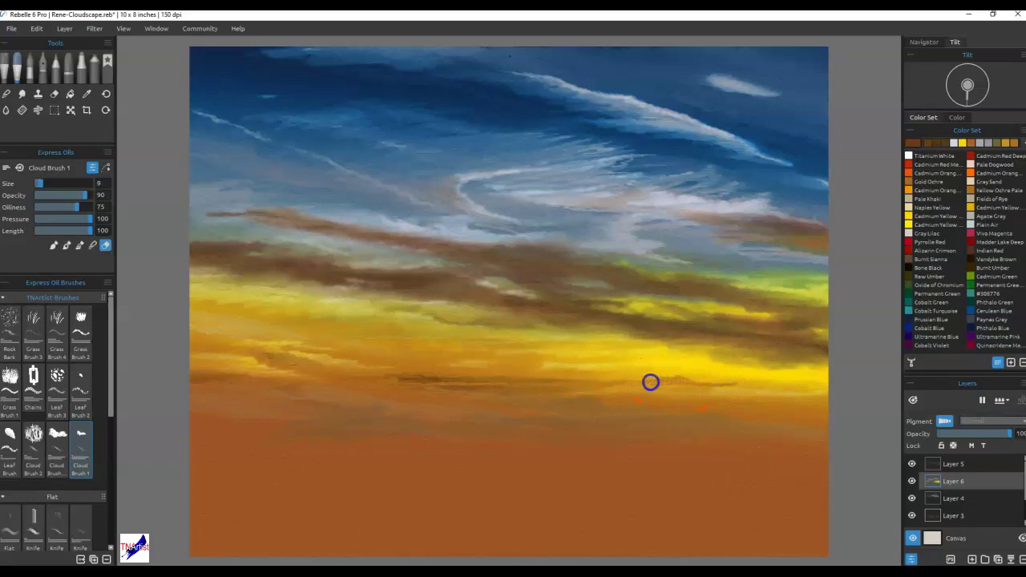
key("b")
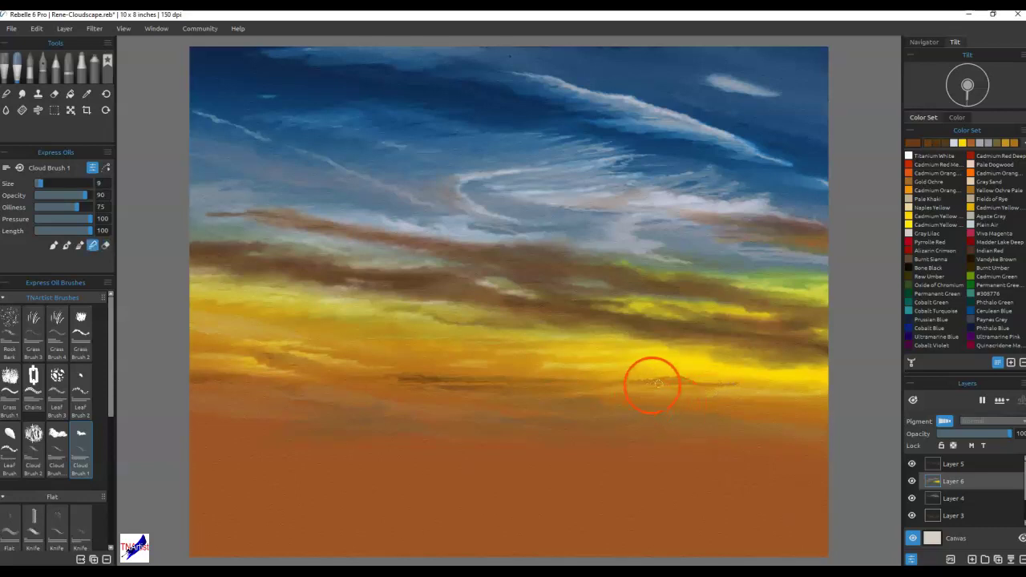
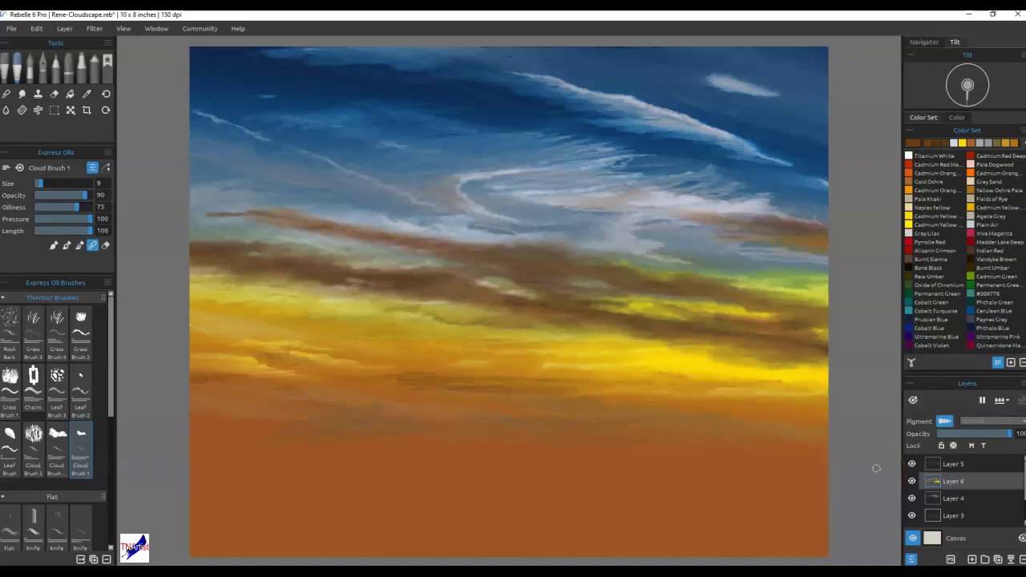
- Add a new layer directly above Layer 6
left_click(928, 506)
left_click(971, 558)
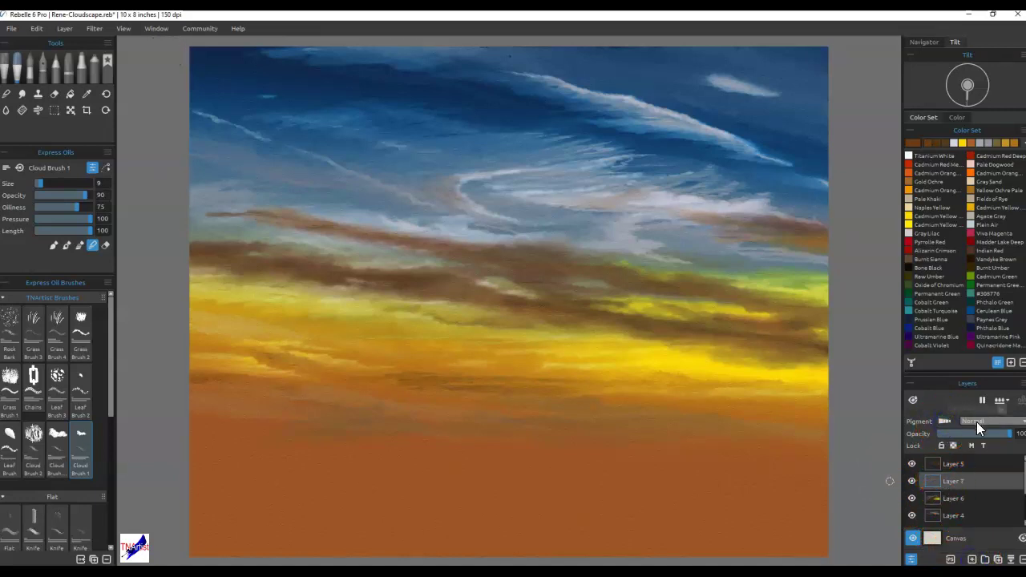
- Set Layer 7's blend mode to Linear Dodge
left_click(976, 422)
left_click(977, 425)
left_click(848, 297)
mouse_move(794, 283)
left_mouse_down()
mouse_move(681, 263)
mouse_move(639, 283)
left_mouse_up()
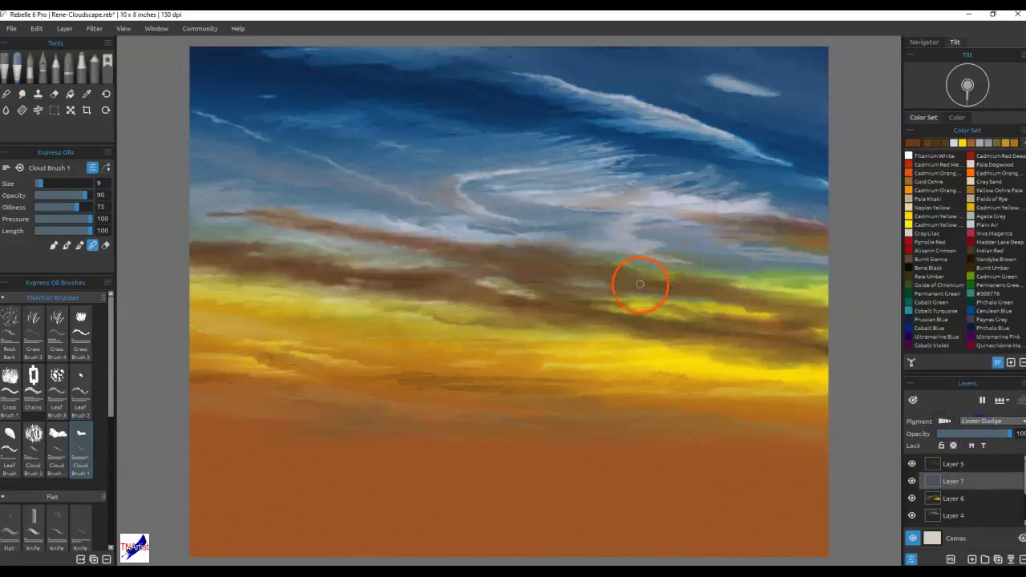
- Pick the lighter Cadmium Yellow from the colour set and lighten it to a pale yellow
left_click(945, 144)
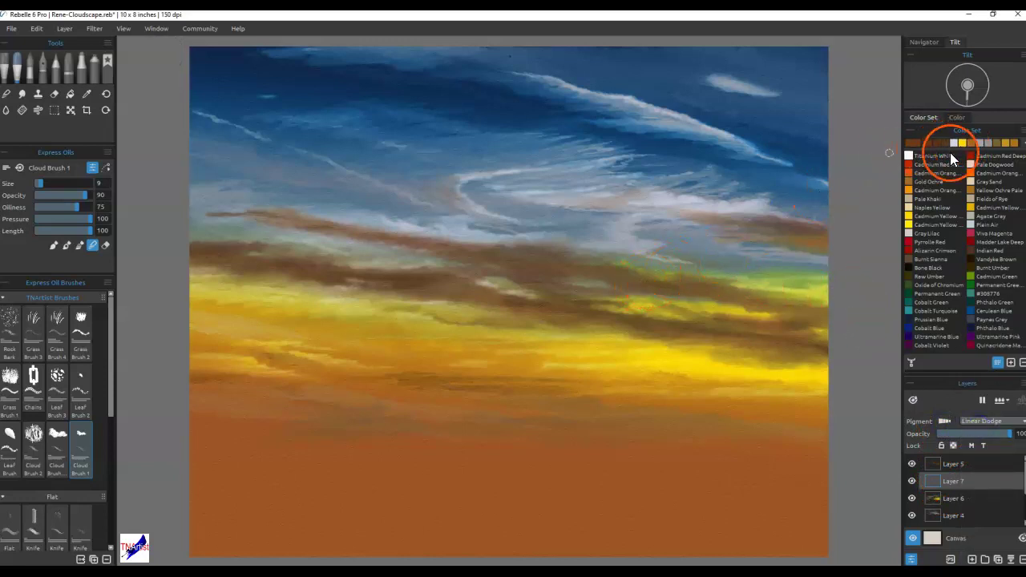
left_click(909, 158)
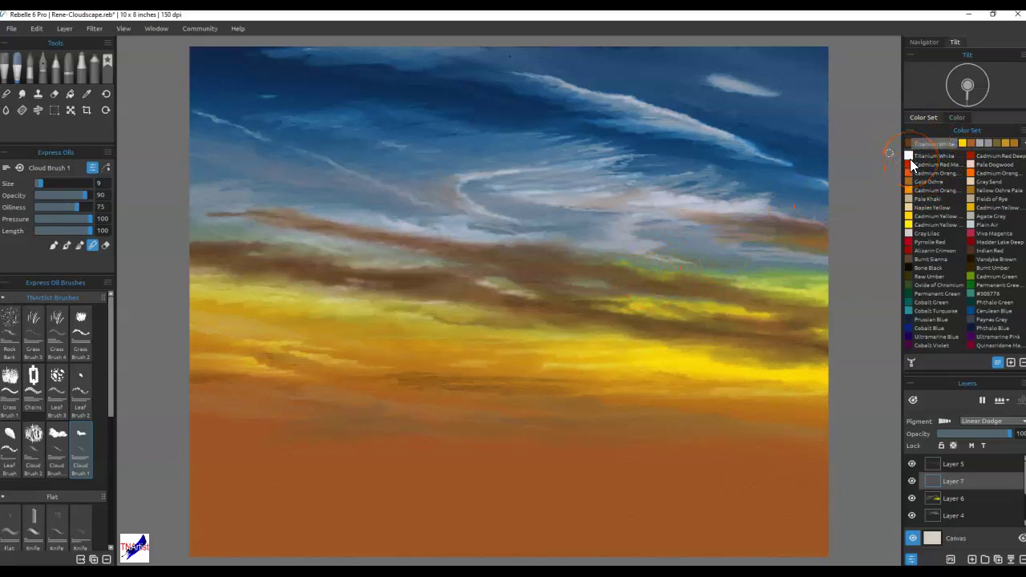
left_click(927, 160)
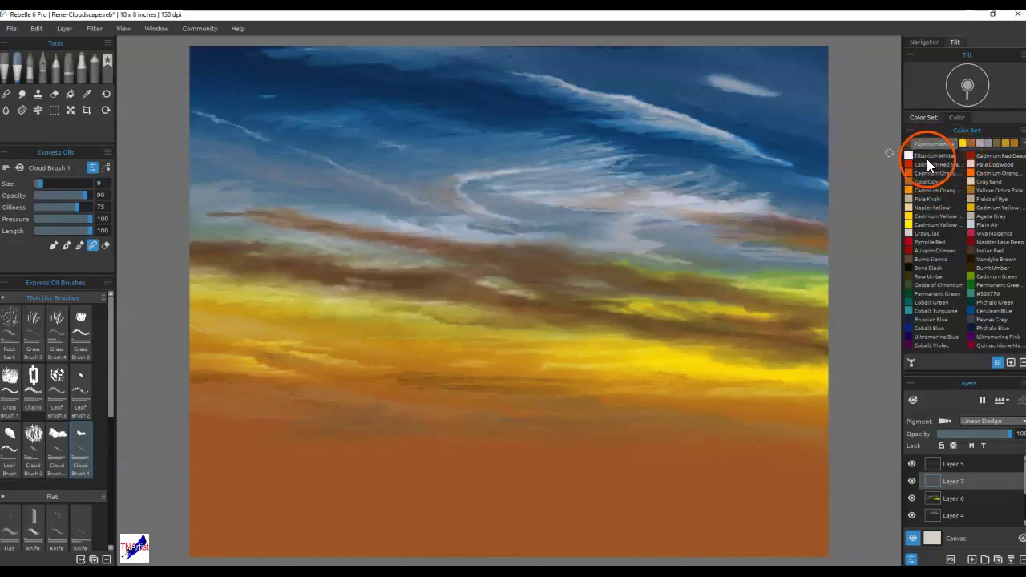
left_click(908, 225)
left_click(910, 163)
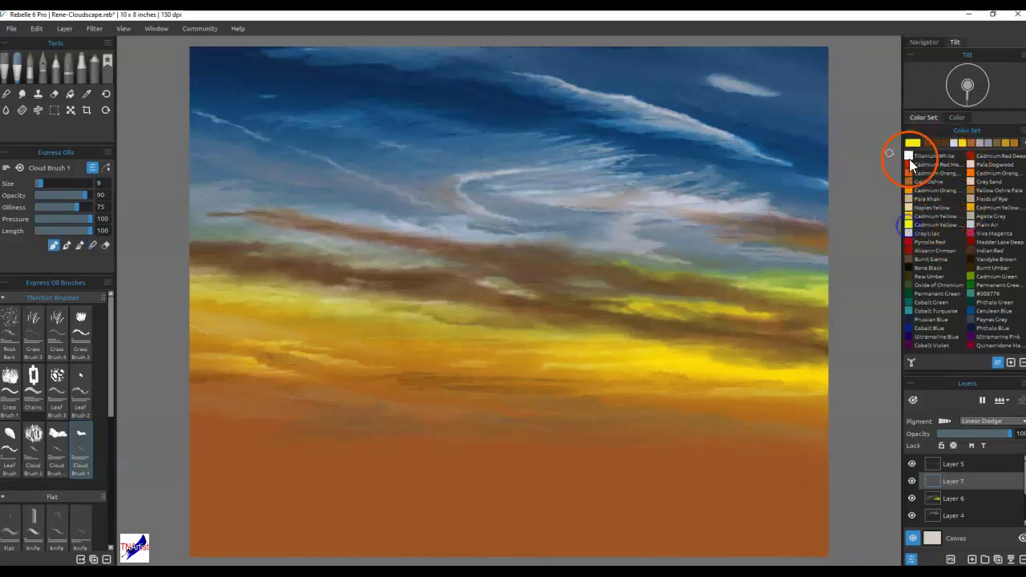
left_click(913, 143)
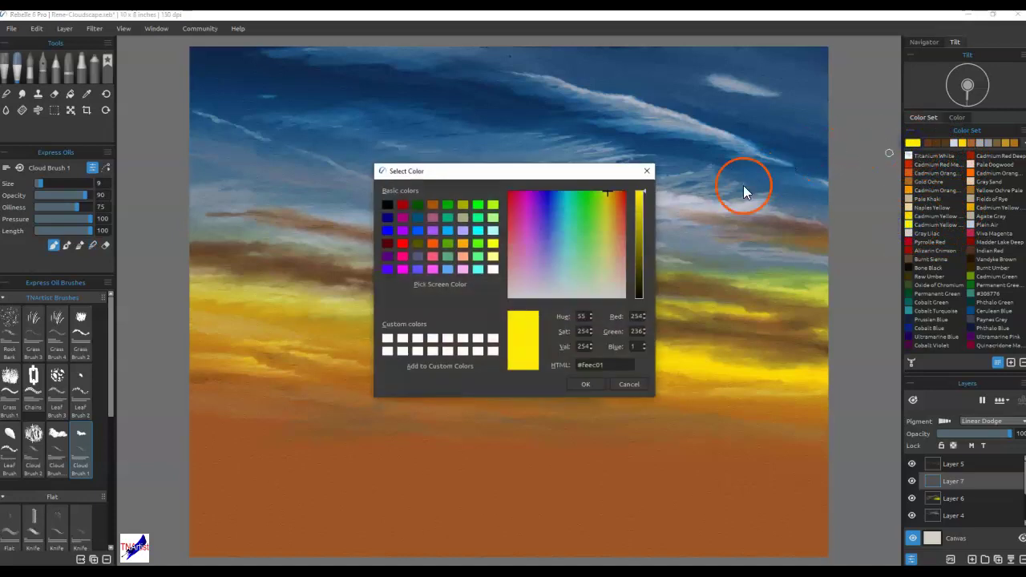
left_click(607, 233)
left_click(605, 253)
left_click(592, 379)
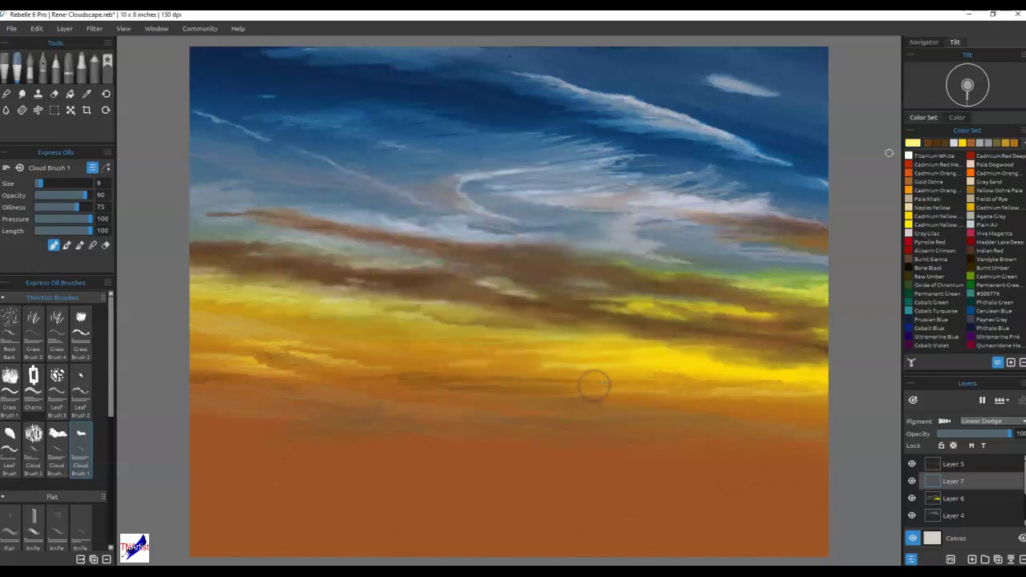
- Paint pale yellow highlights across the bright yellow patch with Cloud Brush 1 at size 9 and smooth them with the Soft Blend brush at size 20
mouse_move(756, 343)
left_mouse_down()
mouse_move(753, 356)
mouse_move(788, 352)
mouse_move(749, 355)
mouse_move(783, 363)
mouse_move(740, 360)
mouse_move(809, 364)
mouse_move(680, 366)
mouse_move(763, 372)
left_mouse_up()
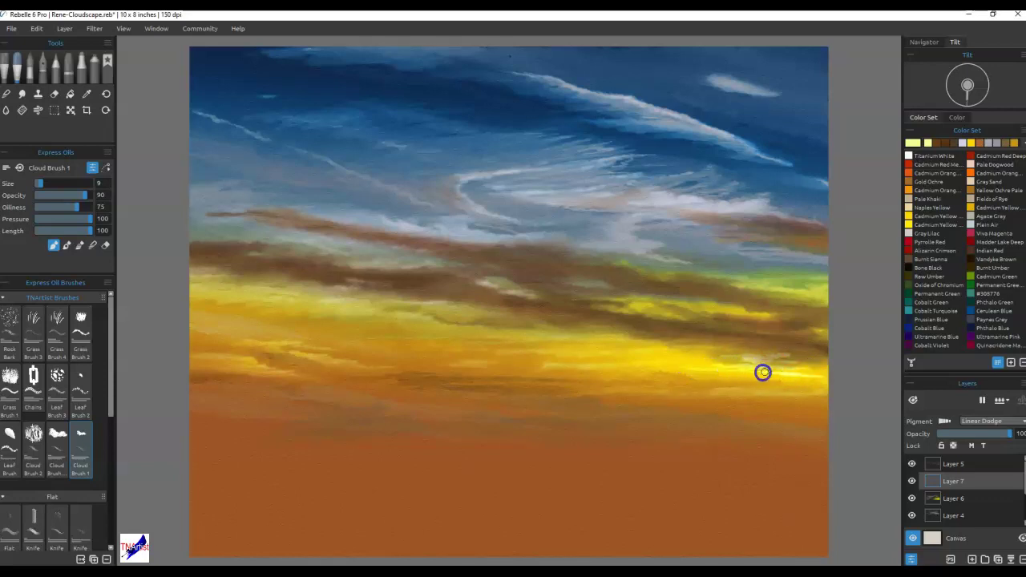
key("n")
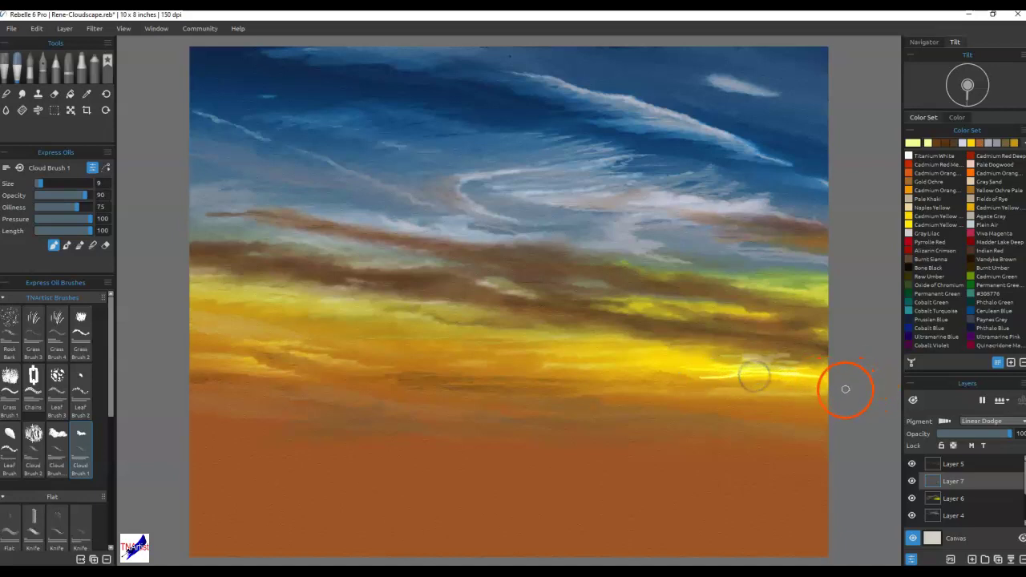
mouse_move(812, 372)
left_mouse_down()
mouse_move(725, 355)
mouse_move(799, 356)
left_mouse_up()
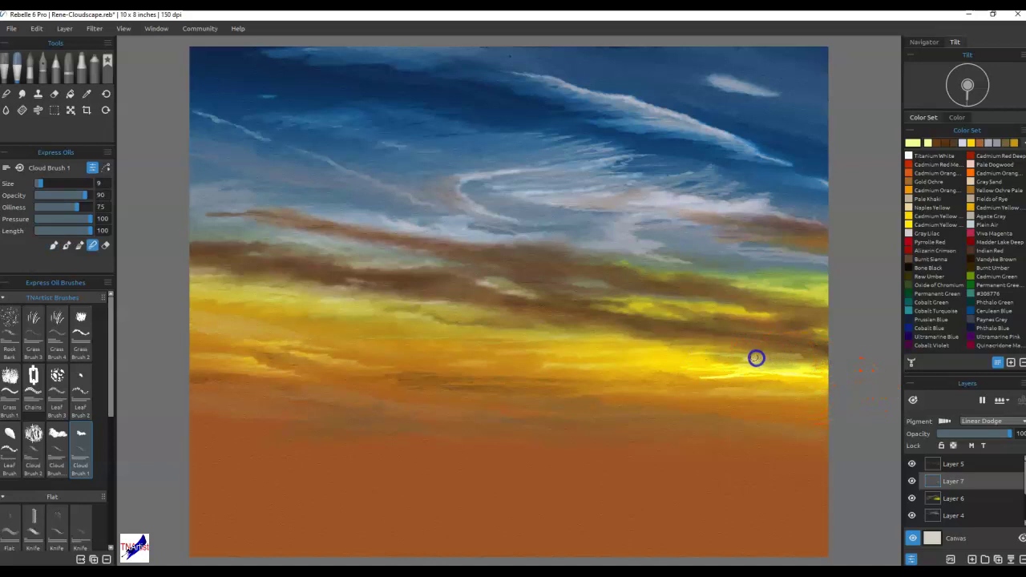
key("b")
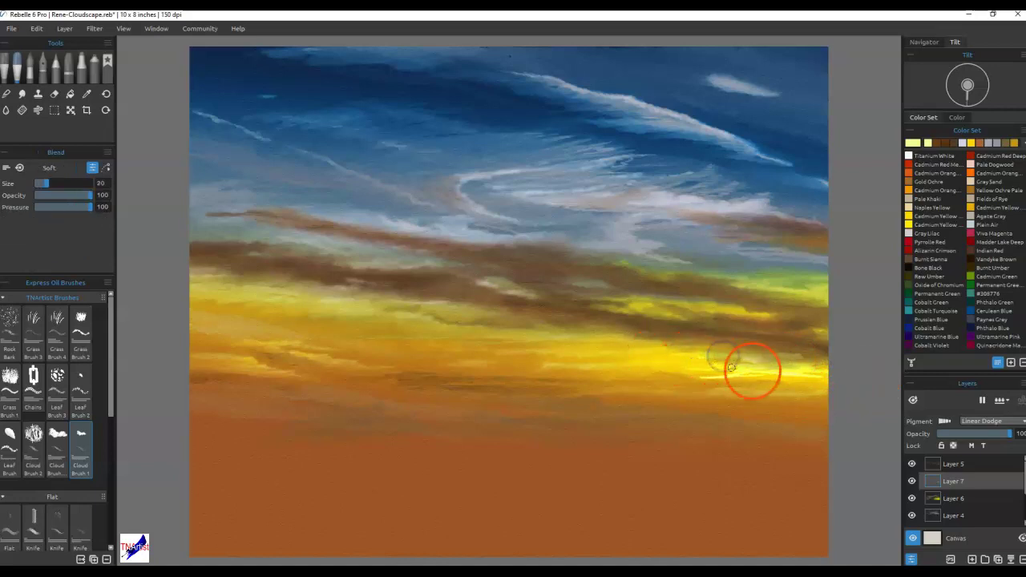
mouse_move(764, 355)
left_mouse_down()
mouse_move(826, 371)
mouse_move(669, 379)
mouse_move(820, 381)
mouse_move(694, 367)
mouse_move(749, 364)
mouse_move(825, 374)
left_mouse_up()
mouse_move(742, 378)
left_mouse_down()
mouse_move(704, 372)
mouse_move(718, 368)
mouse_move(728, 377)
mouse_move(664, 368)
left_mouse_up()
left_click_drag(575, 371, 770, 371)
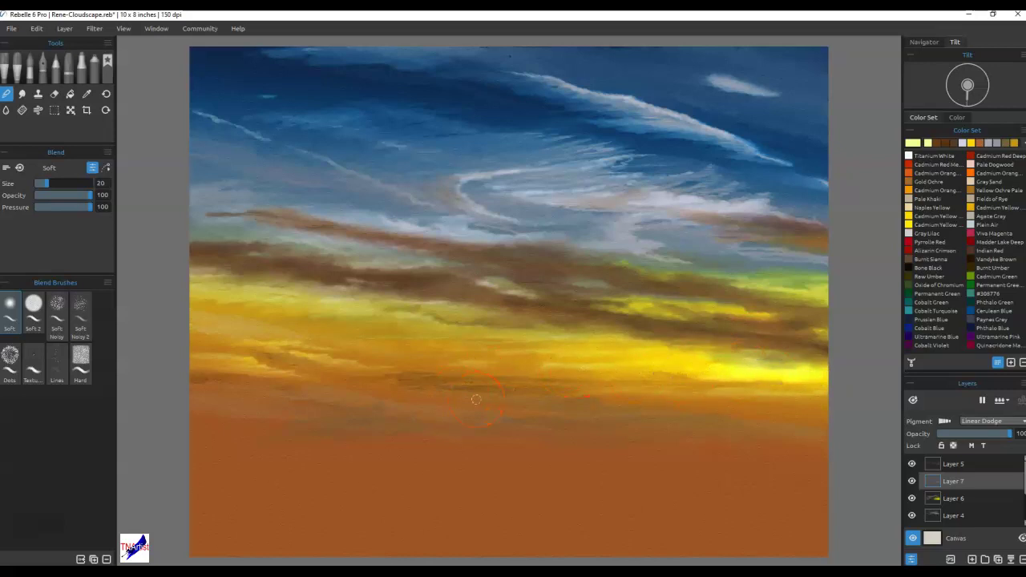
- Switch to the Round brush of the Glaze set and move Layer 7 above Layer 5
left_click(20, 72)
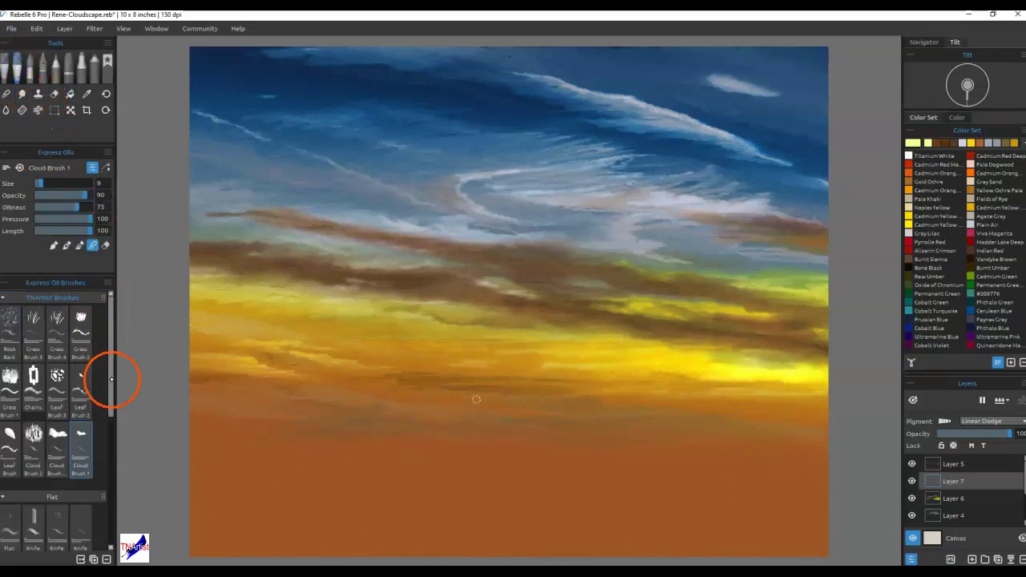
mouse_move(108, 417)
left_mouse_down()
mouse_move(101, 427)
mouse_move(107, 408)
mouse_move(112, 532)
left_mouse_up()
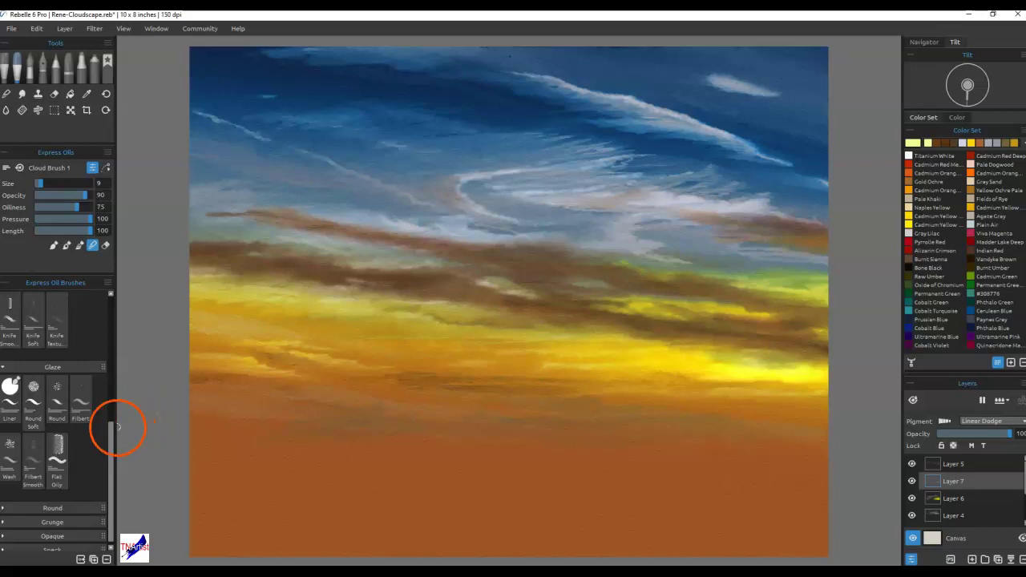
left_click(57, 400)
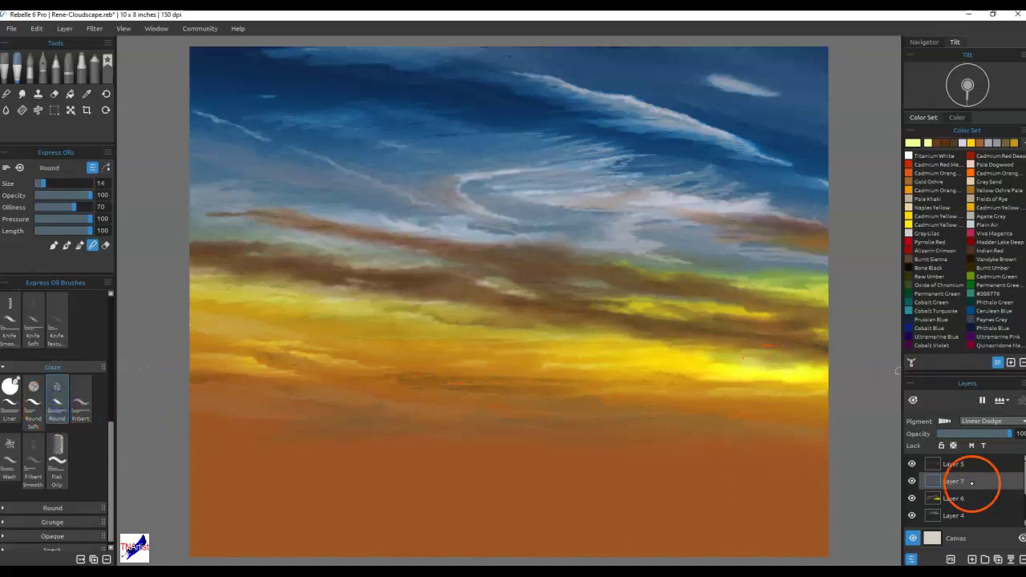
left_click_drag(969, 463, 969, 487)
- Brighten and spread the glow in the yellow patch near the right edge of the canvas with the Round glaze brush at size 14
left_click(751, 366)
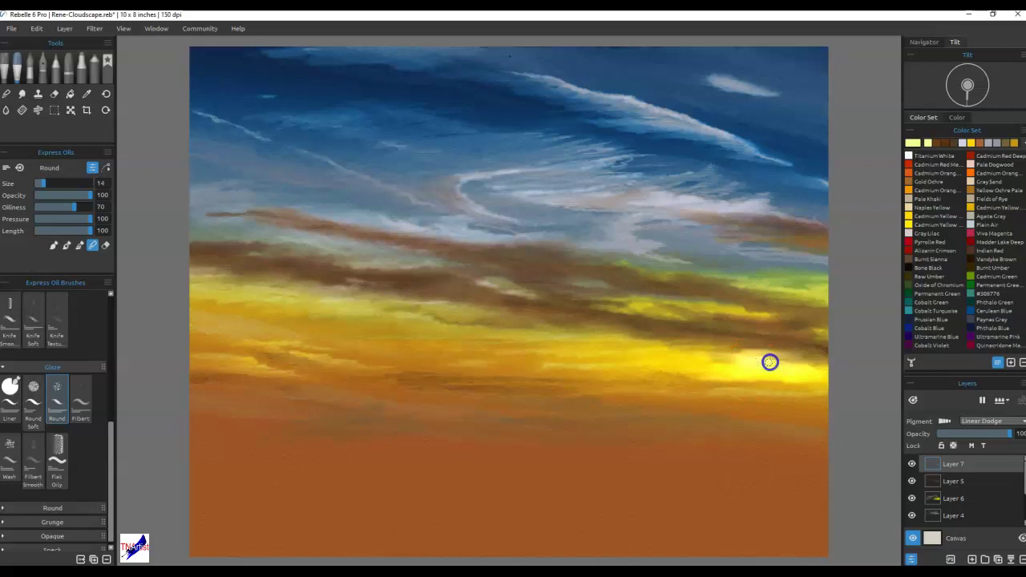
left_click_drag(778, 362, 790, 363)
mouse_move(797, 374)
left_mouse_down()
mouse_move(818, 374)
mouse_move(717, 360)
mouse_move(817, 367)
left_mouse_up()
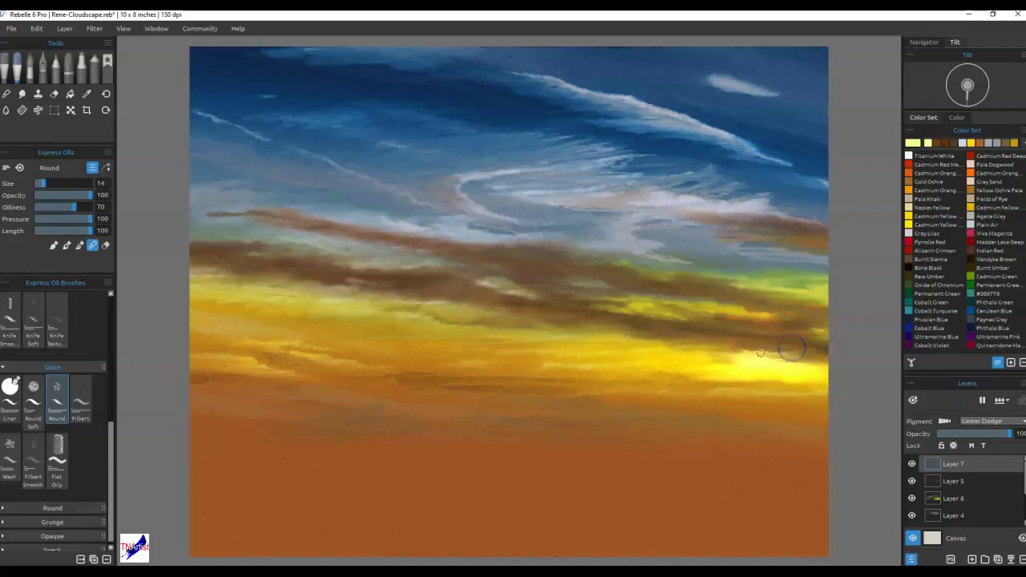
- With the Round Soft glaze brush at size 16 and opacity 100, paint brighter highlights over the yellow patch and blend their edges
left_click(33, 396)
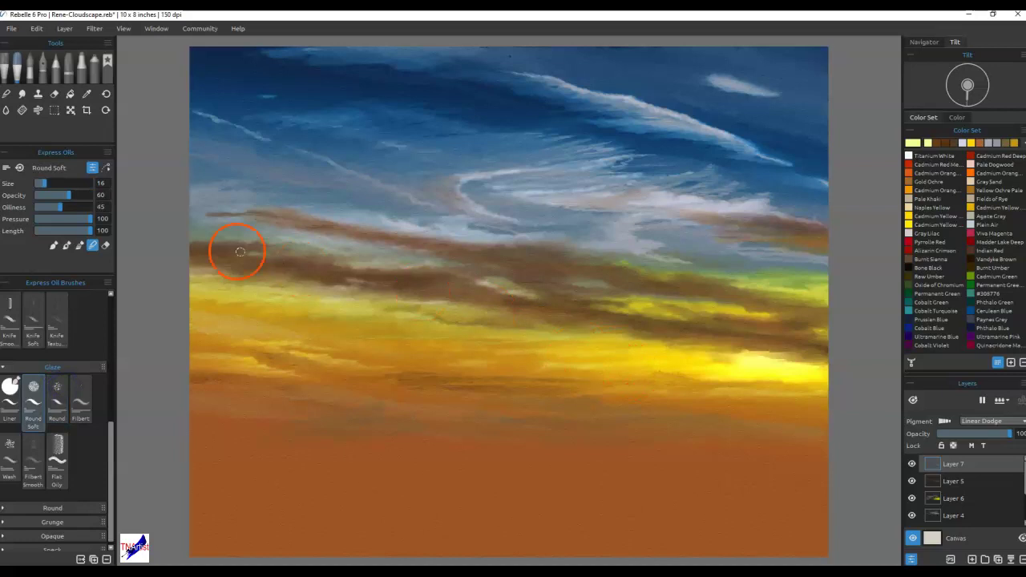
left_click_drag(67, 195, 91, 195)
mouse_move(737, 345)
left_mouse_down()
mouse_move(771, 345)
mouse_move(760, 349)
left_mouse_up()
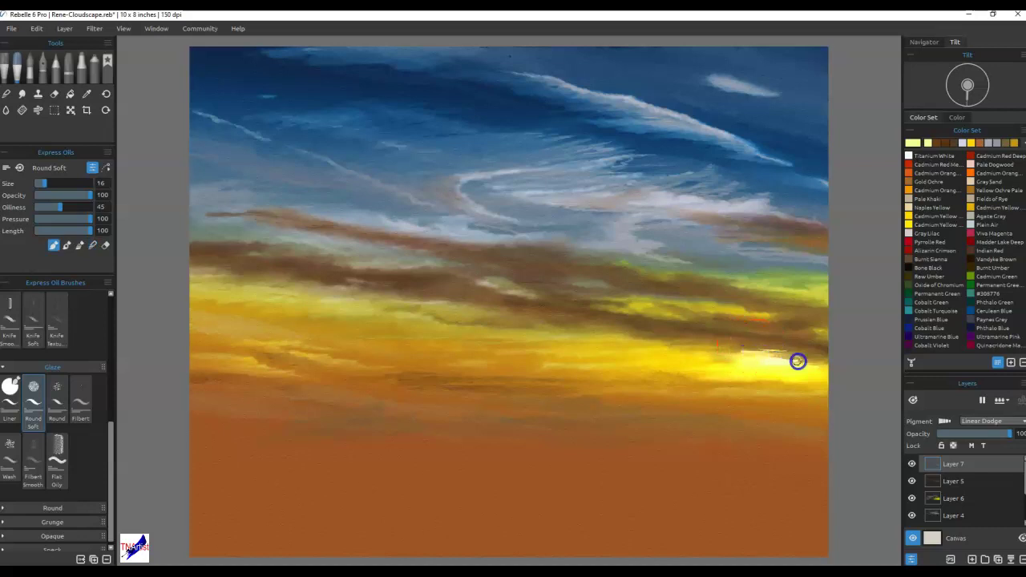
left_click_drag(790, 364, 817, 366)
mouse_move(748, 361)
left_mouse_down()
mouse_move(662, 368)
mouse_move(732, 371)
mouse_move(650, 366)
mouse_move(662, 369)
left_mouse_up()
mouse_move(797, 357)
left_mouse_down()
mouse_move(658, 372)
mouse_move(724, 376)
mouse_move(772, 358)
mouse_move(808, 360)
mouse_move(721, 347)
mouse_move(835, 366)
mouse_move(829, 358)
mouse_move(695, 360)
mouse_move(797, 366)
mouse_move(823, 364)
mouse_move(777, 362)
mouse_move(826, 360)
mouse_move(767, 355)
mouse_move(828, 357)
mouse_move(783, 354)
left_mouse_up()
left_click(682, 373)
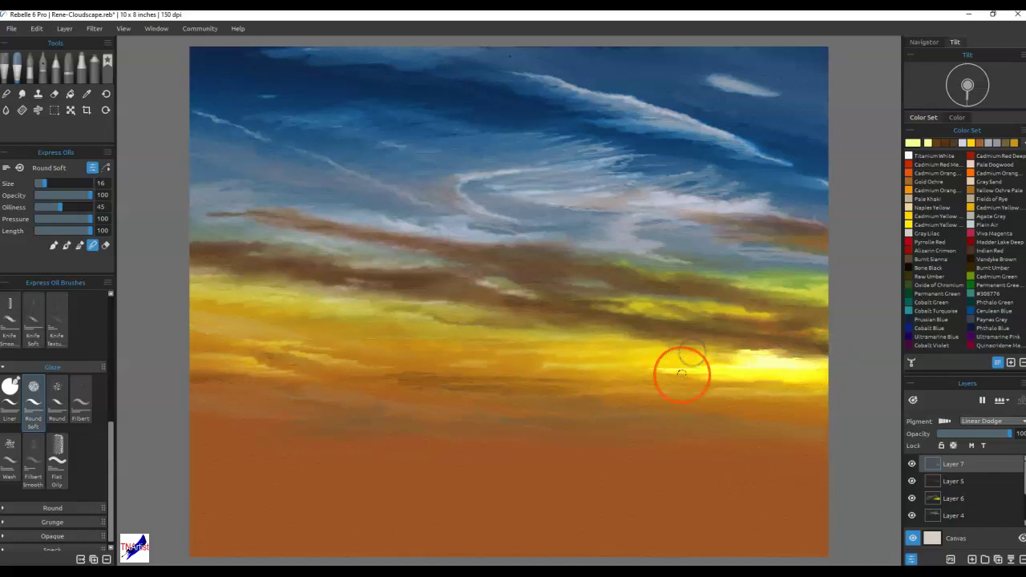
mouse_move(680, 373)
left_mouse_down()
mouse_move(682, 321)
mouse_move(663, 327)
mouse_move(725, 307)
mouse_move(767, 353)
left_mouse_up()
- Add pale yellow highlights in the gap between the brown clouds and above the bright patch, blending them with Round Soft reduced to size 8
key("b")
left_click_drag(770, 315, 703, 310)
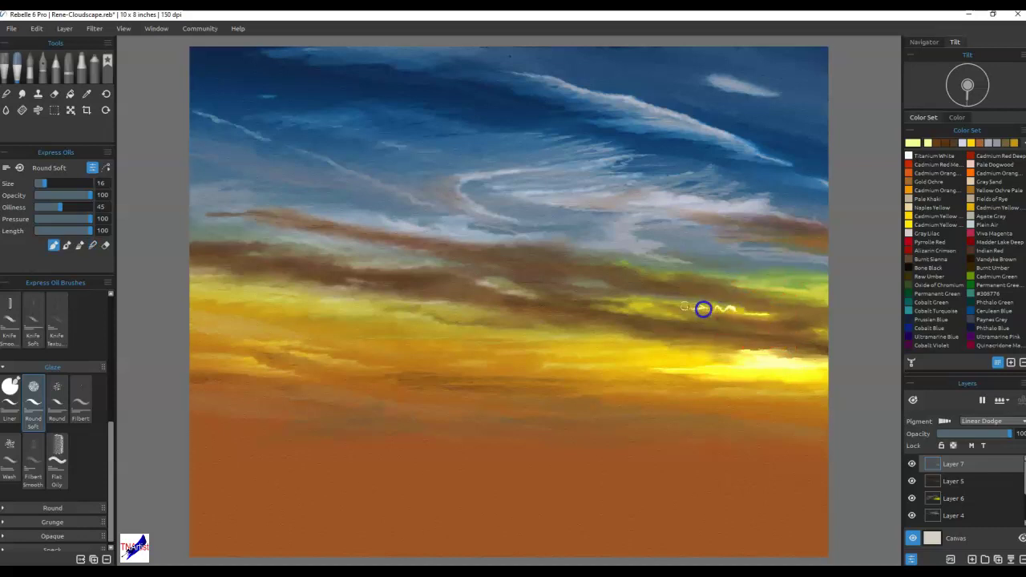
left_click(818, 328)
mouse_move(807, 350)
left_mouse_down()
mouse_move(698, 340)
mouse_move(710, 348)
mouse_move(673, 347)
mouse_move(732, 347)
mouse_move(643, 346)
mouse_move(751, 356)
mouse_move(767, 354)
mouse_move(710, 349)
mouse_move(770, 342)
mouse_move(727, 349)
left_mouse_up()
key("n")
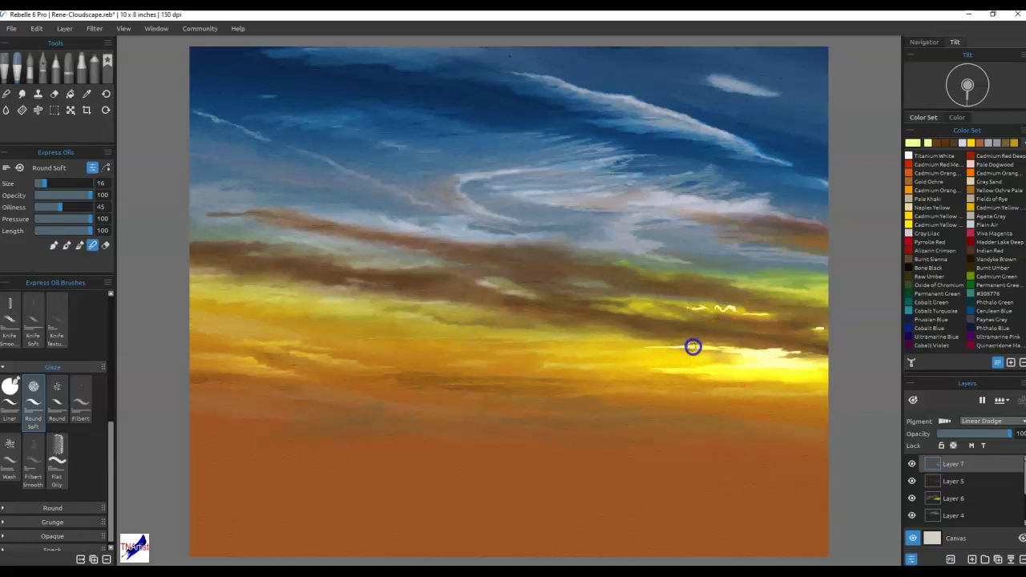
left_click_drag(648, 348, 810, 355)
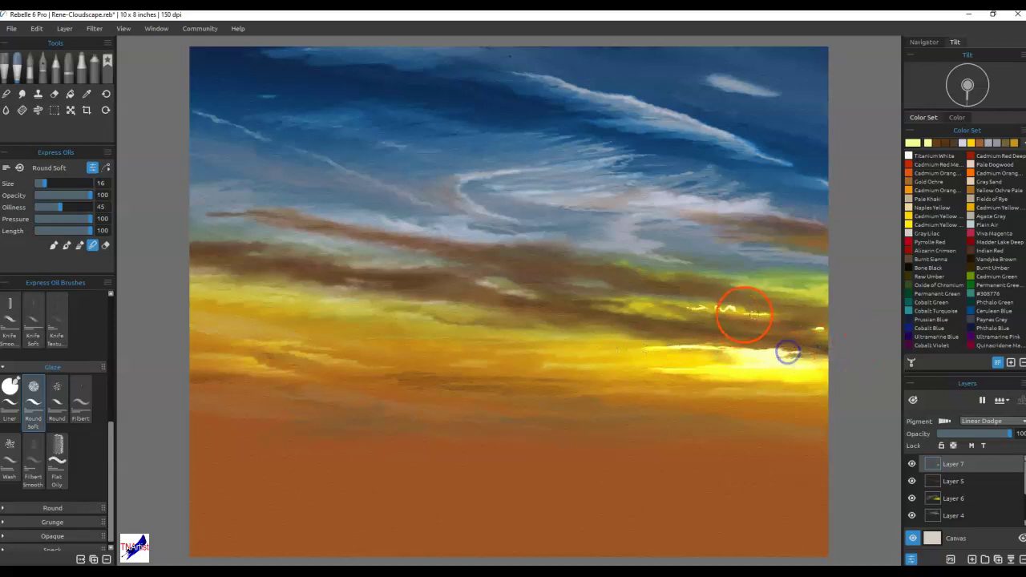
mouse_move(722, 318)
left_mouse_down()
mouse_move(783, 316)
mouse_move(792, 327)
mouse_move(778, 331)
mouse_move(729, 315)
left_mouse_up()
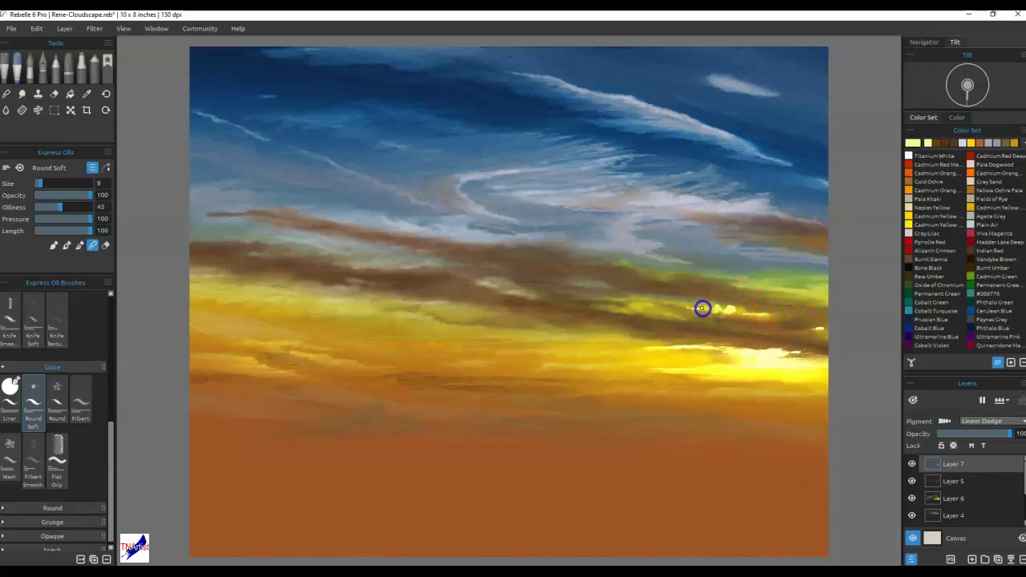
mouse_move(713, 311)
left_mouse_down()
mouse_move(799, 334)
mouse_move(837, 326)
mouse_move(770, 310)
mouse_move(730, 318)
left_mouse_up()
key("e")
key("e")
- Paint pale yellow highlights along the small orange clouds near the canvas's left edge with Round Soft at size 8 and blend them
key("b")
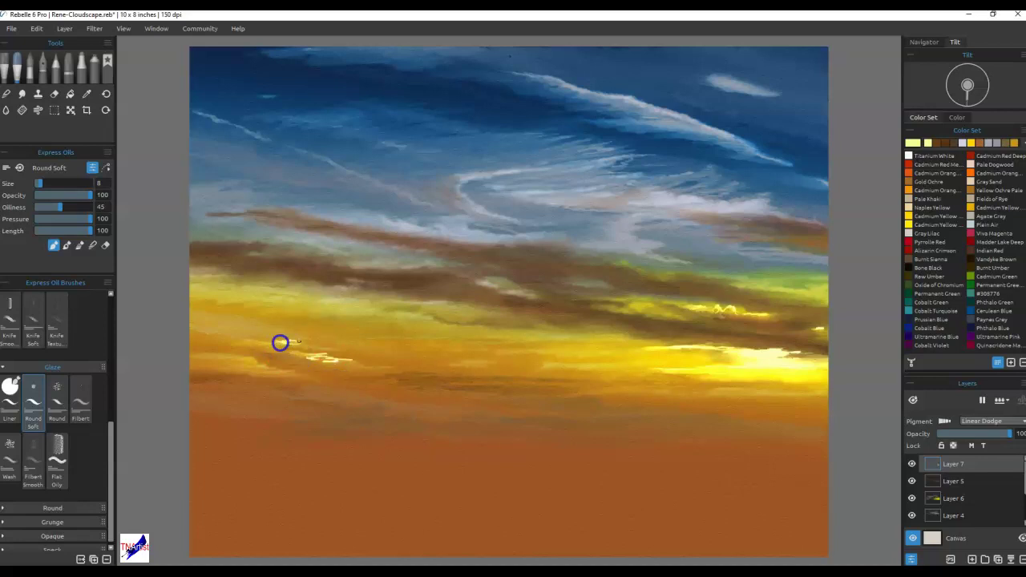
mouse_move(283, 343)
left_mouse_down()
mouse_move(247, 341)
mouse_move(275, 372)
mouse_move(314, 378)
mouse_move(217, 353)
left_mouse_up()
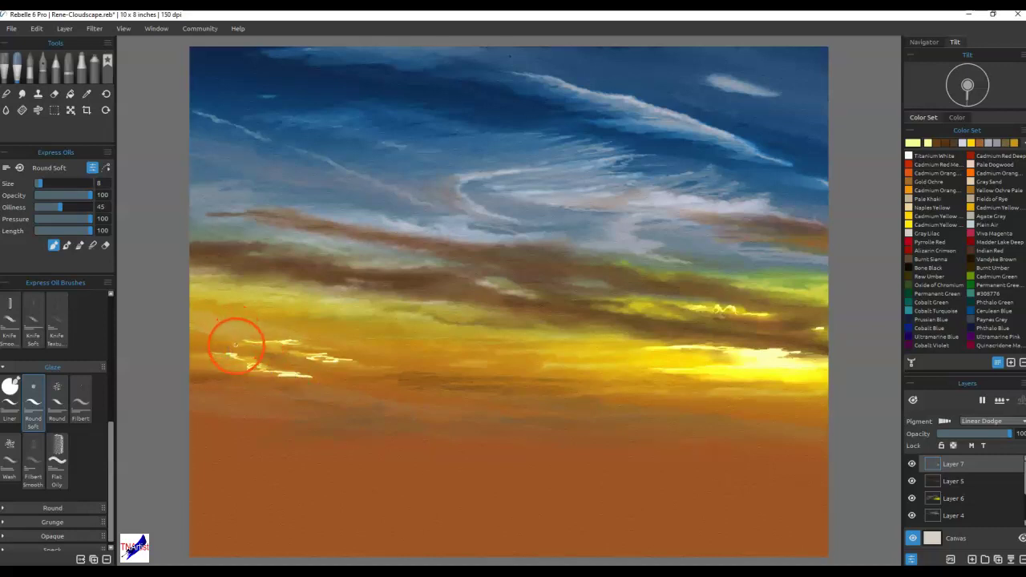
key("b")
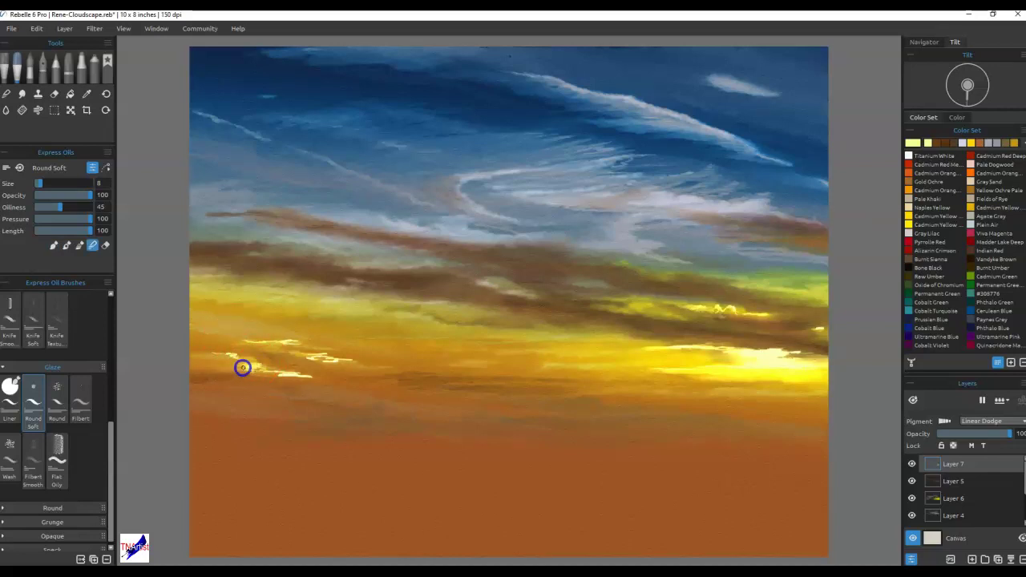
mouse_move(247, 372)
left_mouse_down()
mouse_move(333, 380)
mouse_move(252, 380)
mouse_move(322, 381)
left_mouse_up()
mouse_move(235, 355)
left_mouse_down()
mouse_move(181, 357)
mouse_move(358, 364)
mouse_move(310, 358)
mouse_move(378, 372)
mouse_move(305, 355)
mouse_move(336, 376)
mouse_move(318, 361)
mouse_move(393, 371)
mouse_move(321, 365)
mouse_move(319, 356)
mouse_move(297, 355)
mouse_move(301, 342)
mouse_move(233, 339)
mouse_move(311, 342)
mouse_move(226, 339)
mouse_move(307, 353)
left_mouse_up()
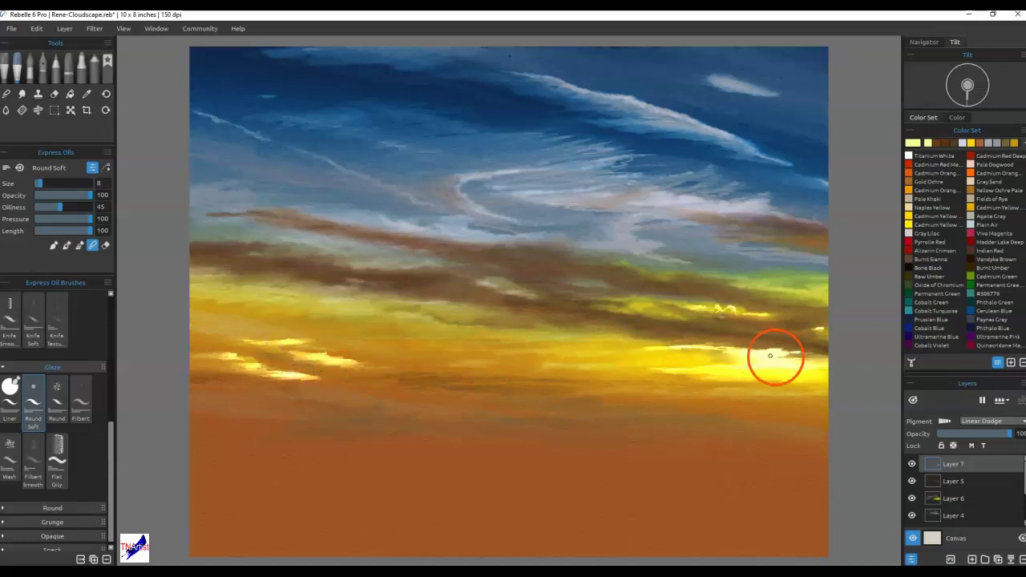
- Thin the highlights on the left orange clouds with the brush's eraser mode and soften them into the surrounding sky
key("e")
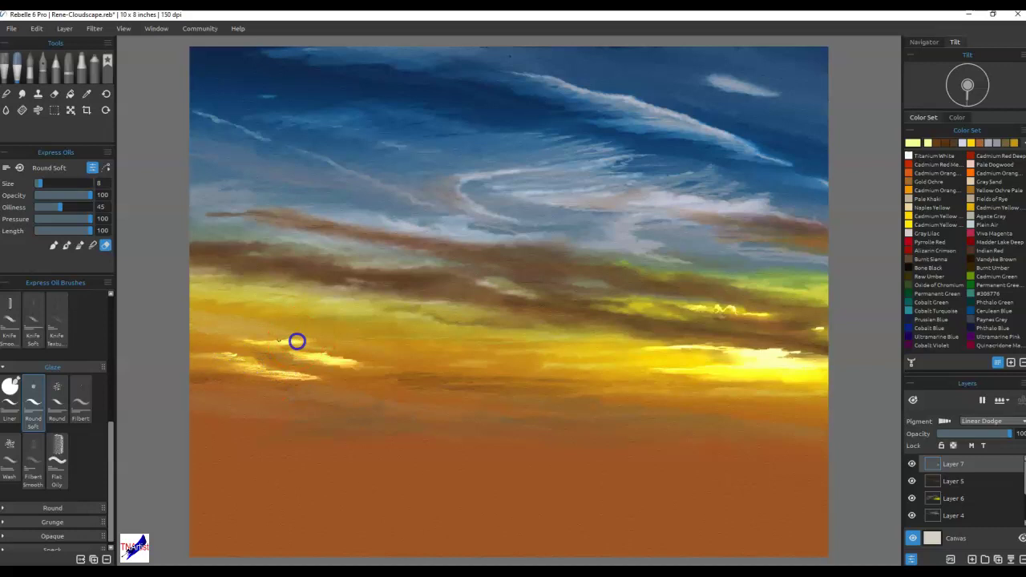
left_click_drag(271, 342, 317, 355)
key("e")
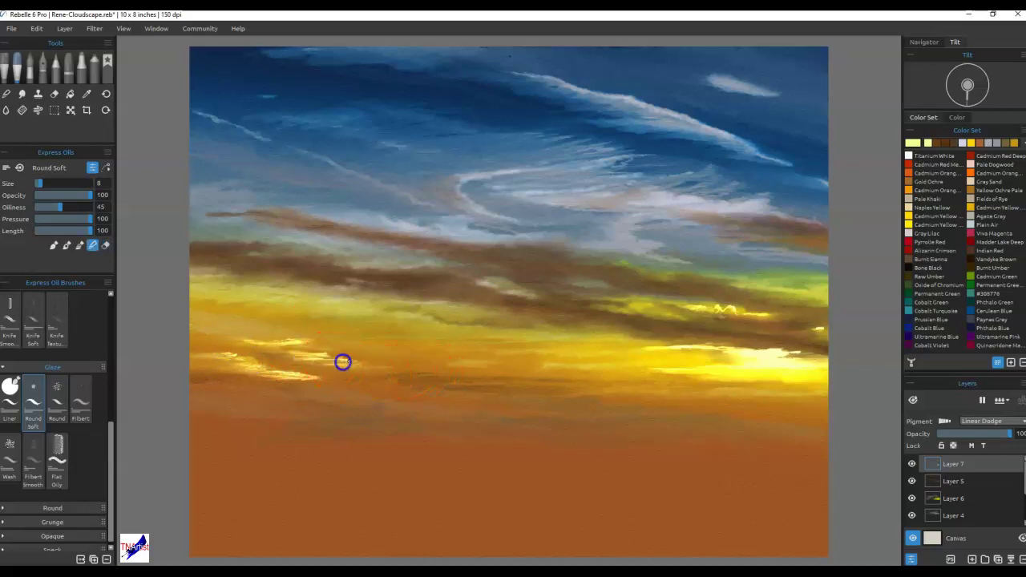
mouse_move(343, 366)
left_mouse_down()
mouse_move(274, 354)
mouse_move(325, 356)
mouse_move(307, 362)
mouse_move(282, 343)
mouse_move(239, 343)
mouse_move(319, 342)
mouse_move(294, 348)
mouse_move(304, 381)
mouse_move(334, 380)
mouse_move(262, 378)
mouse_move(258, 370)
mouse_move(286, 367)
mouse_move(232, 360)
mouse_move(301, 369)
mouse_move(296, 381)
mouse_move(370, 382)
mouse_move(178, 383)
mouse_move(277, 343)
mouse_move(241, 345)
left_mouse_up()
mouse_move(311, 342)
left_mouse_down()
mouse_move(351, 355)
mouse_move(343, 369)
mouse_move(506, 362)
left_mouse_up()
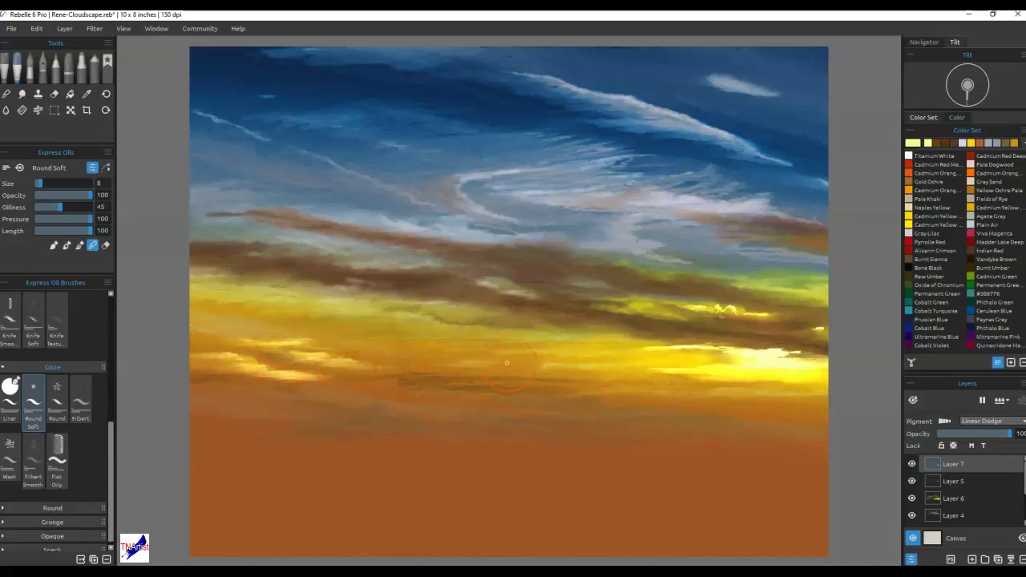
mouse_move(318, 385)
left_mouse_down()
mouse_move(250, 377)
mouse_move(291, 376)
left_mouse_up()
mouse_move(188, 344)
left_mouse_down()
mouse_move(778, 355)
mouse_move(217, 359)
mouse_move(228, 362)
mouse_move(195, 348)
mouse_move(685, 388)
mouse_move(726, 430)
mouse_move(714, 440)
mouse_move(703, 435)
mouse_move(717, 361)
mouse_move(687, 231)
mouse_move(634, 261)
mouse_move(618, 257)
mouse_move(640, 246)
left_mouse_up()
- With Round Soft at size 6, paint thin highlights along the green-tinged upper cloud edges and across the yellow band beneath the brown clouds
key("b")
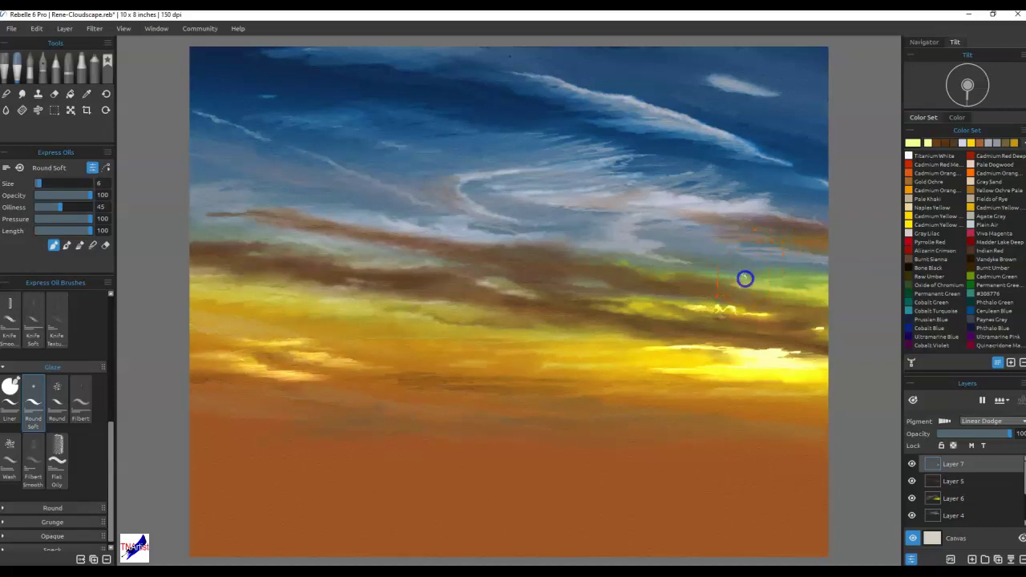
mouse_move(745, 278)
left_mouse_down()
mouse_move(725, 275)
mouse_move(748, 279)
left_mouse_up()
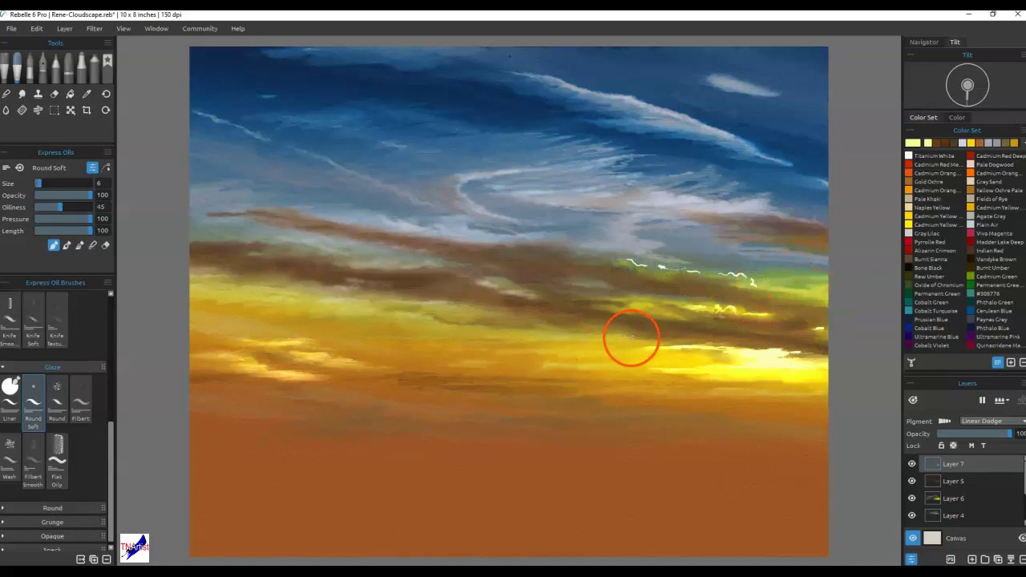
mouse_move(618, 330)
left_mouse_down()
mouse_move(503, 328)
mouse_move(553, 329)
left_mouse_up()
left_click_drag(802, 287, 817, 290)
left_click(705, 361)
left_click(657, 357)
left_click_drag(657, 357, 700, 359)
left_click(792, 371)
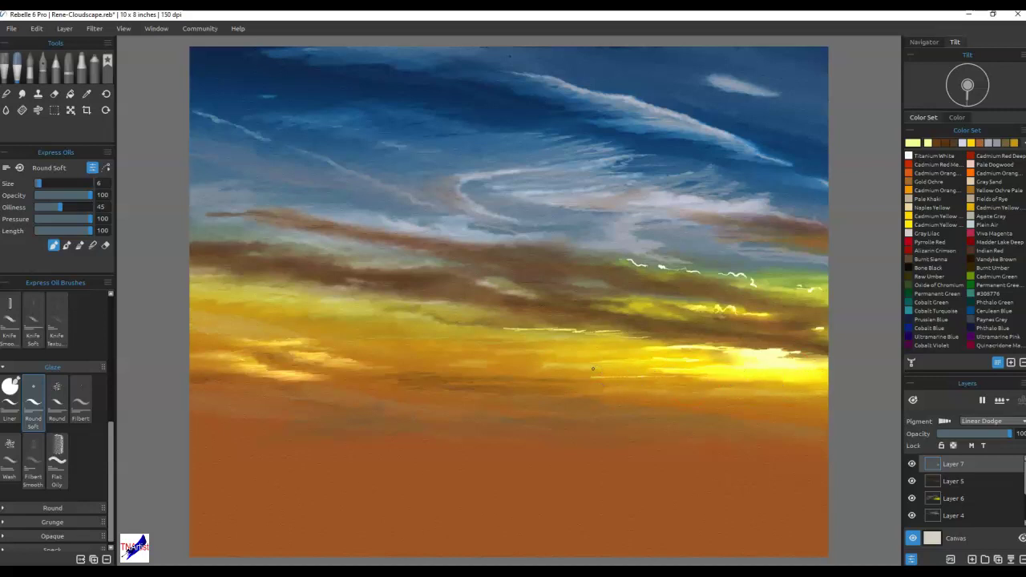
- Paint thin pale highlights along the upper edges of the white diagonal cloud, the hook-shaped wisp and the blue-grey clouds with Round Soft at size 6
mouse_move(746, 213)
left_mouse_down()
mouse_move(769, 193)
mouse_move(760, 200)
mouse_move(775, 201)
mouse_move(731, 201)
left_mouse_up()
left_click_drag(759, 152, 726, 132)
left_click_drag(638, 102, 602, 94)
left_click_drag(504, 170, 496, 174)
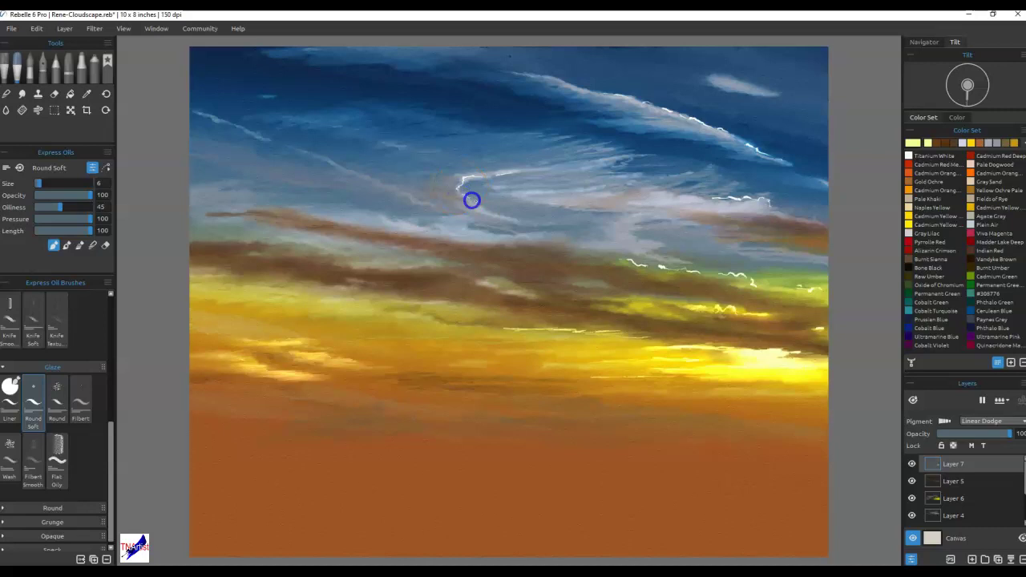
left_click_drag(507, 217, 548, 225)
left_click_drag(461, 228, 415, 222)
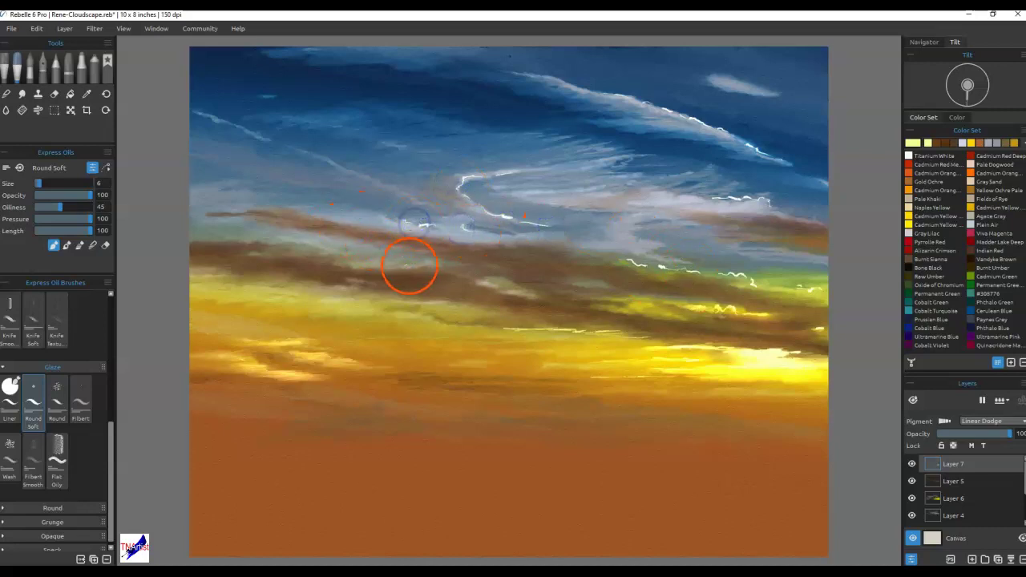
- Add thin highlights between the brown clouds, on the small cloud high in the blue sky and in the yellow band near the canvas's left side
left_click_drag(394, 263, 384, 261)
mouse_move(476, 277)
left_mouse_down()
mouse_move(513, 292)
mouse_move(463, 366)
mouse_move(399, 333)
mouse_move(303, 218)
mouse_move(453, 268)
mouse_move(617, 225)
mouse_move(741, 122)
mouse_move(749, 91)
left_mouse_up()
left_click(492, 282)
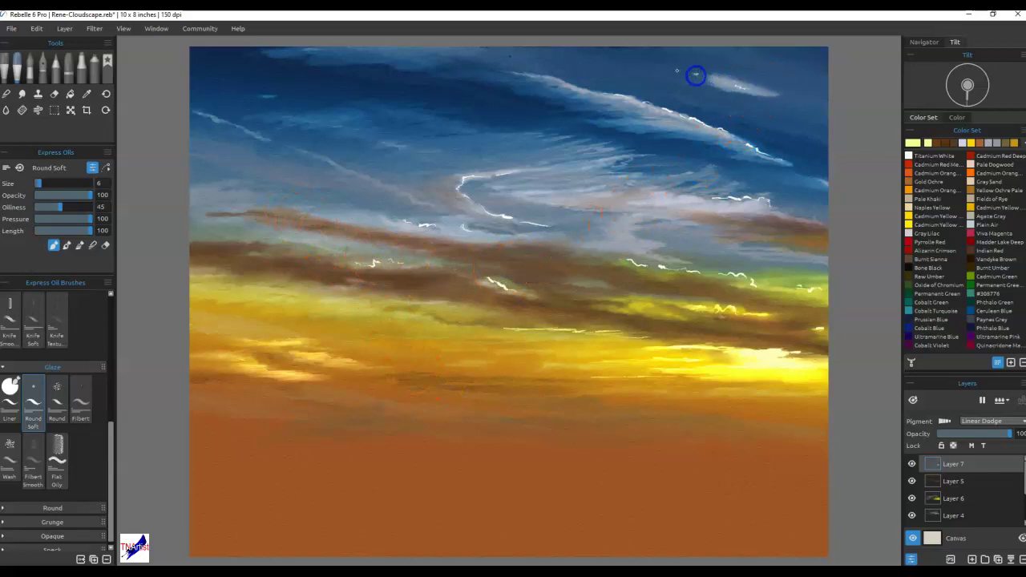
mouse_move(283, 260)
left_mouse_down()
mouse_move(297, 239)
mouse_move(305, 246)
mouse_move(257, 234)
left_mouse_up()
mouse_move(272, 290)
left_mouse_down()
mouse_move(339, 321)
mouse_move(312, 313)
left_mouse_up()
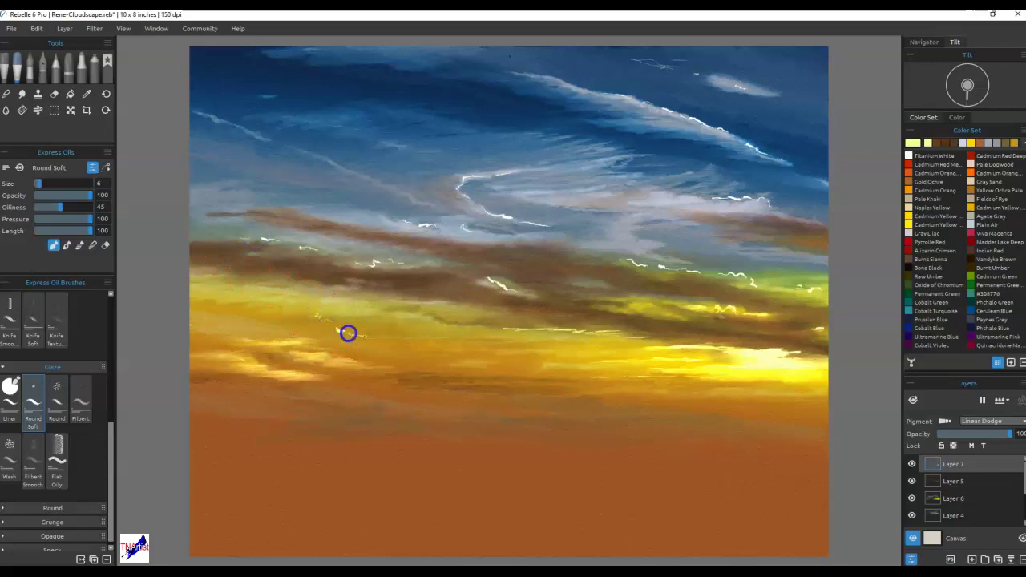
mouse_move(533, 368)
left_mouse_down()
mouse_move(733, 351)
mouse_move(699, 405)
left_mouse_up()
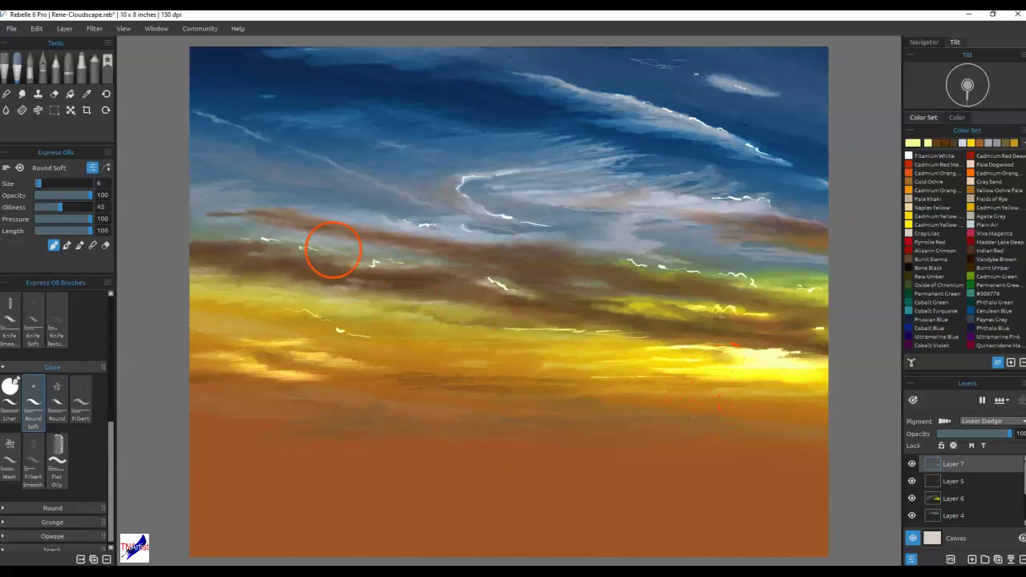
- Blend the thin highlights in the yellow band beneath the brown clouds, using the Soft blender reduced to size 9
key("n")
left_click_drag(575, 334, 614, 339)
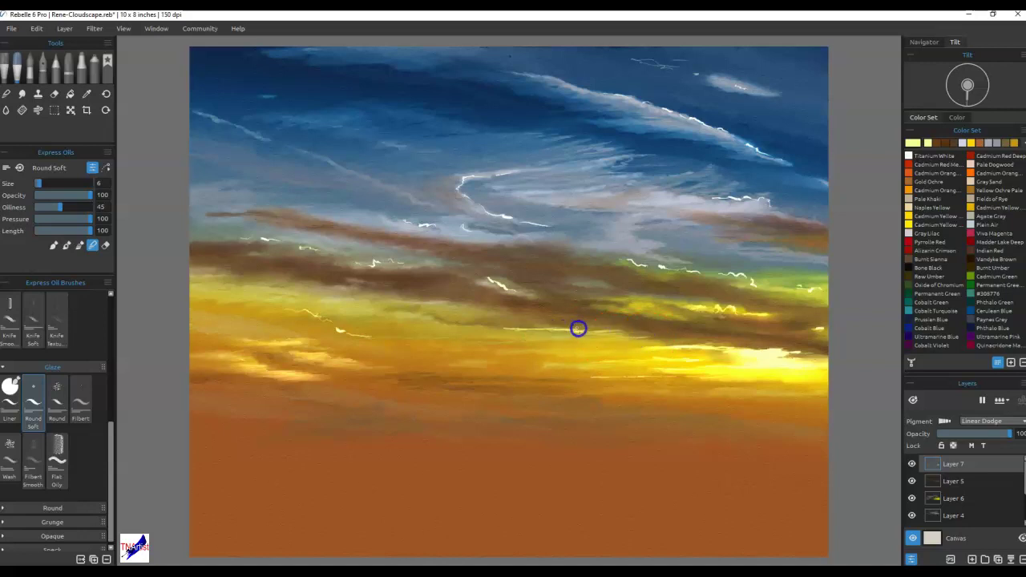
mouse_move(545, 333)
left_mouse_down()
mouse_move(510, 314)
mouse_move(609, 380)
mouse_move(666, 359)
mouse_move(602, 328)
mouse_move(586, 338)
mouse_move(643, 337)
left_mouse_up()
key("n")
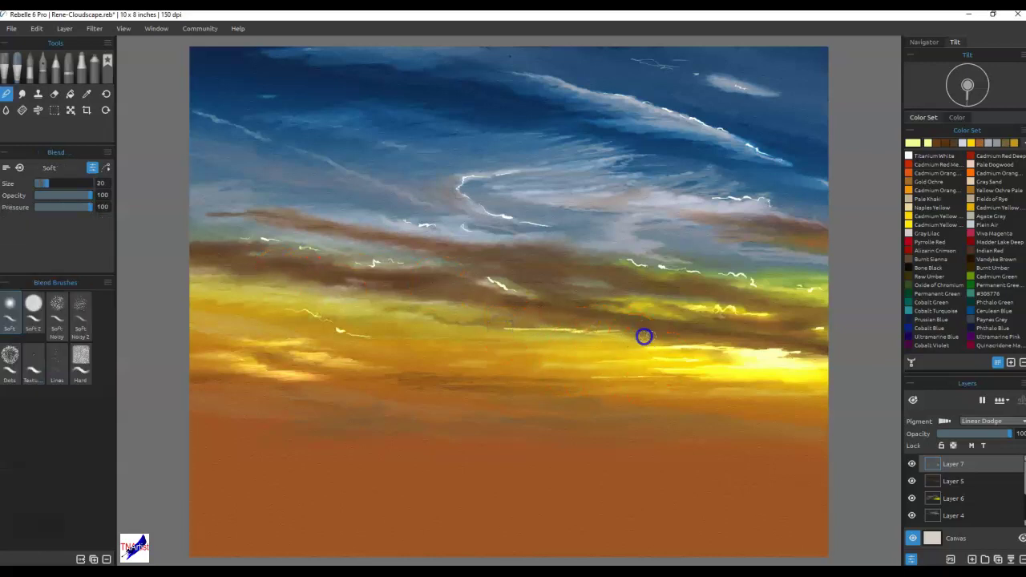
left_click_drag(521, 328, 481, 329)
mouse_move(361, 255)
left_mouse_down()
mouse_move(336, 331)
mouse_move(367, 371)
mouse_move(344, 336)
left_mouse_up()
key("[")
key("[")
key("[")
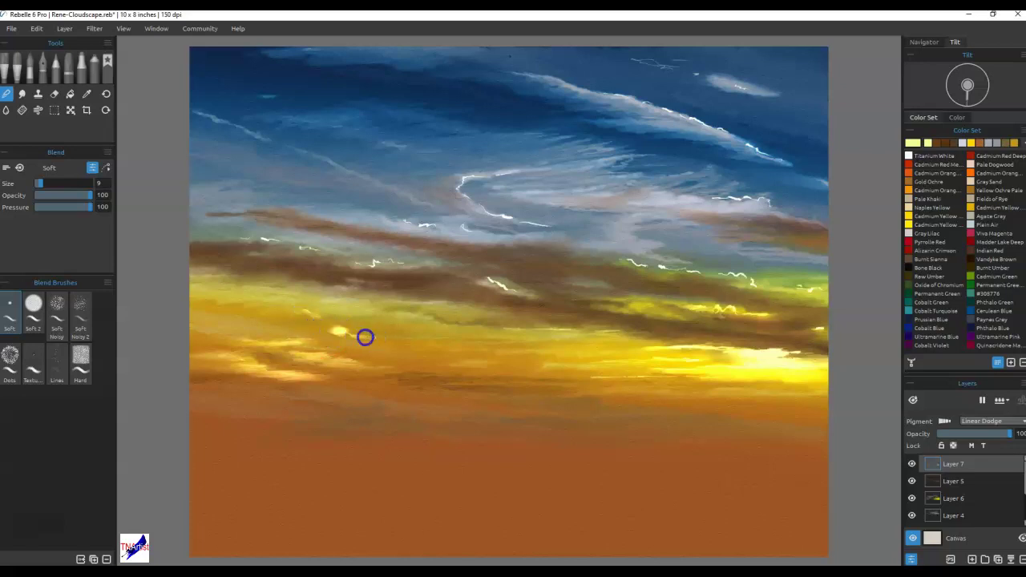
mouse_move(332, 328)
left_mouse_down()
mouse_move(369, 328)
mouse_move(330, 334)
mouse_move(349, 338)
mouse_move(324, 328)
left_mouse_up()
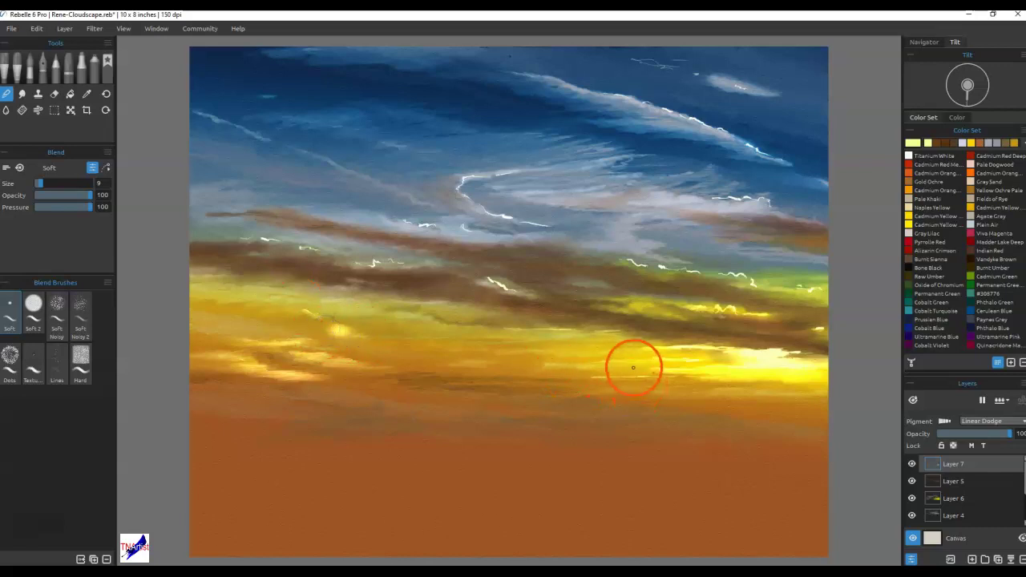
left_click_drag(620, 380, 609, 391)
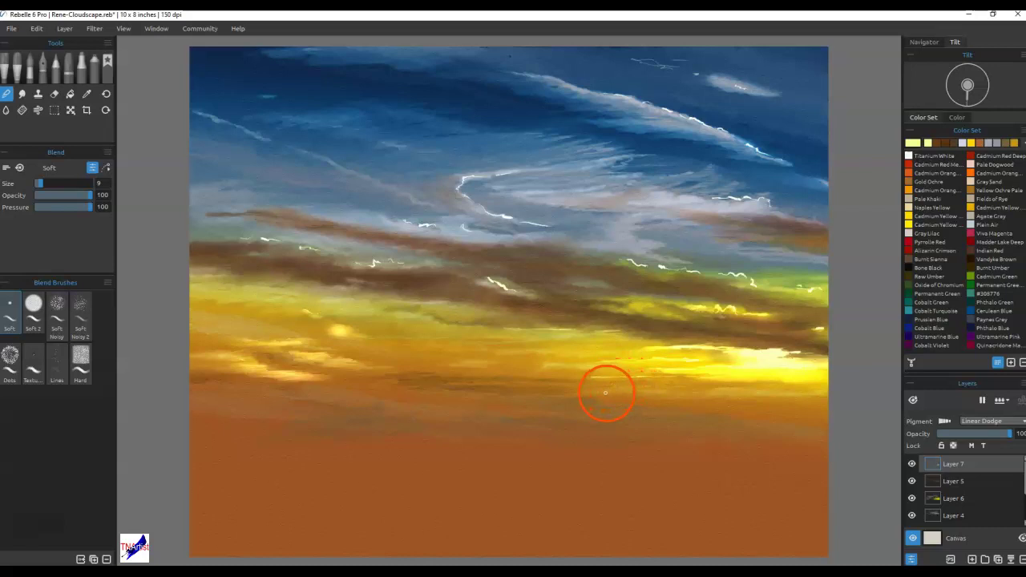
- Trim the blended glow in the left part of the yellow band with the Round Soft eraser reduced to size 9 at 40 opacity
key("e")
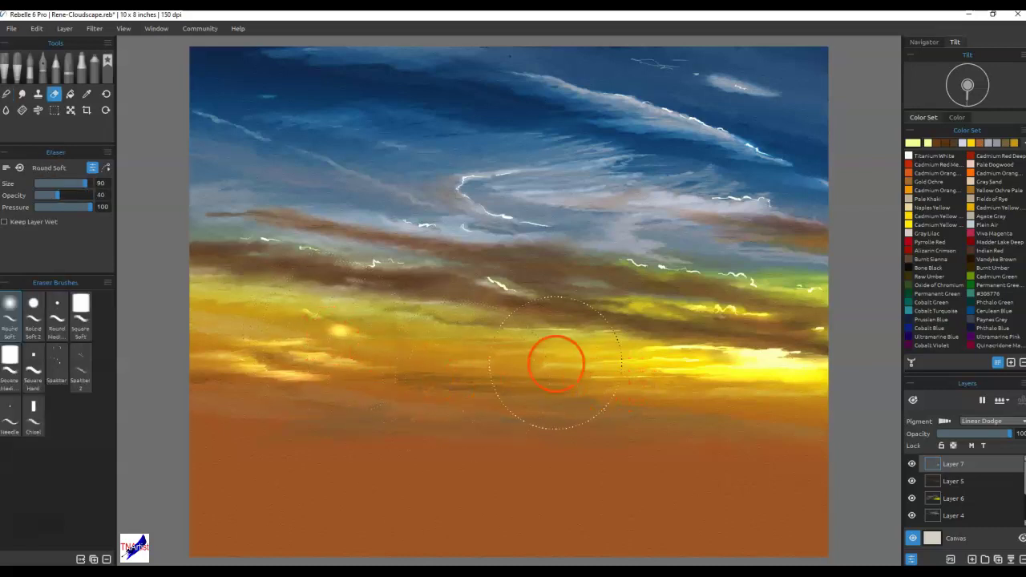
key("bracketleft")
key("bracketleft")
key("bracketleft")
key("bracketleft")
key("bracketleft")
key("bracketleft")
key("bracketleft")
key("bracketleft")
key("bracketleft")
left_click_drag(327, 336, 329, 334)
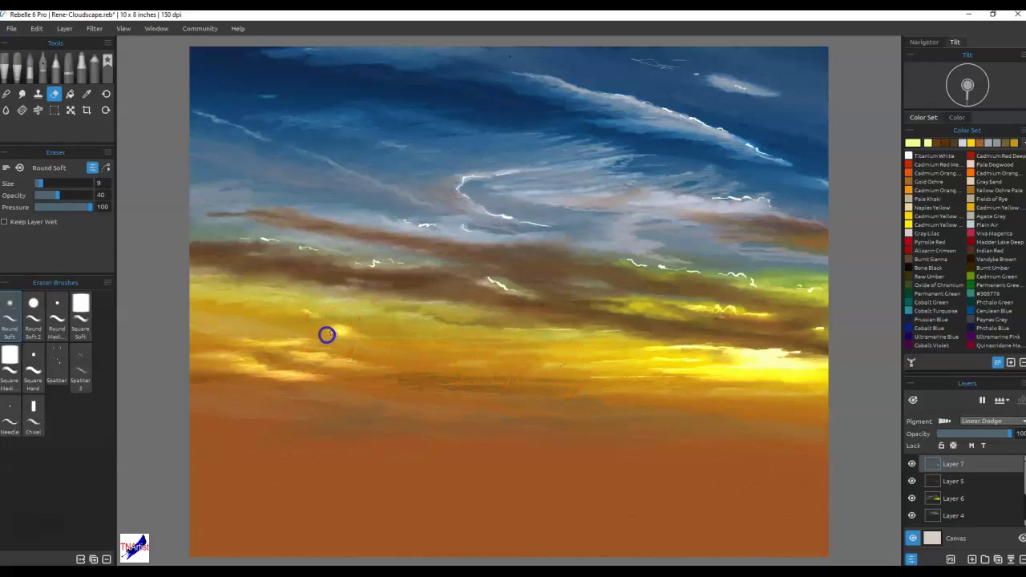
left_click_drag(342, 337, 342, 337)
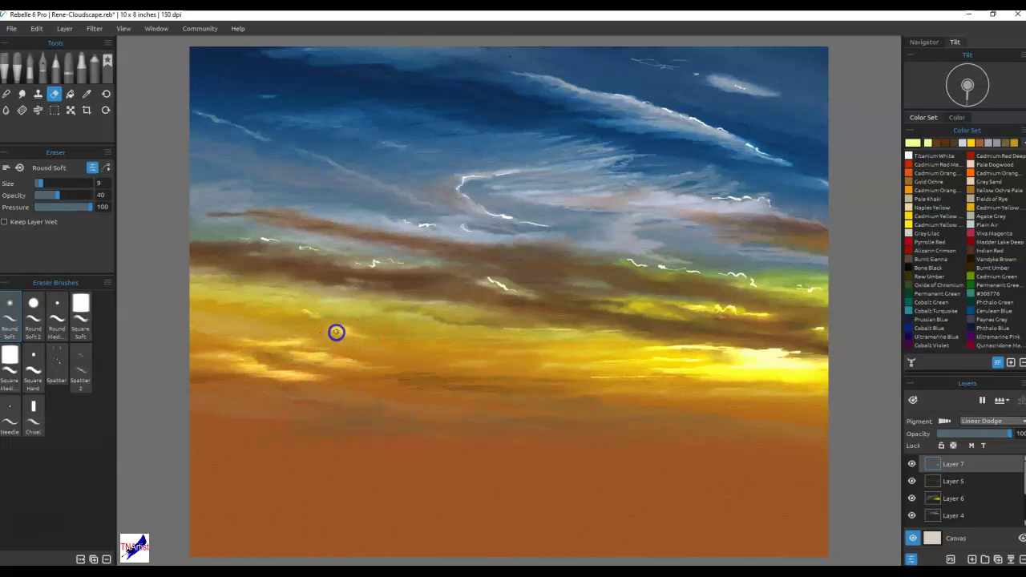
left_click_drag(326, 333, 364, 339)
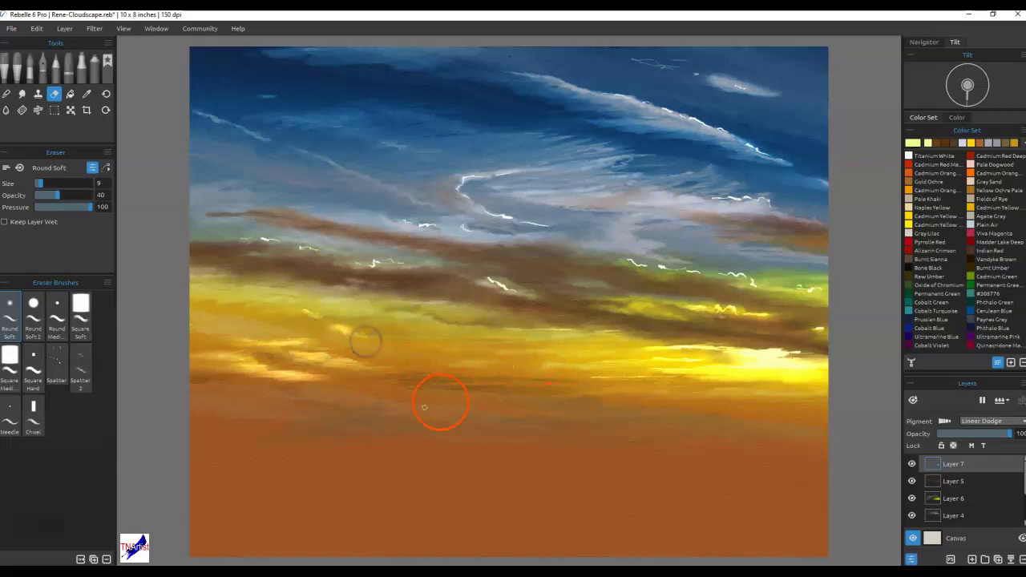
mouse_move(253, 377)
left_mouse_down()
mouse_move(293, 380)
mouse_move(220, 373)
left_mouse_up()
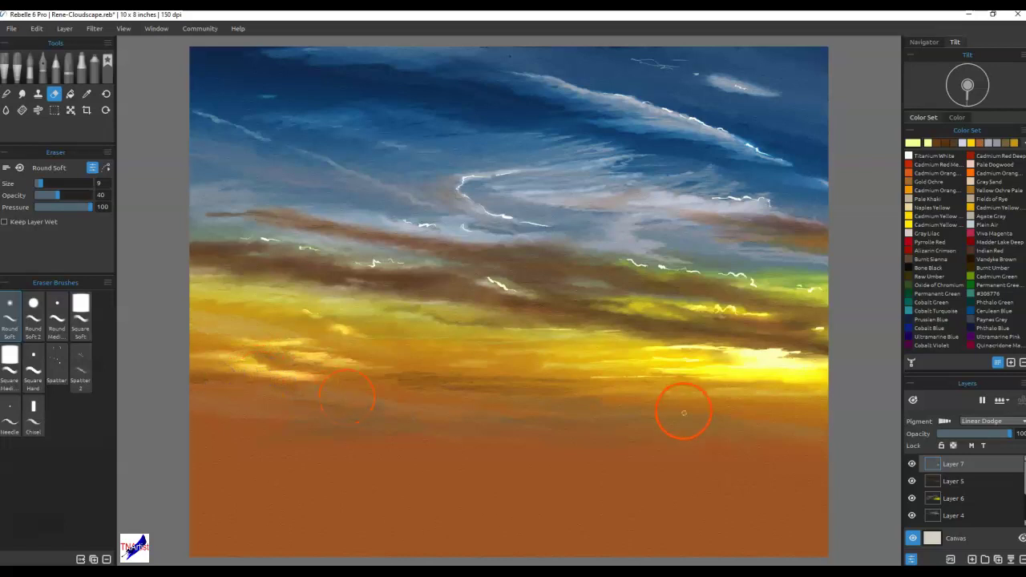
- Blend the highlights on the green-tinged cloud edges near the canvas's right side with the Soft blender at size 9
key("n")
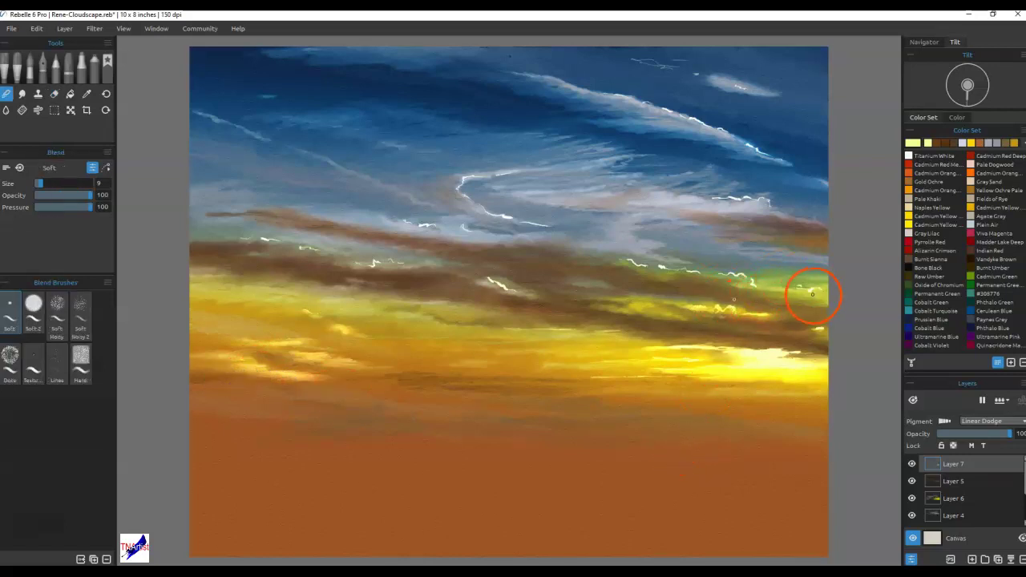
mouse_move(797, 296)
left_mouse_down()
mouse_move(820, 296)
mouse_move(786, 283)
mouse_move(826, 296)
mouse_move(752, 289)
left_mouse_up()
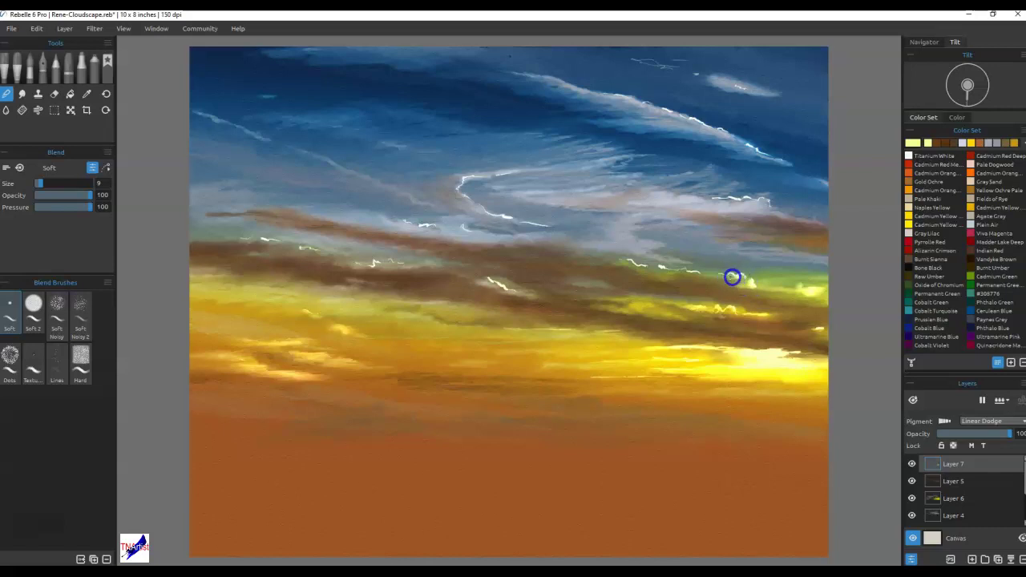
scroll(732, 337, "up", 5)
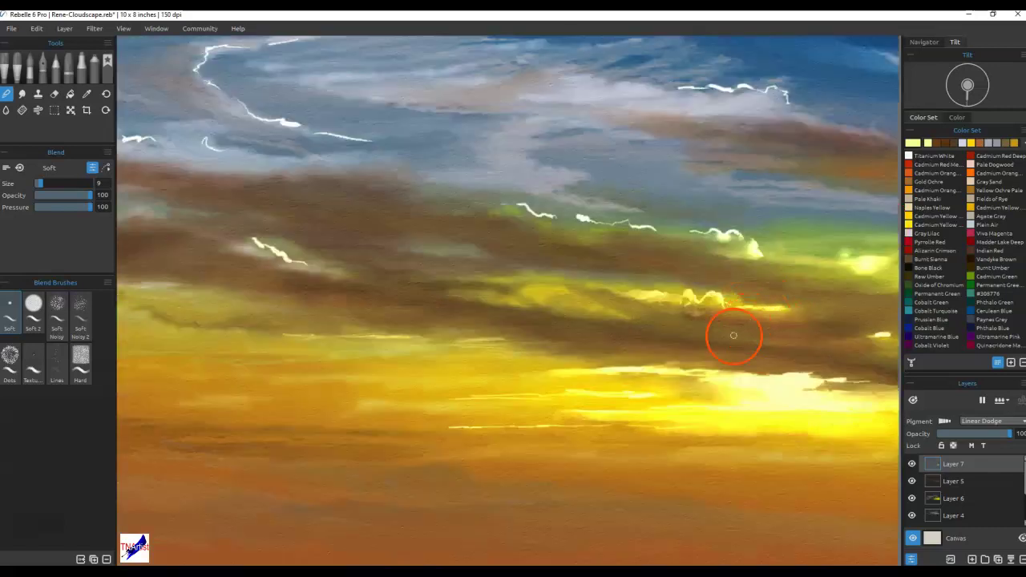
left_click_drag(765, 323, 607, 371)
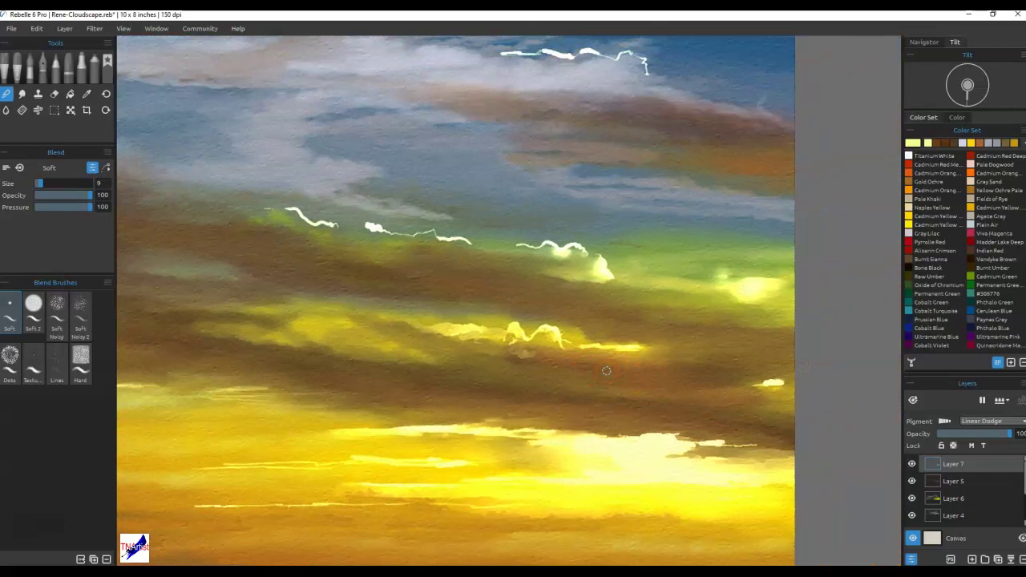
mouse_move(593, 277)
left_mouse_down()
mouse_move(577, 251)
mouse_move(502, 250)
mouse_move(593, 257)
left_mouse_up()
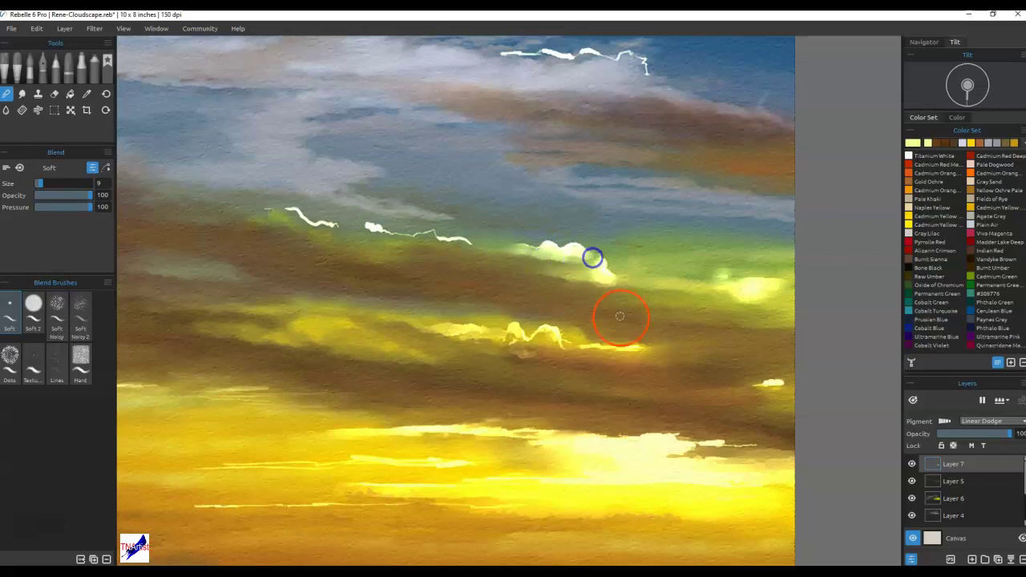
- Set the eraser opacity to 100 and erase beneath the blended highlight on the green cloud edge, leaving a thin bumpy rim
key("e")
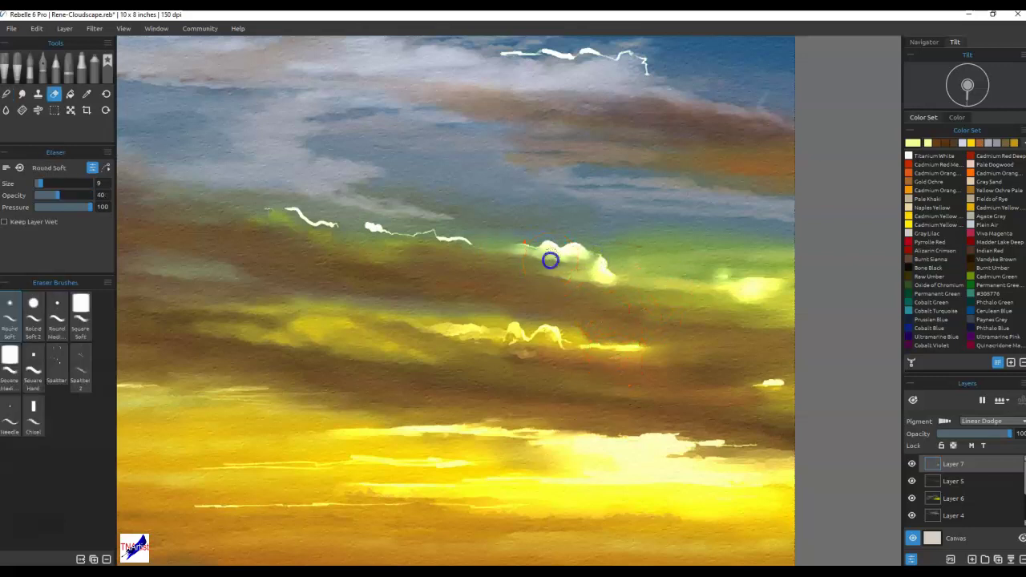
left_click(88, 195)
left_click_drag(552, 254, 550, 255)
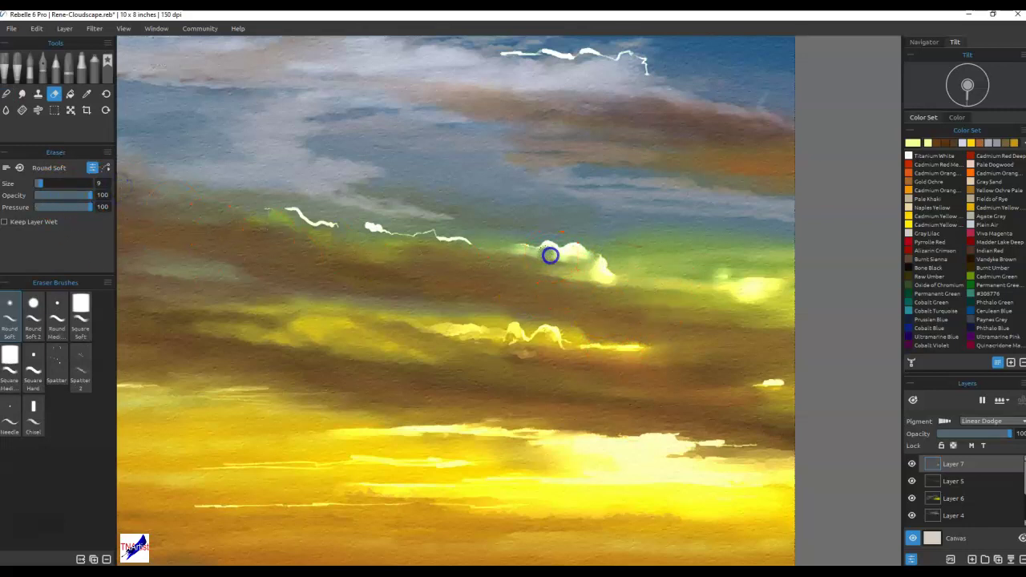
left_click_drag(571, 255, 504, 249)
left_click_drag(581, 276, 592, 269)
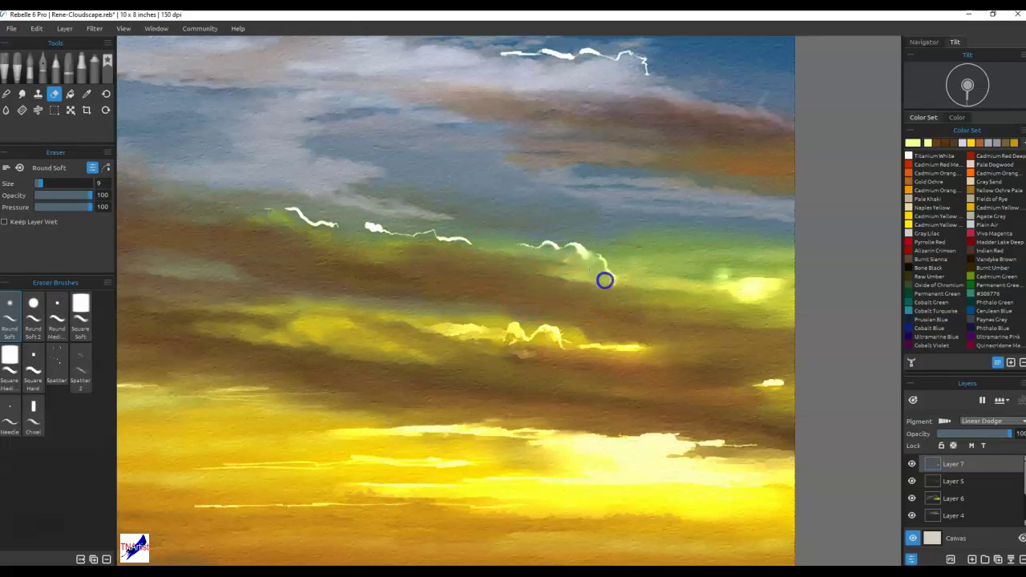
- Blend the trimmed rim into small soft puffs and erase the underside of the green-yellow highlight near the canvas's right edge
key("n")
mouse_move(599, 278)
left_mouse_down()
mouse_move(569, 256)
mouse_move(576, 247)
mouse_move(584, 258)
mouse_move(541, 248)
left_mouse_up()
key("e")
mouse_move(749, 309)
left_mouse_down()
mouse_move(732, 292)
mouse_move(774, 291)
mouse_move(759, 285)
mouse_move(752, 303)
mouse_move(740, 297)
mouse_move(750, 306)
mouse_move(777, 289)
mouse_move(727, 289)
mouse_move(759, 297)
left_mouse_up()
- Soften the yellow streaks around the brown cloud and bright patch, and thin the highlights along the left part of the green cloud edge
key("b")
left_click_drag(556, 348, 723, 362)
mouse_move(790, 389)
left_mouse_down()
mouse_move(796, 382)
mouse_move(757, 382)
mouse_move(802, 382)
left_mouse_up()
mouse_move(650, 444)
left_mouse_down()
mouse_move(692, 430)
mouse_move(710, 442)
mouse_move(543, 433)
mouse_move(572, 424)
mouse_move(541, 435)
mouse_move(572, 435)
mouse_move(500, 463)
mouse_move(580, 465)
mouse_move(492, 476)
mouse_move(596, 490)
left_mouse_up()
mouse_move(460, 246)
left_mouse_down()
mouse_move(290, 216)
mouse_move(375, 240)
left_mouse_up()
key("e")
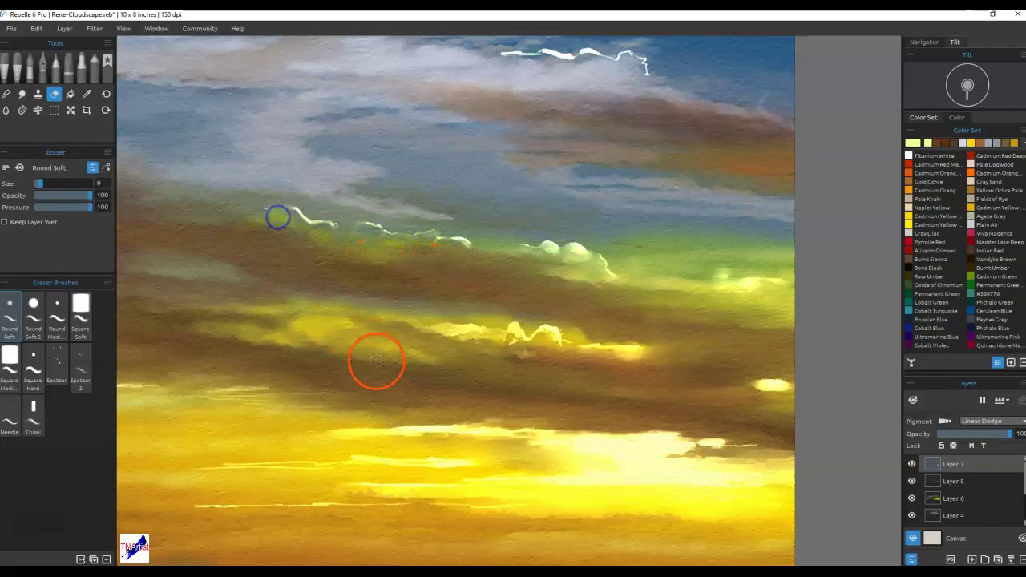
- Switch to the Soft 2 blender reduced to size 4 and blend the thinned highlights on the green cloud edge
key("n")
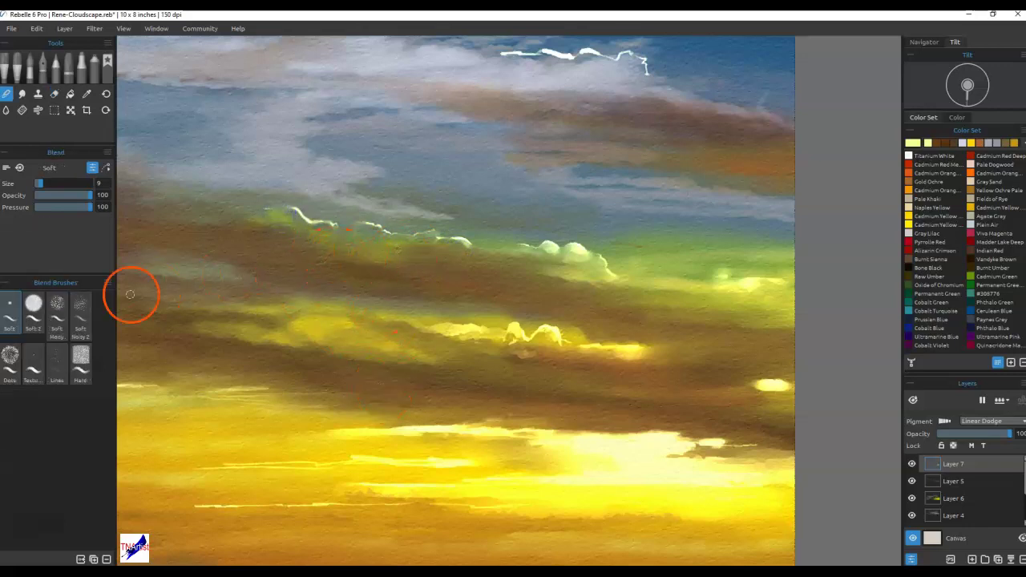
left_click(33, 304)
key("bracketleft")
key("bracketleft")
key("bracketleft")
key("bracketleft")
key("bracketleft")
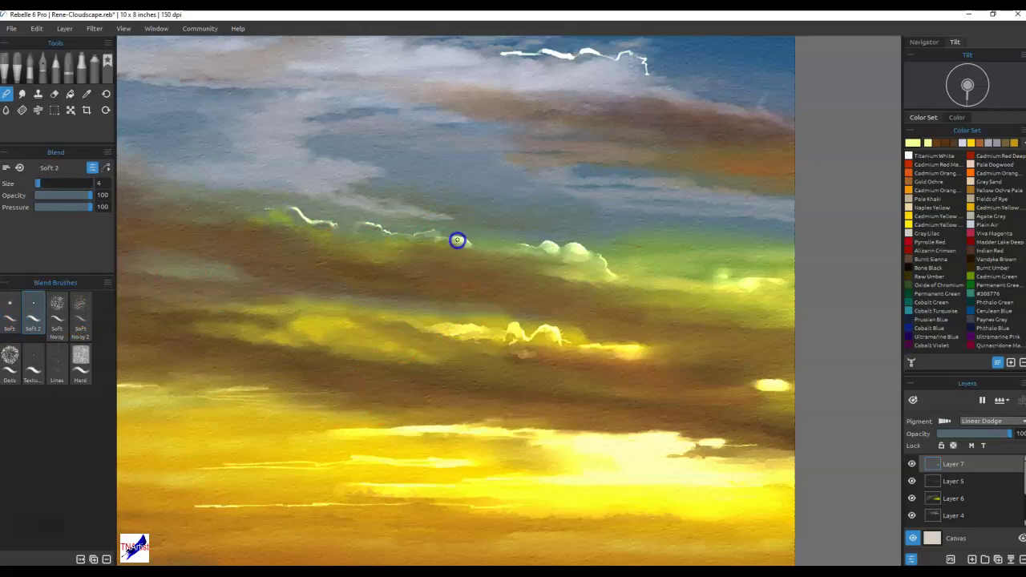
mouse_move(458, 244)
left_mouse_down()
mouse_move(470, 238)
mouse_move(451, 245)
left_mouse_up()
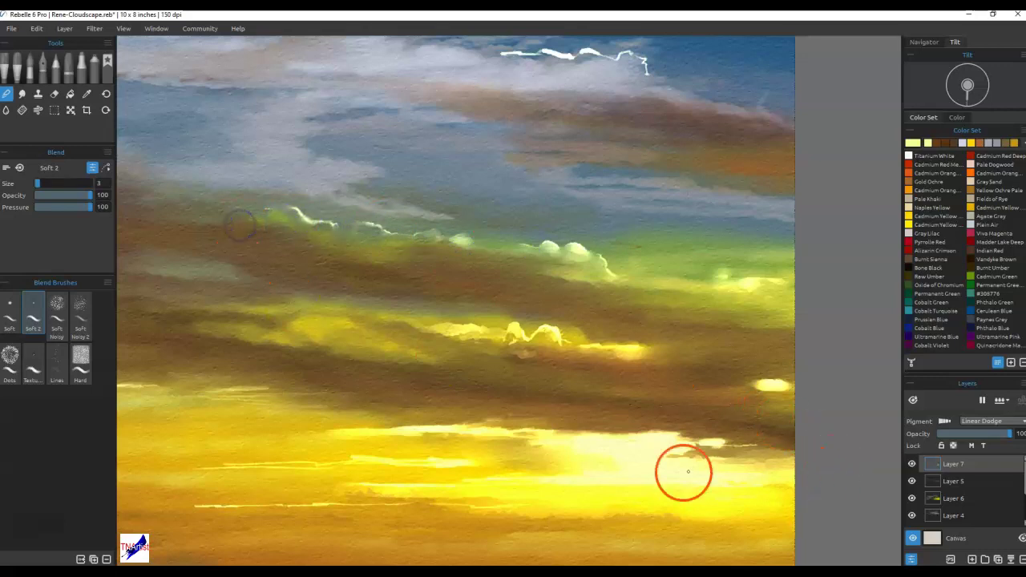
- Blend the thin streaks across the yellow band and the wavy yellow highlight between the brown clouds with Soft 2 at size 7
left_click_drag(225, 508, 425, 504)
left_click_drag(339, 481, 368, 492)
mouse_move(289, 474)
left_mouse_down()
mouse_move(326, 472)
mouse_move(239, 467)
left_mouse_up()
mouse_move(198, 505)
left_mouse_down()
mouse_move(385, 515)
mouse_move(251, 515)
left_mouse_up()
left_click_drag(166, 504, 126, 499)
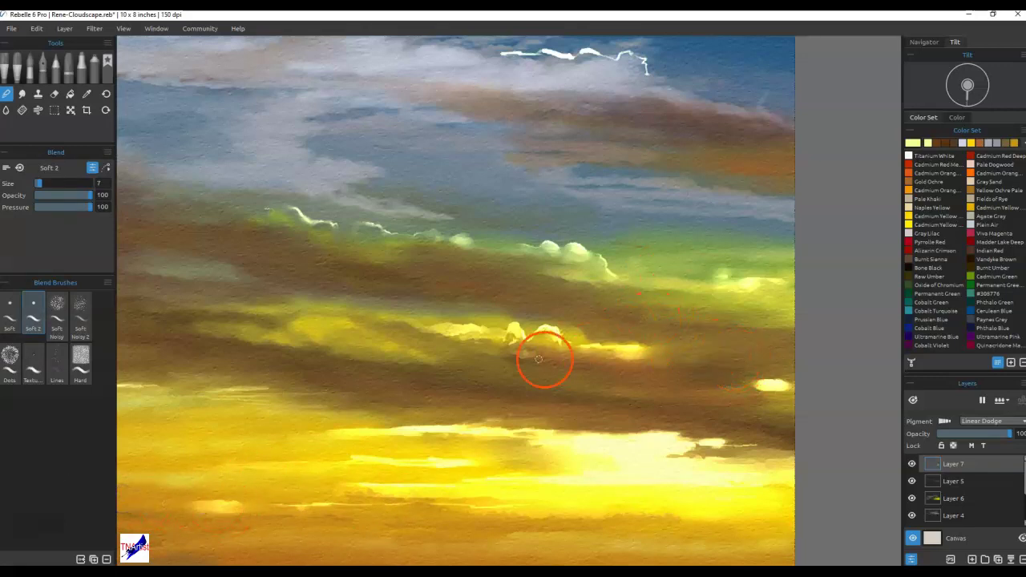
mouse_move(458, 334)
left_mouse_down()
mouse_move(514, 330)
mouse_move(548, 333)
left_mouse_up()
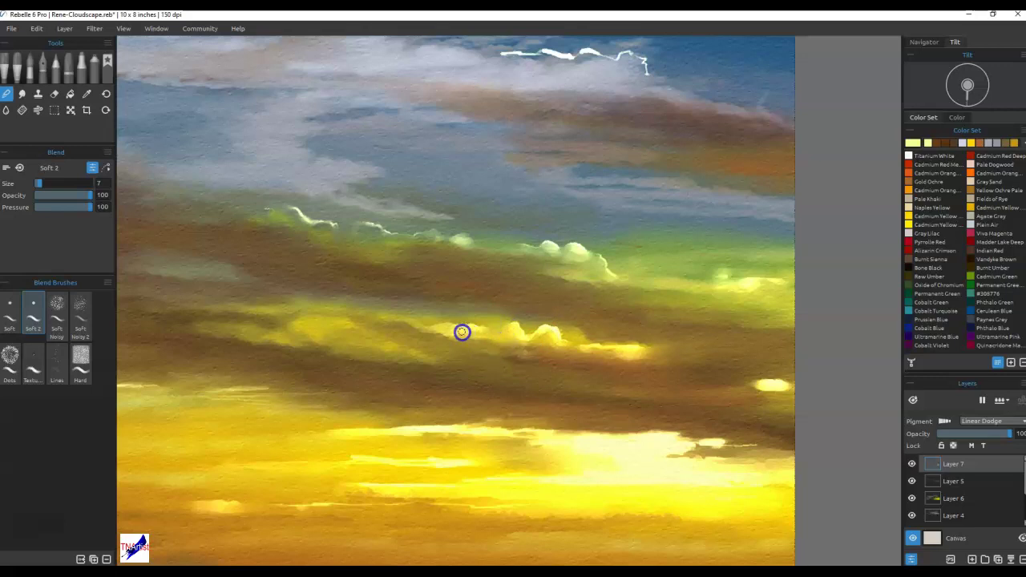
- Blend and partly erase the highlights along the top of the pale cloud beneath the blue sky, softening them into its edge
mouse_move(598, 162)
left_mouse_down()
mouse_move(662, 371)
mouse_move(705, 391)
mouse_move(670, 394)
mouse_move(680, 385)
mouse_move(649, 379)
mouse_move(521, 379)
mouse_move(678, 394)
mouse_move(659, 394)
left_mouse_up()
left_click_drag(721, 416, 717, 370)
mouse_move(631, 398)
left_mouse_down()
mouse_move(679, 398)
mouse_move(679, 381)
mouse_move(709, 397)
mouse_move(617, 389)
mouse_move(601, 378)
mouse_move(573, 382)
mouse_move(578, 397)
mouse_move(629, 394)
mouse_move(612, 385)
mouse_move(646, 390)
mouse_move(628, 402)
mouse_move(665, 398)
mouse_move(633, 383)
mouse_move(568, 392)
left_mouse_up()
key("e")
left_click(577, 398)
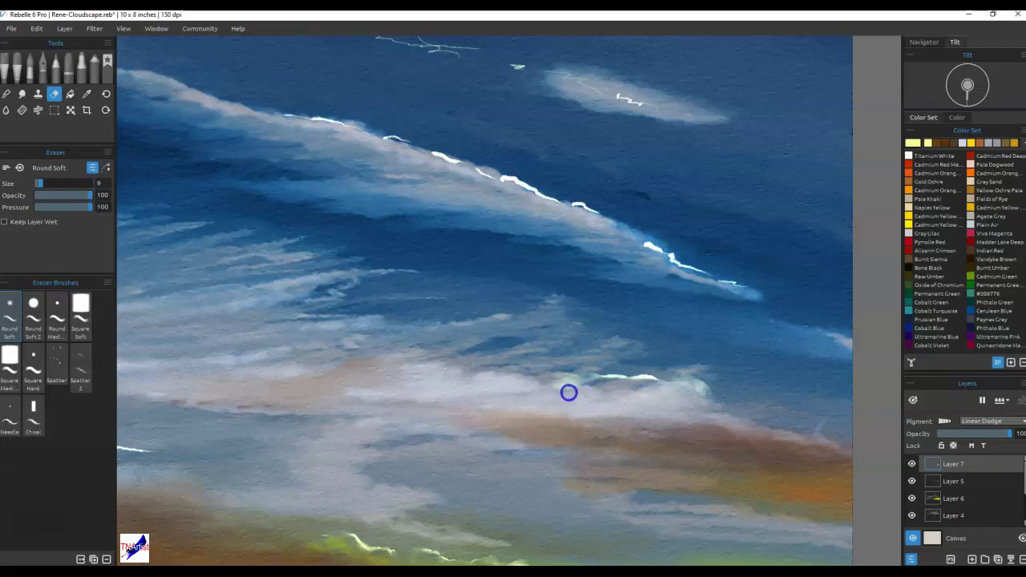
key("n")
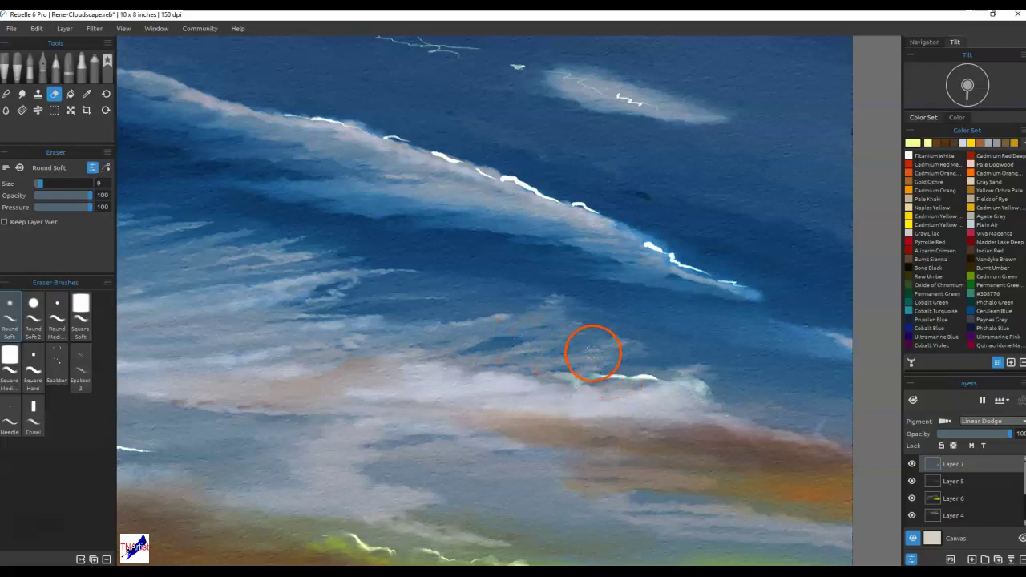
mouse_move(597, 367)
left_mouse_down()
mouse_move(678, 395)
mouse_move(650, 380)
left_mouse_up()
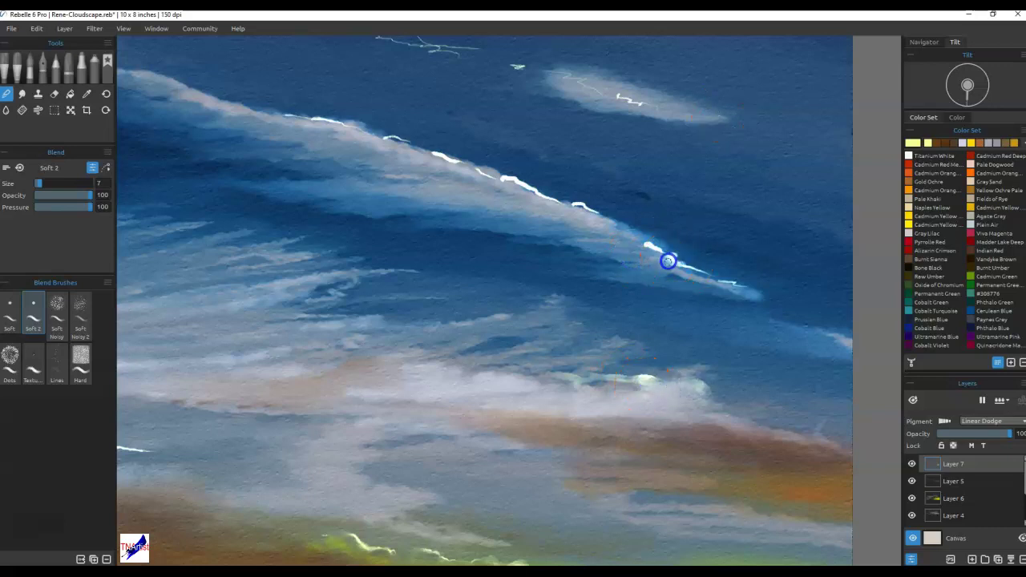
- Blend the highlights along the upper edge of the long diagonal cloud with Soft 2 at size 7
mouse_move(728, 280)
left_mouse_down()
mouse_move(755, 289)
mouse_move(621, 250)
mouse_move(644, 244)
mouse_move(665, 263)
left_mouse_up()
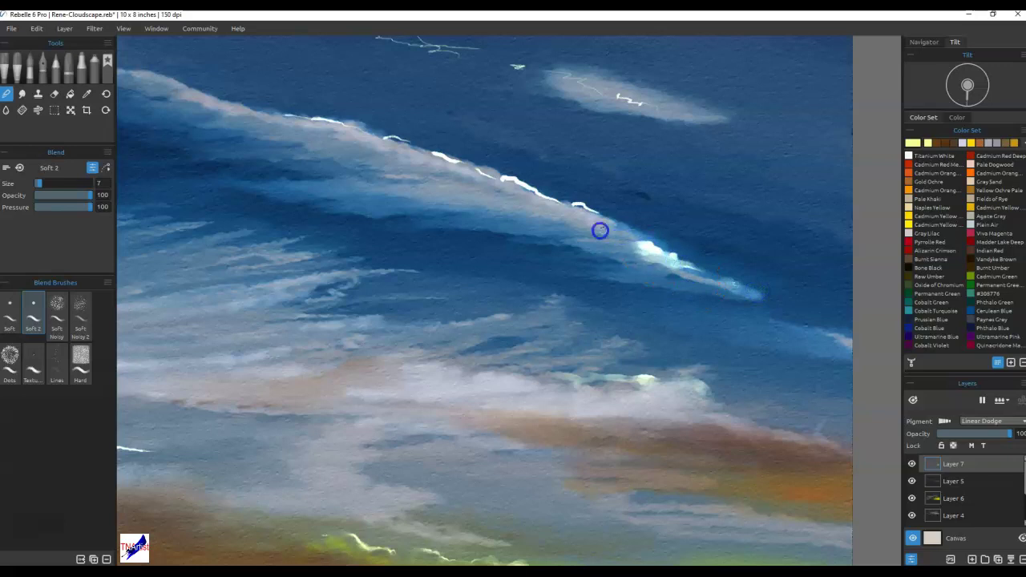
mouse_move(574, 210)
left_mouse_down()
mouse_move(315, 112)
mouse_move(198, 117)
left_mouse_up()
mouse_move(443, 214)
left_mouse_down()
mouse_move(703, 283)
mouse_move(725, 309)
mouse_move(690, 334)
mouse_move(705, 317)
mouse_move(594, 230)
mouse_move(517, 193)
mouse_move(595, 233)
left_mouse_up()
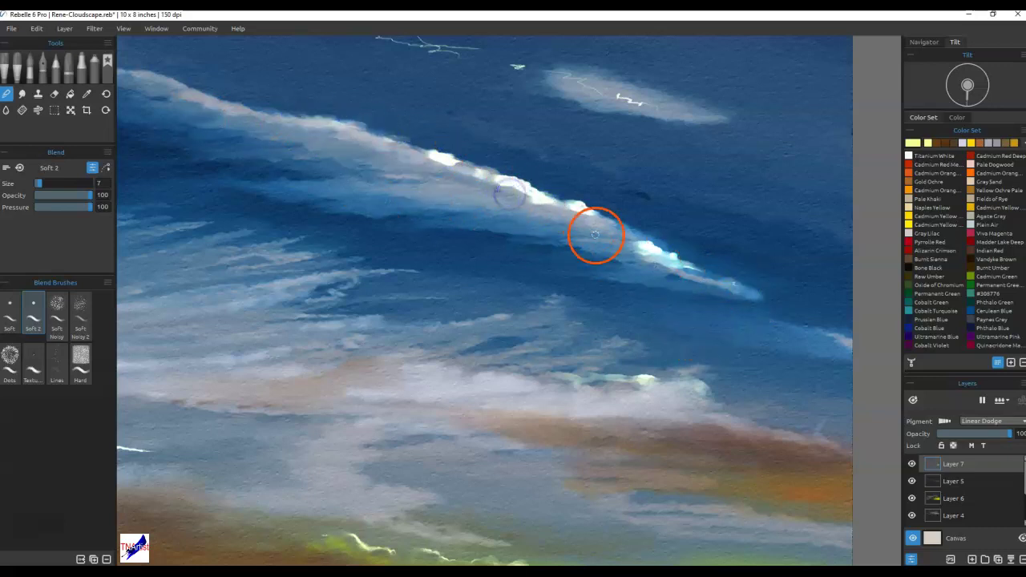
- Trim the highlights along the upper edge of the long diagonal cloud with the Round Soft eraser at size 5
key("e")
mouse_move(529, 233)
left_mouse_down()
mouse_move(559, 230)
mouse_move(576, 215)
mouse_move(557, 215)
mouse_move(578, 206)
mouse_move(528, 202)
mouse_move(536, 190)
mouse_move(508, 184)
left_mouse_up()
key("bracketleft")
key("bracketleft")
key("bracketleft")
key("bracketleft")
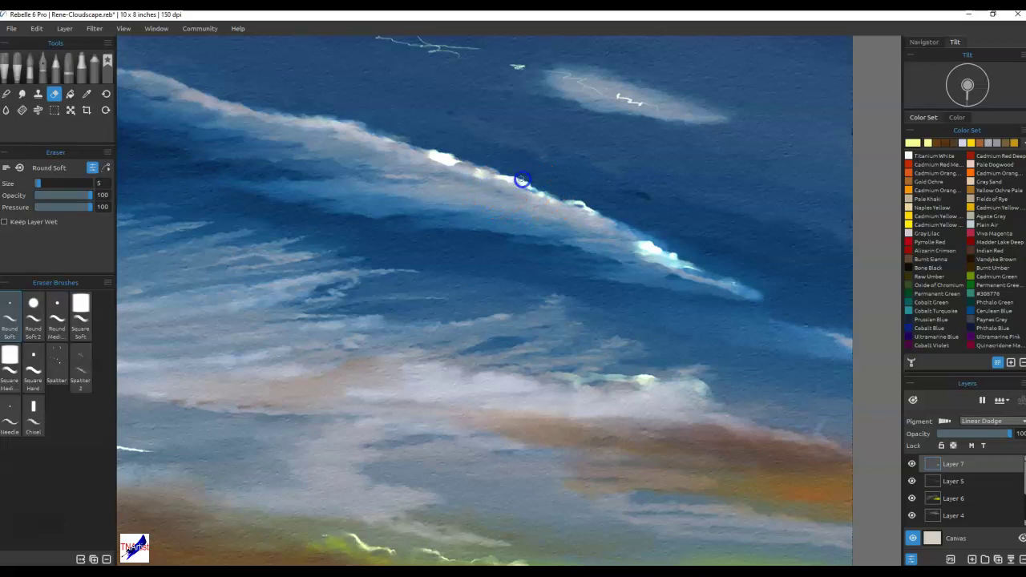
left_click_drag(432, 158, 451, 161)
left_click(595, 218)
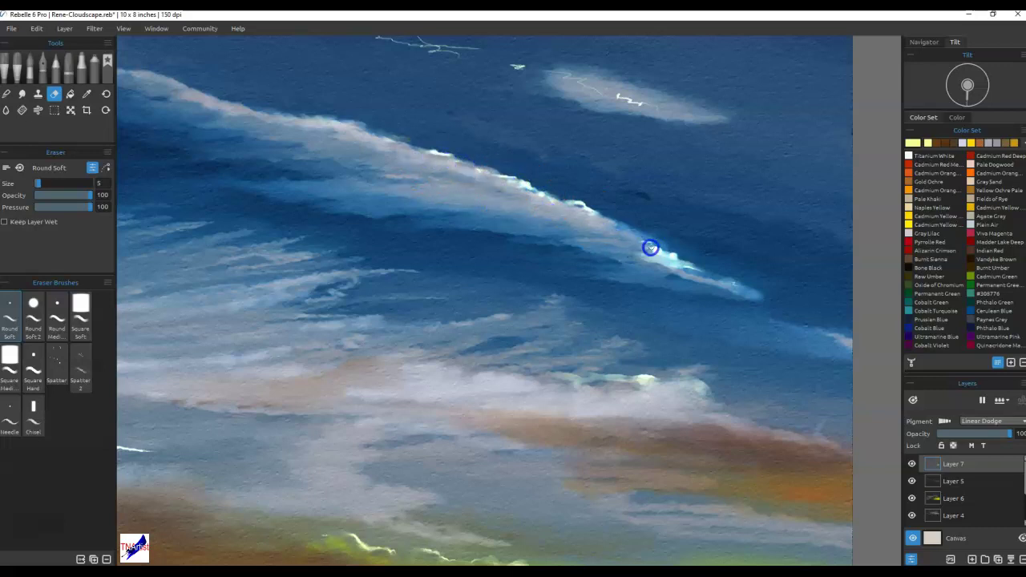
mouse_move(707, 278)
left_mouse_down()
mouse_move(805, 303)
mouse_move(737, 327)
left_mouse_up()
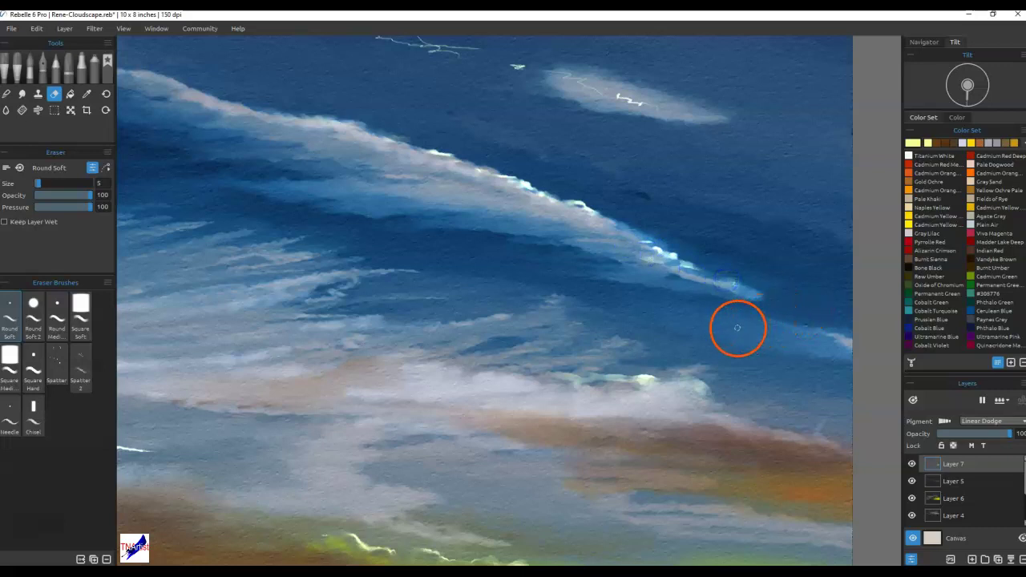
- Blend the trimmed highlights along the diagonal cloud's edge with Soft 2 at size 7
key("b")
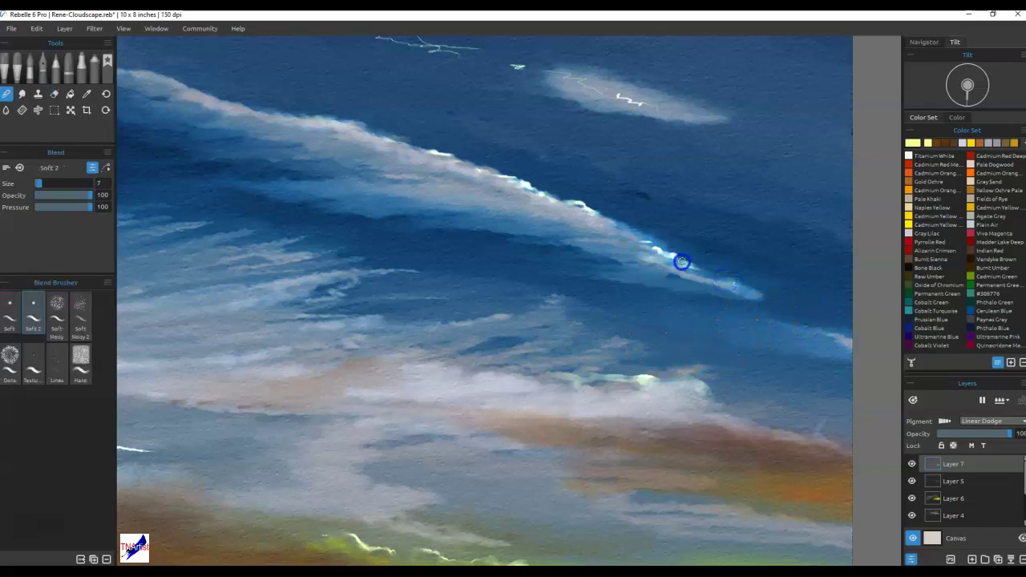
mouse_move(645, 246)
left_mouse_down()
mouse_move(678, 268)
mouse_move(660, 256)
left_mouse_up()
mouse_move(396, 151)
left_mouse_down()
mouse_move(472, 280)
mouse_move(613, 315)
mouse_move(581, 343)
mouse_move(539, 178)
mouse_move(438, 169)
mouse_move(449, 154)
mouse_move(444, 164)
mouse_move(545, 194)
left_mouse_up()
- Blend the squiggle on the small isolated cloud and the thin lines beside it into soft wisps
left_click(596, 102)
left_click_drag(596, 102, 639, 98)
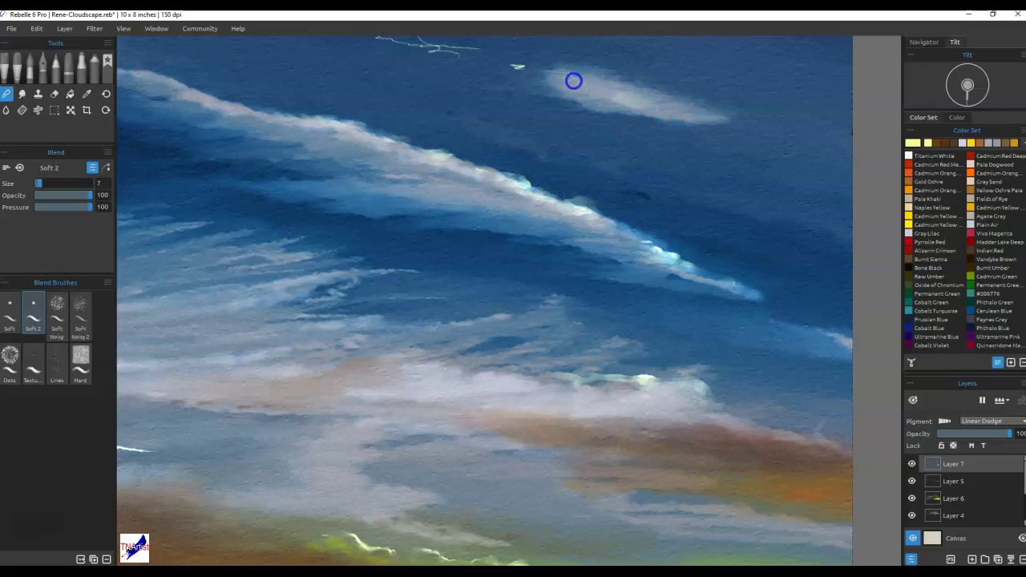
scroll(505, 146, "up", 3)
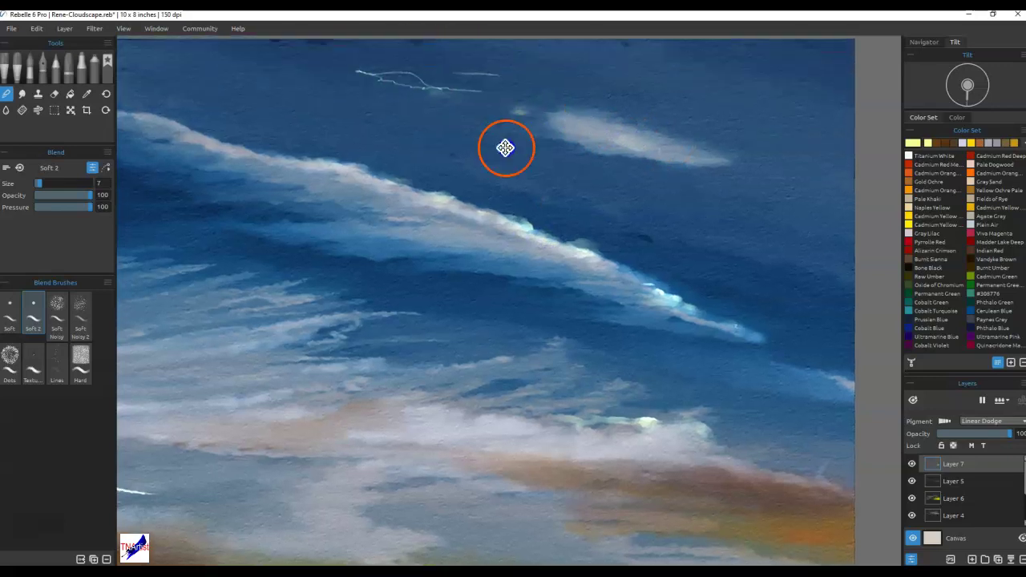
left_click_drag(477, 176, 347, 166)
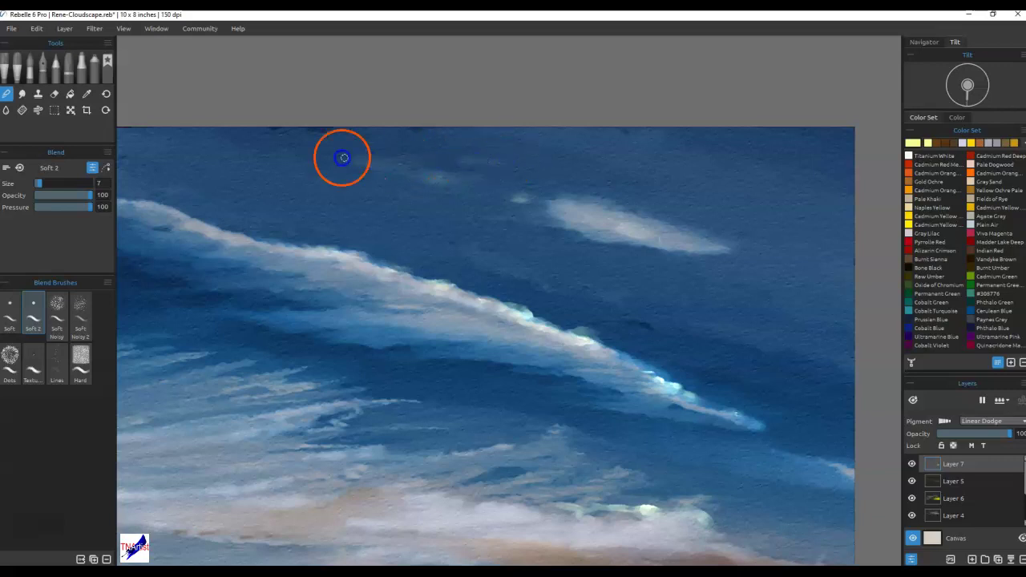
- Thin the thick highlights on the hook-shaped cloud and the clouds below it with the Round Soft eraser at size 5
left_click_drag(382, 275, 778, 195)
left_click_drag(444, 340, 535, 175)
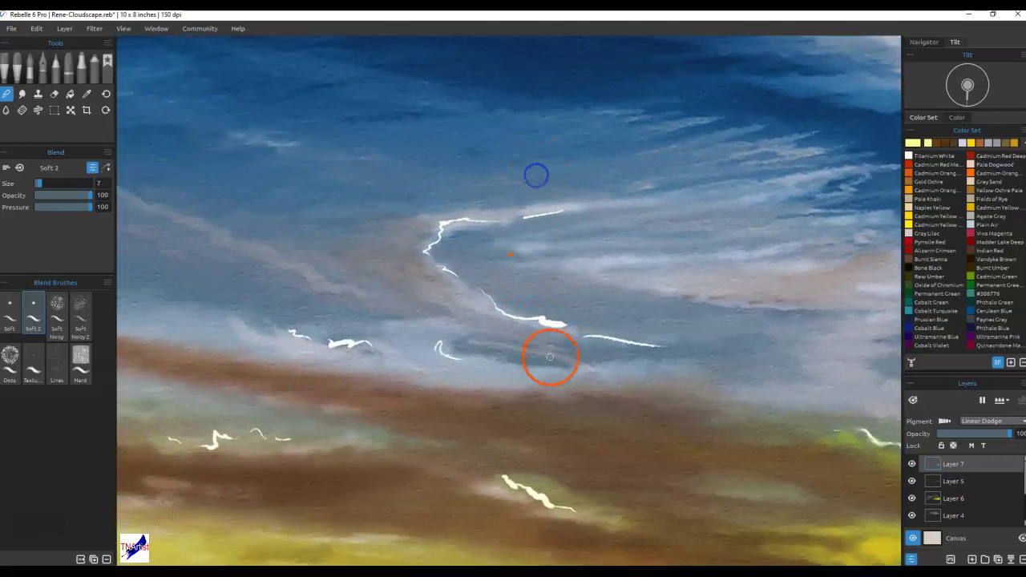
key("e")
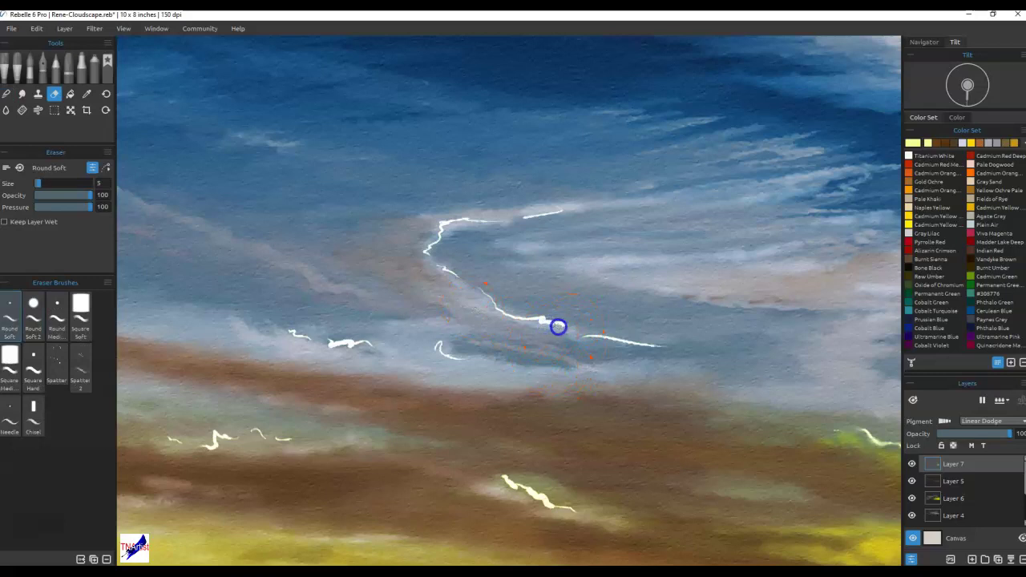
left_click(346, 345)
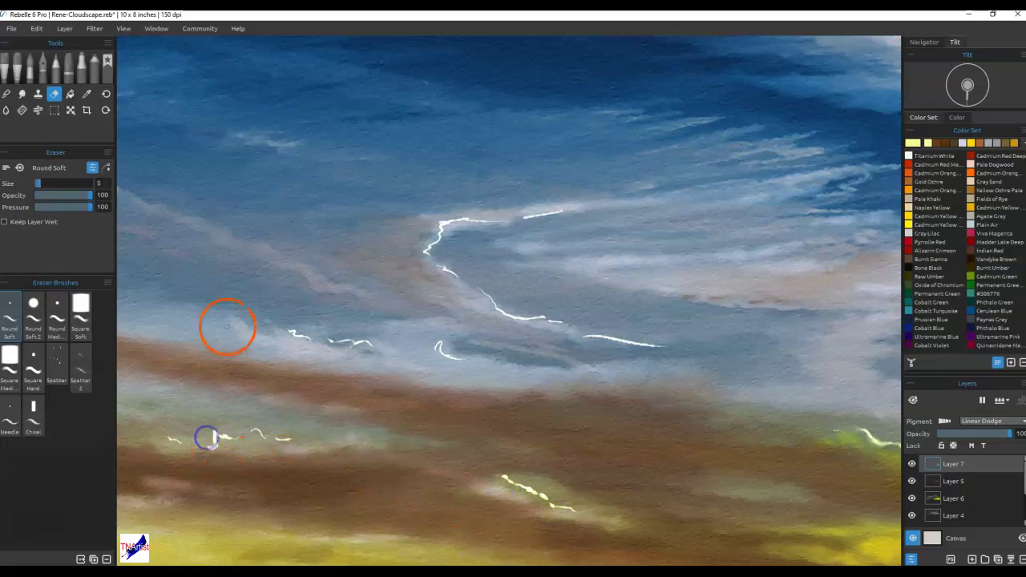
- Blend the highlight line along the whole curve of the hook-shaped cloud with Soft 2 at size 7
key("b")
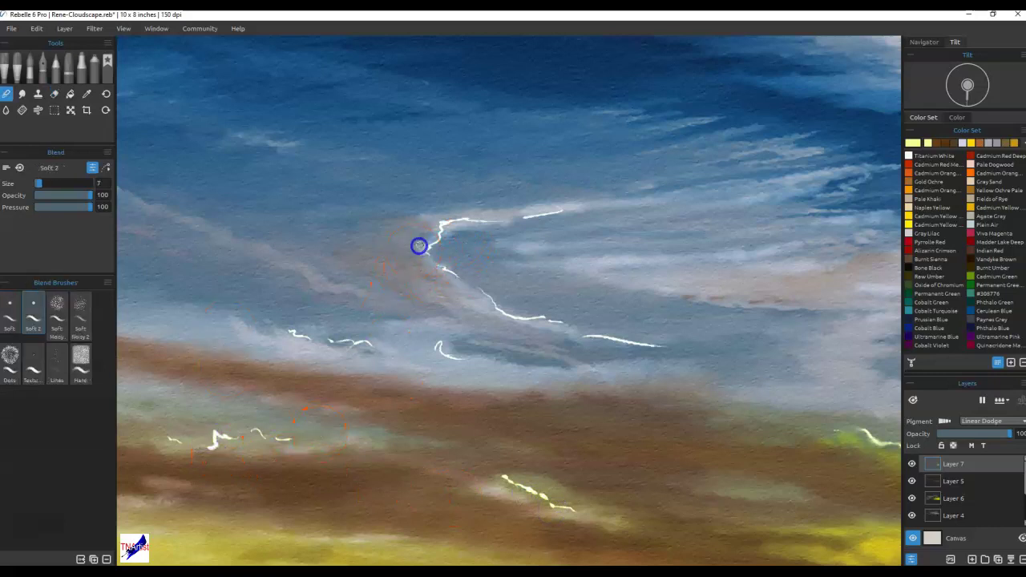
left_click_drag(432, 224, 546, 209)
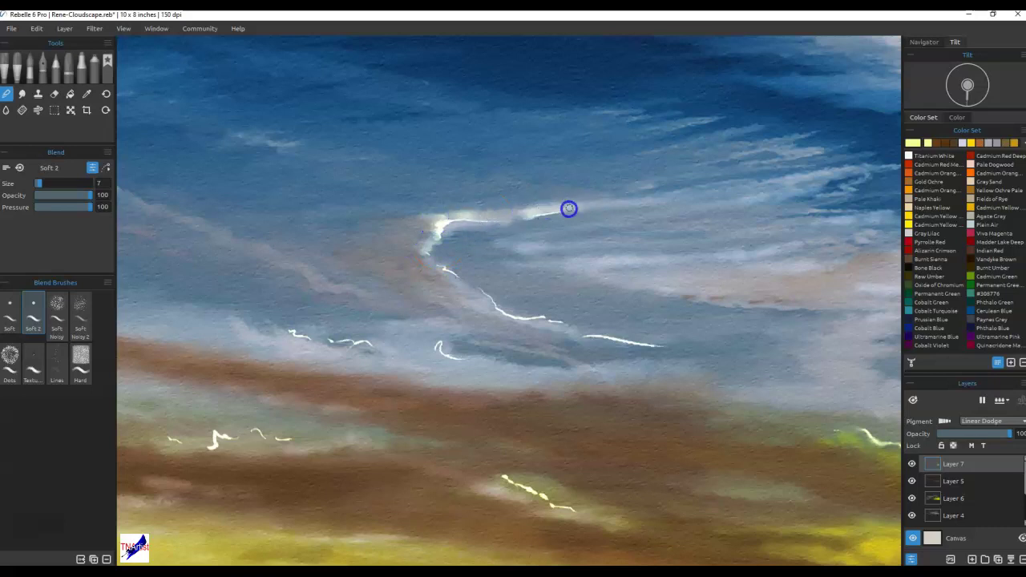
left_click_drag(419, 223, 419, 247)
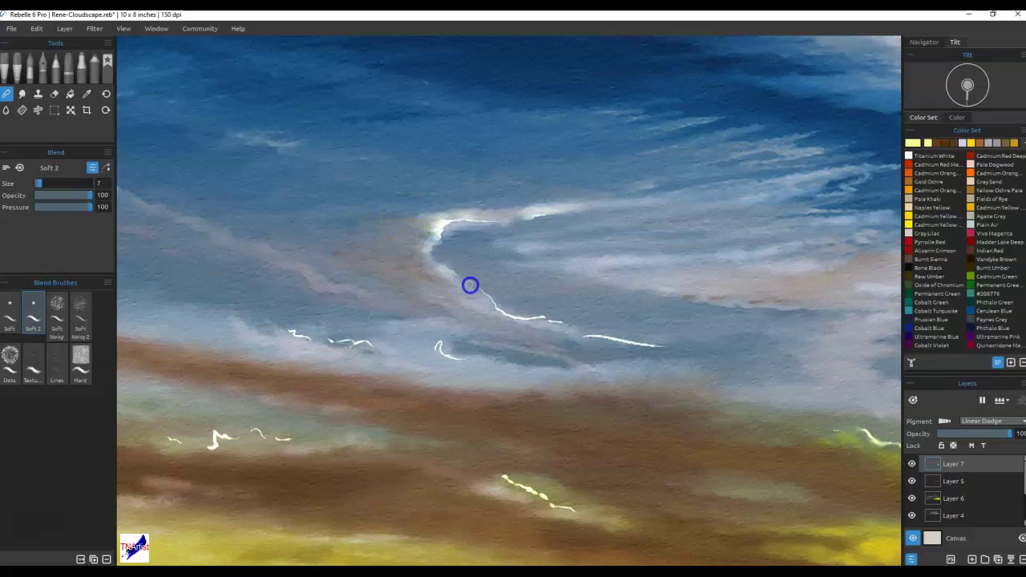
mouse_move(477, 300)
left_mouse_down()
mouse_move(525, 321)
mouse_move(486, 301)
mouse_move(537, 323)
left_mouse_up()
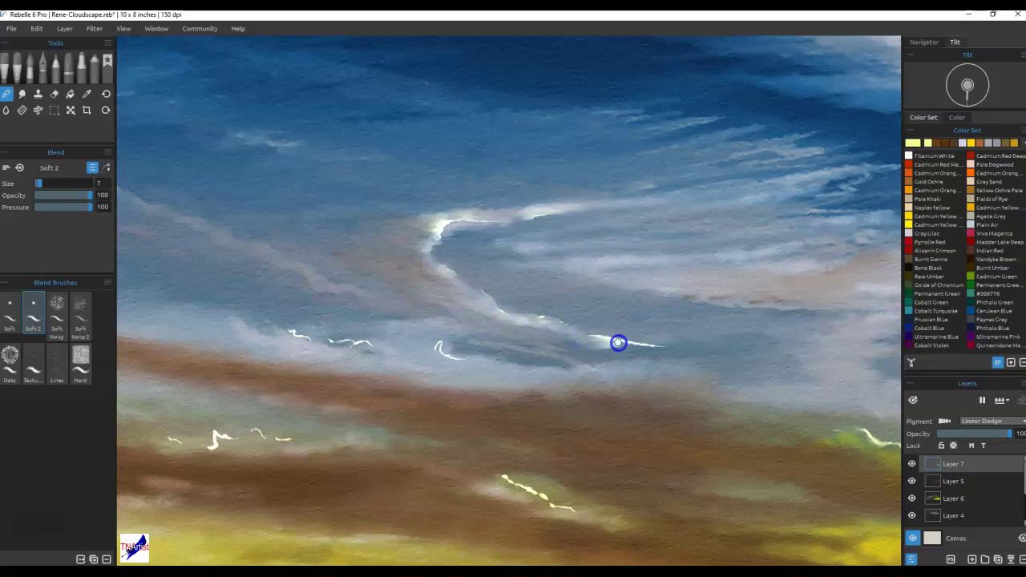
mouse_move(627, 349)
left_mouse_down()
mouse_move(662, 352)
mouse_move(550, 338)
mouse_move(711, 355)
mouse_move(608, 352)
mouse_move(648, 347)
mouse_move(600, 336)
mouse_move(686, 345)
mouse_move(620, 351)
mouse_move(642, 327)
mouse_move(488, 323)
mouse_move(447, 282)
left_mouse_up()
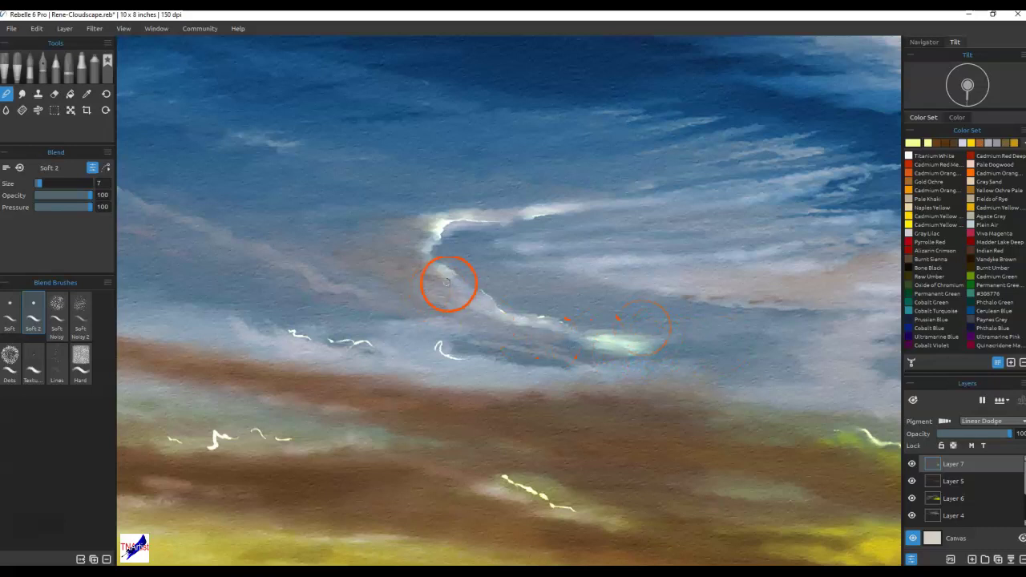
mouse_move(444, 241)
left_mouse_down()
mouse_move(422, 229)
mouse_move(513, 213)
mouse_move(417, 228)
left_mouse_up()
- Blend the small highlights on the pale cloud bank and in the gaps between the brown bands into soft glows
mouse_move(332, 293)
left_mouse_down()
mouse_move(425, 356)
mouse_move(436, 349)
mouse_move(375, 342)
mouse_move(358, 351)
mouse_move(371, 345)
mouse_move(290, 336)
left_mouse_up()
left_click_drag(358, 353, 345, 353)
mouse_move(559, 515)
left_mouse_down()
mouse_move(574, 514)
mouse_move(499, 478)
mouse_move(518, 457)
left_mouse_up()
left_click_drag(291, 446, 280, 451)
mouse_move(216, 433)
left_mouse_down()
mouse_move(178, 447)
mouse_move(246, 435)
mouse_move(233, 435)
mouse_move(240, 450)
mouse_move(213, 440)
mouse_move(272, 441)
mouse_move(168, 415)
mouse_move(277, 435)
left_mouse_up()
left_click_drag(481, 469, 480, 468)
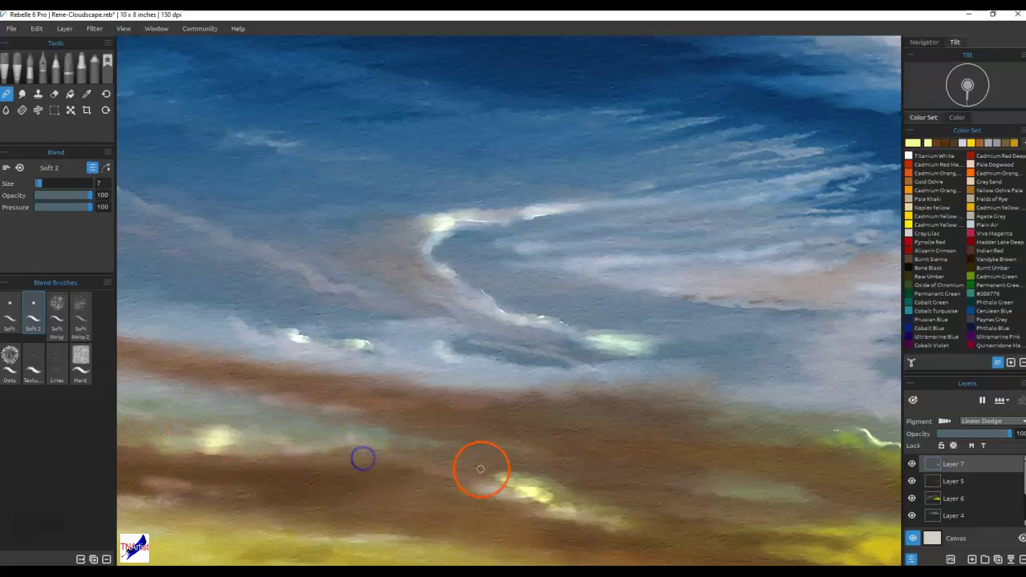
- Trim the blended highlights at the tail and upper bend of the hook-shaped cloud with the Round Soft eraser at size 5
left_click_drag(712, 419, 483, 412)
left_click_drag(633, 431, 595, 418)
left_click_drag(721, 437, 656, 427)
mouse_move(346, 371)
left_mouse_down()
mouse_move(430, 396)
mouse_move(428, 360)
left_mouse_up()
key("e")
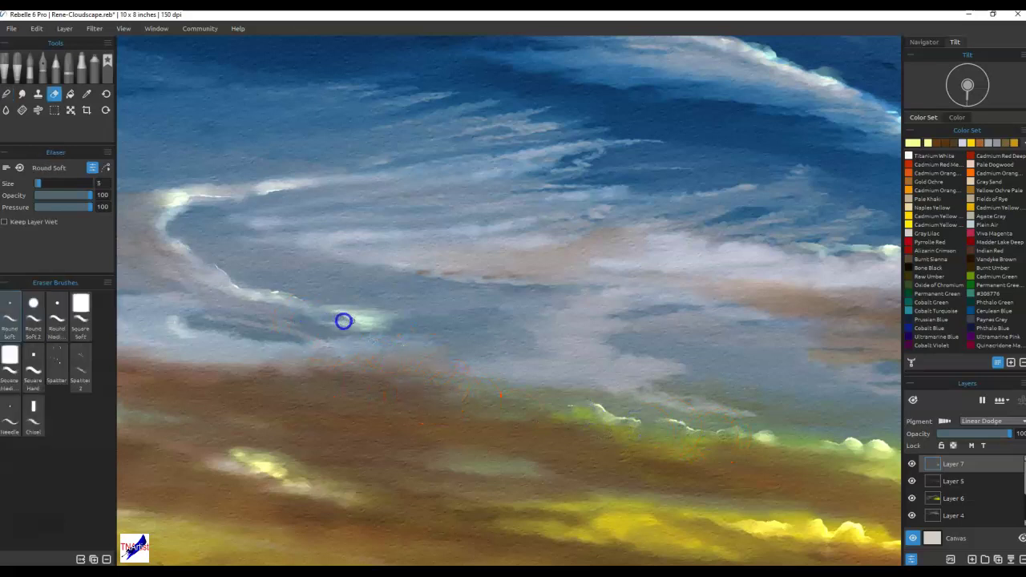
left_click_drag(357, 323, 373, 323)
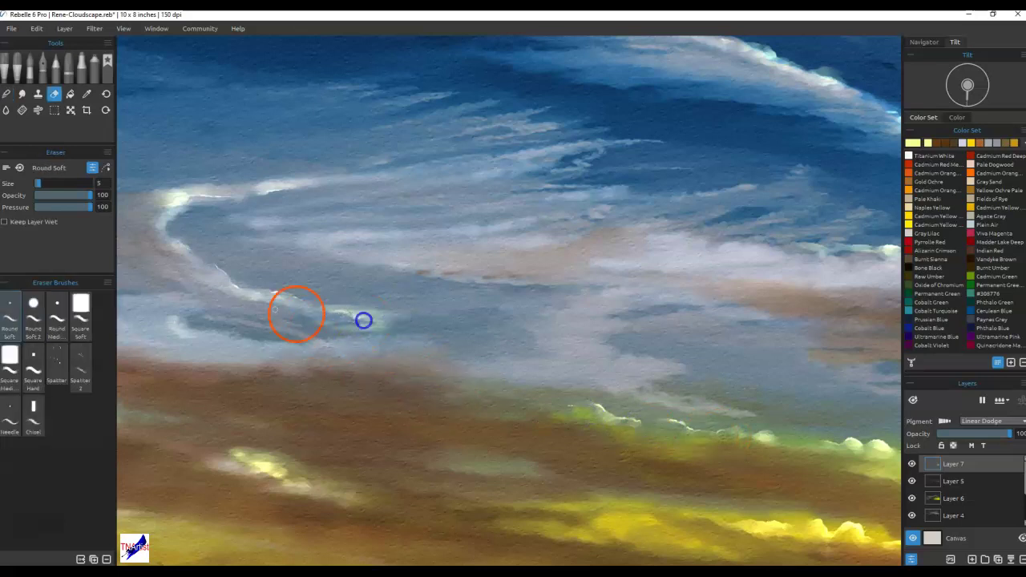
left_click_drag(158, 201, 183, 195)
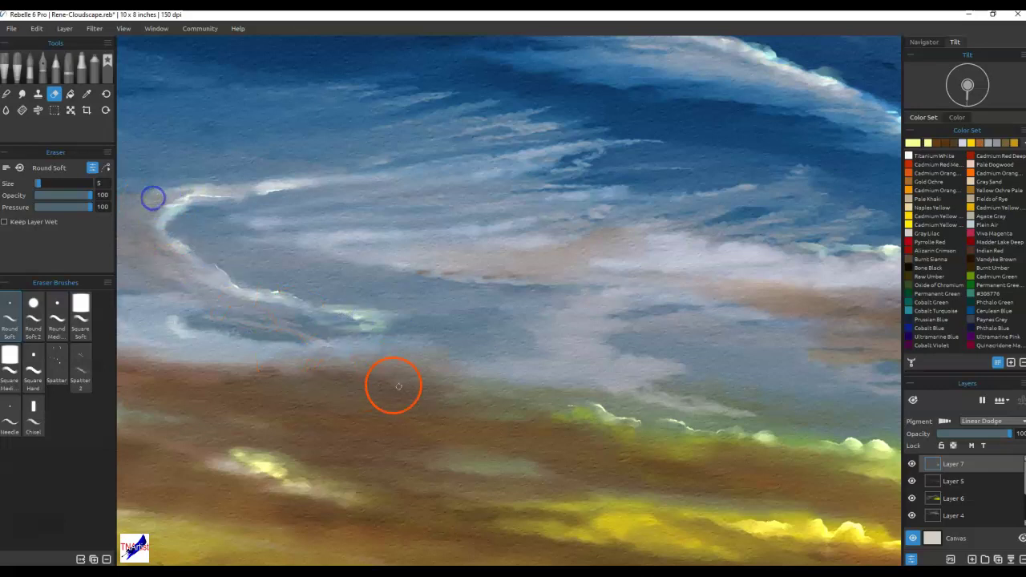
- Carve the glows on the pale cloud bank and between the brown bands into smaller cloud edges with the Round Soft eraser
left_click_drag(459, 399, 785, 411)
left_click(572, 201)
left_click(417, 342)
mouse_move(414, 337)
left_mouse_down()
mouse_move(426, 334)
mouse_move(323, 320)
left_mouse_up()
left_click_drag(218, 435, 260, 434)
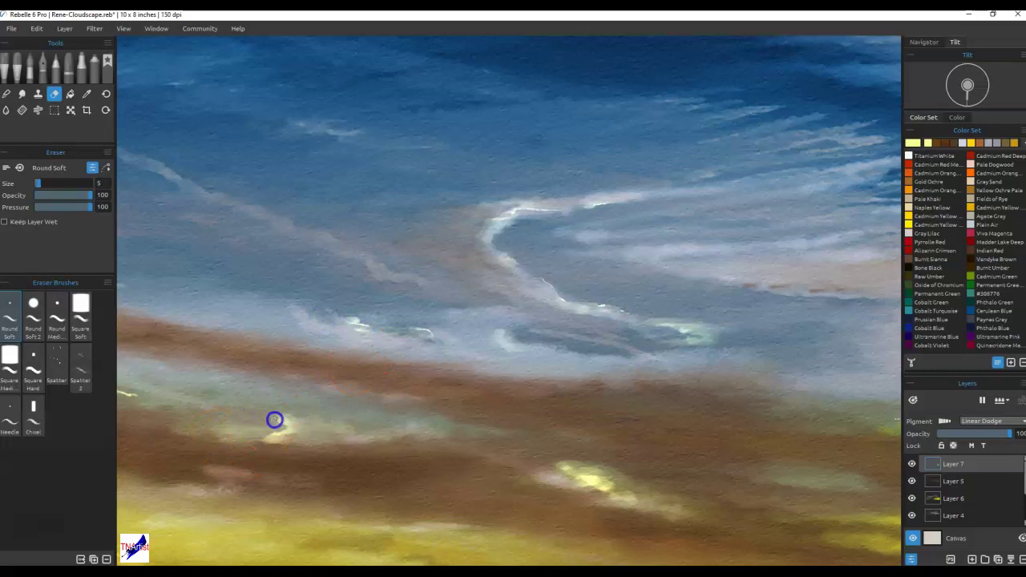
mouse_move(510, 465)
left_mouse_down()
mouse_move(581, 463)
mouse_move(560, 465)
mouse_move(553, 481)
mouse_move(596, 497)
mouse_move(542, 478)
left_mouse_up()
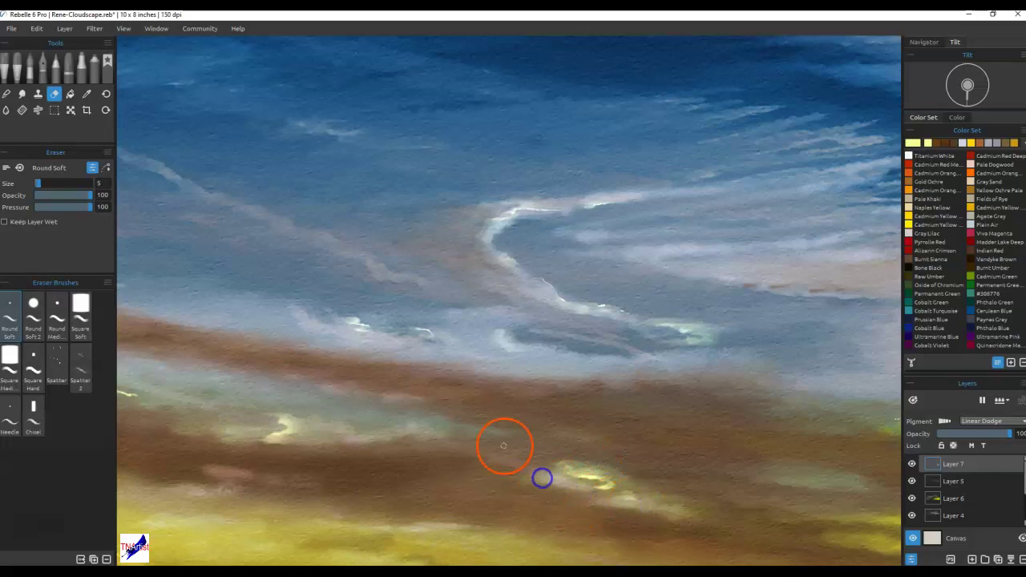
- Thin the small highlights on the green band near the canvas edge and blend them with Soft 2 at size 7
left_click_drag(550, 404, 697, 373)
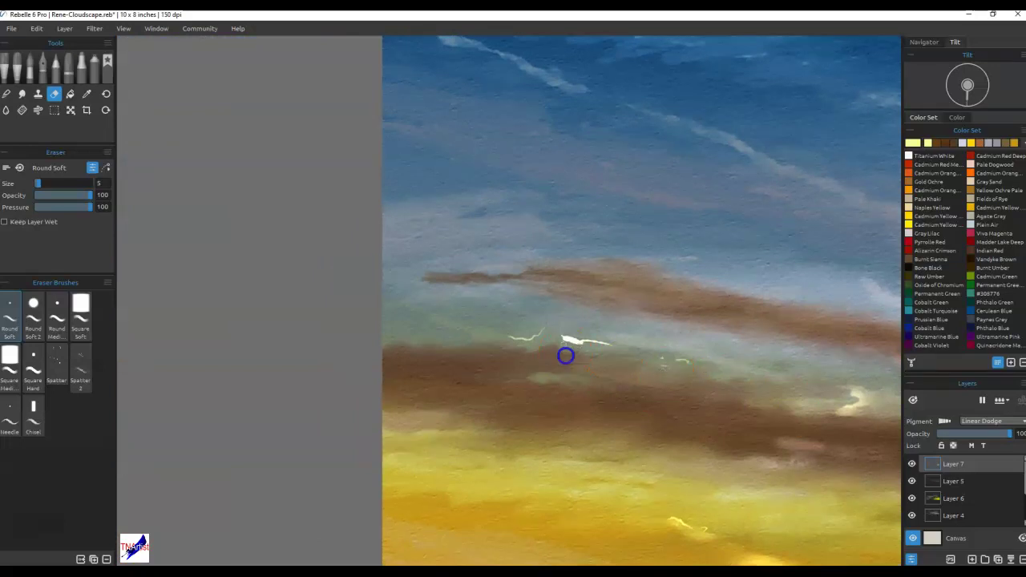
key("n")
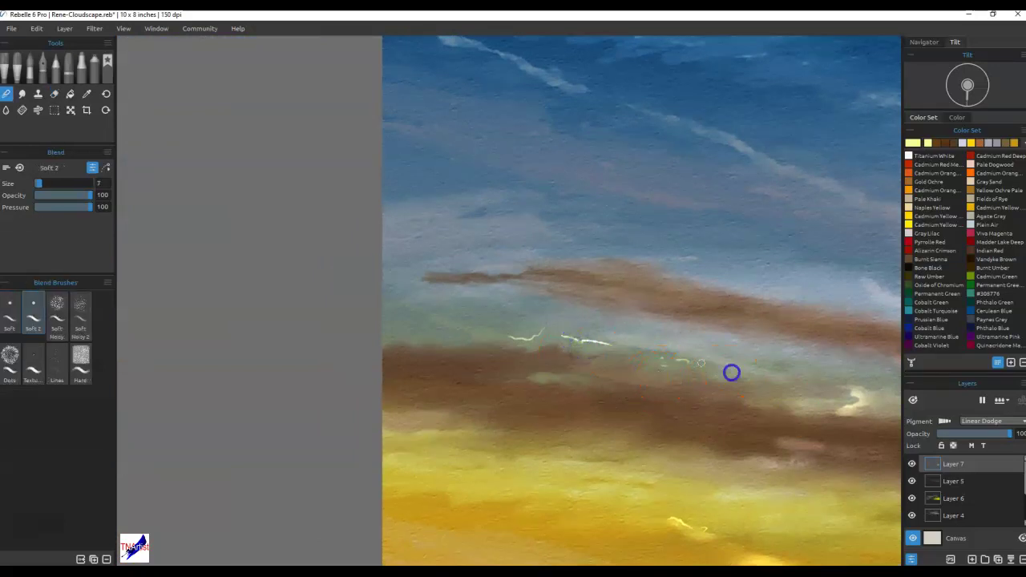
mouse_move(588, 344)
left_mouse_down()
mouse_move(566, 334)
mouse_move(575, 349)
left_mouse_up()
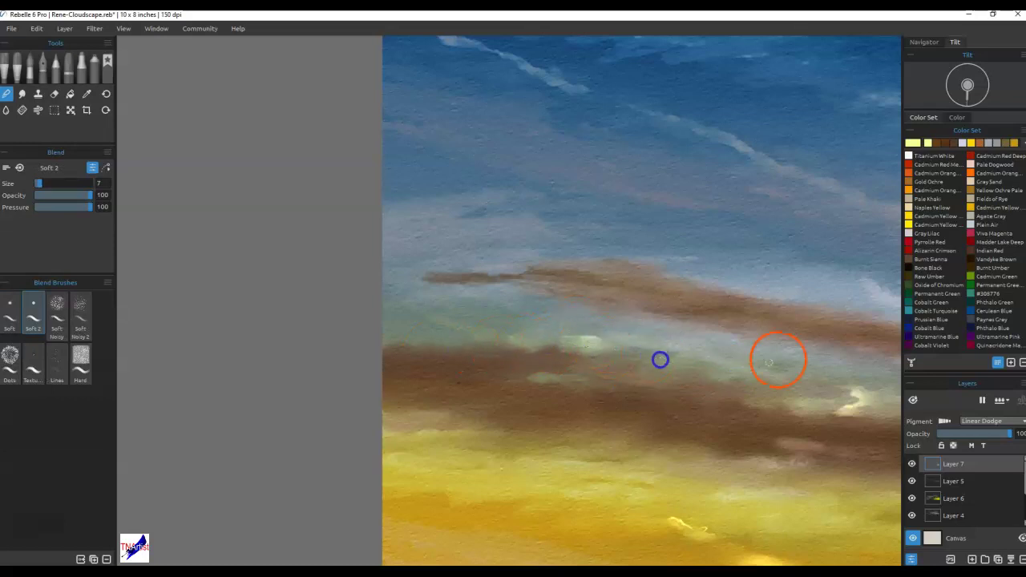
key("ctrl+0")
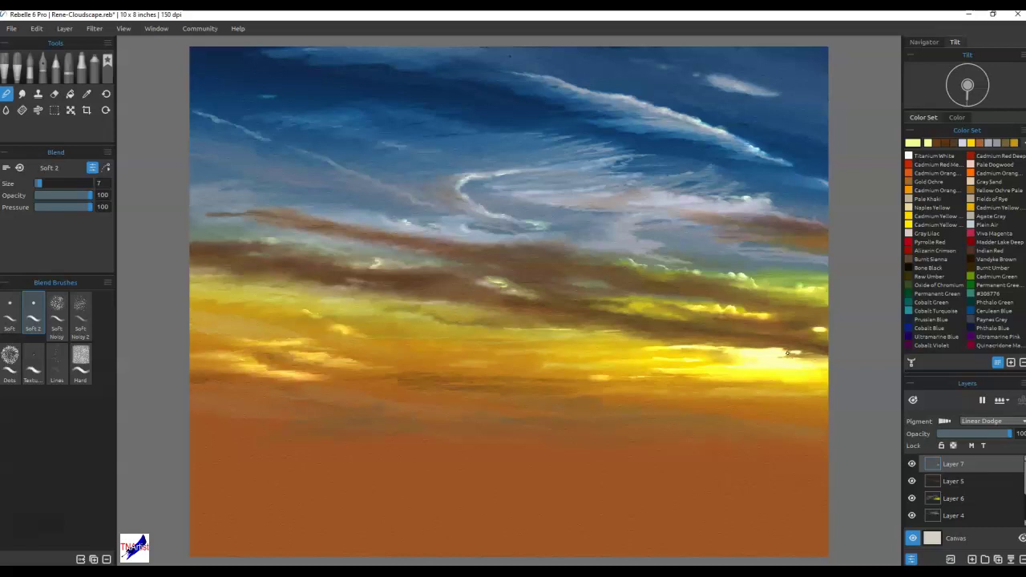
left_click_drag(384, 263, 369, 263)
left_click(565, 292)
left_click(672, 346)
left_click(483, 278)
left_click(831, 430)
left_click(423, 256)
left_click(625, 367)
- Switch to the Express Oils Round Soft glaze brush at size 6 and touch up the highlights across the cloud bands
left_click(80, 97)
left_click(31, 68)
left_click(371, 291)
left_click(452, 362)
left_click(601, 361)
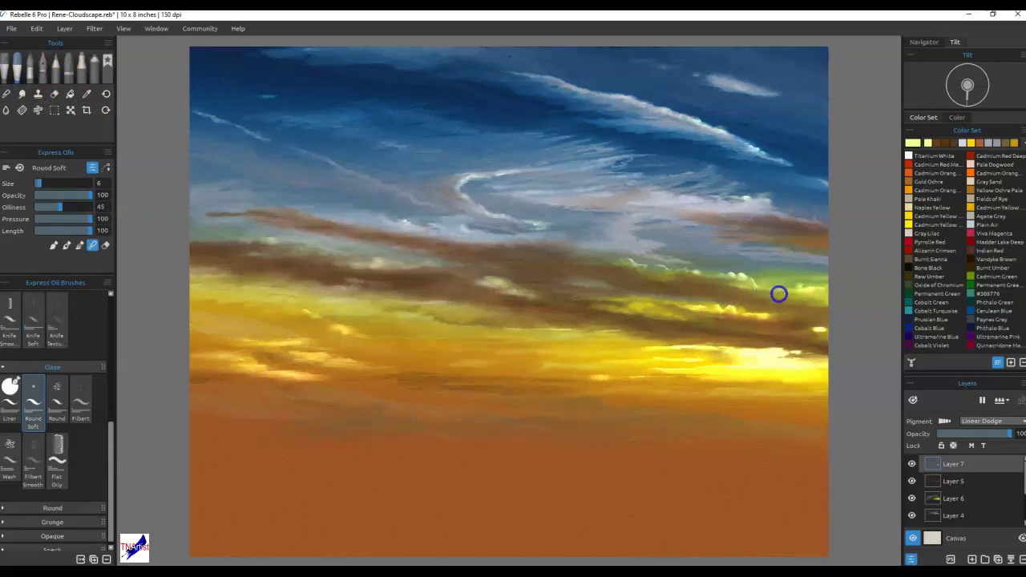
key("b")
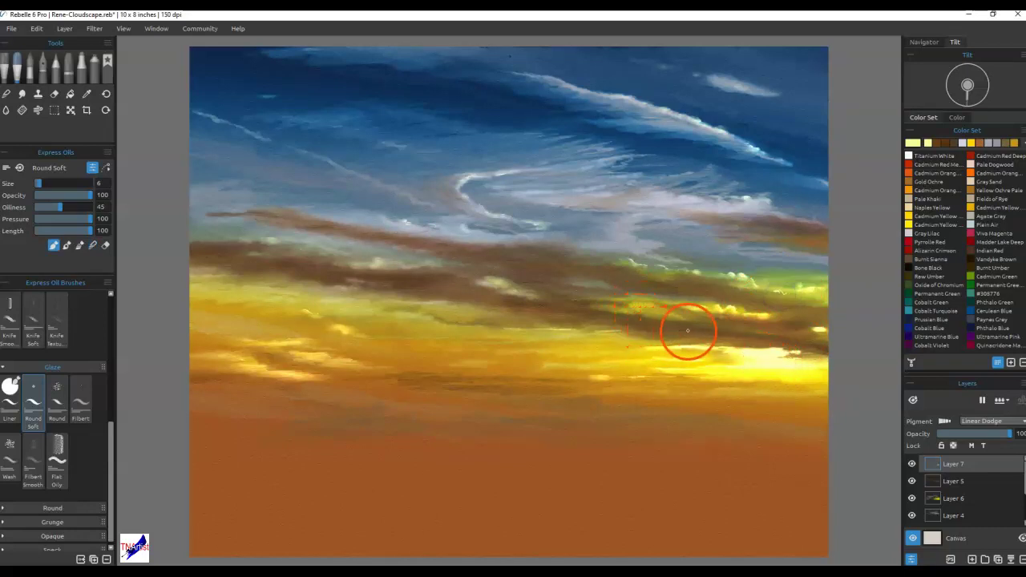
key("n")
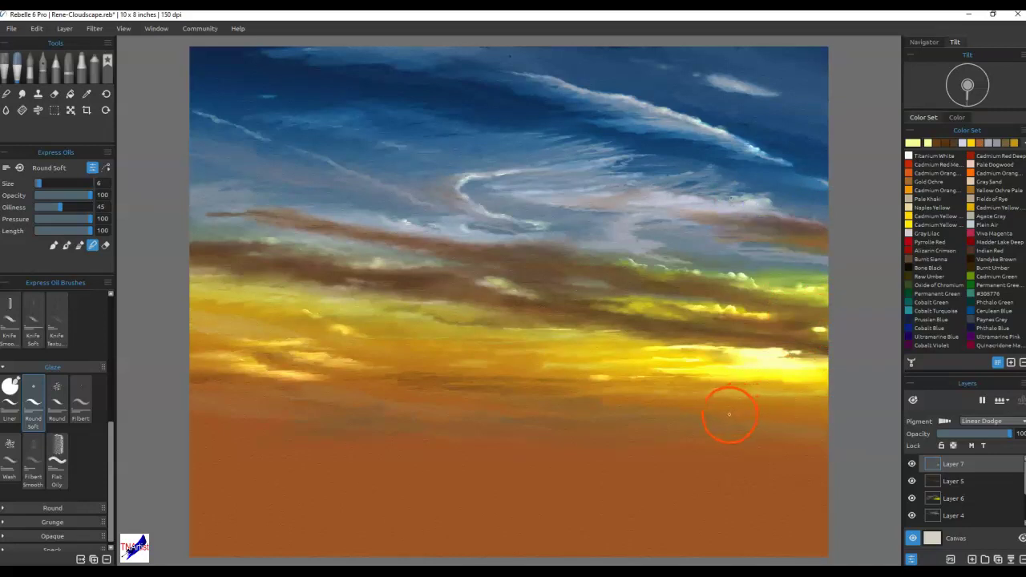
- Darken the pale yellow paint colour, then add and blend faint streaks across the middle of the yellow band
double_click(911, 143)
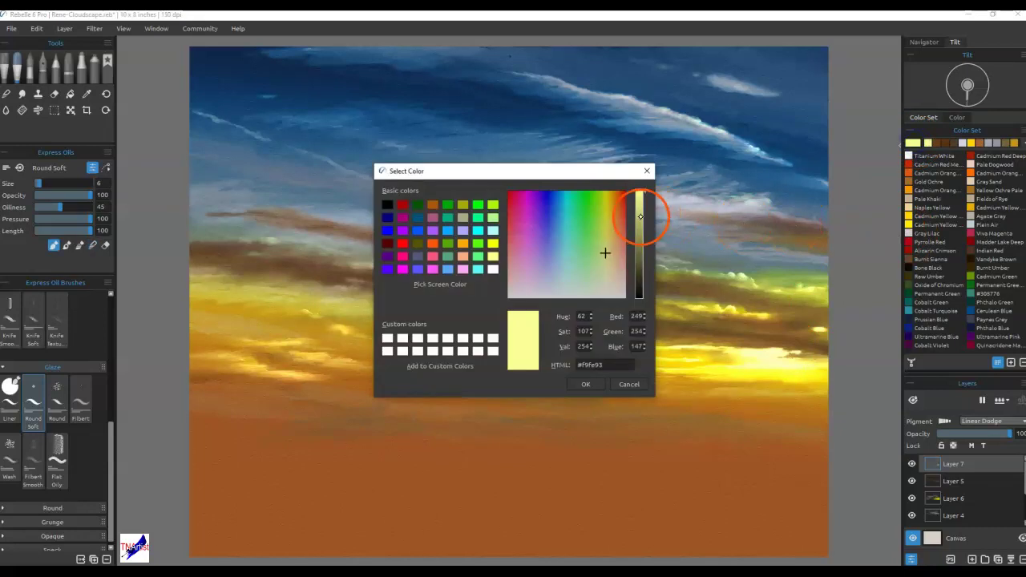
left_click_drag(640, 216, 640, 243)
left_click(585, 383)
mouse_move(578, 320)
left_mouse_down()
mouse_move(509, 330)
mouse_move(566, 347)
left_mouse_up()
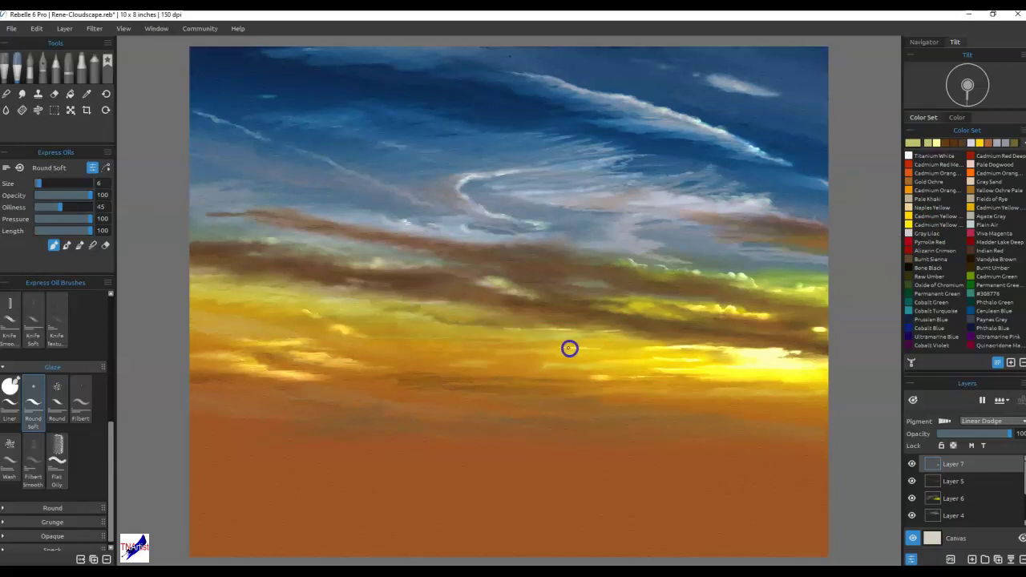
mouse_move(517, 348)
left_mouse_down()
mouse_move(561, 339)
mouse_move(588, 351)
mouse_move(507, 348)
mouse_move(594, 352)
left_mouse_up()
key("n")
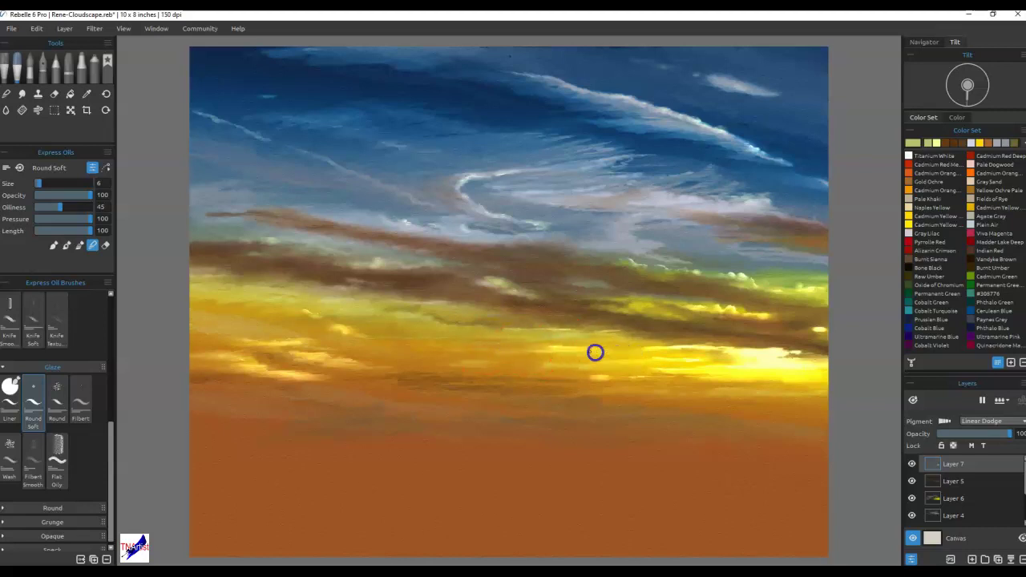
- Switch to the Spray 3 airbrush enlarged to size 16 and spray a Titanium White sun on the bright yellow glow
left_click(650, 438)
left_click(95, 63)
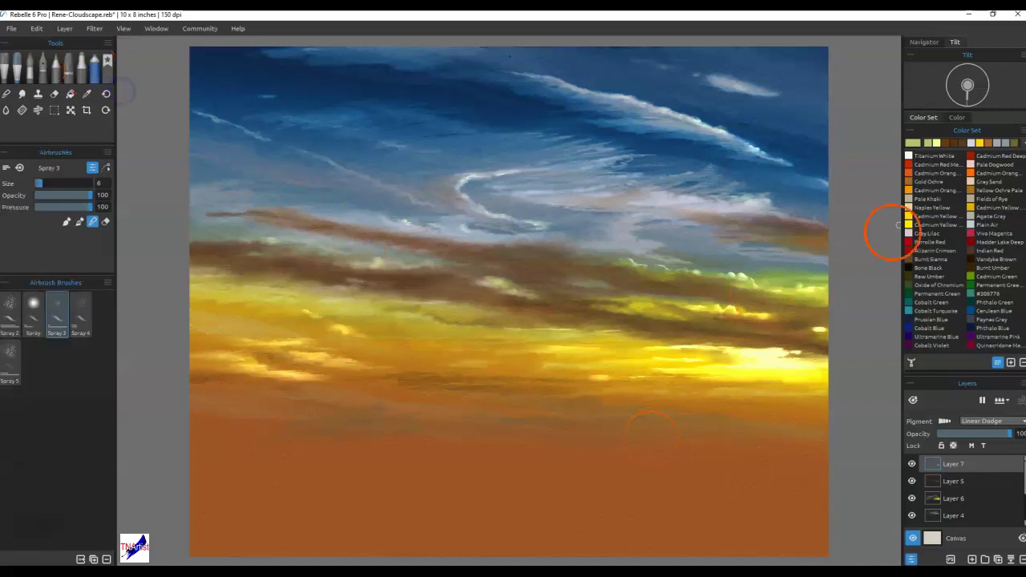
left_click(910, 153)
mouse_move(781, 350)
left_mouse_down()
mouse_move(765, 352)
mouse_move(762, 375)
mouse_move(761, 355)
left_mouse_up()
key("]")
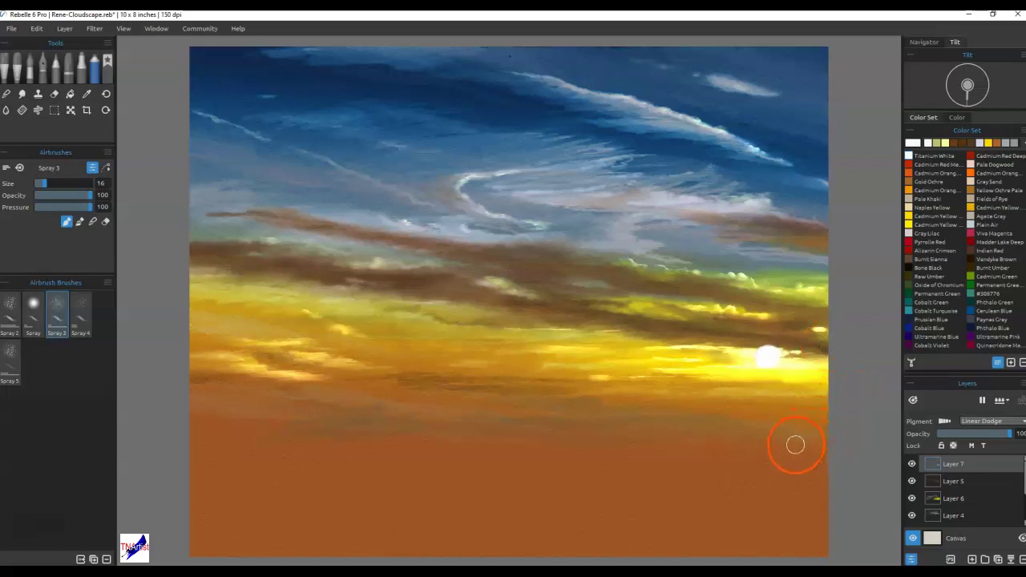
- Spray Cadmium Yellow and then yellow-orange over the white sun, reducing the Spray 3 airbrush to size 12
left_click(922, 217)
left_click(760, 344)
left_click_drag(760, 345, 761, 348)
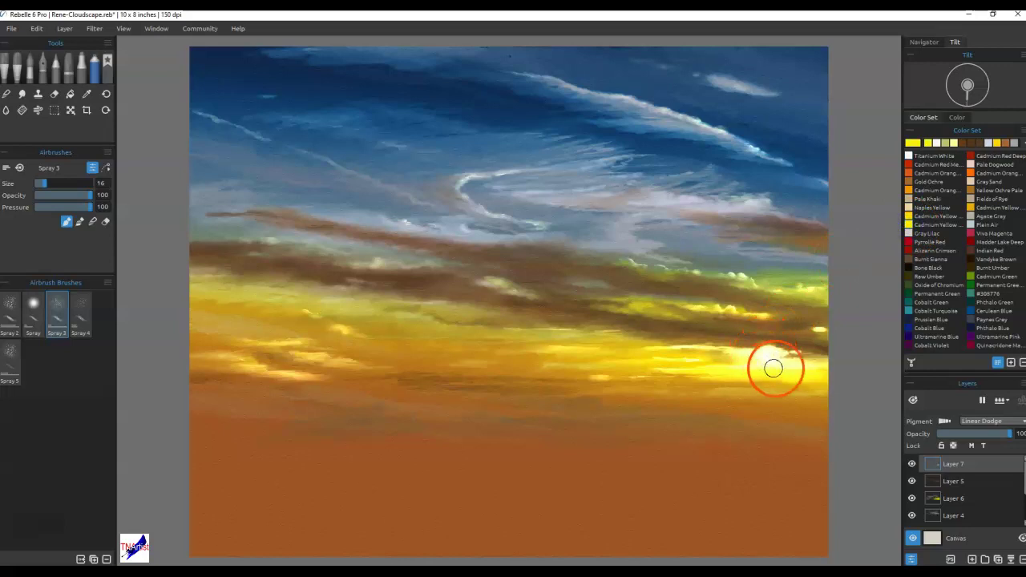
left_click(920, 184)
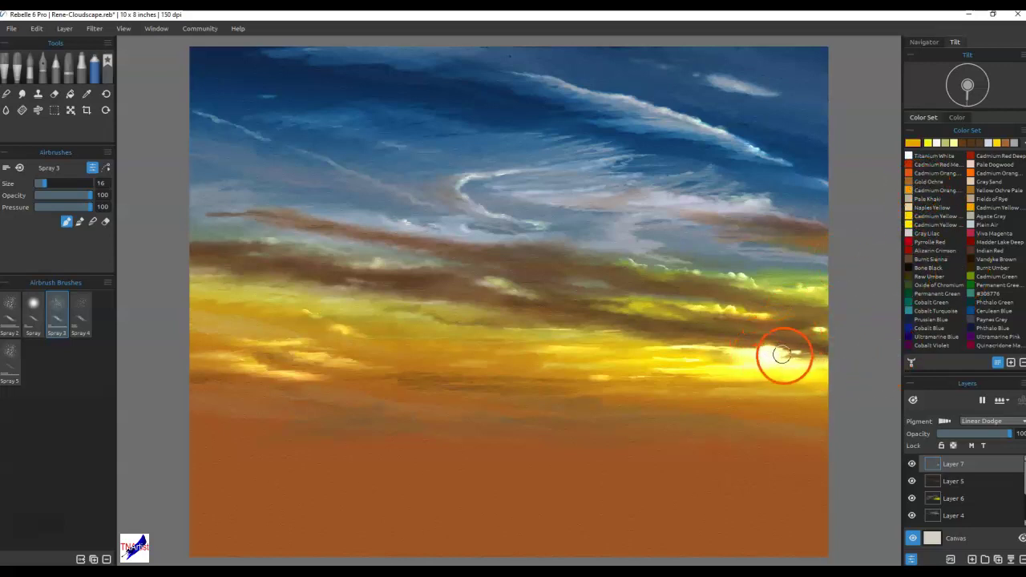
mouse_move(777, 353)
left_mouse_down()
mouse_move(762, 347)
mouse_move(767, 366)
left_mouse_up()
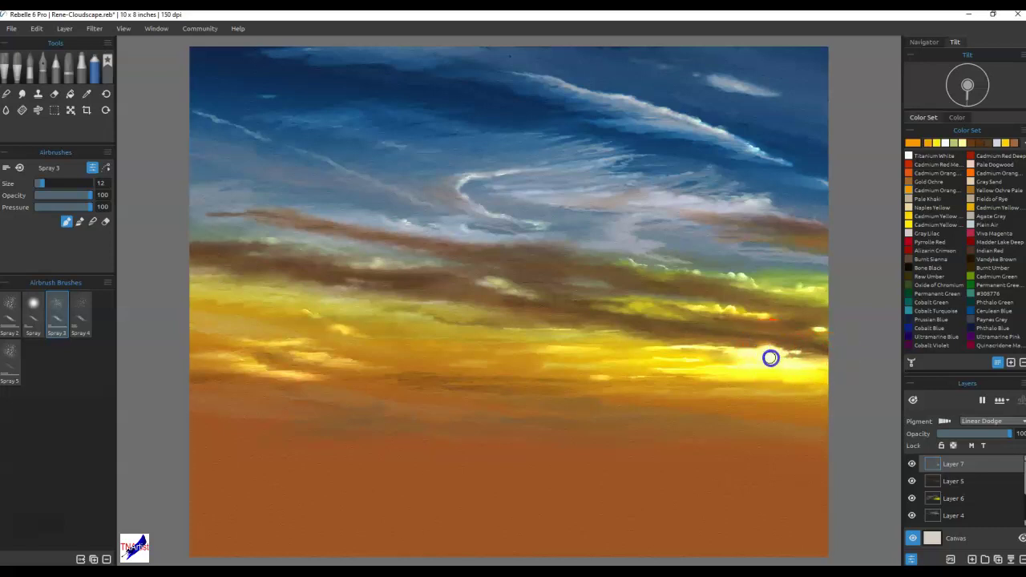
mouse_move(802, 352)
left_mouse_down()
mouse_move(810, 348)
mouse_move(794, 355)
left_mouse_up()
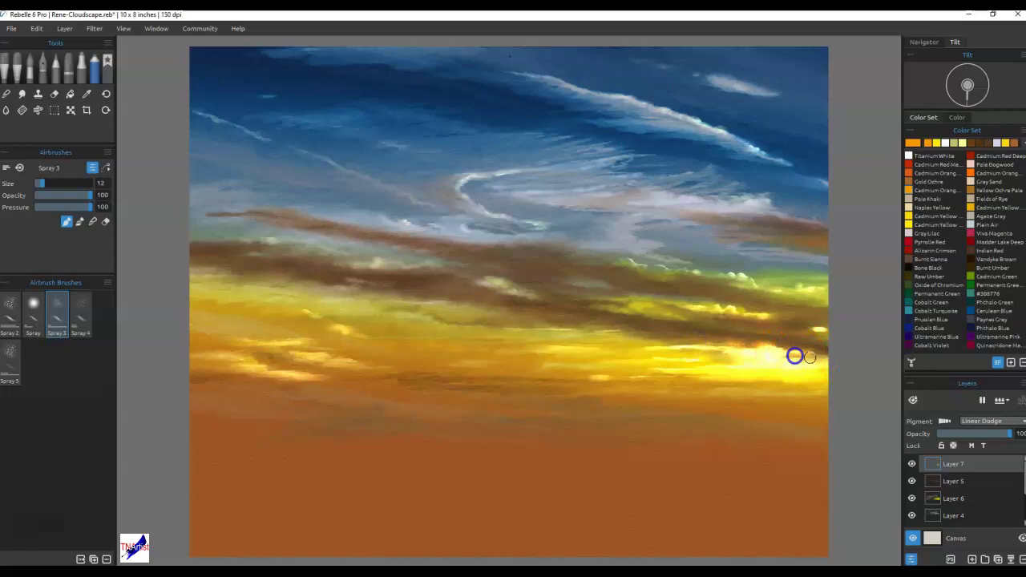
- Switch to the Spray airbrush at size 12 and opacity 46, and spray Cadmium Orange around the sun and along the yellow streaks
left_click(33, 309)
mouse_move(771, 351)
left_mouse_down()
mouse_move(778, 344)
mouse_move(787, 354)
left_mouse_up()
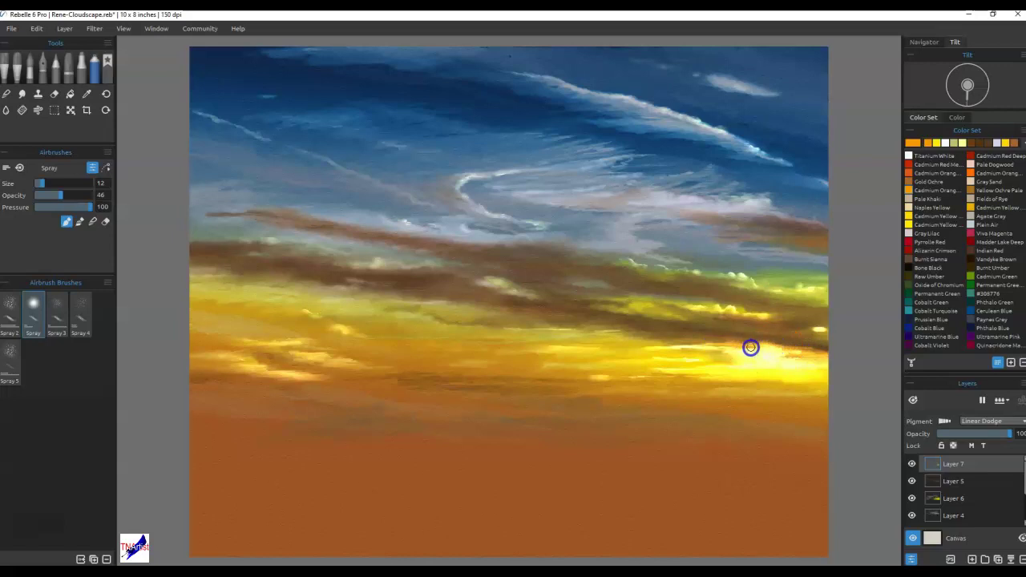
left_click(911, 173)
left_click(756, 361)
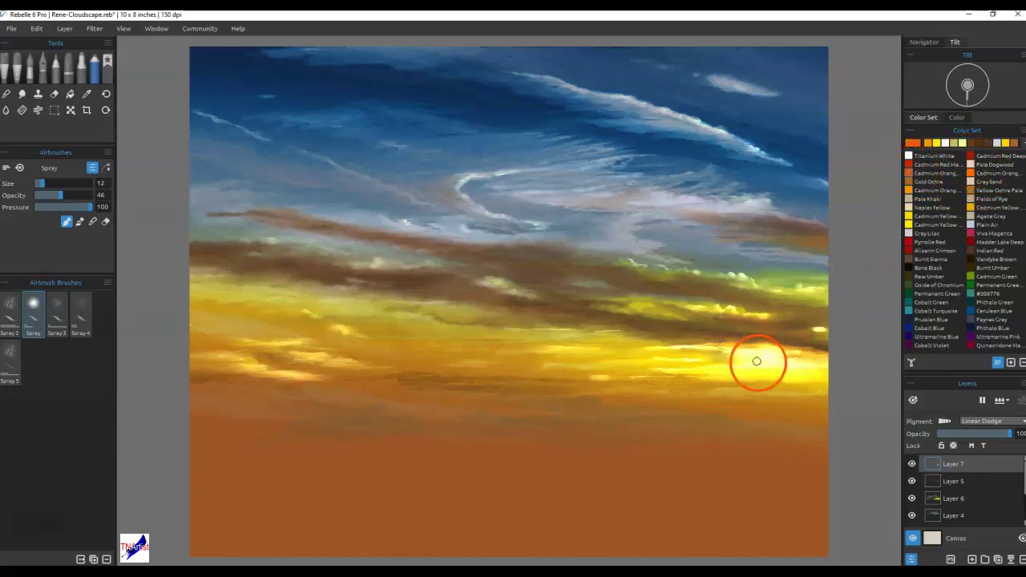
left_click_drag(756, 362, 726, 355)
left_click_drag(818, 350, 645, 346)
mouse_move(740, 347)
left_mouse_down()
mouse_move(774, 366)
mouse_move(824, 370)
left_mouse_up()
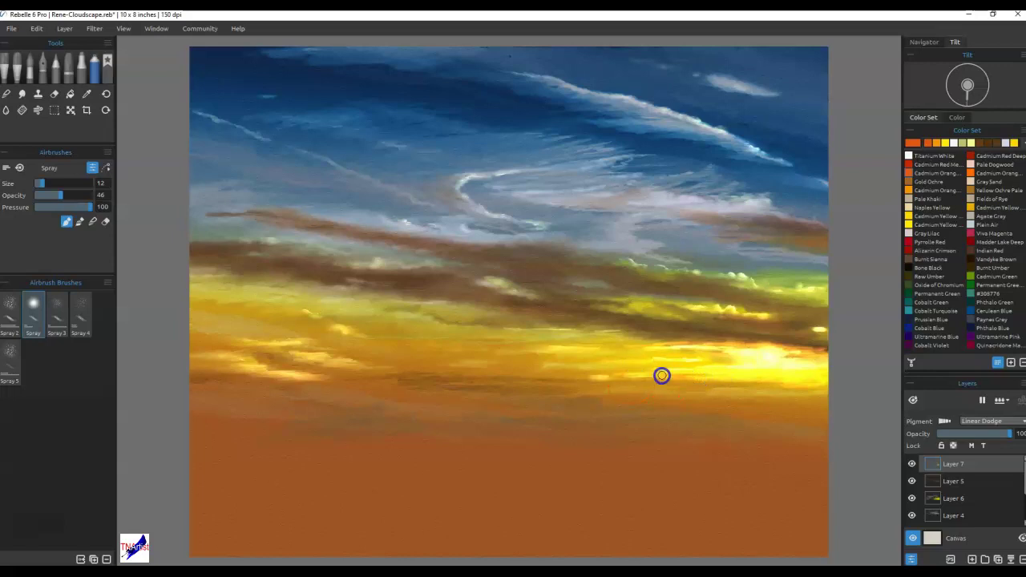
left_click(710, 365)
left_click_drag(752, 361, 776, 341)
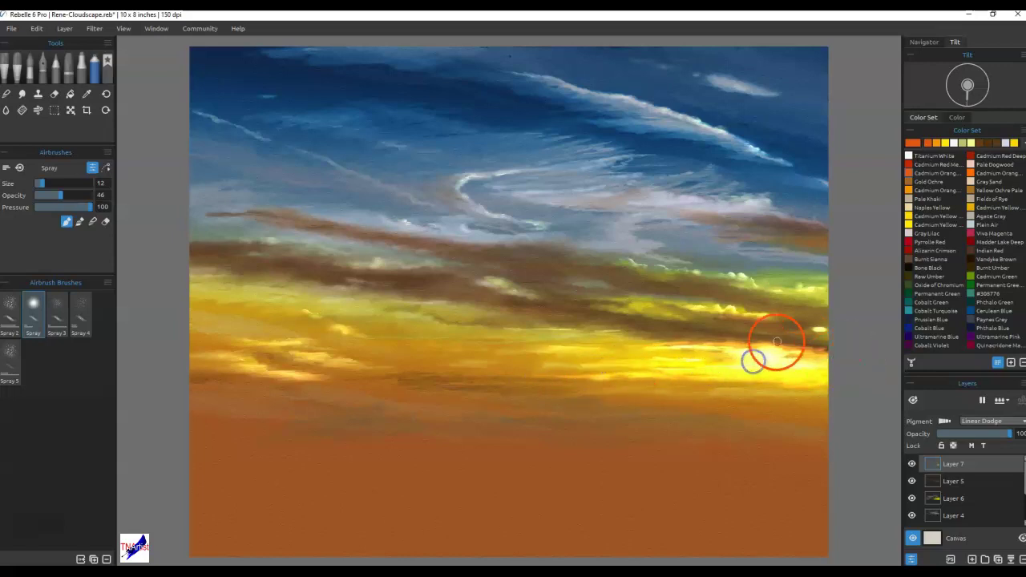
- Blend the orange glow around the sun using the Soft 2 blend brush enlarged to size 20
key("n")
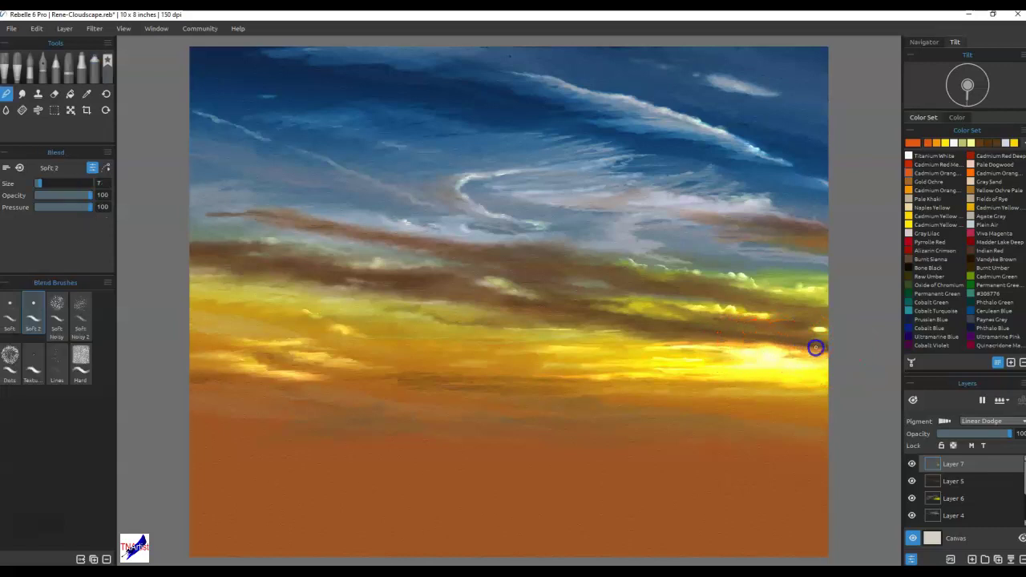
key("bracketright")
key("bracketright")
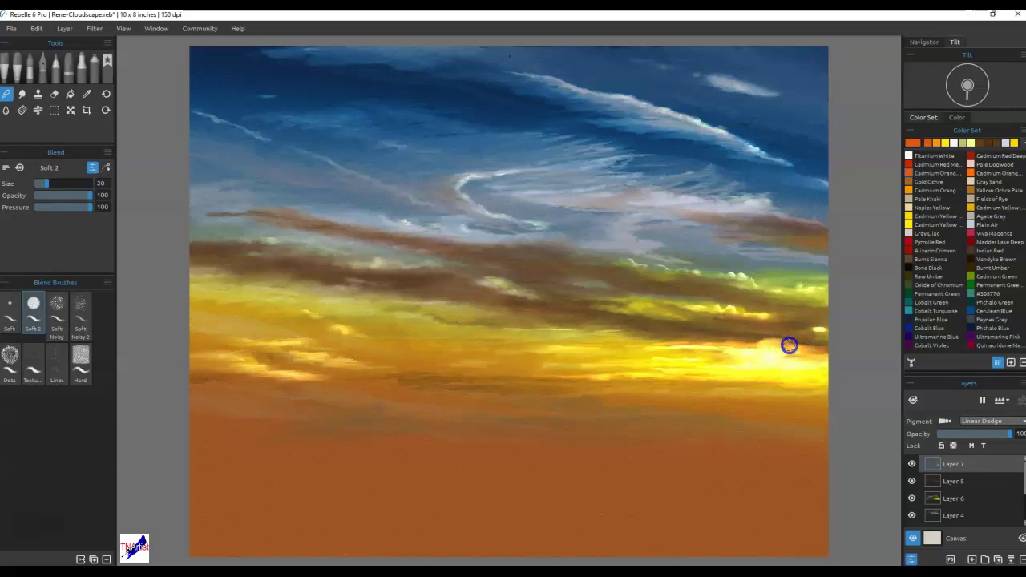
mouse_move(717, 343)
left_mouse_down()
mouse_move(612, 343)
mouse_move(779, 342)
mouse_move(759, 340)
mouse_move(837, 354)
mouse_move(731, 358)
left_mouse_up()
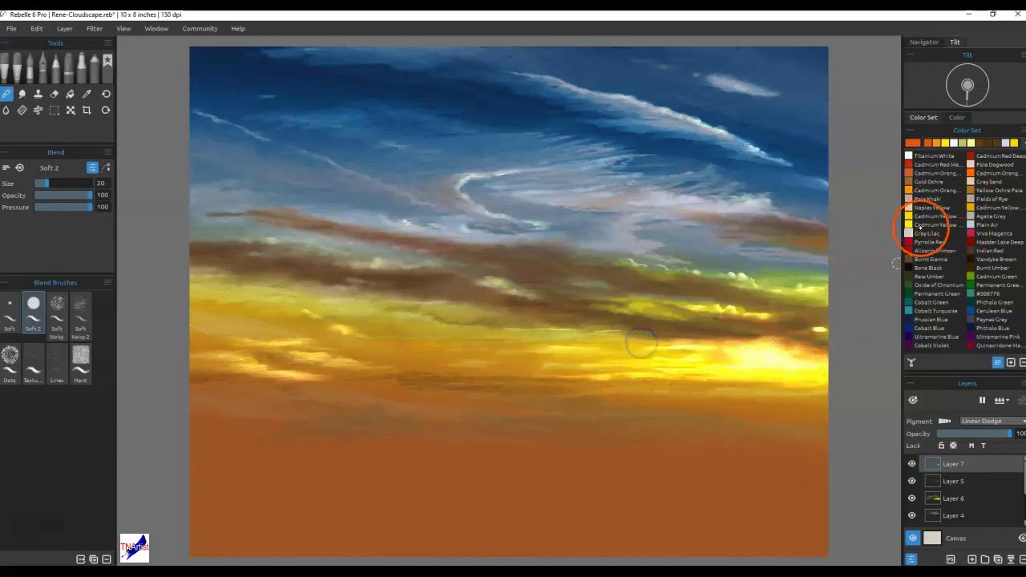
- Return to the Spray airbrush and spray red around the sun, along the nearby dark clouds and on the brown cloud above
key("r")
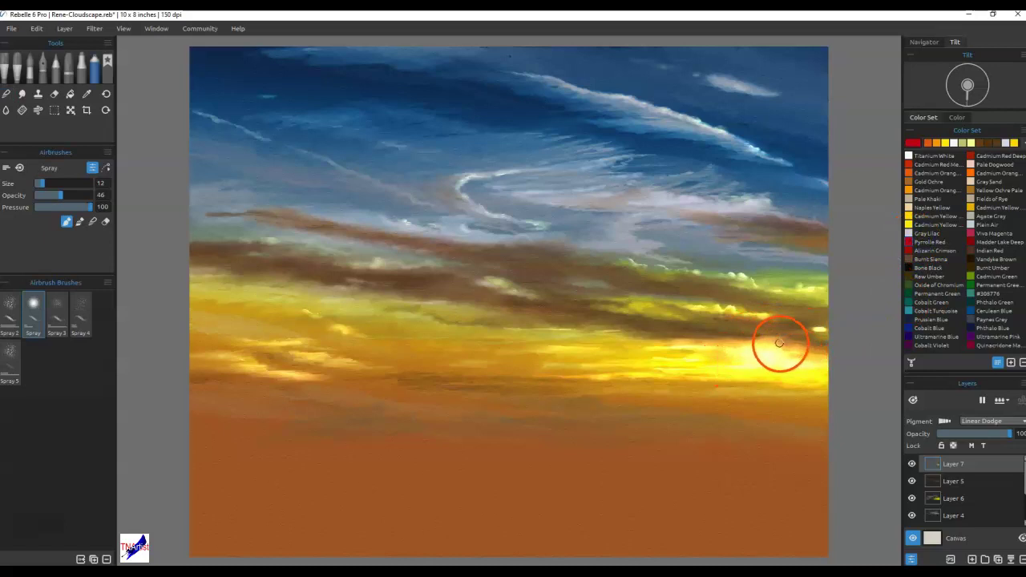
mouse_move(775, 339)
left_mouse_down()
mouse_move(813, 346)
mouse_move(666, 337)
mouse_move(726, 362)
left_mouse_up()
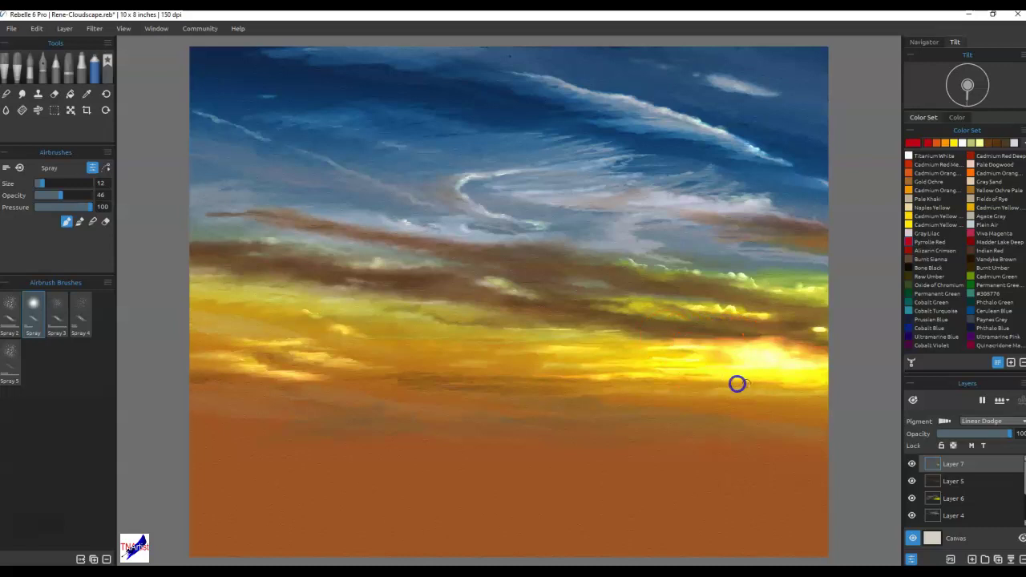
mouse_move(779, 390)
left_mouse_down()
mouse_move(785, 377)
mouse_move(691, 384)
mouse_move(755, 377)
mouse_move(612, 369)
mouse_move(629, 365)
left_mouse_up()
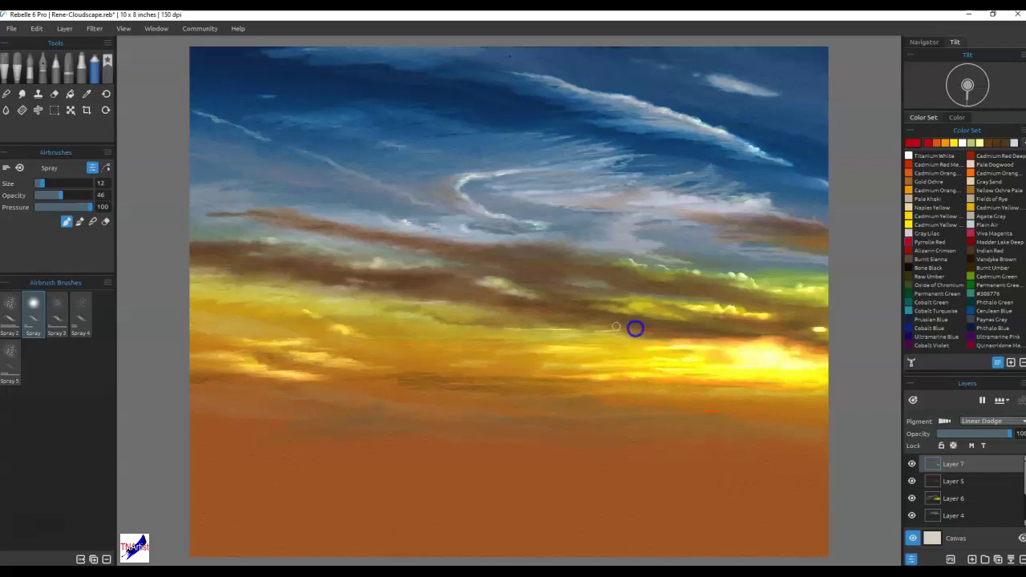
left_click_drag(668, 326, 492, 316)
left_click(787, 241)
mouse_move(807, 230)
left_mouse_down()
mouse_move(728, 326)
mouse_move(792, 269)
mouse_move(817, 242)
left_mouse_up()
- Blend the sprayed red into the clouds and yellow band with the Spray airbrush in blend mode
key("n")
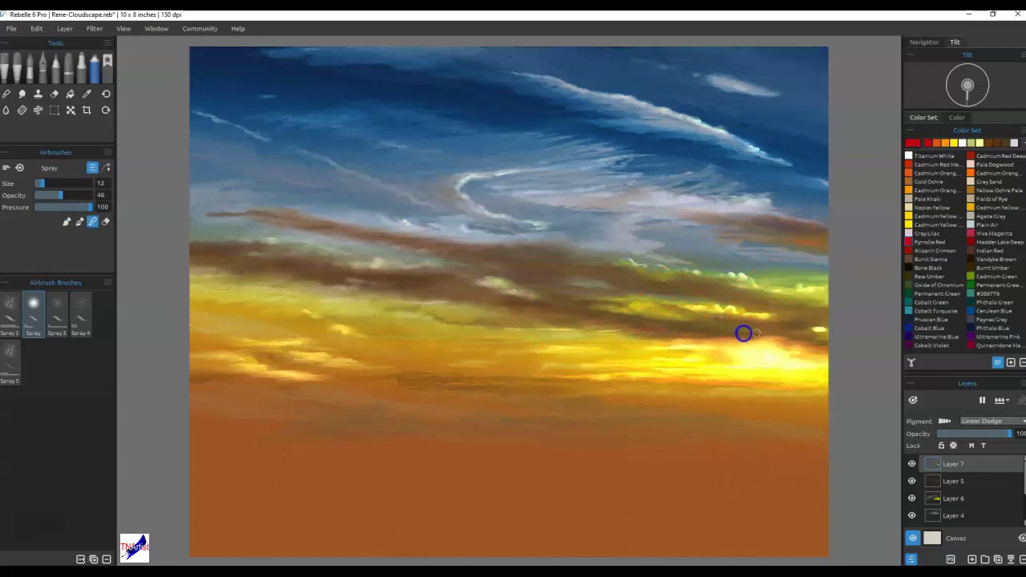
mouse_move(615, 322)
left_mouse_down()
mouse_move(749, 348)
mouse_move(767, 364)
mouse_move(751, 346)
mouse_move(793, 342)
mouse_move(818, 358)
mouse_move(693, 380)
mouse_move(651, 375)
mouse_move(666, 370)
mouse_move(613, 373)
left_mouse_up()
mouse_move(806, 376)
left_mouse_down()
mouse_move(744, 385)
mouse_move(826, 375)
left_mouse_up()
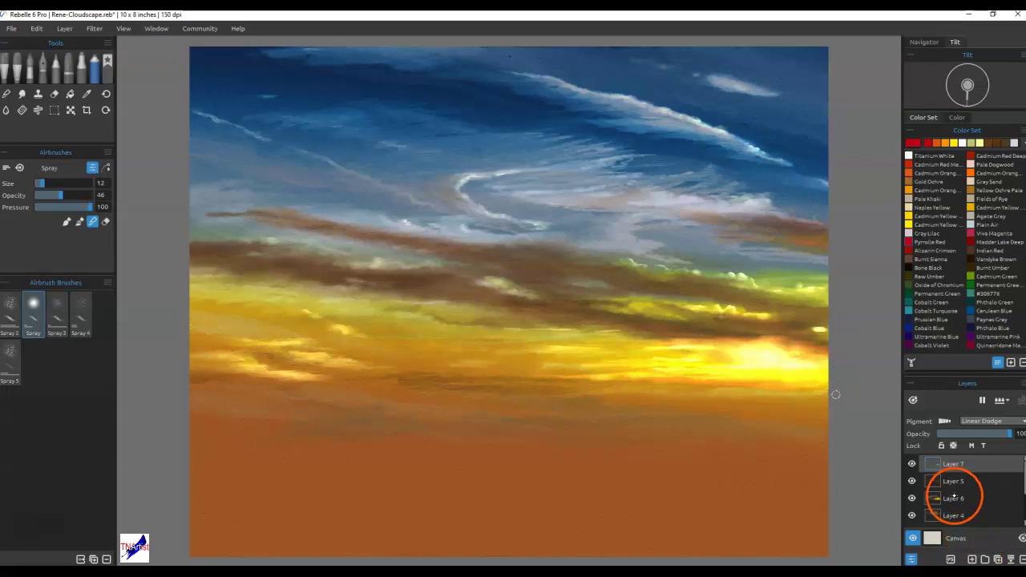
- Add a new layer directly above Layer 5 and set its blending mode to Overlay
left_click(955, 484)
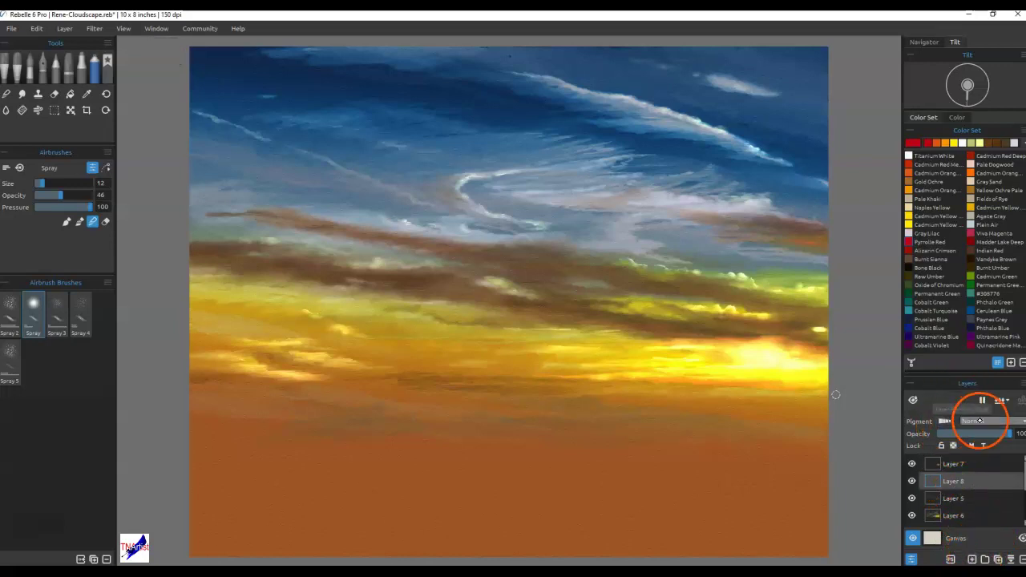
left_click(987, 421)
left_click(994, 439)
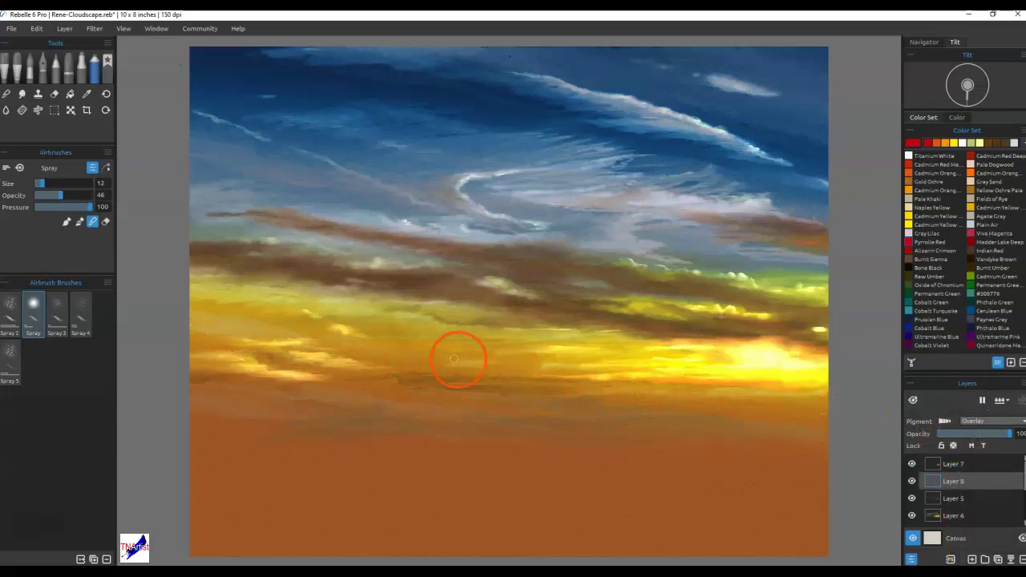
- Enlarge the airbrush to size 30, lower its opacity to 19, then spray and blend red across the orange bands below the sun
key("bracketright")
key("bracketright")
key("bracketright")
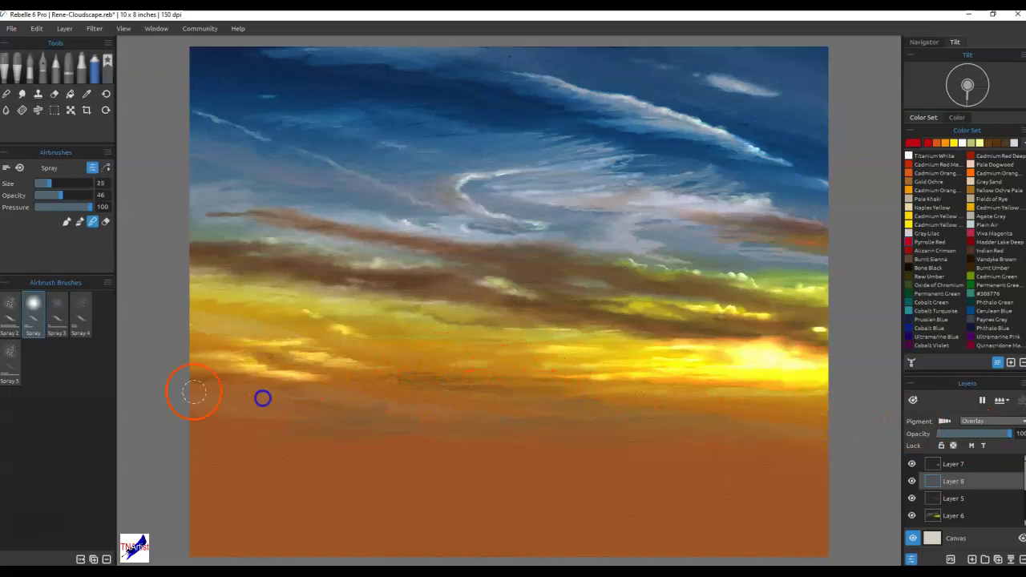
key("b")
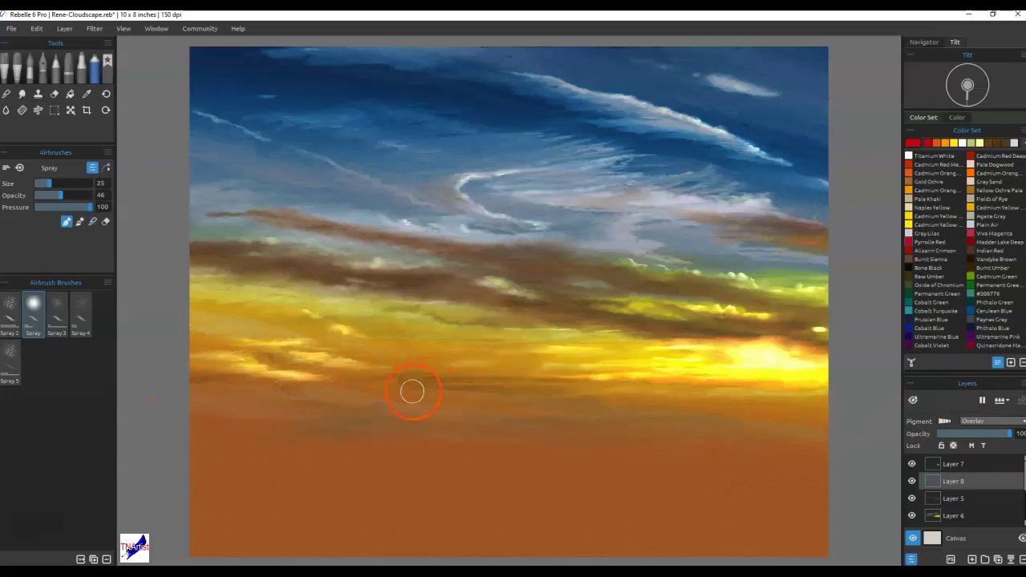
left_click(46, 195)
mouse_move(399, 391)
left_mouse_down()
mouse_move(507, 387)
mouse_move(364, 389)
mouse_move(582, 385)
mouse_move(412, 400)
mouse_move(653, 396)
mouse_move(468, 389)
mouse_move(761, 380)
mouse_move(531, 372)
left_mouse_up()
mouse_move(423, 365)
left_mouse_down()
mouse_move(542, 355)
mouse_move(343, 351)
mouse_move(534, 348)
mouse_move(337, 395)
mouse_move(170, 401)
mouse_move(368, 397)
mouse_move(283, 425)
mouse_move(803, 405)
mouse_move(570, 399)
mouse_move(850, 402)
mouse_move(657, 410)
mouse_move(827, 414)
mouse_move(755, 401)
mouse_move(841, 404)
mouse_move(702, 411)
mouse_move(869, 394)
mouse_move(871, 409)
mouse_move(801, 424)
left_mouse_up()
key("s")
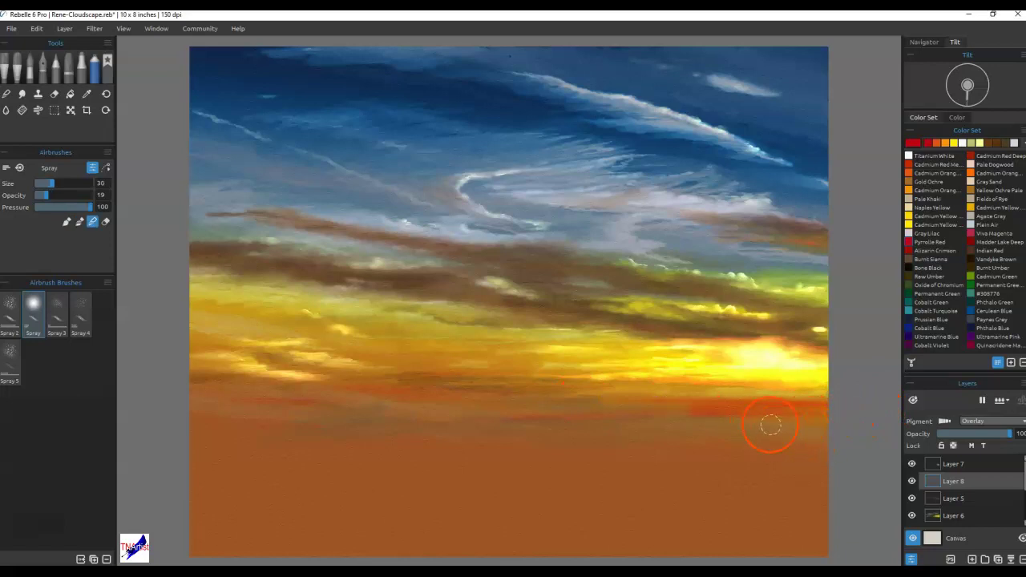
mouse_move(297, 398)
left_mouse_down()
mouse_move(371, 399)
mouse_move(261, 402)
mouse_move(413, 372)
mouse_move(706, 403)
mouse_move(592, 413)
mouse_move(768, 404)
mouse_move(416, 392)
left_mouse_up()
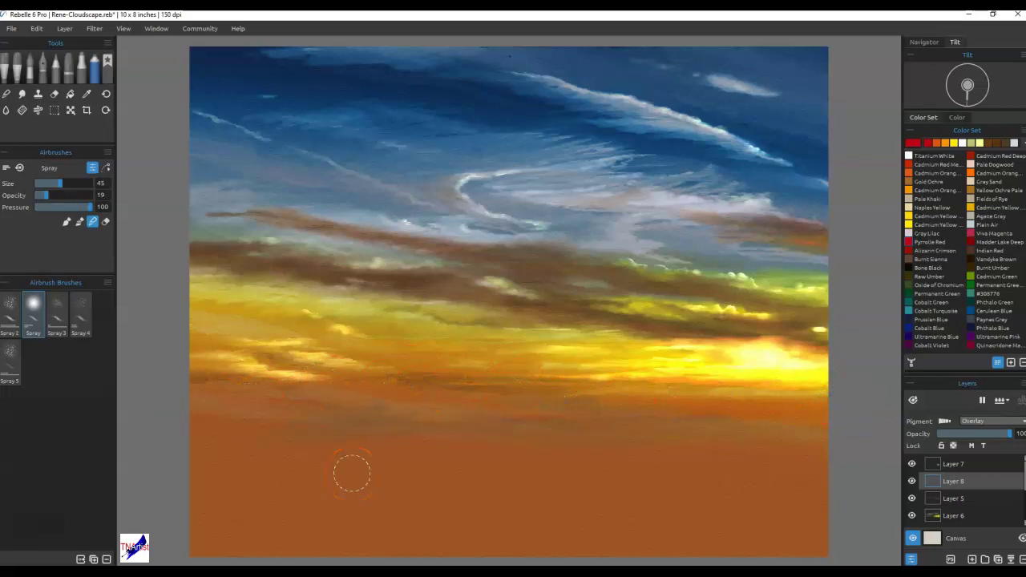
- Spray red tints over the blue sky and brown clouds at size 45, and blend them in softly
key("b")
mouse_move(287, 232)
left_mouse_down()
mouse_move(222, 250)
mouse_move(521, 256)
mouse_move(343, 235)
mouse_move(615, 274)
mouse_move(402, 286)
mouse_move(477, 290)
mouse_move(550, 270)
mouse_move(736, 252)
mouse_move(712, 221)
mouse_move(700, 227)
mouse_move(658, 133)
mouse_move(630, 135)
mouse_move(699, 148)
mouse_move(617, 130)
mouse_move(732, 136)
mouse_move(613, 132)
mouse_move(810, 141)
mouse_move(497, 188)
mouse_move(620, 183)
mouse_move(455, 187)
mouse_move(385, 149)
mouse_move(495, 148)
mouse_move(377, 138)
mouse_move(398, 116)
mouse_move(282, 174)
mouse_move(400, 210)
mouse_move(396, 226)
mouse_move(326, 168)
mouse_move(200, 164)
left_mouse_up()
mouse_move(321, 182)
left_mouse_down()
mouse_move(558, 201)
mouse_move(751, 56)
mouse_move(655, 55)
mouse_move(652, 73)
mouse_move(751, 103)
mouse_move(602, 51)
mouse_move(840, 56)
mouse_move(778, 211)
mouse_move(785, 110)
mouse_move(774, 73)
mouse_move(740, 56)
mouse_move(643, 46)
mouse_move(673, 52)
left_mouse_up()
key("s")
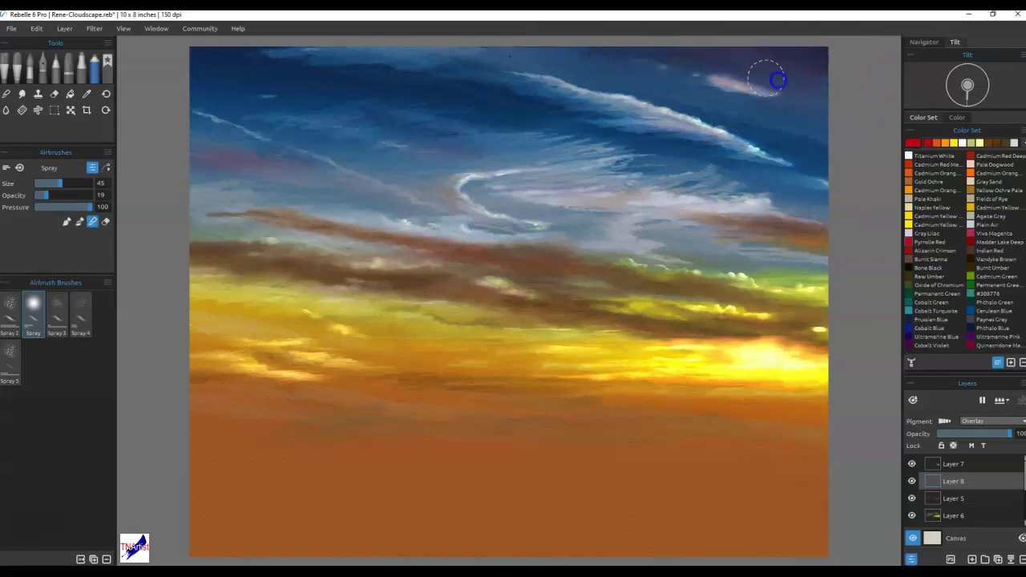
mouse_move(737, 204)
left_mouse_down()
mouse_move(190, 161)
mouse_move(115, 167)
left_mouse_up()
left_click_drag(348, 209, 410, 204)
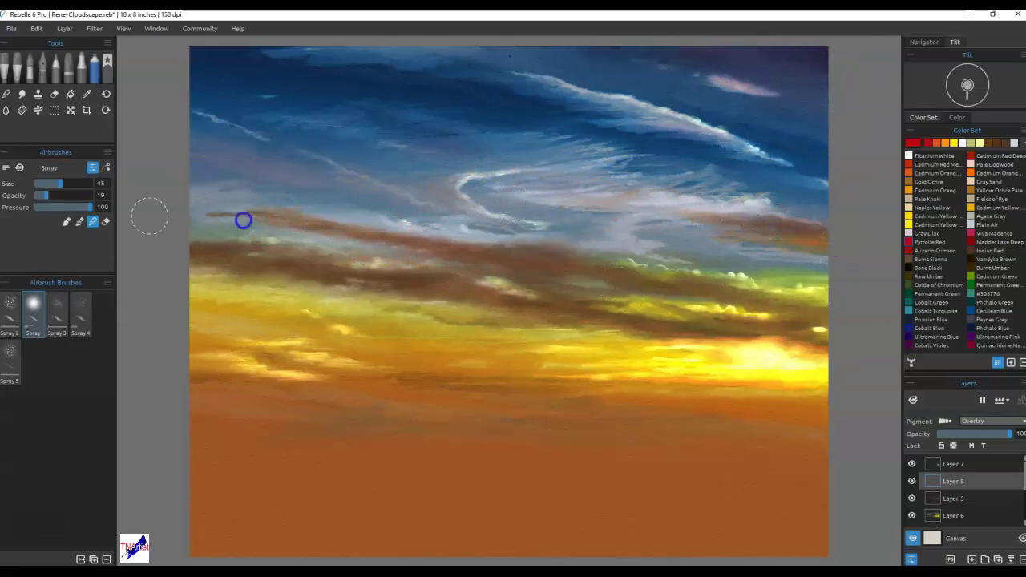
left_click_drag(474, 341, 429, 363)
left_click(538, 302)
- Add a new layer above Layer 7 and set its blending mode to Linear Dodge
left_click(964, 464)
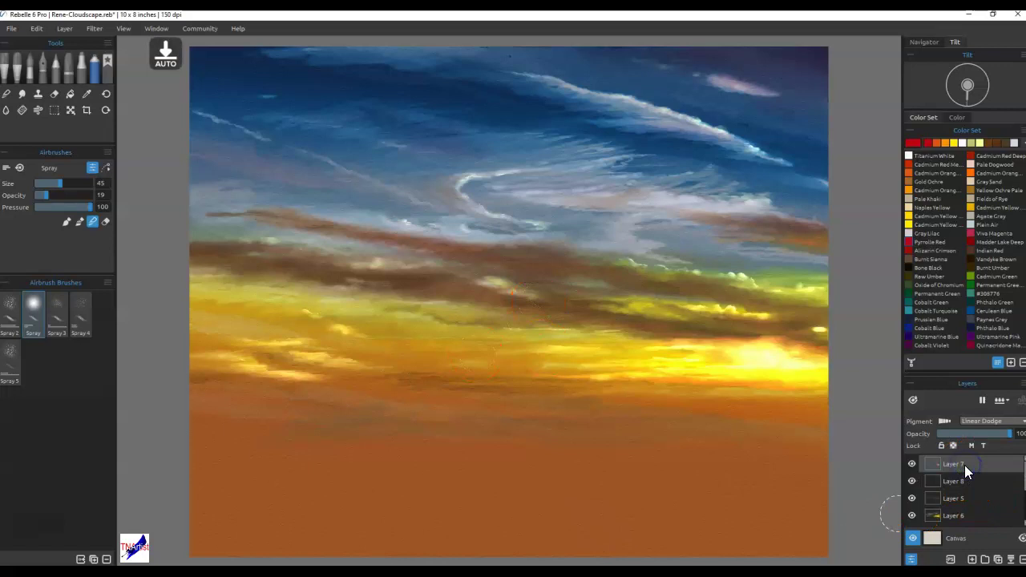
left_click(971, 558)
left_click(971, 422)
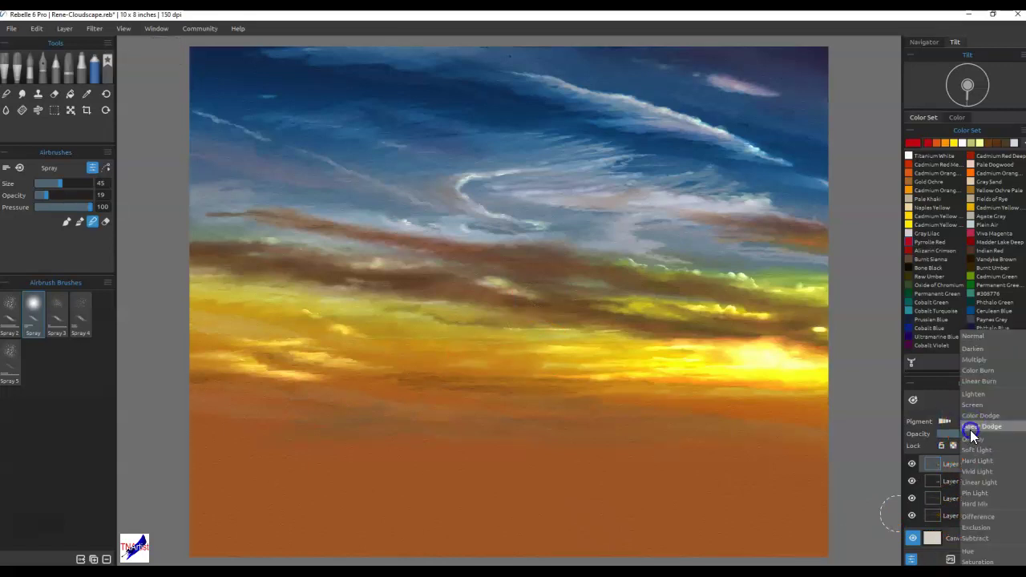
left_click(968, 426)
- Spray a Titanium White sun and glow on the bright yellow area at size 20 and opacity 100
mouse_move(812, 355)
left_mouse_down()
mouse_move(770, 355)
mouse_move(854, 230)
left_mouse_up()
left_click(908, 157)
mouse_move(814, 285)
left_mouse_down()
mouse_move(767, 313)
mouse_move(753, 344)
mouse_move(768, 359)
left_mouse_up()
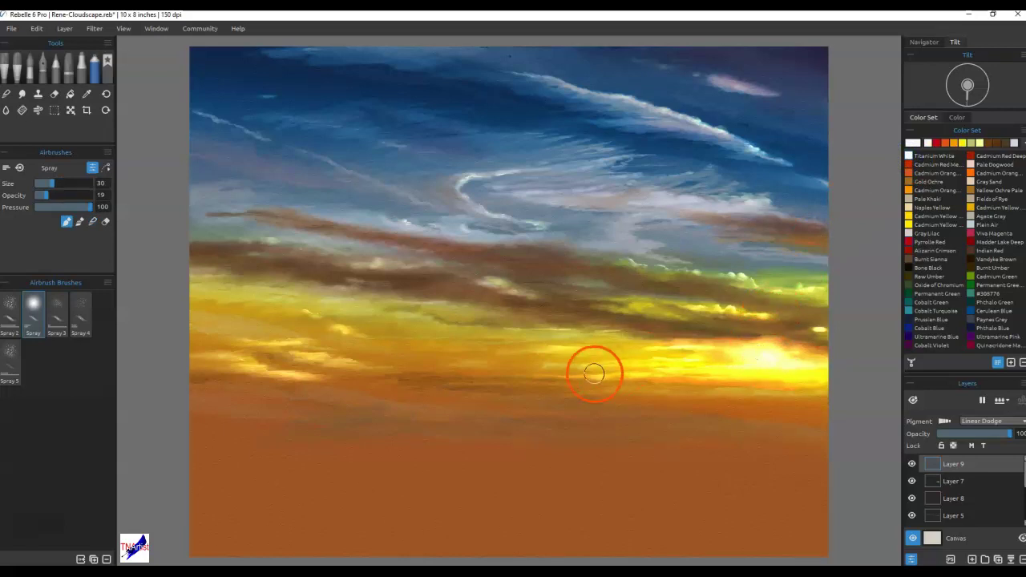
left_click_drag(41, 196, 96, 195)
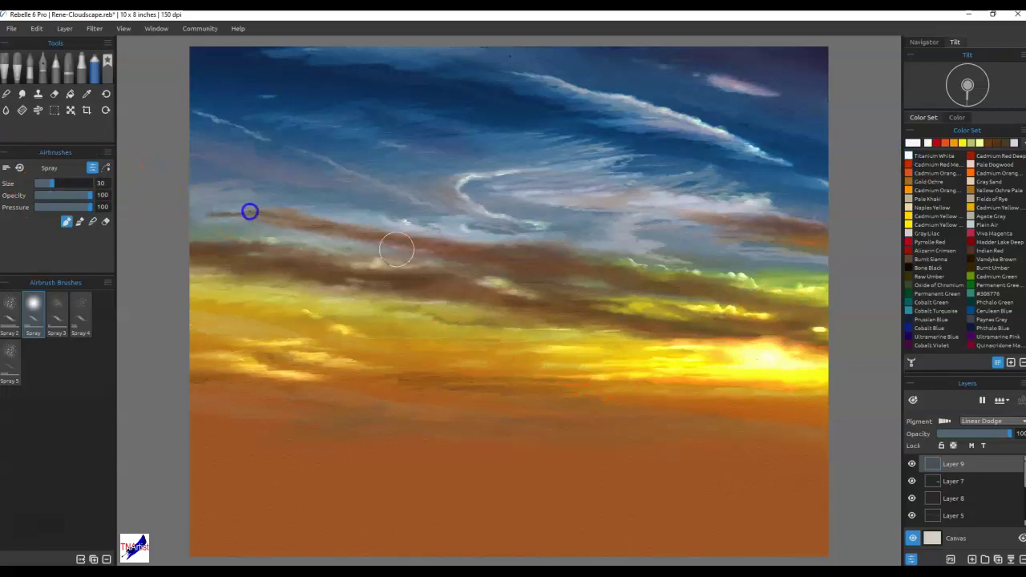
key("[")
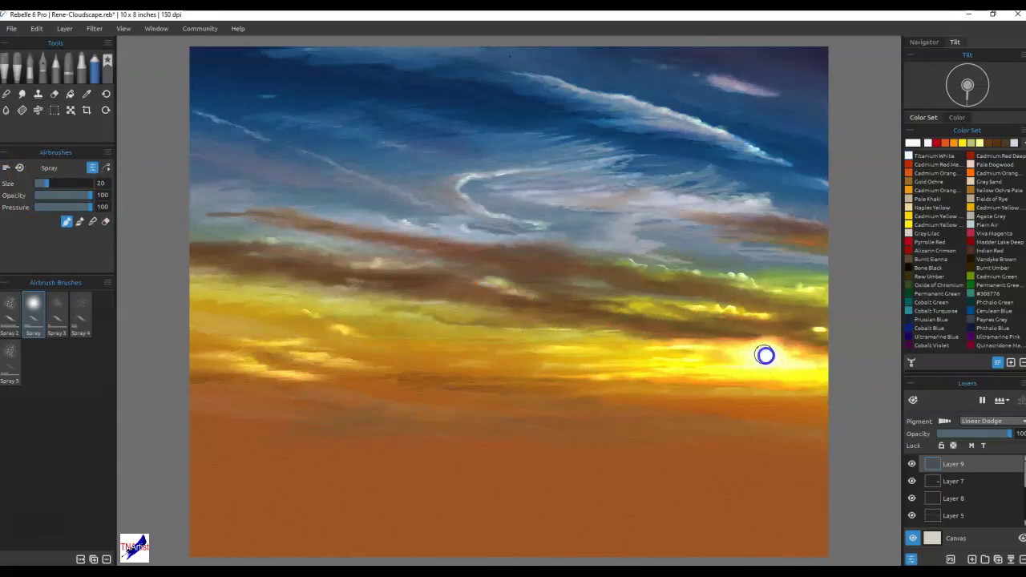
left_click(768, 354)
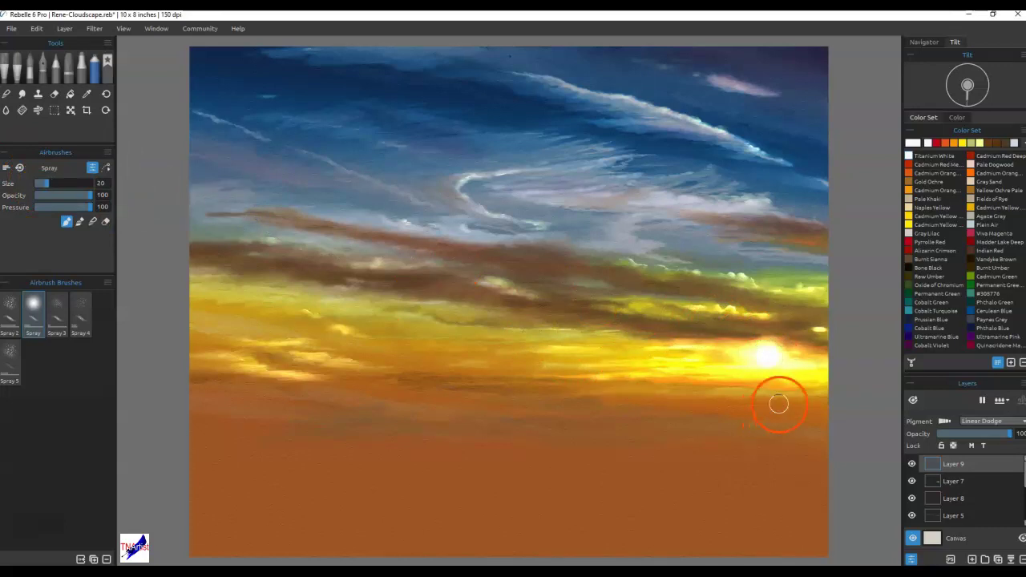
mouse_move(782, 382)
left_mouse_down()
mouse_move(788, 344)
mouse_move(729, 350)
mouse_move(810, 362)
mouse_move(749, 346)
mouse_move(770, 384)
mouse_move(783, 371)
mouse_move(746, 370)
mouse_move(788, 375)
left_mouse_up()
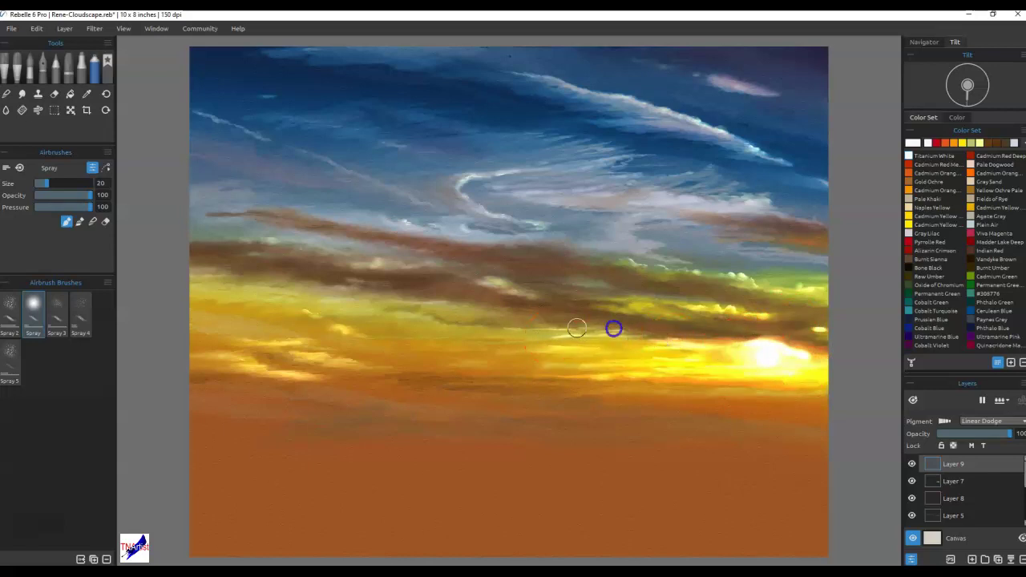
- Apply a Gaussian Blur with a radius of 51 to the white sun layer
left_click(94, 29)
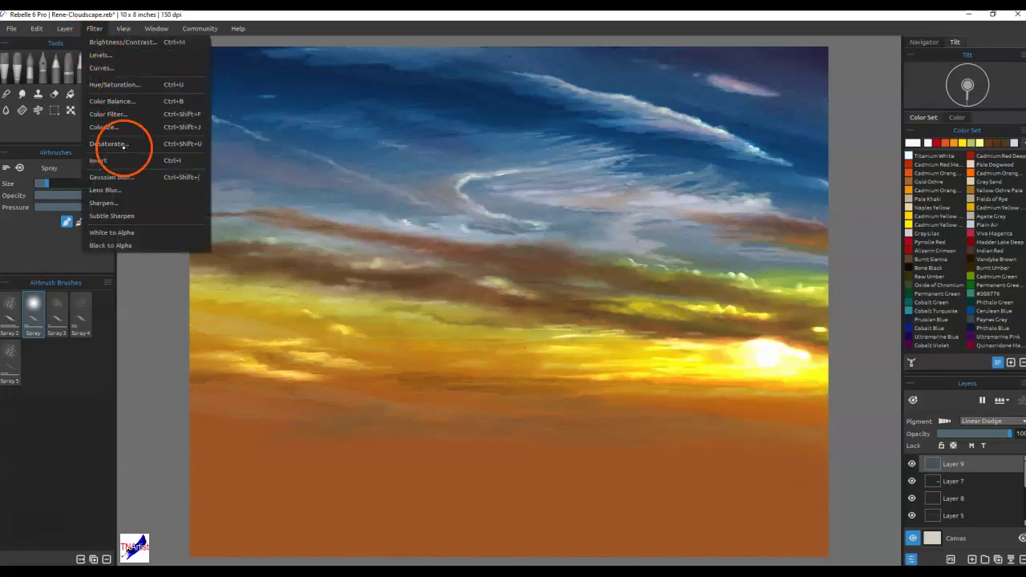
left_click(133, 177)
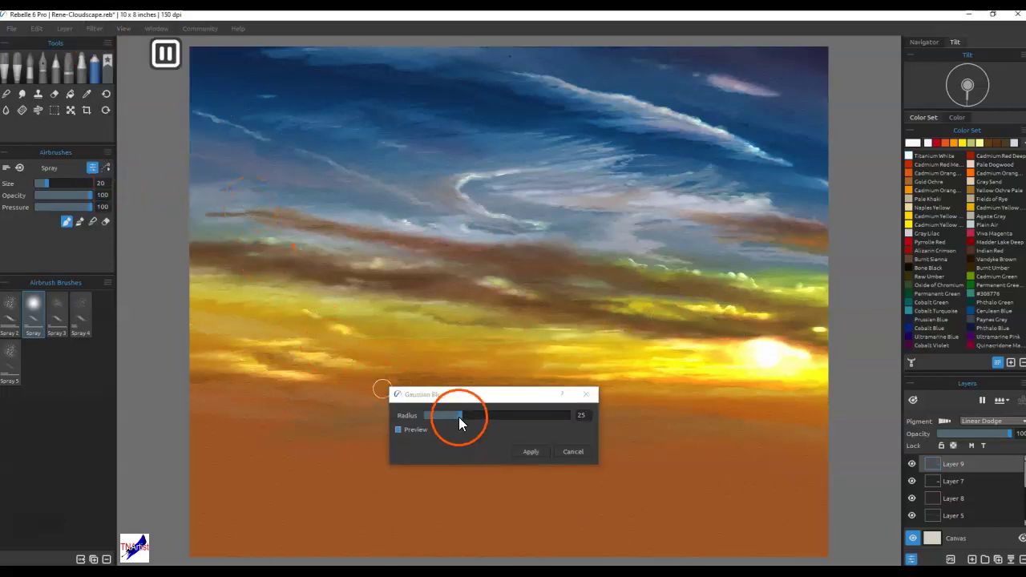
left_click_drag(459, 417, 495, 418)
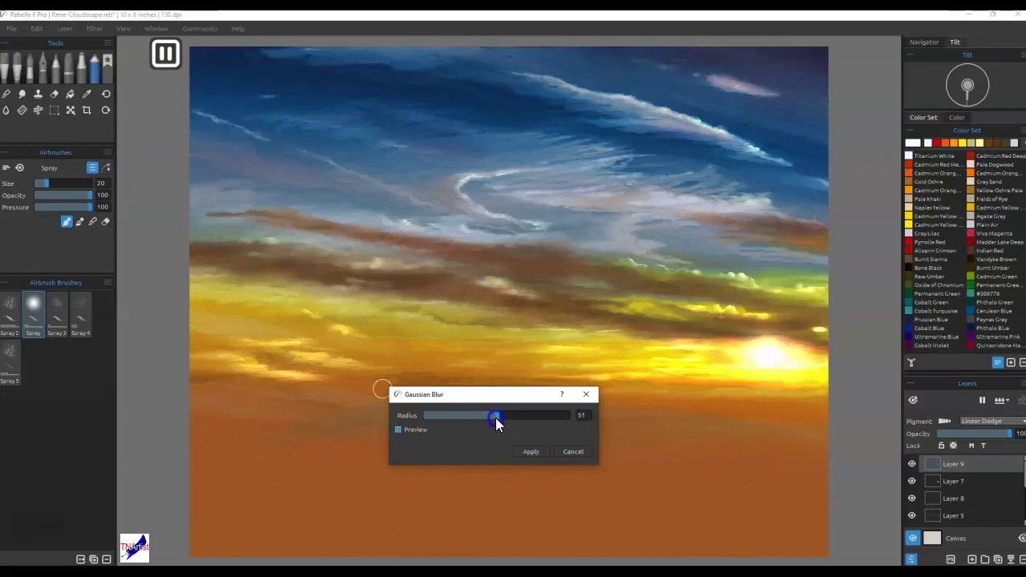
left_click(522, 452)
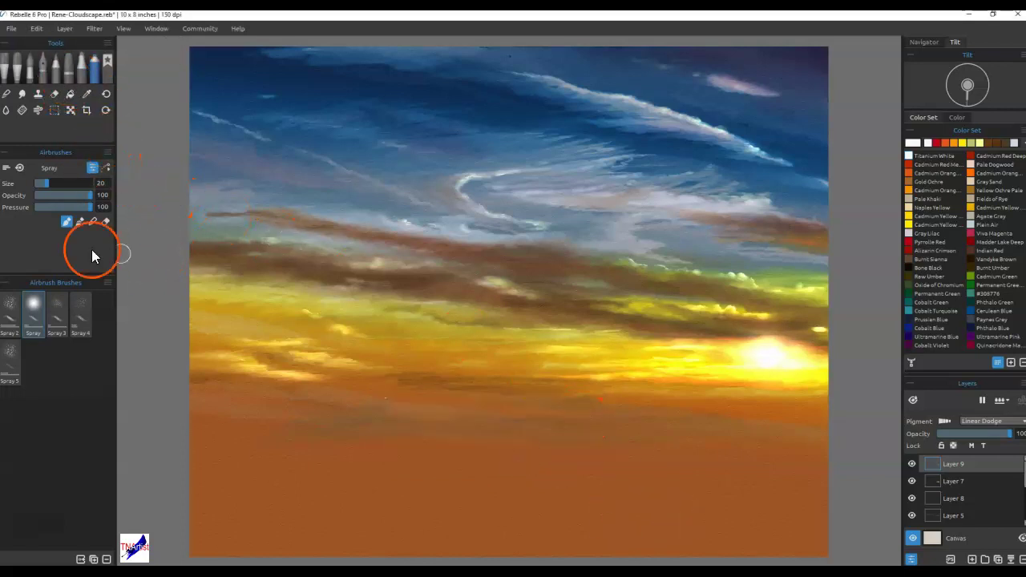
- Pull light rays outward from the sun with the Spray airbrush in blend mode at size 12
left_click(93, 224)
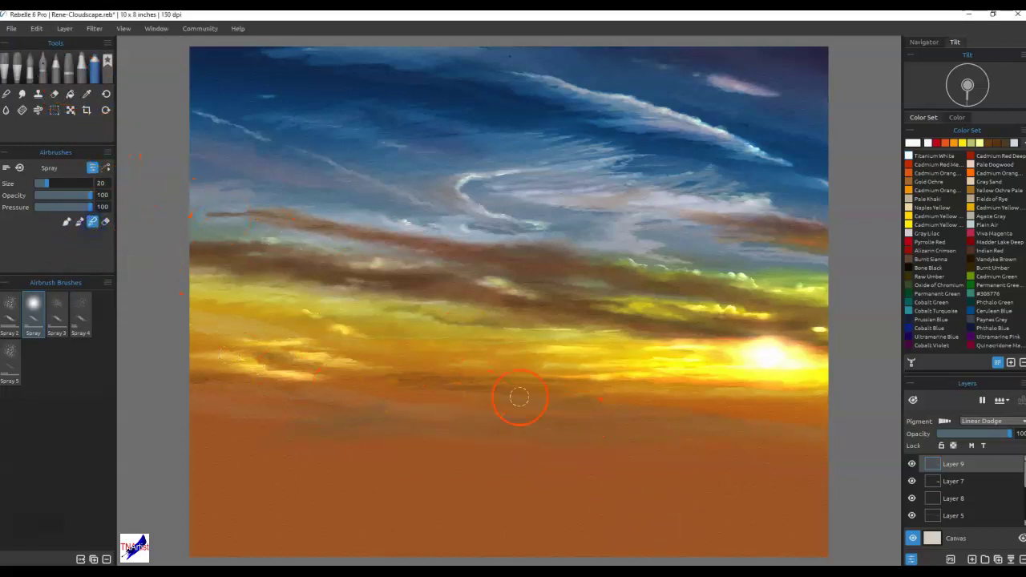
mouse_move(745, 370)
left_mouse_down()
mouse_move(769, 370)
mouse_move(761, 363)
mouse_move(724, 410)
left_mouse_up()
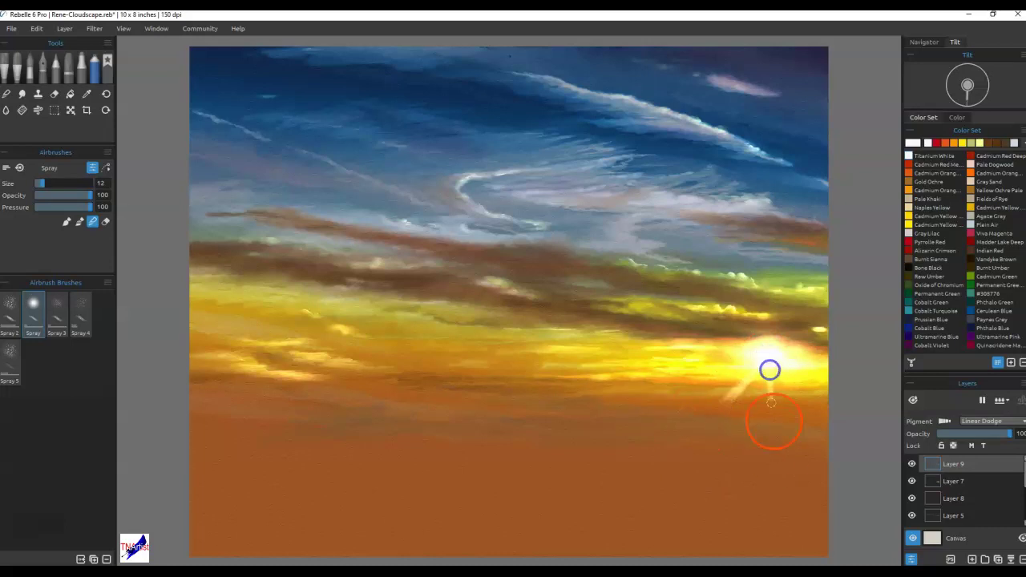
left_click(776, 360)
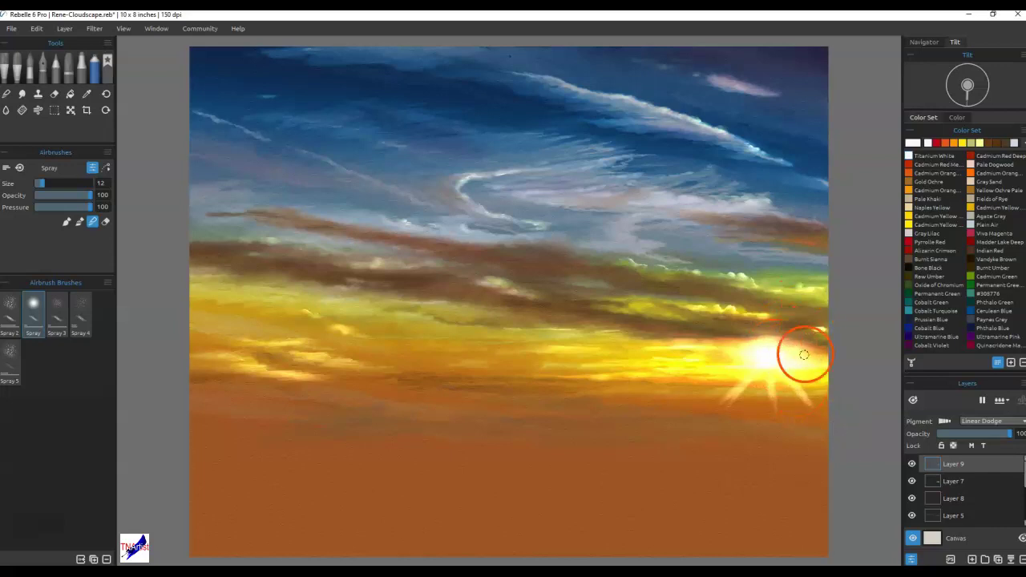
mouse_move(762, 360)
left_mouse_down()
mouse_move(829, 303)
mouse_move(766, 358)
left_mouse_up()
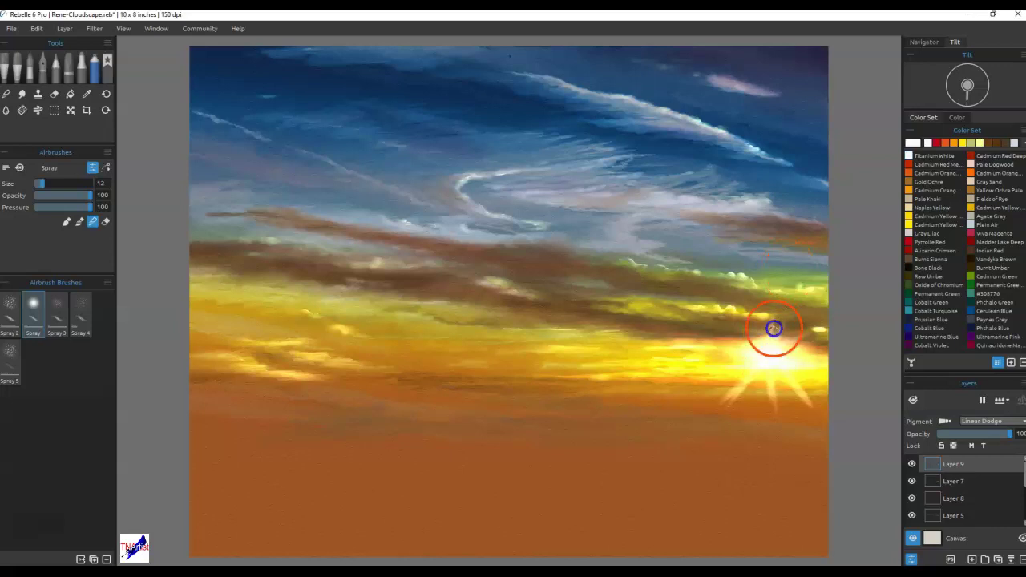
mouse_move(706, 312)
left_mouse_down()
mouse_move(764, 359)
mouse_move(833, 331)
left_mouse_up()
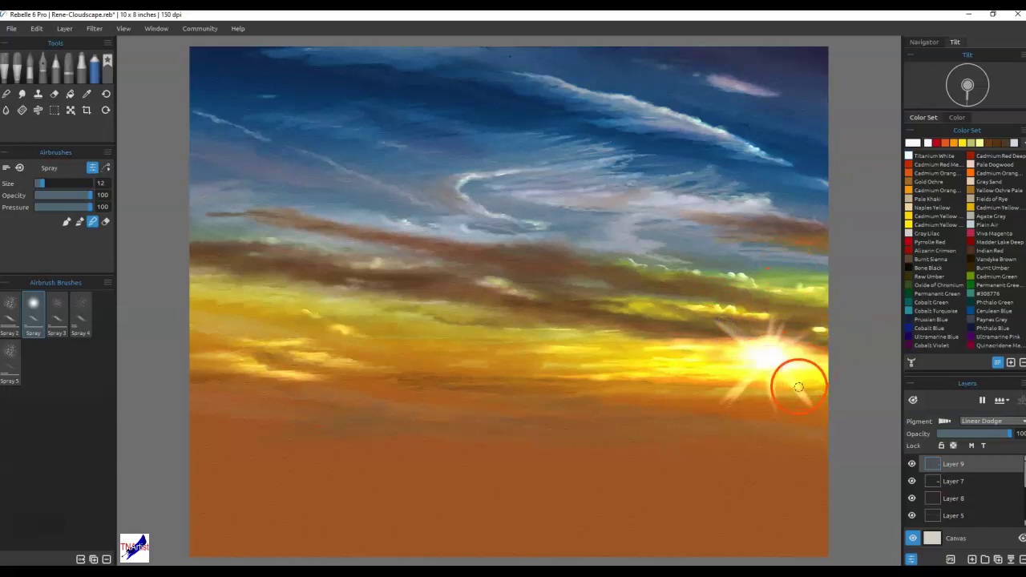
- Soften the sun's rays into the surrounding sky with the Soft 2 blend brush at size 30
left_click(7, 94)
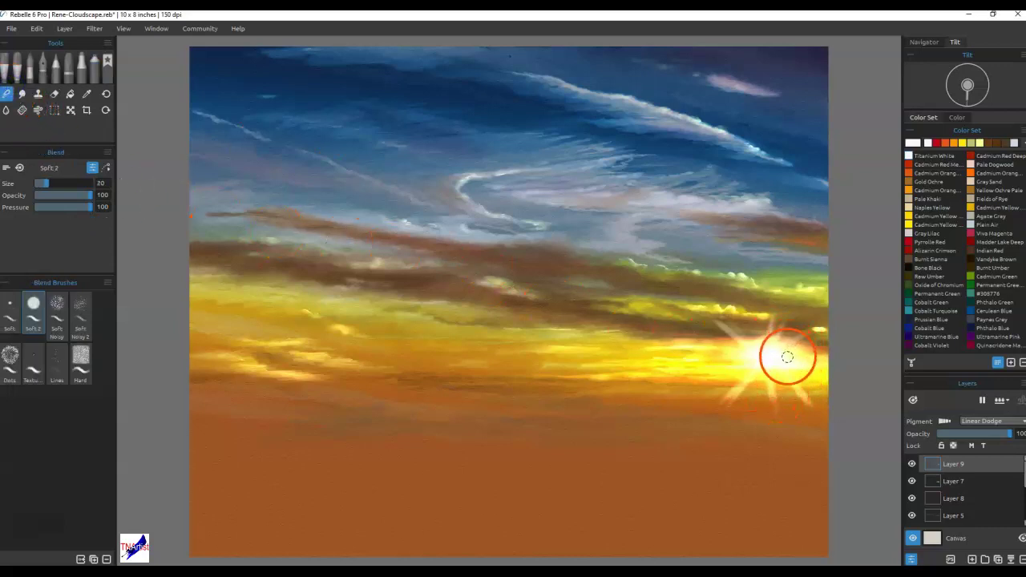
mouse_move(811, 333)
left_mouse_down()
mouse_move(762, 363)
mouse_move(774, 447)
left_mouse_up()
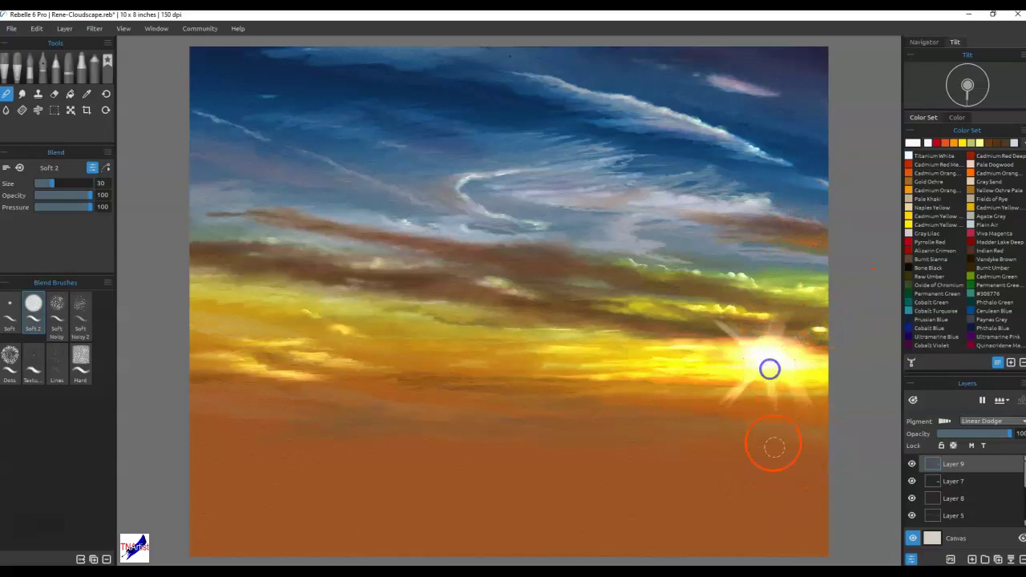
left_click_drag(755, 374, 756, 370)
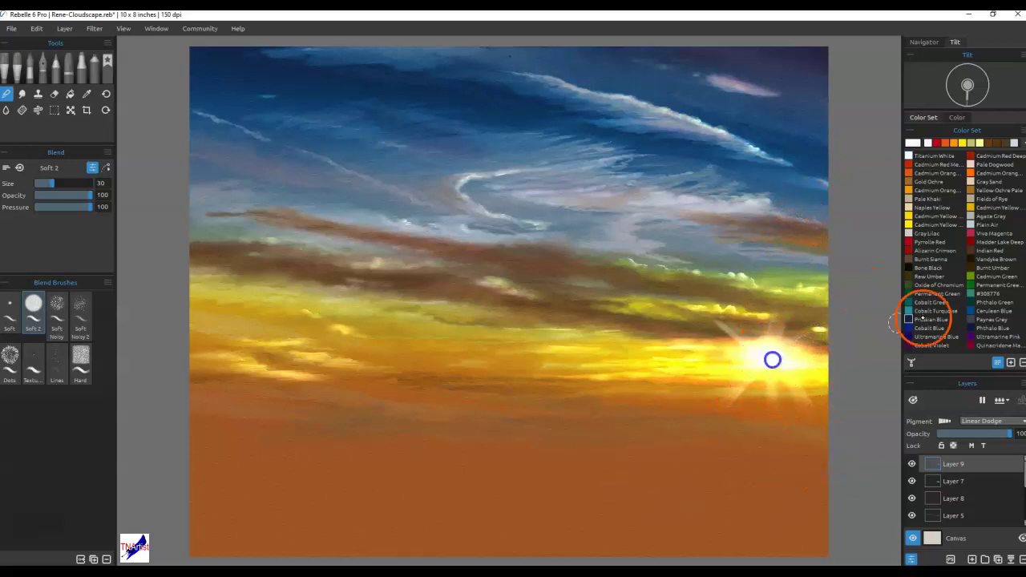
left_click(760, 356)
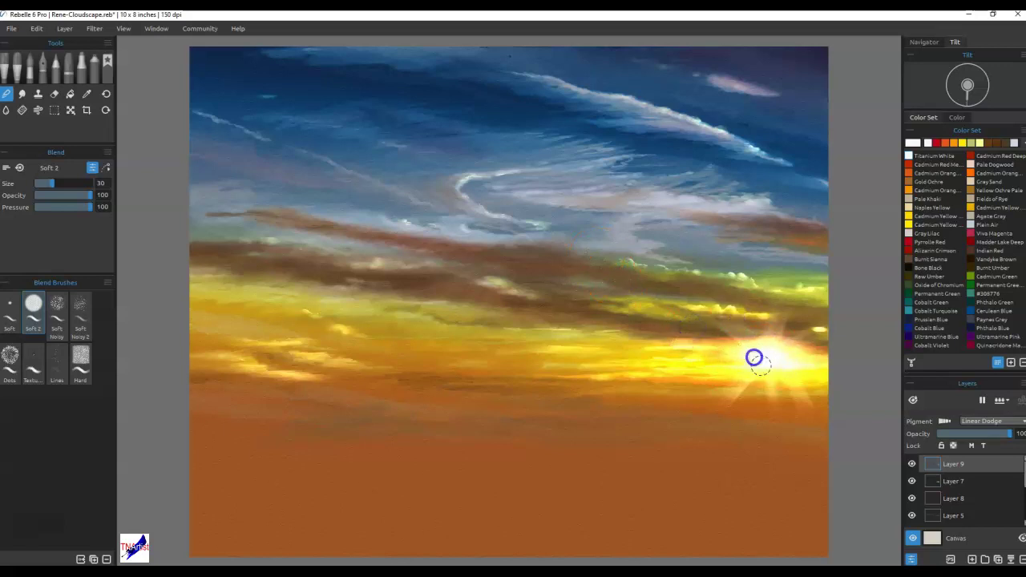
mouse_move(769, 359)
left_mouse_down()
mouse_move(736, 359)
mouse_move(733, 389)
mouse_move(521, 360)
mouse_move(459, 329)
left_mouse_up()
mouse_move(769, 361)
left_mouse_down()
mouse_move(620, 342)
mouse_move(470, 359)
mouse_move(714, 405)
left_mouse_up()
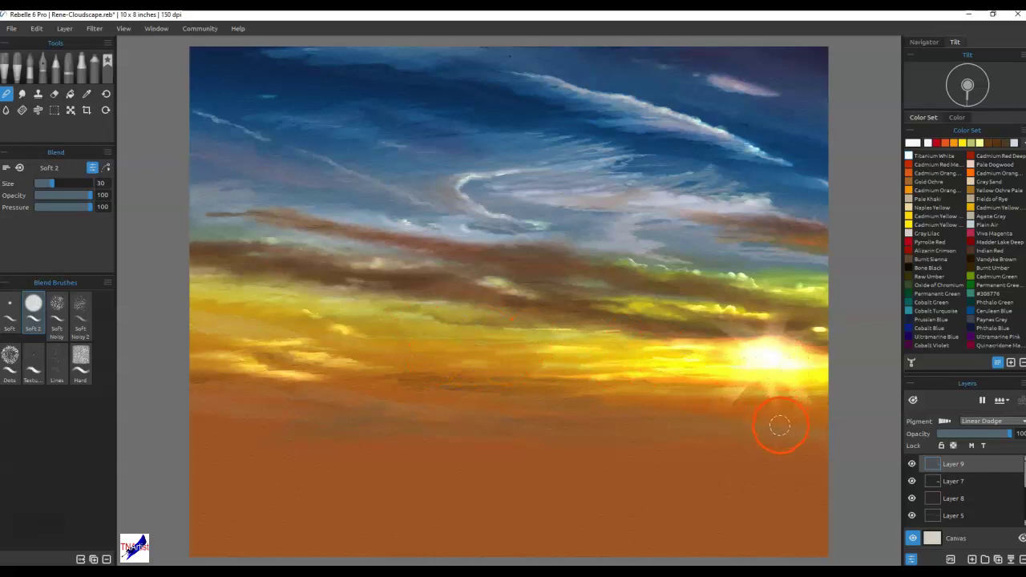
- Spray white and orange over the sun's core on Layer 9 at size 12
key("a")
key("p")
left_click_drag(759, 423, 774, 360)
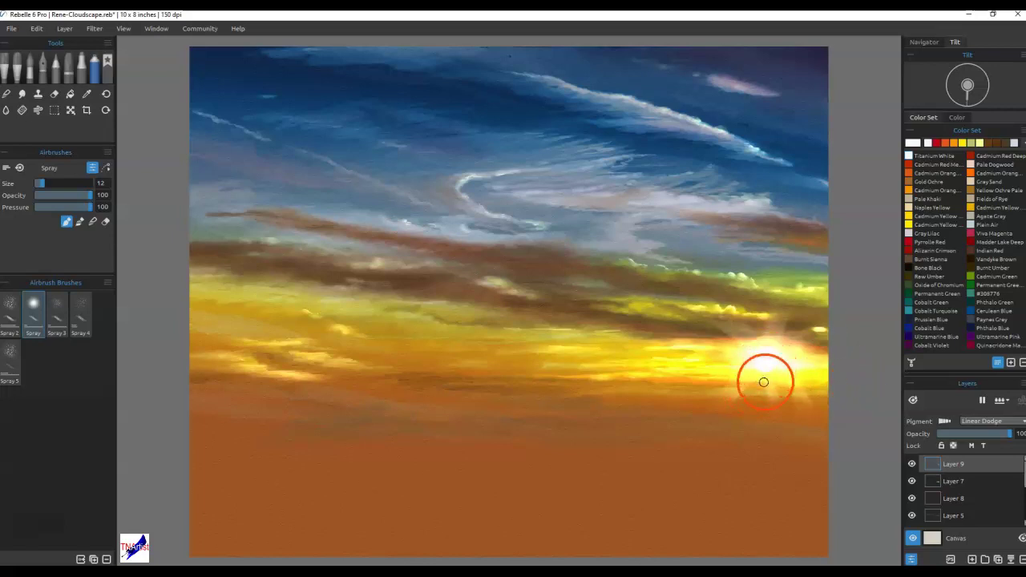
left_click(953, 144)
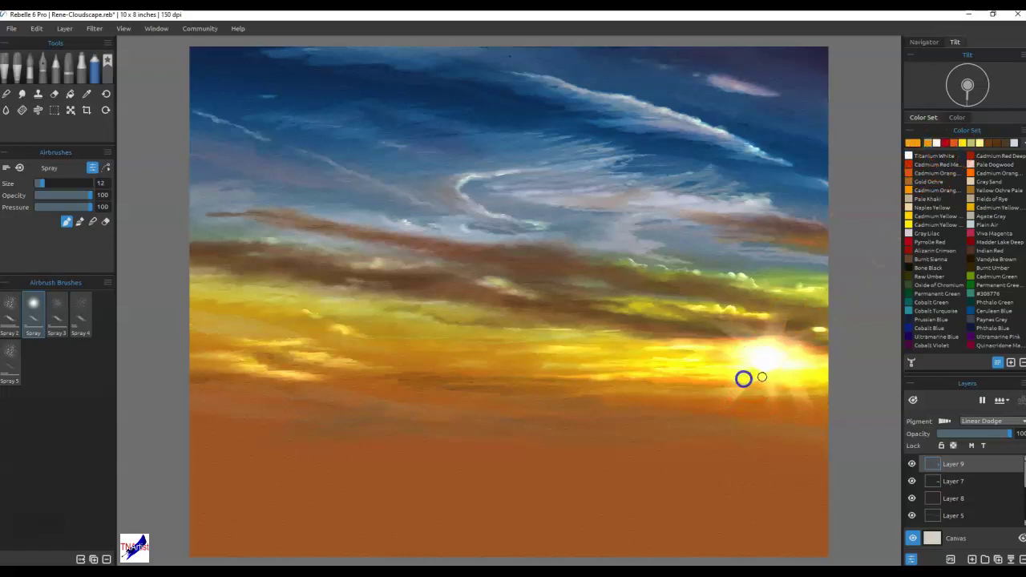
left_click_drag(759, 381, 767, 372)
left_click(775, 399, "ctrl")
- Try spraying orange dabs around the sun on Layer 7 with the size 12 airbrush
left_click(942, 453)
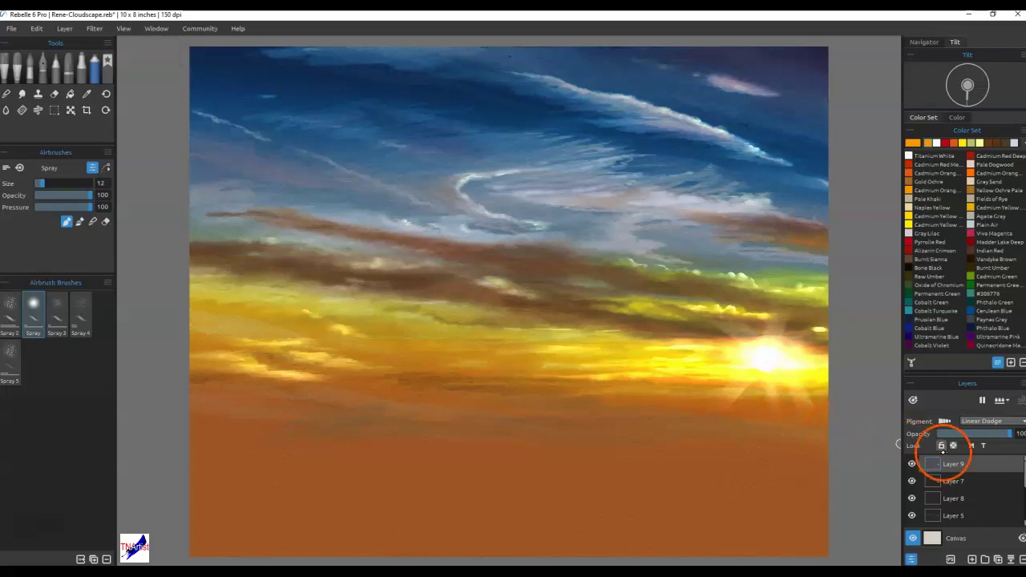
left_click(946, 479)
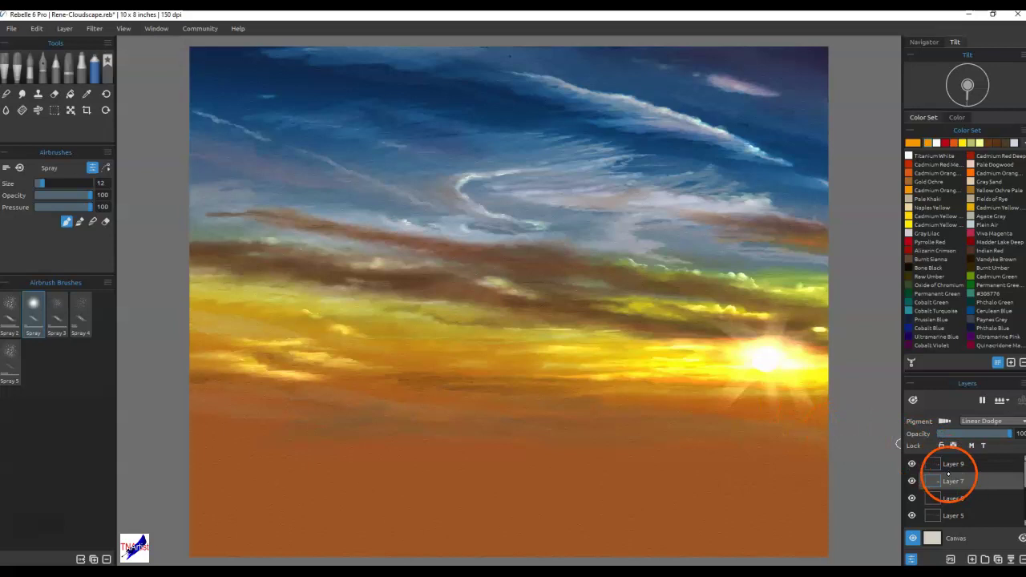
left_click(758, 368)
left_click(771, 344)
left_click(773, 341)
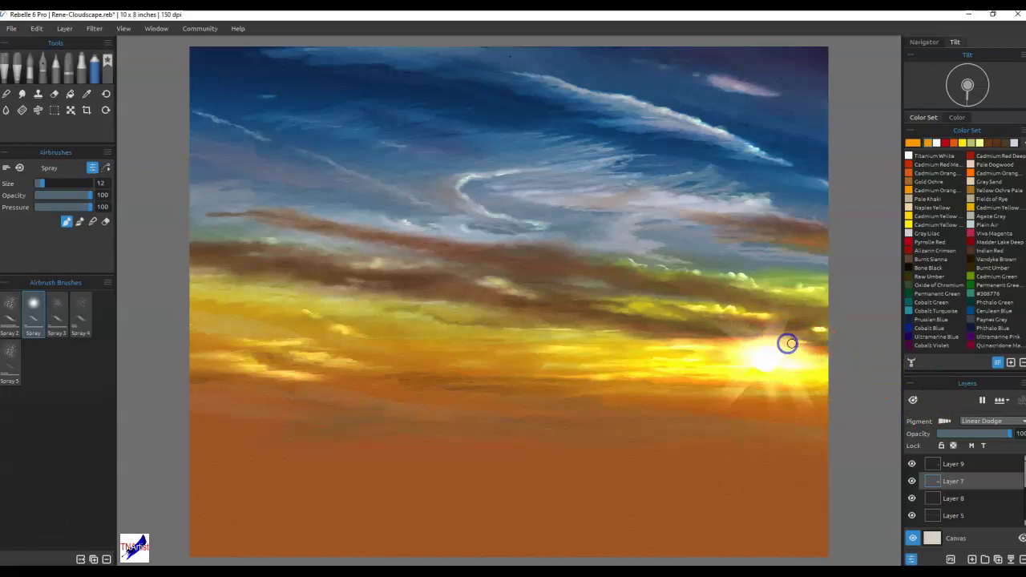
left_click(766, 336)
left_click(721, 339)
left_click(738, 359)
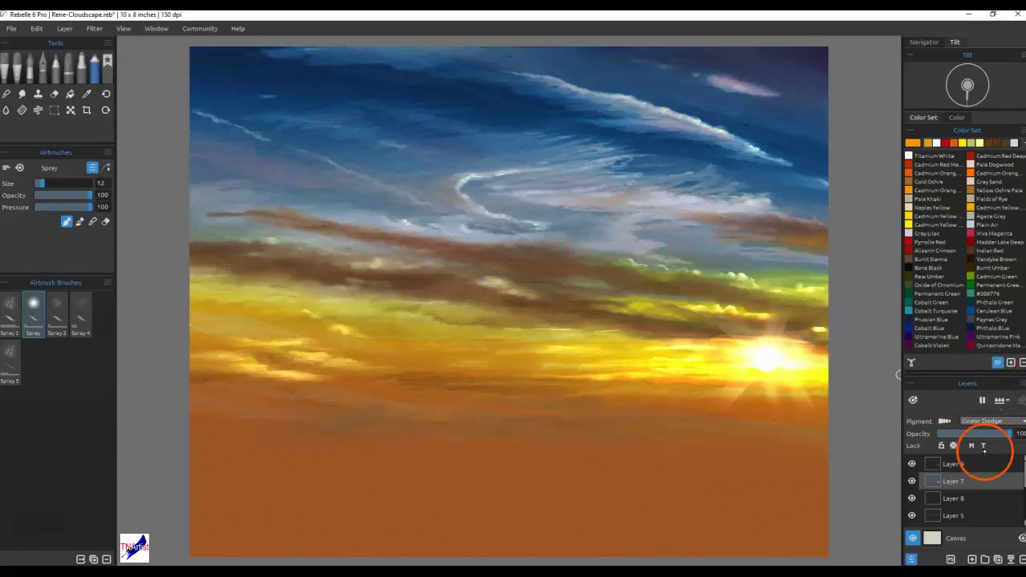
- Spray orange below the sun and along the upper edge of the central brown cloud on Layer 8
left_click(953, 498)
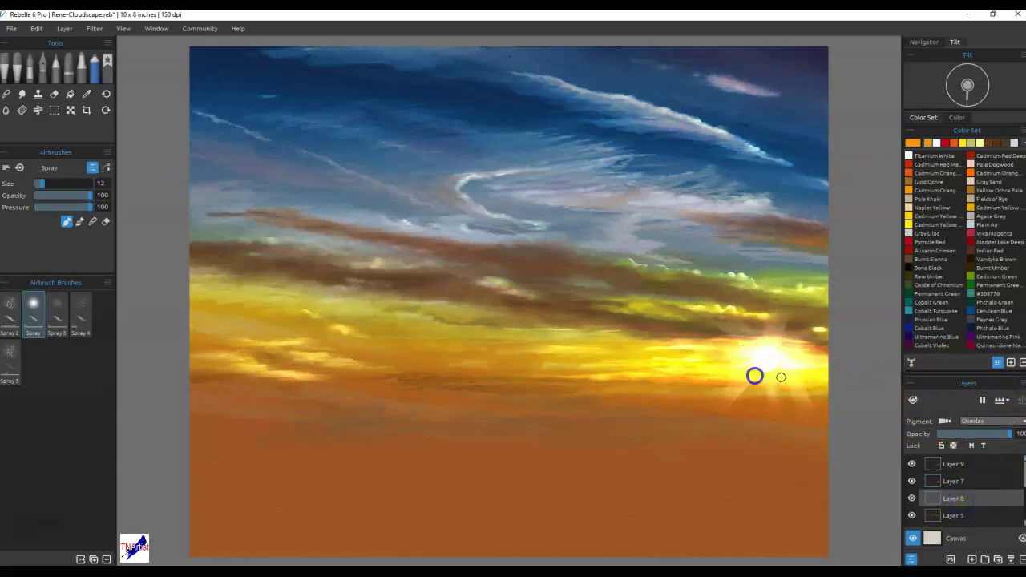
mouse_move(762, 377)
left_mouse_down()
mouse_move(780, 419)
mouse_move(692, 444)
mouse_move(734, 455)
mouse_move(789, 364)
mouse_move(662, 417)
mouse_move(735, 445)
mouse_move(719, 445)
mouse_move(698, 483)
mouse_move(726, 425)
mouse_move(737, 439)
mouse_move(710, 471)
left_mouse_up()
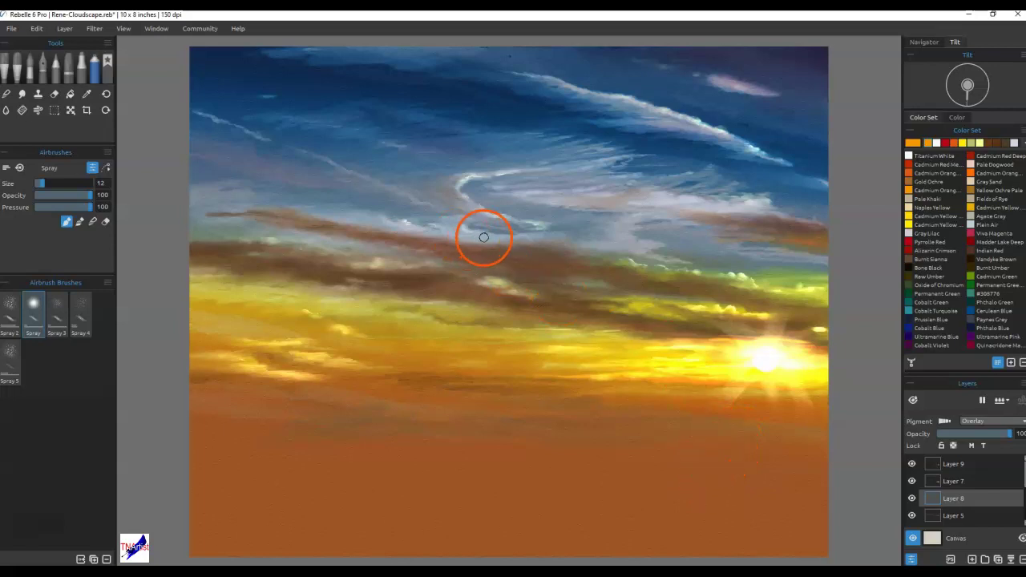
mouse_move(491, 242)
left_mouse_down()
mouse_move(460, 245)
mouse_move(501, 242)
mouse_move(373, 232)
left_mouse_up()
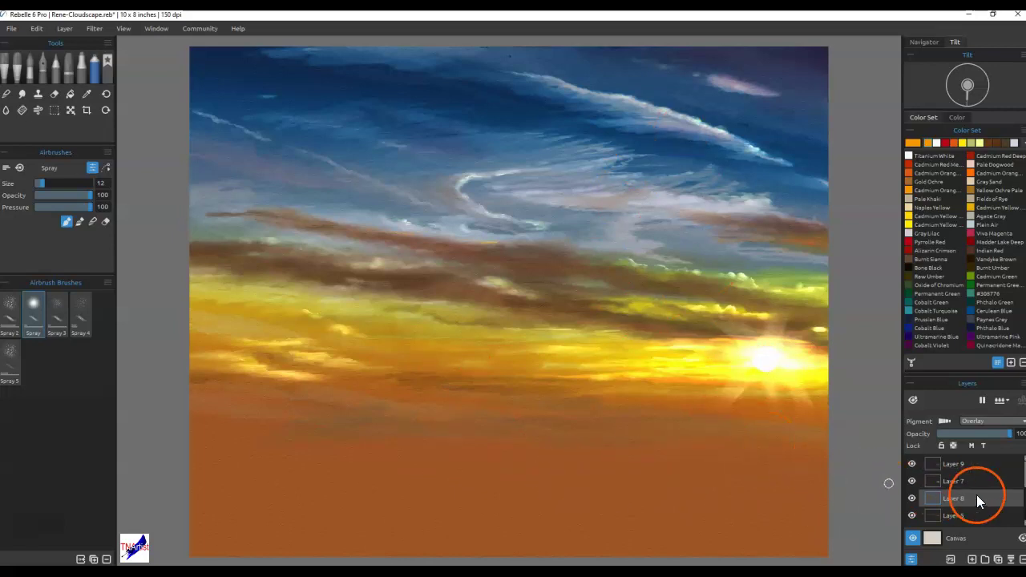
- Add a new layer above Layer 9 and choose the opaque oil tree brush from the Trees, Foliage, & Grass favorites
left_click(961, 470)
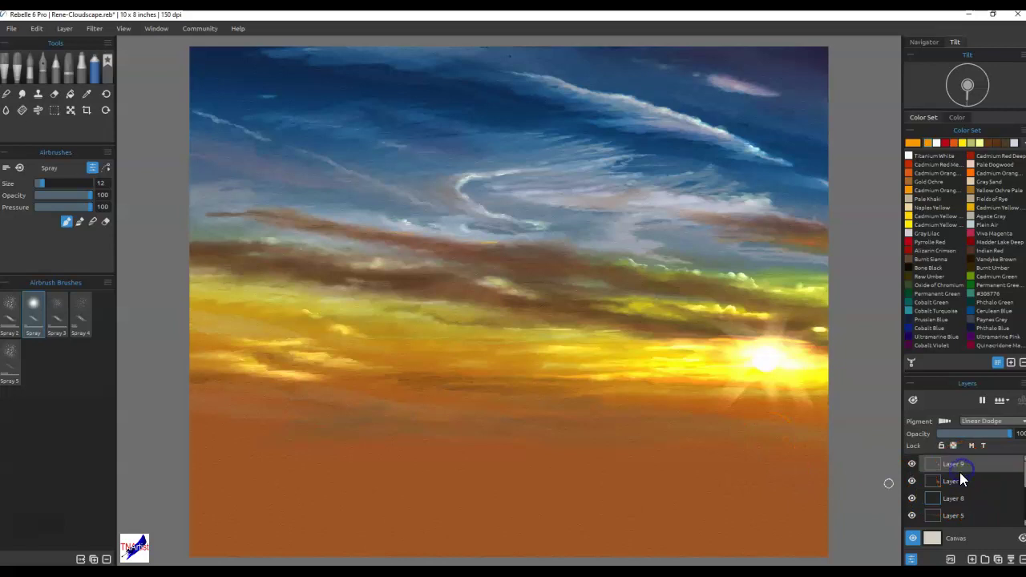
left_click(973, 559)
left_click(107, 72)
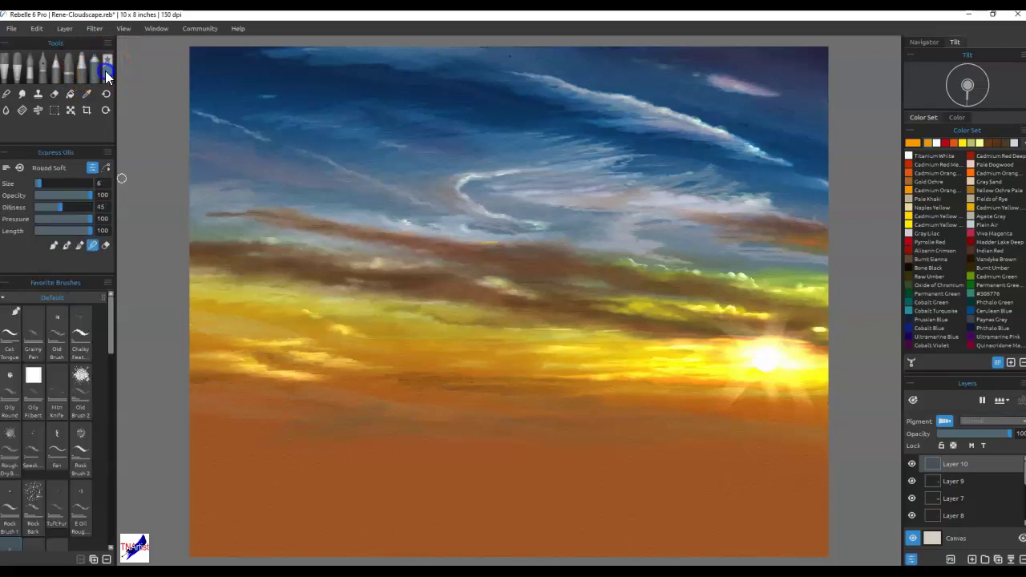
scroll(80, 345, "down", 3)
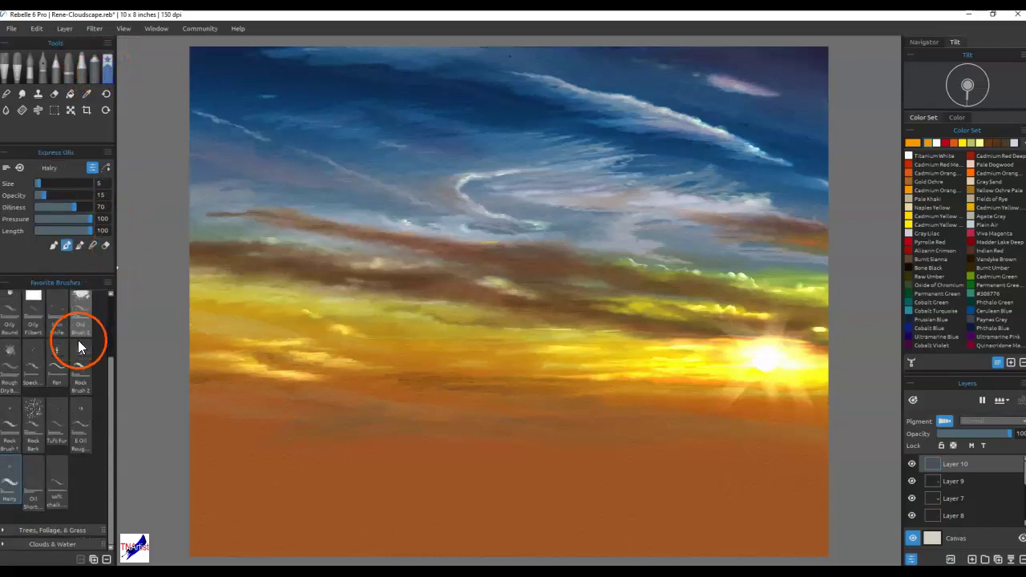
scroll(36, 424, "up", 1)
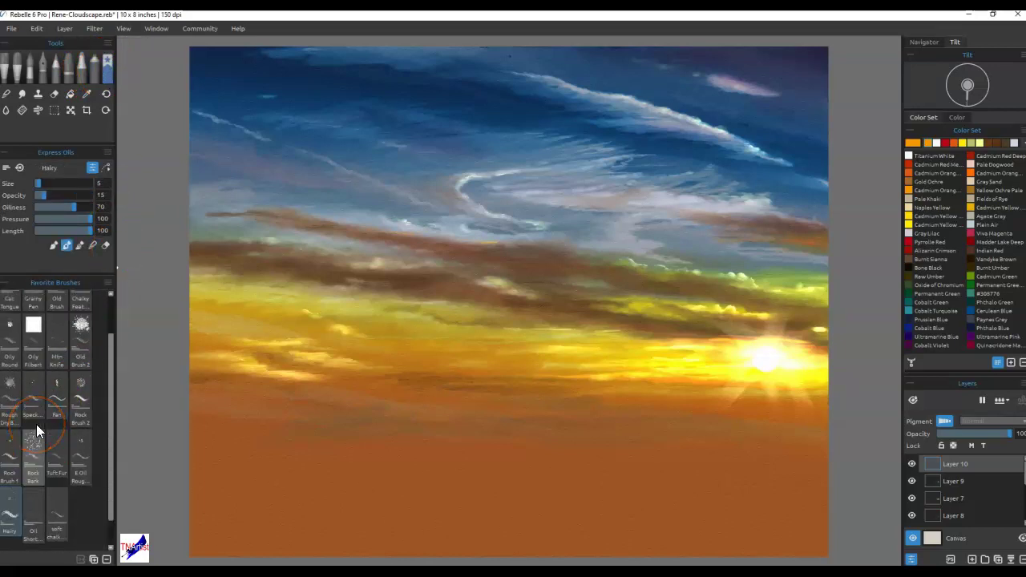
scroll(36, 424, "down", 1)
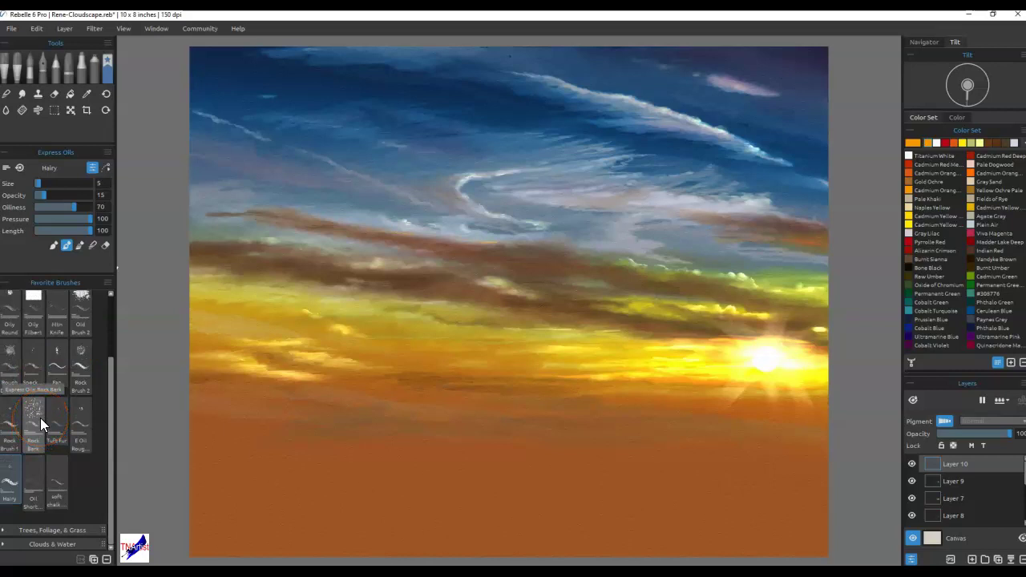
scroll(44, 362, "up", 1)
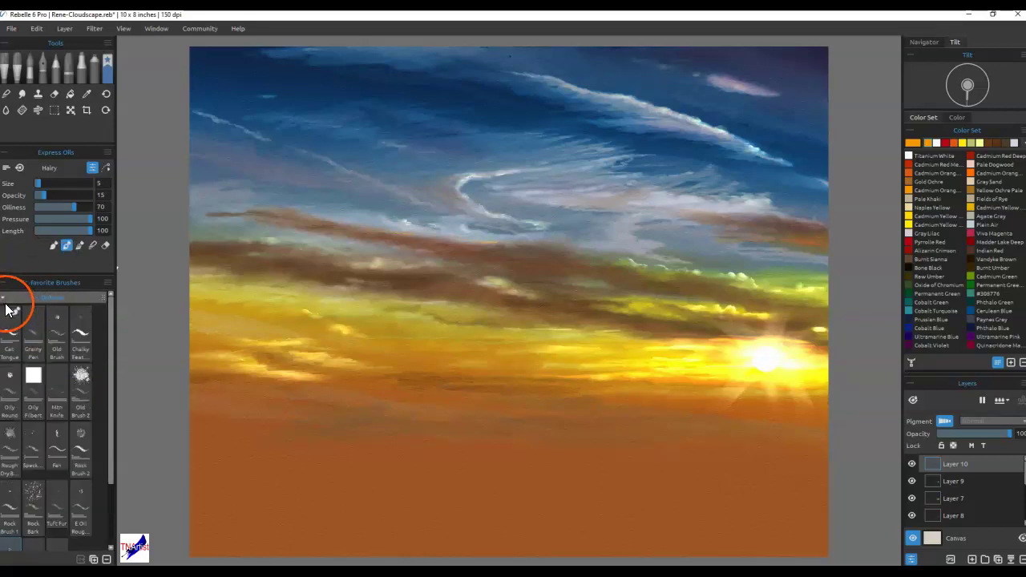
left_click(7, 297)
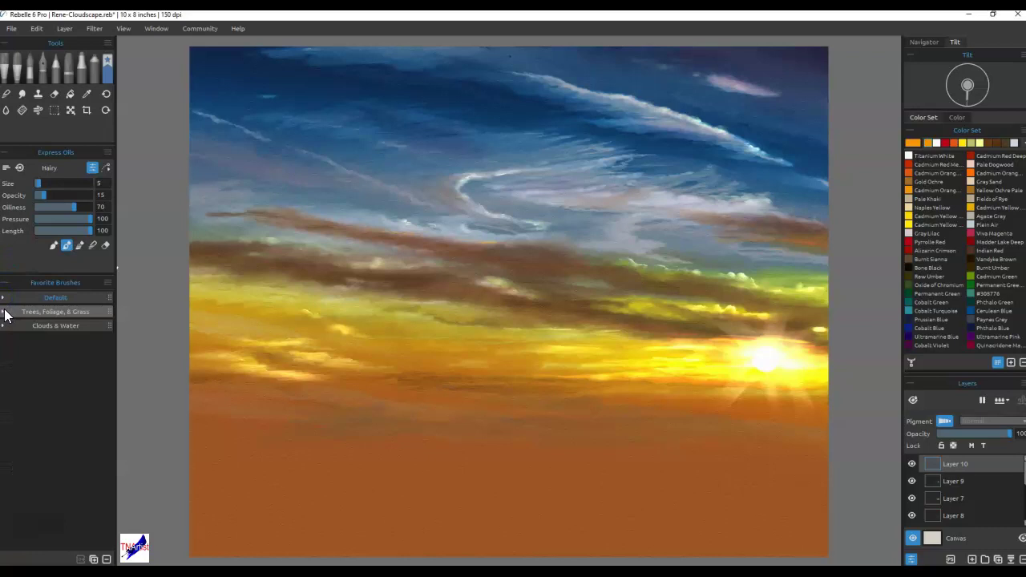
left_click(8, 313)
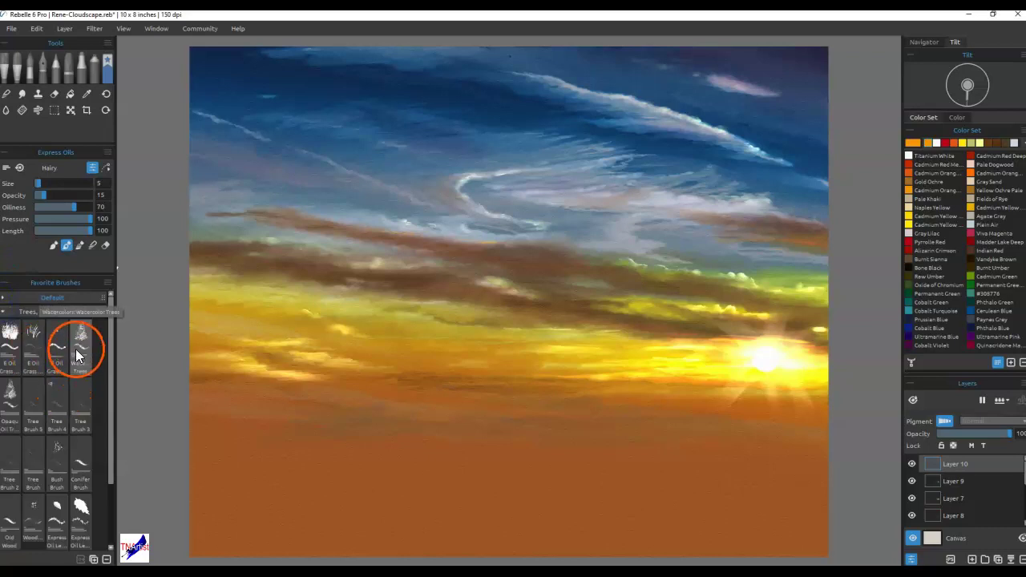
left_click(10, 399)
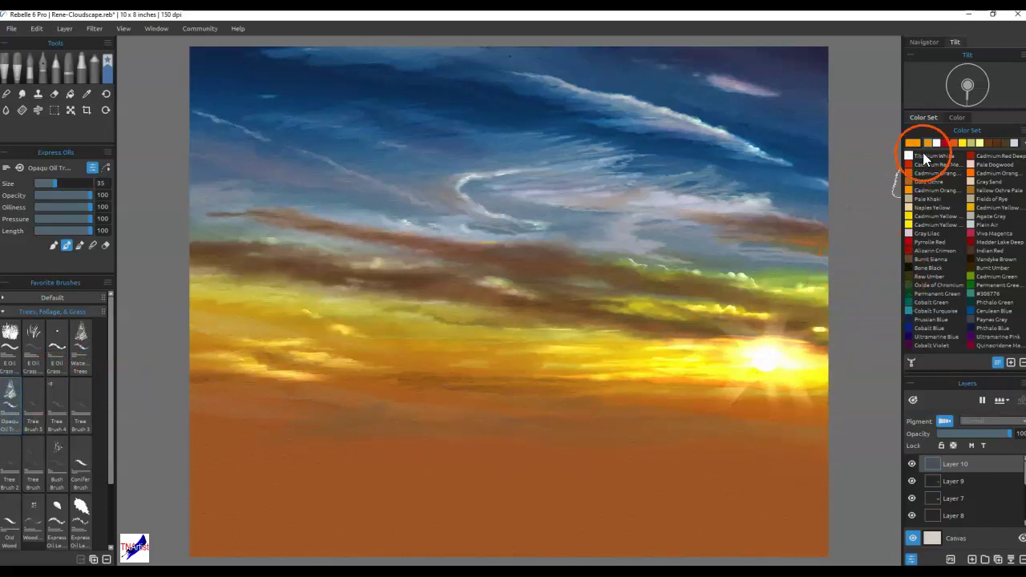
- Set the paint color to a near-black with red 8, green 5 and blue 0
double_click(916, 149)
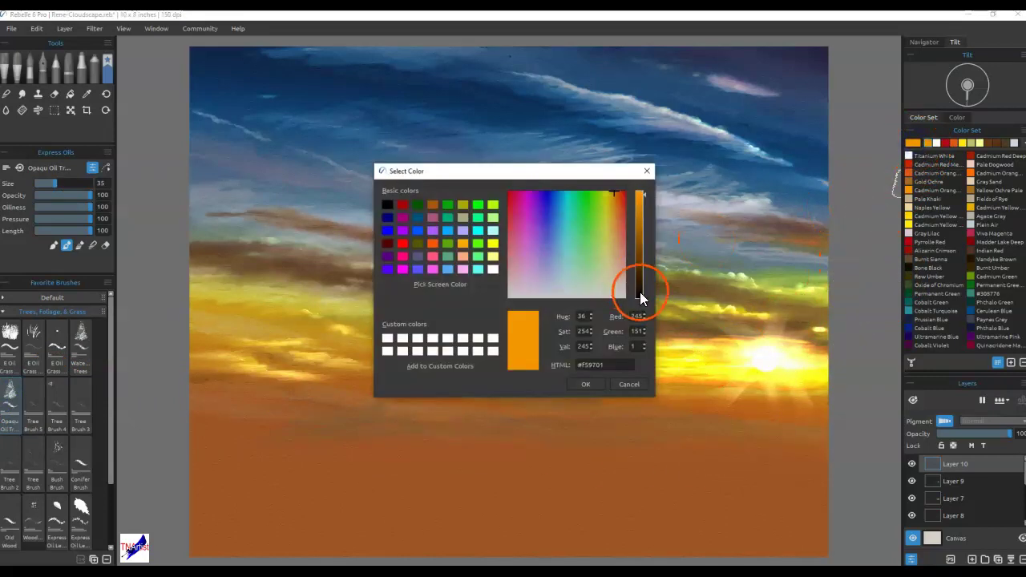
left_click(641, 297)
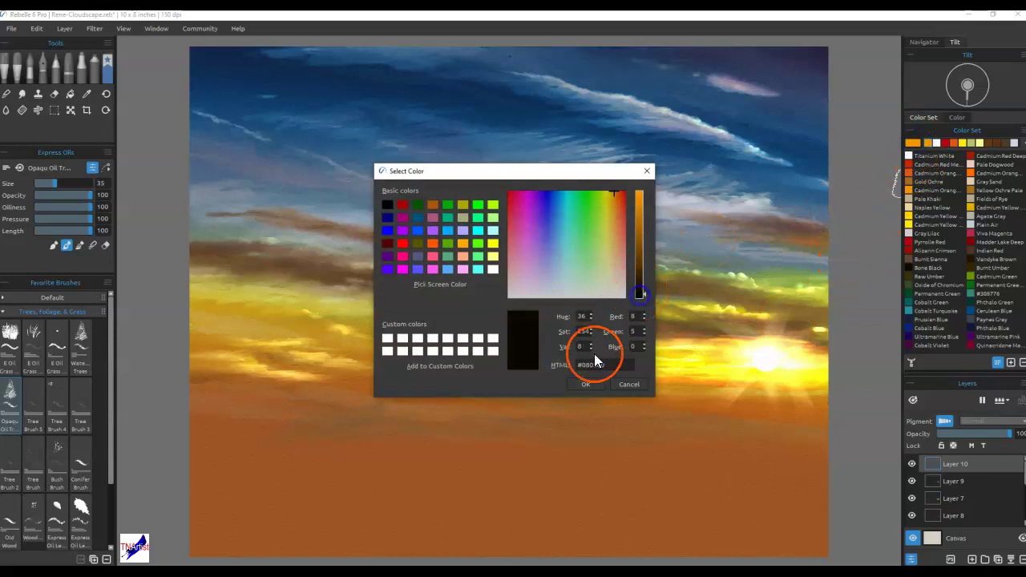
left_click(591, 381)
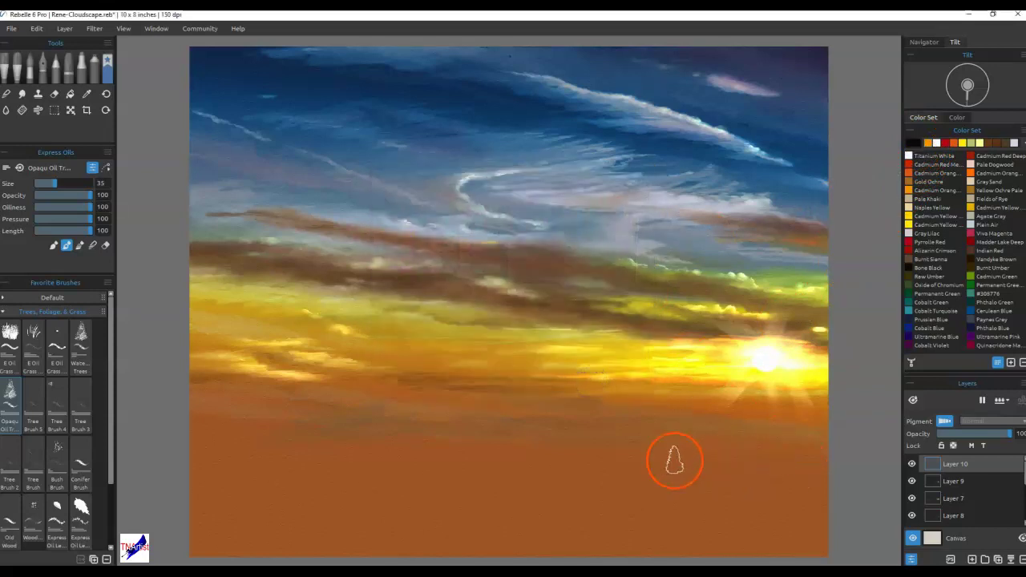
- Paint a dark tree-line silhouette across the canvas at size 70 and fill the ground below it
key("bracketright")
key("bracketright")
key("bracketright")
key("bracketright")
key("bracketright")
key("bracketright")
key("bracketright")
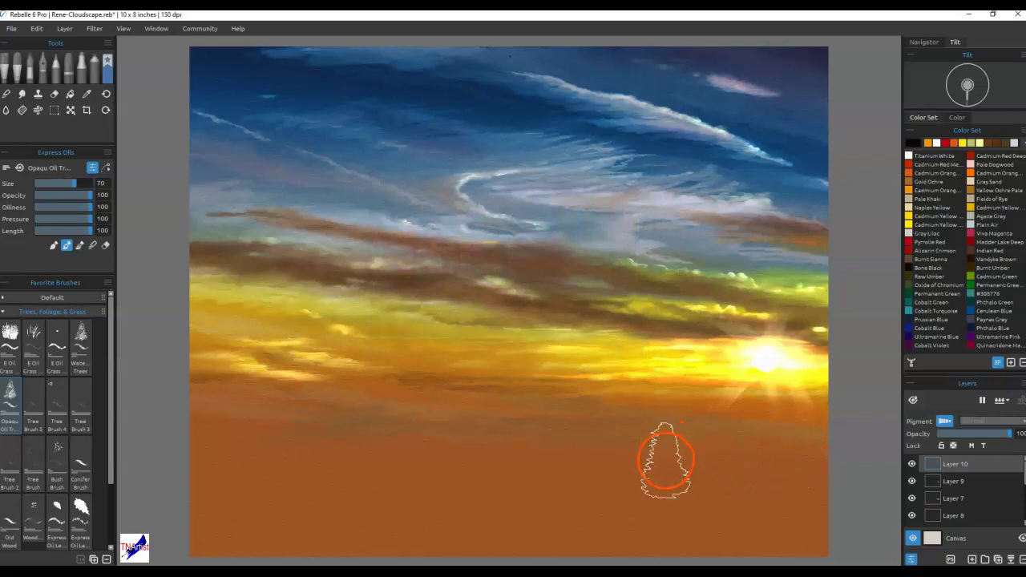
mouse_move(652, 442)
left_mouse_down()
mouse_move(659, 446)
mouse_move(606, 435)
mouse_move(618, 470)
mouse_move(562, 449)
mouse_move(524, 458)
mouse_move(700, 433)
mouse_move(739, 411)
mouse_move(728, 446)
mouse_move(790, 457)
mouse_move(629, 491)
mouse_move(485, 419)
mouse_move(520, 457)
mouse_move(420, 447)
mouse_move(350, 416)
mouse_move(286, 408)
mouse_move(291, 419)
mouse_move(251, 424)
mouse_move(189, 471)
mouse_move(247, 393)
mouse_move(277, 440)
left_mouse_up()
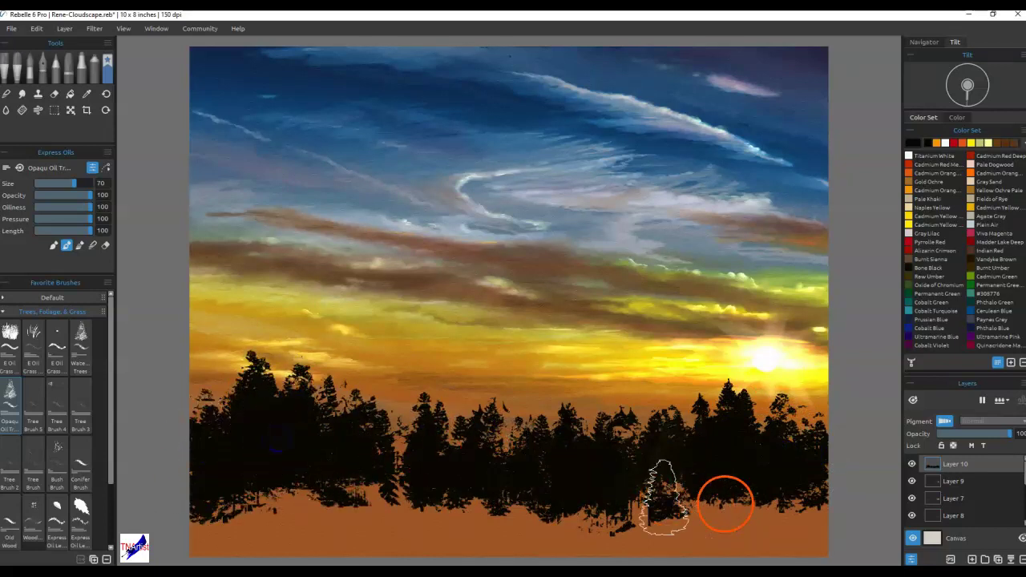
mouse_move(400, 476)
left_mouse_down()
mouse_move(640, 507)
mouse_move(795, 497)
mouse_move(806, 486)
mouse_move(825, 508)
mouse_move(759, 522)
mouse_move(573, 508)
mouse_move(819, 522)
mouse_move(718, 536)
mouse_move(683, 534)
mouse_move(795, 532)
mouse_move(580, 515)
mouse_move(448, 518)
mouse_move(544, 505)
mouse_move(561, 510)
mouse_move(418, 508)
mouse_move(370, 523)
mouse_move(693, 540)
mouse_move(279, 511)
mouse_move(189, 521)
left_mouse_up()
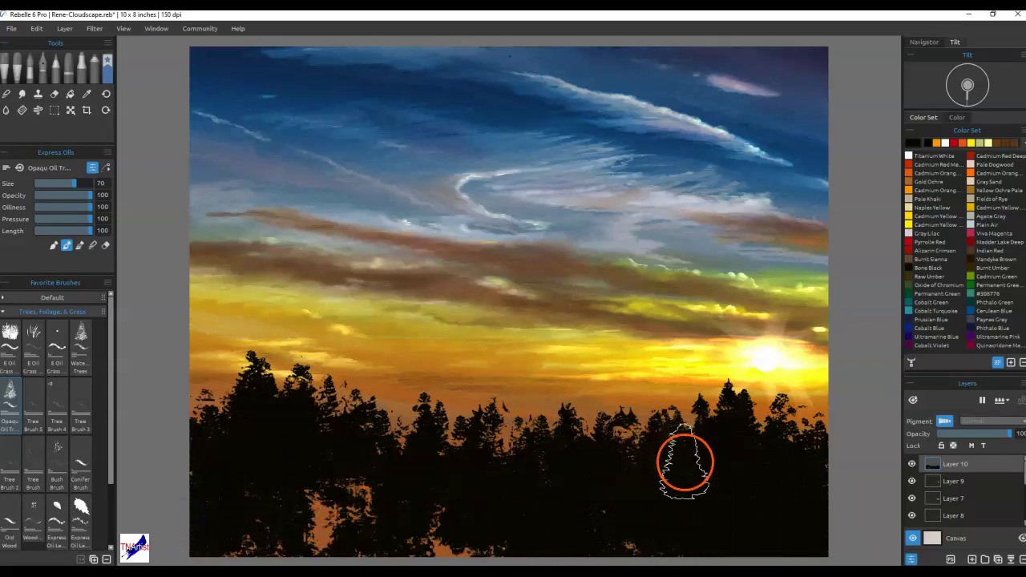
- Soften the trees beneath the sun with the tree brush in Blend mode and reduce the brush size to 45
key("n")
mouse_move(751, 439)
left_mouse_down()
mouse_move(744, 408)
mouse_move(734, 429)
mouse_move(725, 404)
mouse_move(745, 443)
mouse_move(754, 415)
mouse_move(768, 418)
mouse_move(779, 455)
mouse_move(793, 435)
mouse_move(811, 455)
mouse_move(808, 425)
left_mouse_up()
key("bracketleft")
key("bracketleft")
key("bracketleft")
key("bracketleft")
key("bracketleft")
- Blend the treetops just left of the sun into softer, taller conifer shapes on Layer 10
left_click(673, 426)
left_click_drag(673, 425, 674, 445)
mouse_move(648, 433)
left_mouse_down()
mouse_move(633, 409)
mouse_move(619, 454)
mouse_move(608, 452)
mouse_move(661, 449)
left_mouse_up()
left_click_drag(679, 391, 693, 457)
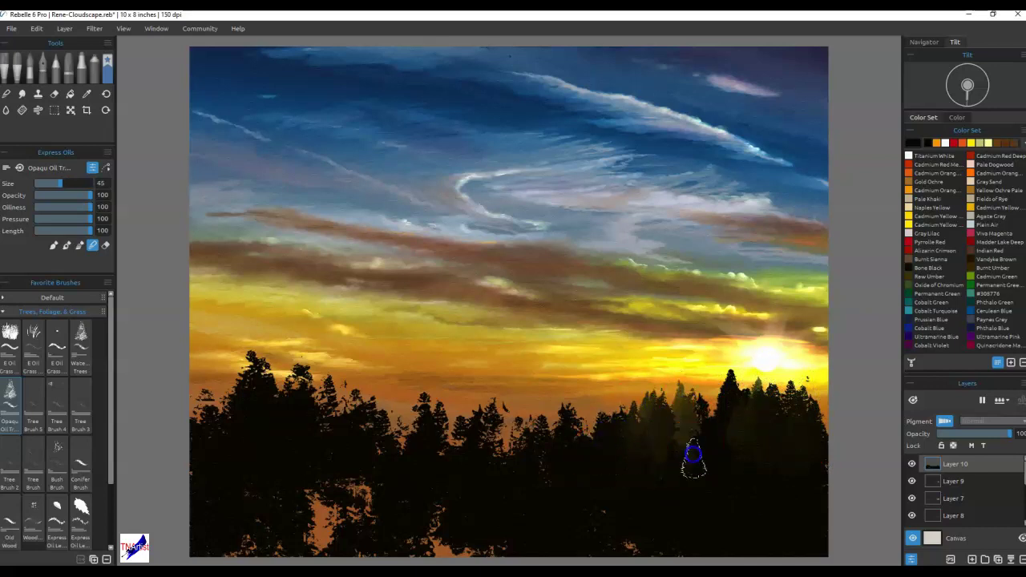
left_click_drag(713, 385, 715, 454)
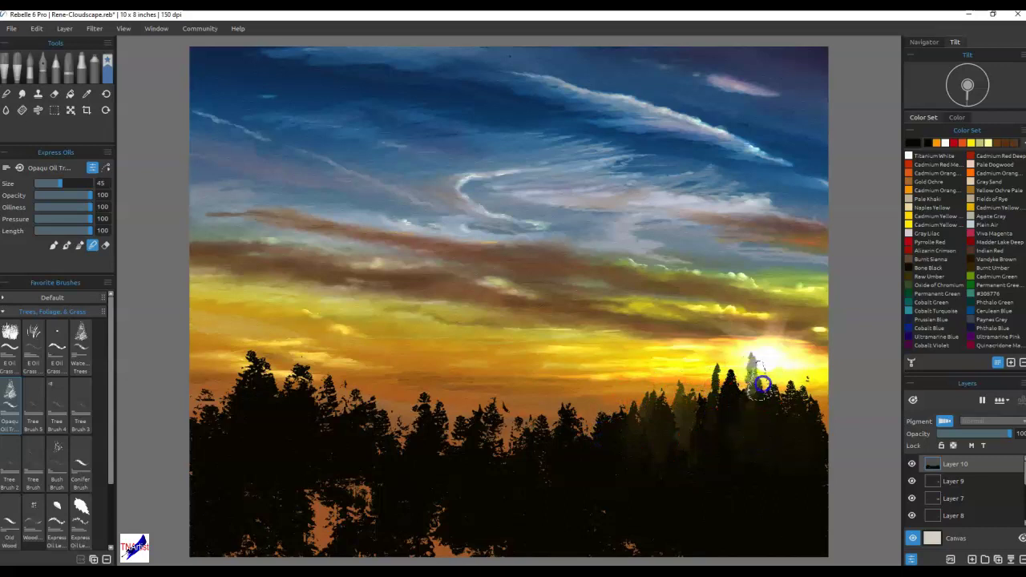
- Blend tall conifer tips up into the glow directly in front of and beside the sun
left_click_drag(753, 365, 745, 401)
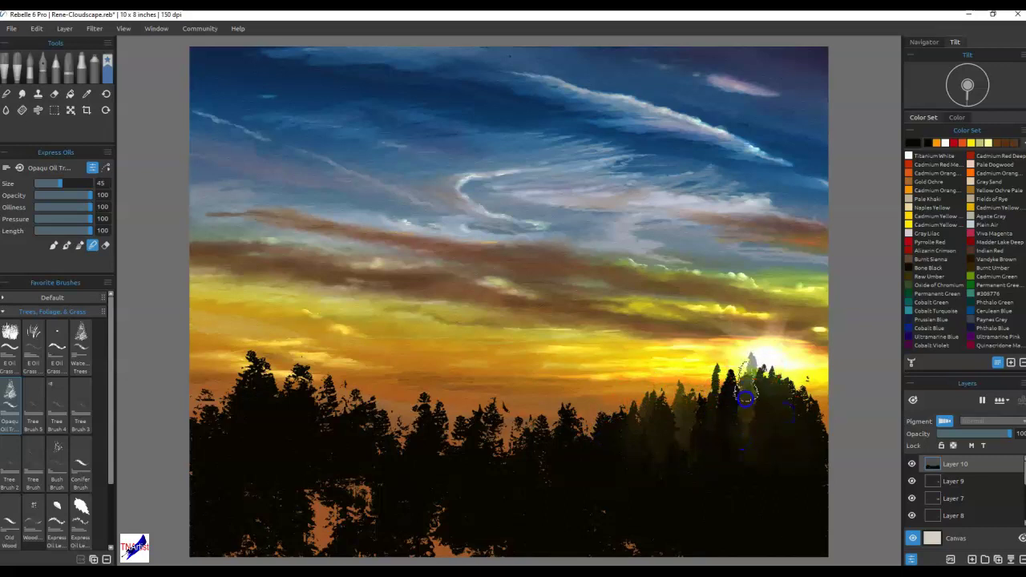
mouse_move(813, 365)
left_mouse_down()
mouse_move(797, 390)
mouse_move(803, 457)
mouse_move(788, 391)
mouse_move(783, 425)
left_mouse_up()
mouse_move(804, 383)
left_mouse_down()
mouse_move(839, 412)
mouse_move(762, 462)
left_mouse_up()
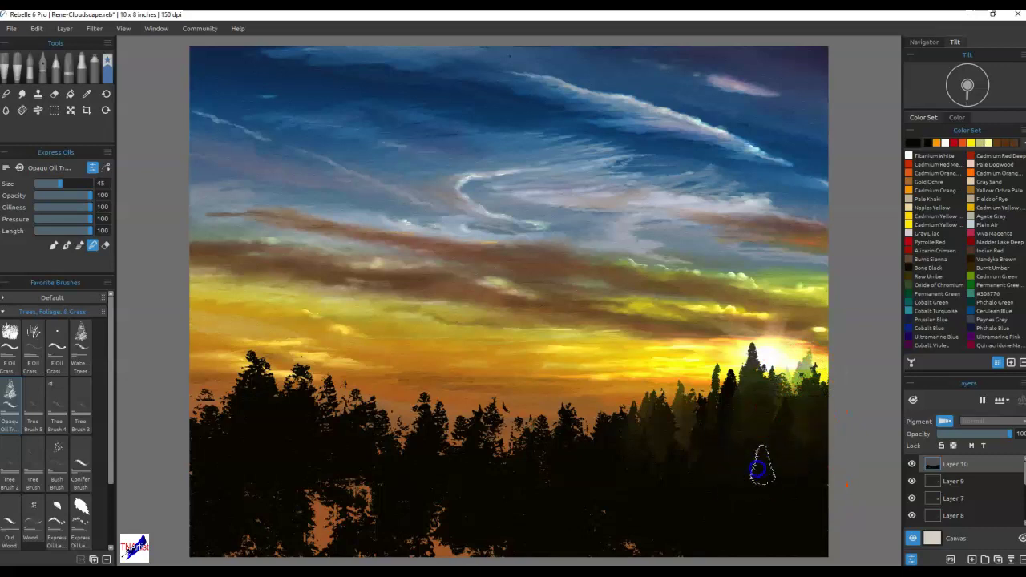
left_click_drag(780, 369, 783, 440)
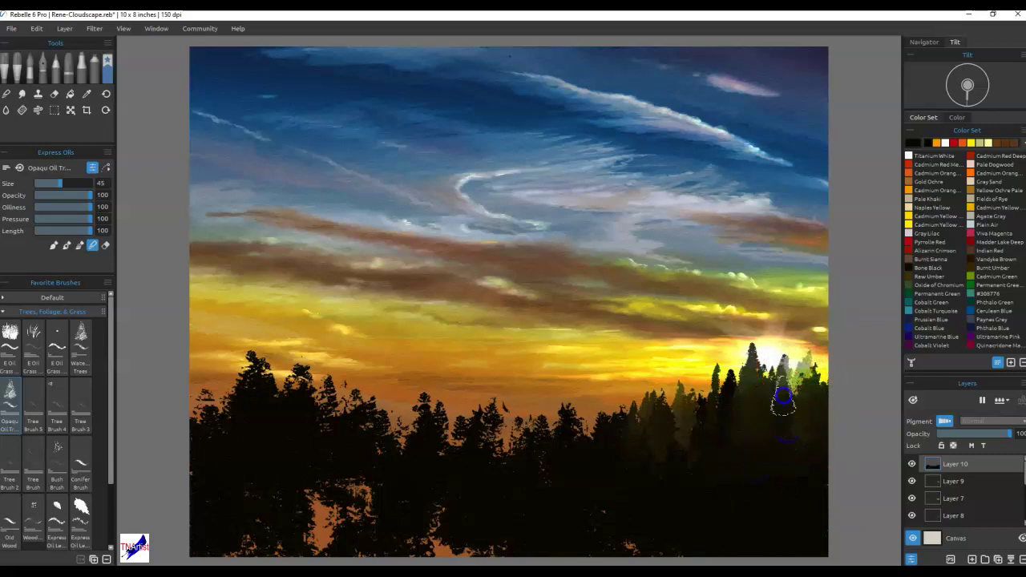
mouse_move(790, 380)
left_mouse_down()
mouse_move(797, 366)
mouse_move(819, 390)
left_mouse_up()
- Blend the treetops from the middle of the tree line across to the canvas's left edge
mouse_move(781, 361)
left_mouse_down()
mouse_move(768, 422)
mouse_move(737, 391)
mouse_move(722, 407)
mouse_move(731, 357)
mouse_move(737, 390)
mouse_move(725, 421)
mouse_move(692, 434)
mouse_move(712, 408)
mouse_move(667, 407)
mouse_move(658, 455)
mouse_move(721, 441)
mouse_move(671, 453)
mouse_move(797, 463)
mouse_move(802, 481)
mouse_move(673, 459)
mouse_move(751, 441)
mouse_move(822, 468)
mouse_move(606, 442)
mouse_move(616, 401)
mouse_move(617, 447)
mouse_move(637, 402)
mouse_move(635, 439)
mouse_move(607, 436)
mouse_move(619, 384)
mouse_move(612, 453)
mouse_move(582, 402)
mouse_move(580, 459)
mouse_move(599, 409)
mouse_move(582, 457)
mouse_move(593, 411)
mouse_move(589, 443)
mouse_move(573, 424)
mouse_move(590, 442)
mouse_move(600, 415)
mouse_move(568, 464)
mouse_move(557, 402)
mouse_move(542, 460)
mouse_move(526, 396)
left_mouse_up()
left_click_drag(511, 437, 528, 433)
mouse_move(571, 400)
left_mouse_down()
mouse_move(596, 456)
mouse_move(660, 488)
mouse_move(711, 492)
left_mouse_up()
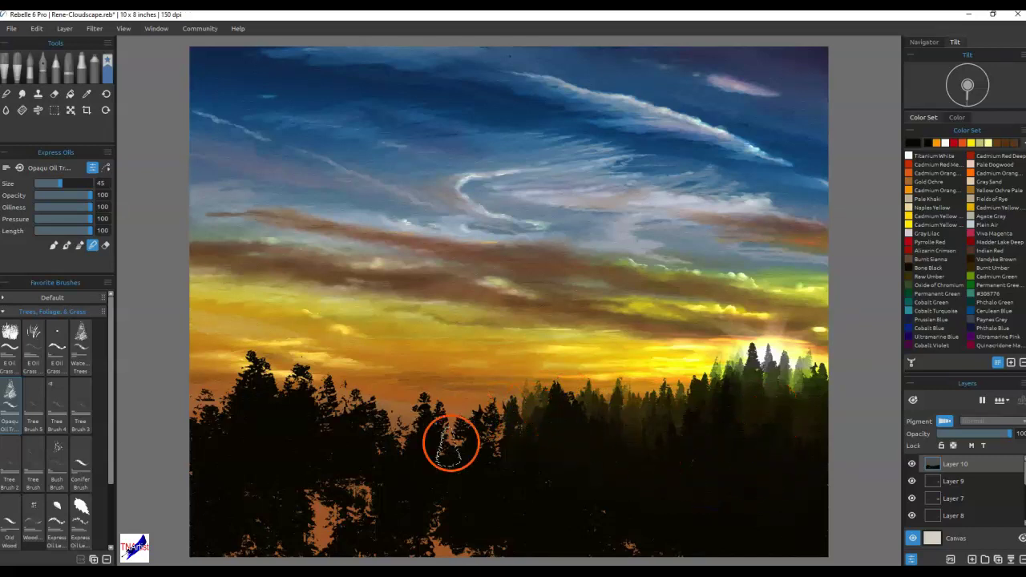
left_click_drag(476, 451, 494, 402)
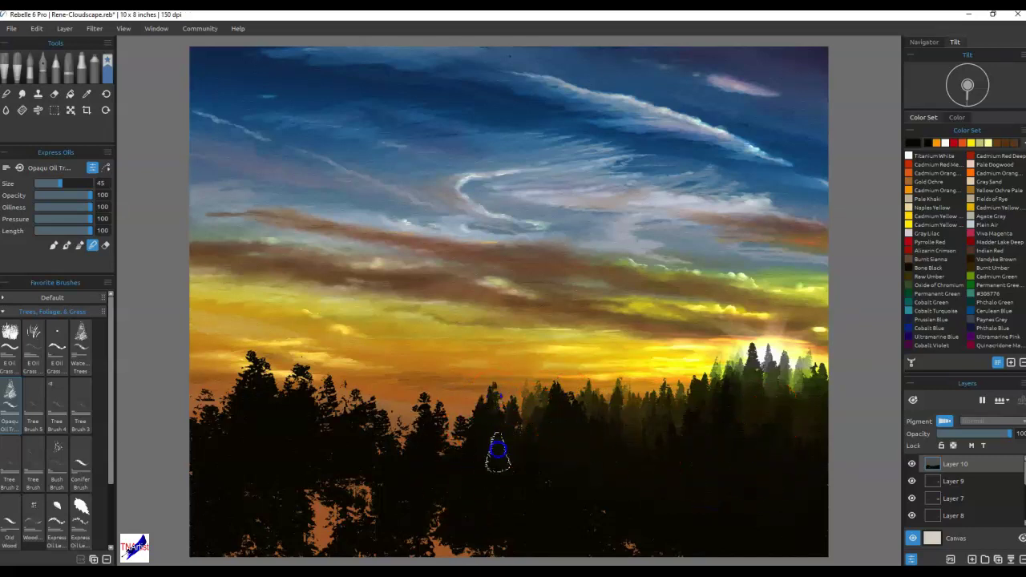
mouse_move(451, 433)
left_mouse_down()
mouse_move(467, 413)
mouse_move(440, 411)
mouse_move(434, 447)
mouse_move(412, 439)
mouse_move(375, 459)
mouse_move(376, 444)
mouse_move(360, 416)
mouse_move(346, 417)
mouse_move(338, 386)
mouse_move(350, 392)
mouse_move(323, 400)
mouse_move(298, 366)
mouse_move(274, 393)
mouse_move(248, 359)
mouse_move(225, 388)
mouse_move(204, 373)
mouse_move(181, 465)
left_mouse_up()
- Blend over the orange gaps in the ground and smooth the dark area below the treetops
mouse_move(622, 481)
left_mouse_down()
mouse_move(587, 538)
mouse_move(641, 505)
mouse_move(385, 517)
mouse_move(497, 533)
mouse_move(444, 542)
mouse_move(346, 536)
mouse_move(368, 479)
mouse_move(320, 542)
mouse_move(249, 542)
mouse_move(193, 524)
mouse_move(235, 499)
mouse_move(309, 508)
left_mouse_up()
mouse_move(377, 536)
left_mouse_down()
mouse_move(366, 538)
mouse_move(369, 524)
left_mouse_up()
left_click(665, 500)
left_click(802, 505)
left_click(670, 539)
mouse_move(444, 539)
left_mouse_down()
mouse_move(345, 535)
mouse_move(200, 535)
left_mouse_up()
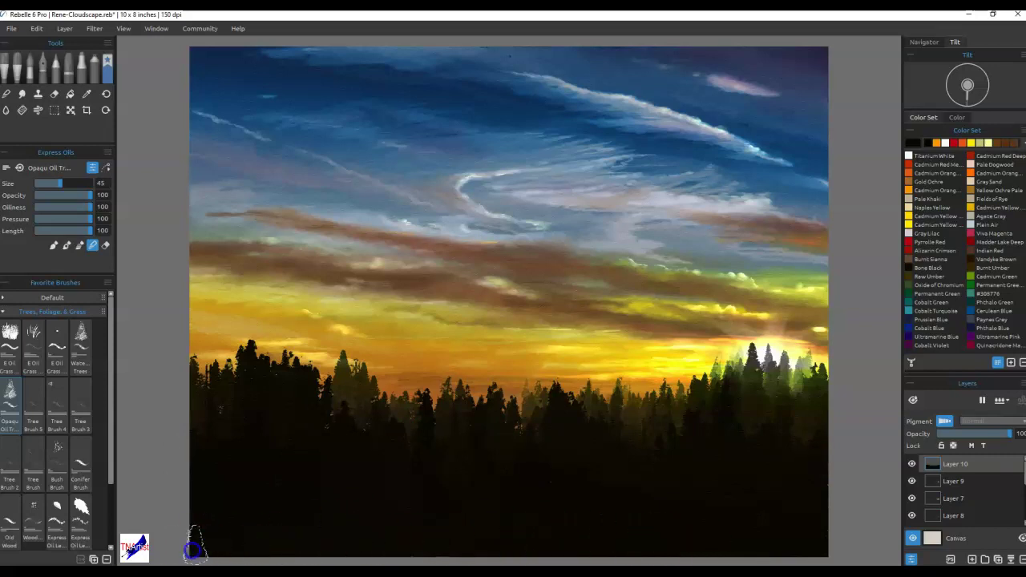
left_click(801, 458)
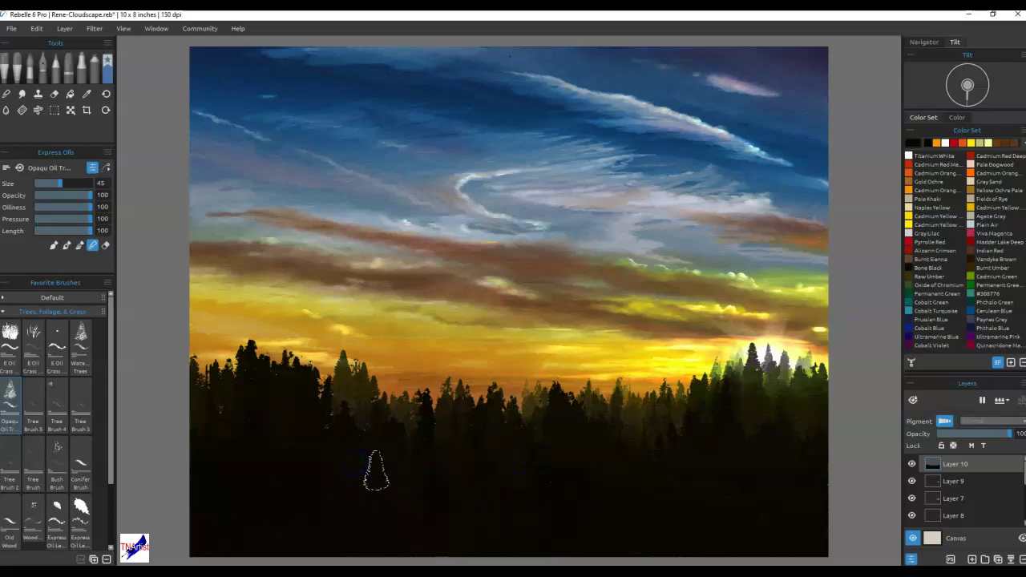
mouse_move(649, 448)
left_mouse_down()
mouse_move(469, 424)
mouse_move(210, 436)
mouse_move(217, 446)
mouse_move(273, 427)
left_mouse_up()
- Use the Conifer Brush at size 35 to blend the tree tips in front of the sun and along the tree line
left_click(80, 463)
left_click_drag(380, 435, 615, 407)
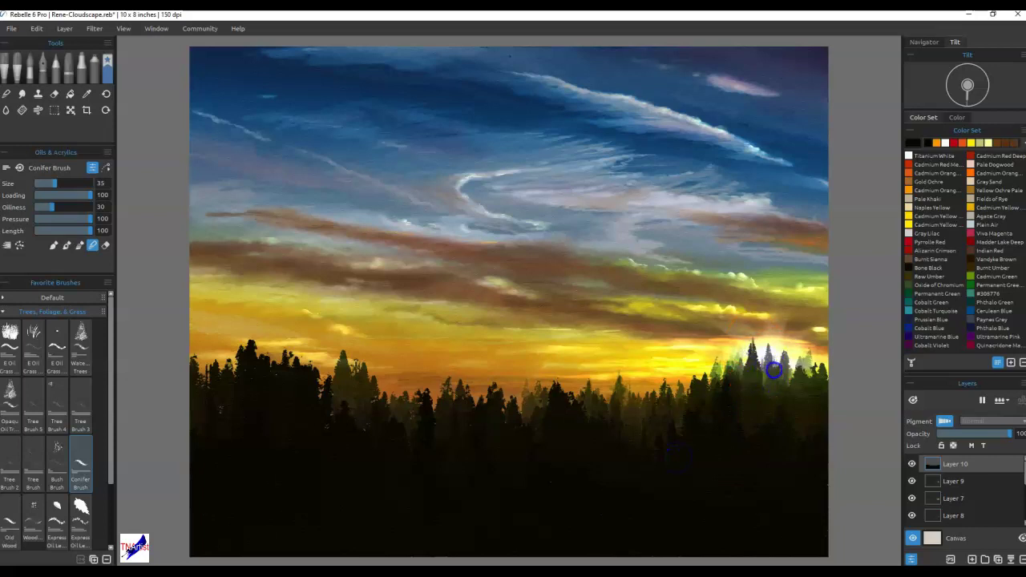
mouse_move(786, 380)
left_mouse_down()
mouse_move(784, 356)
mouse_move(791, 391)
left_mouse_up()
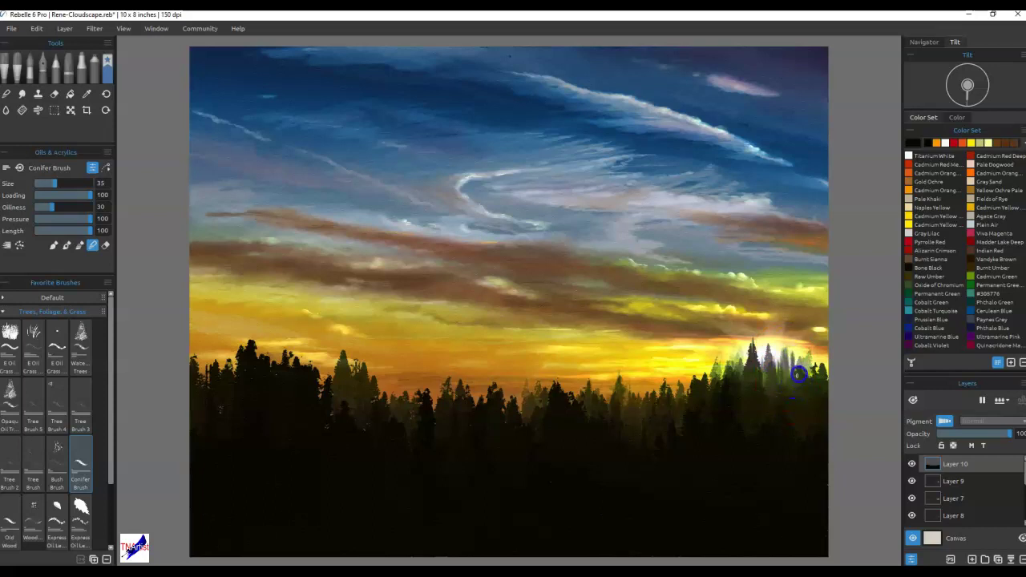
mouse_move(806, 398)
left_mouse_down()
mouse_move(790, 362)
mouse_move(789, 382)
left_mouse_up()
mouse_move(642, 404)
left_mouse_down()
mouse_move(646, 445)
mouse_move(588, 501)
mouse_move(568, 426)
mouse_move(427, 404)
mouse_move(336, 364)
left_mouse_up()
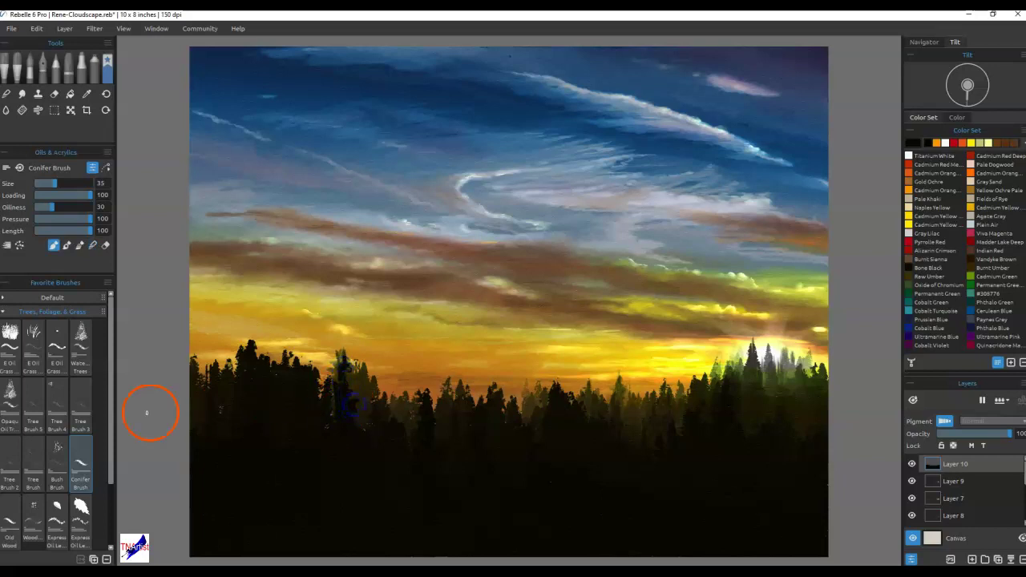
- Paint a tall dark tree in the left tree line and dark foreground trees with the opaque oil tree brush in Paint mode
left_click(9, 394)
left_click_drag(344, 403, 345, 383)
mouse_move(673, 463)
left_mouse_down()
mouse_move(733, 450)
mouse_move(714, 472)
mouse_move(736, 462)
mouse_move(730, 473)
mouse_move(717, 457)
mouse_move(735, 416)
mouse_move(759, 416)
mouse_move(748, 390)
mouse_move(761, 430)
mouse_move(801, 425)
left_mouse_up()
left_click(558, 515)
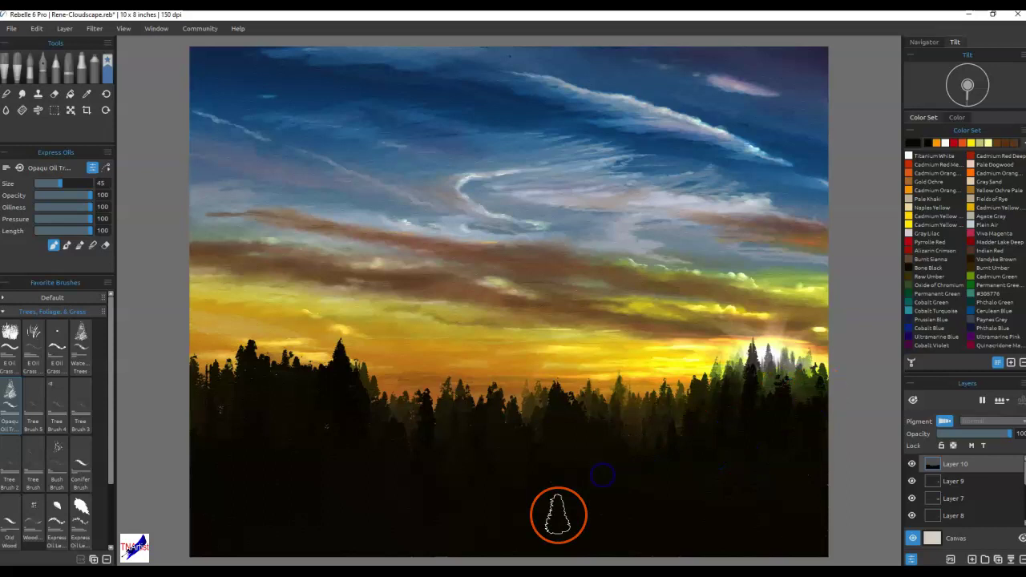
- Choose Bone Black and dab dark trees across the middle and lower part of the forest
left_click(911, 264)
left_click(662, 417)
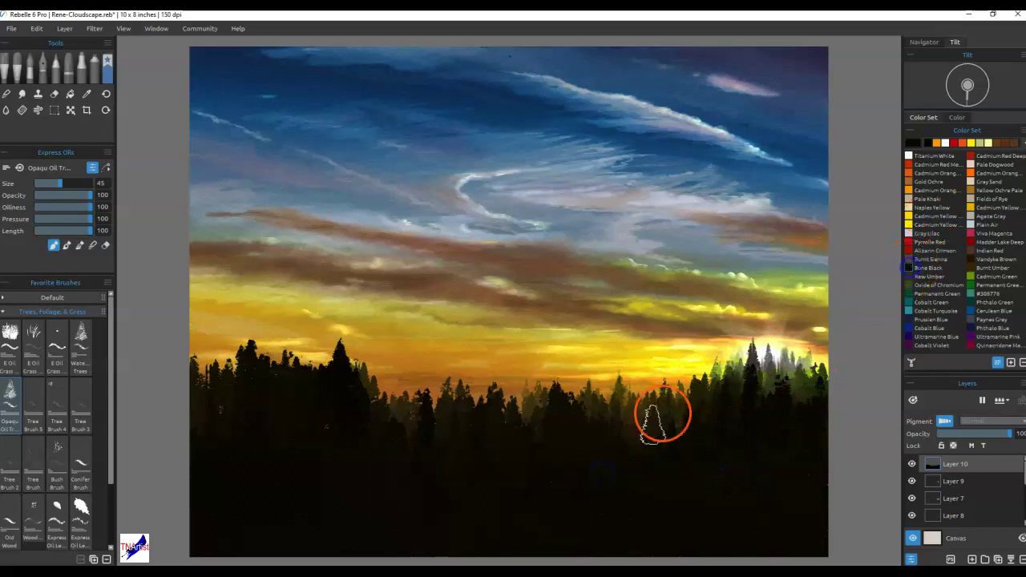
left_click(590, 491)
left_click(613, 532)
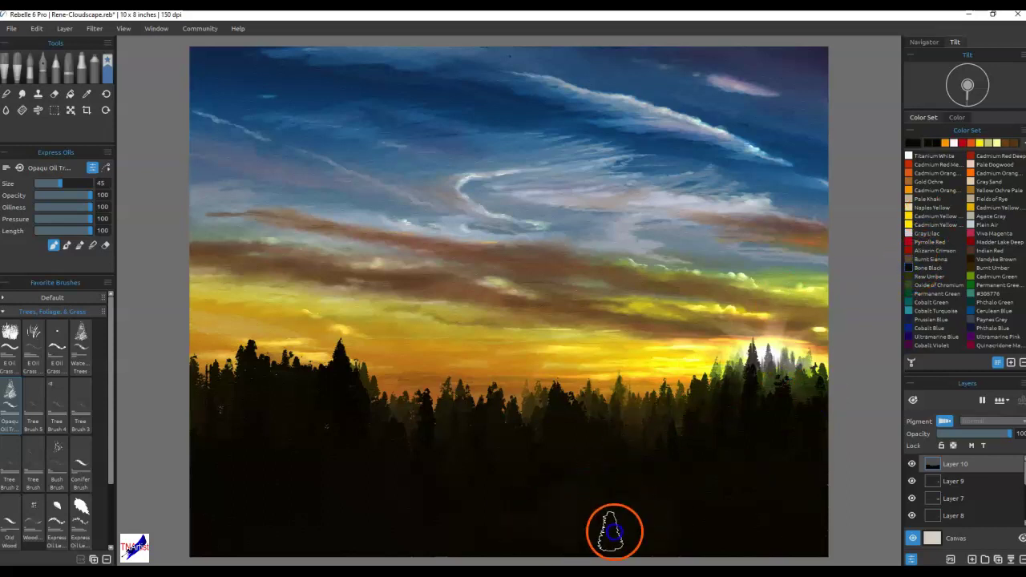
left_click(570, 465)
mouse_move(629, 453)
left_mouse_down()
mouse_move(648, 367)
mouse_move(644, 383)
left_mouse_up()
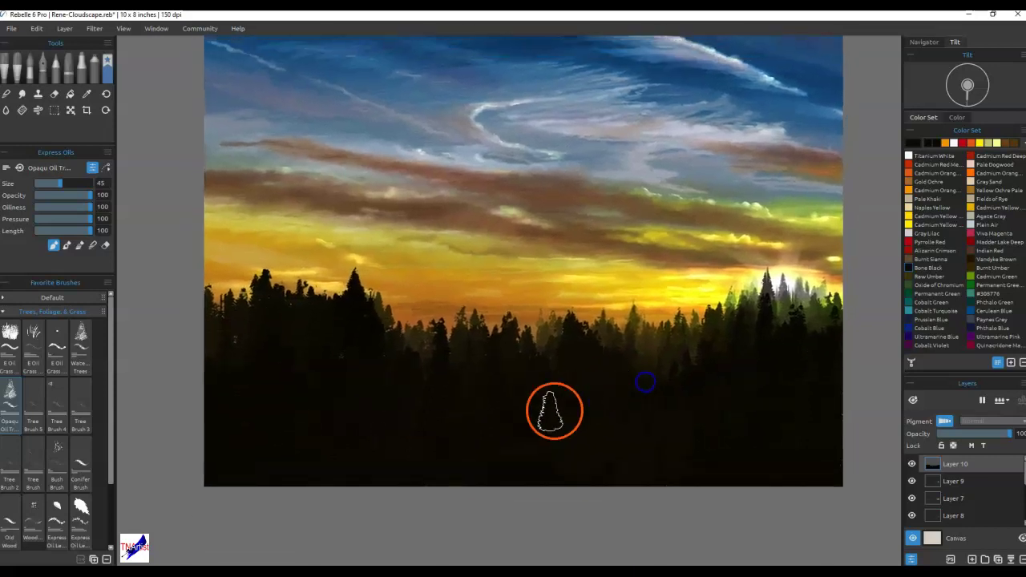
- Sample the dark color of the tall left tree and dab trees across the lower foreground
key("i")
left_click(360, 343)
key("b")
left_click(401, 412)
left_click(356, 483)
left_click(411, 449)
left_click(585, 465)
left_click(697, 477)
left_click(819, 395)
left_click(595, 467)
left_click(583, 441)
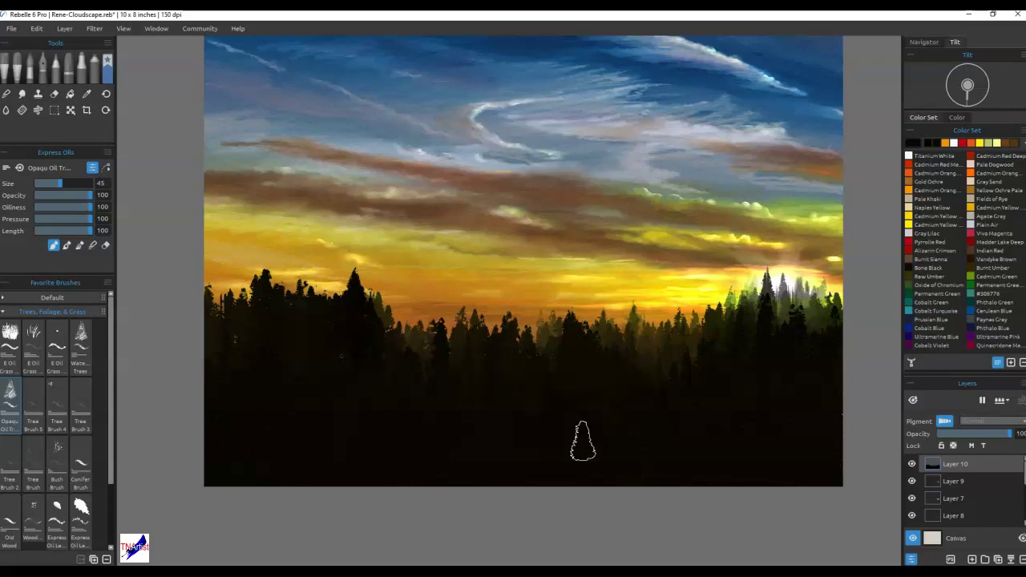
- Dab more dark trees through the middle of the forest and beneath the sun
left_click(544, 351)
left_click(455, 383)
left_click(407, 401)
left_click(519, 383)
left_click(786, 325)
left_click(773, 373)
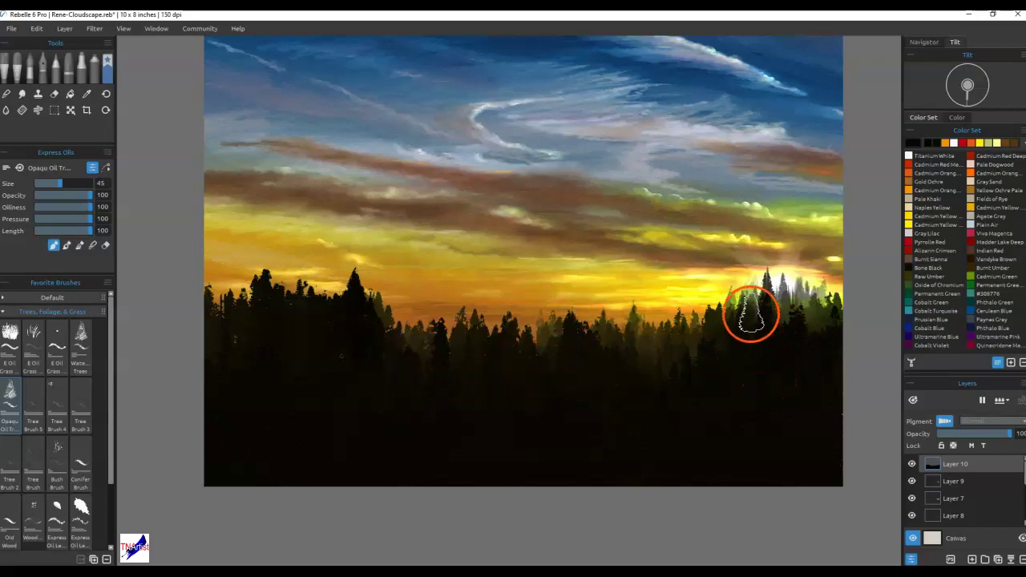
- Sample a grey-green from the trees beside the sun and paint muted trees across the lower foreground
key("i")
left_click(802, 299)
key("b")
left_click(686, 328)
left_click(684, 386)
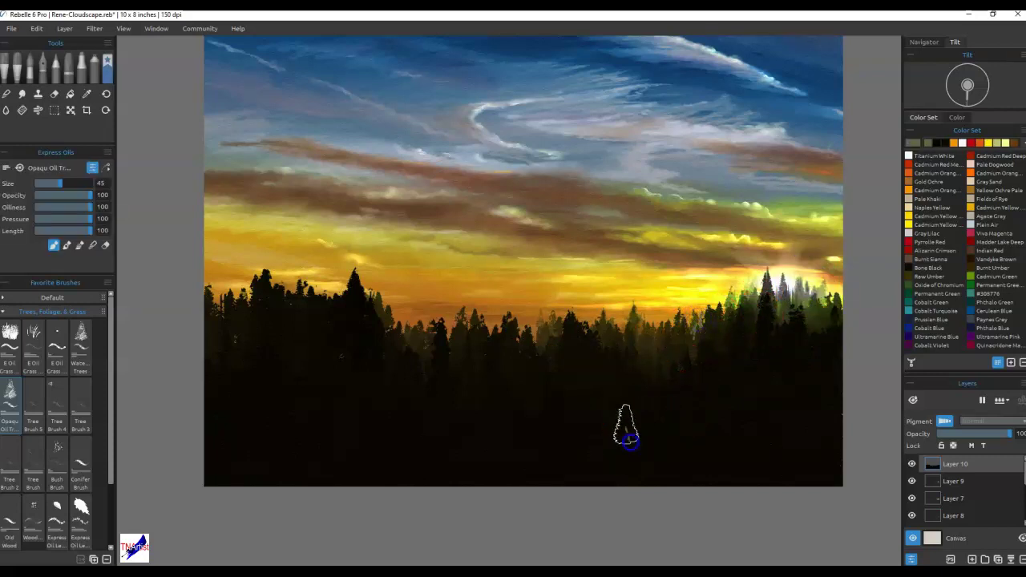
left_click(640, 454)
left_click_drag(547, 422, 590, 451)
mouse_move(524, 435)
left_mouse_down()
mouse_move(396, 411)
mouse_move(351, 419)
left_mouse_up()
left_click(501, 405)
mouse_move(689, 451)
left_mouse_down()
mouse_move(641, 452)
mouse_move(716, 465)
mouse_move(683, 446)
mouse_move(518, 441)
mouse_move(556, 420)
mouse_move(498, 419)
mouse_move(564, 415)
mouse_move(451, 430)
mouse_move(410, 431)
mouse_move(448, 420)
mouse_move(300, 427)
left_mouse_up()
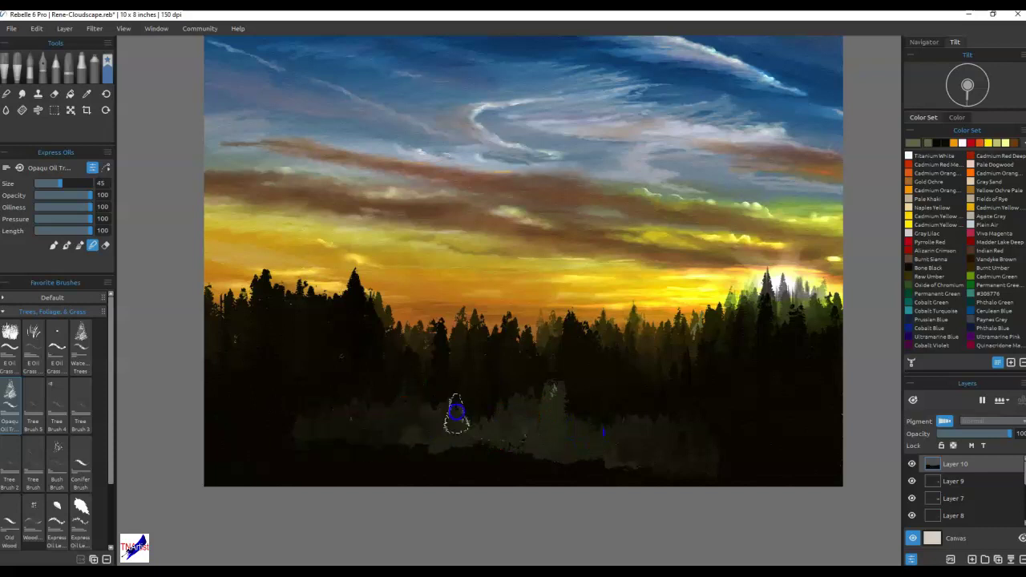
- Blend the grey-green foreground trees into the surrounding darkness using the brush's Blend mode
mouse_move(491, 441)
left_mouse_down()
mouse_move(487, 448)
mouse_move(625, 446)
left_mouse_up()
mouse_move(695, 458)
left_mouse_down()
mouse_move(573, 446)
mouse_move(617, 461)
mouse_move(601, 466)
mouse_move(541, 433)
mouse_move(536, 408)
mouse_move(501, 437)
mouse_move(466, 447)
mouse_move(492, 380)
mouse_move(502, 417)
mouse_move(455, 425)
mouse_move(418, 448)
mouse_move(334, 444)
mouse_move(340, 356)
mouse_move(365, 393)
mouse_move(371, 384)
mouse_move(295, 426)
mouse_move(371, 464)
mouse_move(400, 452)
mouse_move(545, 459)
mouse_move(749, 433)
mouse_move(667, 443)
mouse_move(718, 413)
mouse_move(678, 482)
mouse_move(655, 436)
mouse_move(516, 465)
left_mouse_up()
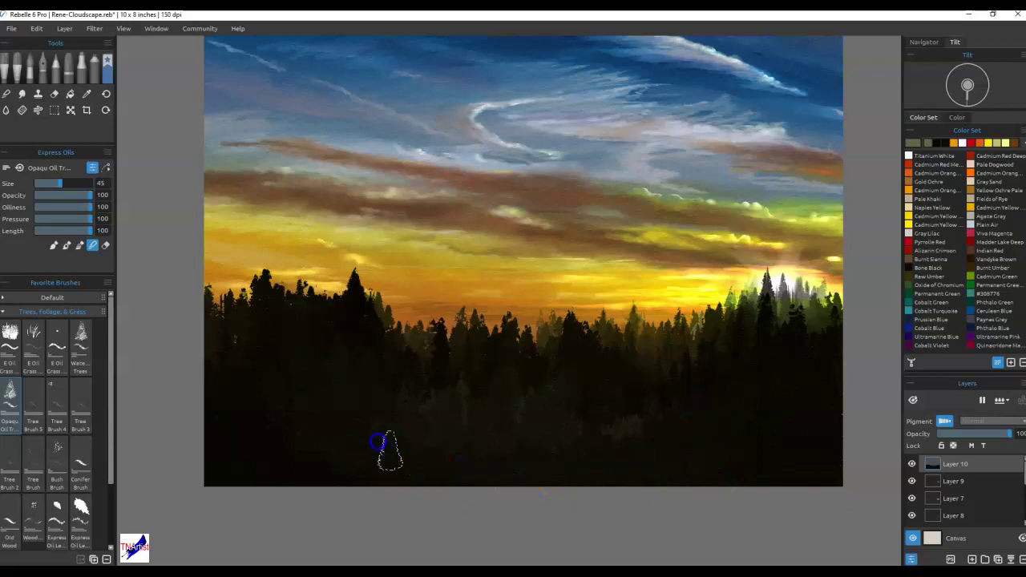
mouse_move(296, 437)
left_mouse_down()
mouse_move(309, 407)
mouse_move(311, 446)
mouse_move(242, 454)
mouse_move(331, 450)
mouse_move(341, 441)
mouse_move(383, 466)
mouse_move(263, 418)
mouse_move(434, 450)
mouse_move(374, 378)
mouse_move(323, 421)
mouse_move(222, 360)
left_mouse_up()
- Sample near-black from the lower-left ground and paint dark trees over the muted foreground
left_click(241, 449, "alt")
left_click(334, 441)
mouse_move(764, 428)
left_mouse_down()
mouse_move(761, 380)
mouse_move(763, 392)
mouse_move(813, 396)
mouse_move(805, 412)
left_mouse_up()
mouse_move(479, 463)
left_mouse_down()
mouse_move(453, 468)
mouse_move(458, 477)
left_mouse_up()
left_click(436, 428)
left_click(411, 433)
- Paint dark trees into the left tree line and darken the ground along the canvas's lower edge
left_click(343, 409)
left_click(347, 341)
left_click(359, 316)
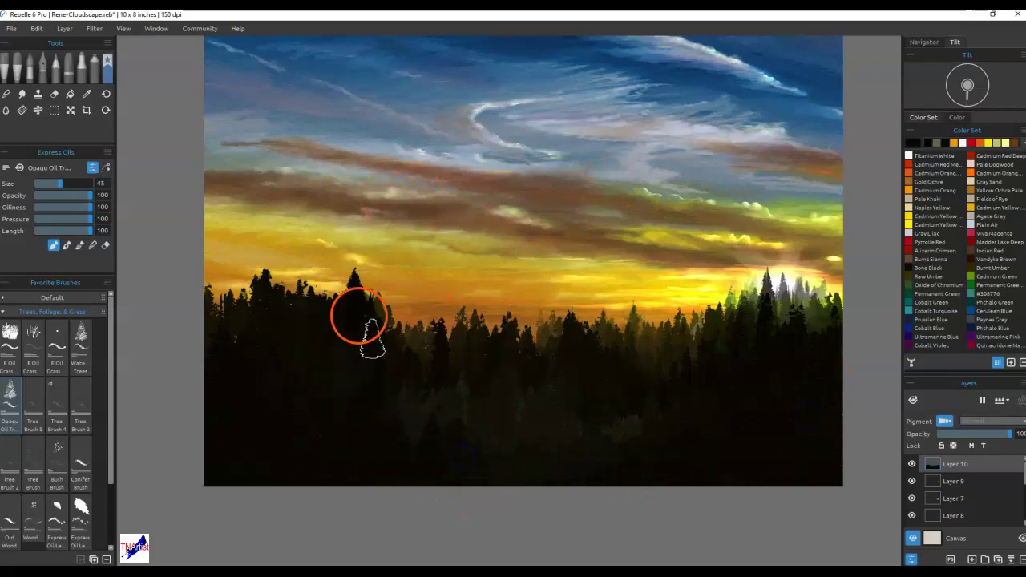
left_click(209, 303)
mouse_move(182, 524)
left_mouse_down()
mouse_move(737, 451)
mouse_move(764, 458)
mouse_move(732, 424)
mouse_move(561, 413)
mouse_move(470, 456)
mouse_move(659, 483)
mouse_move(730, 476)
mouse_move(776, 417)
mouse_move(762, 442)
mouse_move(762, 422)
mouse_move(494, 483)
mouse_move(567, 489)
left_mouse_up()
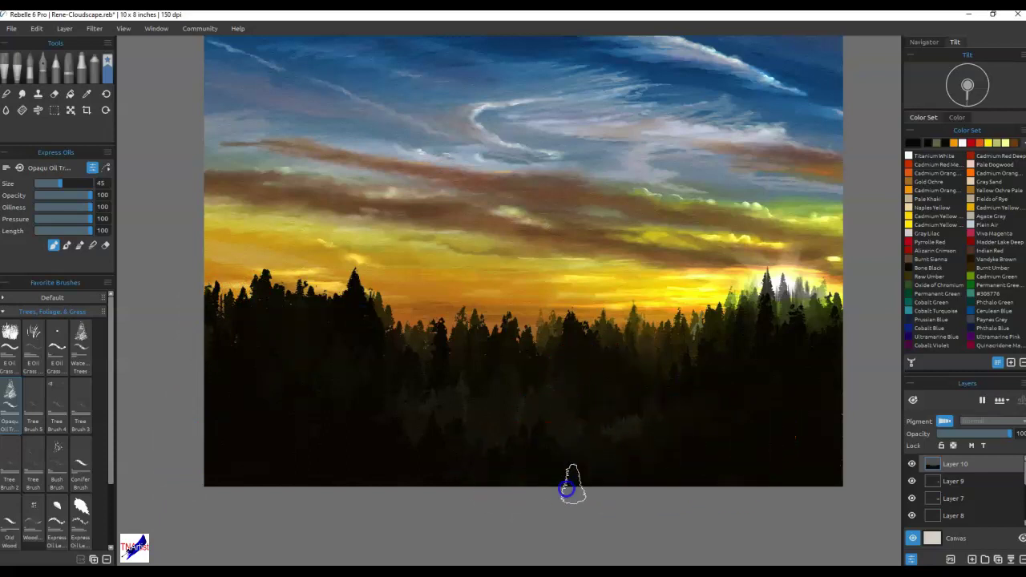
left_click_drag(495, 497, 300, 479)
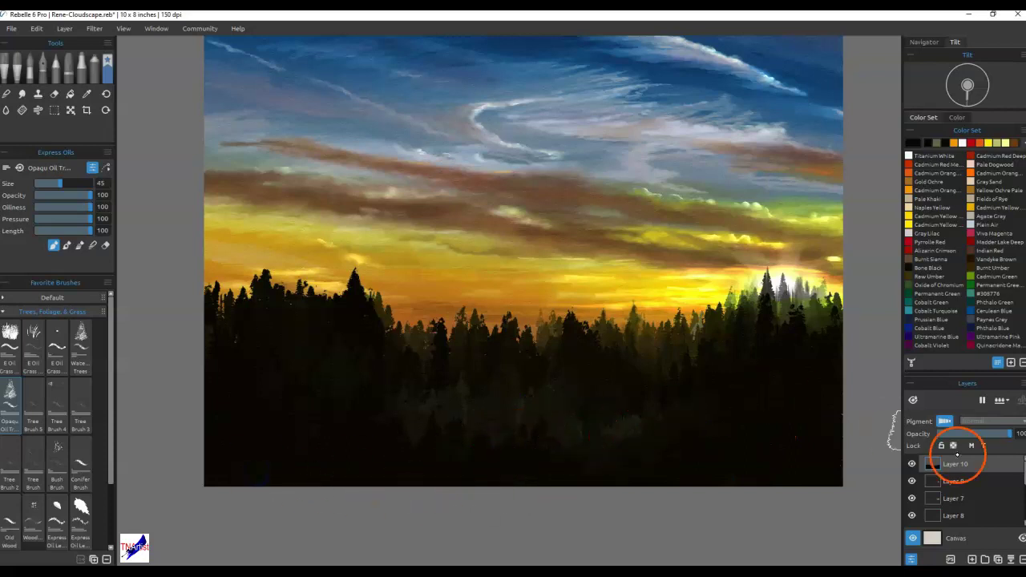
- Add a layer above Layer 10, set its blending to Multiply with pigment off, and paint dark trees across the foreground
left_click(944, 421)
left_click(991, 421)
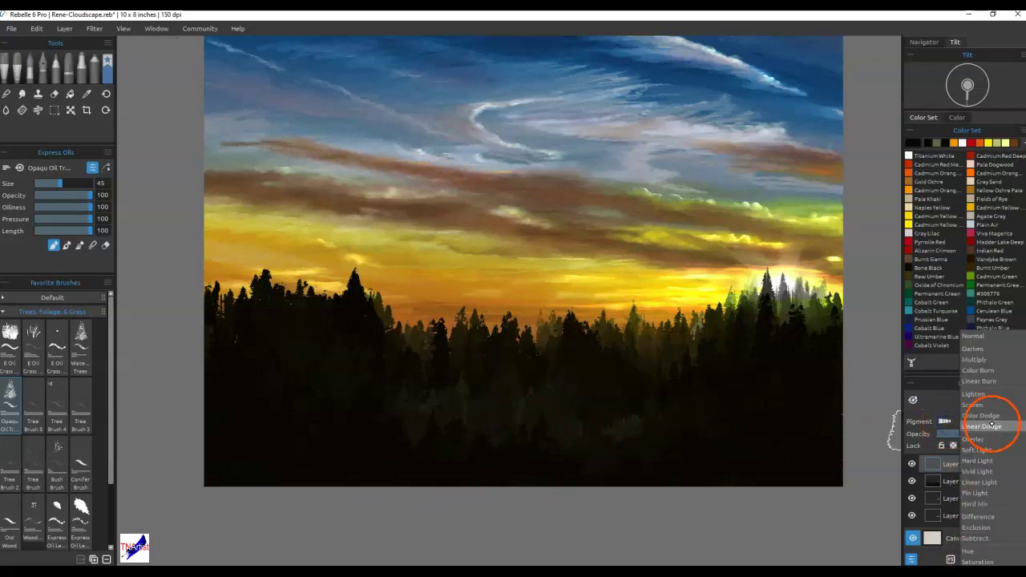
left_click(967, 359)
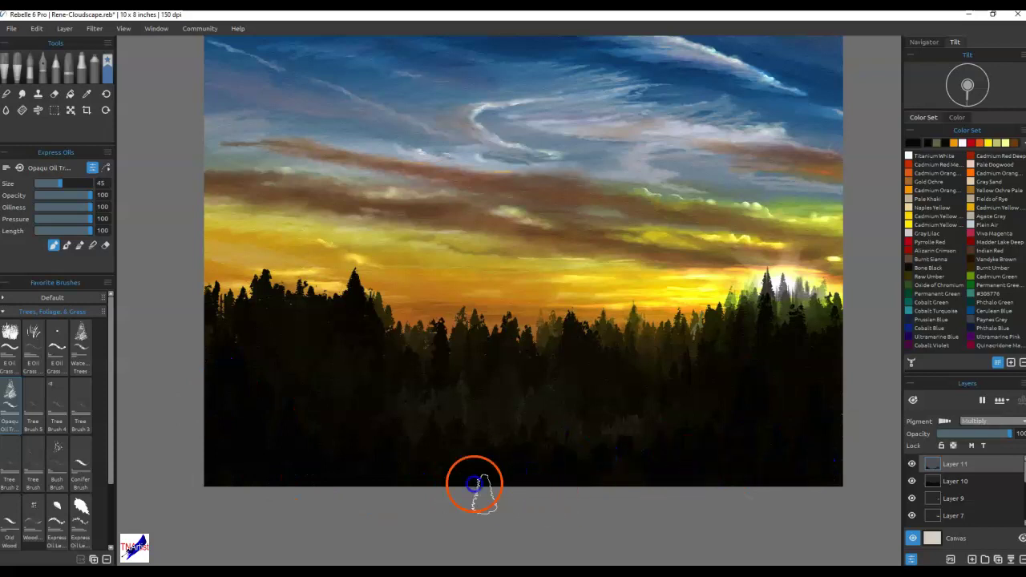
mouse_move(560, 383)
left_mouse_down()
mouse_move(586, 426)
mouse_move(733, 449)
mouse_move(763, 434)
left_mouse_up()
mouse_move(823, 449)
left_mouse_down()
mouse_move(793, 420)
mouse_move(435, 454)
left_mouse_up()
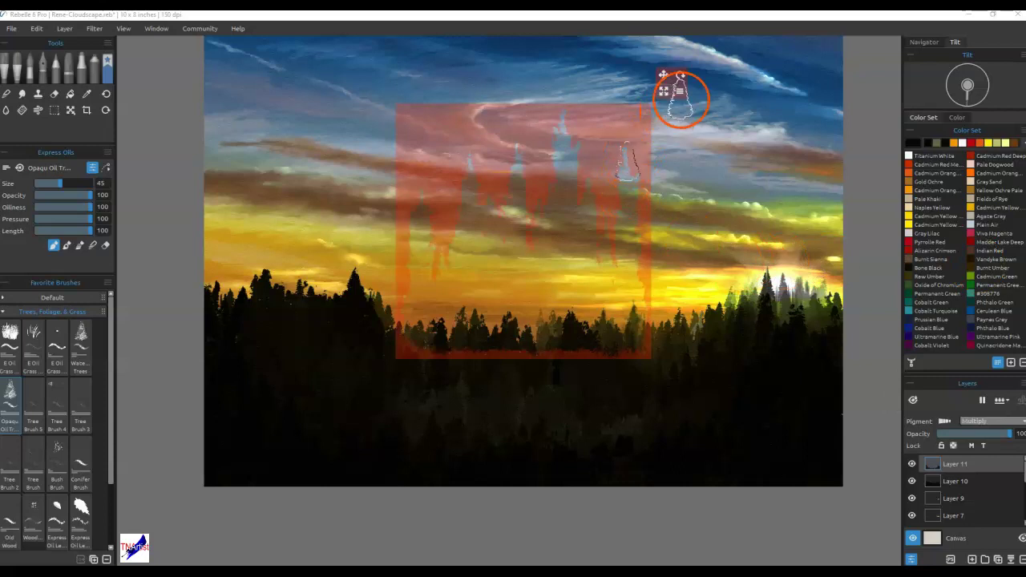
- Swap to the tall-pine stencil, place it over the left tree line, and paint dark pines through it on Layer 10
left_click(679, 90)
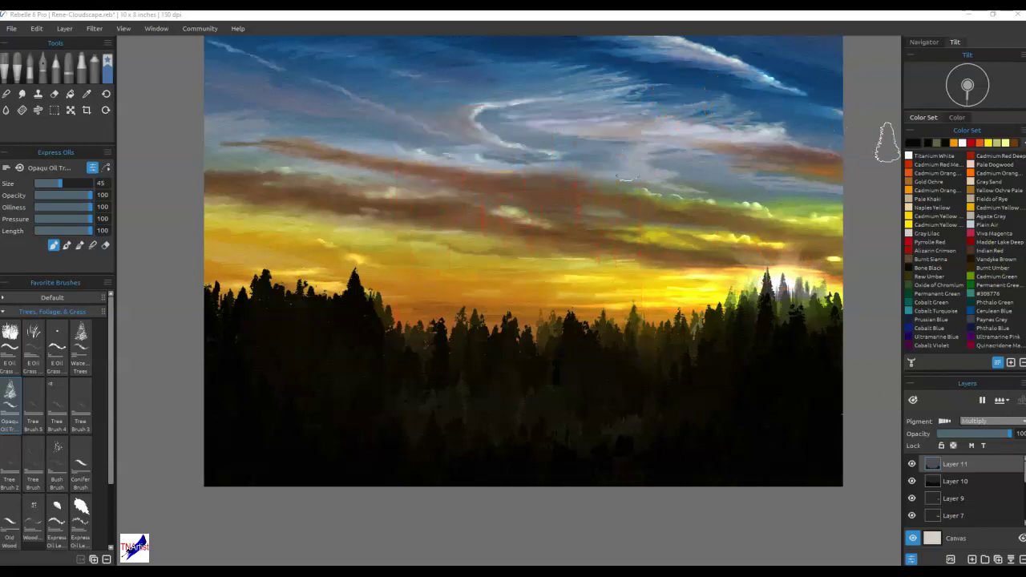
left_click_drag(664, 129, 738, 81)
left_click_drag(621, 142, 346, 226)
left_click(962, 482)
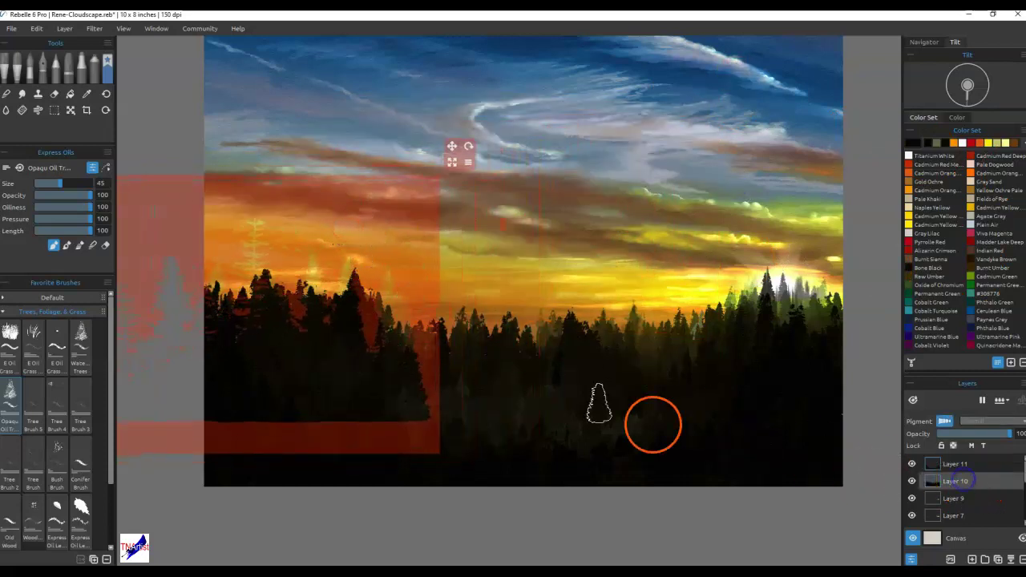
mouse_move(255, 276)
left_mouse_down()
mouse_move(258, 252)
mouse_move(252, 284)
mouse_move(240, 238)
mouse_move(214, 264)
mouse_move(284, 262)
mouse_move(311, 324)
mouse_move(334, 311)
mouse_move(371, 331)
mouse_move(396, 289)
mouse_move(399, 333)
mouse_move(411, 308)
mouse_move(398, 281)
mouse_move(363, 278)
left_mouse_up()
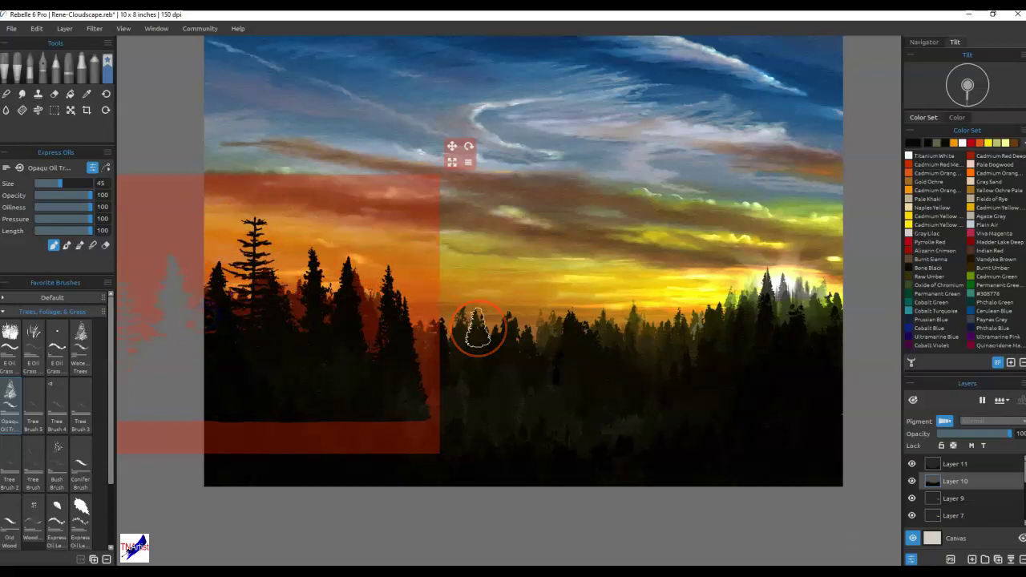
- Move the tall-pine stencil over the lower middle of the canvas, enlarge it slightly, and paint dark pines through it on Layer 10
left_click_drag(385, 435, 633, 545)
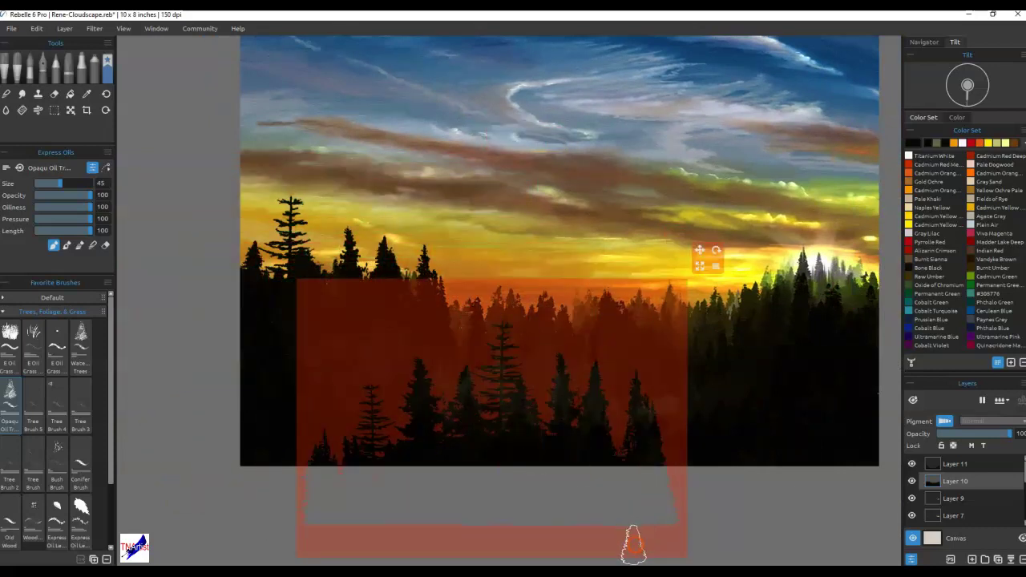
right_click(710, 266)
left_click(743, 351)
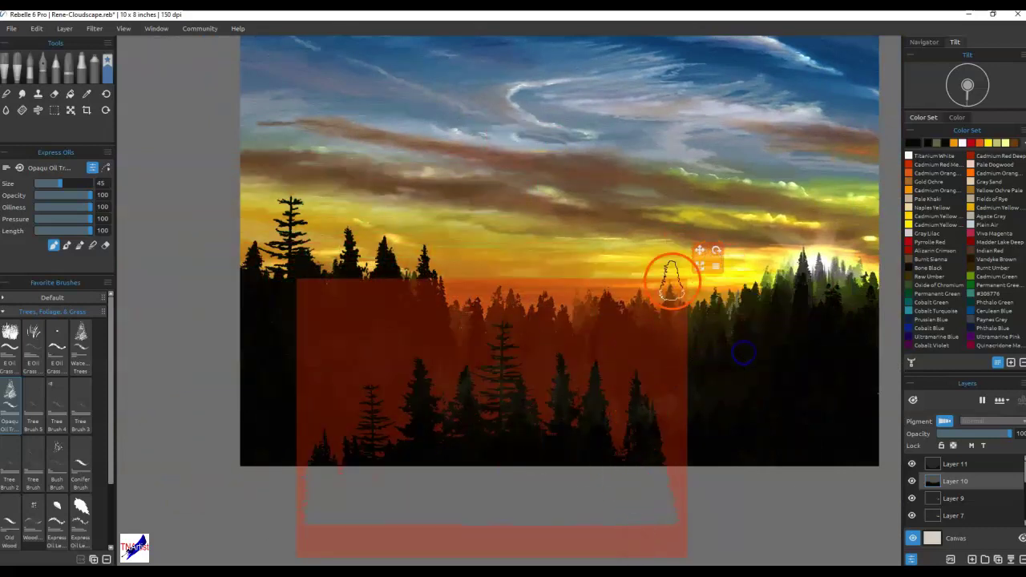
left_click_drag(701, 266, 713, 294)
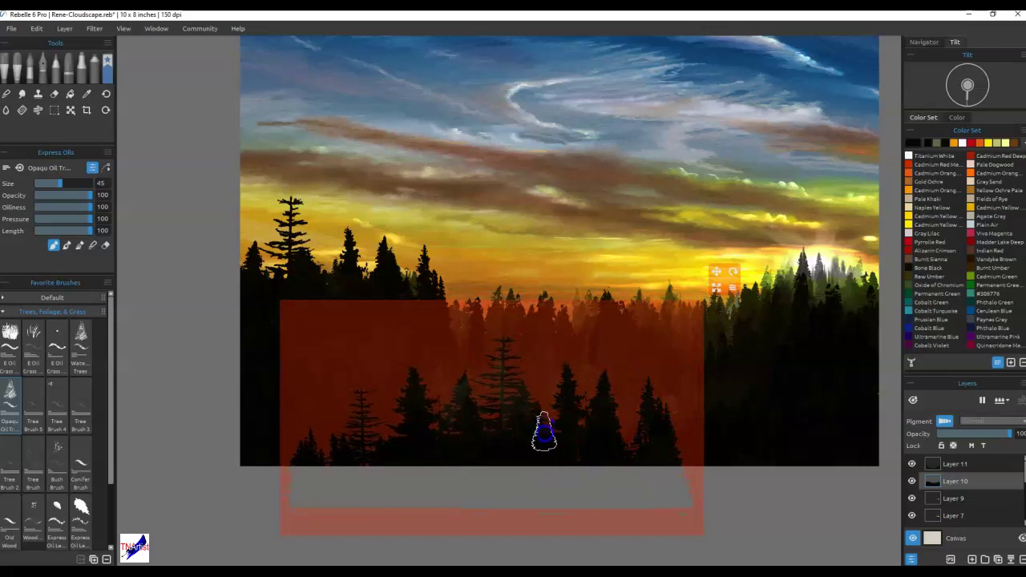
left_click_drag(609, 350, 744, 309)
- Enlarge the pine stencil, shift it over the lower-right forest, and paint dark pines through it on Layer 10
left_click_drag(847, 238, 884, 198)
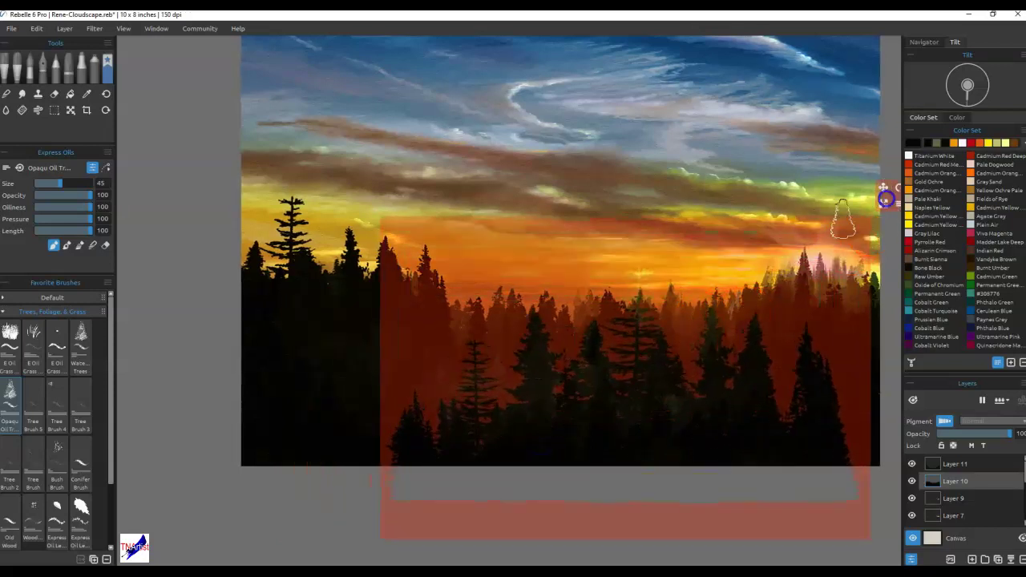
left_click_drag(515, 311, 577, 277)
left_click_drag(540, 324, 547, 401)
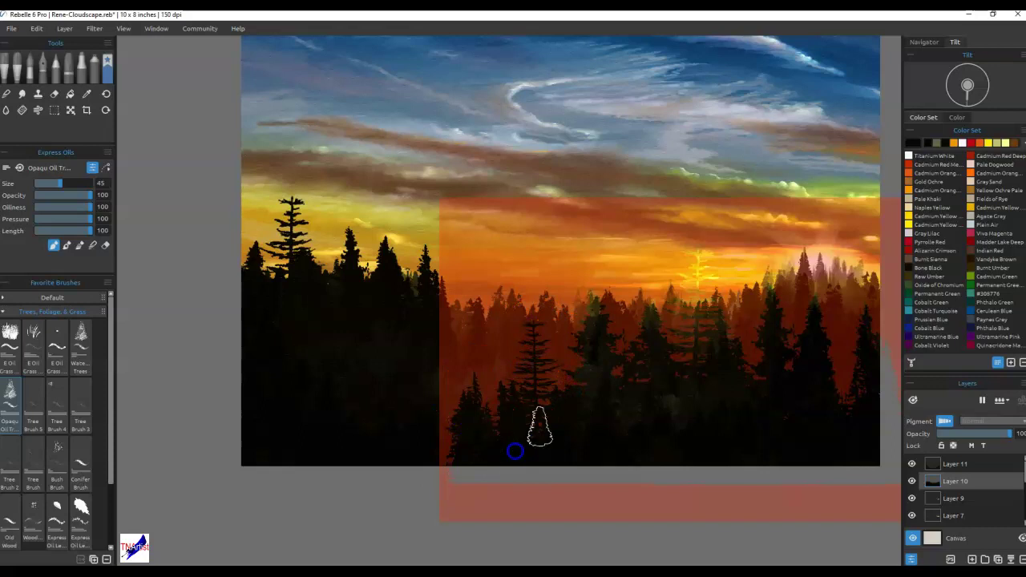
- Reposition the pine stencil over the lower-left foreground and paint more dark pines through it on Layer 10
left_click_drag(488, 360, 161, 411)
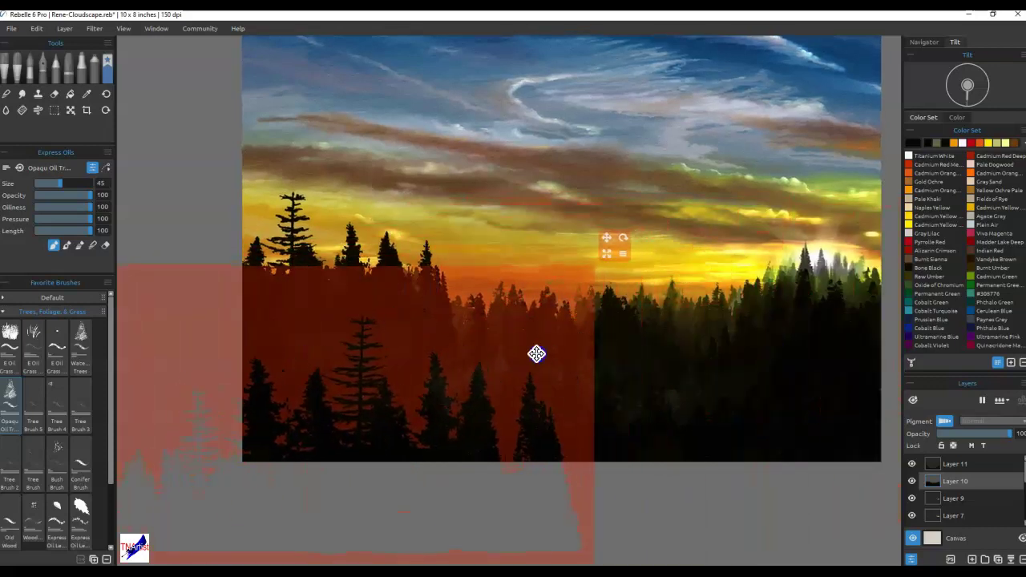
left_click_drag(537, 353, 582, 336)
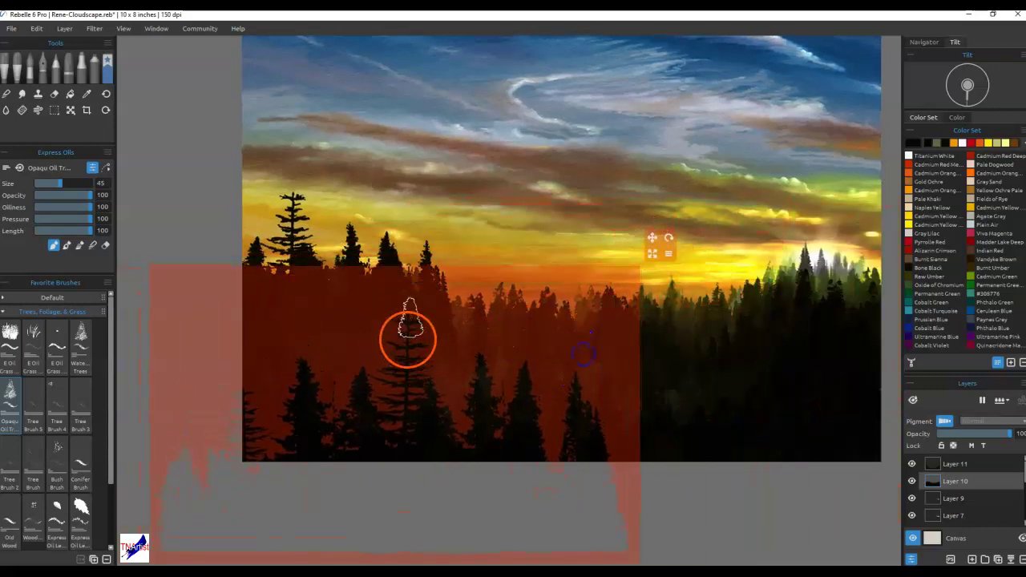
left_click_drag(446, 366, 464, 374)
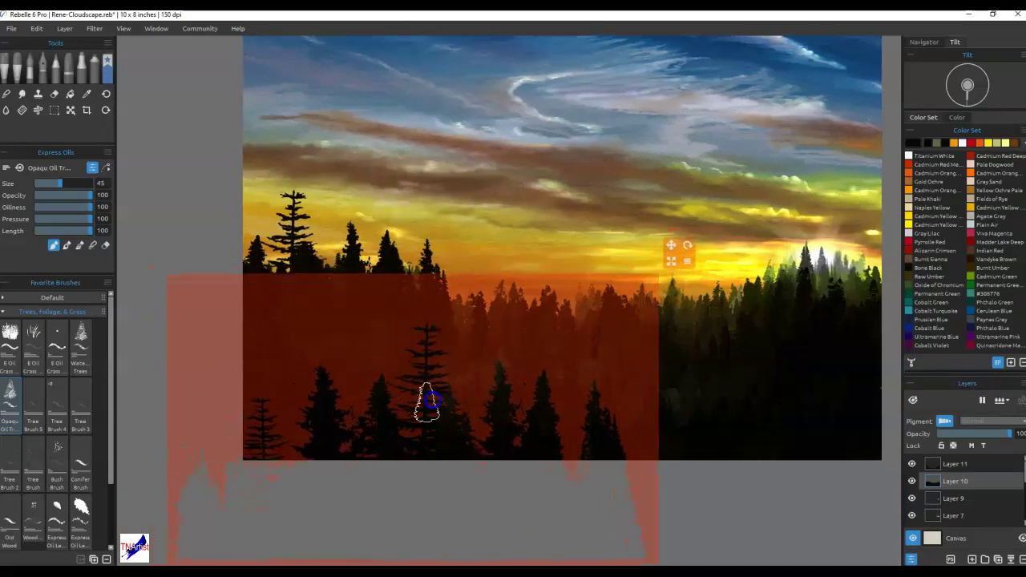
left_click_drag(536, 371, 472, 360)
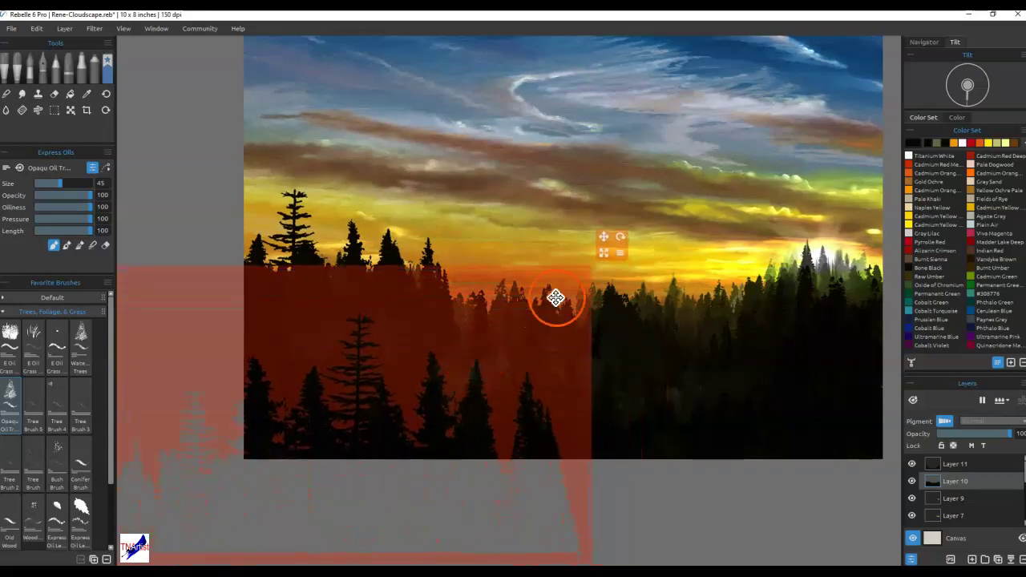
- On Layer 11, paint dark pines through the stencil in the foreground and at the canvas's right edge, then hide the stencil
left_click(961, 465)
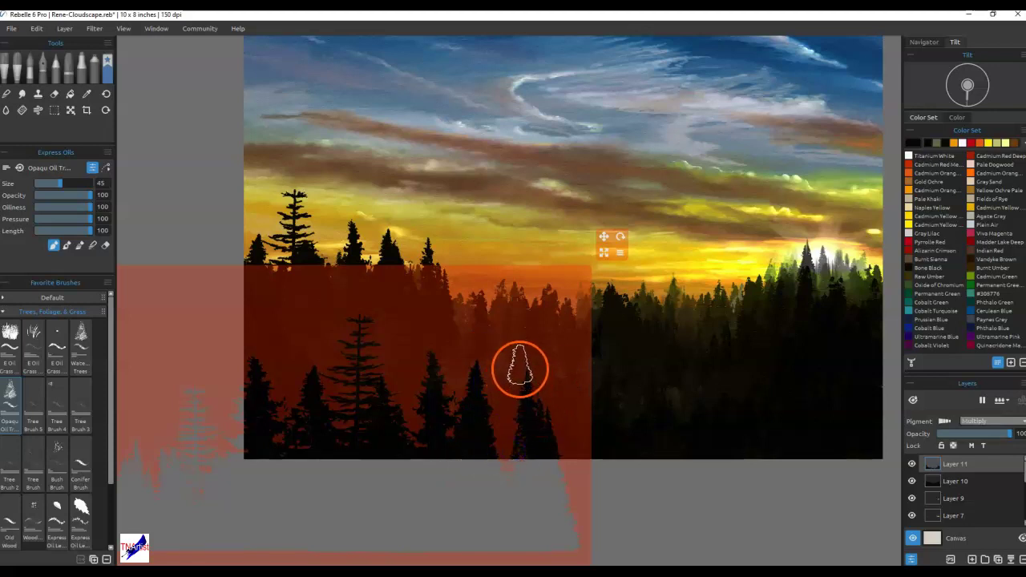
mouse_move(513, 357)
left_mouse_down()
mouse_move(908, 355)
mouse_move(778, 313)
mouse_move(826, 259)
mouse_move(762, 327)
mouse_move(827, 350)
mouse_move(838, 344)
mouse_move(838, 309)
left_mouse_up()
left_click(874, 263)
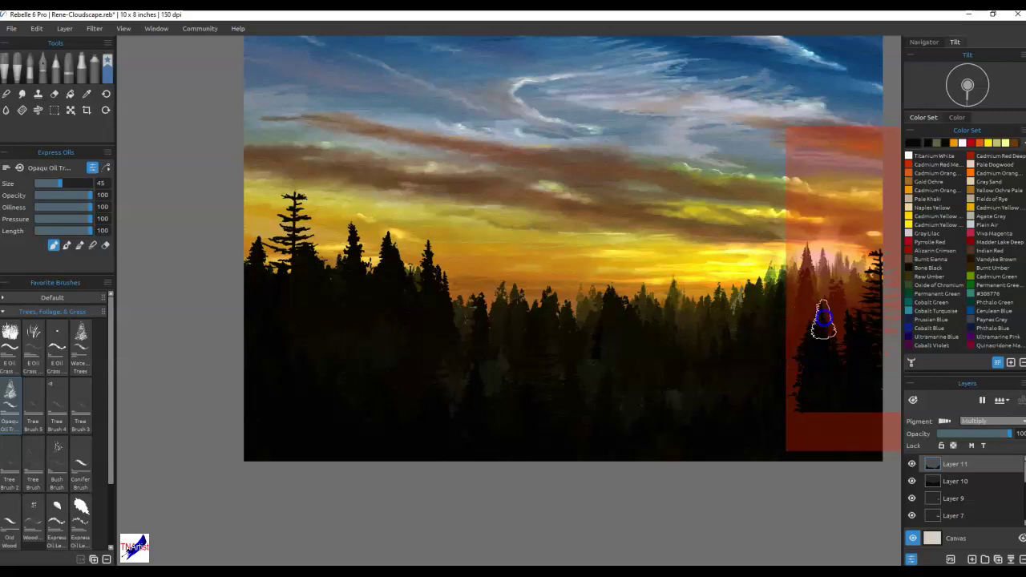
mouse_move(841, 427)
left_mouse_down()
mouse_move(607, 485)
mouse_move(666, 502)
mouse_move(702, 387)
mouse_move(888, 368)
left_mouse_up()
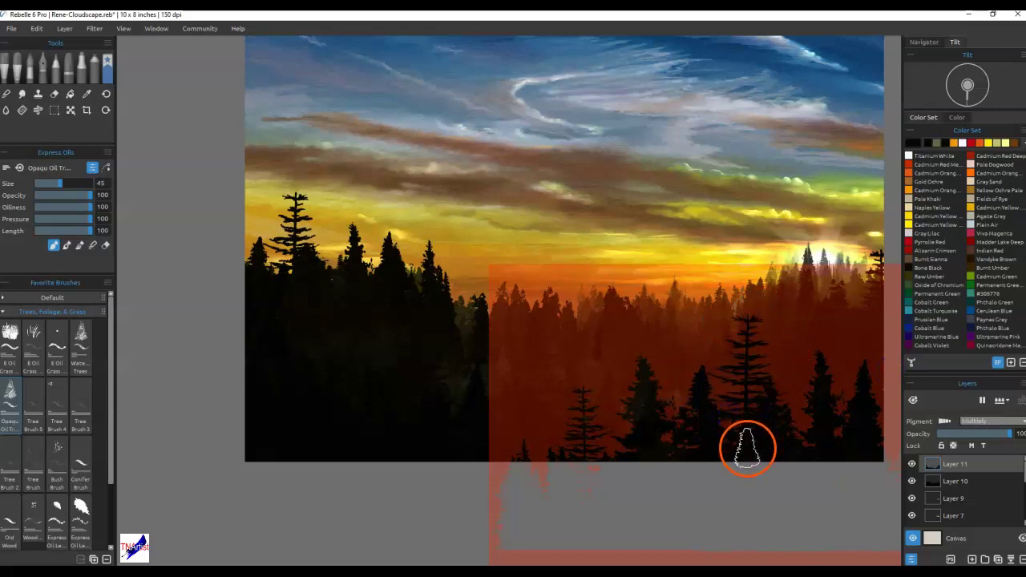
key("ctrl+h")
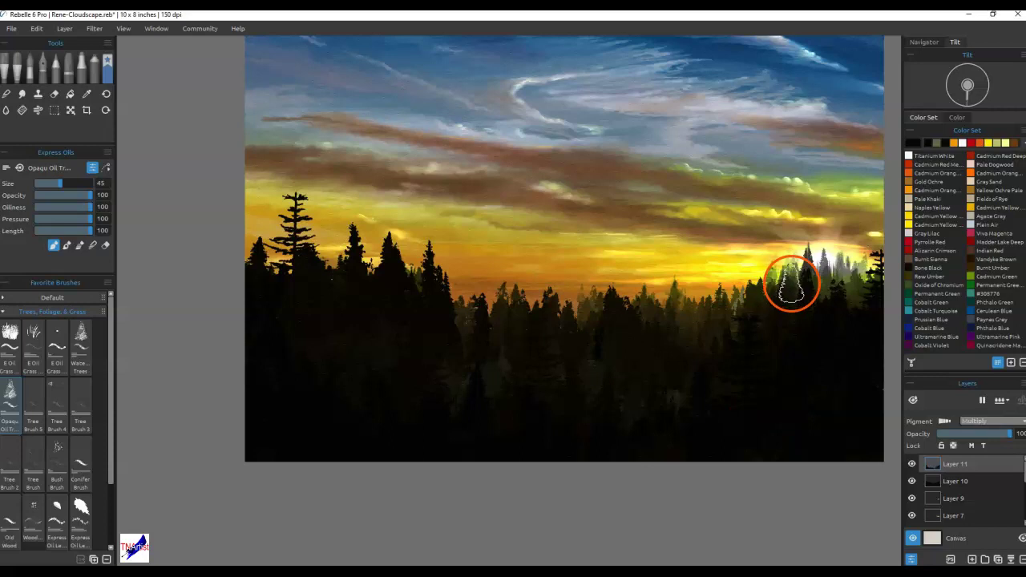
key("ctrl+0")
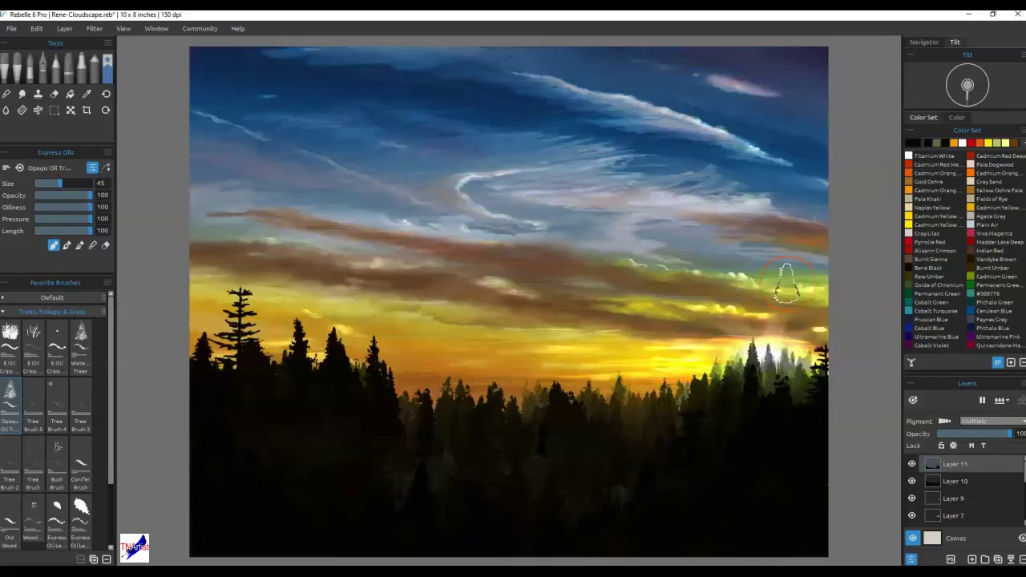
- Move Layer 9 above Layer 11 and delete the part of it that overlaps Layer 10's trees
left_click(969, 501)
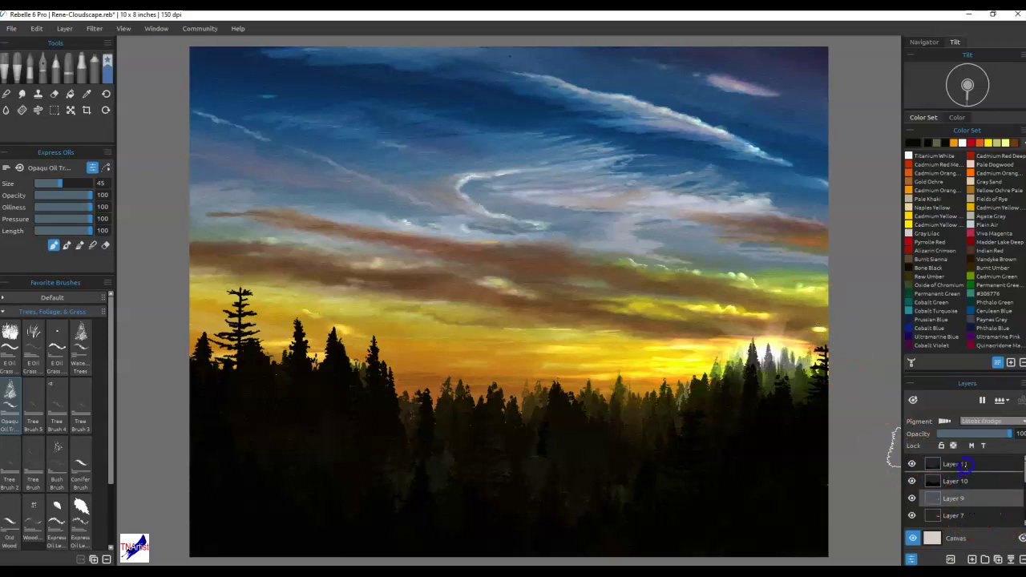
left_click_drag(964, 464, 968, 462)
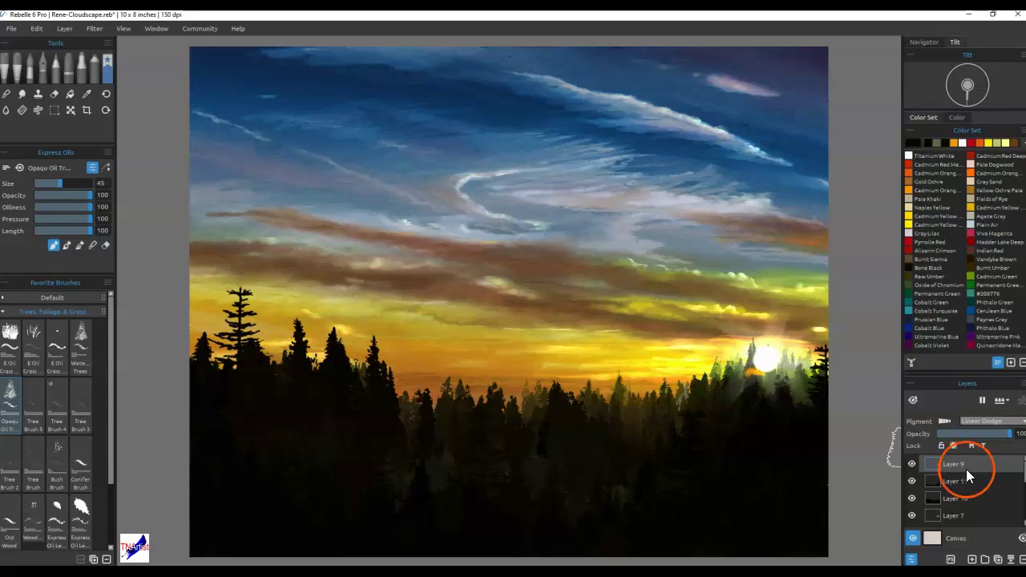
left_click(932, 483, "ctrl")
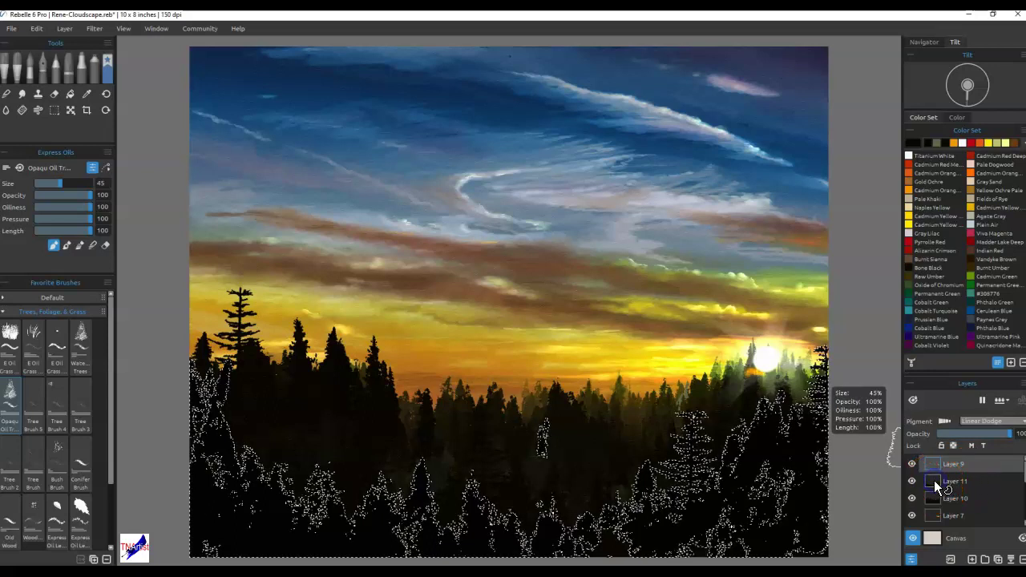
key("ctrl+d")
left_click(934, 495, "ctrl")
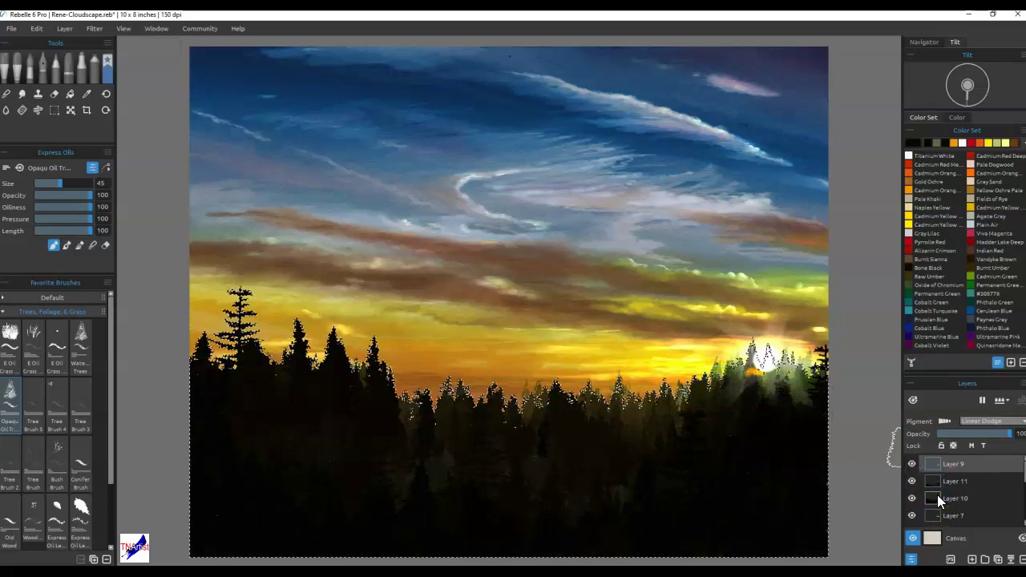
key("Delete")
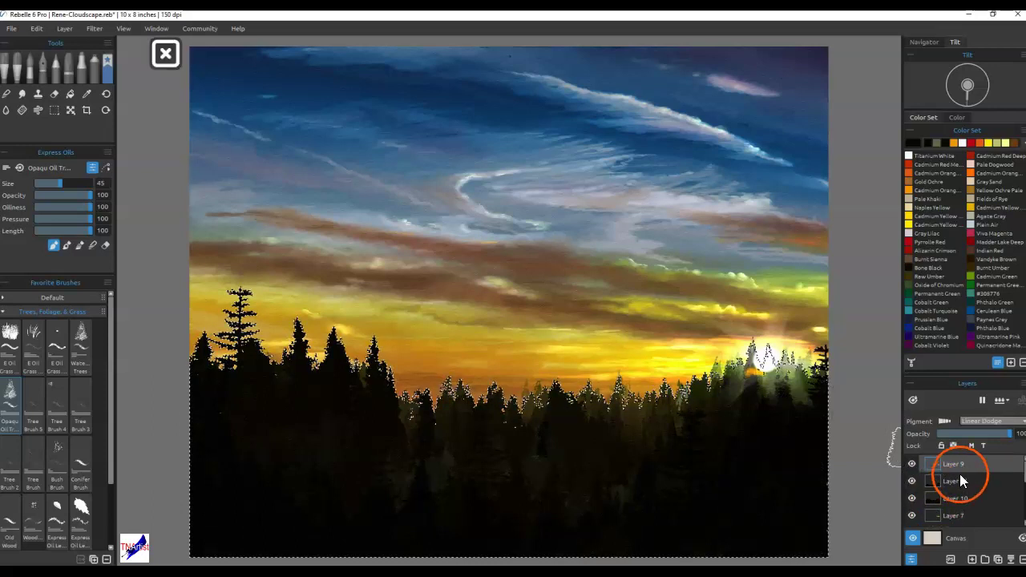
left_click(933, 492, "ctrl")
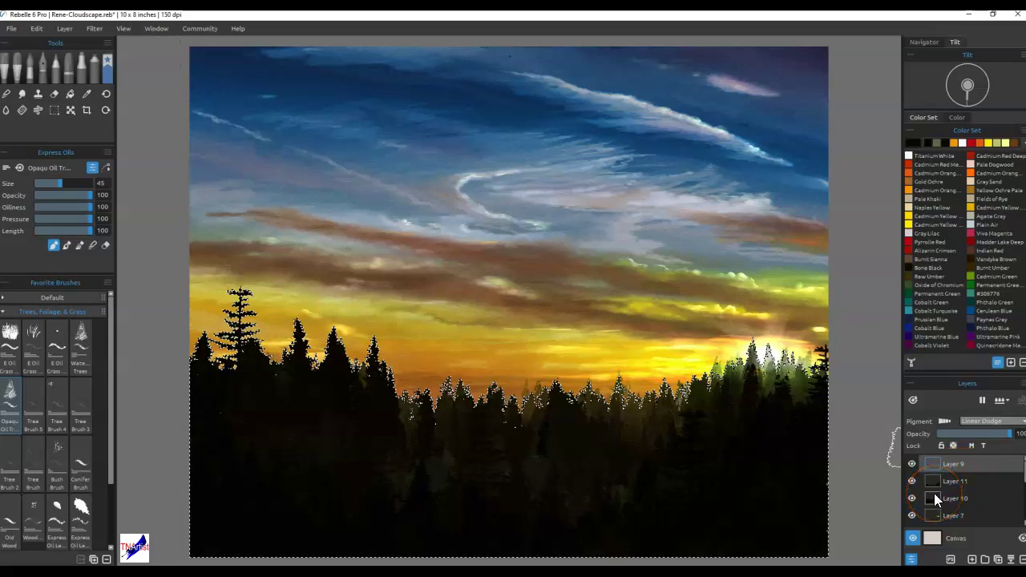
key("ctrl+d")
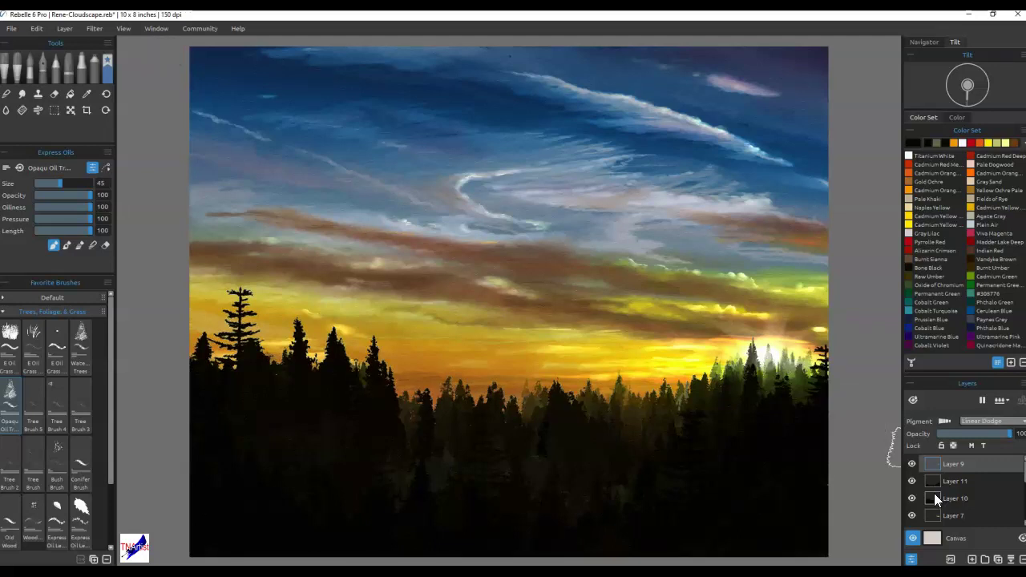
- Check Layer 7 by toggling its visibility, and move it directly below Layer 9 in the layer stack
left_click(911, 515)
left_click(912, 515)
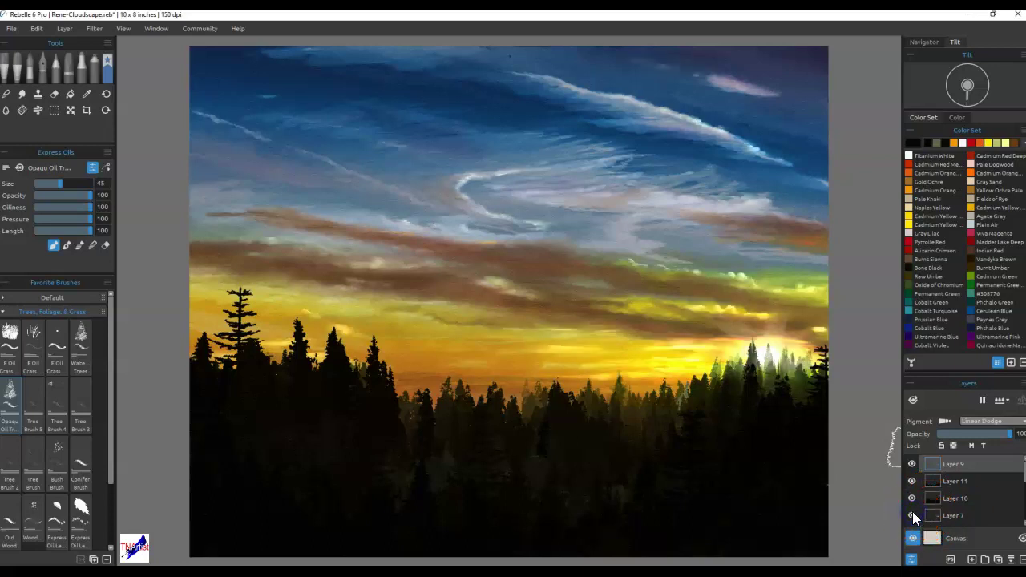
left_click_drag(953, 516, 953, 477)
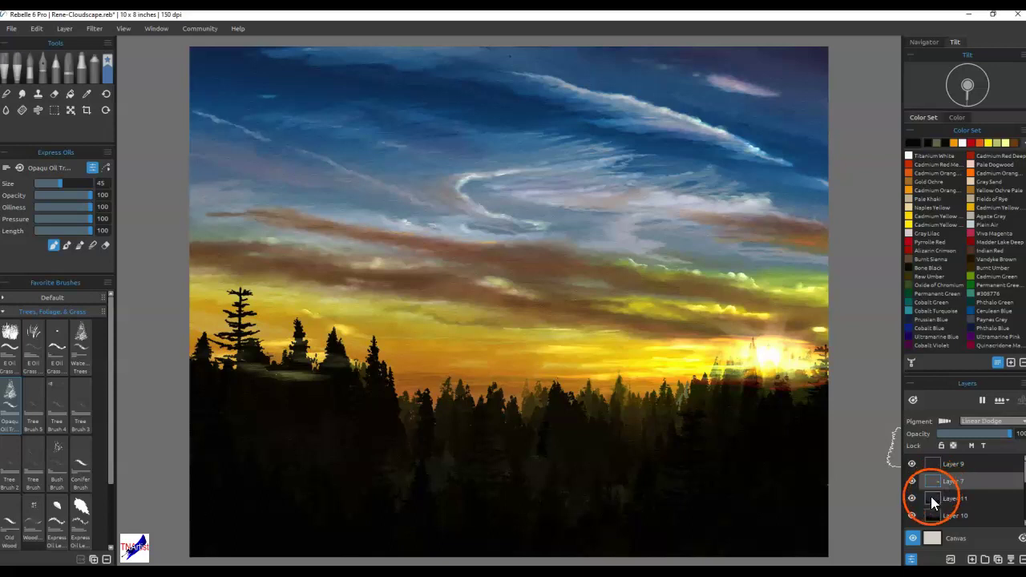
- Load Layer 10's trees as a selection, blend Layer 7's glow down into them with the Soft 2 blender at size 30, and deselect
left_click(930, 516)
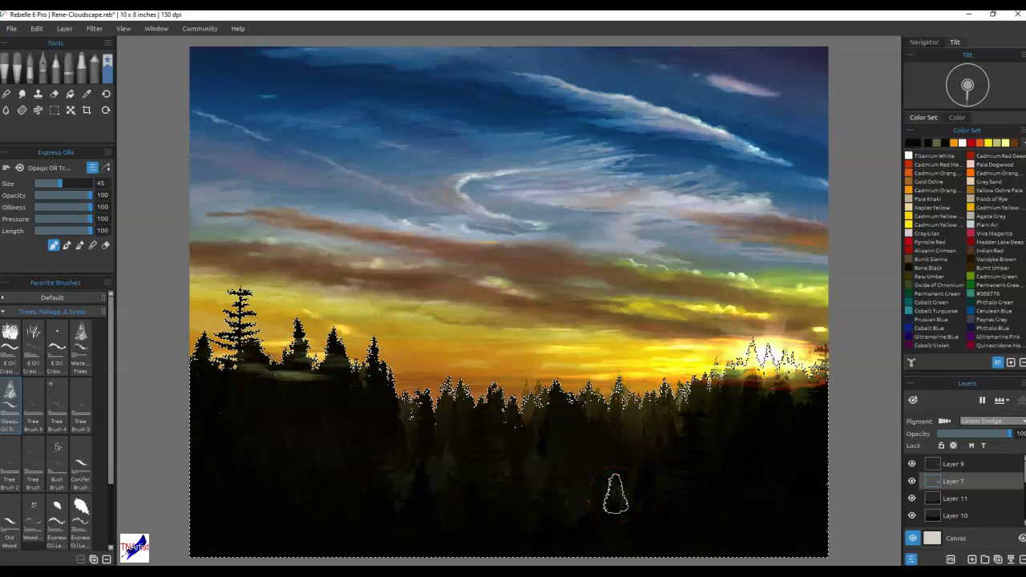
key("n")
mouse_move(751, 394)
left_mouse_down()
mouse_move(730, 429)
mouse_move(772, 354)
mouse_move(718, 453)
mouse_move(750, 372)
mouse_move(672, 465)
mouse_move(753, 355)
mouse_move(627, 517)
mouse_move(676, 451)
mouse_move(763, 367)
mouse_move(695, 485)
mouse_move(773, 461)
mouse_move(773, 359)
mouse_move(841, 445)
mouse_move(827, 398)
mouse_move(847, 404)
mouse_move(841, 439)
mouse_move(775, 481)
left_mouse_up()
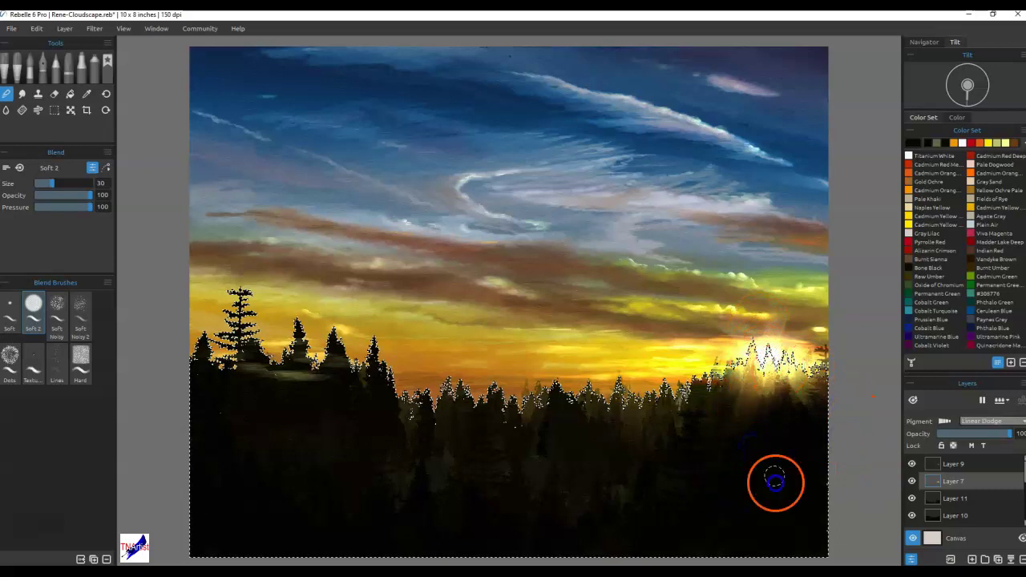
mouse_move(355, 393)
left_mouse_down()
mouse_move(379, 360)
mouse_move(312, 378)
mouse_move(387, 355)
mouse_move(320, 370)
mouse_move(352, 369)
mouse_move(271, 398)
mouse_move(266, 360)
mouse_move(277, 376)
mouse_move(398, 372)
mouse_move(253, 411)
mouse_move(696, 430)
mouse_move(657, 426)
mouse_move(736, 415)
mouse_move(755, 438)
mouse_move(683, 397)
left_mouse_up()
left_click_drag(601, 448, 470, 470)
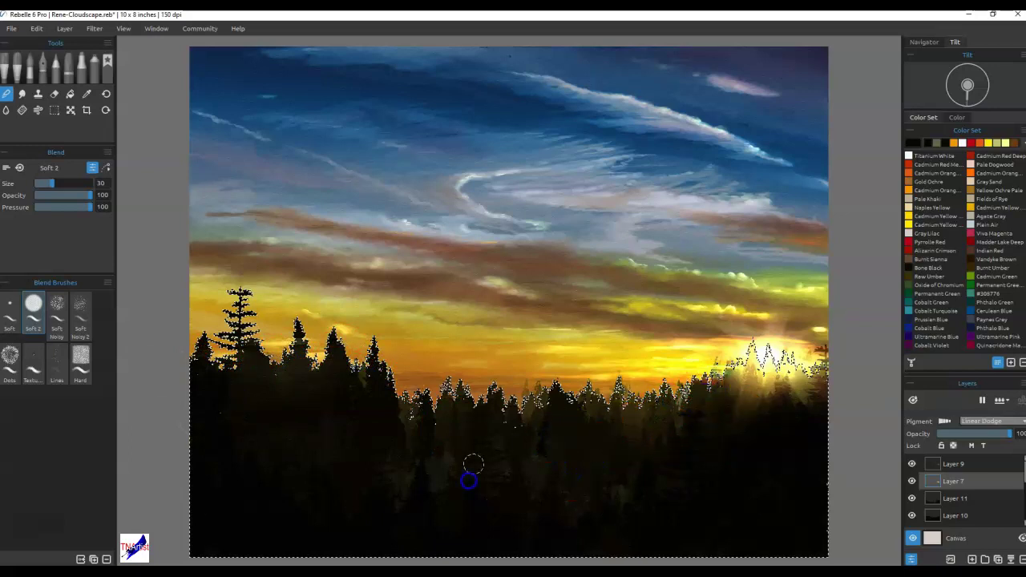
mouse_move(770, 367)
left_mouse_down()
mouse_move(777, 431)
mouse_move(807, 454)
mouse_move(811, 496)
left_mouse_up()
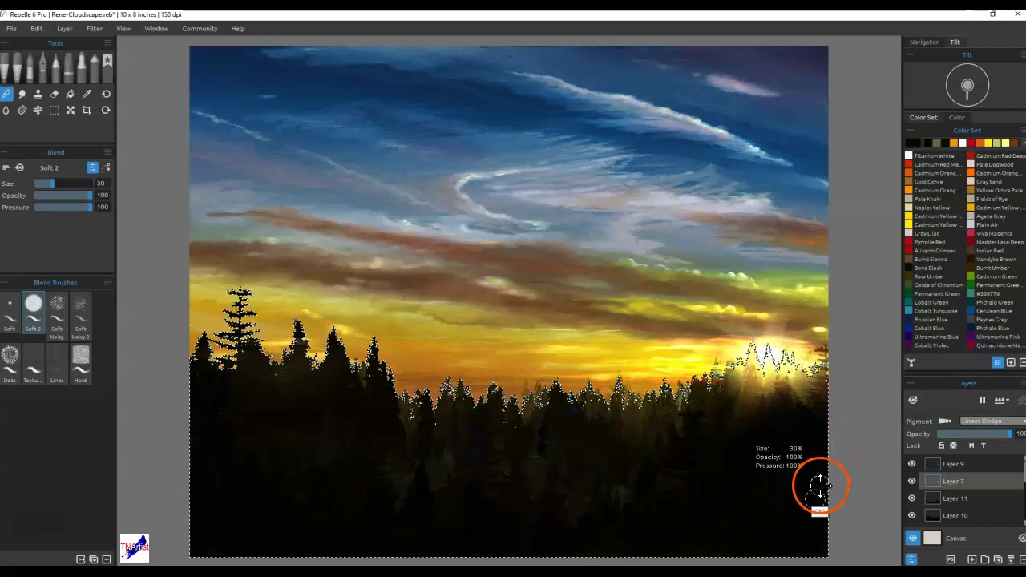
key("ctrl+d")
- Blend the sun's glow over the nearby treetops with the Soft 2 blender, working on Layer 7 and Layer 9
mouse_move(760, 425)
left_mouse_down()
mouse_move(775, 376)
mouse_move(767, 355)
mouse_move(764, 406)
mouse_move(989, 451)
mouse_move(962, 472)
mouse_move(764, 369)
mouse_move(759, 408)
left_mouse_up()
left_click(955, 464)
left_click_drag(749, 505, 759, 436)
mouse_move(783, 396)
left_mouse_down()
mouse_move(768, 359)
mouse_move(683, 441)
mouse_move(766, 365)
left_mouse_up()
left_click_drag(683, 382, 676, 393)
- Return to Layer 7 and soften the sun's light over the trees below and beside it with the Soft 2 blender
left_click(929, 480)
left_click(576, 429)
mouse_move(576, 430)
left_mouse_down()
mouse_move(561, 419)
mouse_move(534, 451)
mouse_move(414, 512)
mouse_move(761, 362)
left_mouse_up()
left_click_drag(757, 405, 764, 355)
mouse_move(665, 400)
left_mouse_down()
mouse_move(767, 357)
mouse_move(785, 393)
mouse_move(694, 478)
mouse_move(706, 502)
mouse_move(756, 373)
mouse_move(675, 449)
left_mouse_up()
mouse_move(769, 357)
left_mouse_down()
mouse_move(719, 508)
mouse_move(765, 394)
mouse_move(778, 530)
mouse_move(789, 456)
left_mouse_up()
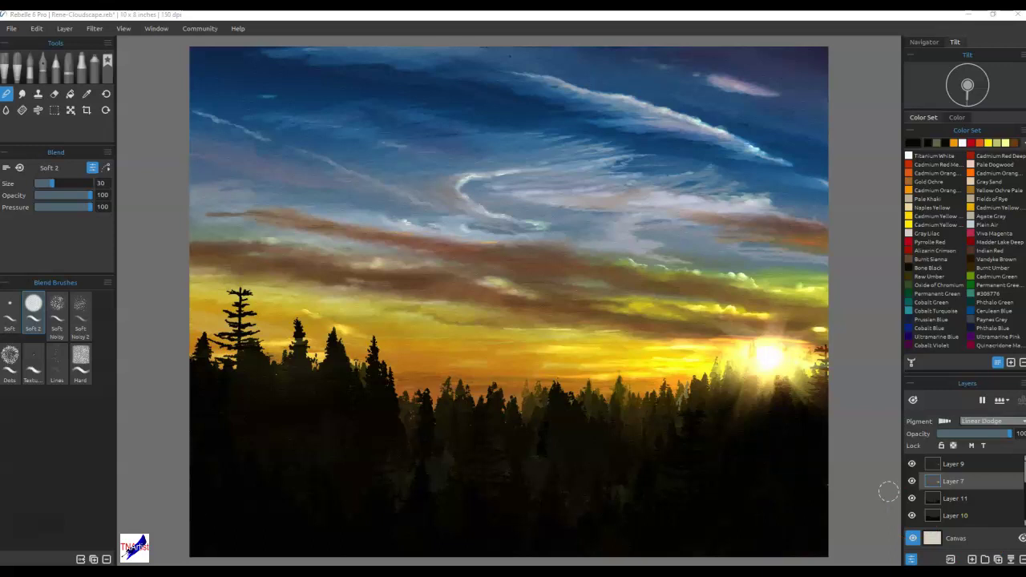
- Show the stencil over the middle of the canvas and add a new layer above Layer 9
key("ctrl+t")
left_click_drag(649, 186, 749, 163)
left_click(958, 467)
left_click(973, 559)
left_click(950, 453)
left_click(630, 326)
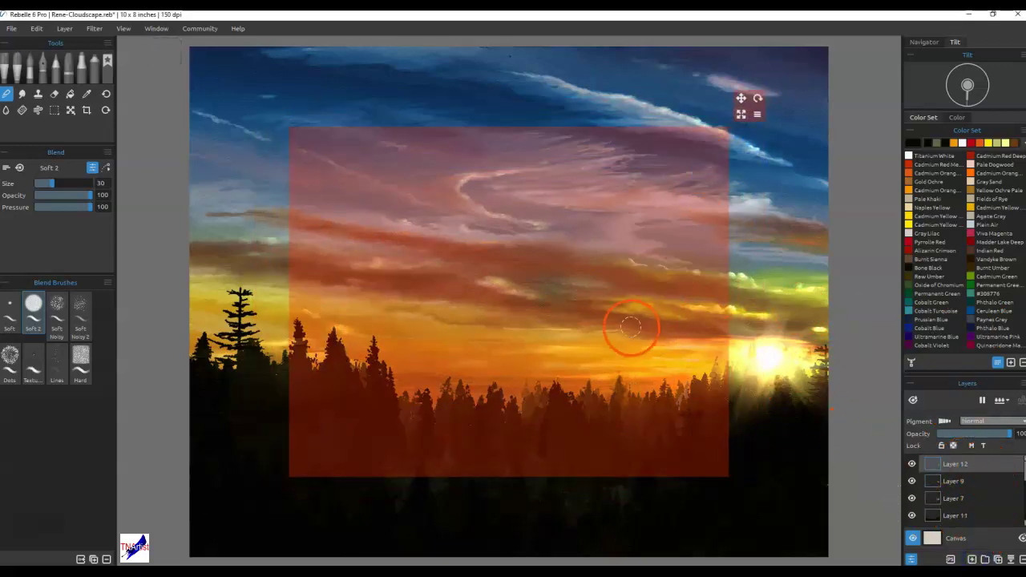
- Extend the stencil's masking over the whole canvas and choose Titanium White as the paint color
left_click(756, 113)
left_click(777, 171)
left_click(910, 154)
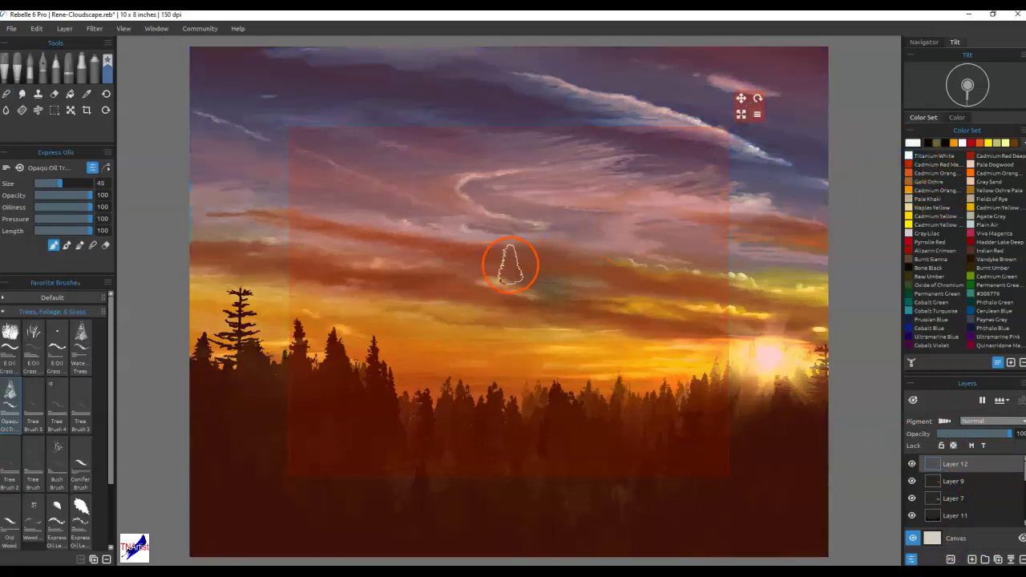
- Undo the white tree-brush strokes and airbrush a white glow through the stencil on Layer 12 with the Spray brush at size 50
mouse_move(510, 265)
left_mouse_down()
mouse_move(474, 267)
mouse_move(451, 294)
mouse_move(541, 299)
mouse_move(557, 325)
mouse_move(530, 337)
mouse_move(644, 247)
mouse_move(569, 212)
left_mouse_up()
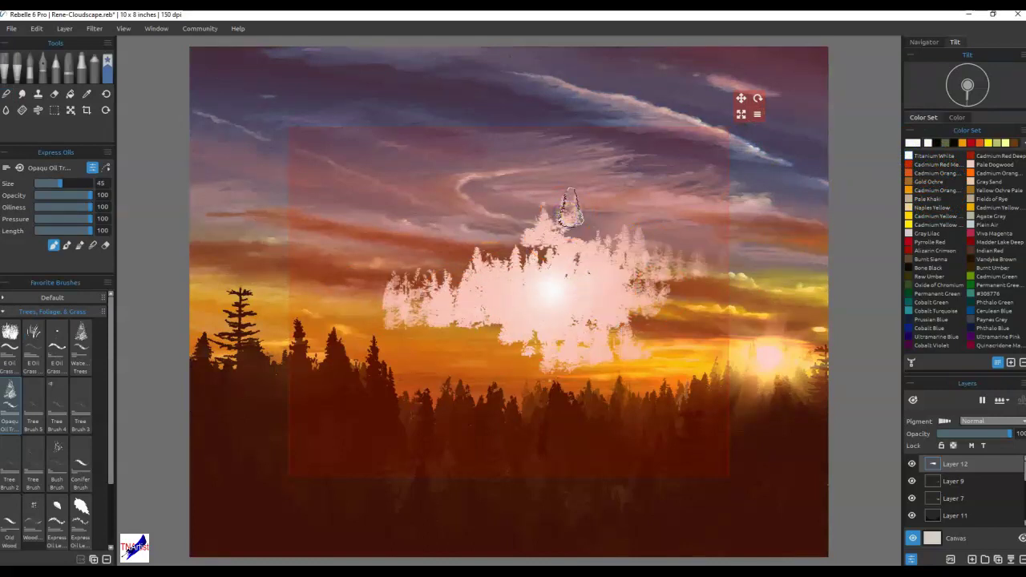
key("ctrl+z")
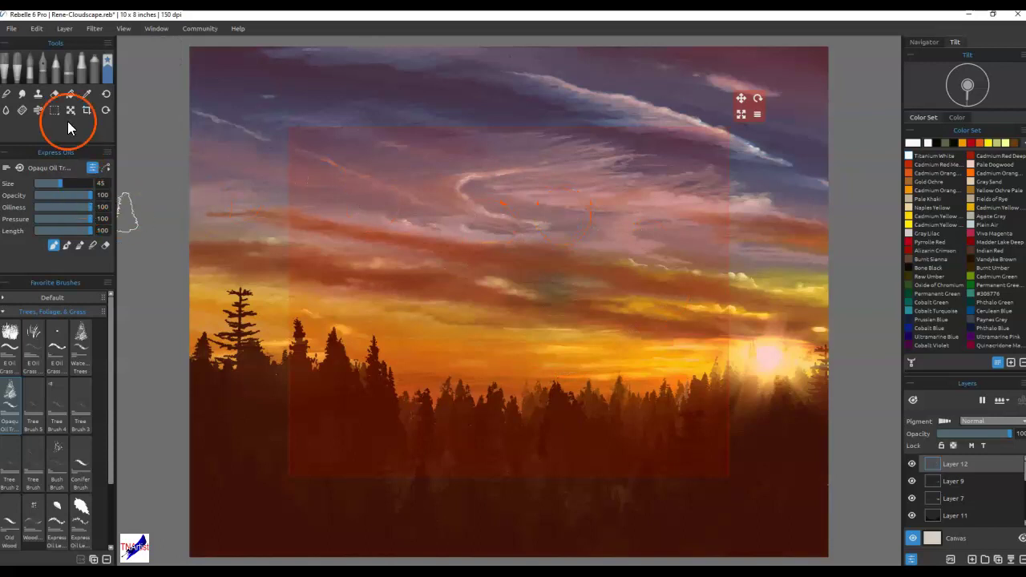
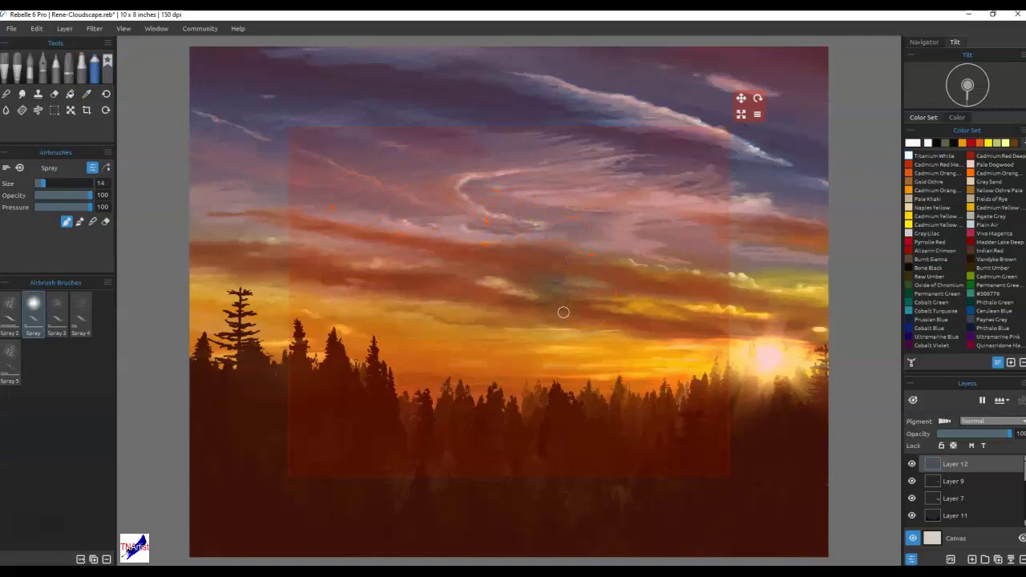
left_click_drag(564, 307, 551, 291)
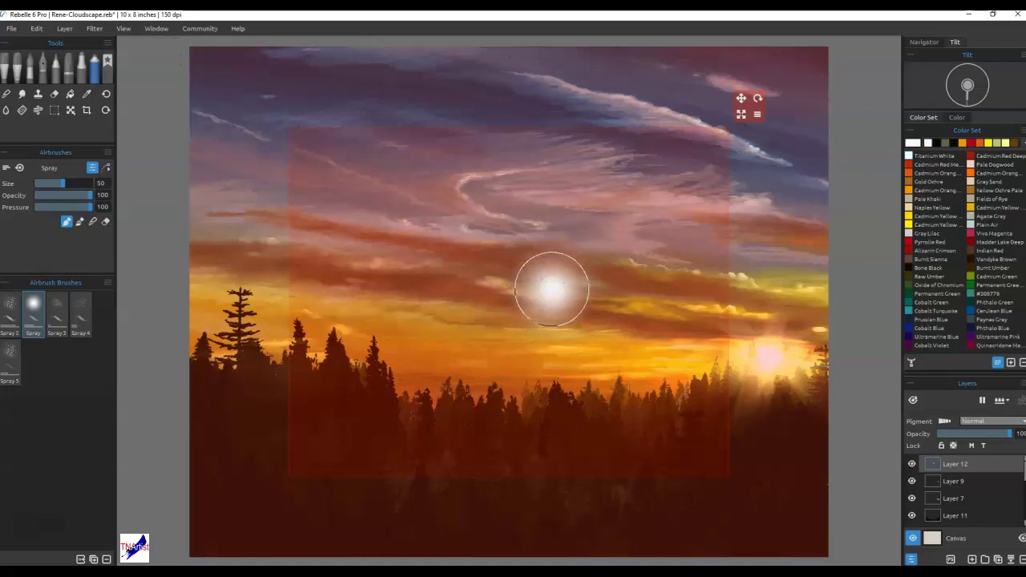
mouse_move(552, 291)
left_mouse_down()
mouse_move(568, 263)
mouse_move(595, 315)
mouse_move(491, 360)
mouse_move(516, 223)
mouse_move(597, 266)
mouse_move(509, 383)
mouse_move(475, 392)
mouse_move(451, 267)
mouse_move(614, 226)
mouse_move(540, 331)
mouse_move(662, 348)
mouse_move(376, 385)
mouse_move(386, 351)
mouse_move(539, 194)
mouse_move(422, 226)
mouse_move(359, 259)
mouse_move(479, 232)
mouse_move(469, 330)
mouse_move(558, 317)
mouse_move(518, 445)
mouse_move(654, 251)
mouse_move(376, 280)
mouse_move(443, 349)
mouse_move(541, 393)
mouse_move(598, 294)
mouse_move(399, 285)
mouse_move(622, 263)
mouse_move(616, 352)
mouse_move(486, 224)
mouse_move(502, 360)
left_mouse_up()
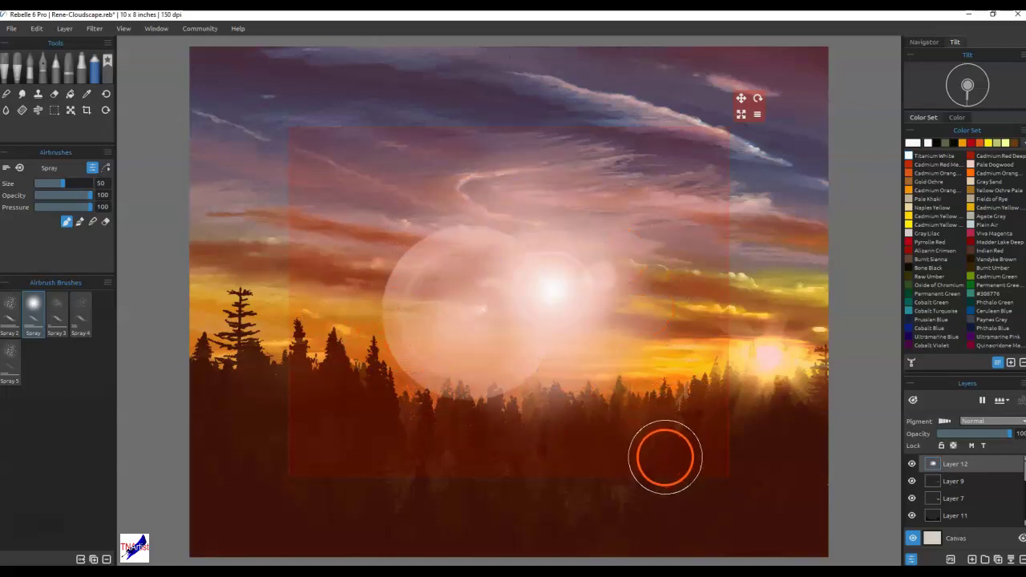
- Smooth the white glow on Layer 12 with the Spray brush's blend mode, hide the stencil and airbrush more white into the glow
key("n")
mouse_move(562, 339)
left_mouse_down()
mouse_move(556, 318)
mouse_move(556, 371)
mouse_move(618, 297)
mouse_move(538, 290)
mouse_move(529, 232)
mouse_move(533, 389)
left_mouse_up()
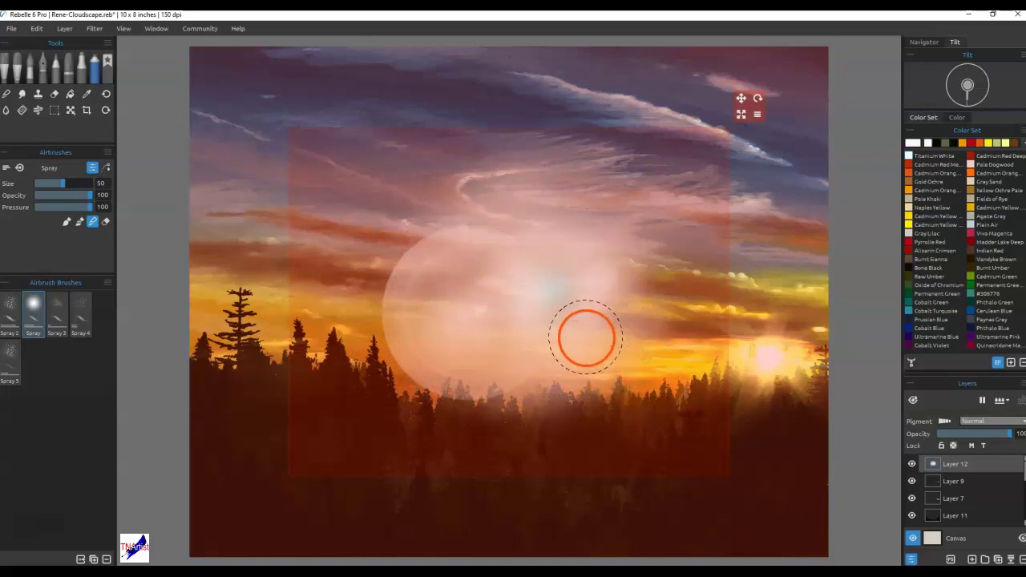
key("b")
mouse_move(549, 299)
left_mouse_down()
mouse_move(551, 284)
mouse_move(583, 266)
left_mouse_up()
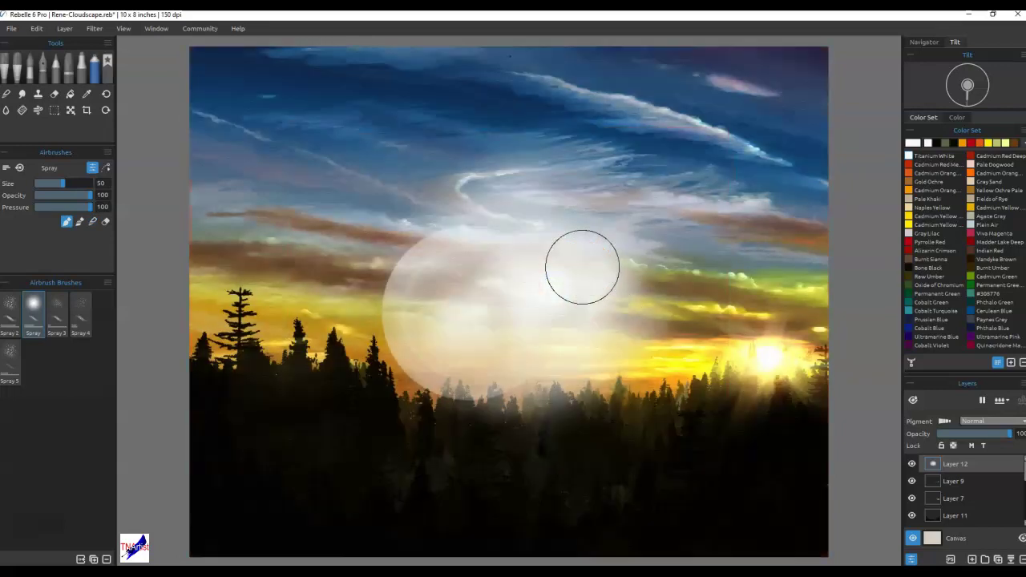
left_click(584, 321)
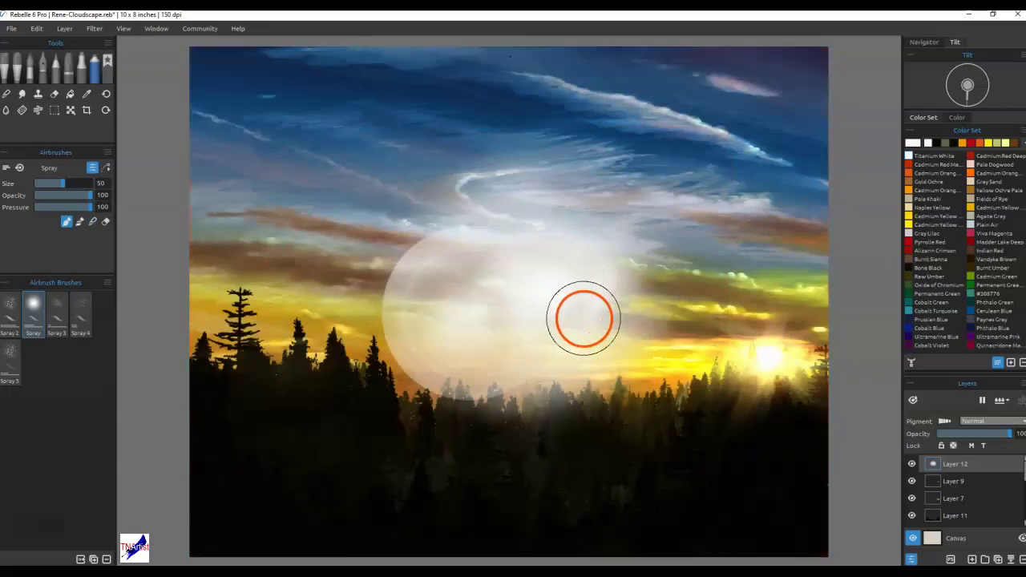
- Set Layer 12's blending mode to Overlay and move the glow over the sun and the trees below it
left_click(972, 423)
mouse_move(971, 422)
left_mouse_down()
mouse_move(973, 361)
mouse_move(974, 445)
mouse_move(987, 424)
mouse_move(985, 433)
mouse_move(984, 410)
mouse_move(972, 439)
left_mouse_up()
left_click(671, 343)
left_click(820, 366)
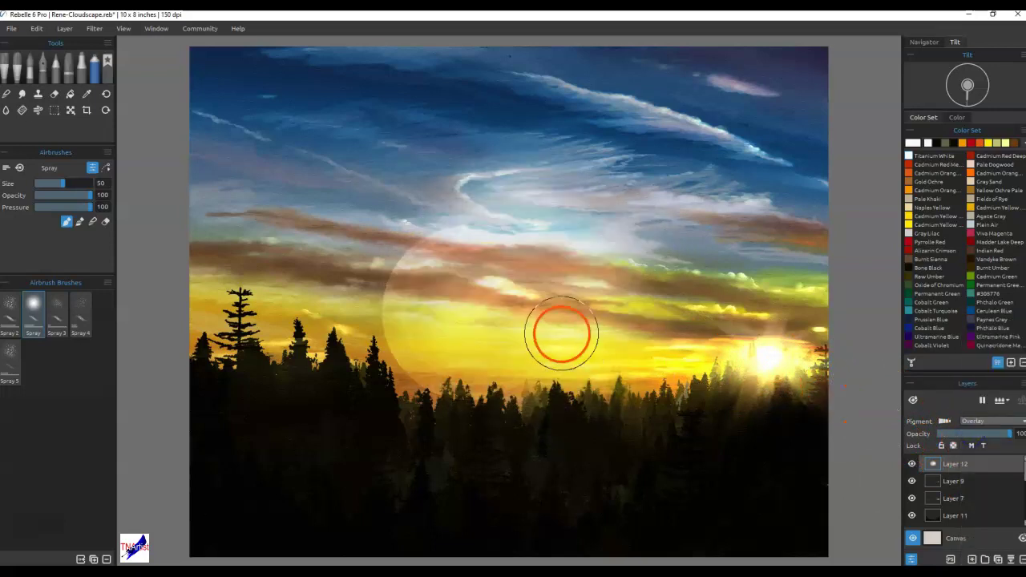
key("ctrl+t")
left_click_drag(550, 331, 682, 413)
left_click(743, 399)
left_click(938, 460)
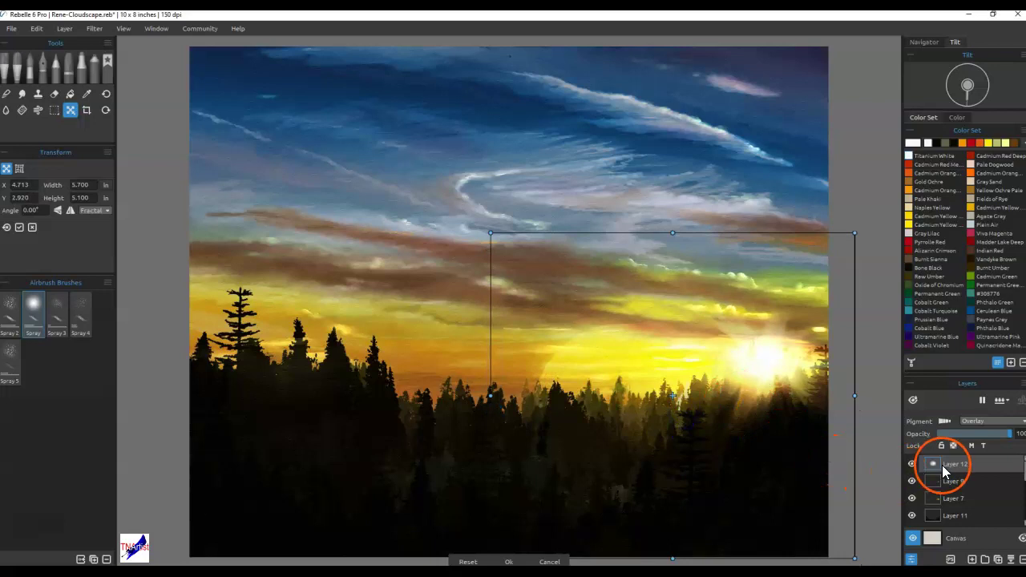
- Try Hard Light on Layer 12, settle on the Linear Light blending mode and lower the layer opacity to 25
left_click(981, 423)
left_click(982, 444)
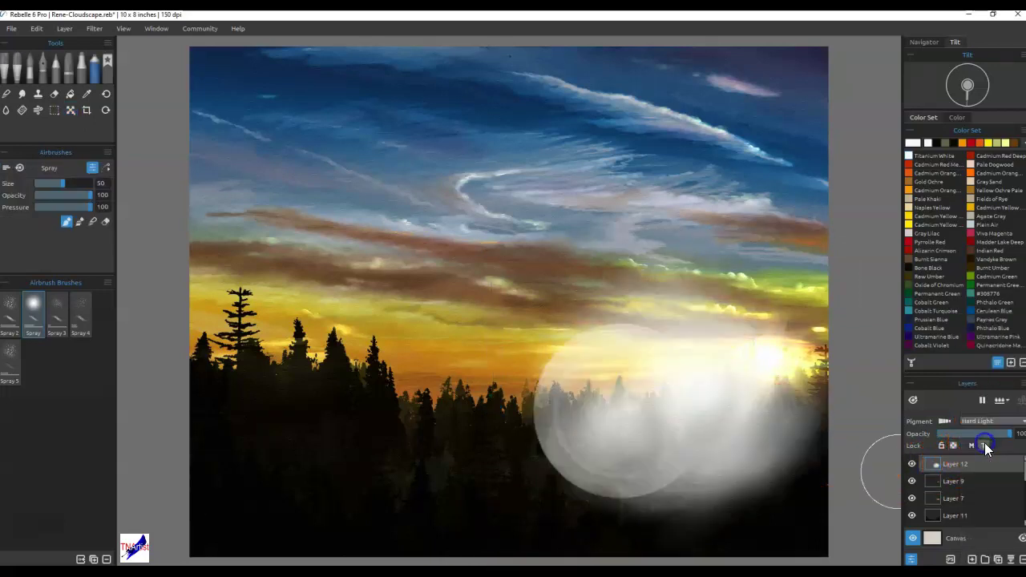
left_click(984, 422)
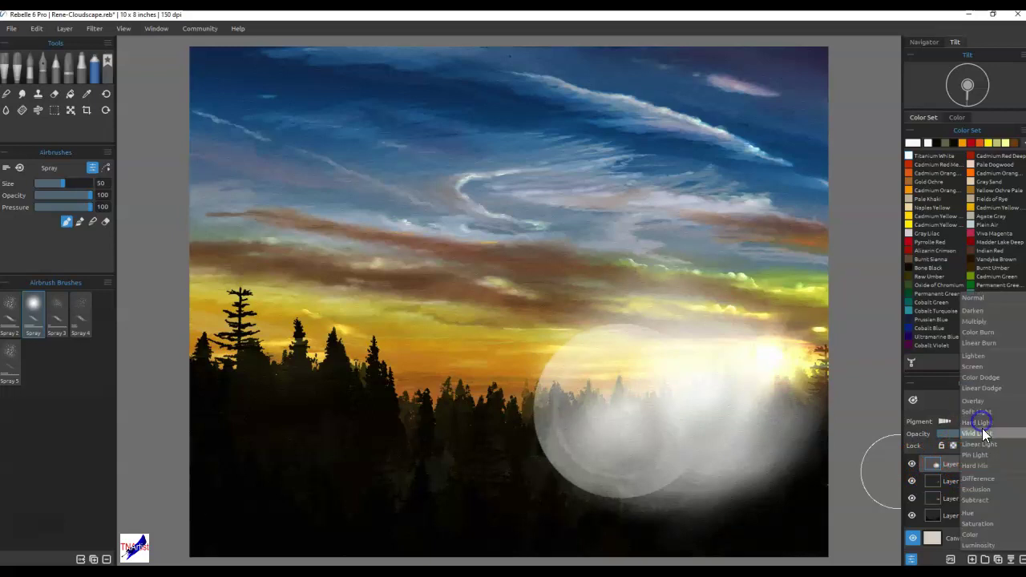
left_click(985, 451)
left_click(969, 434)
mouse_move(967, 435)
left_mouse_down()
mouse_move(950, 436)
mouse_move(959, 436)
left_mouse_up()
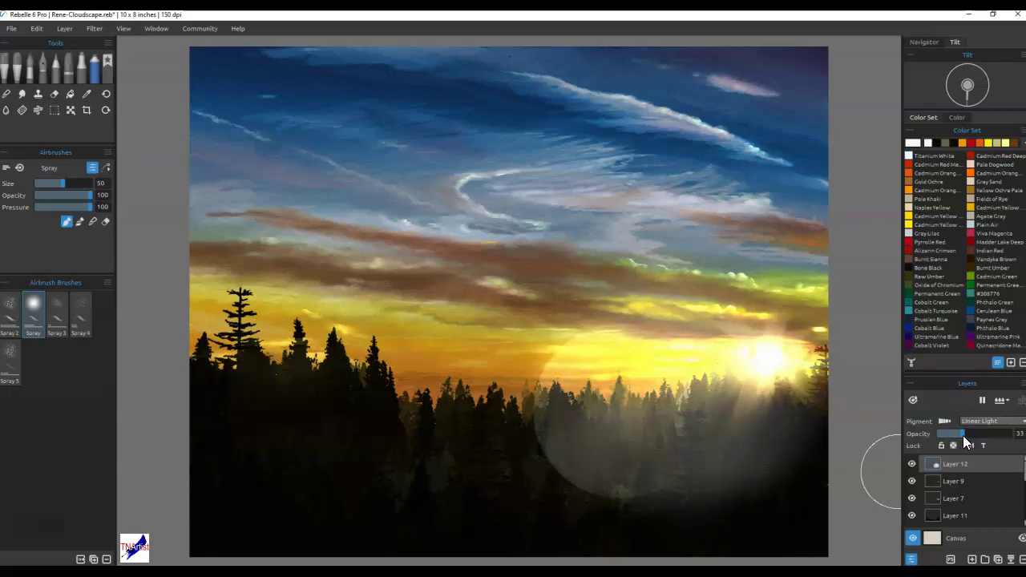
left_click_drag(959, 433, 956, 433)
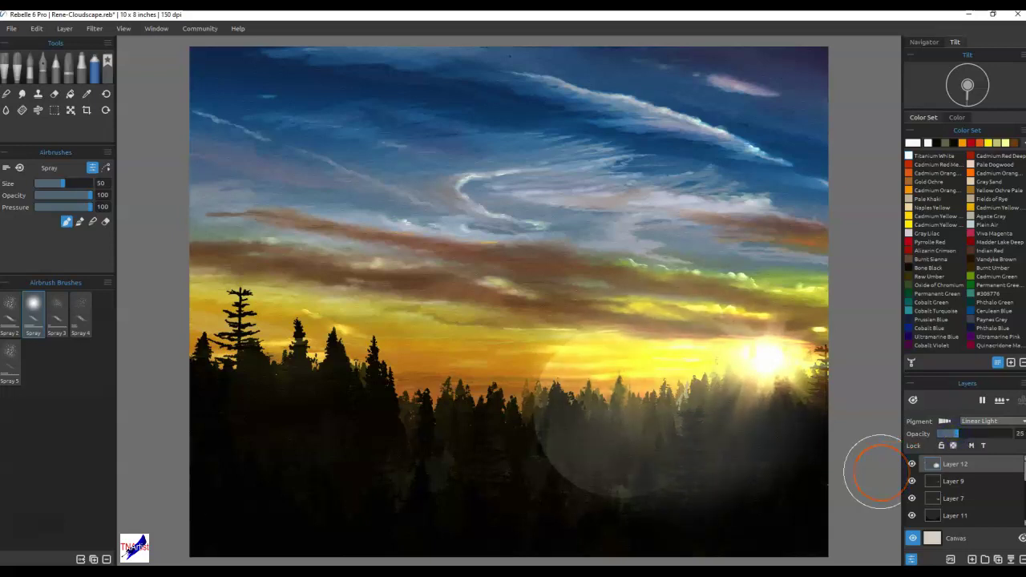
- Blend away the glow's hard round edge over the trees with the Soft 2 blender at size 30
key("n")
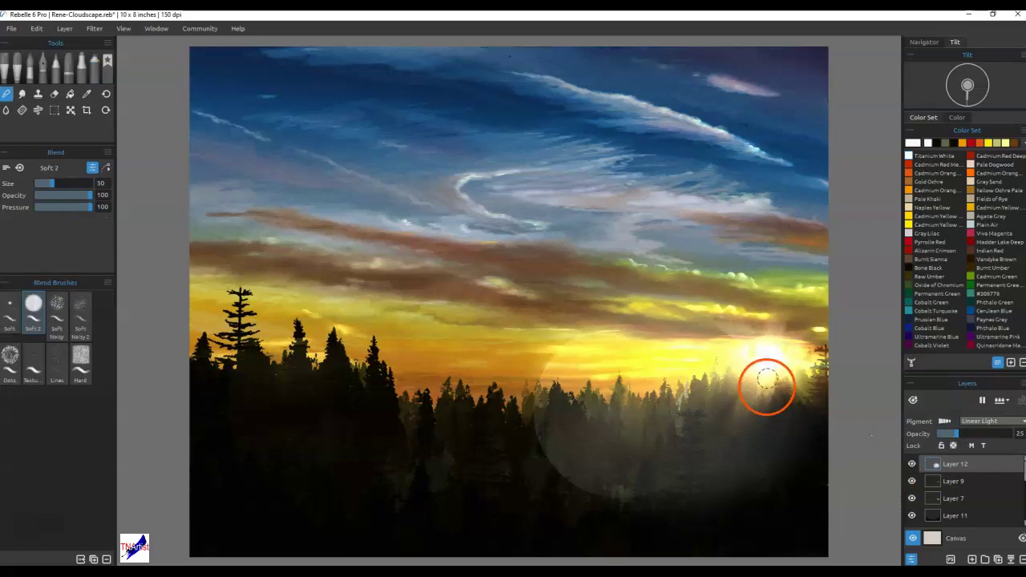
mouse_move(698, 521)
left_mouse_down()
mouse_move(687, 435)
mouse_move(643, 355)
mouse_move(679, 415)
left_mouse_up()
mouse_move(572, 339)
left_mouse_down()
mouse_move(556, 476)
mouse_move(621, 522)
mouse_move(677, 455)
left_mouse_up()
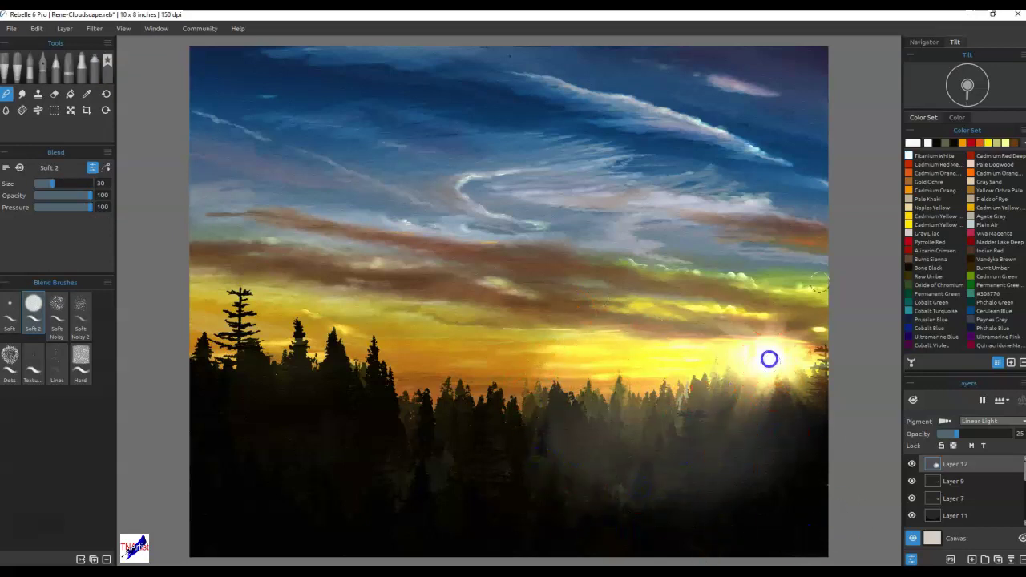
mouse_move(593, 458)
left_mouse_down()
mouse_move(846, 436)
mouse_move(787, 490)
mouse_move(757, 378)
mouse_move(755, 458)
left_mouse_up()
- Switch to Layer 9 and soften the sunlight over the dark trees below the sun with the Soft 2 blender
left_click(955, 481)
mouse_move(774, 416)
left_mouse_down()
mouse_move(763, 379)
mouse_move(774, 362)
mouse_move(757, 362)
mouse_move(779, 359)
mouse_move(742, 400)
mouse_move(737, 362)
mouse_move(721, 361)
mouse_move(769, 364)
mouse_move(647, 351)
mouse_move(763, 365)
mouse_move(743, 296)
mouse_move(824, 277)
mouse_move(762, 367)
mouse_move(839, 473)
mouse_move(770, 375)
mouse_move(818, 488)
left_mouse_up()
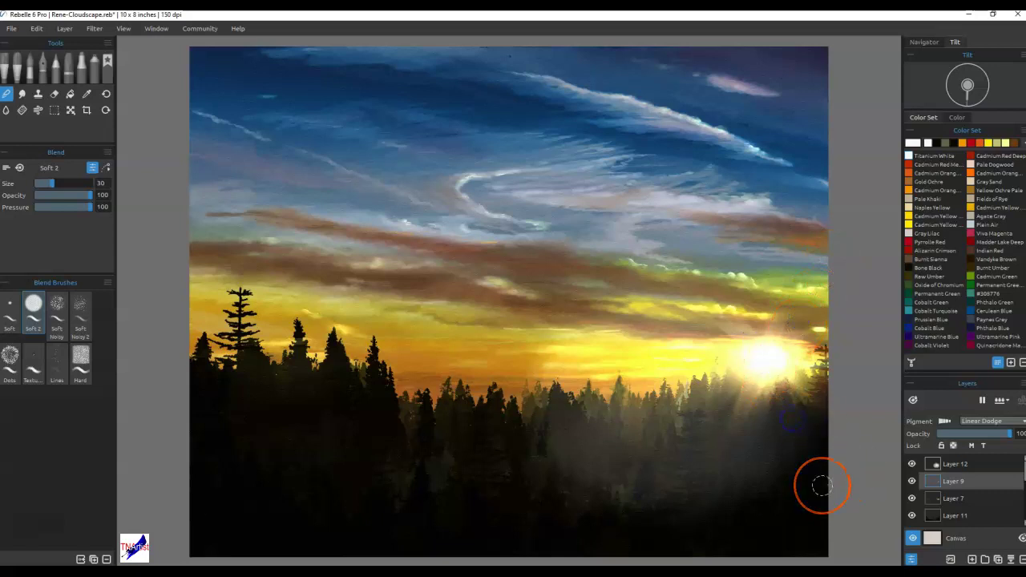
mouse_move(748, 526)
left_mouse_down()
mouse_move(819, 486)
mouse_move(857, 510)
left_mouse_up()
- Load Layer 11's foreground tree shapes as a selection, clear the Layer 12 glow inside them, and deselect
left_click(966, 519)
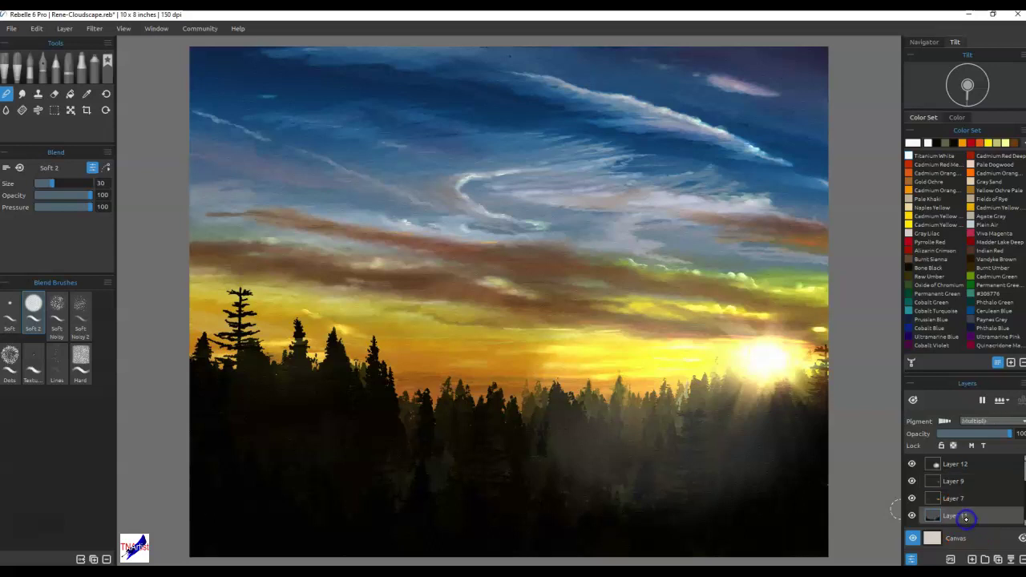
left_click(954, 464)
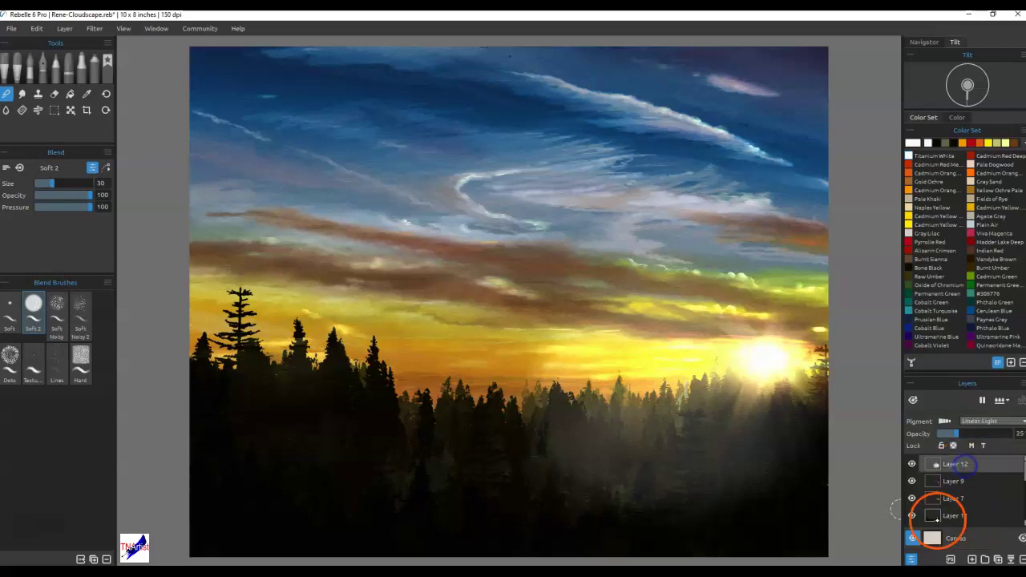
left_click(932, 515, "ctrl")
left_click(971, 445)
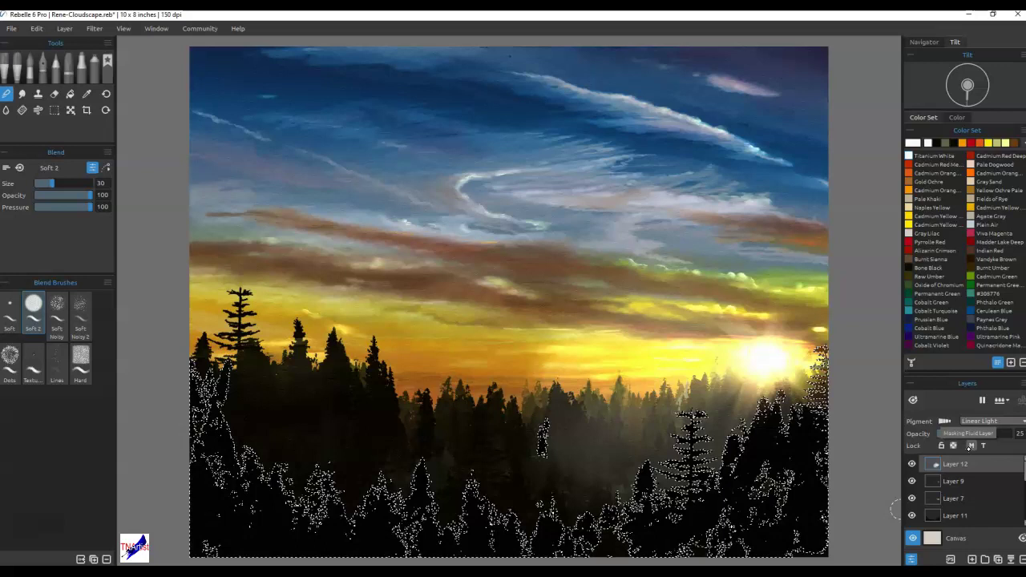
key("ctrl+d")
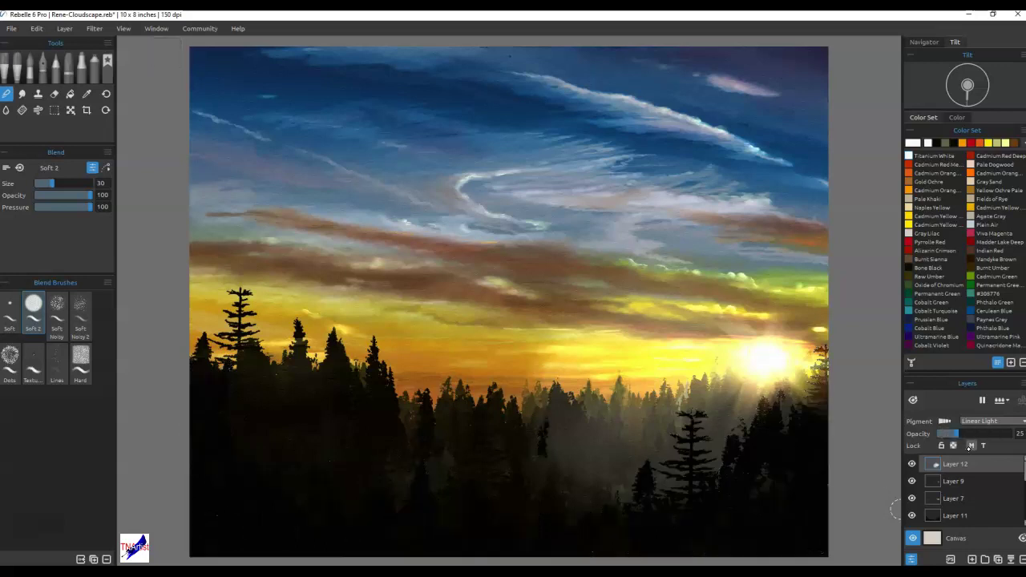
- Blend the Layer 12 glow around the foreground trees below the sun with Soft 2 at size 18, following the light's diagonal direction
left_click(783, 367)
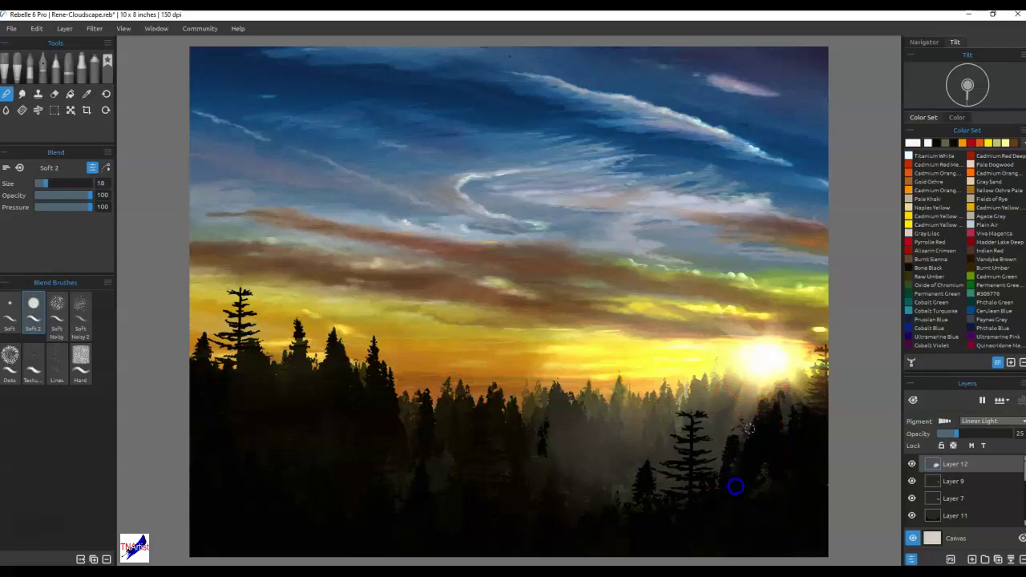
mouse_move(807, 525)
left_mouse_down()
mouse_move(787, 478)
mouse_move(763, 495)
mouse_move(771, 409)
mouse_move(799, 393)
left_mouse_up()
left_click_drag(682, 492, 745, 373)
left_click(690, 519)
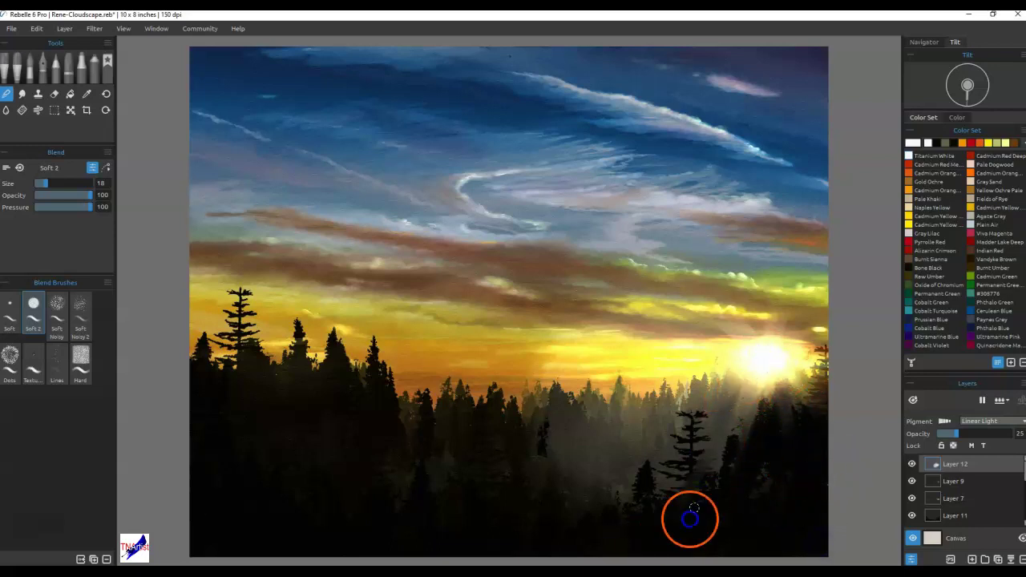
left_click_drag(663, 524, 737, 403)
left_click_drag(646, 547, 754, 387)
left_click_drag(655, 518, 707, 423)
mouse_move(616, 426)
left_mouse_down()
mouse_move(647, 412)
mouse_move(560, 442)
mouse_move(577, 425)
mouse_move(546, 451)
left_mouse_up()
- Clean up the glow among the trees with the Round Soft eraser at size 10, and blend the remaining light with Soft 2
key("e")
key("bracketright")
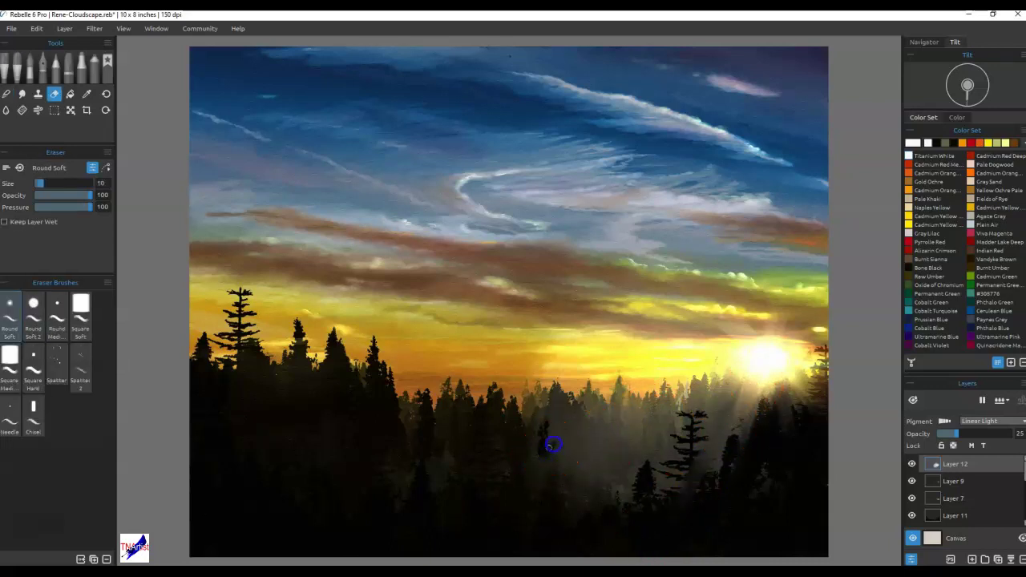
mouse_move(705, 453)
left_mouse_down()
mouse_move(767, 485)
mouse_move(748, 492)
mouse_move(591, 435)
mouse_move(590, 447)
mouse_move(576, 417)
left_mouse_up()
key("b")
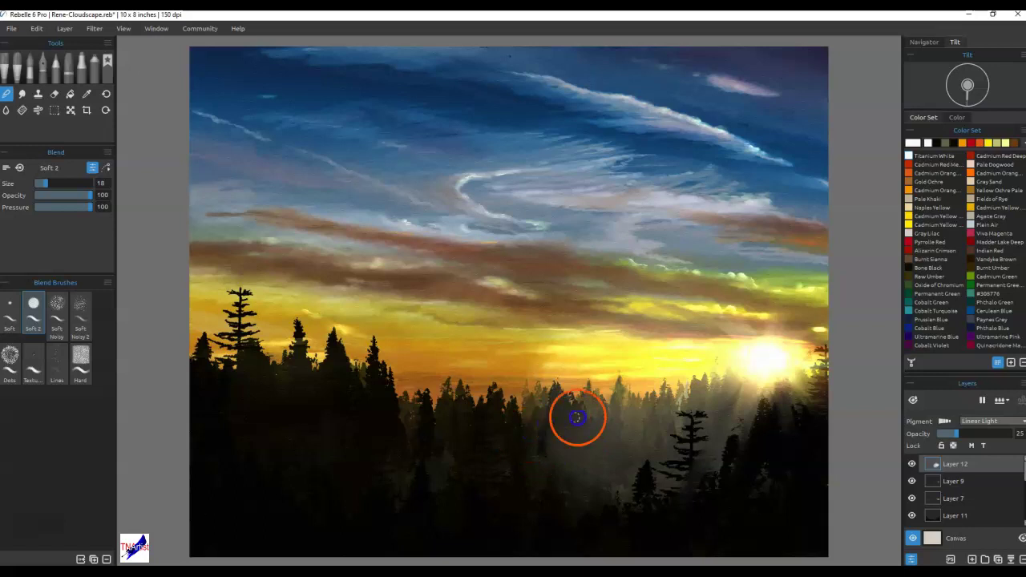
left_click_drag(663, 406, 735, 403)
mouse_move(660, 534)
left_mouse_down()
mouse_move(636, 545)
mouse_move(748, 394)
mouse_move(708, 476)
mouse_move(742, 437)
mouse_move(785, 451)
mouse_move(772, 408)
mouse_move(682, 412)
mouse_move(614, 477)
mouse_move(535, 453)
left_mouse_up()
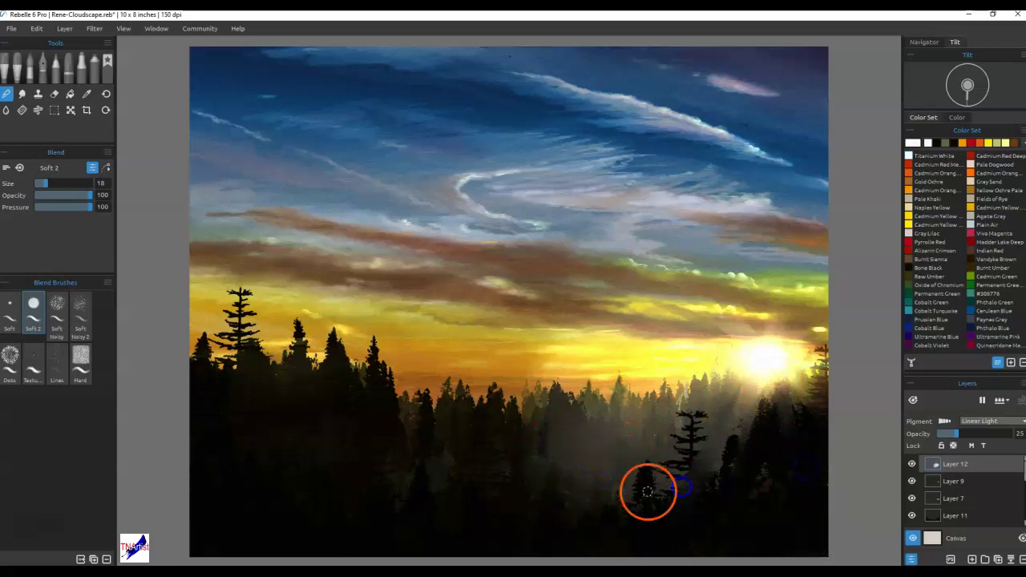
- Go through Layer 9 to Layer 7 and blend the light between the sun and the foreground conifer with Soft 2
left_click(954, 480)
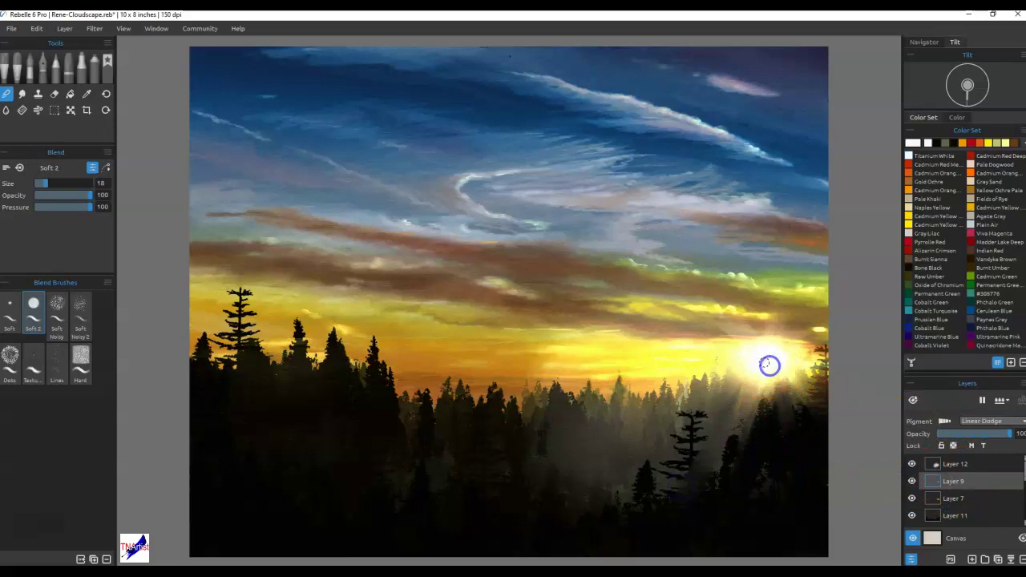
left_click(955, 496)
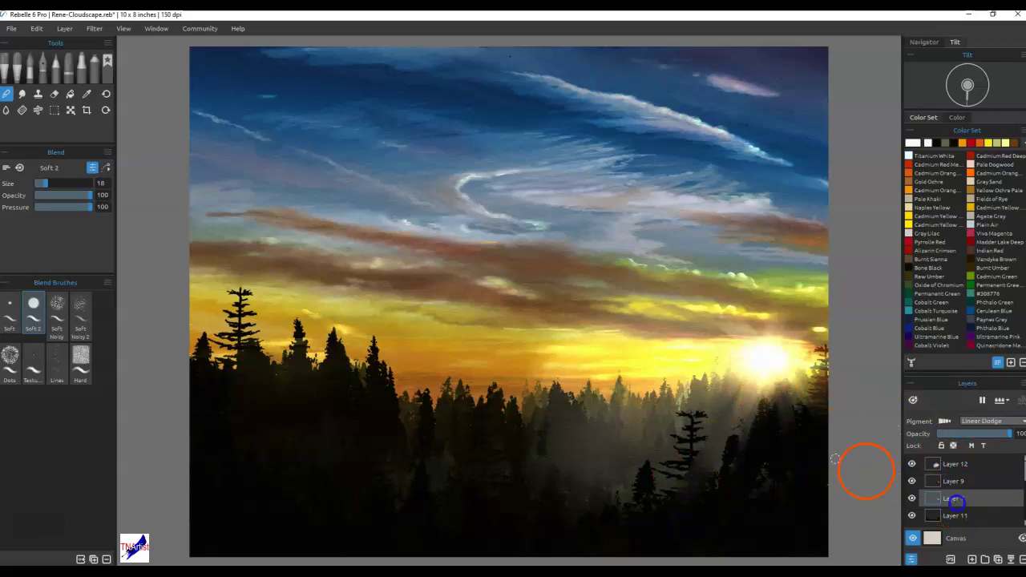
mouse_move(701, 476)
left_mouse_down()
mouse_move(736, 412)
mouse_move(814, 359)
left_mouse_up()
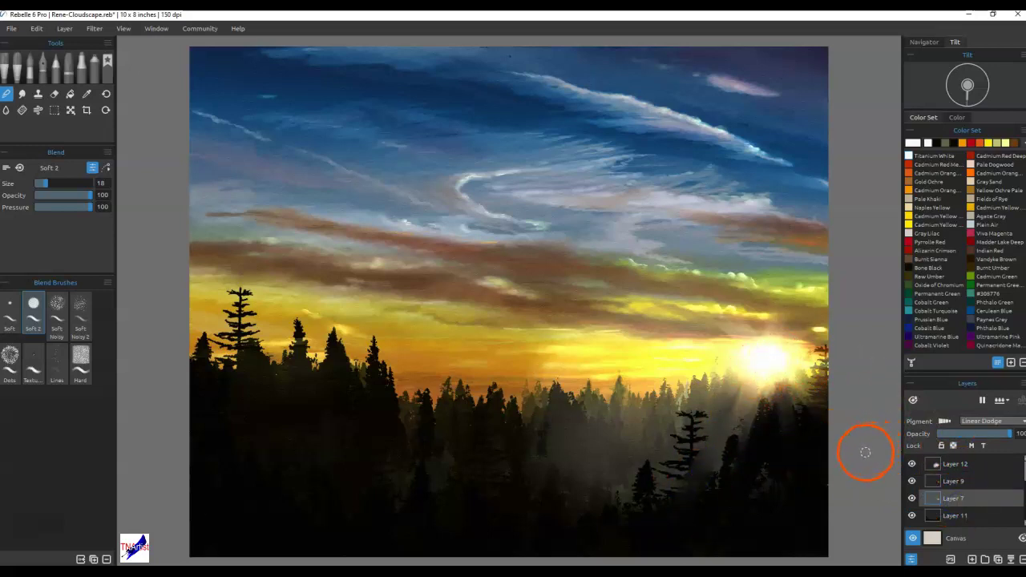
- Airbrush a thin white light ray on Layer 9 from the sun diagonally down past the foreground conifer with the Spray brush
key("a")
mouse_move(762, 406)
left_mouse_down()
mouse_move(763, 387)
mouse_move(653, 563)
left_mouse_up()
key("bracketleft")
left_click(959, 482)
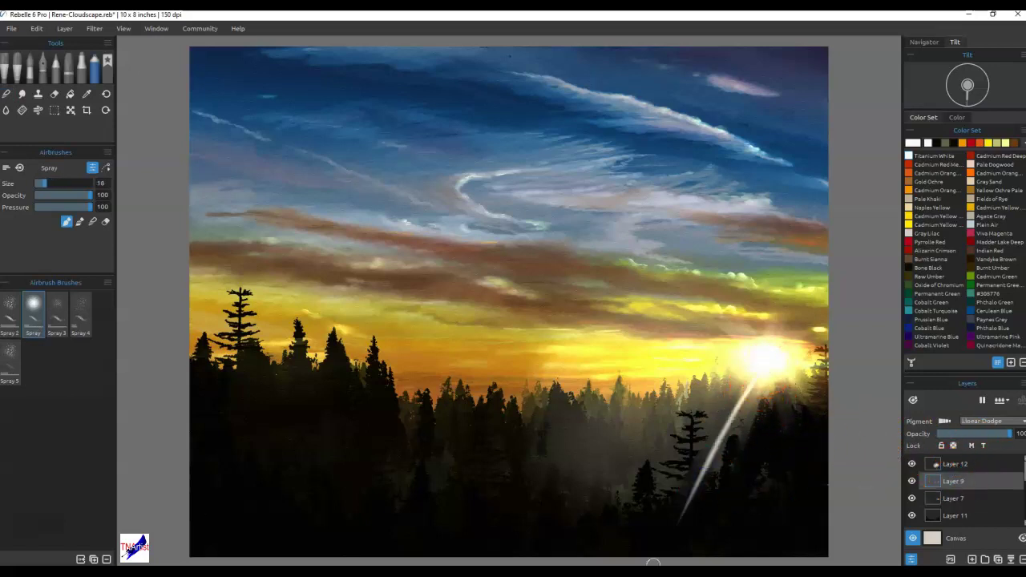
- Blend the white ray into a soft, faint sunbeam beside the foreground conifer with the Soft 2 blender at size 18
key("b")
left_click_drag(737, 377, 726, 421)
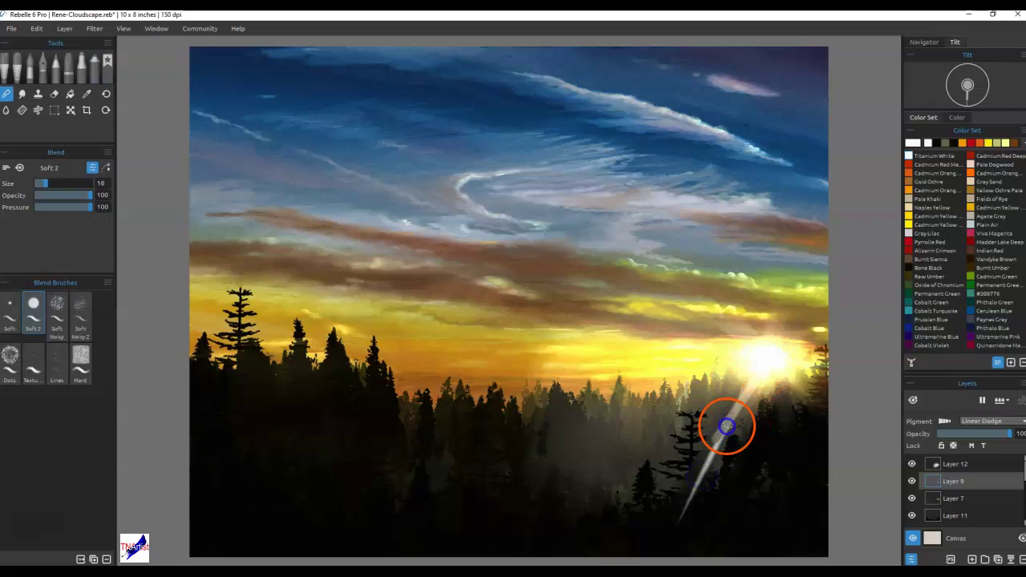
mouse_move(754, 369)
left_mouse_down()
mouse_move(676, 521)
mouse_move(733, 412)
mouse_move(699, 483)
left_mouse_up()
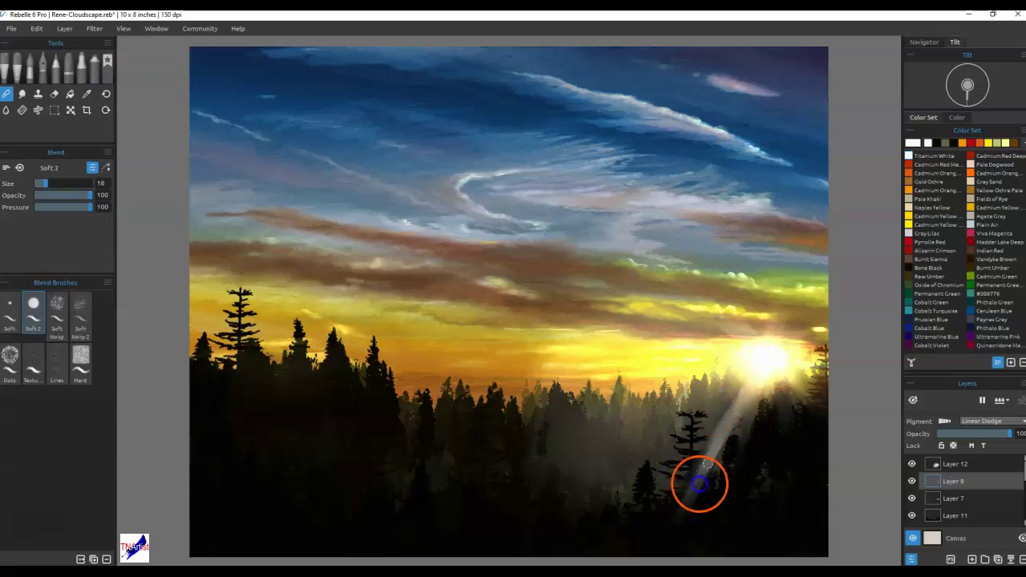
left_click_drag(761, 406, 646, 518)
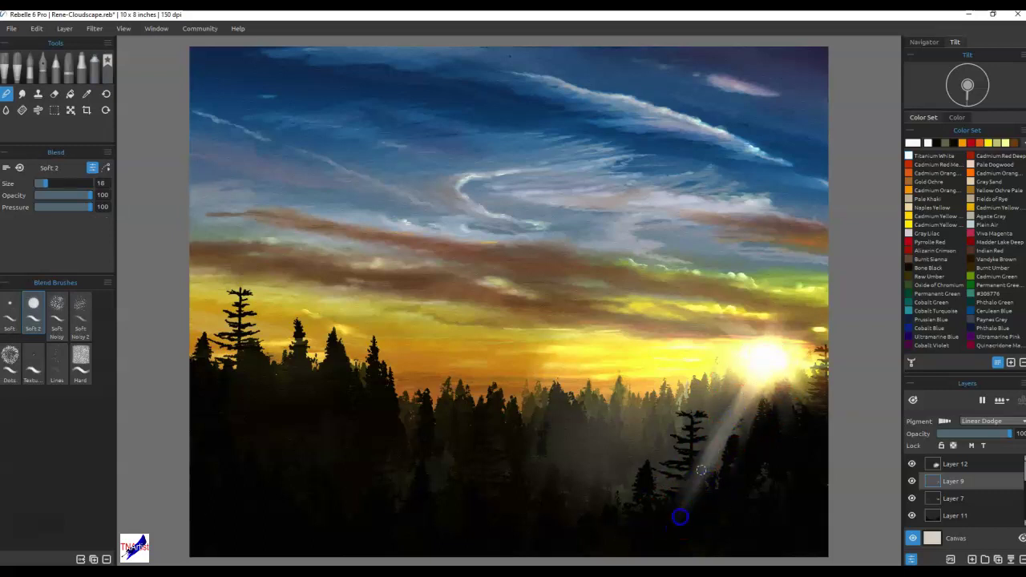
mouse_move(728, 430)
left_mouse_down()
mouse_move(666, 540)
mouse_move(737, 403)
left_mouse_up()
left_click_drag(655, 542, 757, 376)
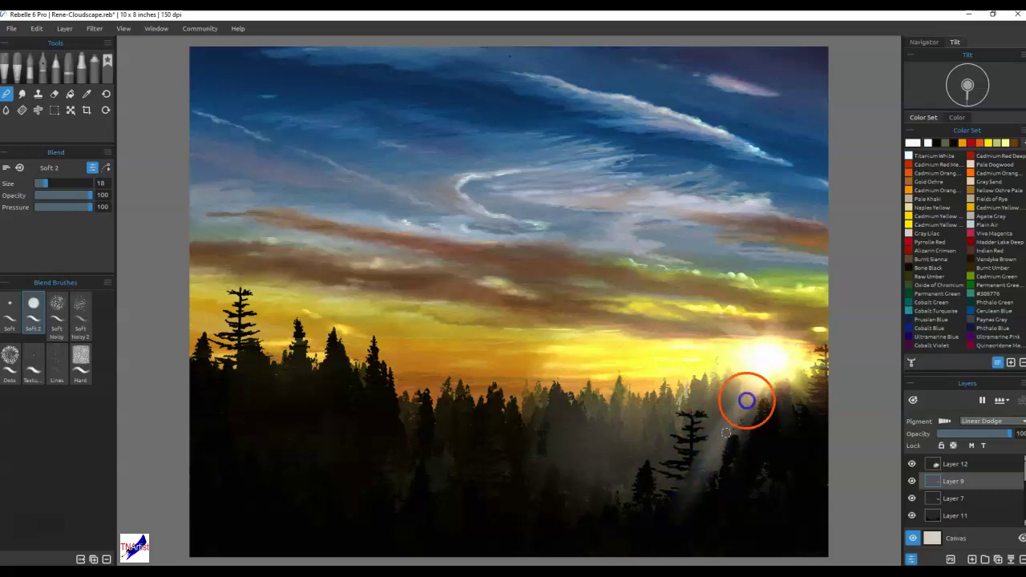
mouse_move(695, 497)
left_mouse_down()
mouse_move(710, 443)
mouse_move(749, 382)
left_mouse_up()
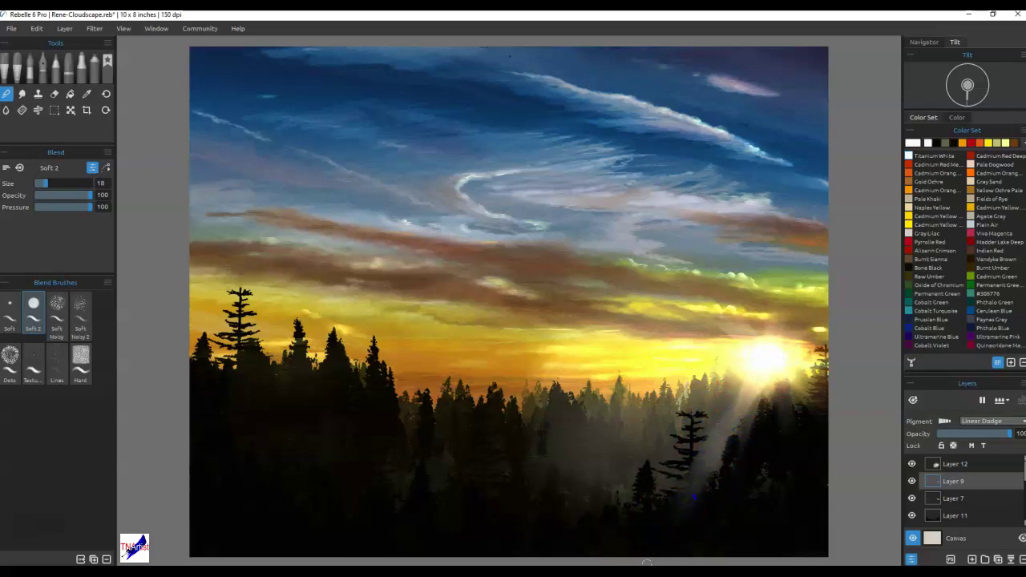
left_click_drag(717, 434, 727, 403)
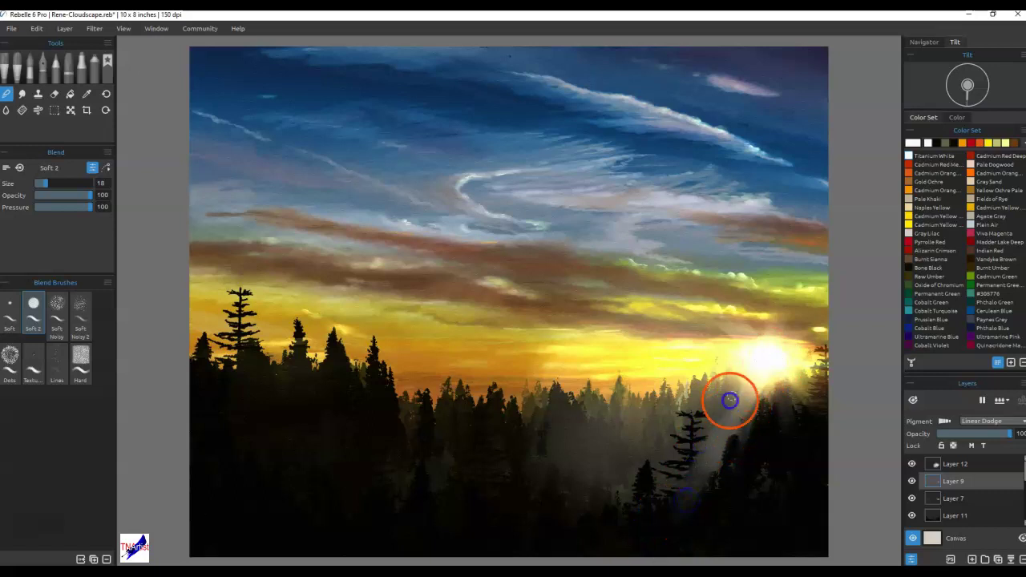
left_click_drag(650, 521, 762, 373)
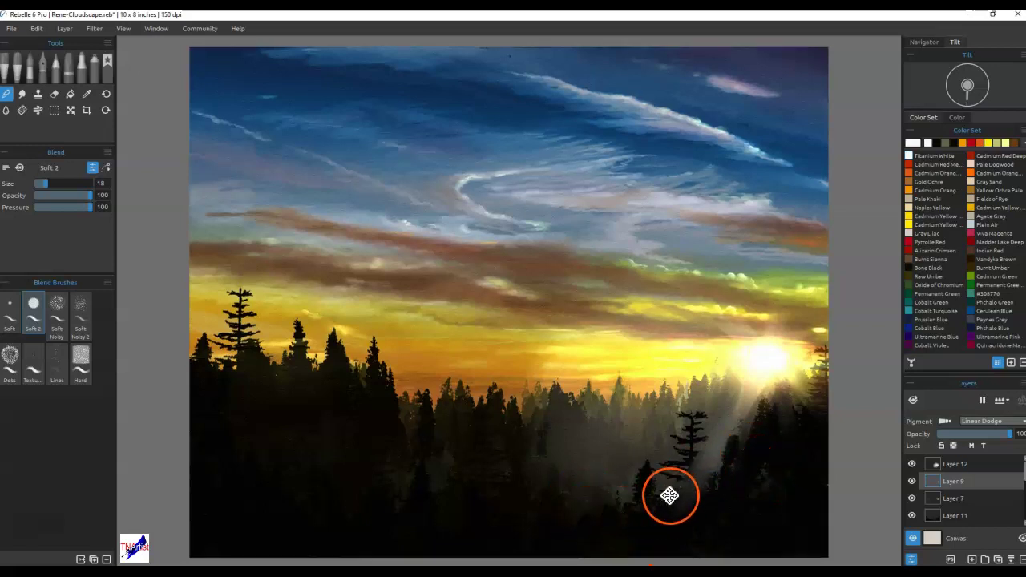
- Paint ragged white mist streaks across the dark ground below the trees on a new layer above Layer 11 with Cloud Brush 1 at size 9
left_click_drag(664, 497, 669, 408)
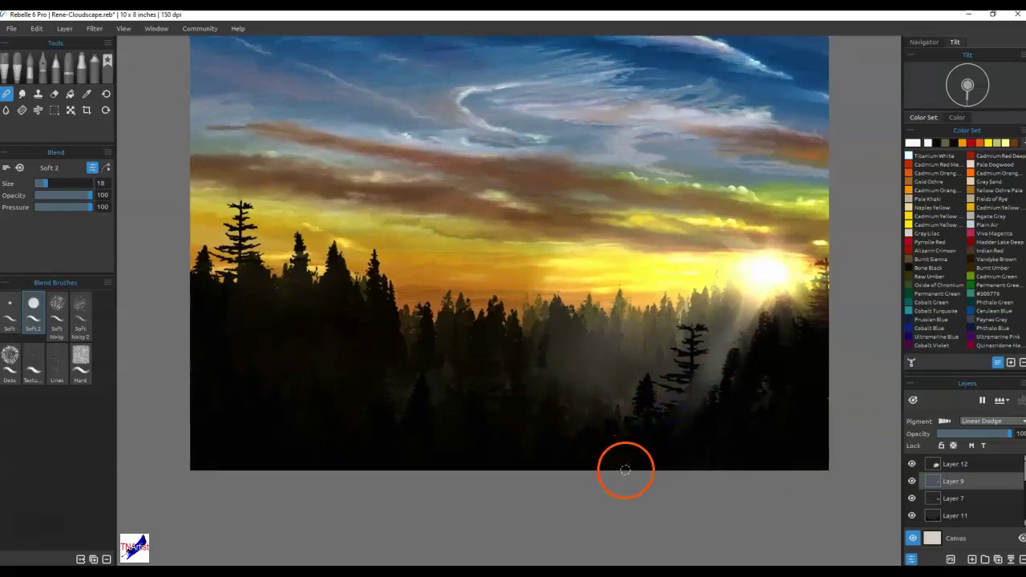
left_click(17, 63)
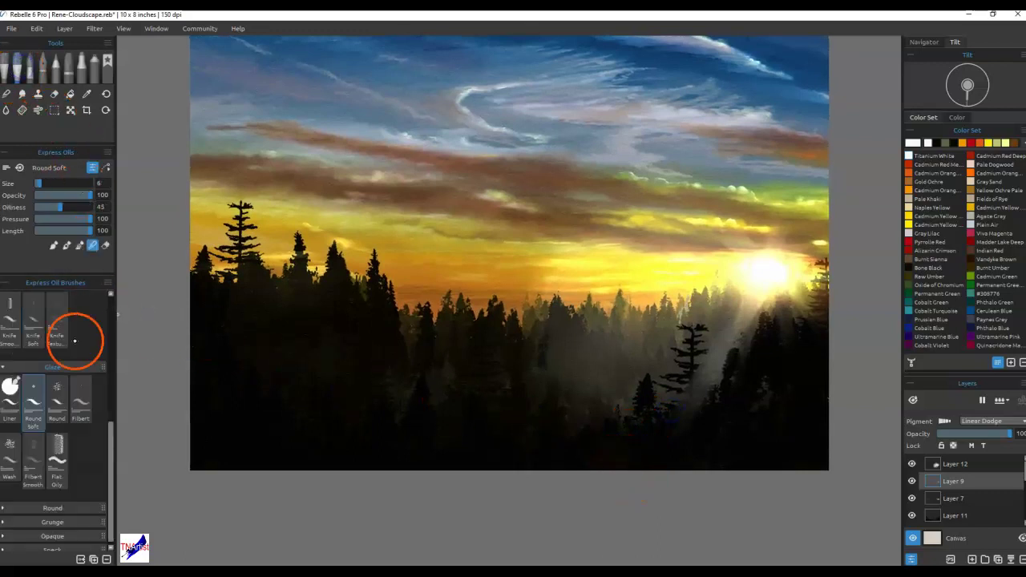
scroll(112, 317, "up", 10)
left_click(82, 437)
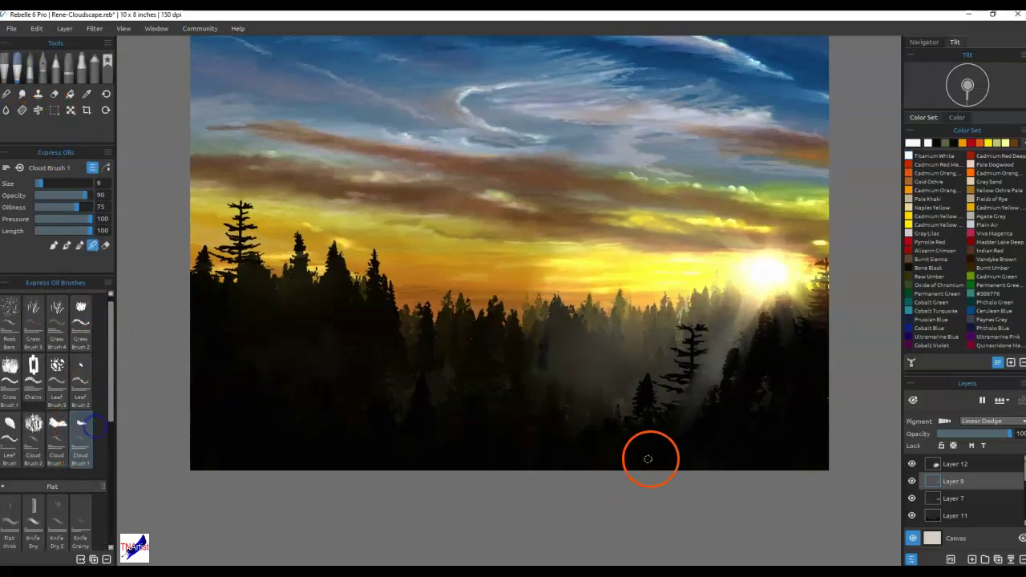
left_click(953, 464)
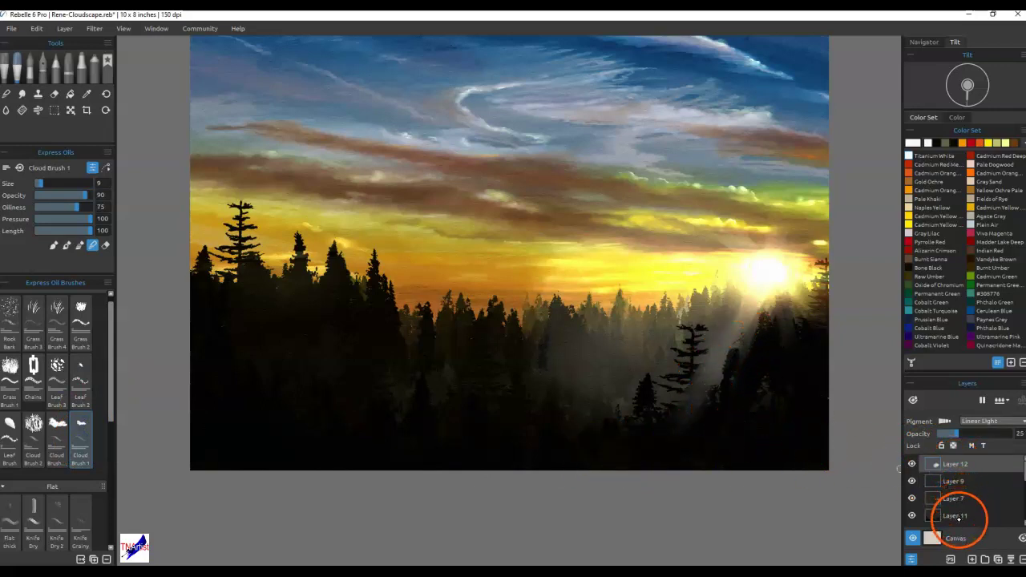
left_click(955, 515)
left_click(972, 559)
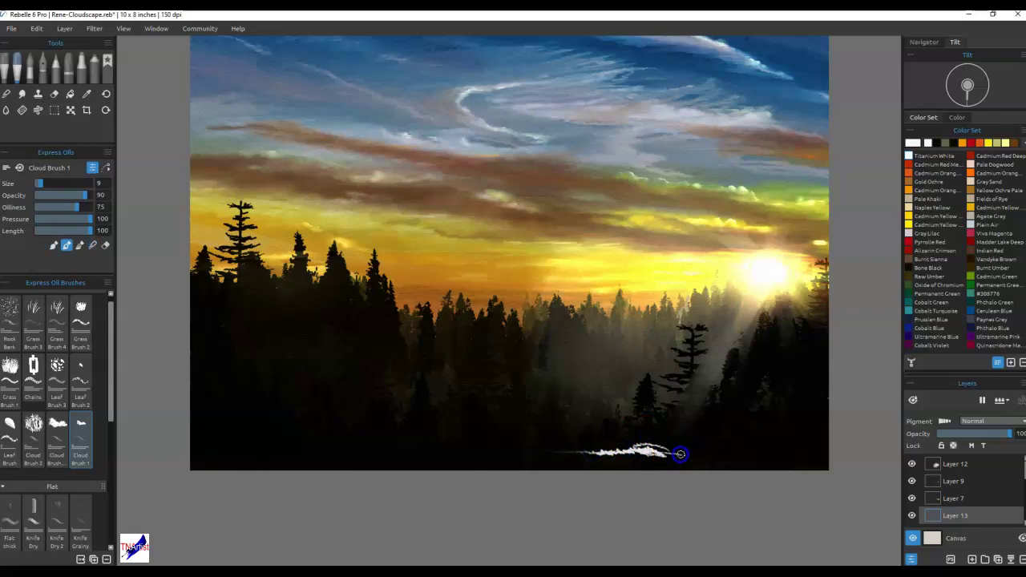
mouse_move(599, 438)
left_mouse_down()
mouse_move(411, 440)
mouse_move(391, 423)
left_mouse_up()
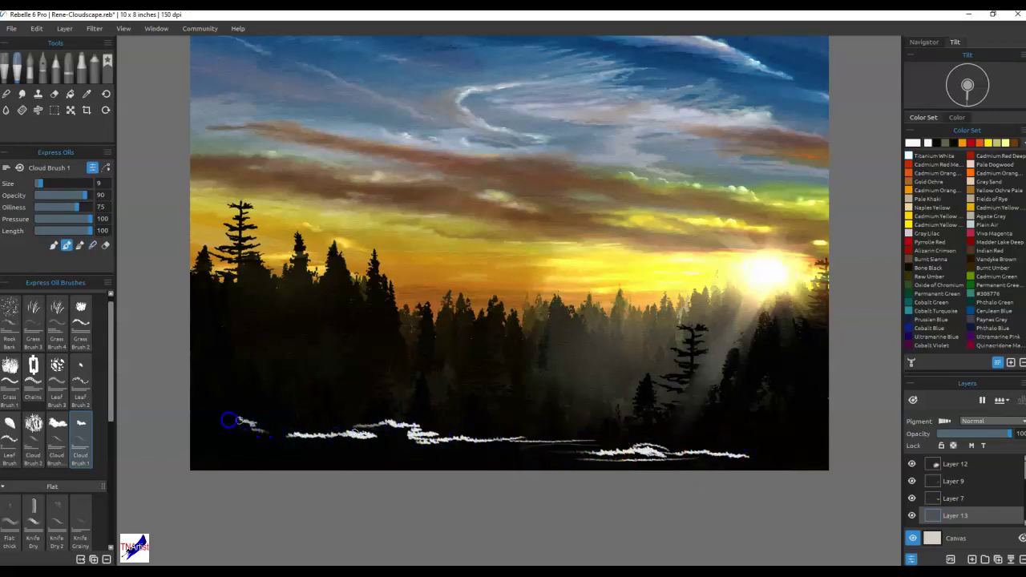
left_click_drag(415, 398, 323, 393)
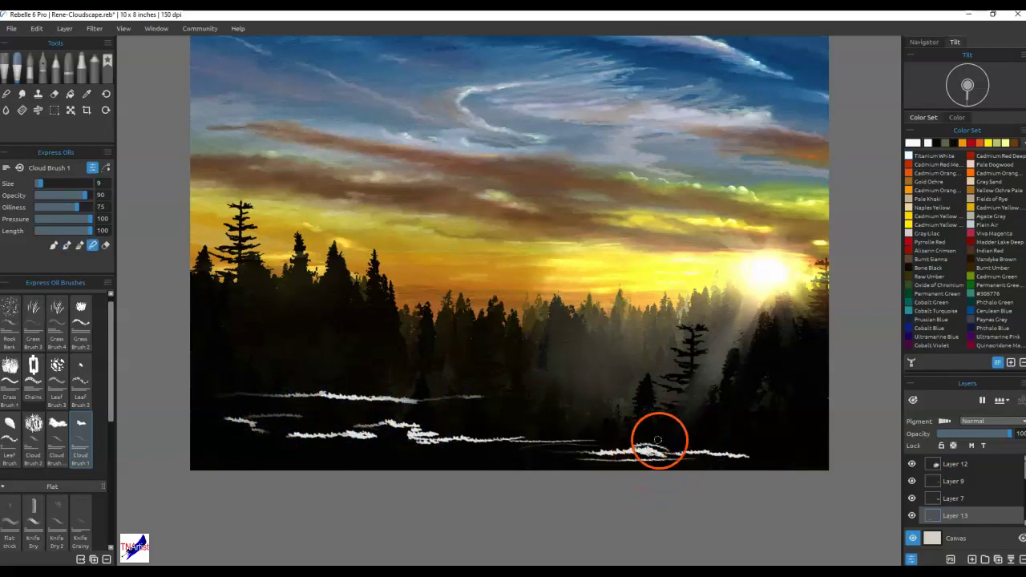
- Blend the white streaks into soft grey mist along the forest floor with Cloud Brush 1 at size 25
key("bracketright")
key("bracketleft")
mouse_move(623, 459)
left_mouse_down()
mouse_move(590, 448)
mouse_move(793, 460)
mouse_move(632, 456)
mouse_move(645, 471)
mouse_move(565, 455)
mouse_move(655, 447)
mouse_move(645, 437)
mouse_move(464, 448)
mouse_move(561, 454)
mouse_move(487, 430)
mouse_move(443, 443)
mouse_move(409, 429)
mouse_move(504, 441)
mouse_move(300, 439)
mouse_move(372, 421)
mouse_move(200, 427)
mouse_move(195, 401)
mouse_move(534, 401)
mouse_move(396, 403)
mouse_move(451, 403)
mouse_move(414, 420)
mouse_move(227, 396)
mouse_move(430, 459)
mouse_move(683, 461)
mouse_move(767, 449)
mouse_move(819, 463)
mouse_move(783, 432)
mouse_move(813, 431)
mouse_move(767, 437)
mouse_move(774, 430)
mouse_move(678, 456)
mouse_move(710, 471)
mouse_move(646, 445)
mouse_move(572, 441)
mouse_move(519, 455)
mouse_move(748, 466)
mouse_move(501, 475)
mouse_move(556, 460)
mouse_move(502, 450)
mouse_move(398, 465)
mouse_move(384, 452)
mouse_move(399, 453)
mouse_move(262, 458)
mouse_move(189, 447)
left_mouse_up()
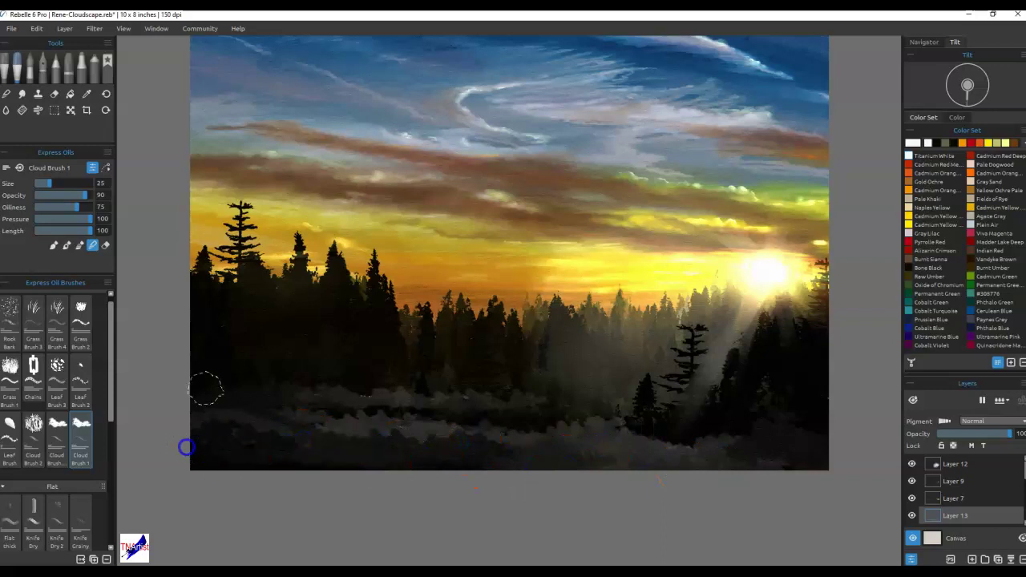
- Apply a Gaussian Blur with a radius of 42 to the mist layer
left_click(93, 28)
left_click(131, 171)
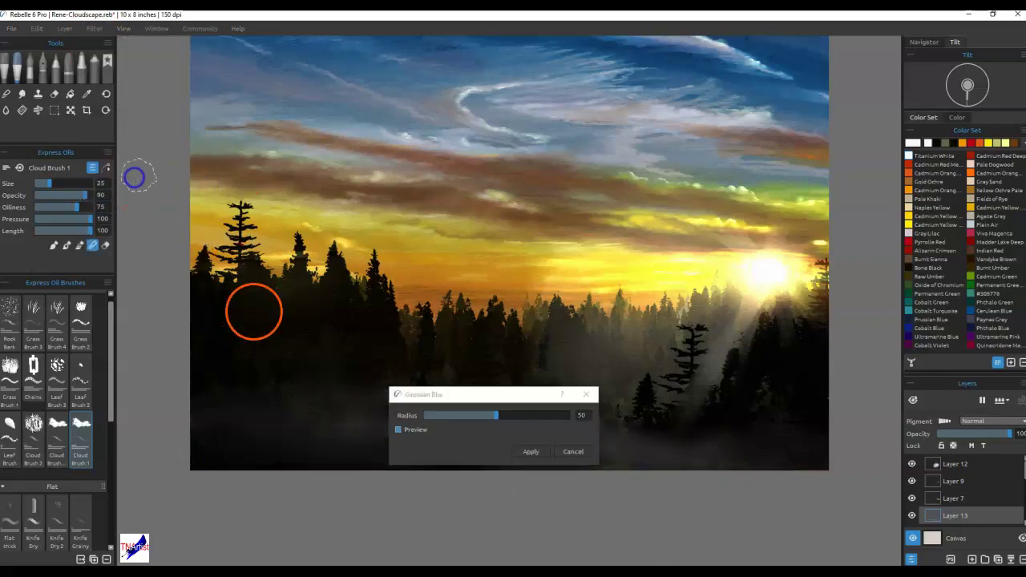
mouse_move(493, 417)
left_mouse_down()
mouse_move(470, 416)
mouse_move(491, 415)
left_mouse_up()
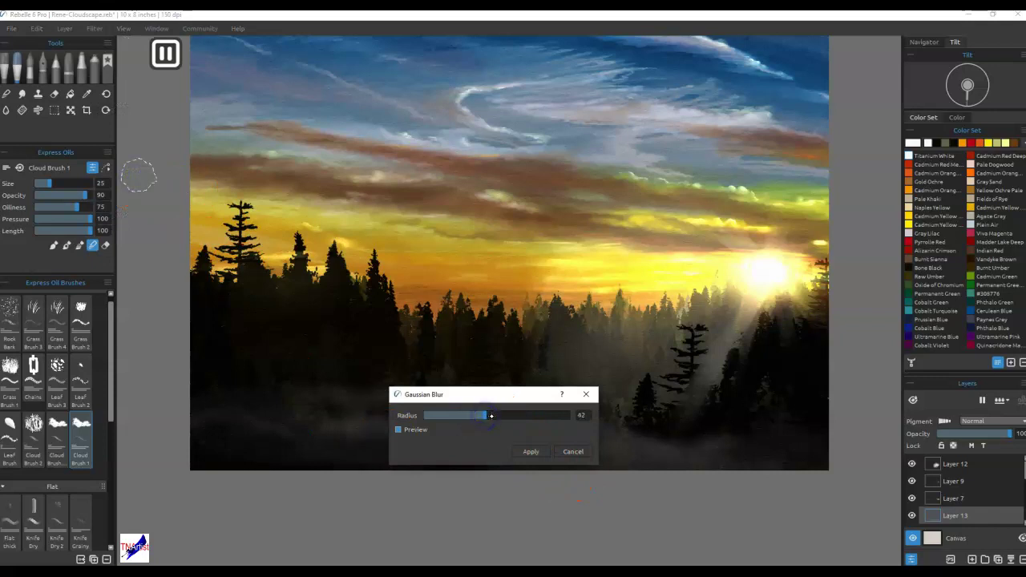
left_click(528, 451)
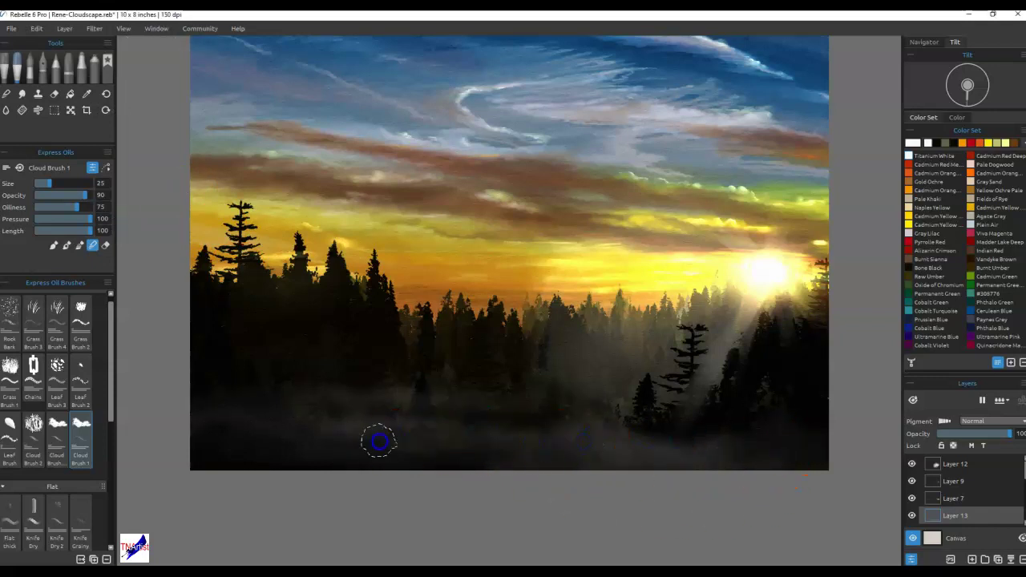
- Smooth the blurred mist along the bottom of the forest with blending strokes of Cloud Brush 1 at size 25
left_click(379, 445)
mouse_move(210, 446)
left_mouse_down()
mouse_move(202, 452)
mouse_move(296, 435)
mouse_move(448, 445)
left_mouse_up()
mouse_move(691, 465)
left_mouse_down()
mouse_move(820, 451)
mouse_move(668, 467)
mouse_move(649, 454)
left_mouse_up()
- Place the flying-birds stencil over the painting, enlarge it, and move it onto the orange sky above the treeline
mouse_move(652, 401)
left_mouse_down()
mouse_move(623, 360)
mouse_move(708, 332)
mouse_move(659, 480)
mouse_move(425, 321)
mouse_move(496, 245)
mouse_move(492, 324)
left_mouse_up()
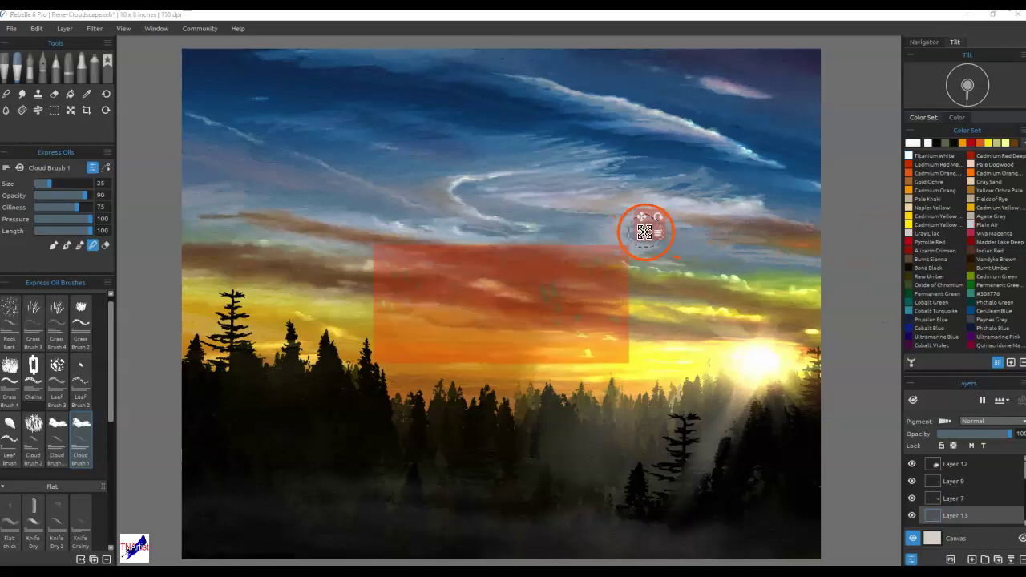
left_click_drag(645, 233, 668, 223)
left_click_drag(499, 304, 535, 358)
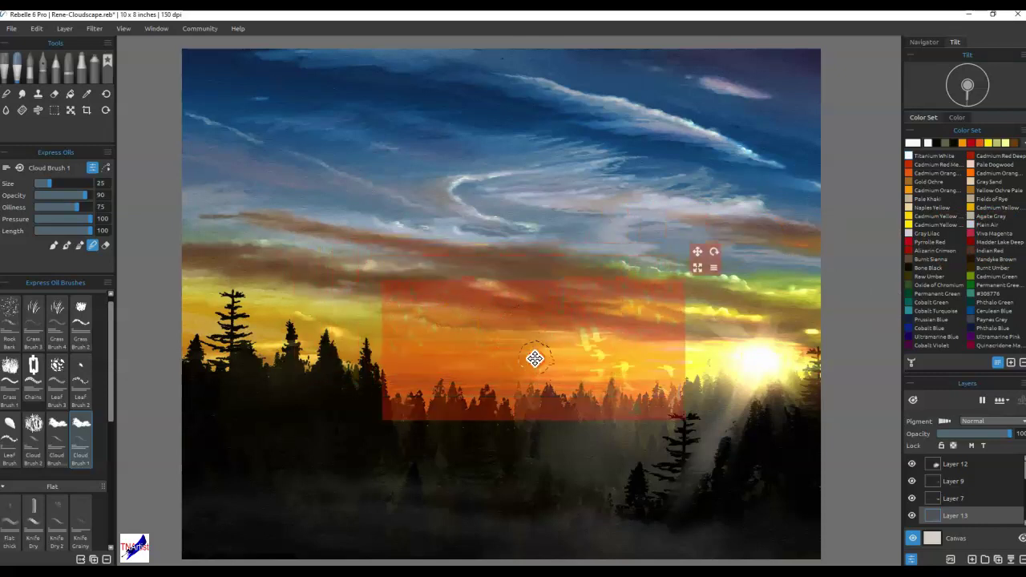
- Paint a flock of small black birds through the stencil on a new layer above Layer 12, and hide the stencil
left_click(986, 463)
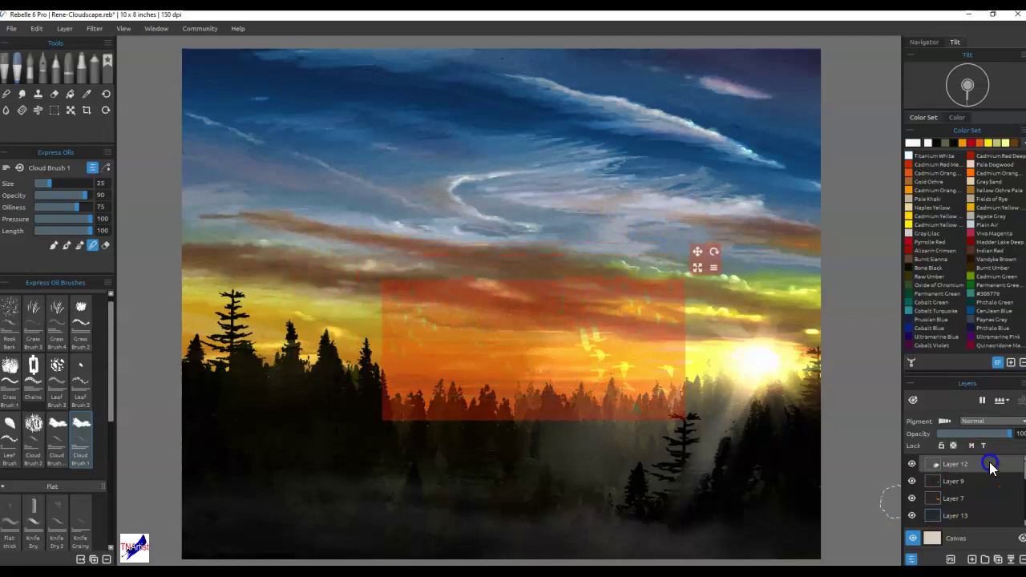
left_click(972, 555)
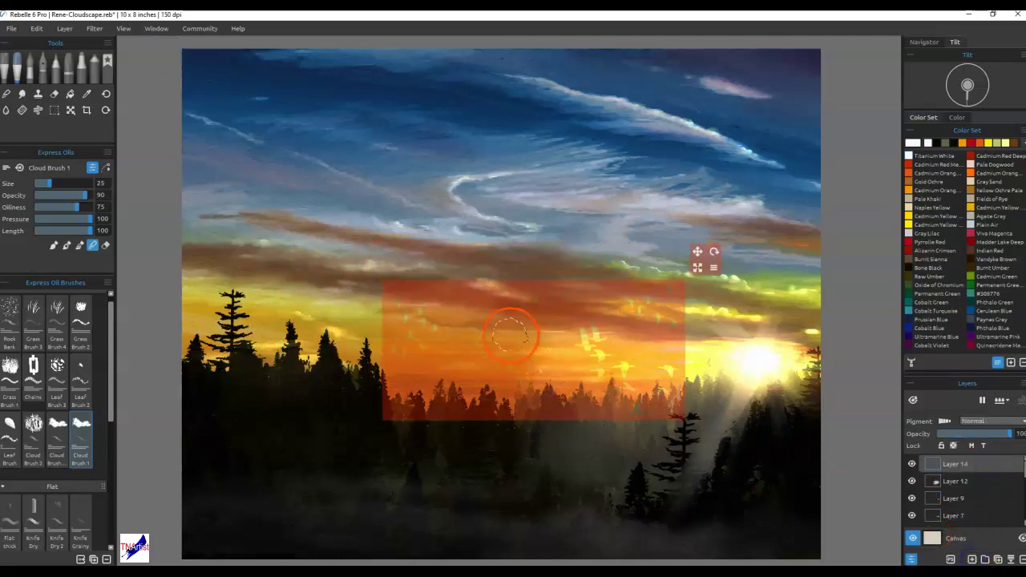
left_click(935, 143)
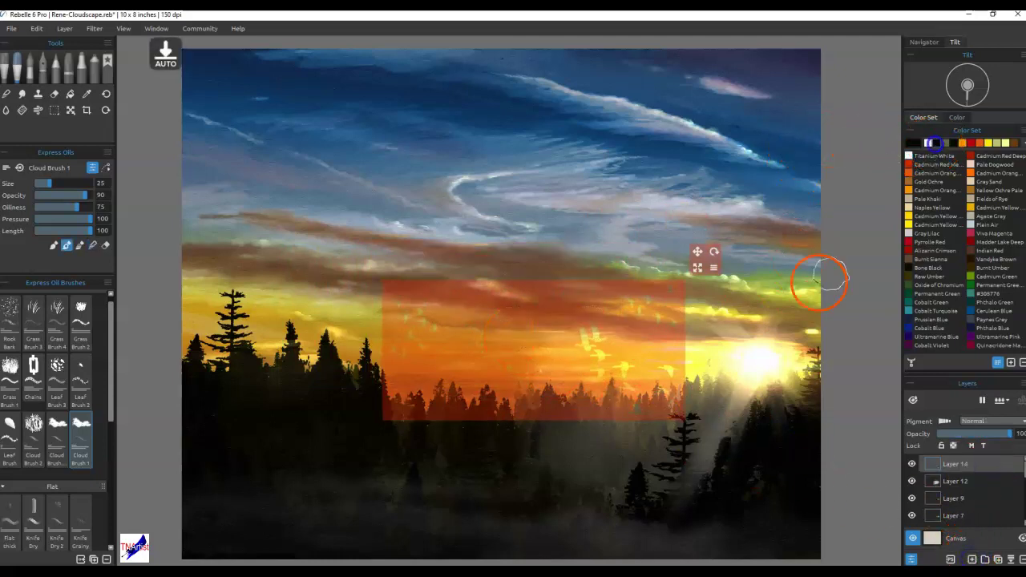
mouse_move(487, 331)
left_mouse_down()
mouse_move(470, 323)
mouse_move(496, 320)
left_mouse_up()
left_click(535, 303)
left_click(551, 299)
left_click(563, 294)
left_click(576, 291)
left_click(495, 314)
left_click(509, 365)
left_click(503, 364)
left_click(540, 371)
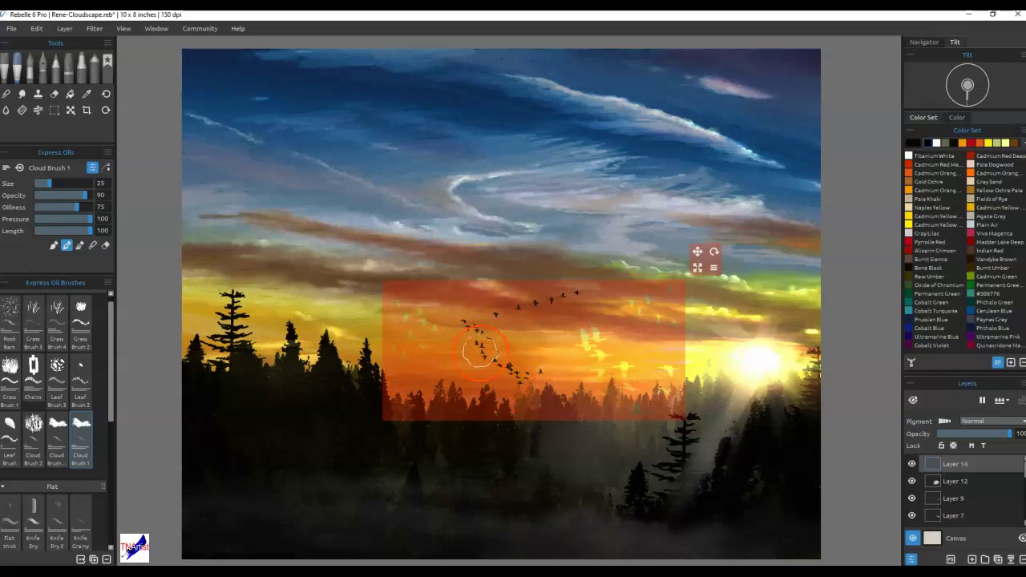
key("ctrl+h")
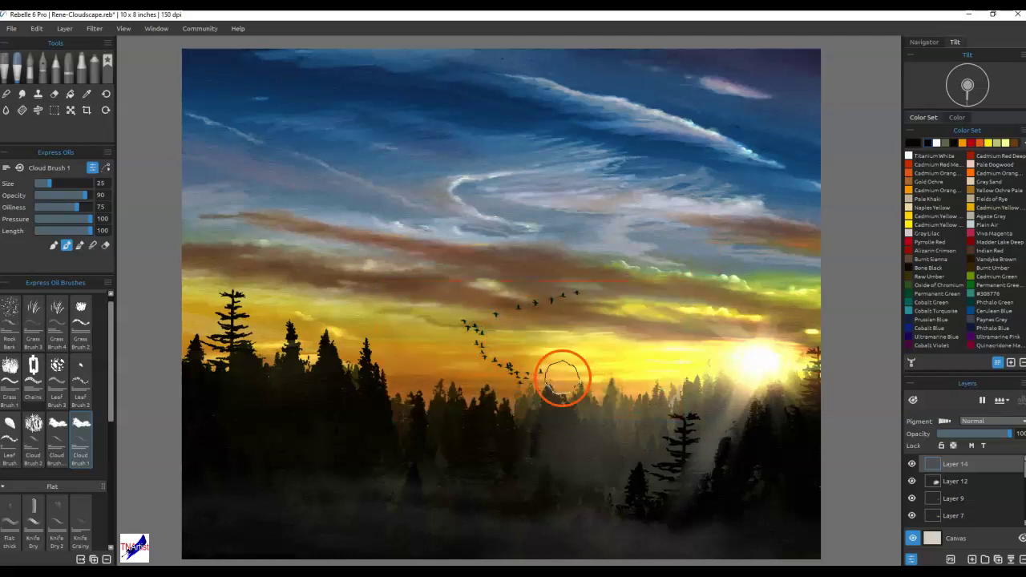
- Try adding more black birds in front of the forest through the stencil with Cloud Brush 1 at size 9
left_click_drag(536, 457, 653, 438)
key("ctrl+h")
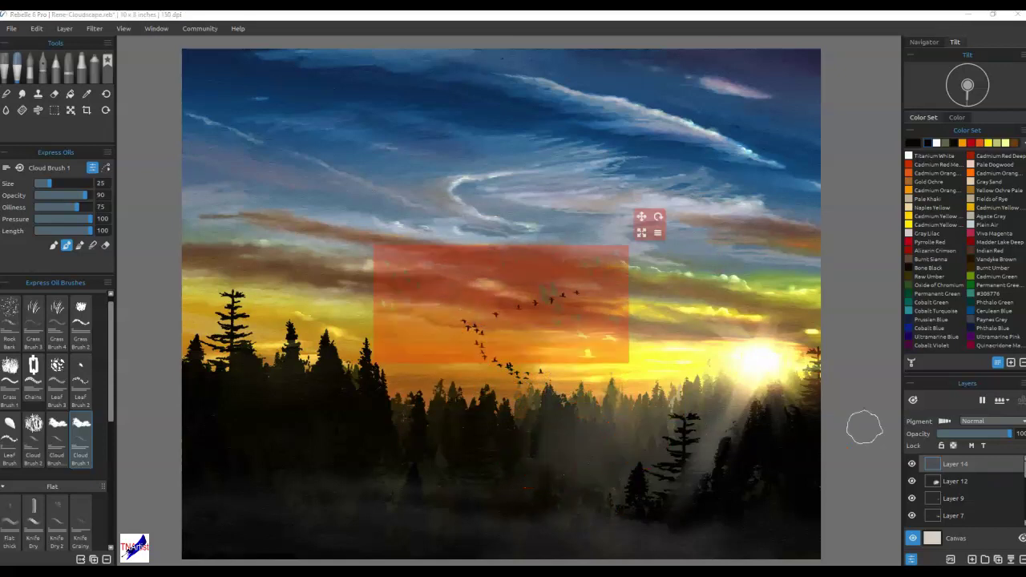
mouse_move(559, 361)
left_mouse_down()
mouse_move(585, 516)
mouse_move(561, 481)
mouse_move(485, 435)
mouse_move(597, 433)
mouse_move(614, 446)
mouse_move(581, 451)
mouse_move(625, 461)
left_mouse_up()
mouse_move(560, 453)
left_mouse_down()
mouse_move(597, 454)
mouse_move(592, 467)
mouse_move(611, 458)
mouse_move(592, 492)
mouse_move(613, 489)
mouse_move(613, 473)
mouse_move(625, 474)
mouse_move(601, 454)
mouse_move(545, 449)
mouse_move(568, 441)
mouse_move(570, 415)
mouse_move(566, 436)
mouse_move(579, 446)
mouse_move(560, 462)
mouse_move(614, 427)
mouse_move(594, 443)
mouse_move(549, 447)
mouse_move(536, 443)
mouse_move(536, 428)
mouse_move(577, 426)
mouse_move(569, 436)
mouse_move(607, 475)
mouse_move(570, 474)
mouse_move(580, 468)
mouse_move(594, 475)
mouse_move(578, 486)
mouse_move(603, 480)
mouse_move(603, 466)
mouse_move(572, 458)
left_mouse_up()
key("e")
key("b")
key("ctrl+z")
key("ctrl+z")
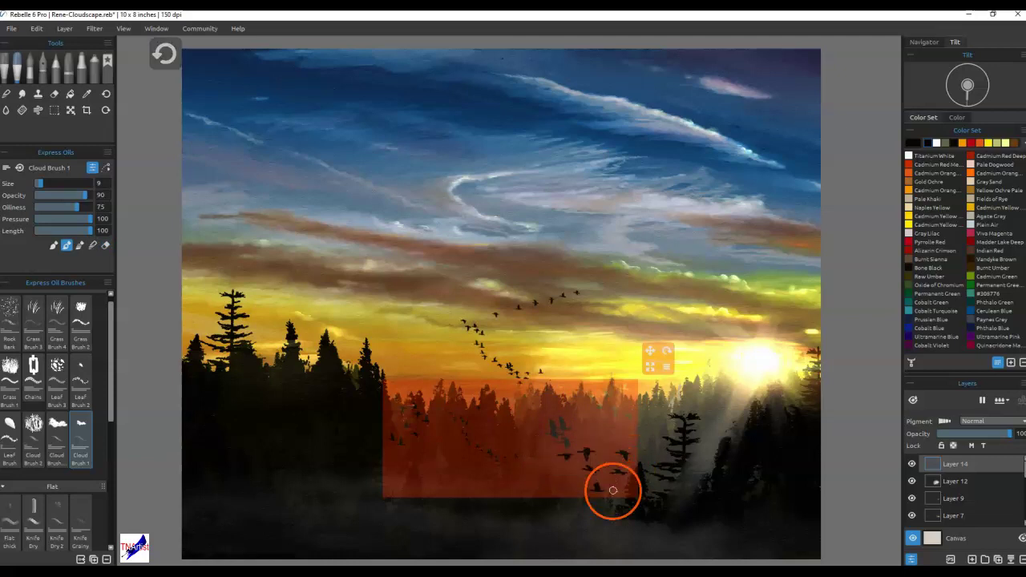
key("ctrl+z")
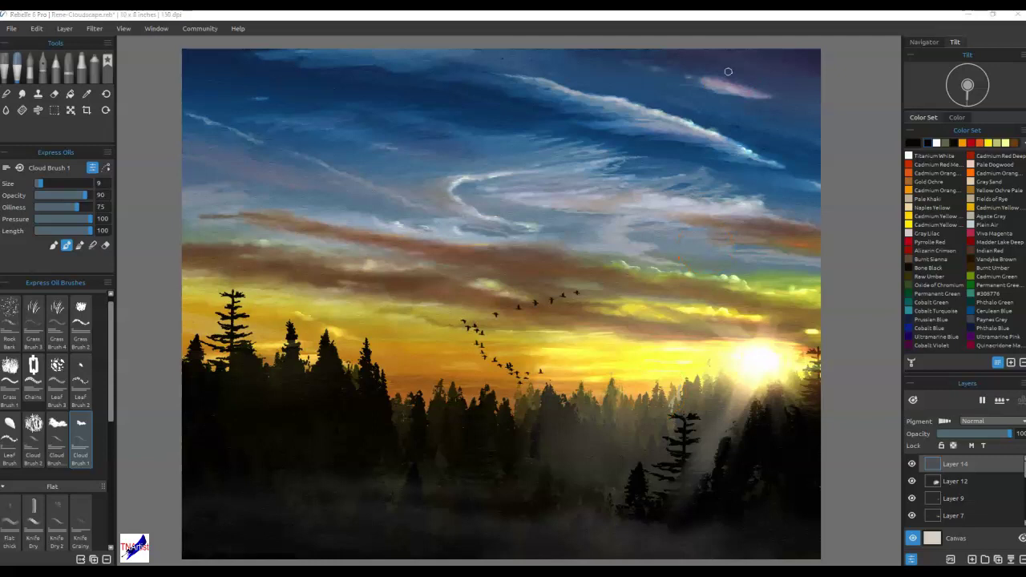
- Compare the finished painting with the Rene-sunset-clouds reference photo, and close the reference
left_click_drag(679, 97, 213, 188)
left_click_drag(241, 307, 183, 281)
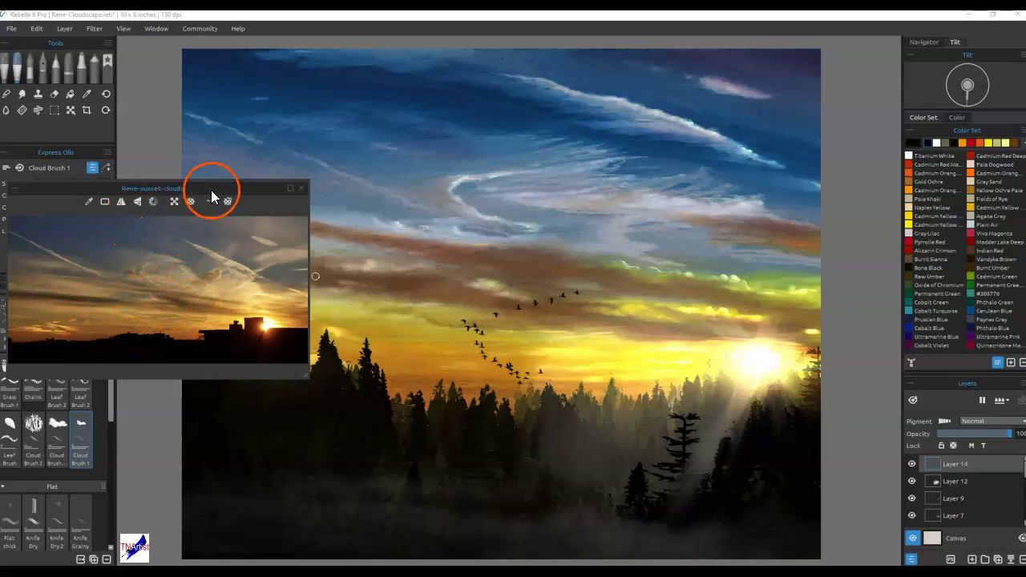
left_click_drag(211, 183, 221, 50)
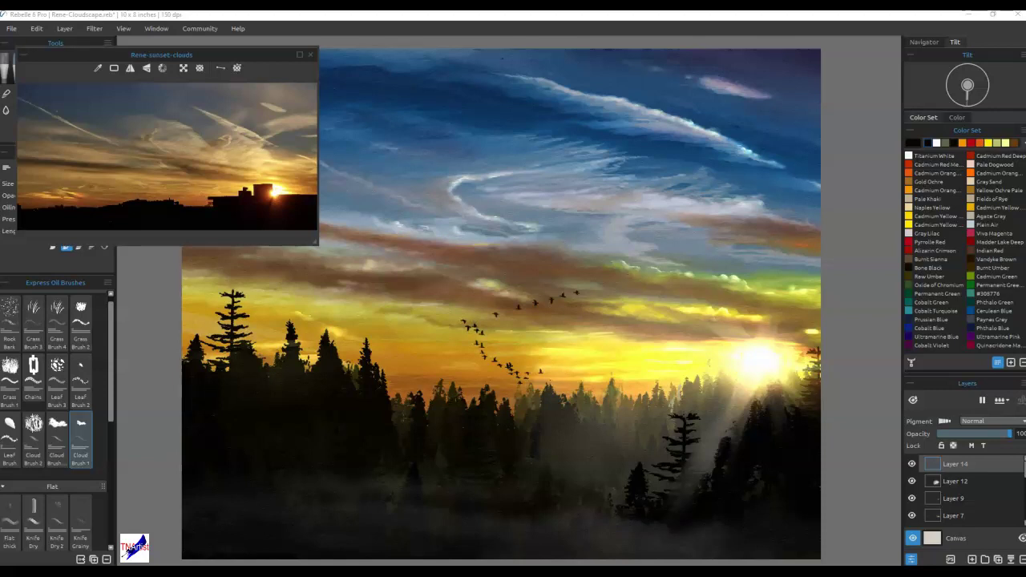
left_click(226, 55)
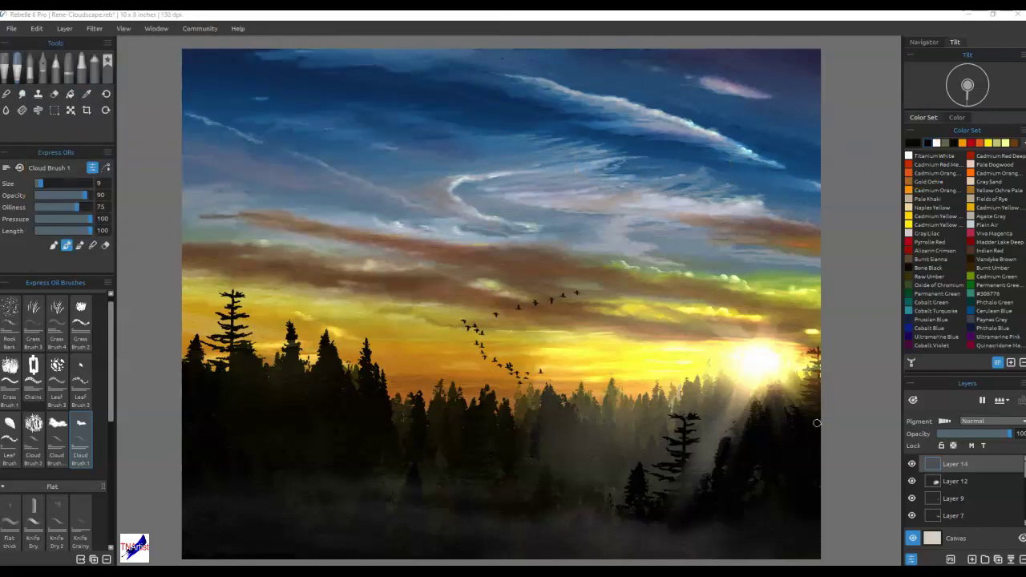